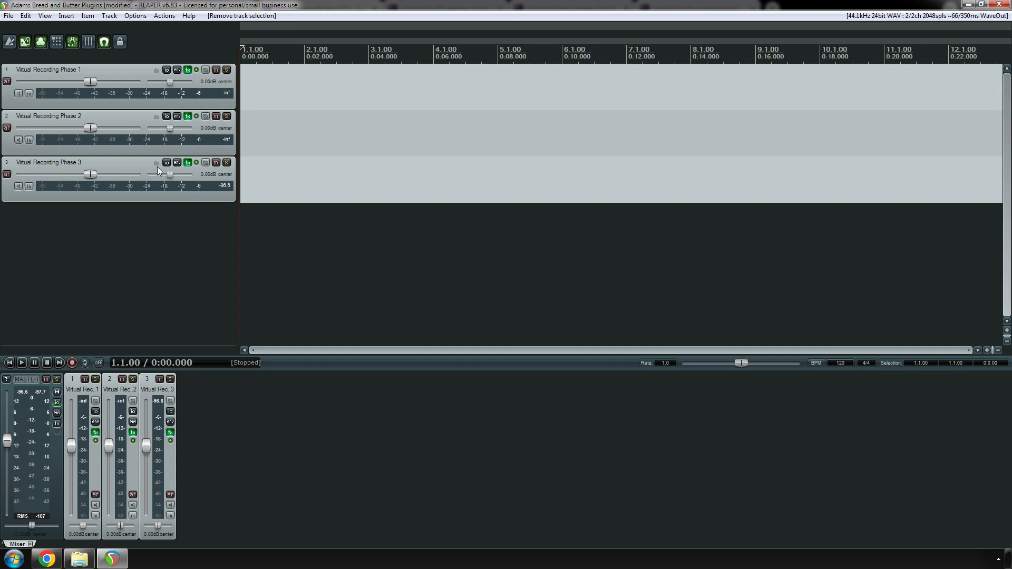
- Open the effects chain of the Virtual Recording Phase 3 track and remove the FIRETHEBLENDZL plugin
left_click(187, 162)
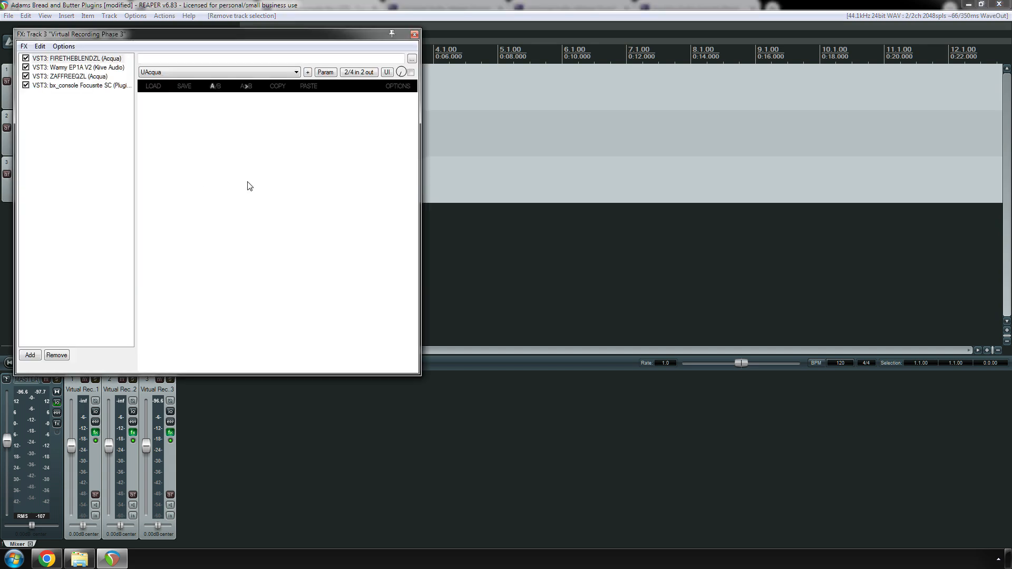
left_click_drag(155, 34, 376, 137)
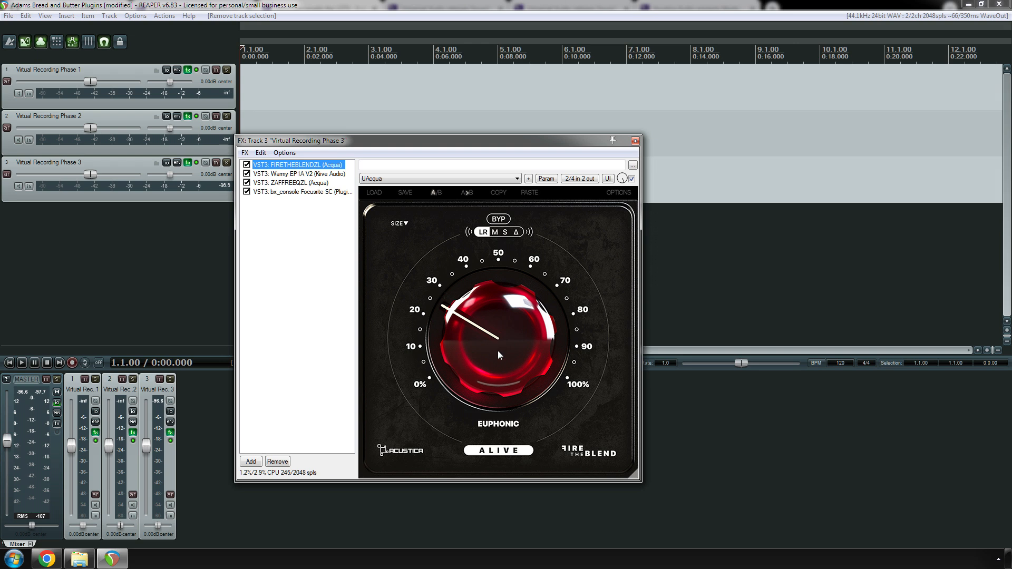
left_click(498, 451)
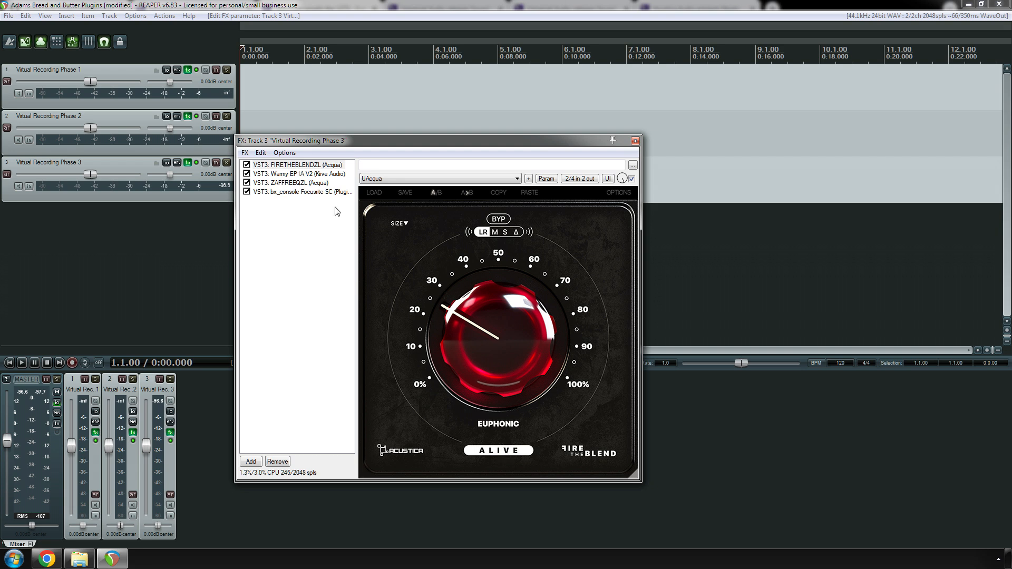
left_click(305, 166)
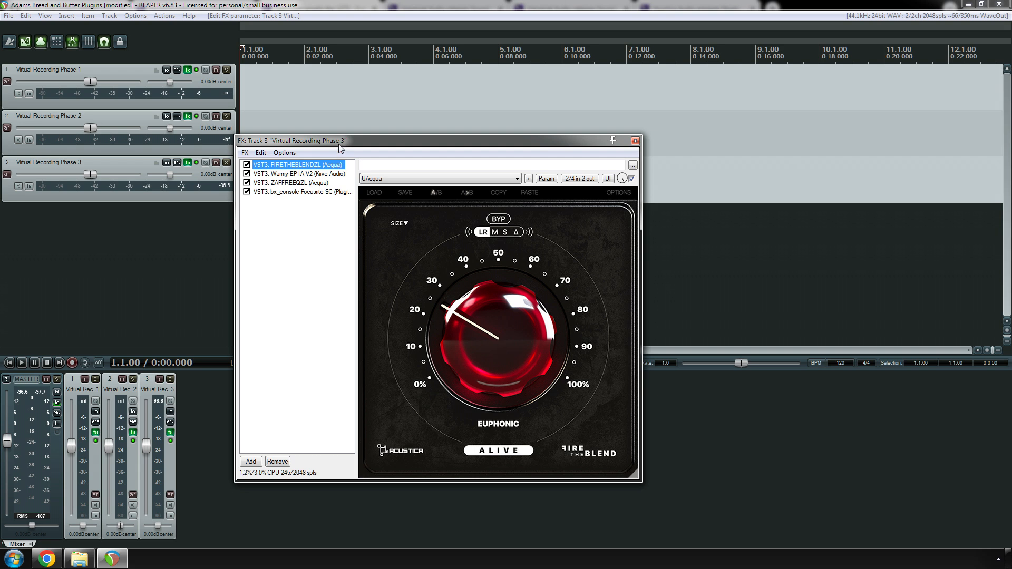
left_click_drag(340, 144, 291, 167)
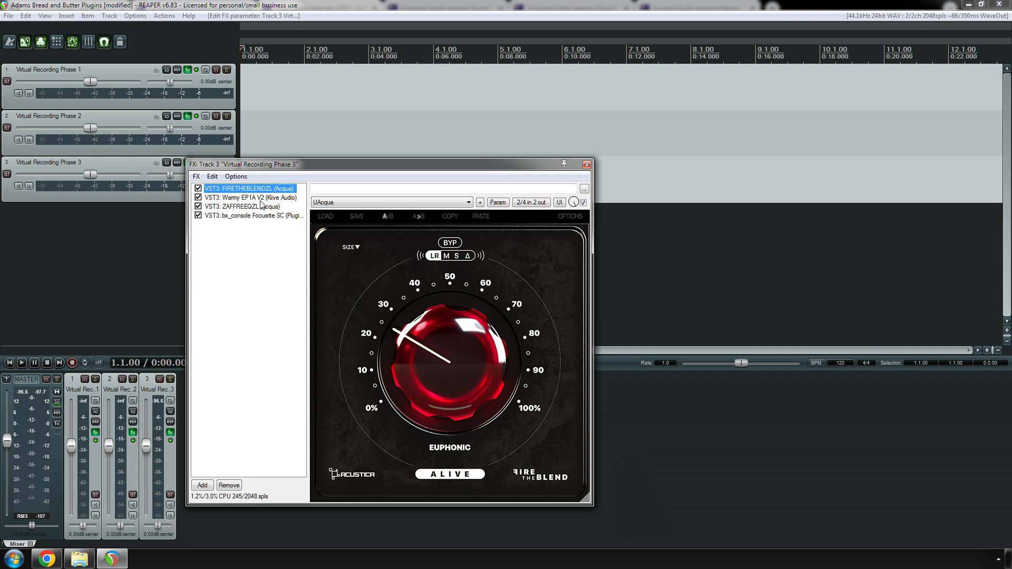
key("Delete")
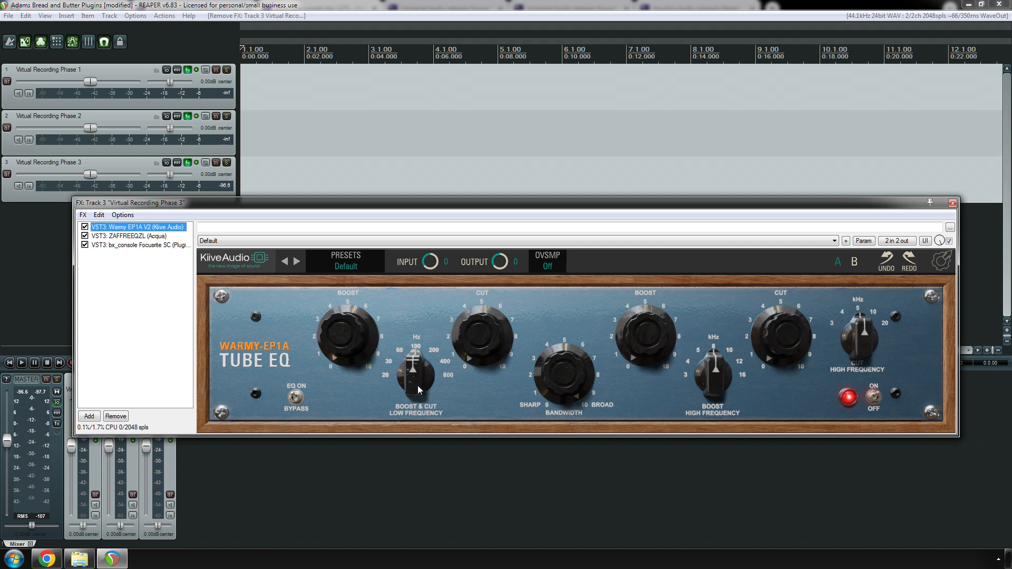
- Set the low frequency boost and cut selector of the Warmy EP1A tube EQ to 400 Hz
left_click_drag(415, 381, 415, 276)
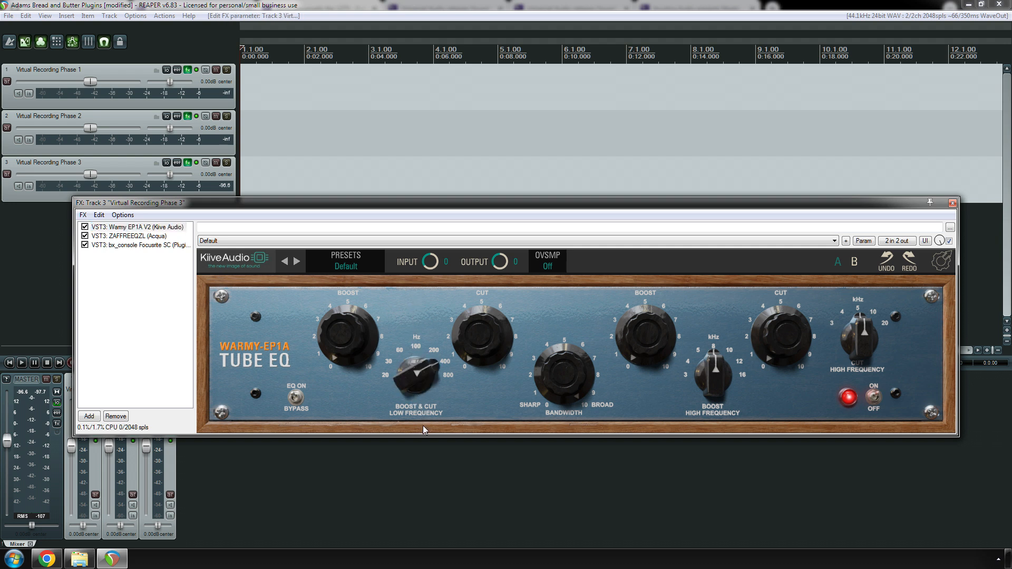
left_click_drag(422, 426, 423, 429)
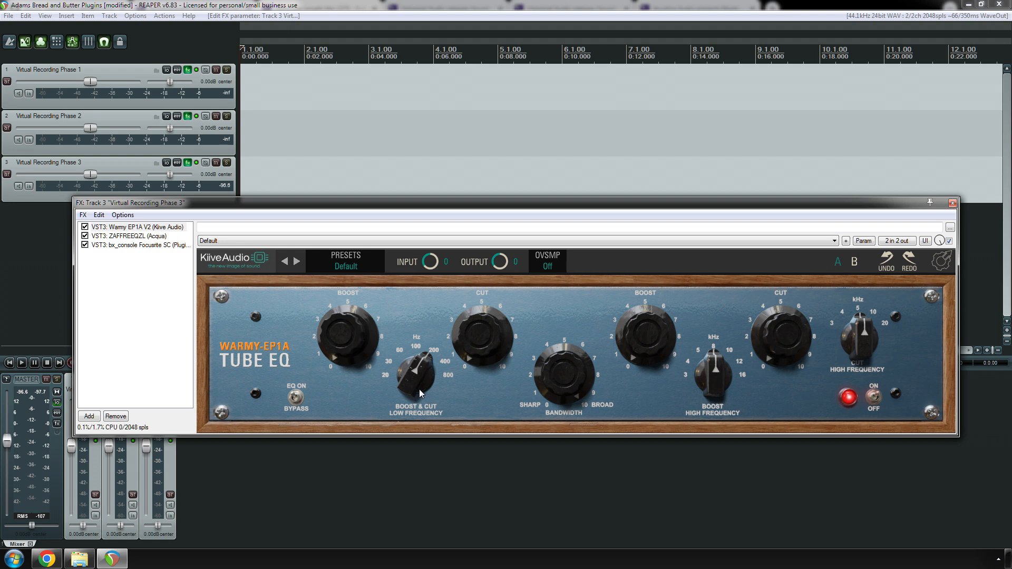
scroll(419, 390, "up", 2)
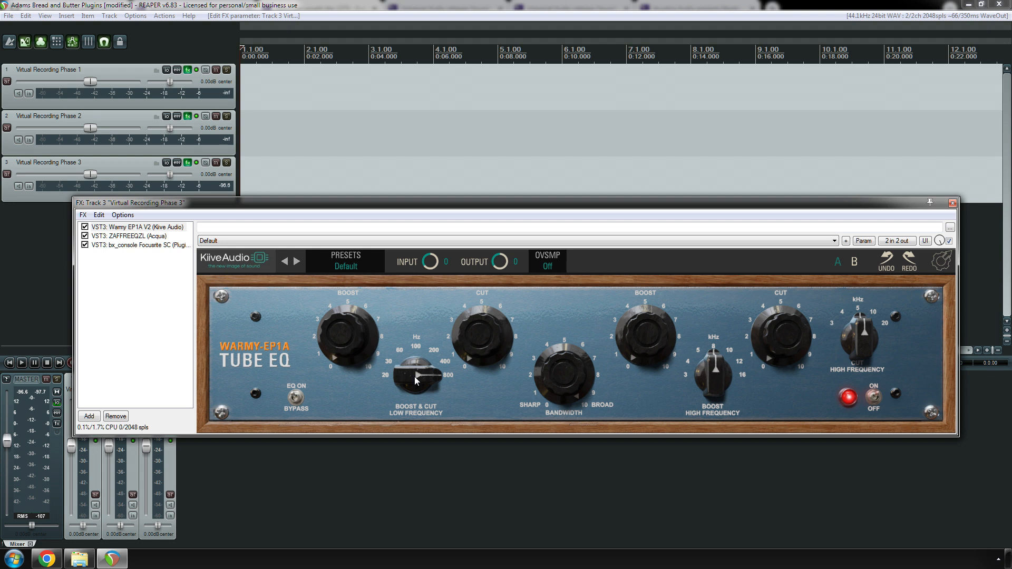
scroll(417, 377, "down", 1)
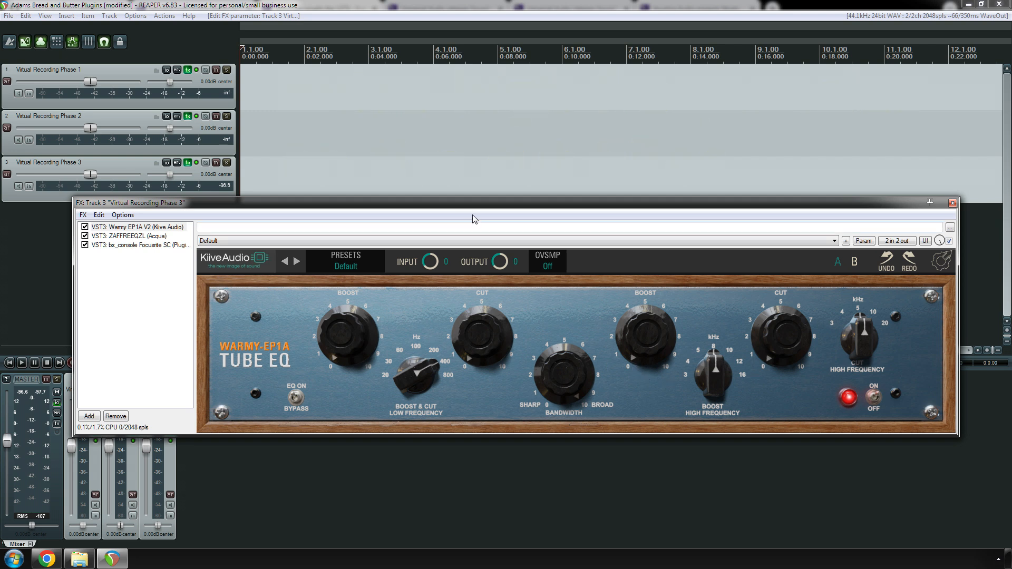
left_click_drag(638, 210, 611, 208)
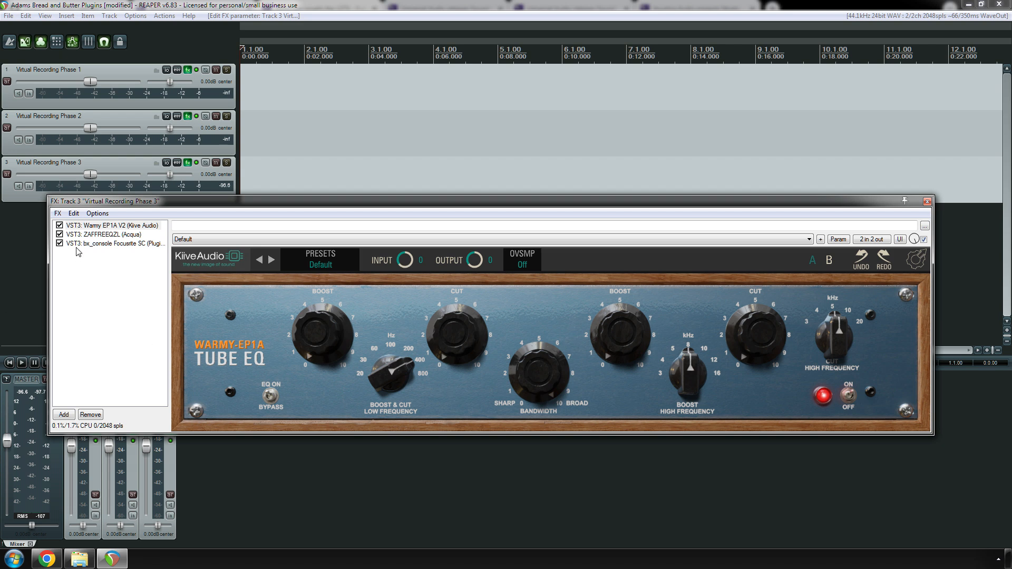
- Examine the ZAFFREEQZL equalizer and the bx_console Focusrite SC channel strip in the Phase 3 chain
left_click(102, 235)
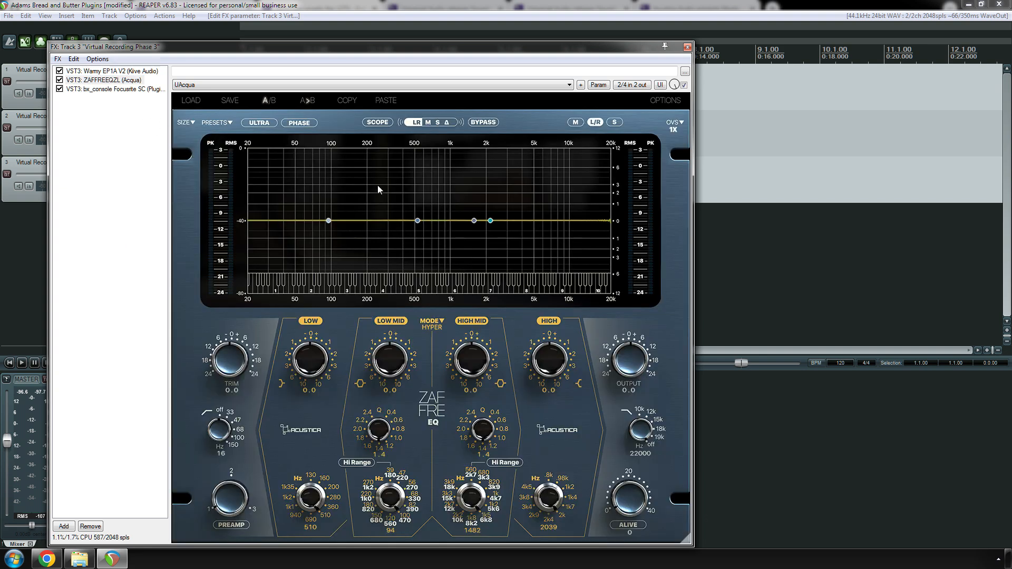
left_click_drag(321, 49, 455, 43)
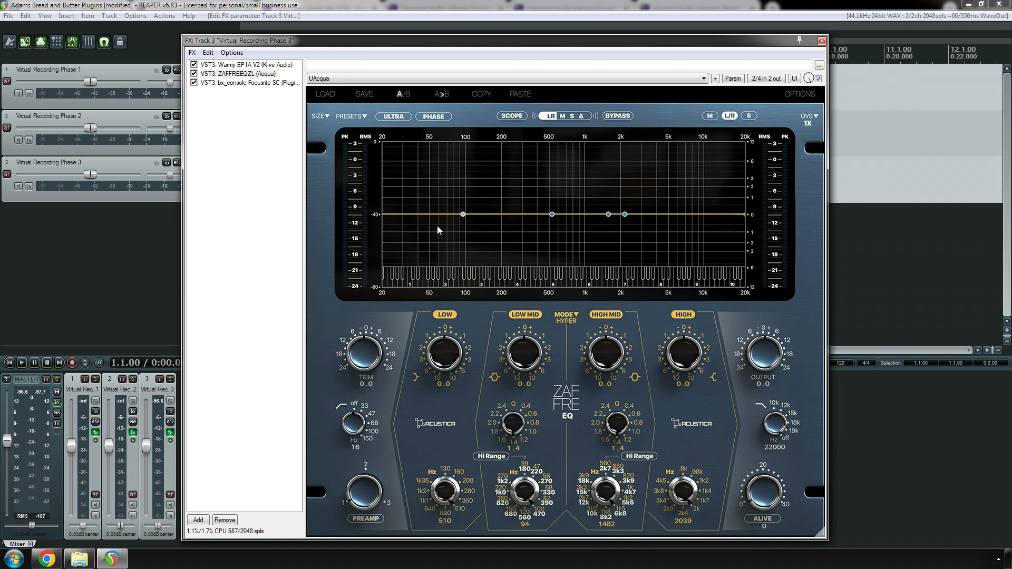
left_click_drag(478, 45, 431, 32)
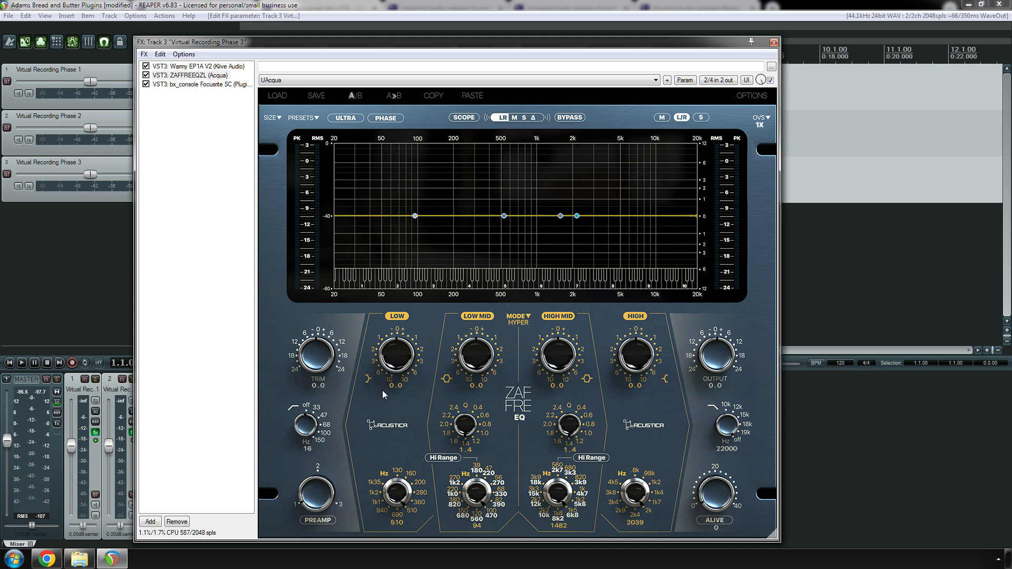
left_click(193, 85)
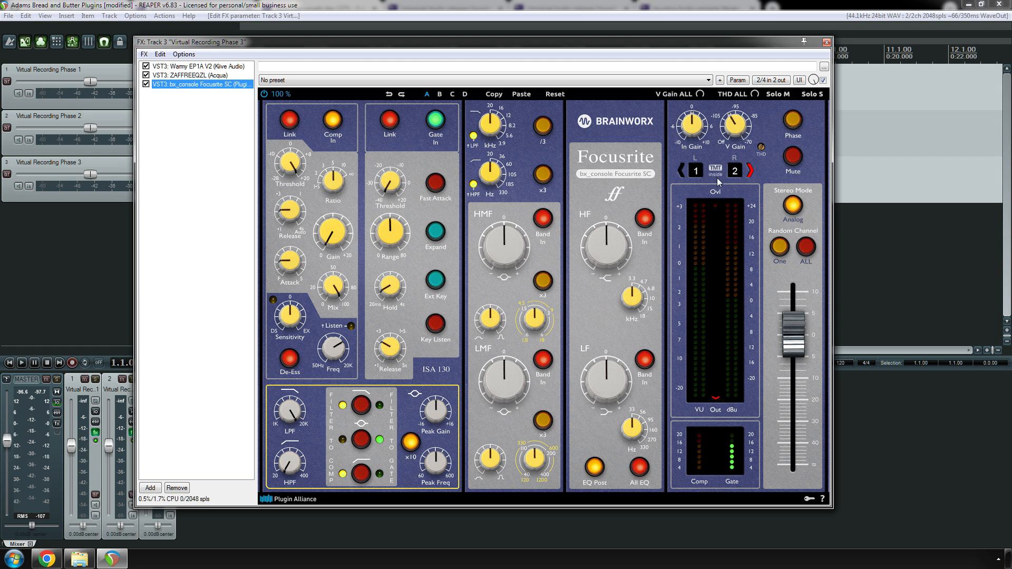
- Try a low mid boost of 5.5 with a Q of 2.4 on the ZAFFREEQZL equalizer
left_click(187, 76)
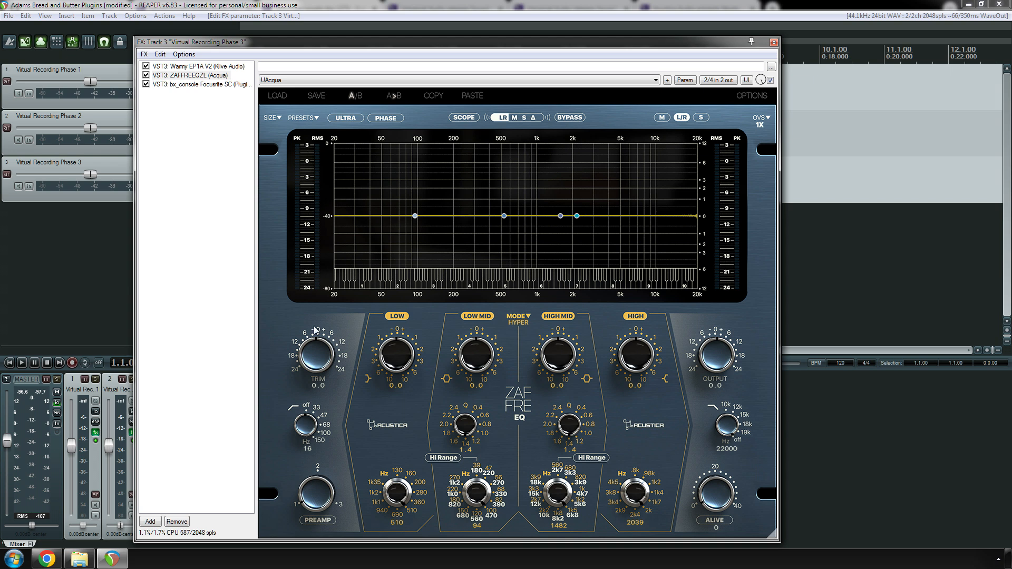
left_click_drag(467, 434, 479, 302)
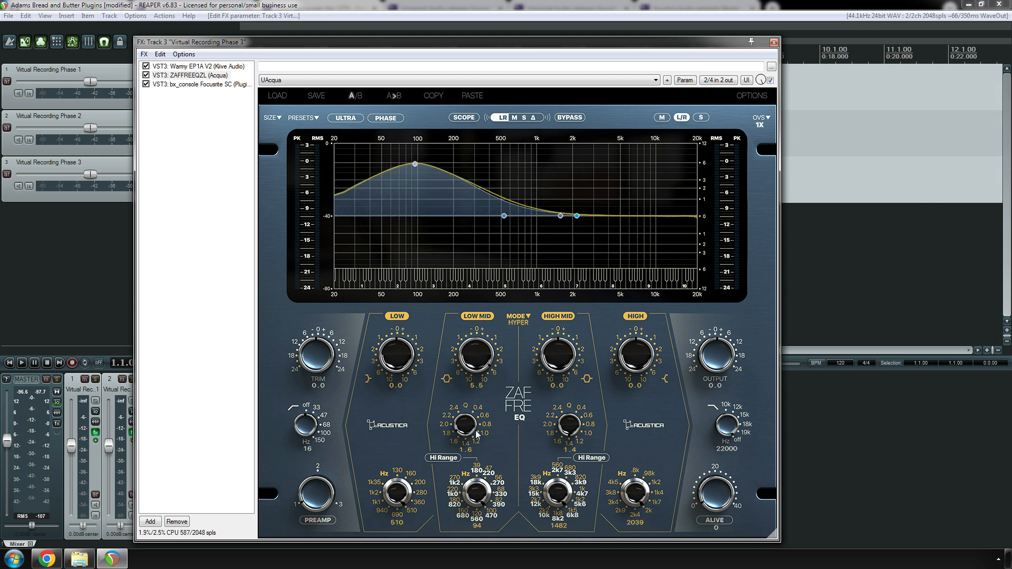
left_click_drag(464, 443, 468, 393)
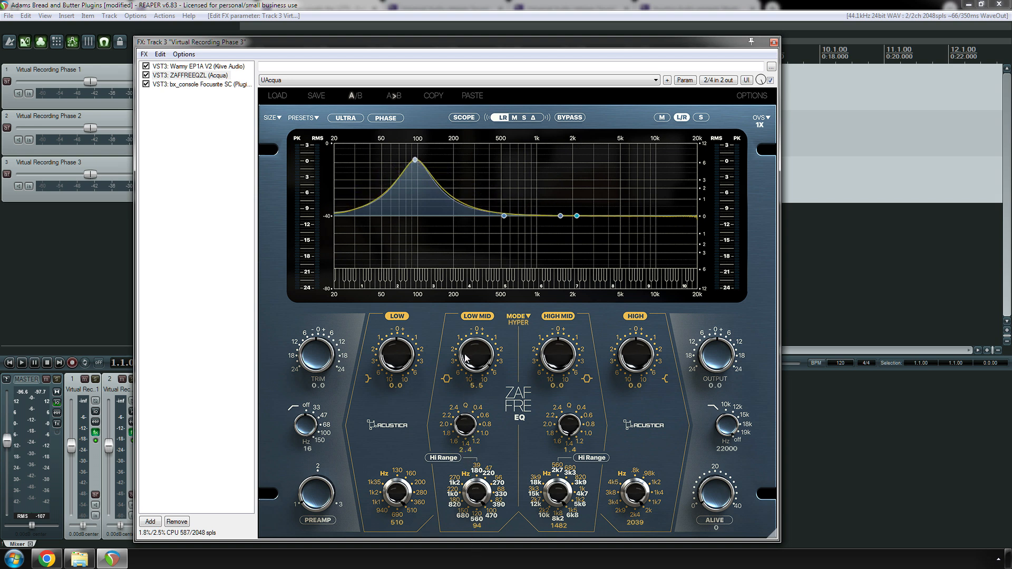
left_click(195, 77)
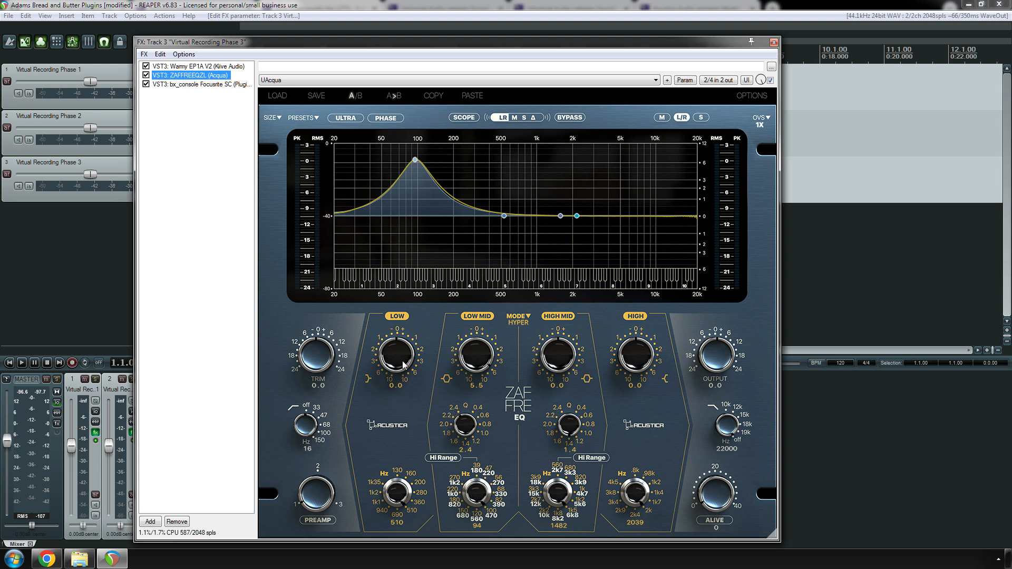
- Reset the low mid gain to 0.0 and its Q to 1.4 on the ZAFFREEQZL equalizer
mouse_move(405, 365)
left_mouse_down()
mouse_move(404, 383)
mouse_move(396, 354)
left_mouse_up()
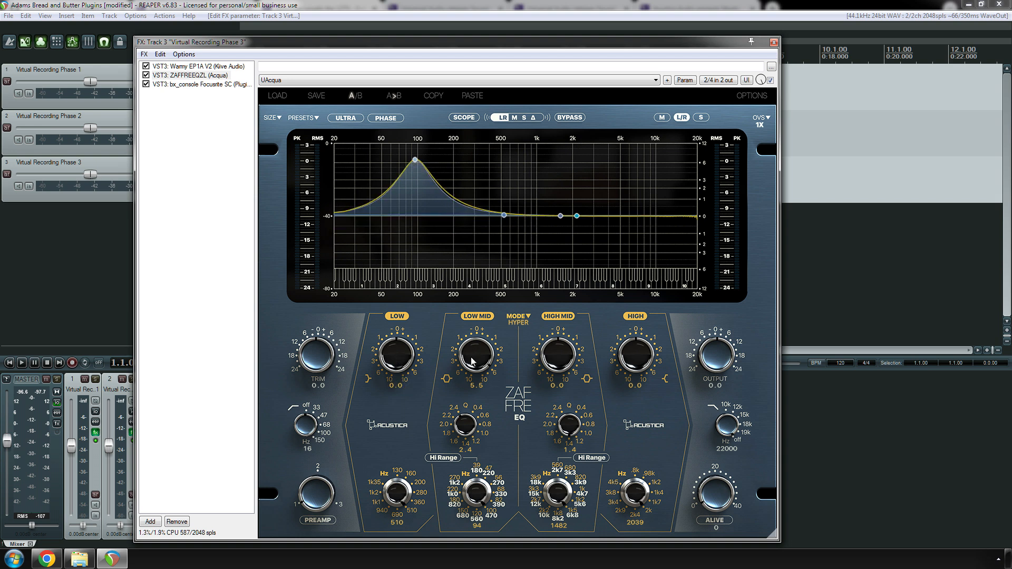
double_click(465, 428)
double_click(467, 362)
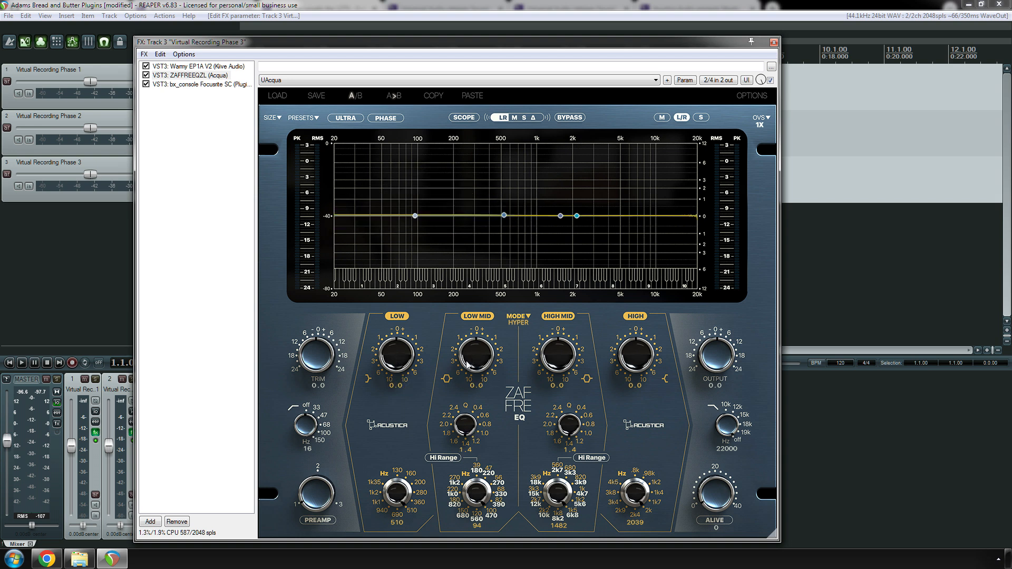
- Remove the ZAFFREEQZL and bx_console Focusrite SC plugins from the Phase 3 chain, keeping only Warmy EP1A V2
left_click(198, 77)
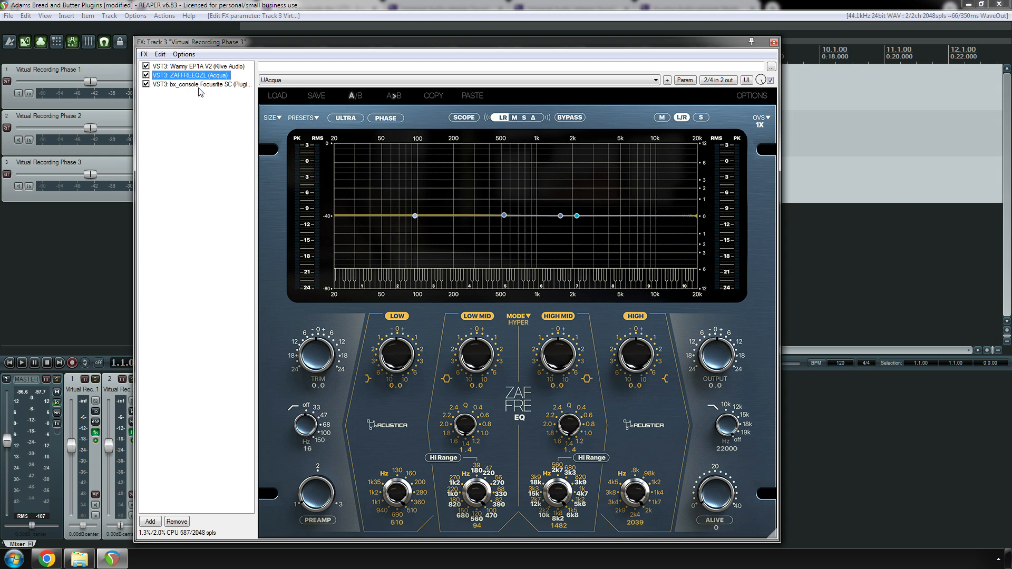
key("Delete")
key("Delete")
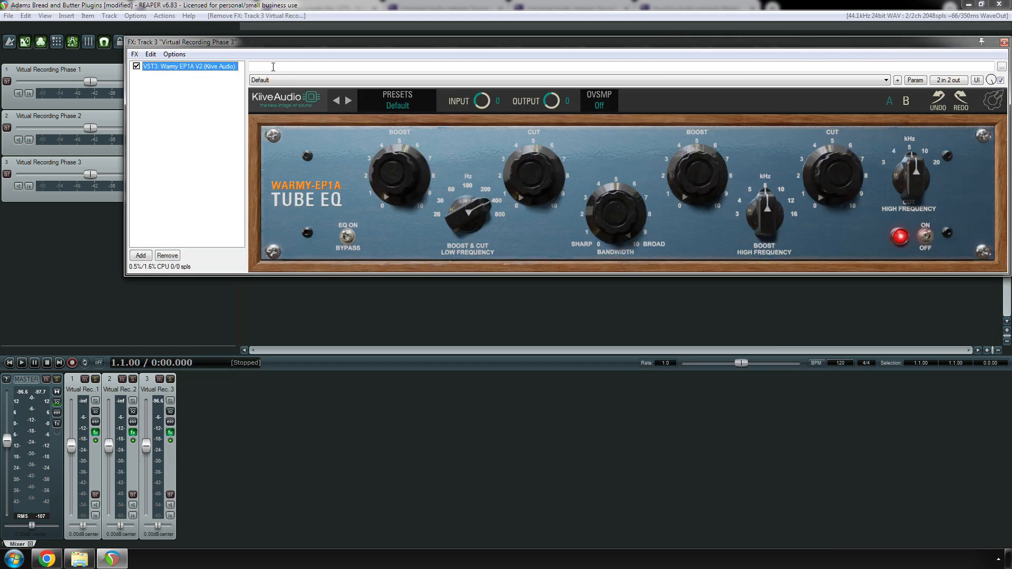
left_click_drag(275, 49, 247, 229)
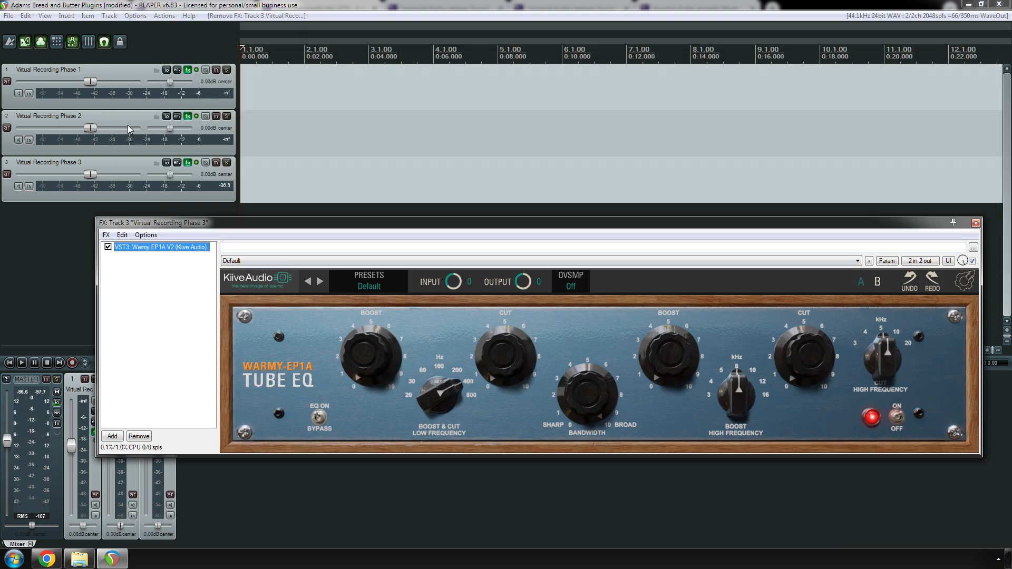
- Open the effects chain of the Virtual Recording Phase 2 track and review the Need 73, 81, 84, 533 and 31102 equalizers
left_click(187, 116)
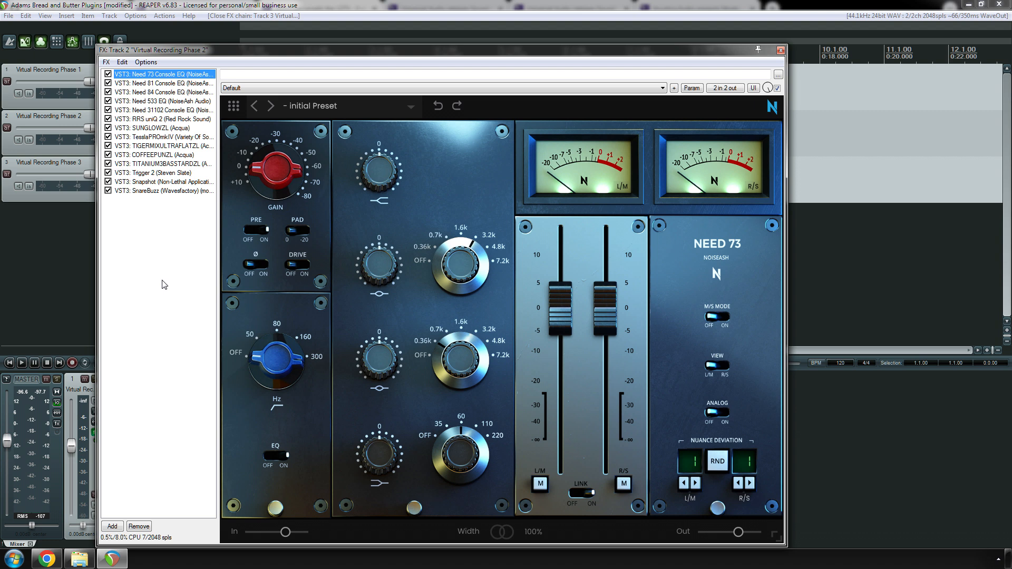
key("Down")
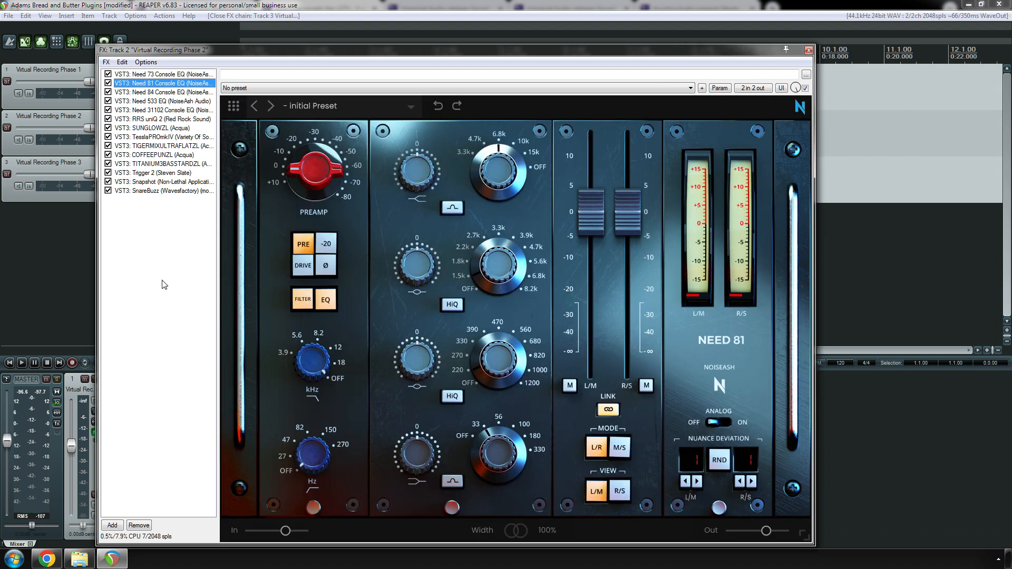
key("Down")
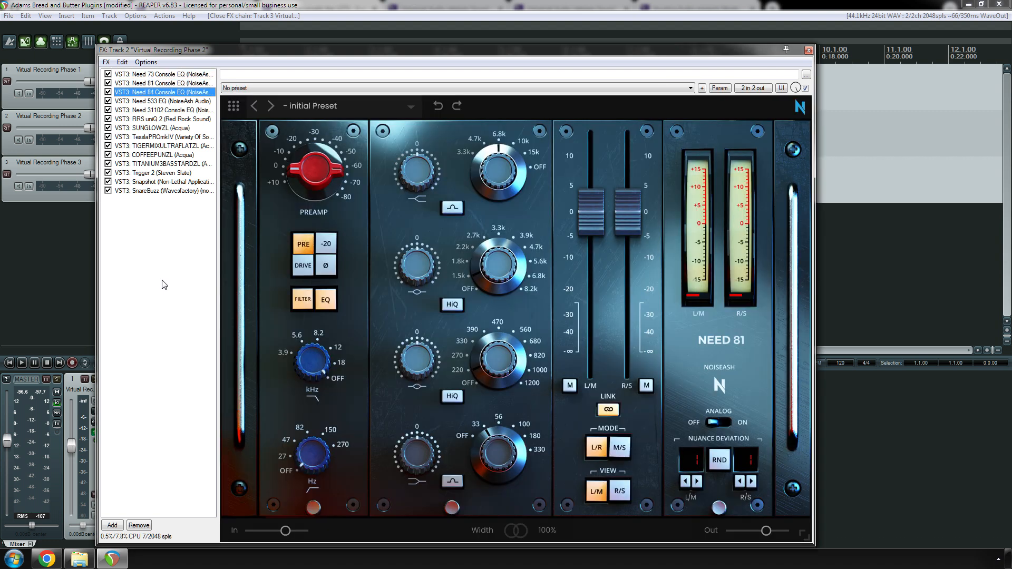
key("Down")
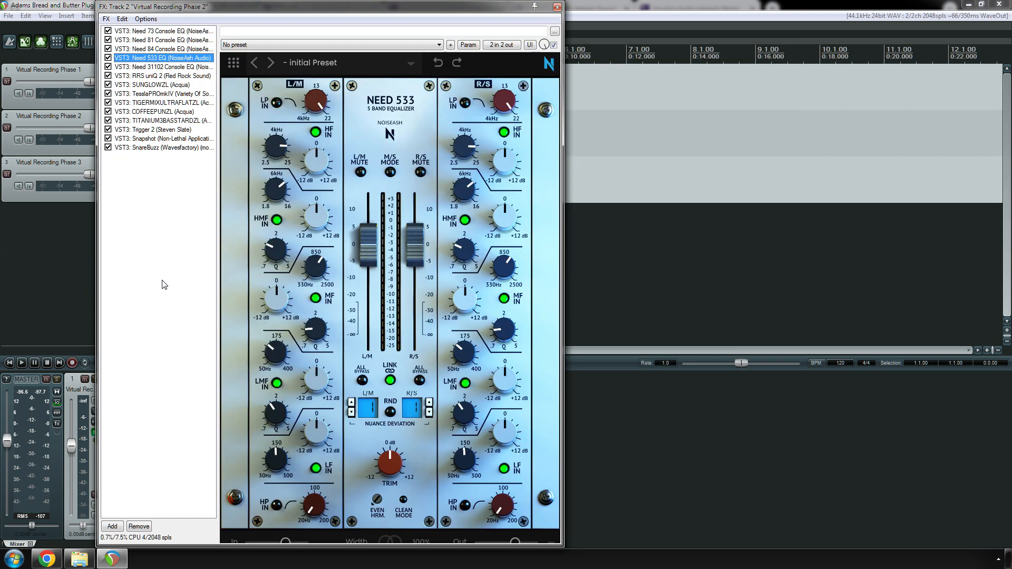
key("Down")
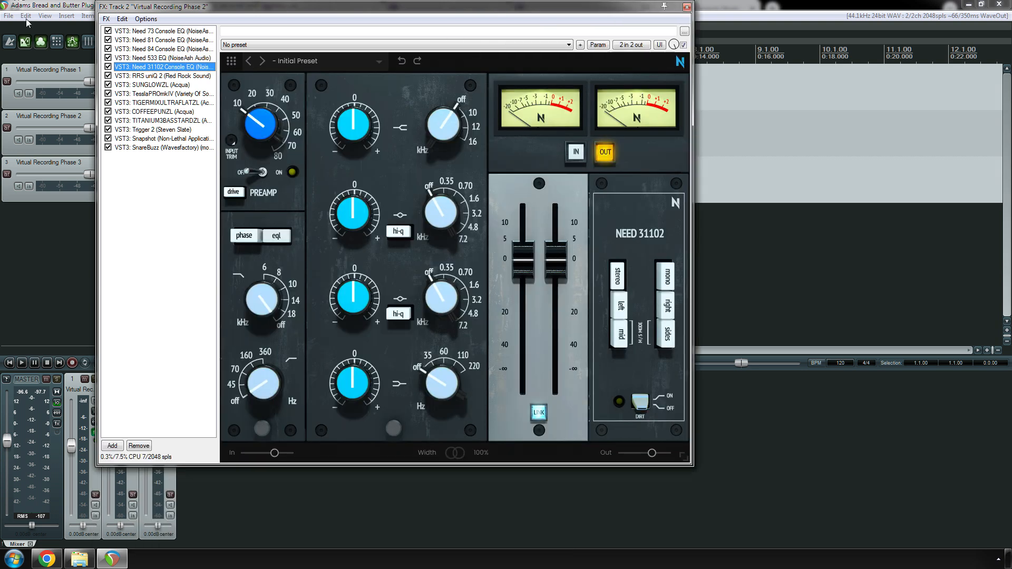
- Compare Need 84 with Need 31102, remove the Need 31102 Console EQ from the chain, and display Need 533 EQ
left_click_drag(342, 12, 394, 129)
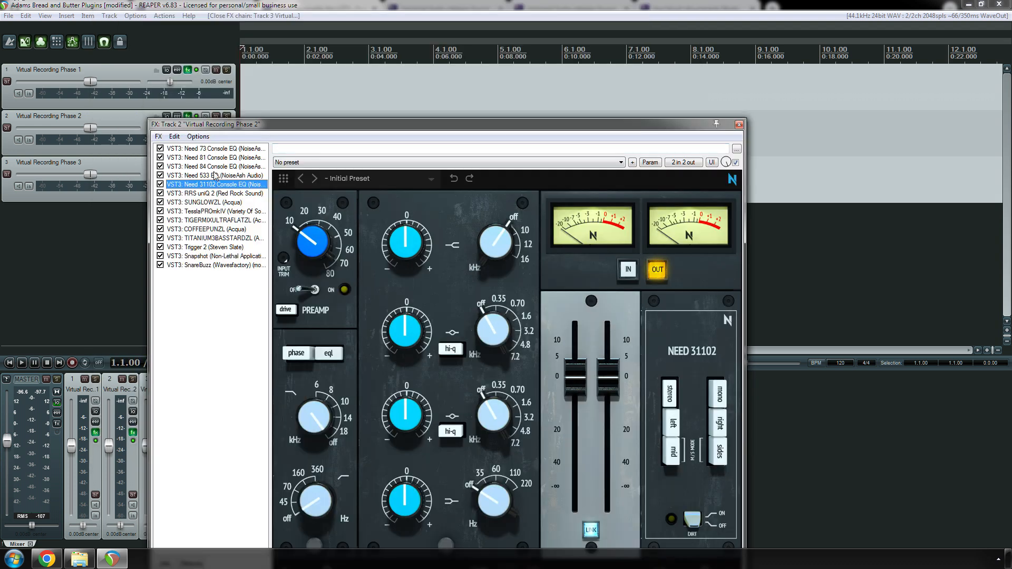
left_click(213, 167)
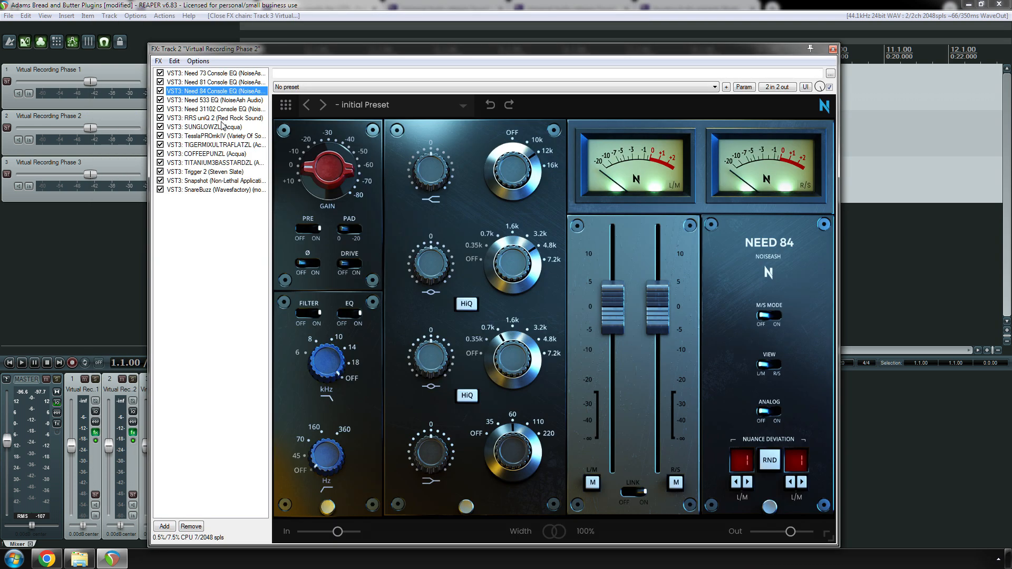
left_click(210, 110)
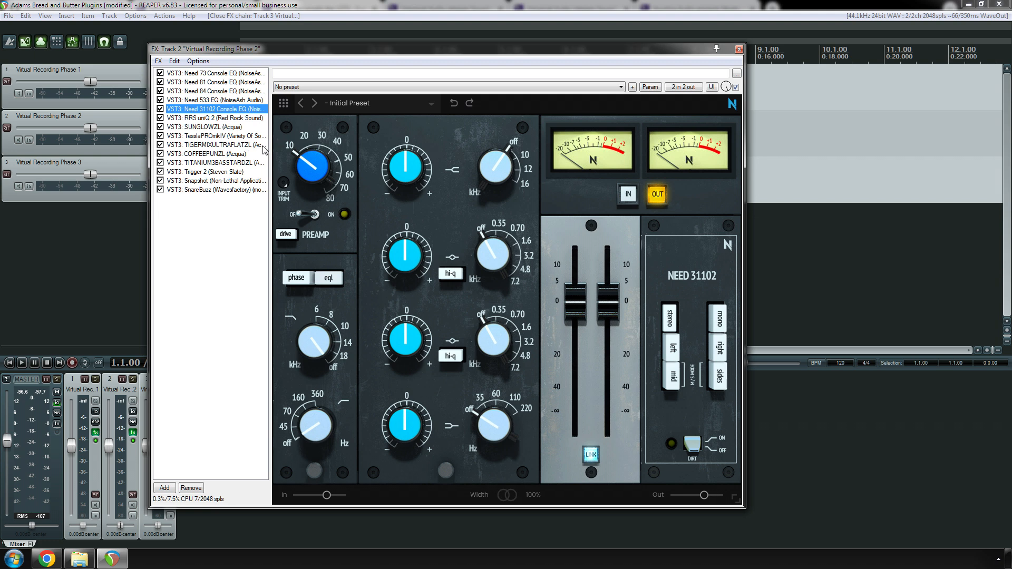
left_click(212, 91)
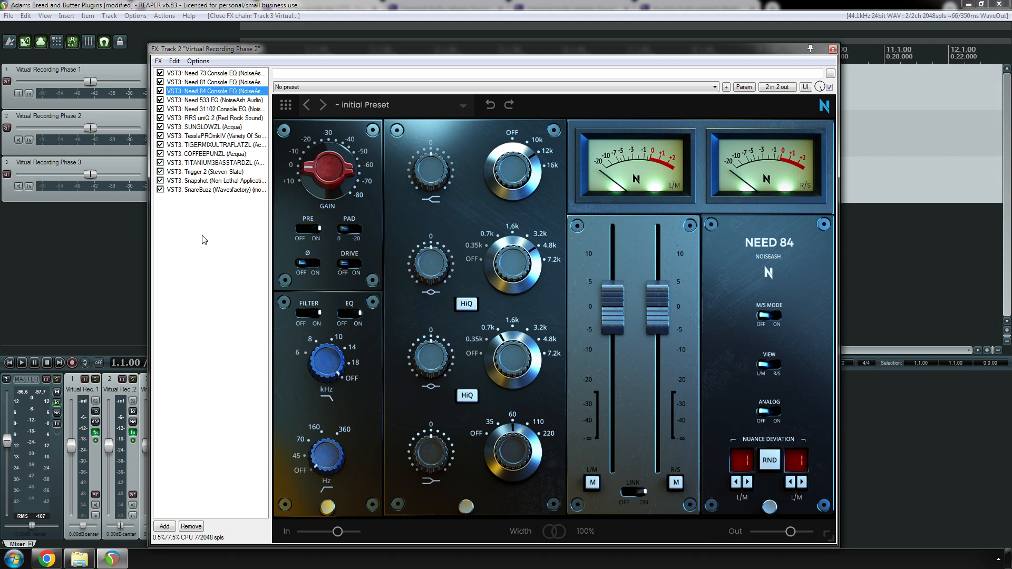
left_click(217, 109)
key("Delete")
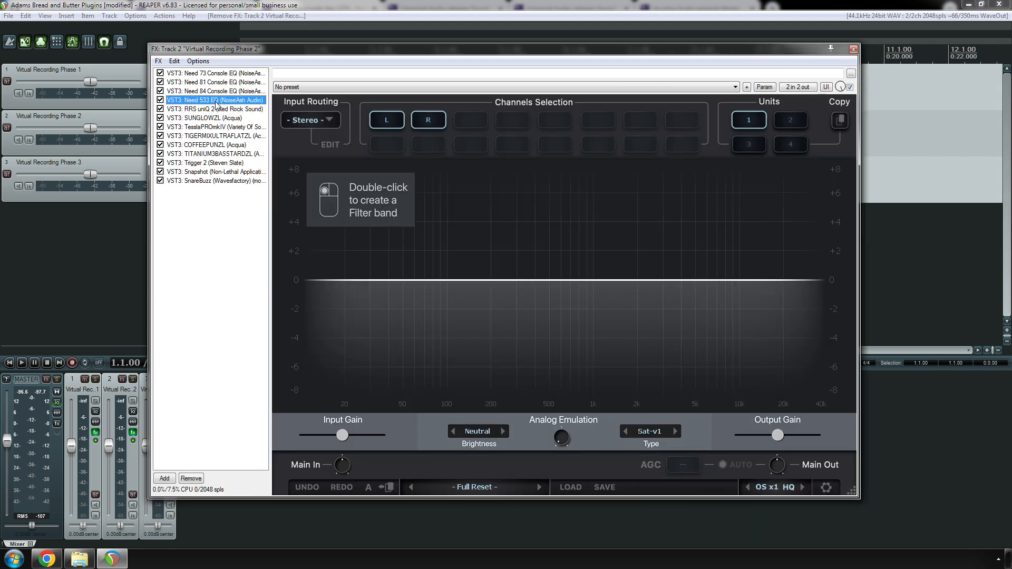
left_click(218, 101)
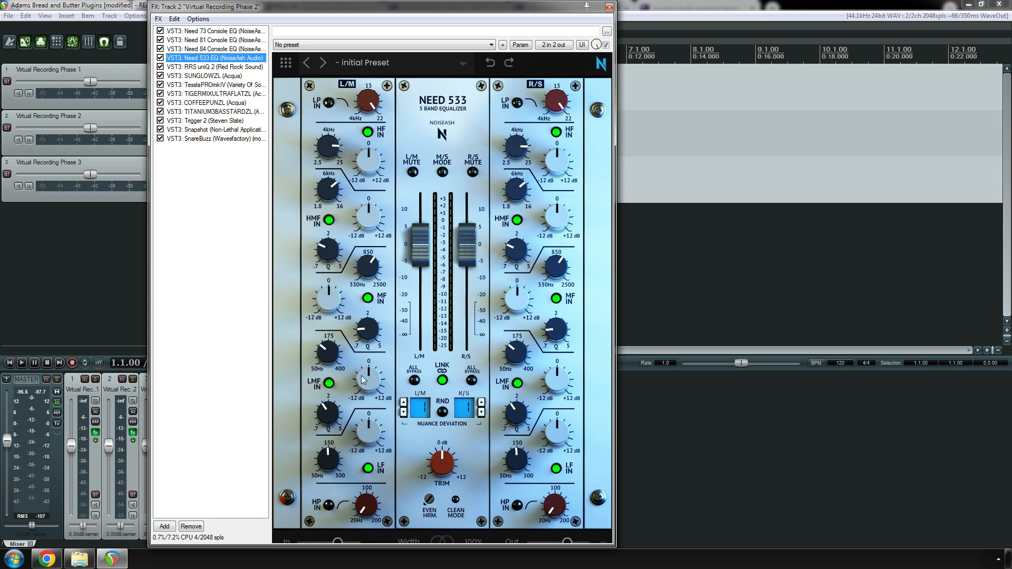
- Remove the Need 533 EQ from the Virtual Recording Phase 2 effects chain
left_click_drag(324, 416, 362, 24)
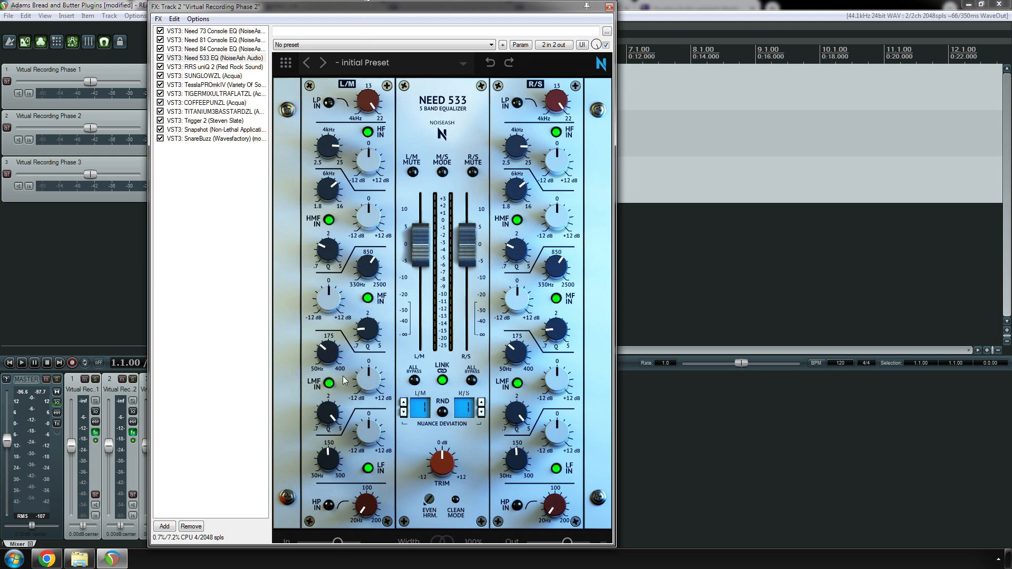
left_click_drag(257, 10, 418, 30)
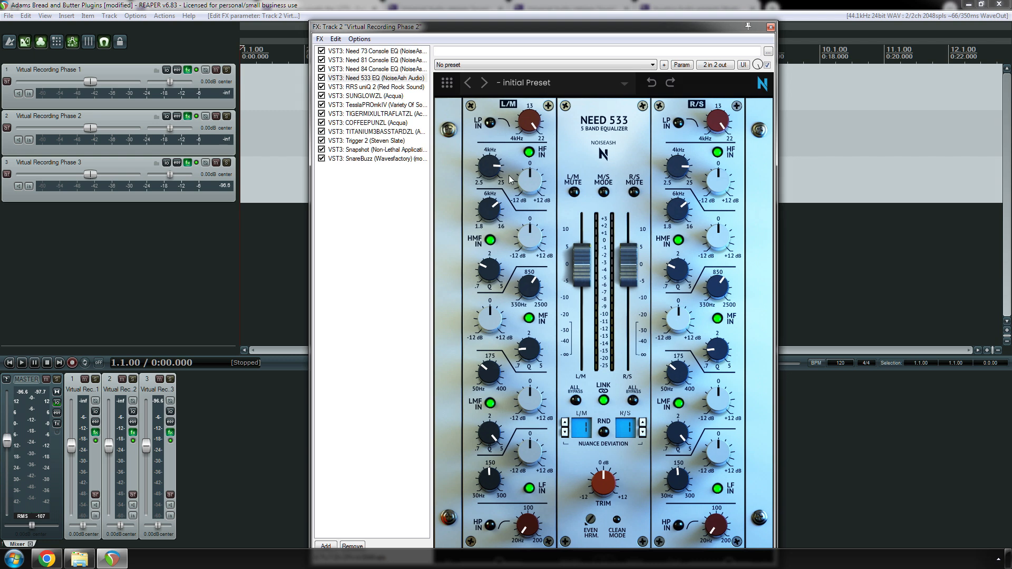
left_click(377, 79)
left_click_drag(410, 28, 317, 28)
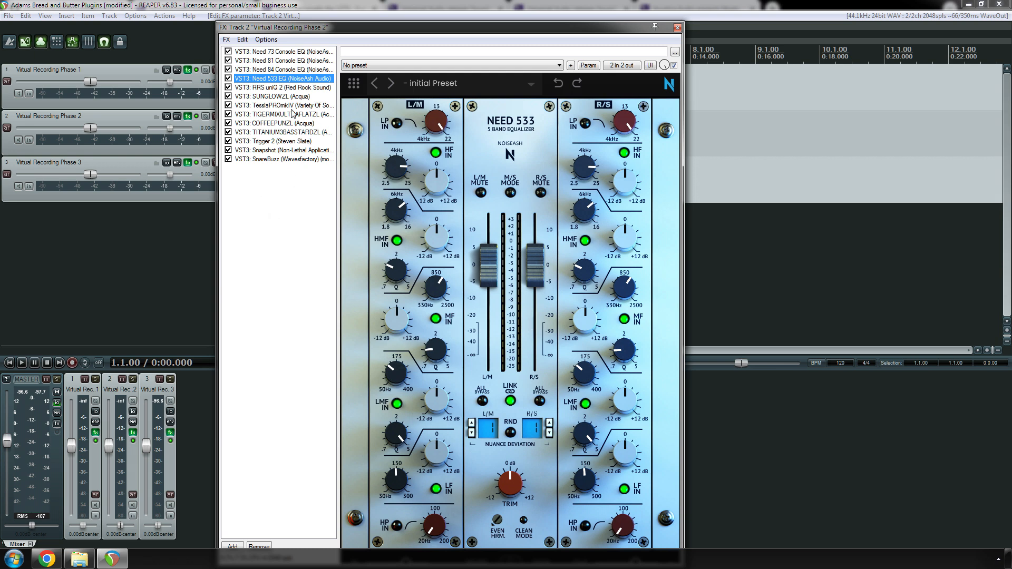
key("Delete")
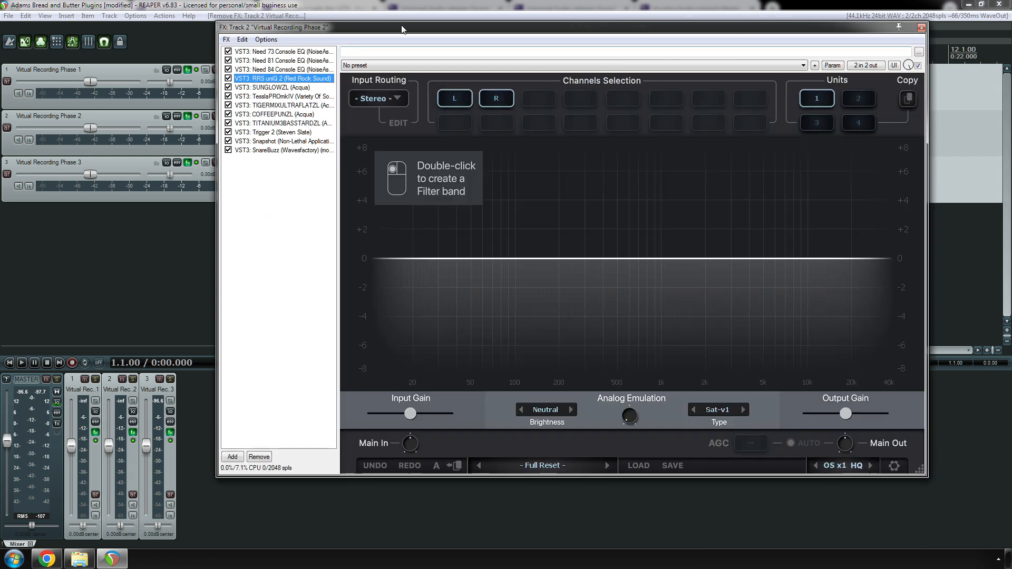
- Compare the controls of the Need 73 Console EQ with those of the Need 84 Console EQ
left_click_drag(396, 29, 324, 88)
left_click(213, 128)
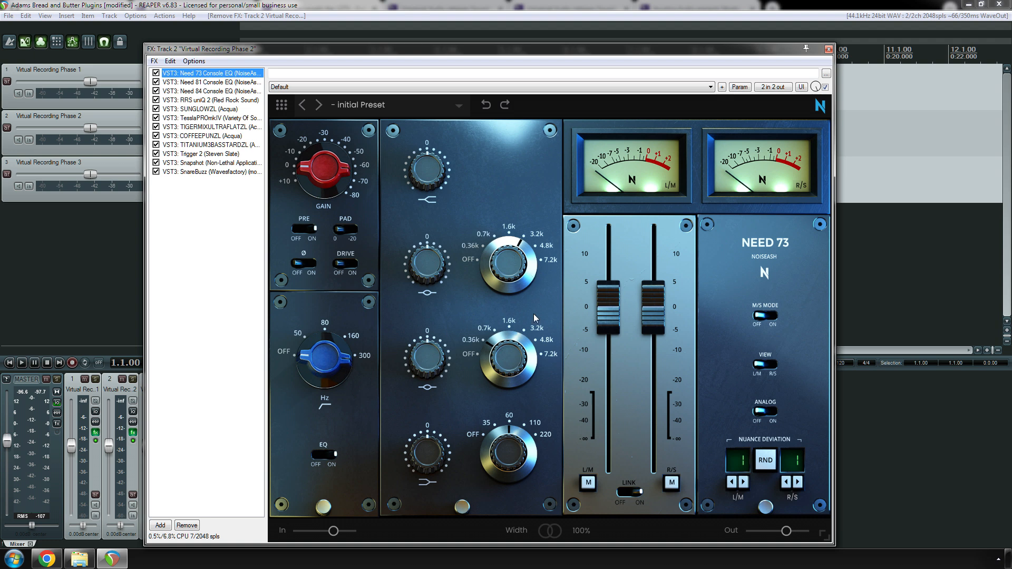
left_click(206, 93)
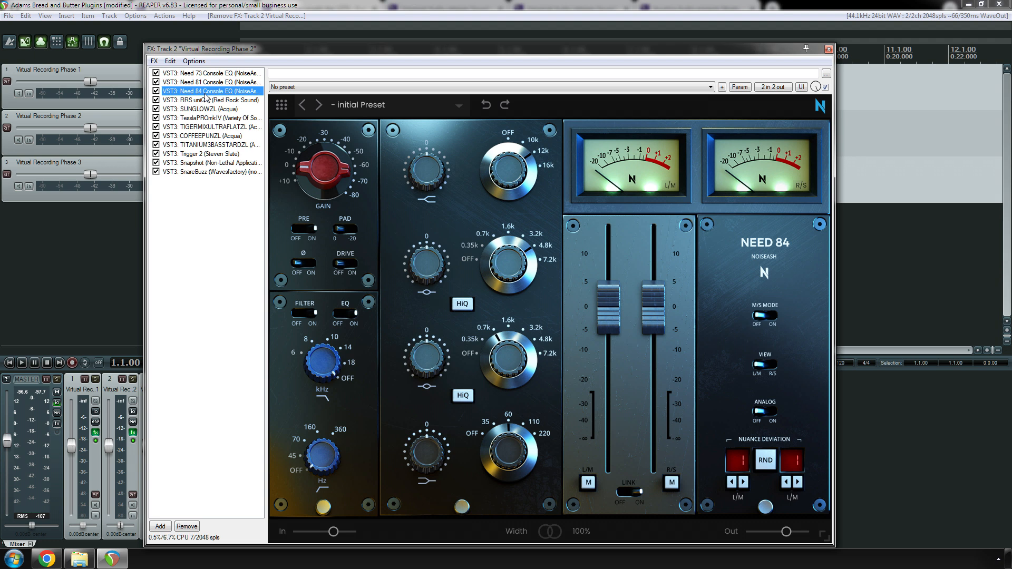
left_click(207, 74)
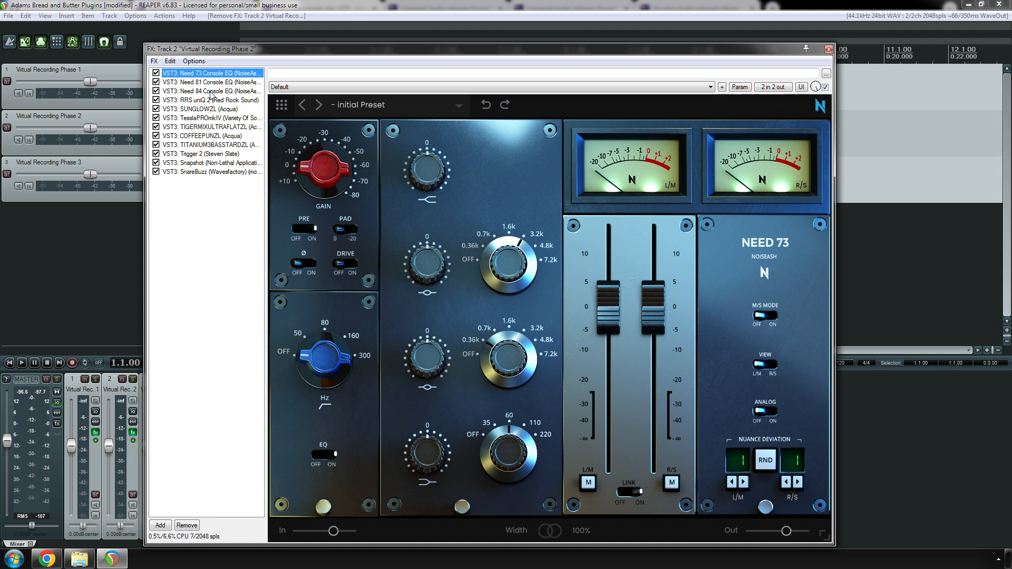
left_click(211, 92)
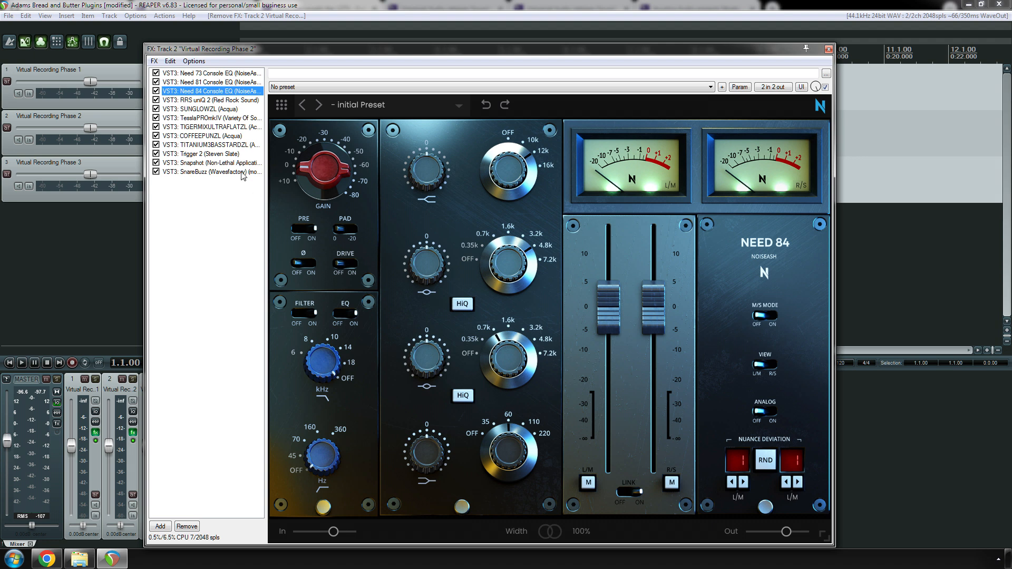
left_click(200, 73)
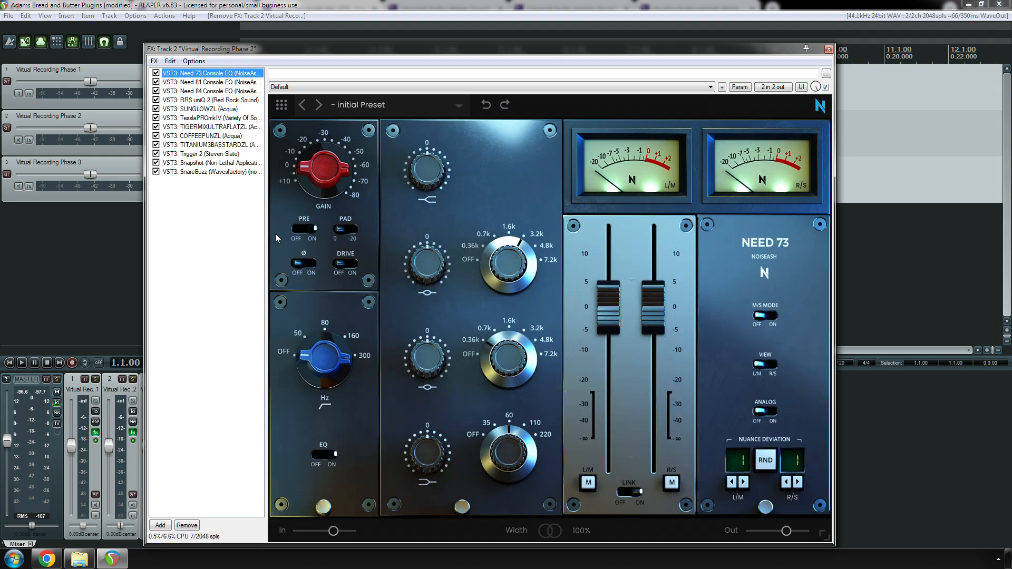
left_click(210, 93)
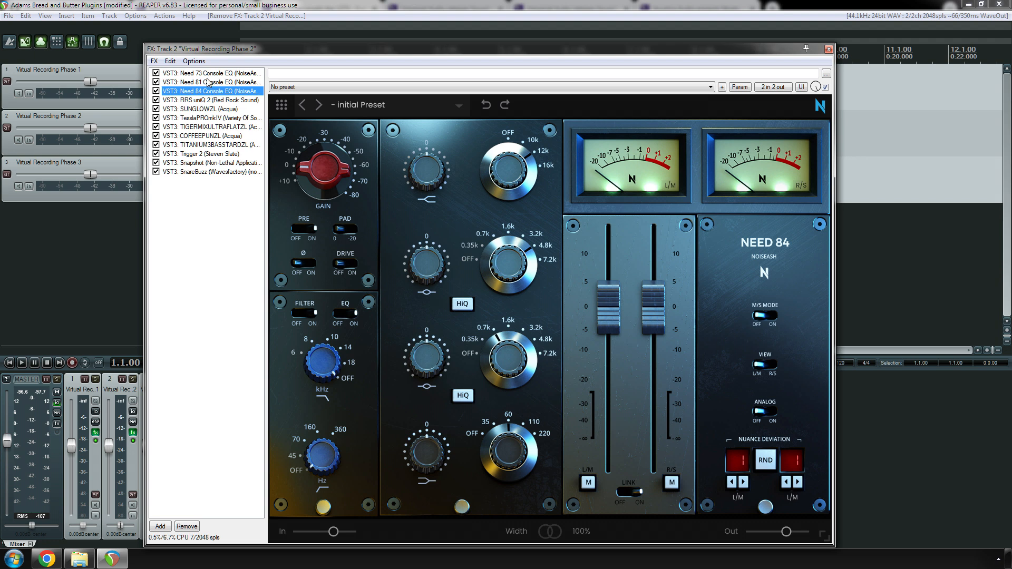
left_click(207, 76)
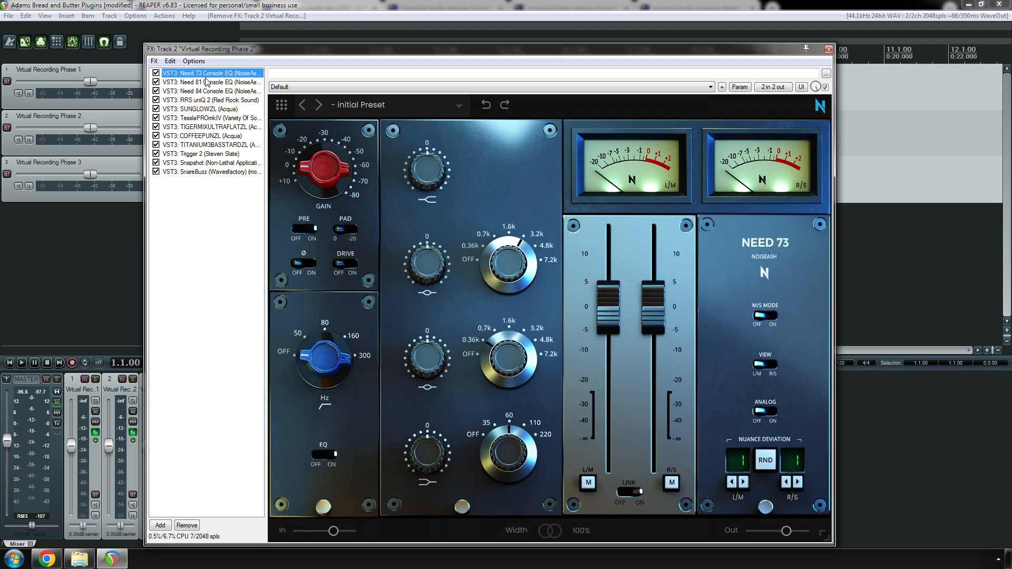
left_click(209, 93)
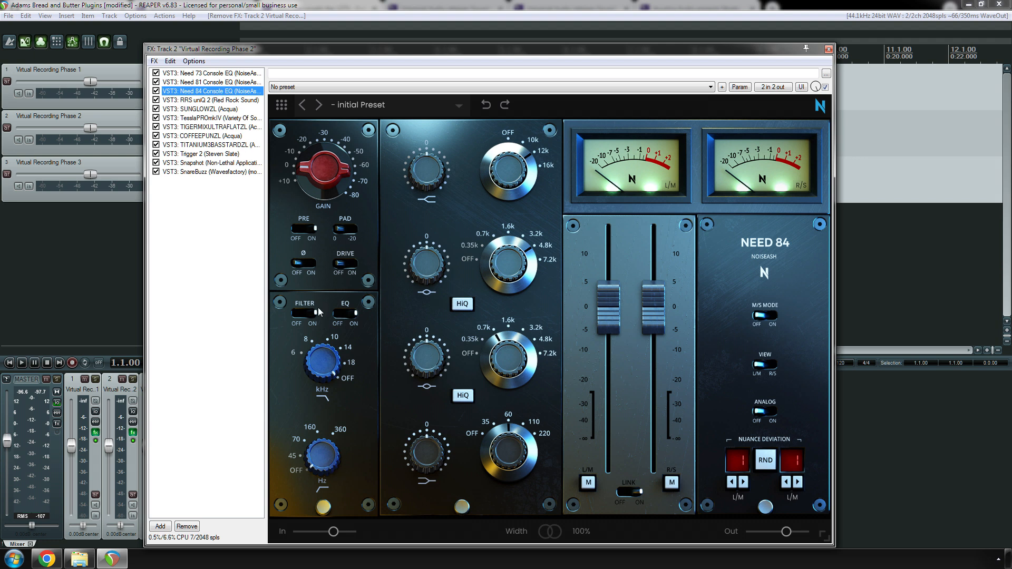
left_click(200, 75)
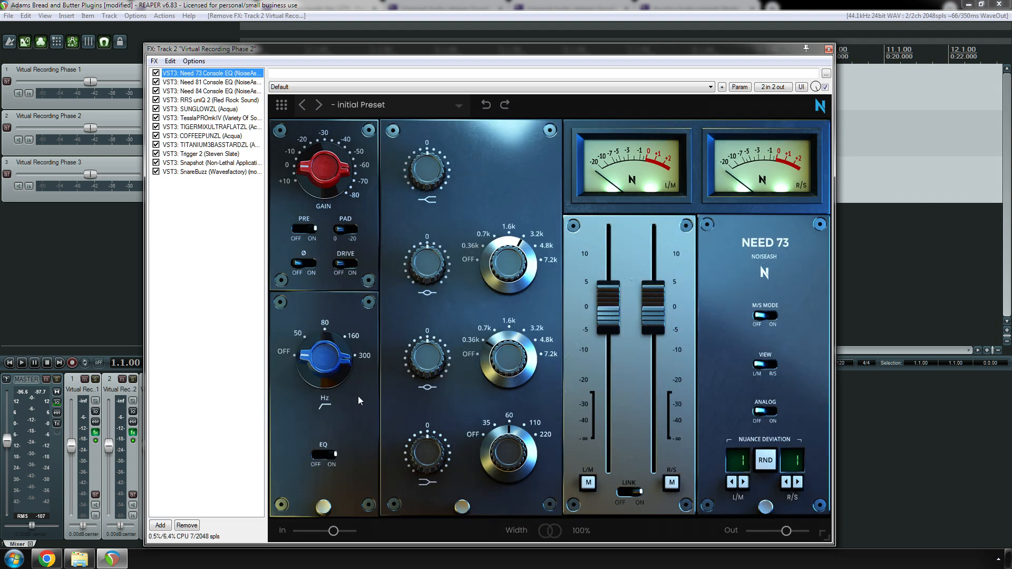
left_click(219, 91)
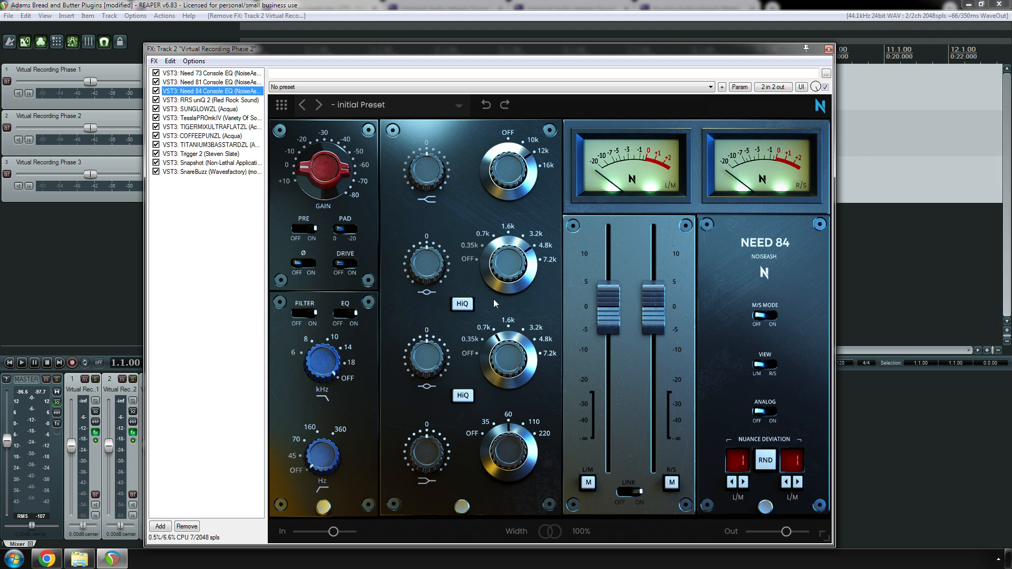
- Remove the Need 73 and Need 84 Console EQs from the chain, and display the remaining Need 81 Console EQ
left_click(211, 74)
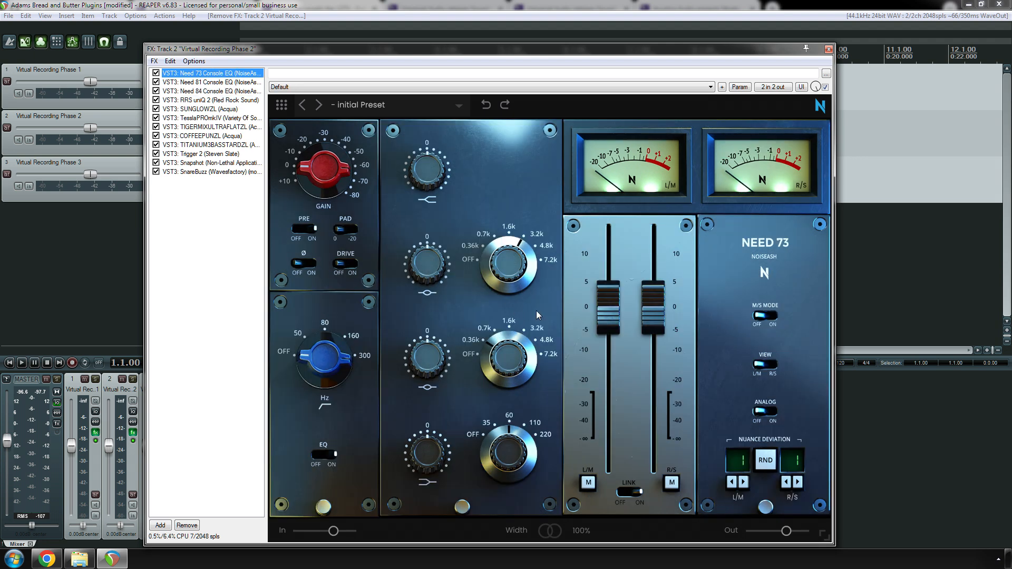
key("Delete")
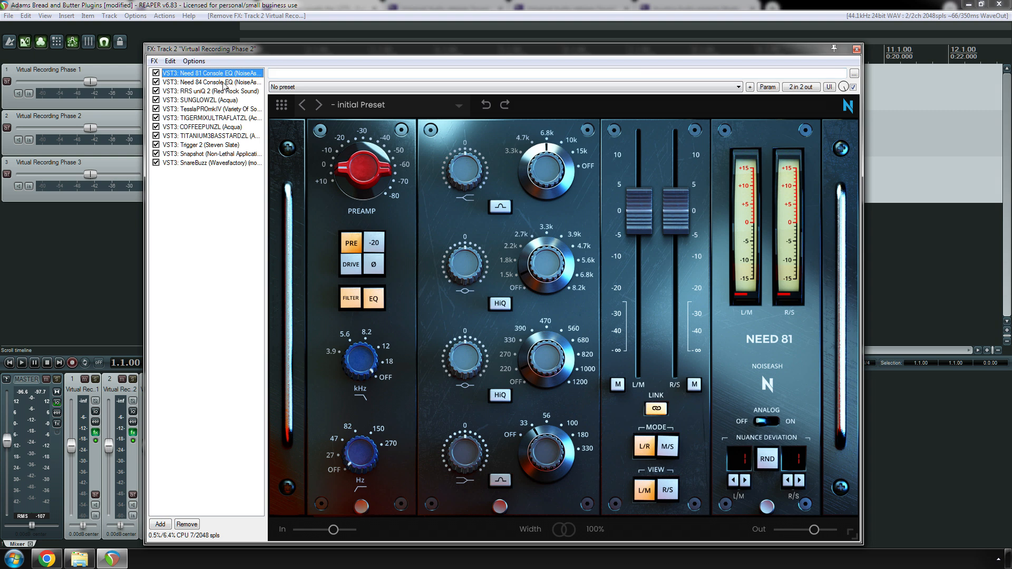
left_click(210, 83)
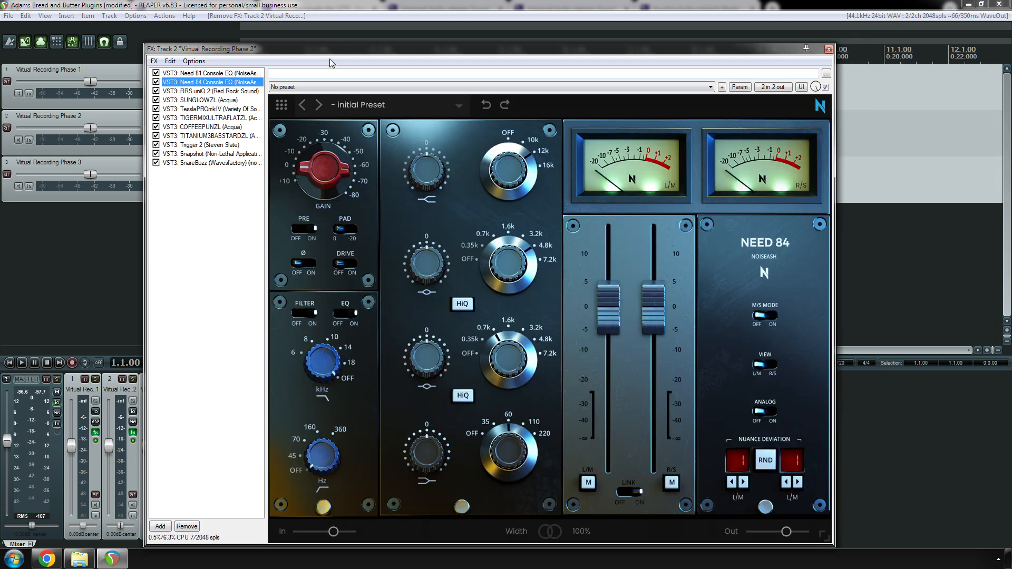
key("Delete")
key("Up")
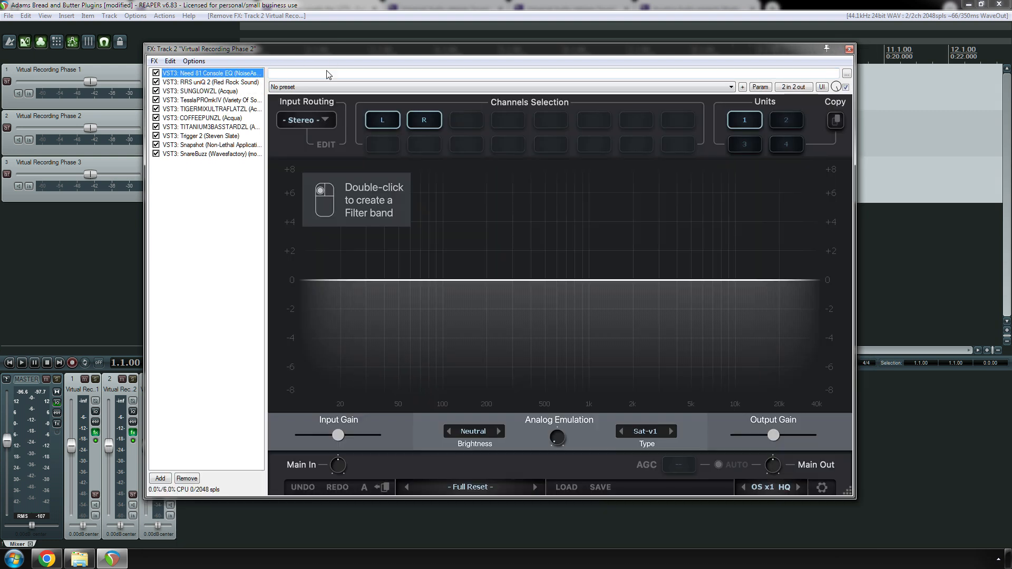
left_click_drag(375, 58, 298, 57)
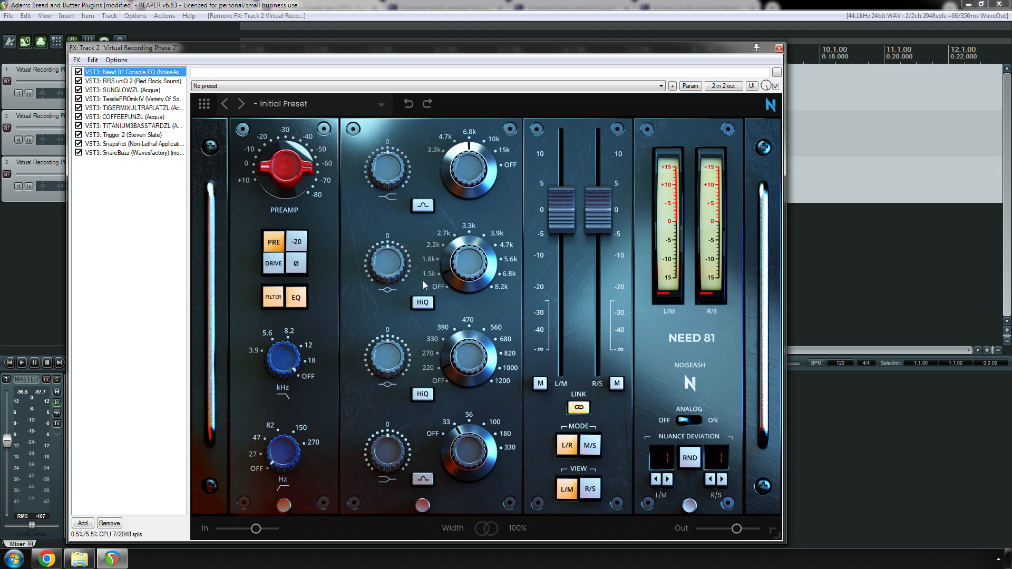
- Toggle the HiQ switches of the Need 81 equalizer's two mid bands on and back off
left_click(425, 303)
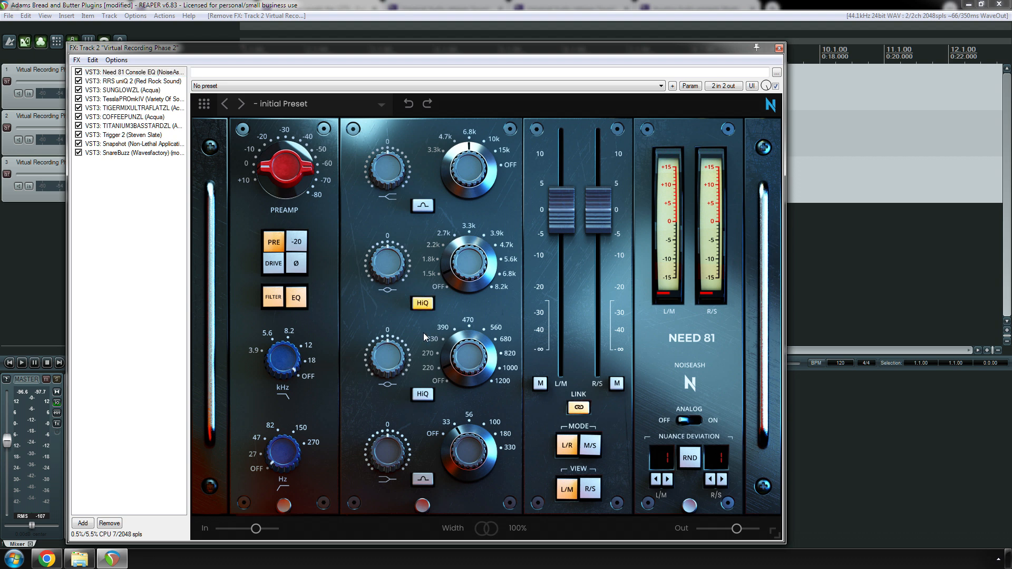
left_click(427, 394)
left_click(422, 304)
left_click(428, 394)
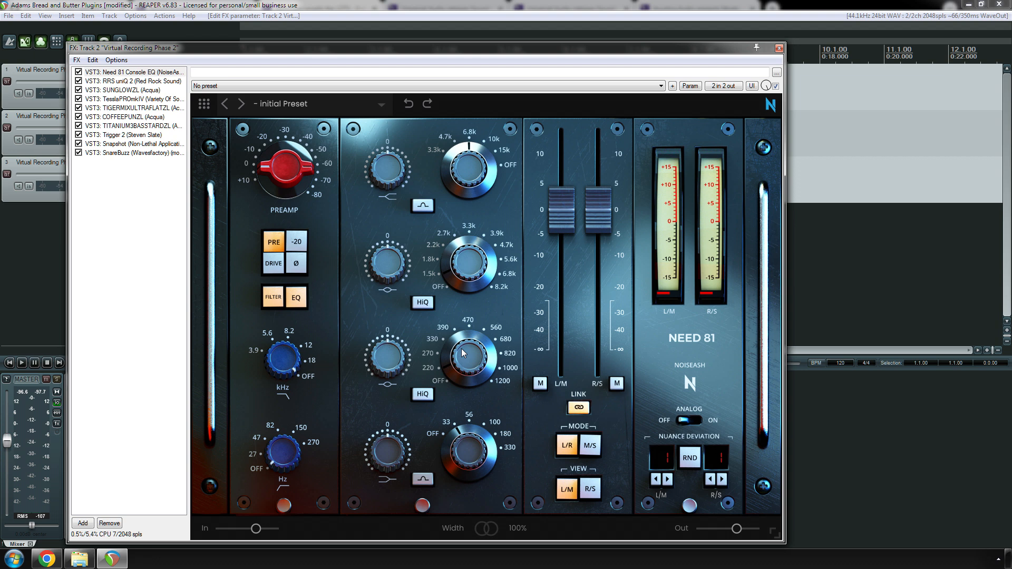
left_click(427, 394)
left_click(424, 303)
left_click(424, 395)
left_click(424, 304)
- Compare the Need 81 Console EQ with RRS uniQ 2, ending on the uniQ 2 equalizer
left_click(138, 73)
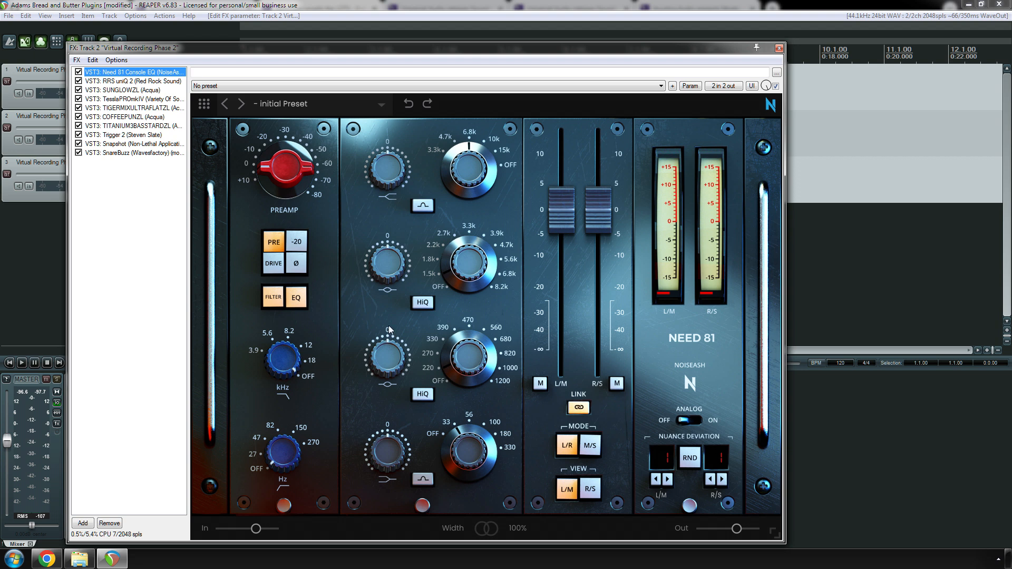
left_click(111, 82)
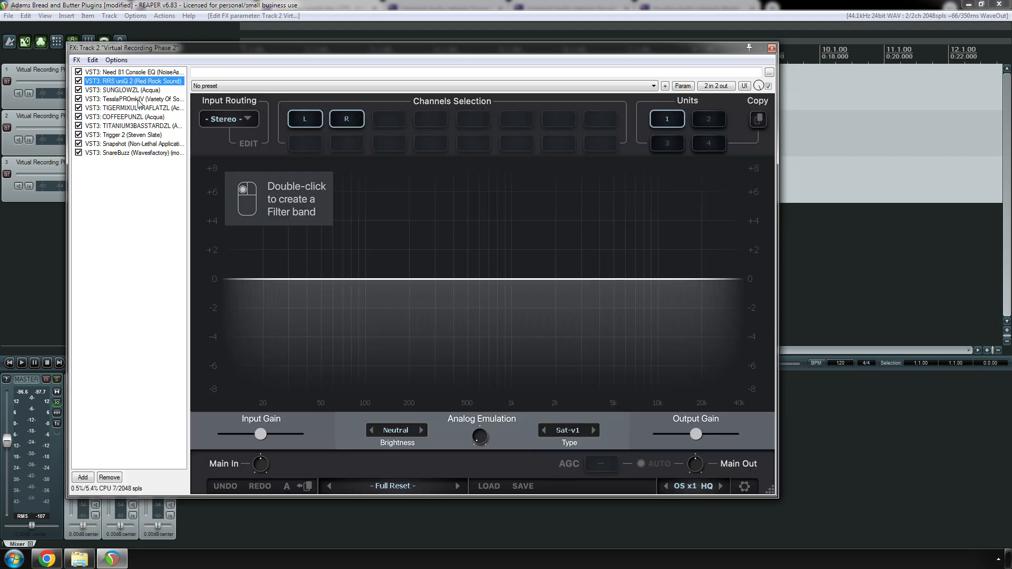
left_click(135, 73)
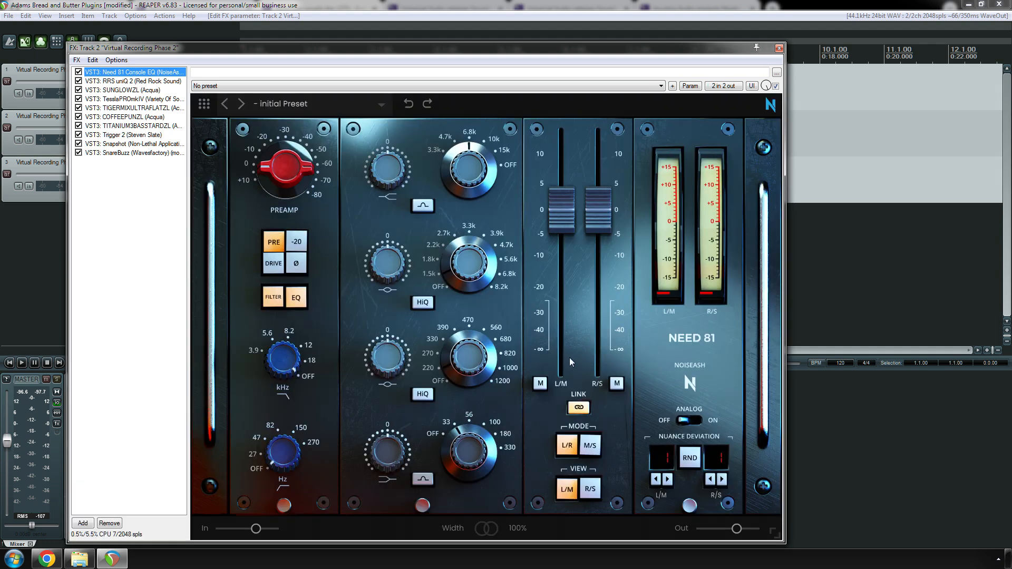
left_click(134, 81)
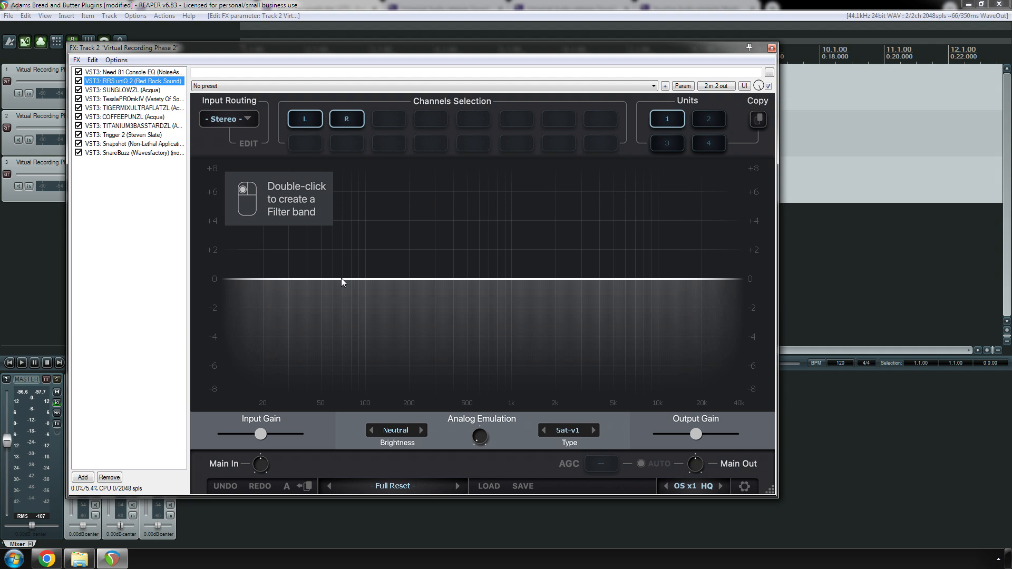
- Create a peak filter band at about 38 Hz and 0.3 dB in uniQ 2, and look through its available filter types
double_click(305, 274)
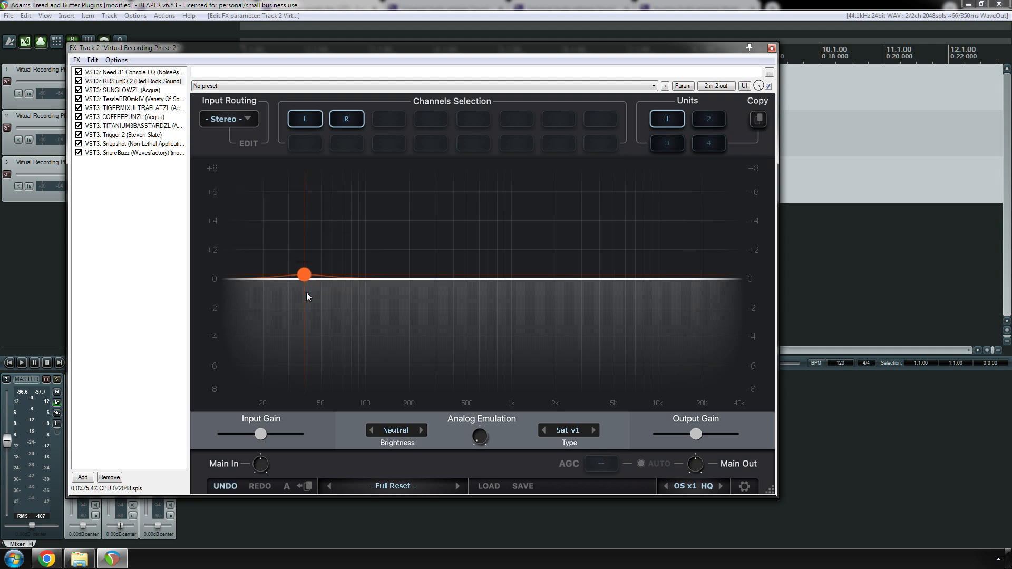
mouse_move(303, 275)
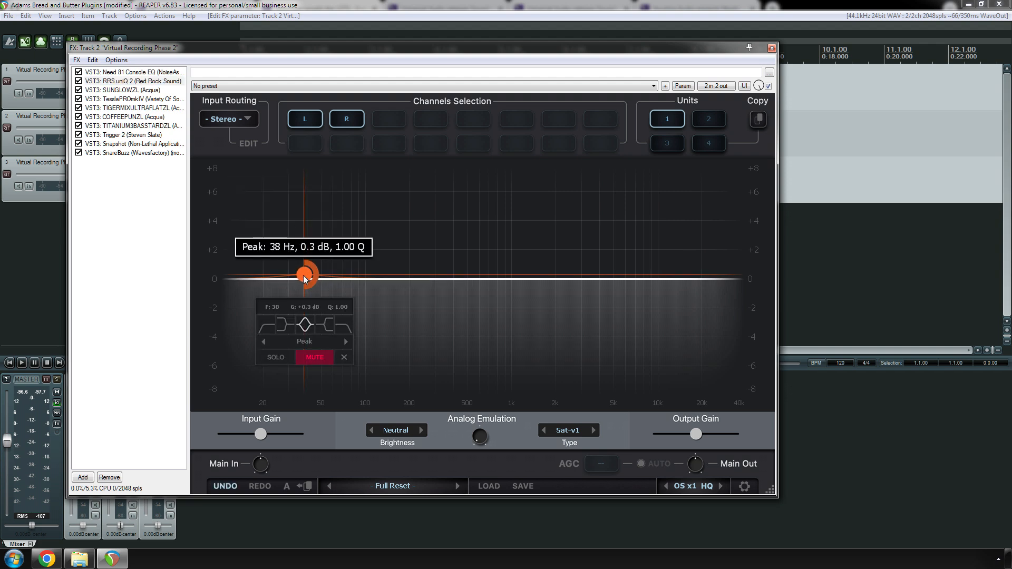
left_click(305, 342)
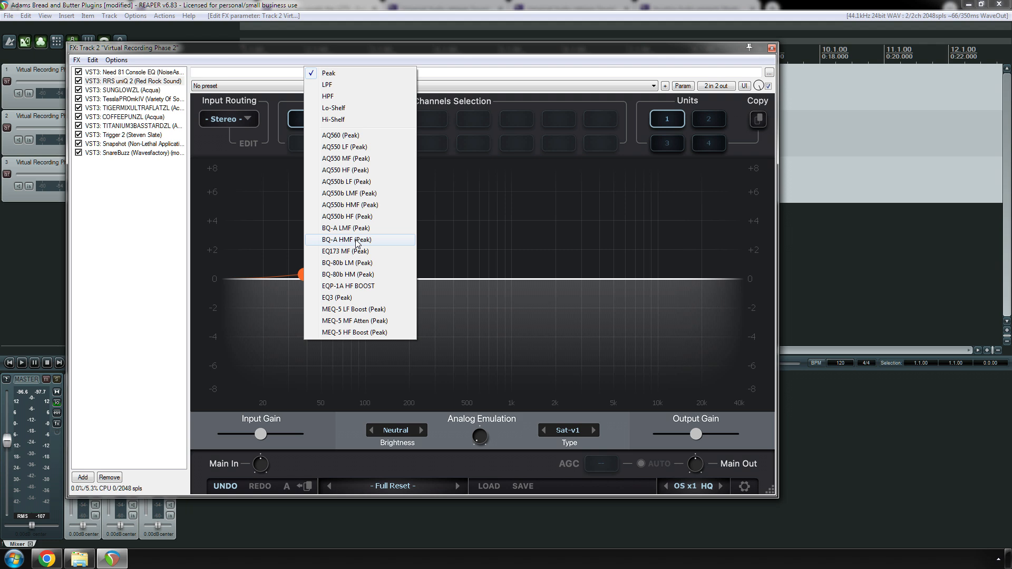
left_click(403, 431)
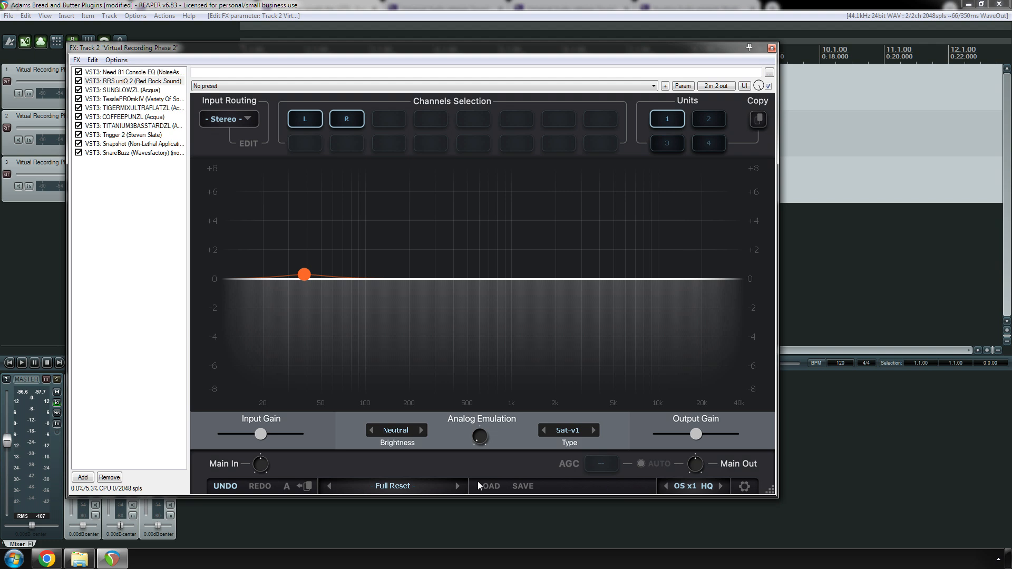
- Load the AQ550_0 preset in uniQ 2 and inspect its filter bands
left_click(382, 485)
mouse_move(423, 375)
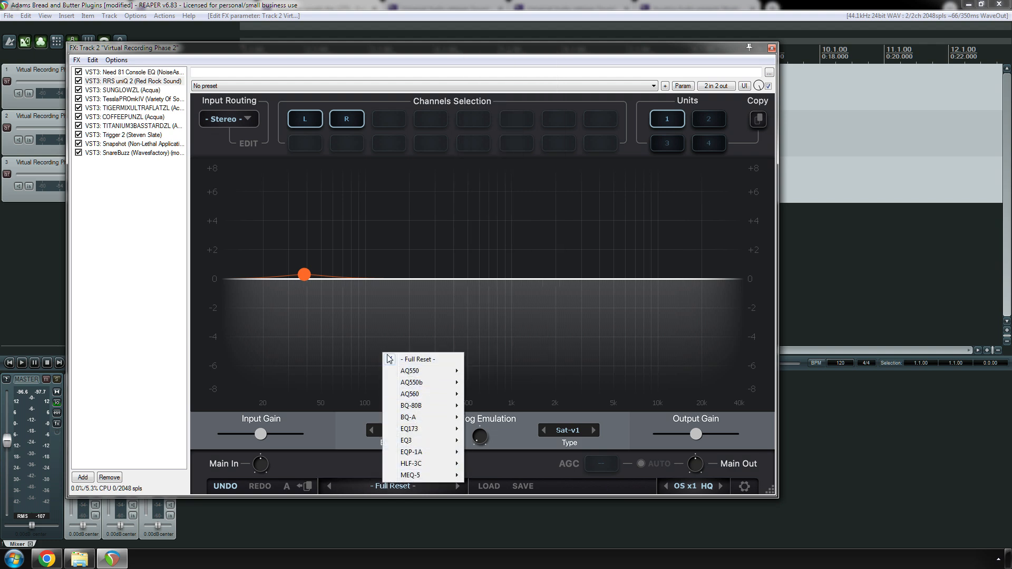
left_click(349, 467)
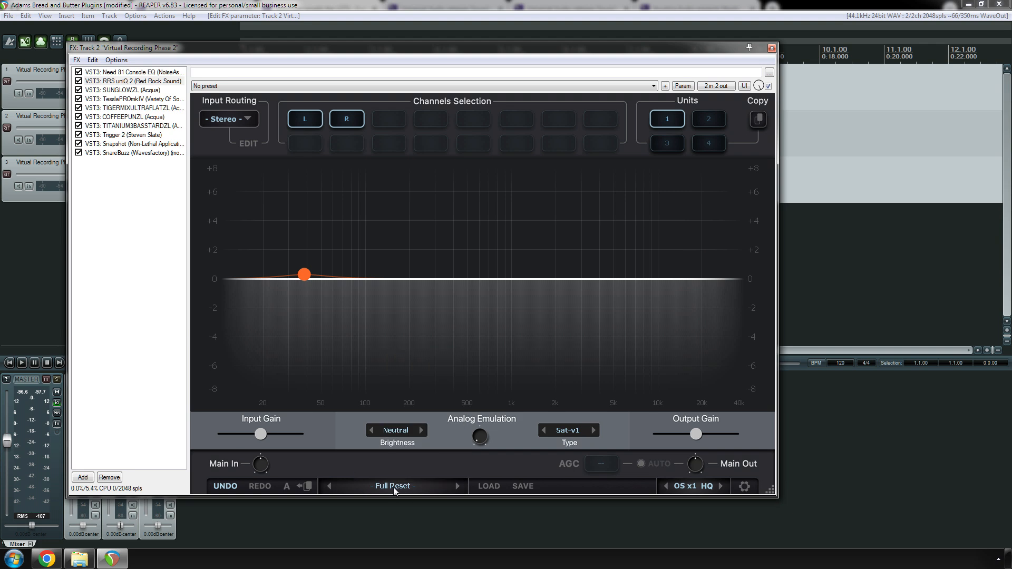
left_click(394, 487)
mouse_move(448, 375)
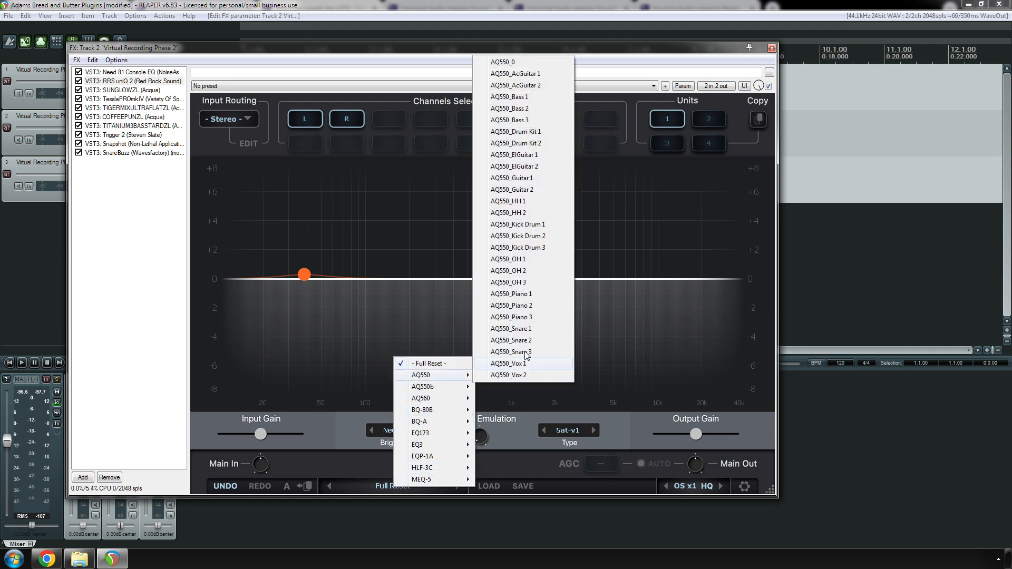
left_click(536, 259)
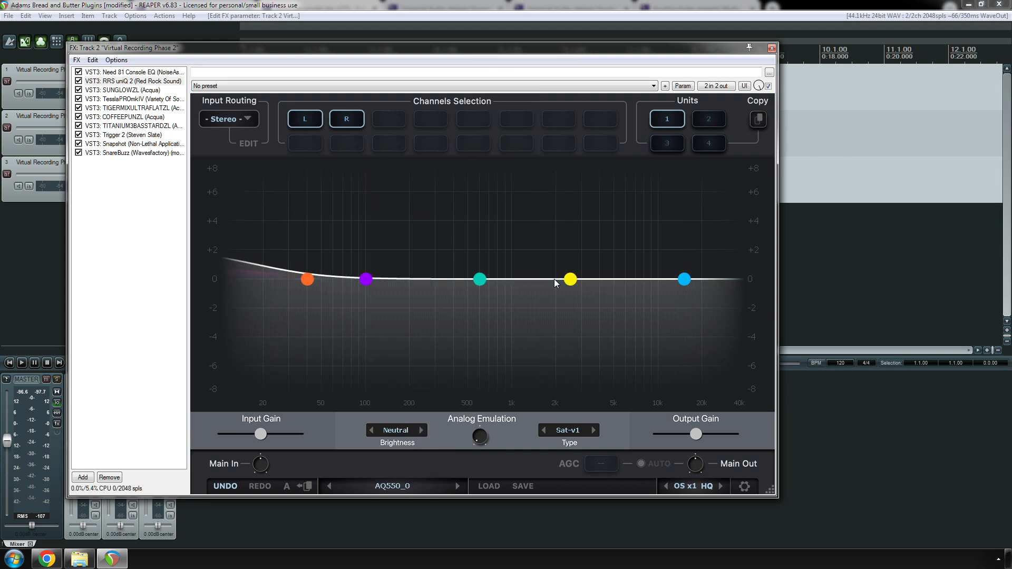
left_click(684, 280)
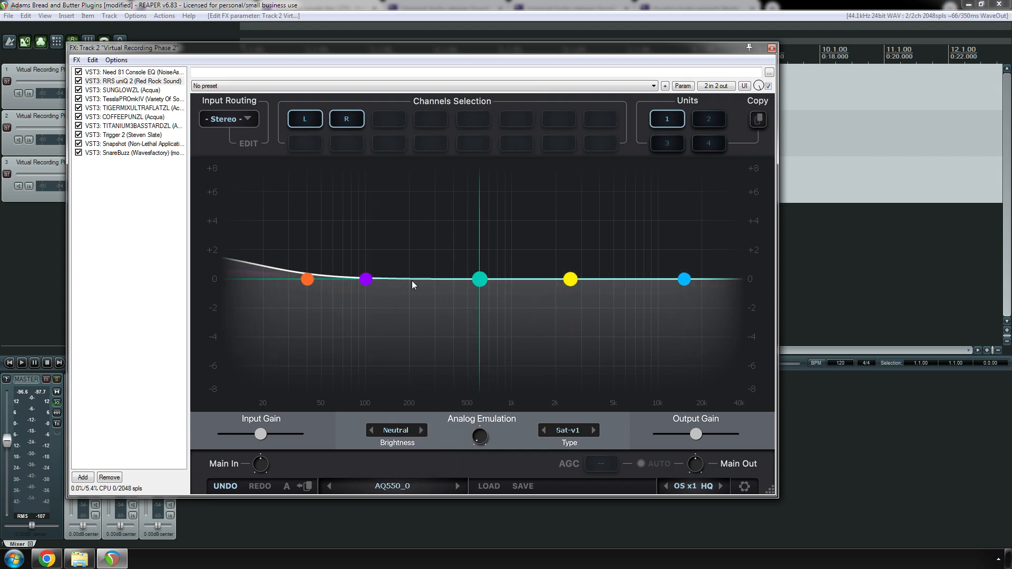
- Load the AQ560_0 preset in uniQ 2 and inspect its filter bands and the other AQ560 presets
left_click(400, 487)
mouse_move(441, 409)
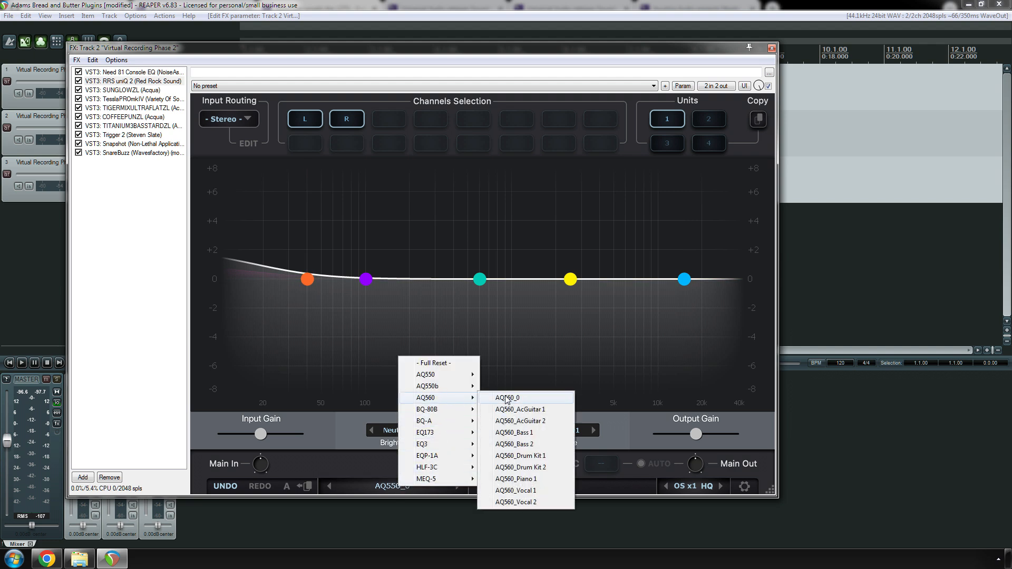
left_click(507, 398)
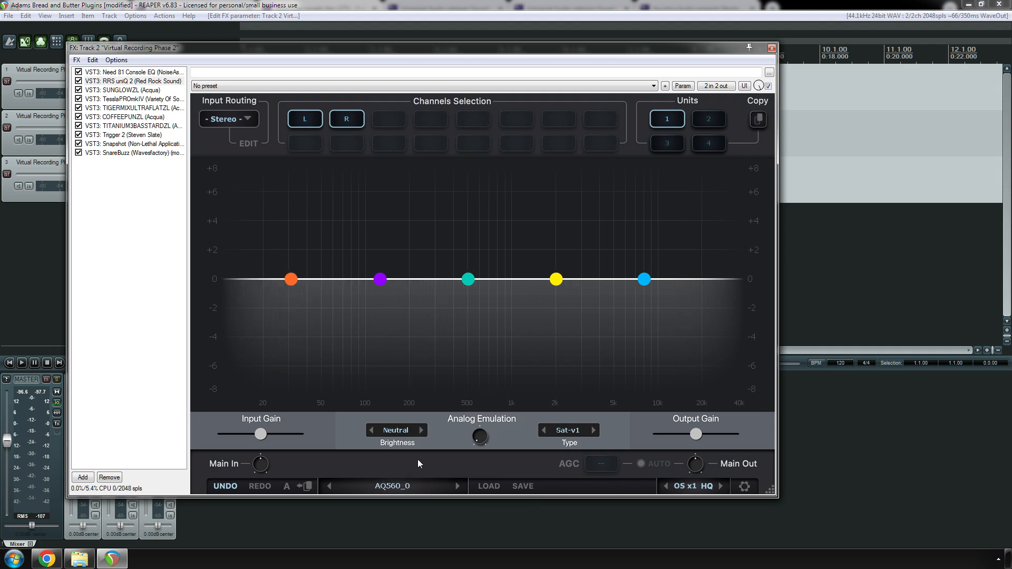
left_click(413, 487)
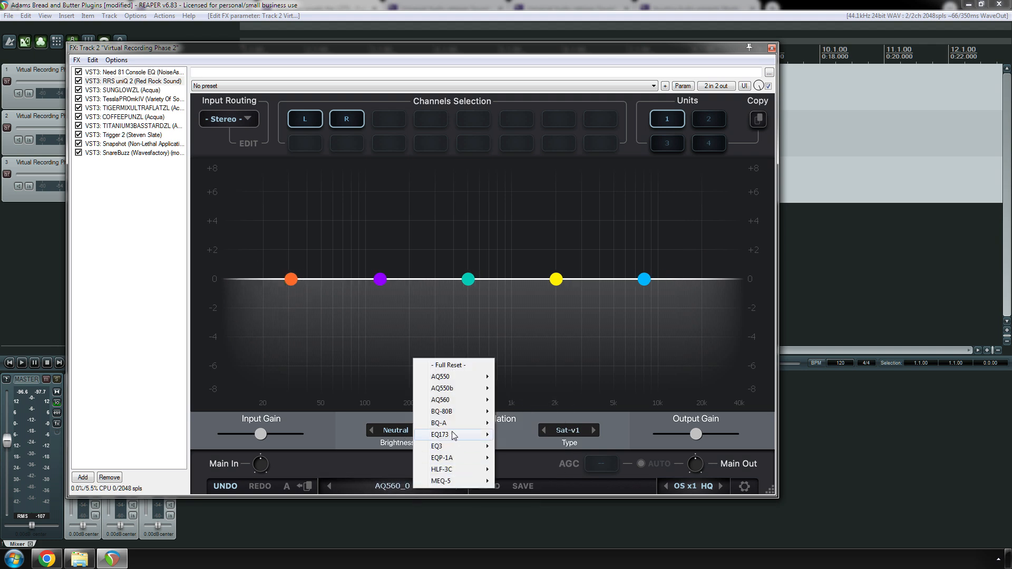
mouse_move(457, 400)
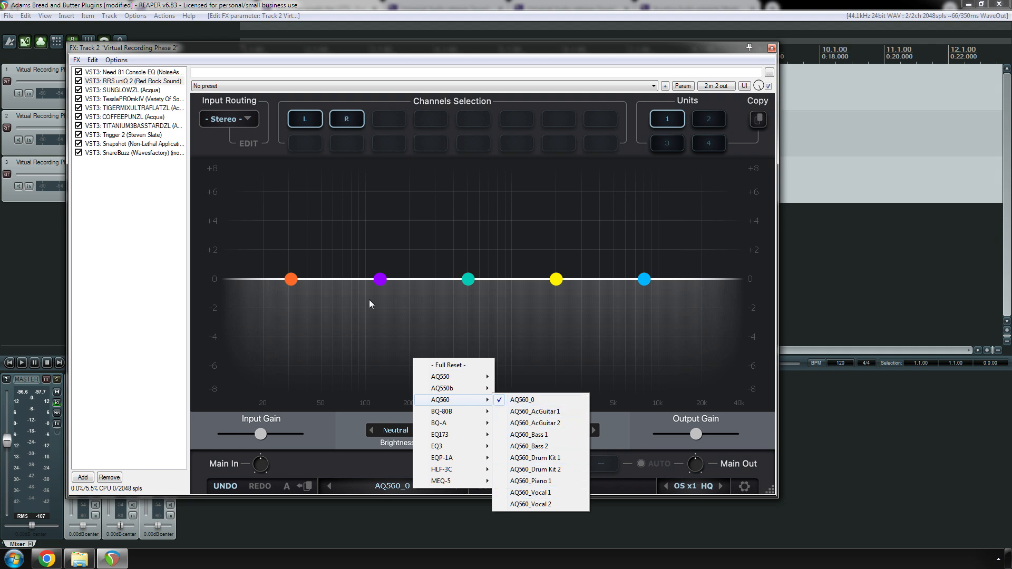
left_click(287, 281)
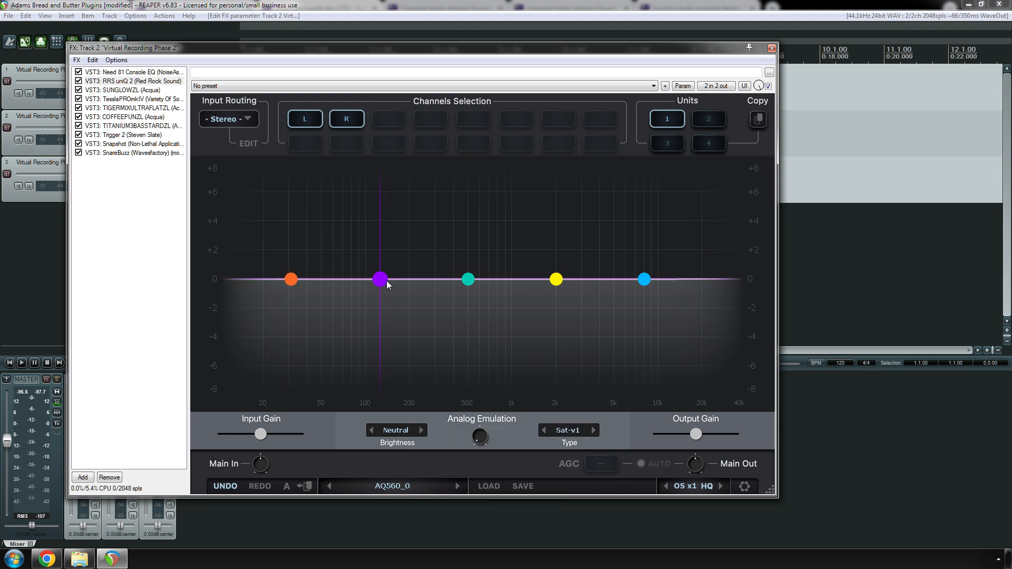
- Load the EQP-1A_0 preset in uniQ 2 and raise its band near 3 kHz to about 8 dB
left_click(413, 486)
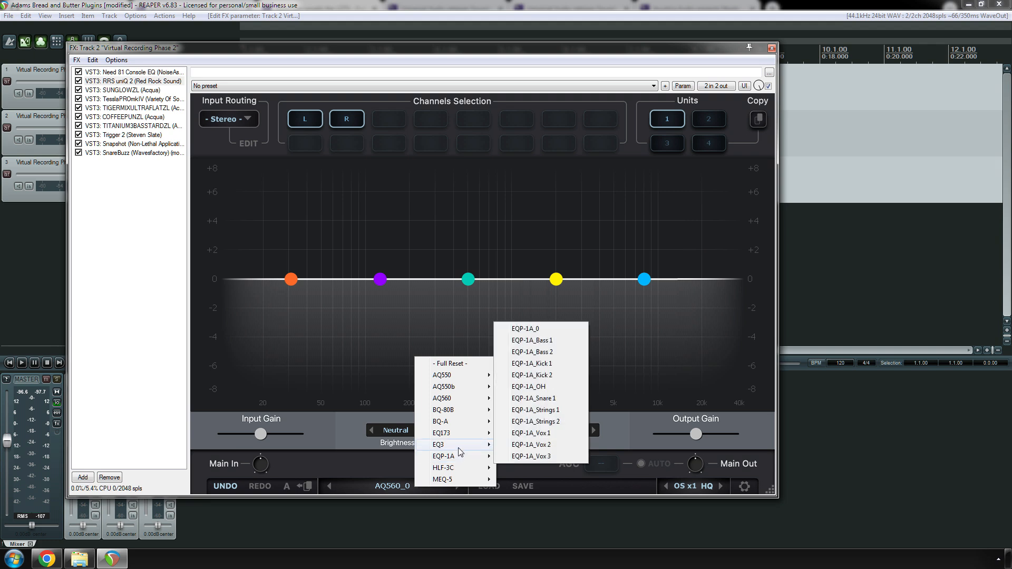
mouse_move(458, 437)
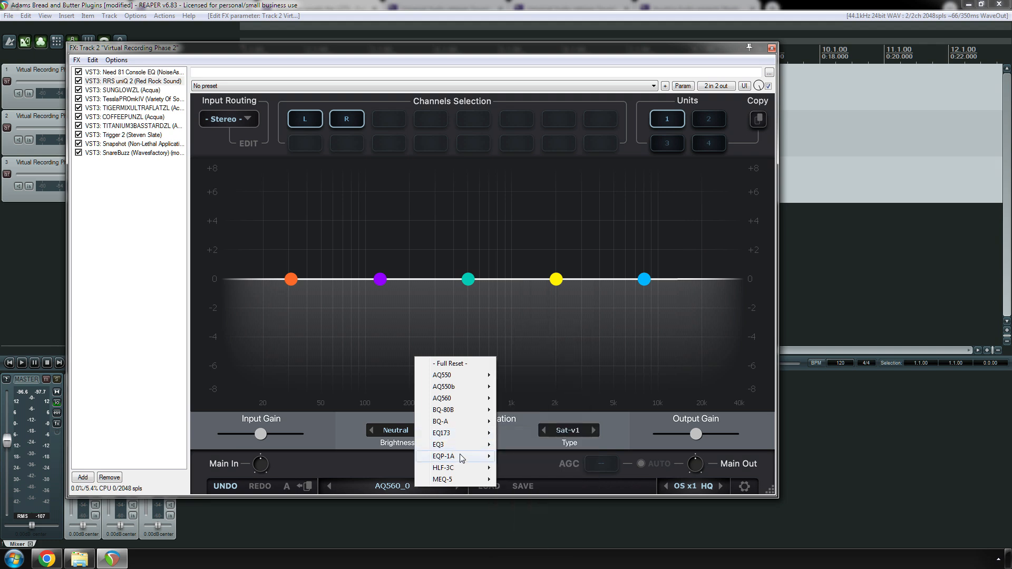
mouse_move(458, 456)
left_click(543, 328)
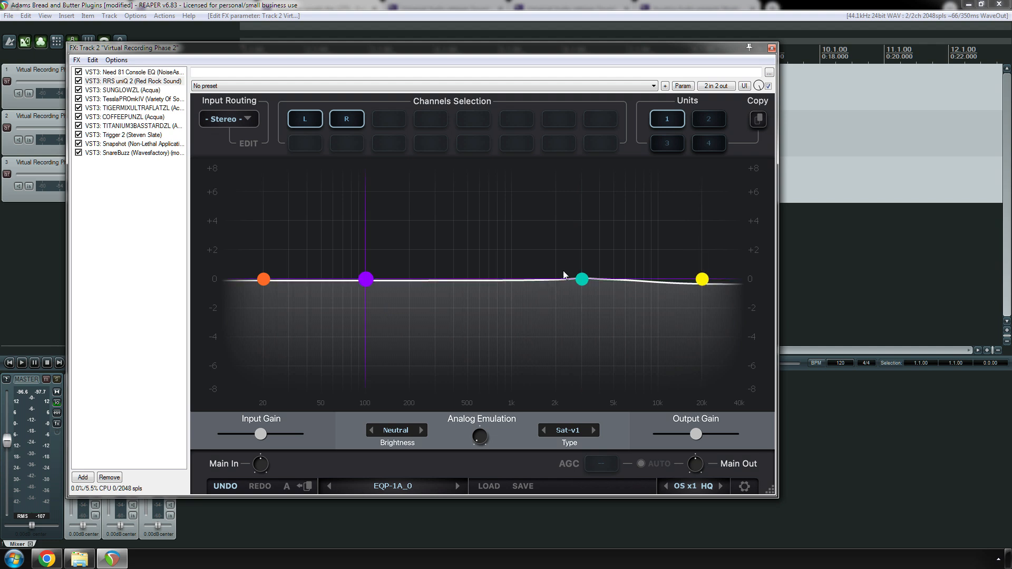
left_click_drag(700, 242, 695, 245)
mouse_move(696, 279)
left_mouse_down()
mouse_move(702, 361)
mouse_move(693, 187)
mouse_move(720, 344)
mouse_move(703, 267)
left_mouse_up()
left_click(584, 279)
left_click_drag(586, 282, 578, 203)
- Set the EQP-1A low-frequency attenuation to 100 Hz, -4.8 dB and the low-frequency boost to 10.0 dB
mouse_move(367, 280)
left_mouse_down()
mouse_move(361, 225)
mouse_move(364, 283)
left_mouse_up()
left_click_drag(263, 290, 407, 323)
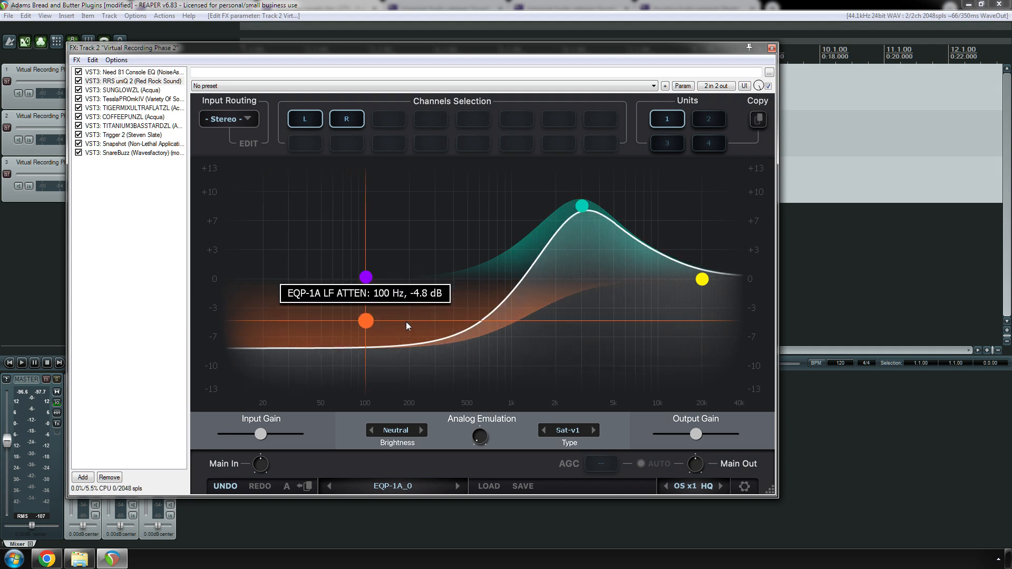
left_click_drag(366, 277, 442, 175)
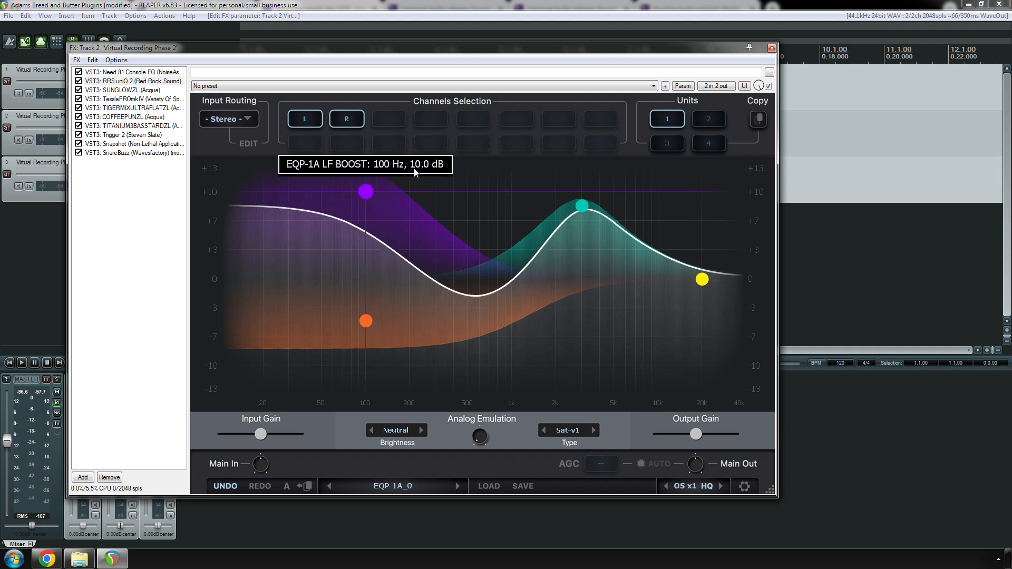
left_click_drag(377, 172, 403, 170)
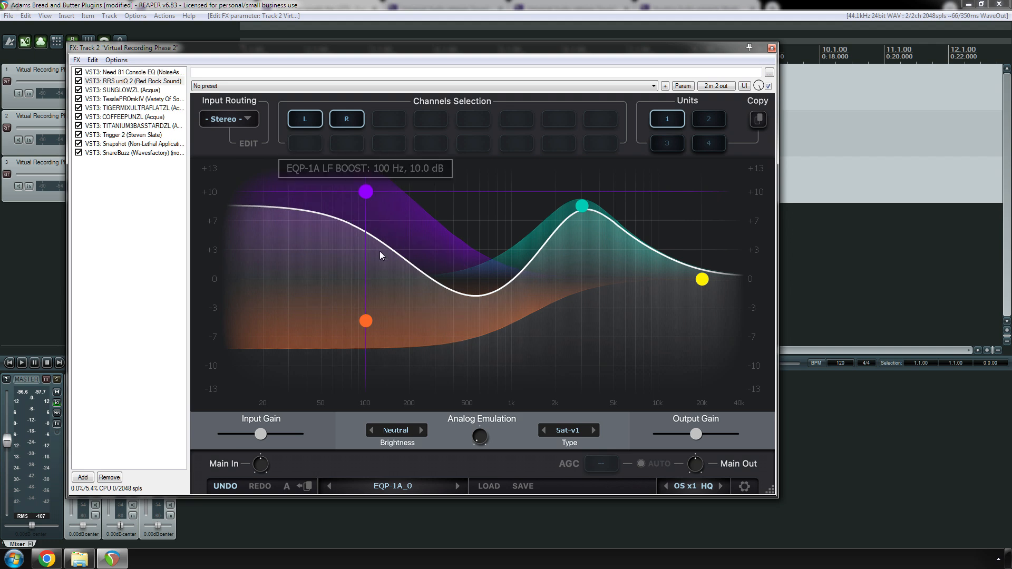
- Vary the EQP-1A low-frequency attenuation against the 100 Hz boost, from 0 dB through about -5 dB, ending at about -2 dB
left_click_drag(362, 318, 371, 224)
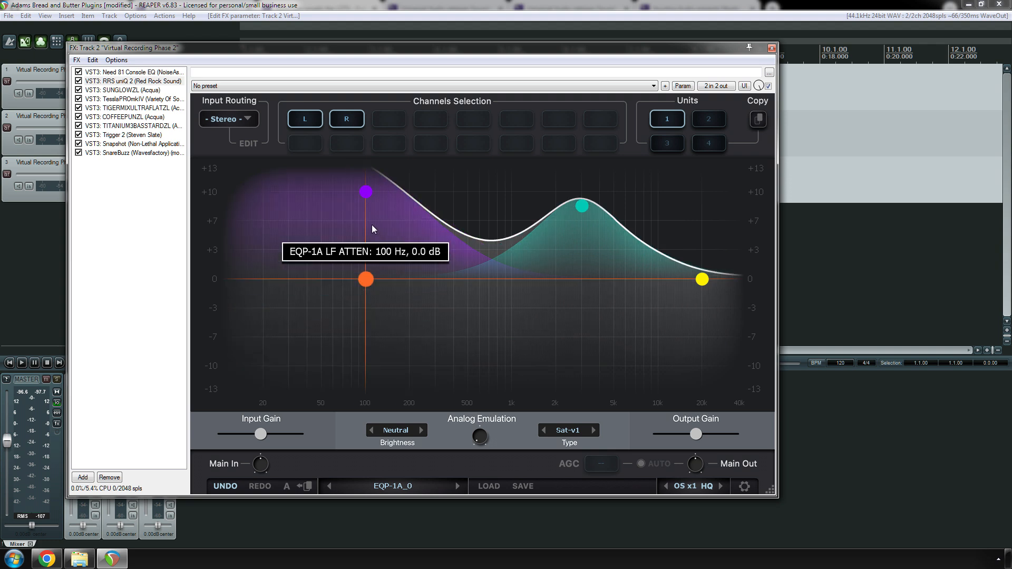
left_click_drag(374, 292, 372, 258)
mouse_move(372, 329)
mouse_move(380, 305)
left_mouse_down()
mouse_move(390, 368)
mouse_move(386, 311)
mouse_move(390, 356)
mouse_move(385, 324)
left_mouse_up()
left_click_drag(361, 163, 370, 232)
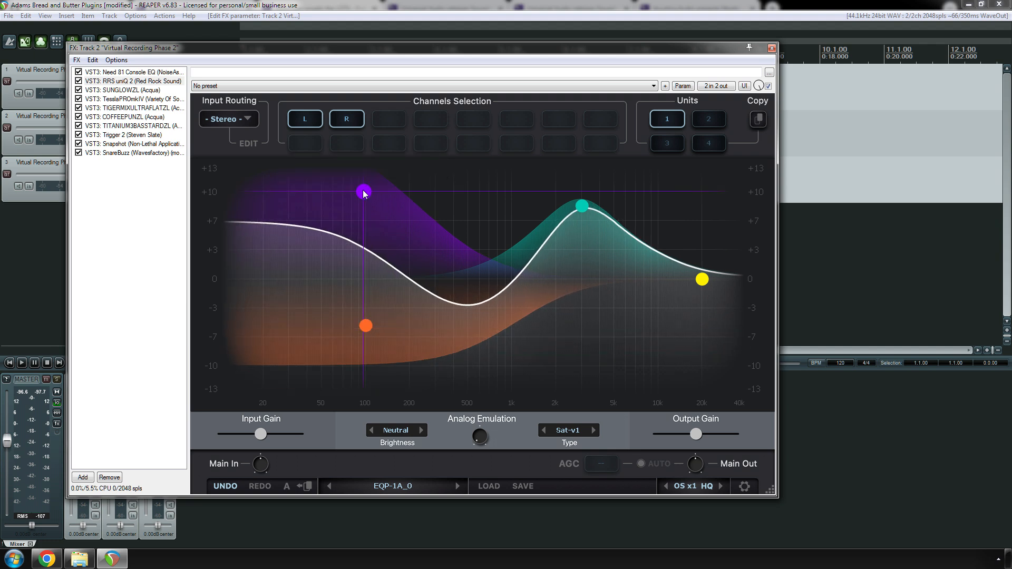
left_click_drag(364, 193, 365, 192)
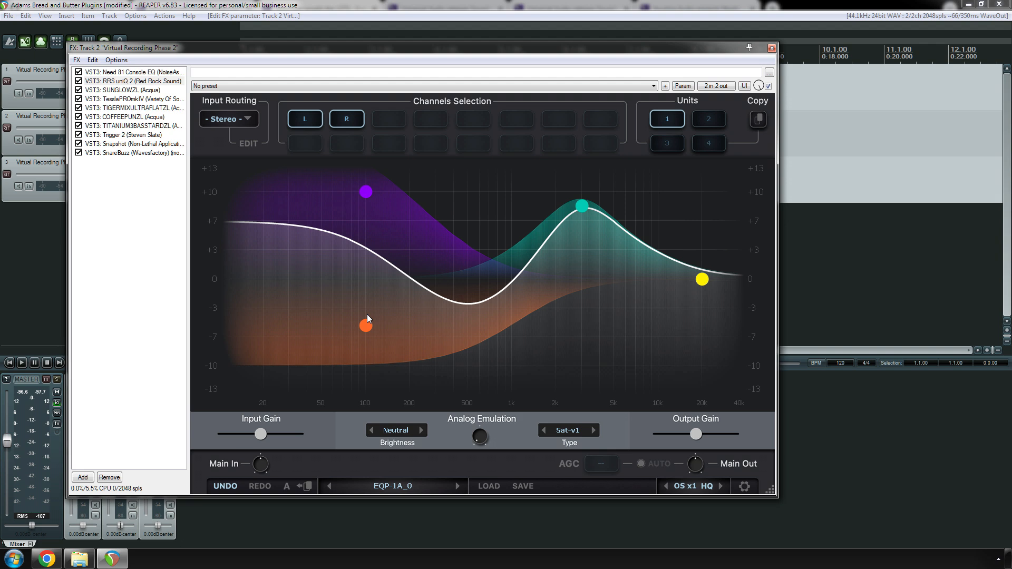
left_click_drag(367, 314, 369, 298)
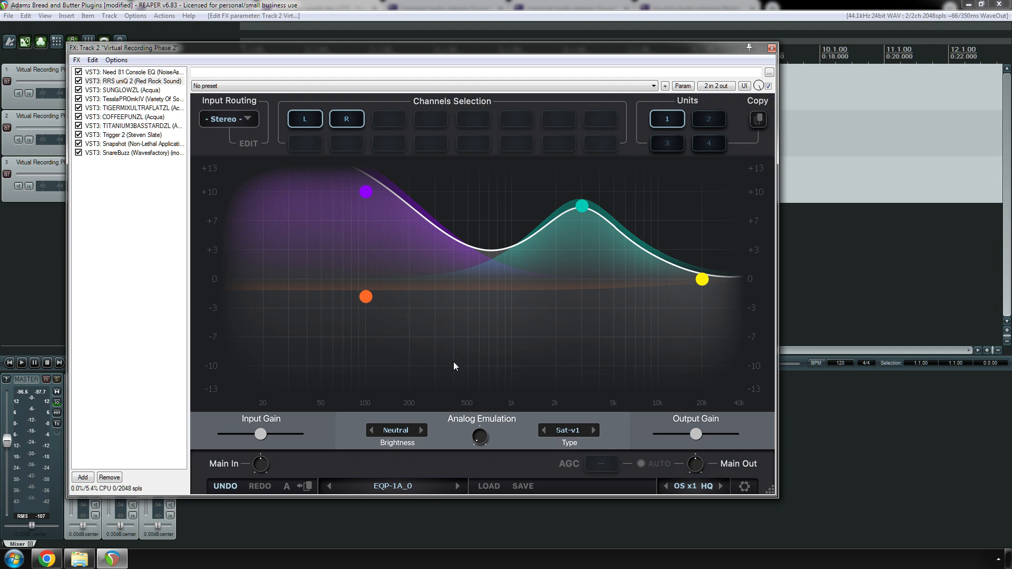
- Recheck the Need 81 Console EQ and remove RRS uniQ 2 from the Virtual Recording Phase 2 effects chain
left_click(132, 72)
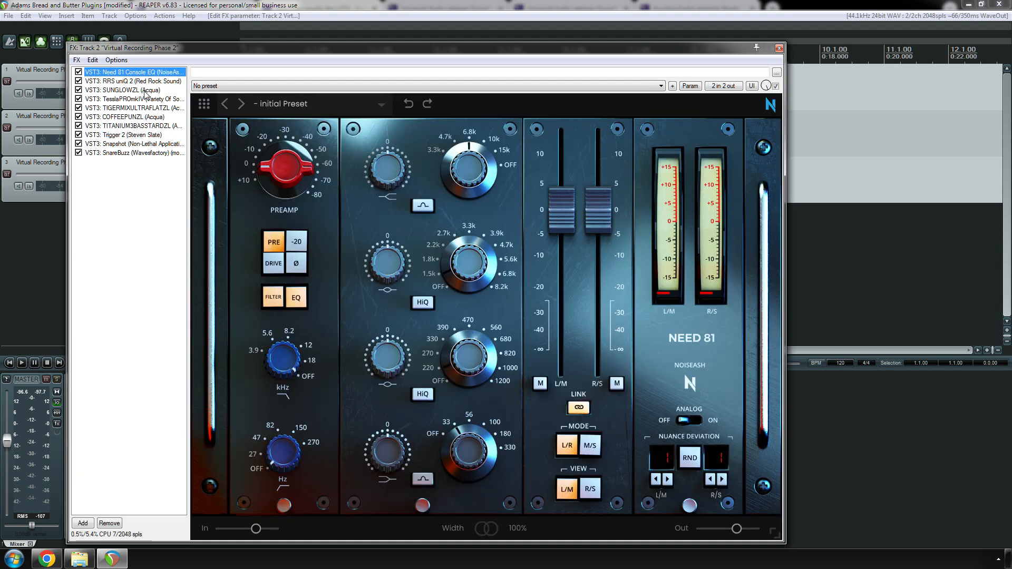
left_click(132, 81)
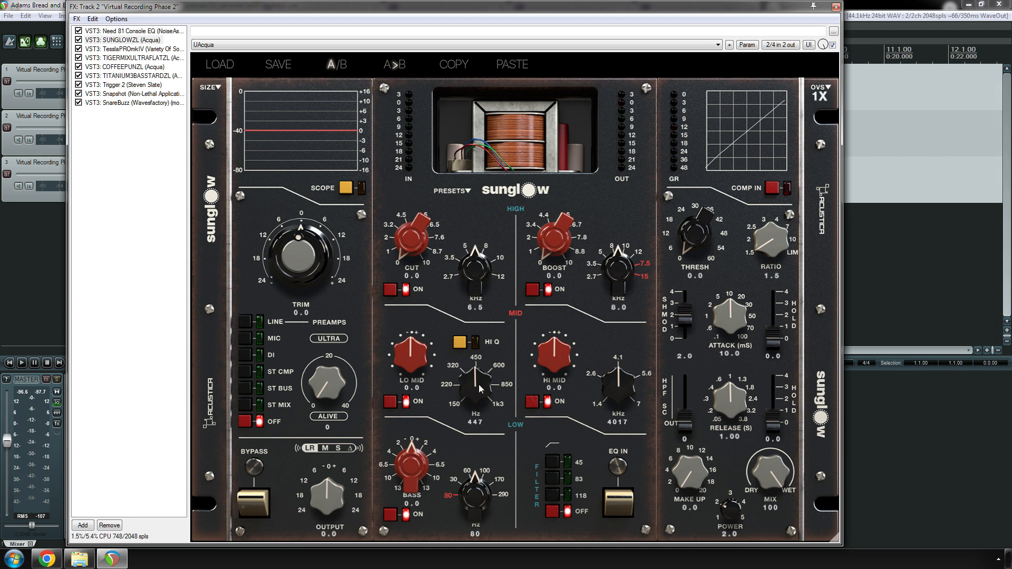
- Set Sunglow's low-mid band to 269 Hz and -10.8, and turn its preamp Alive amount up to 24
scroll(479, 386, "down", 5)
left_click_drag(482, 368, 485, 400)
left_click_drag(422, 331, 438, 465)
left_click_drag(328, 416, 323, 346)
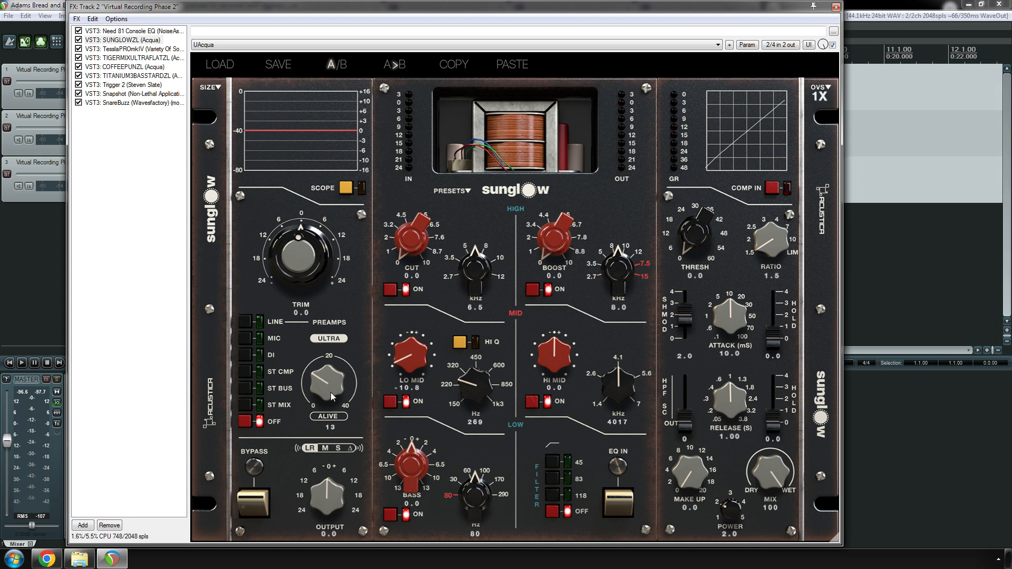
left_click_drag(330, 393, 313, 376)
- Try several of Sunglow's preamp types, including Line, ending on DI
left_click(244, 322)
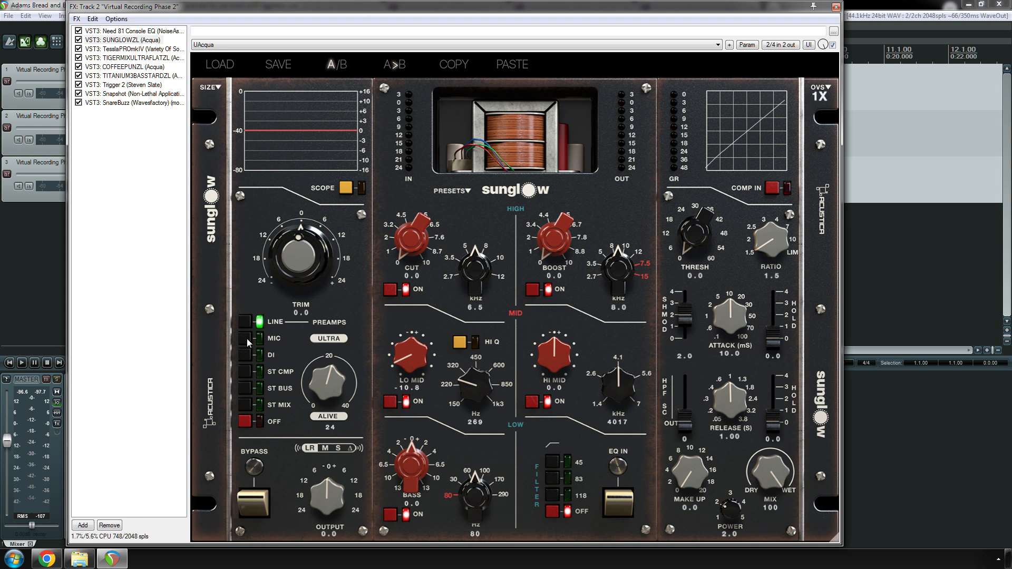
left_click(245, 372)
left_click(244, 325)
left_click(244, 340)
- Remove SUNGLOWZL and TesslaPROmkIV from the Virtual Recording Phase 2 effects chain
left_click(136, 42)
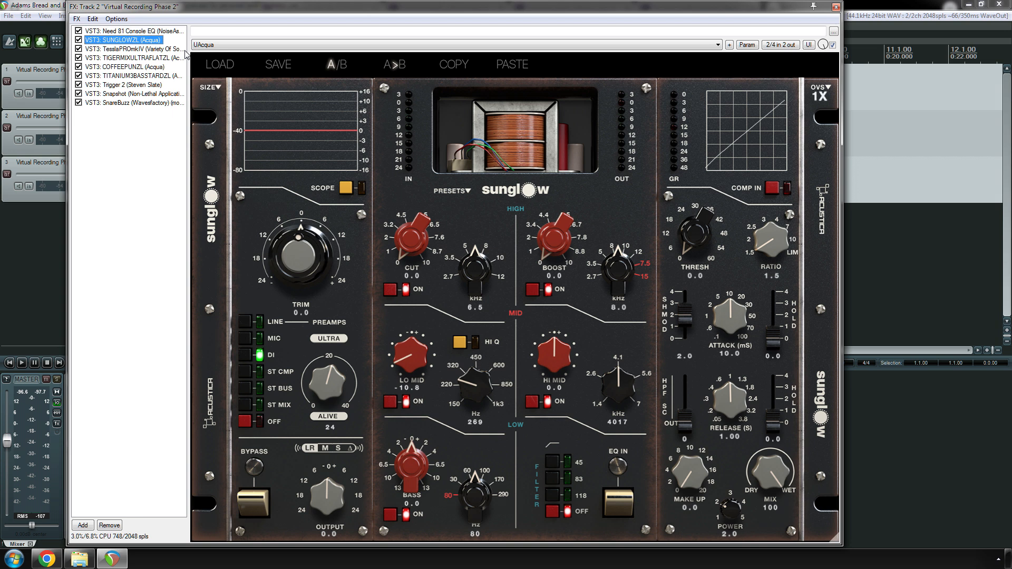
key("Delete")
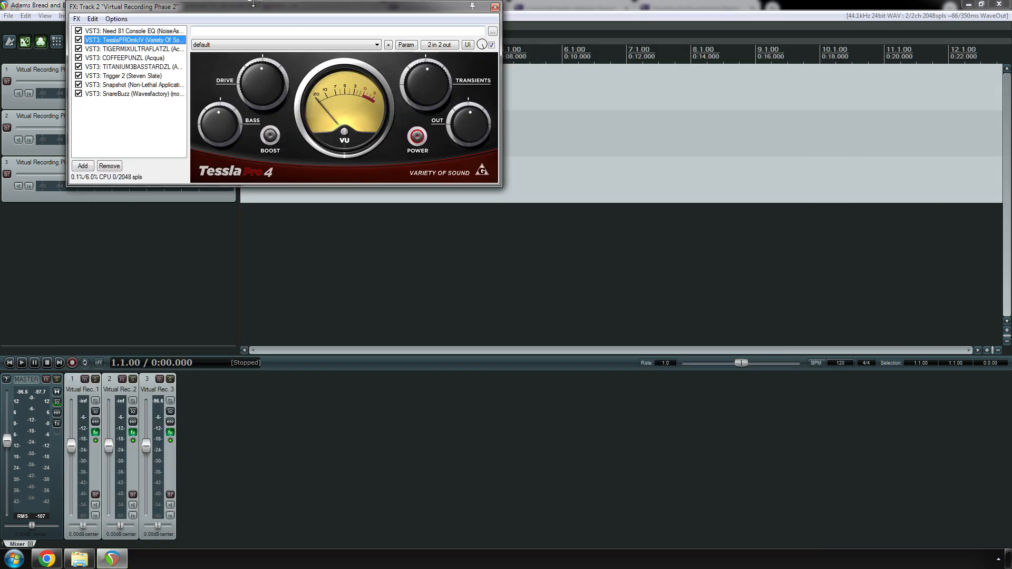
left_click_drag(228, 9, 325, 202)
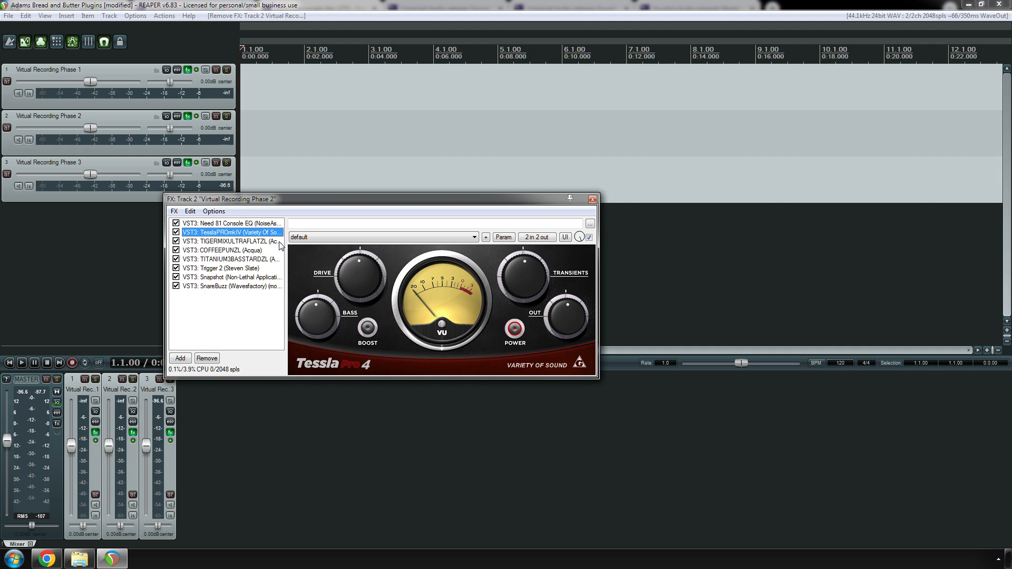
key("Delete")
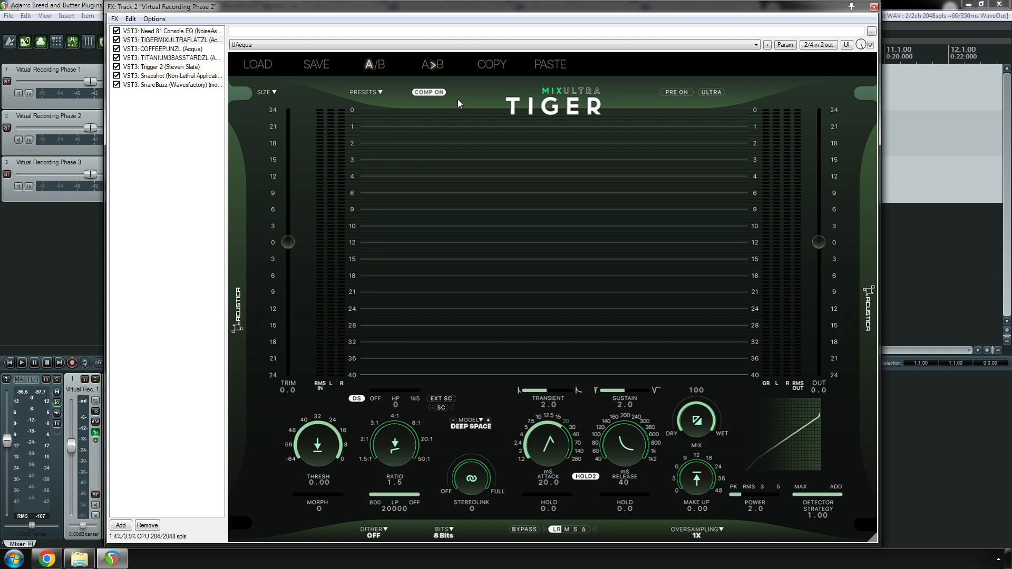
- Set the Tiger compressor to the 21 - Nickel model with a ratio of 4.0 and look through its model list
left_click(470, 427)
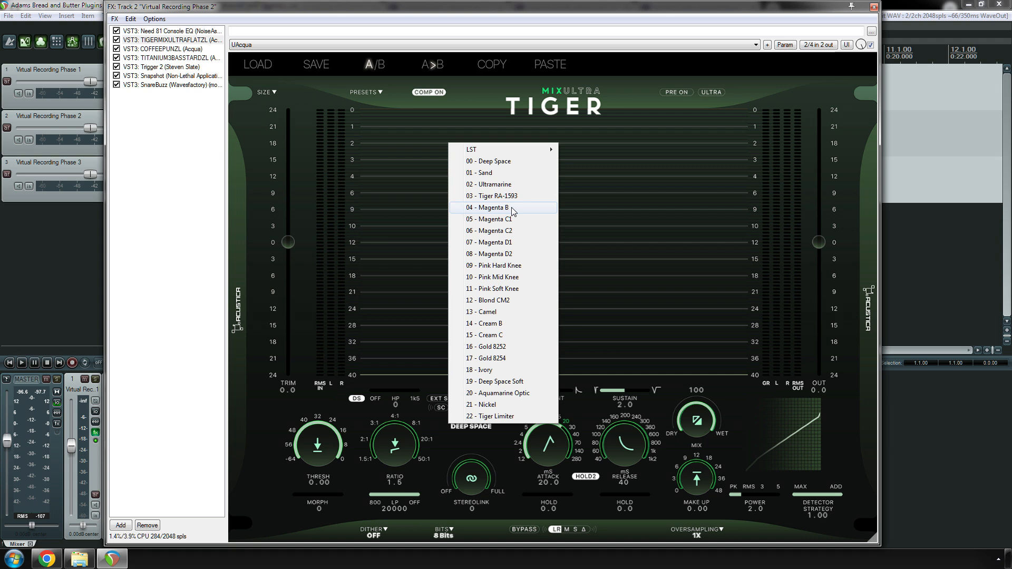
left_click(491, 406)
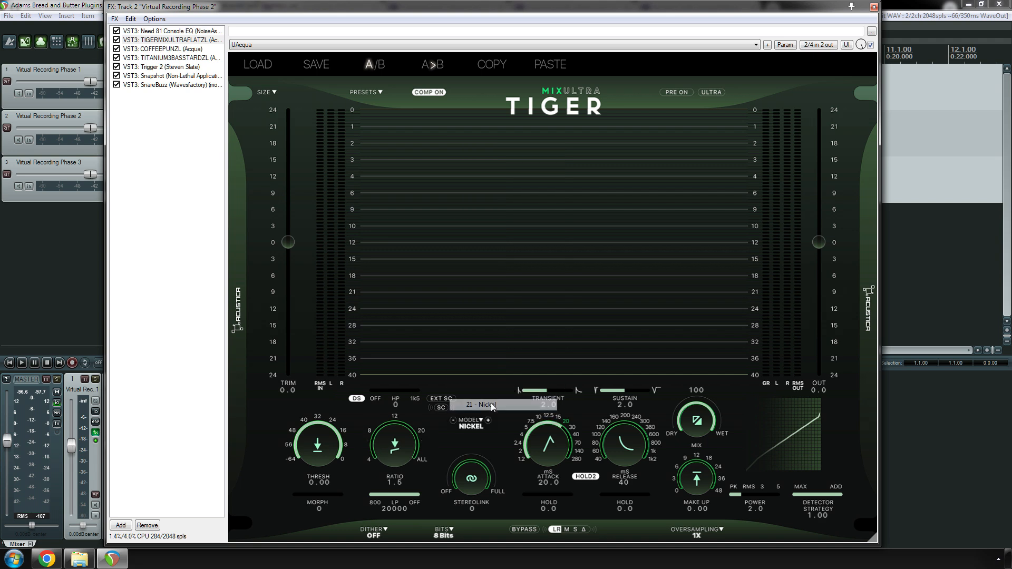
left_click(475, 426)
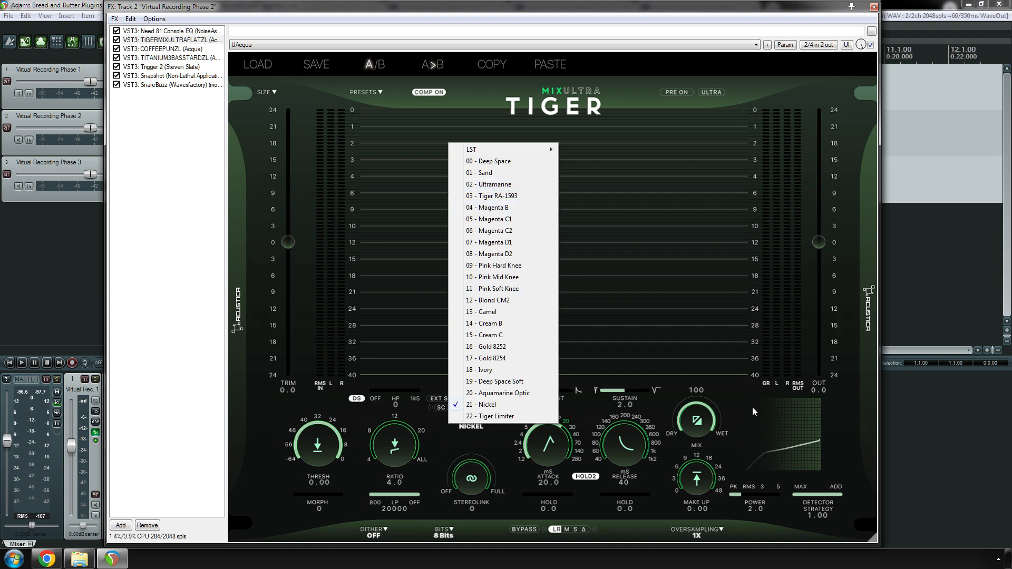
left_click(773, 422)
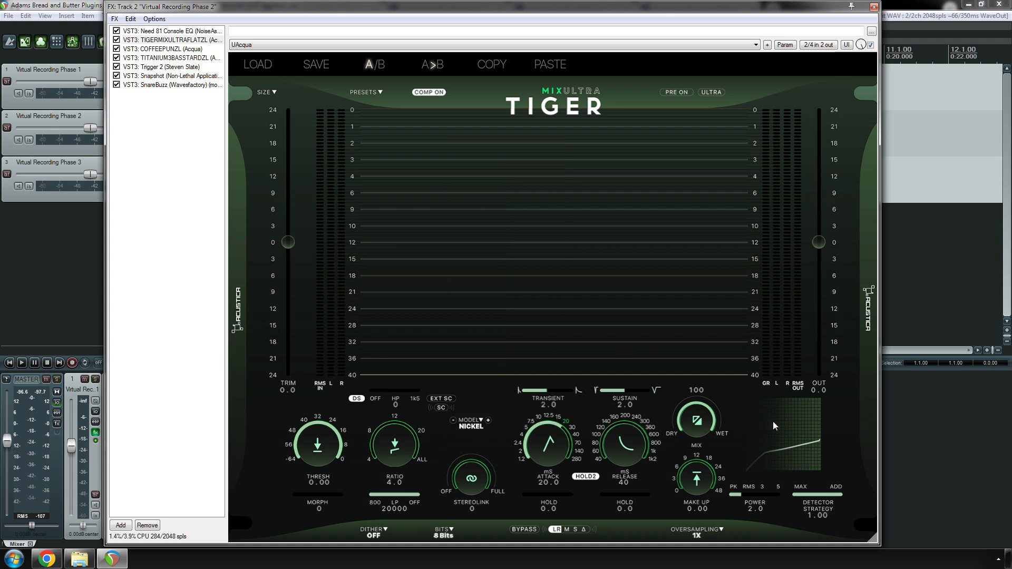
- Remove TIGERMIXULTRAFLATZL from the Virtual Recording Phase 2 effects chain
left_click(179, 40)
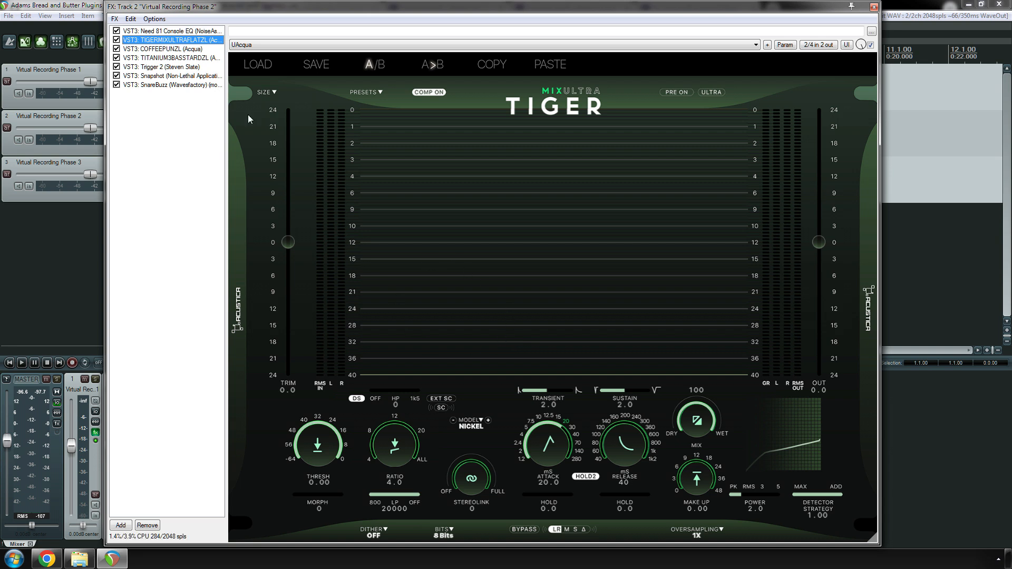
key("Delete")
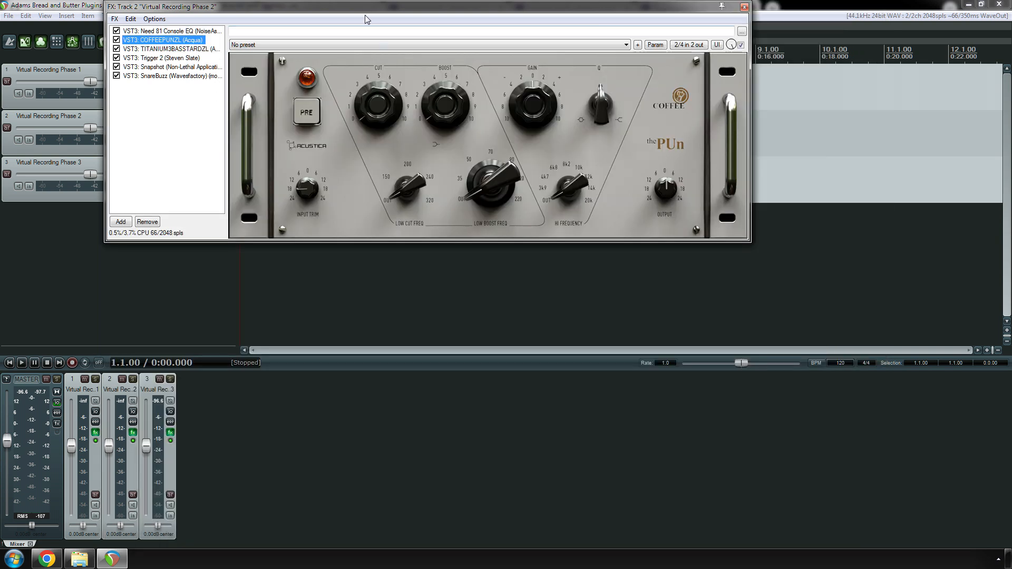
- Toggle the COFFEEPUNZL preamp on and back off, and remove the Need 81 Console EQ from the chain
left_click_drag(366, 10, 368, 150)
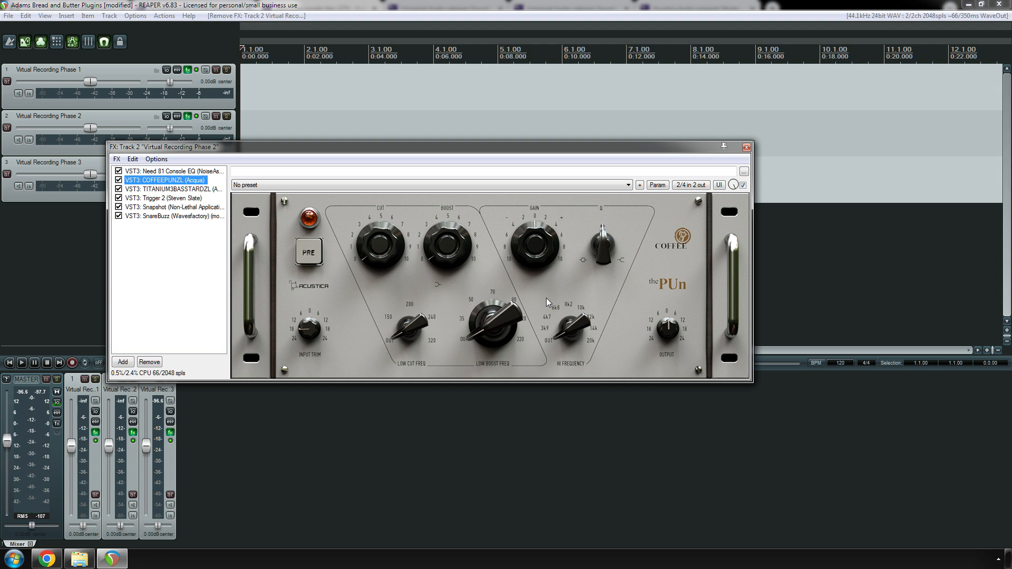
left_click(303, 258)
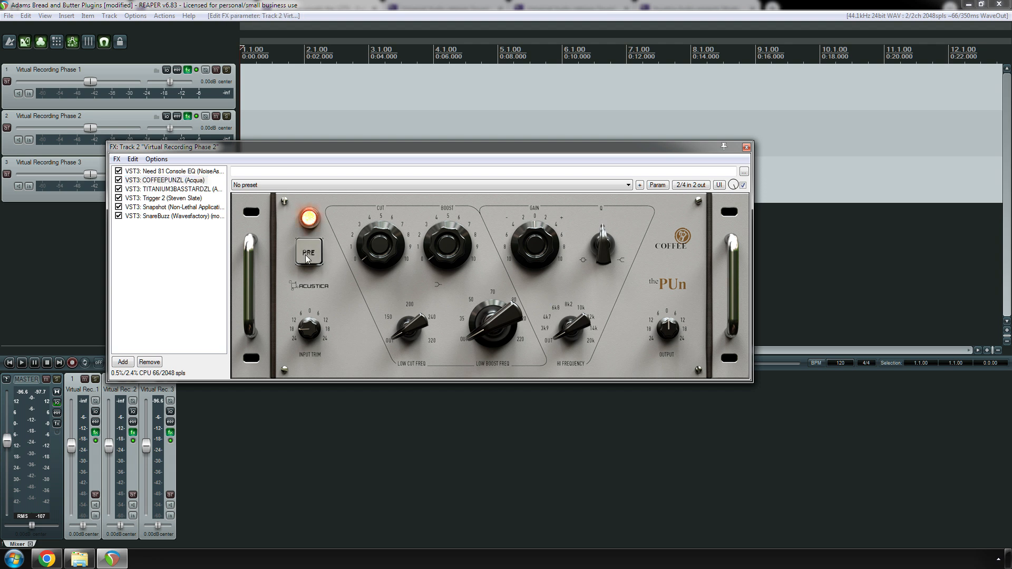
left_click(307, 258)
left_click(167, 172)
key("Delete")
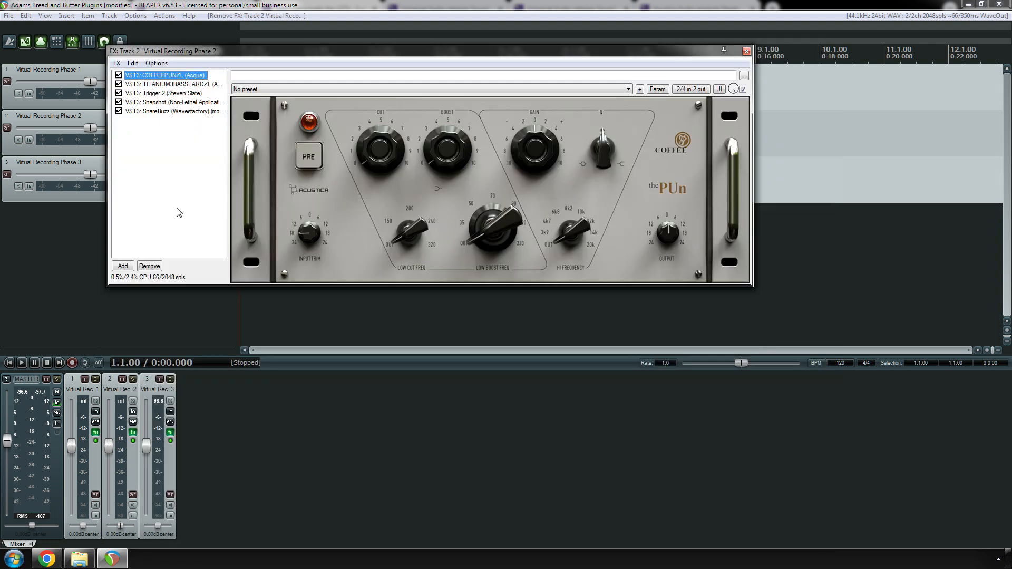
- Review the TITANIUM3BASSTARDZL low-frequency equalizer and the Trigger 2 plugin in the chain
key("Down")
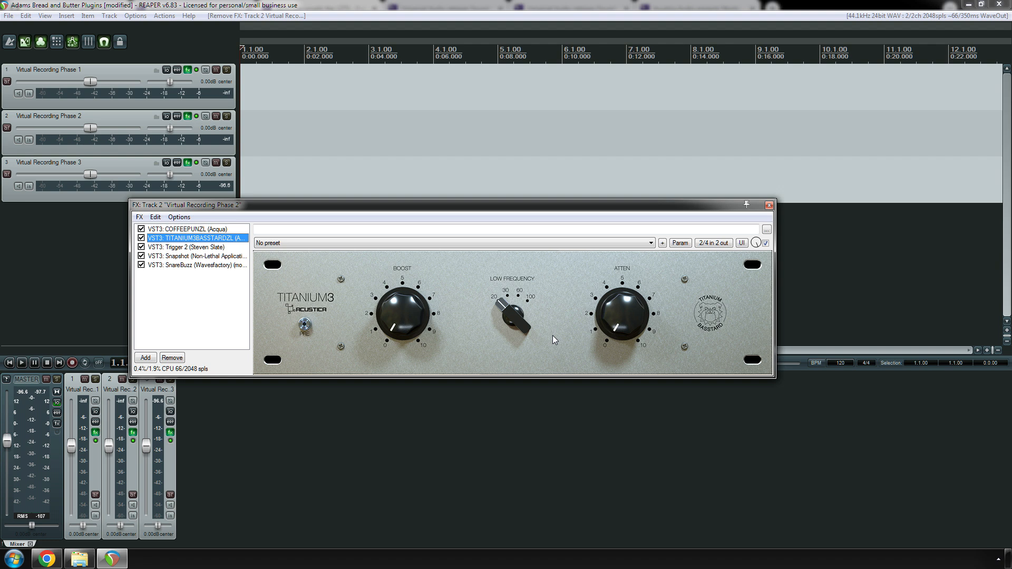
left_click(304, 324)
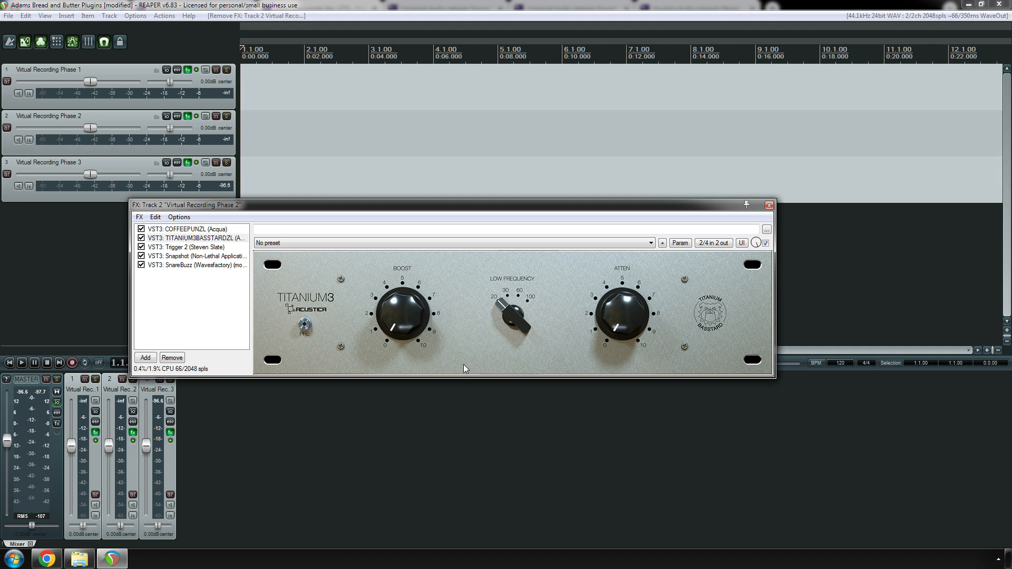
left_click(185, 248)
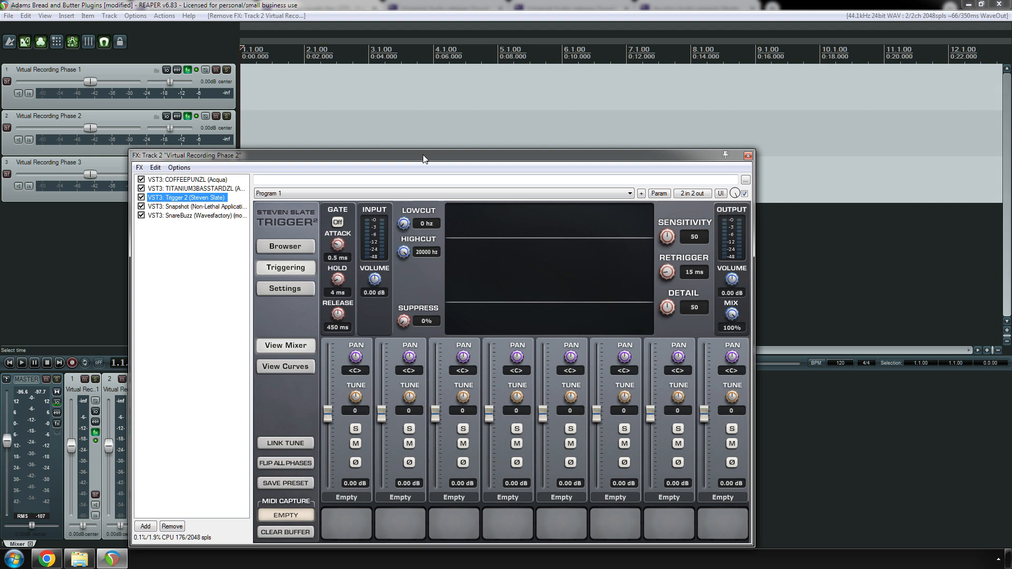
- Review the Snapshot plugin in the Virtual Recording Phase 2 effects chain with its interface zoomed to 200%
left_click_drag(424, 156, 434, 98)
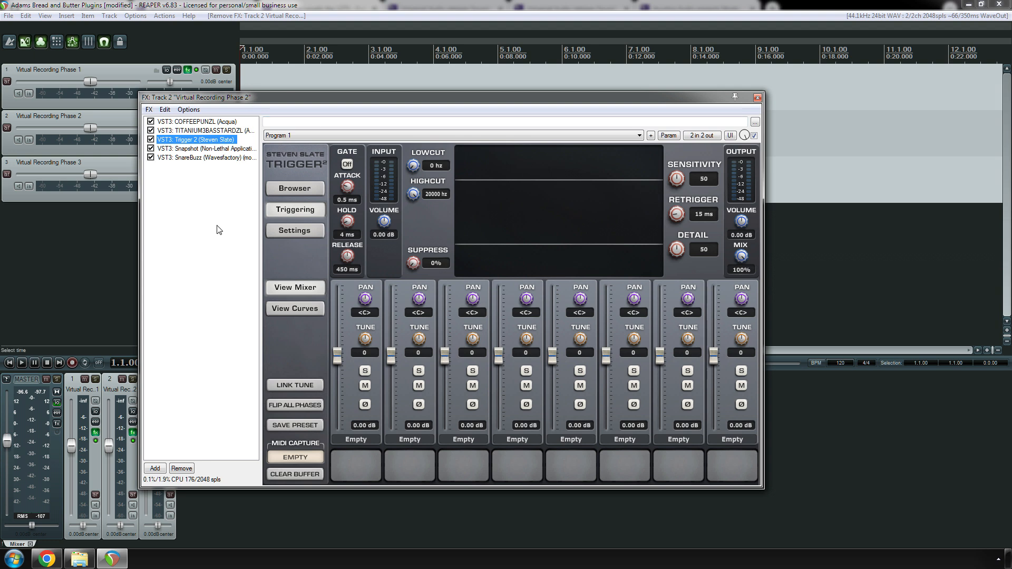
key("Down")
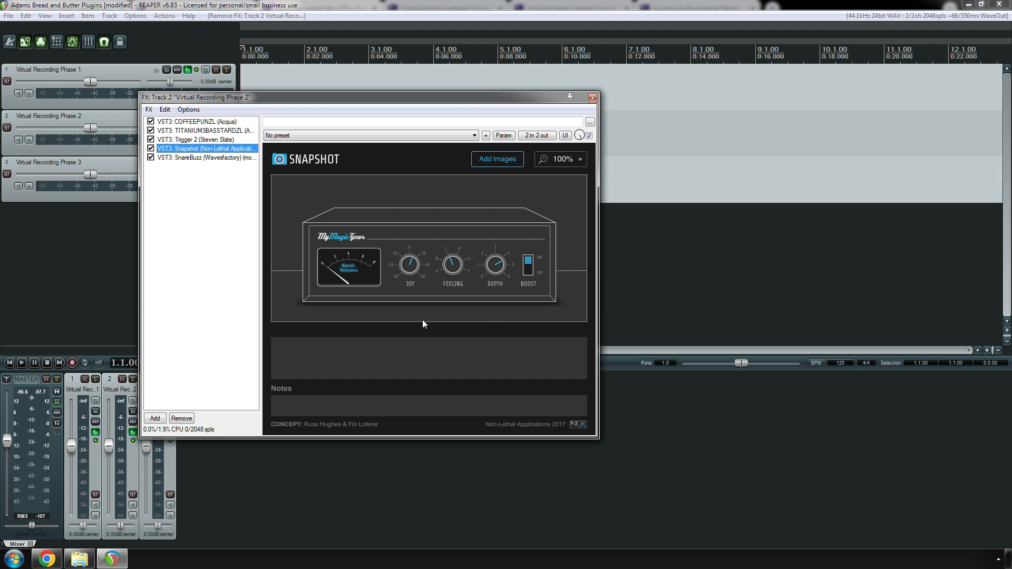
left_click(574, 161)
left_click(568, 193)
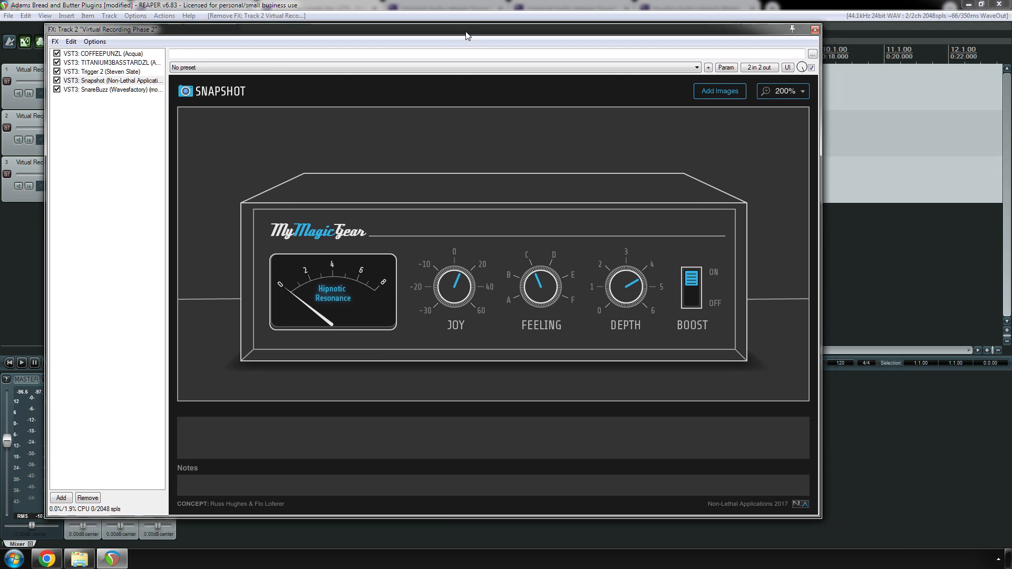
left_click_drag(466, 36, 471, 41)
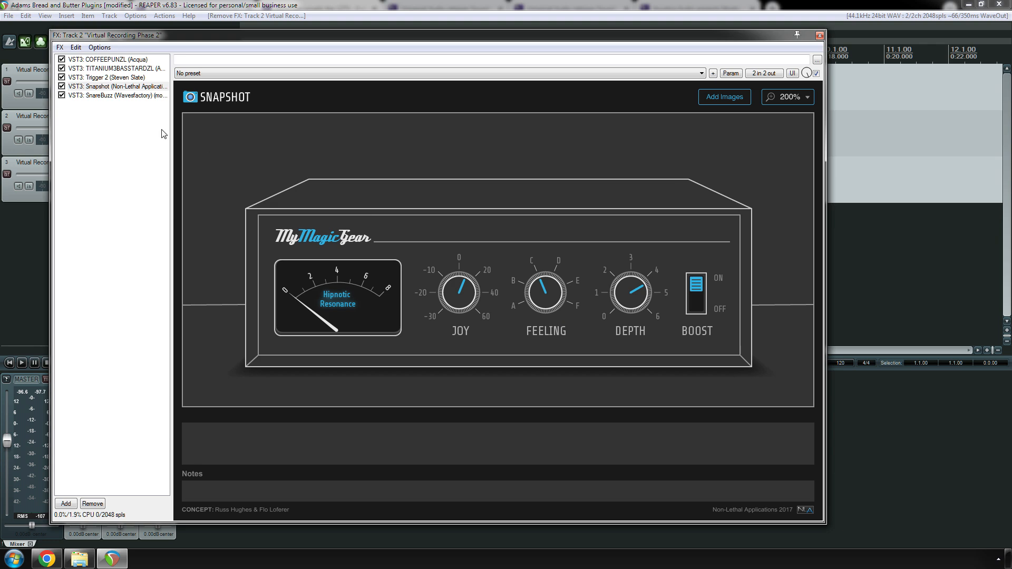
- Review SnareBuzz, remove it and Snapshot from the Virtual Recording Phase 2 effects chain, and close the chain window
left_click(126, 97)
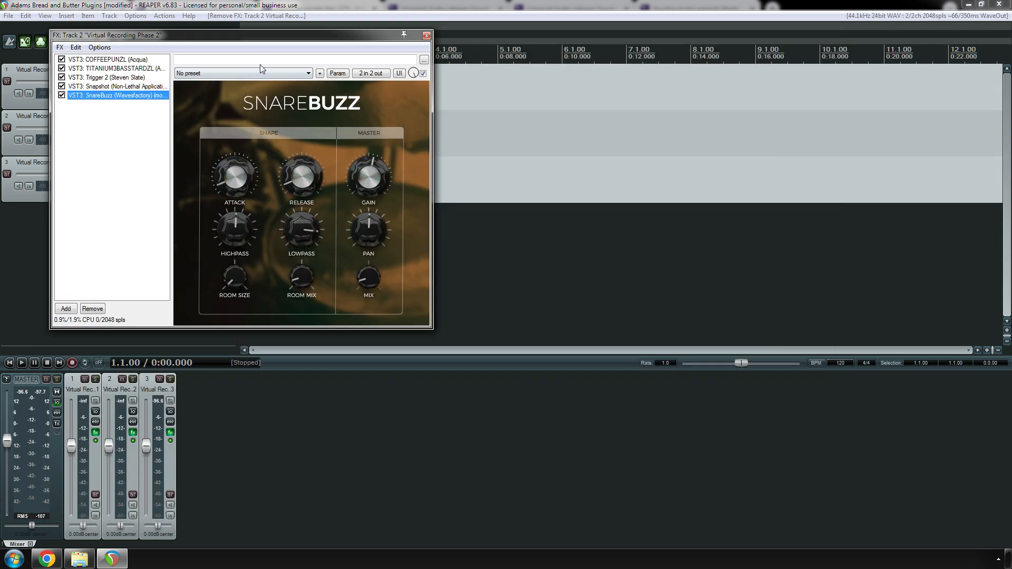
left_click_drag(245, 35, 300, 184)
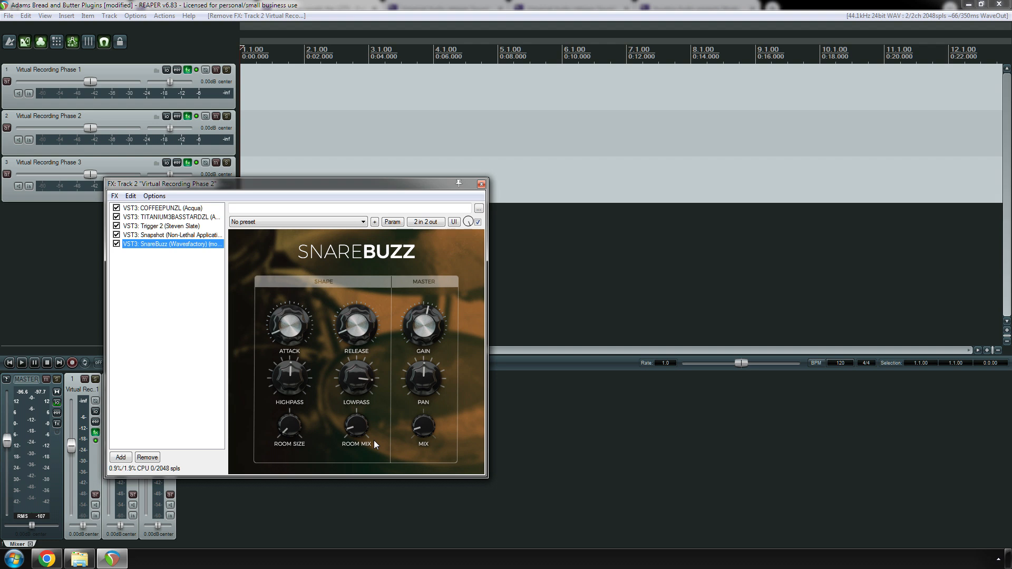
key("Delete")
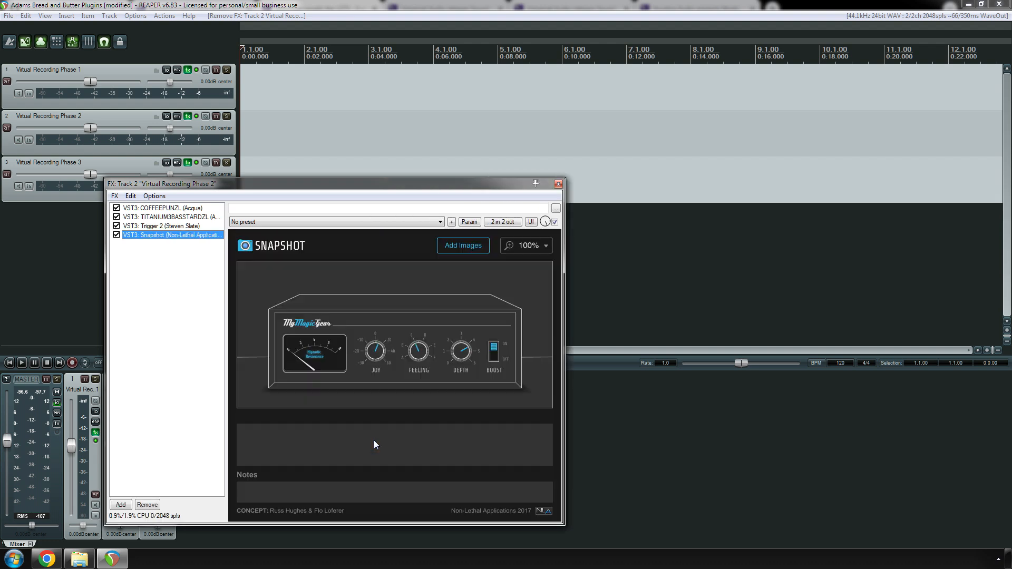
key("Delete")
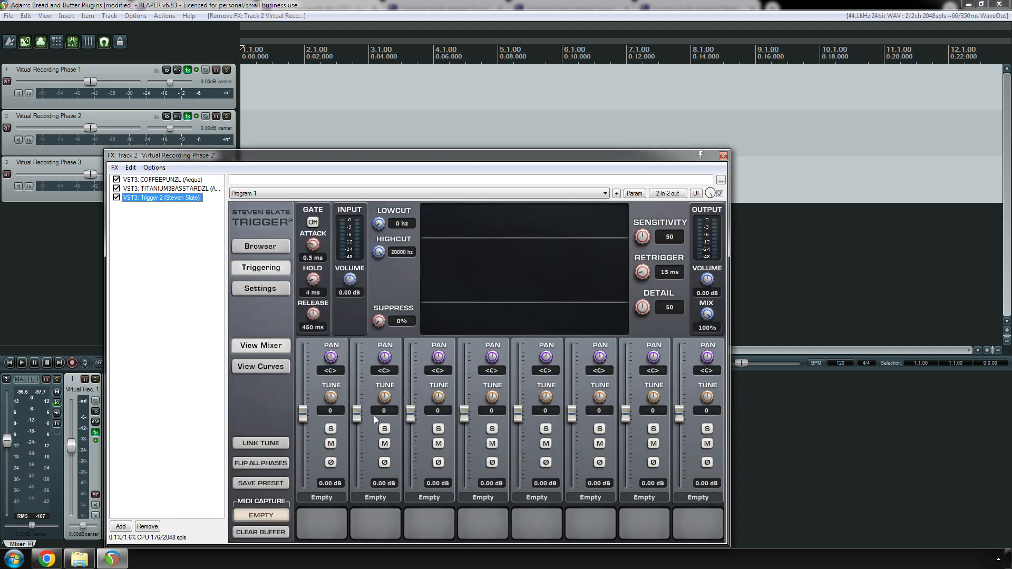
left_click(723, 156)
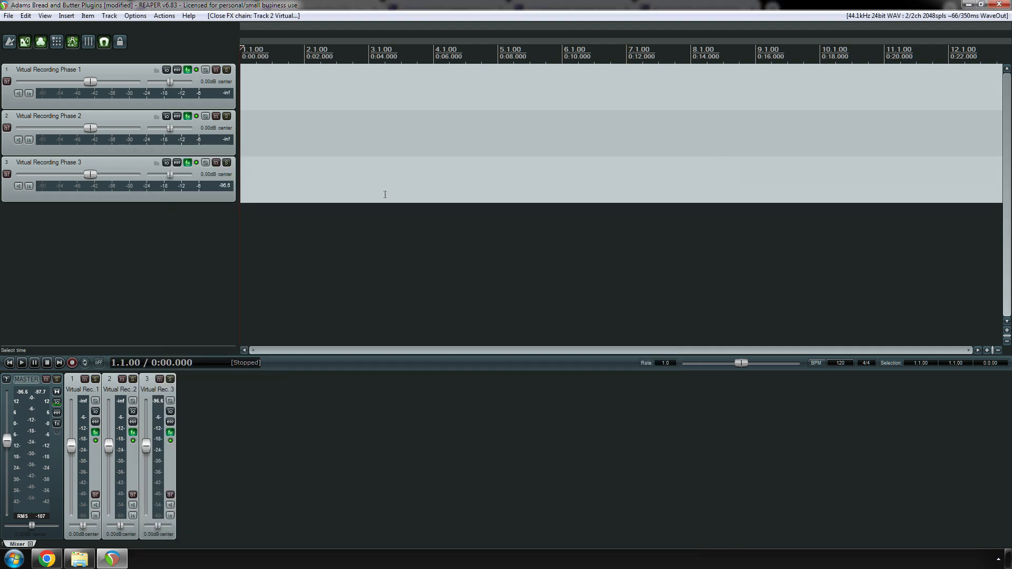
- Load the SSL Series G Comp (#1) compressor into the Analog Matrix rack on Virtual Recording Phase 1 to view it, and remove it
left_click(327, 178)
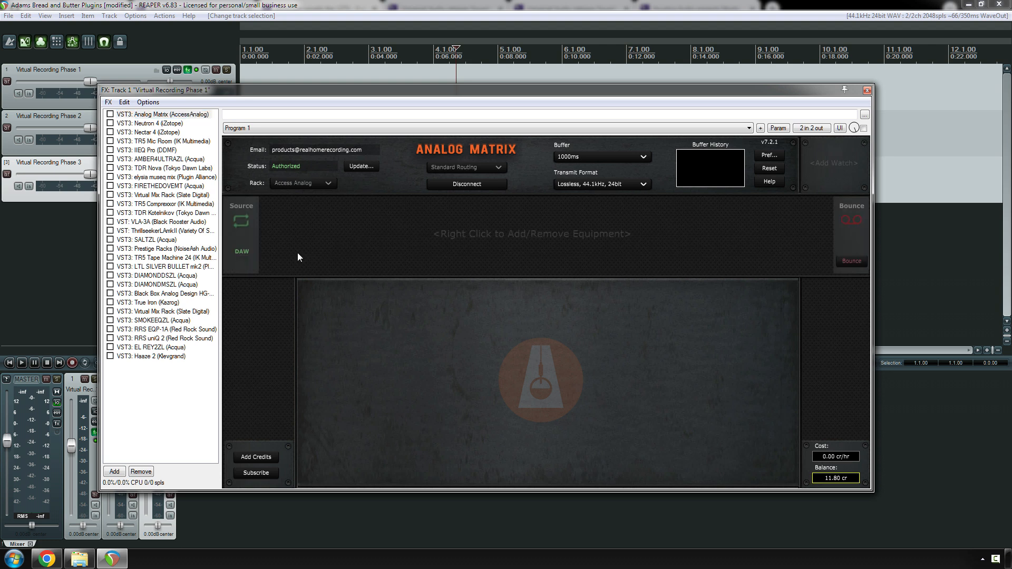
right_click(289, 219)
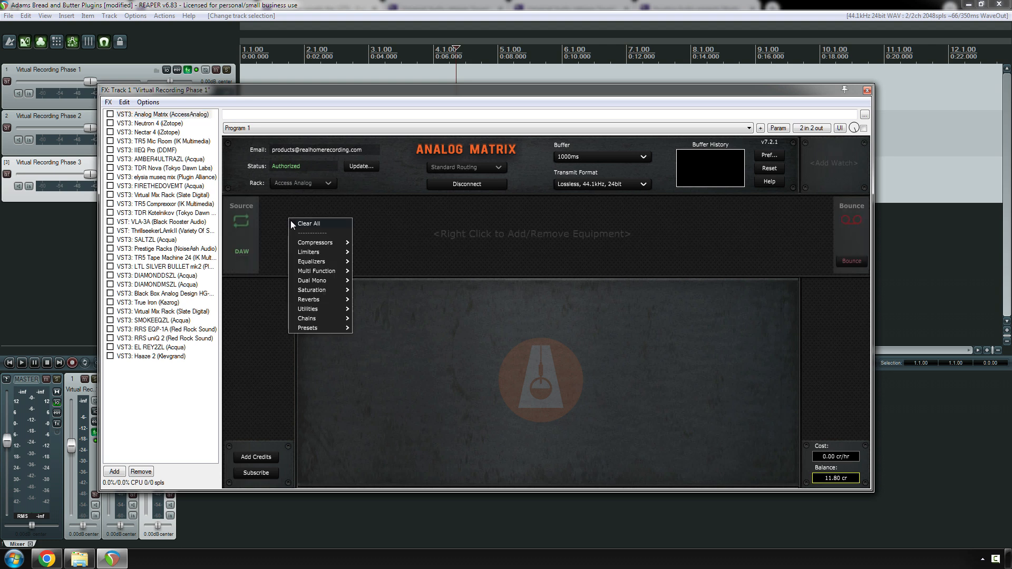
mouse_move(315, 243)
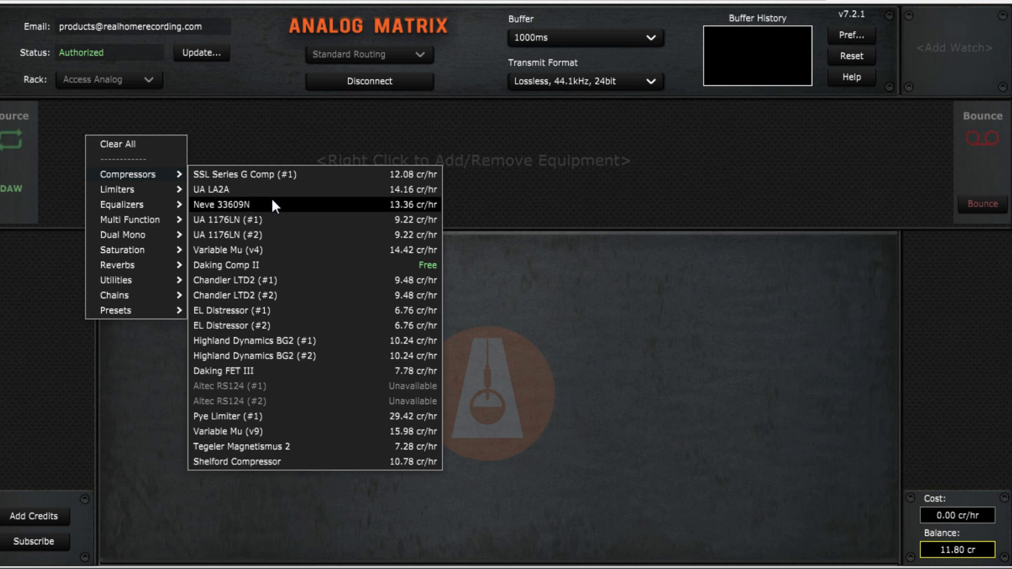
left_click(270, 173)
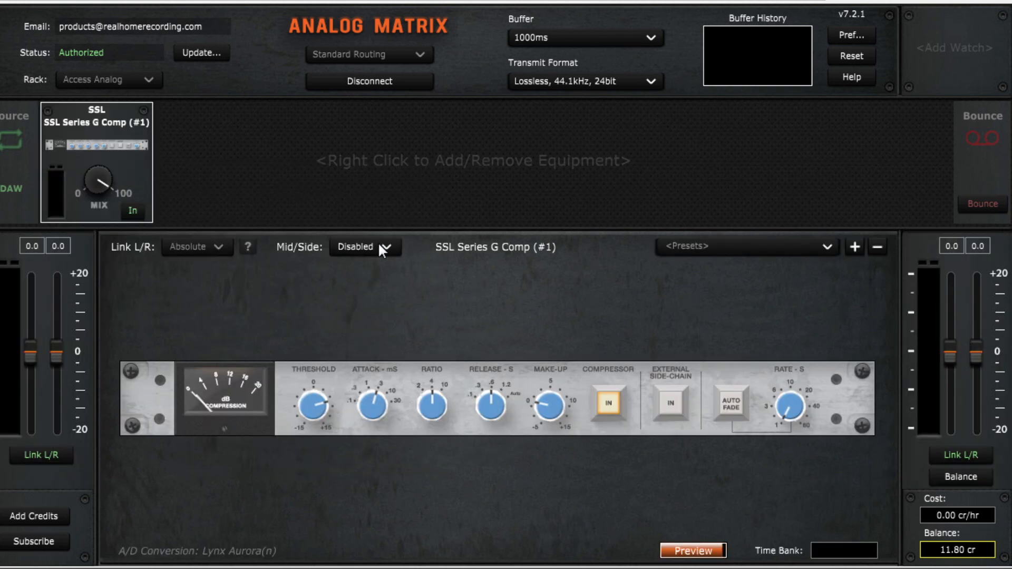
right_click(108, 124)
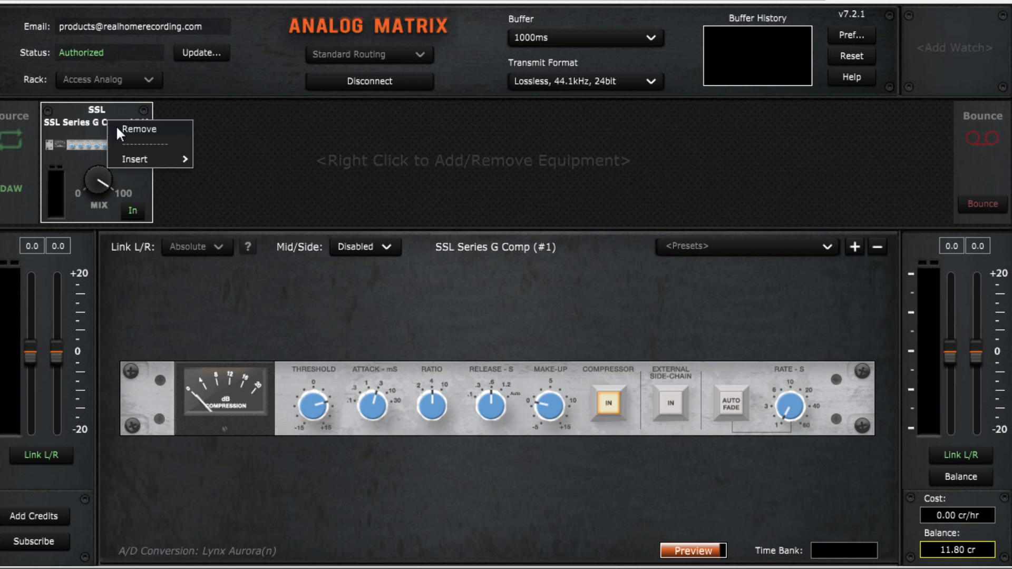
left_click(117, 128)
- Load the UA LA2A compressor into the Analog Matrix rack to view its controls, and remove it
right_click(106, 126)
mouse_move(174, 164)
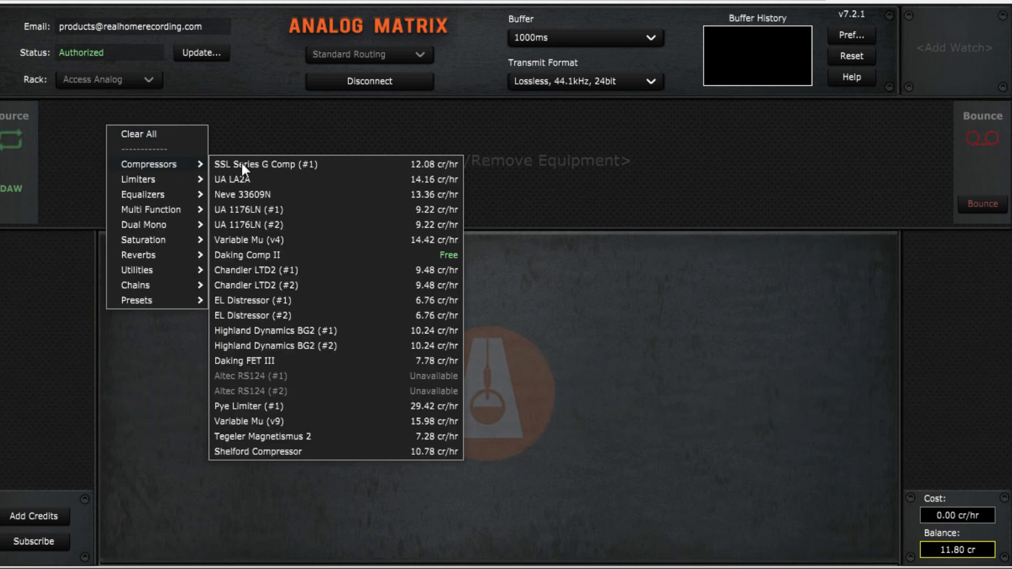
left_click(252, 180)
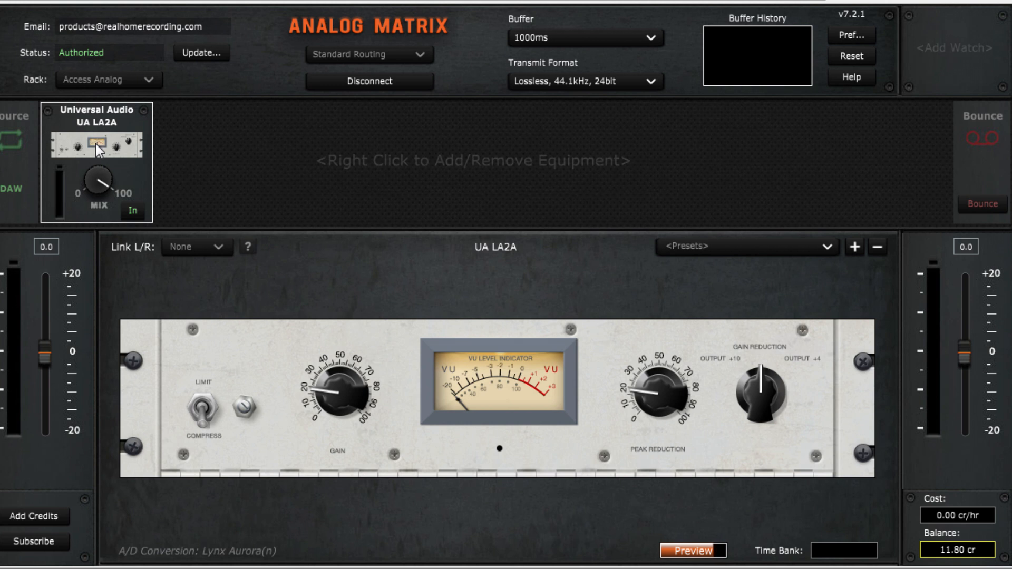
right_click(100, 142)
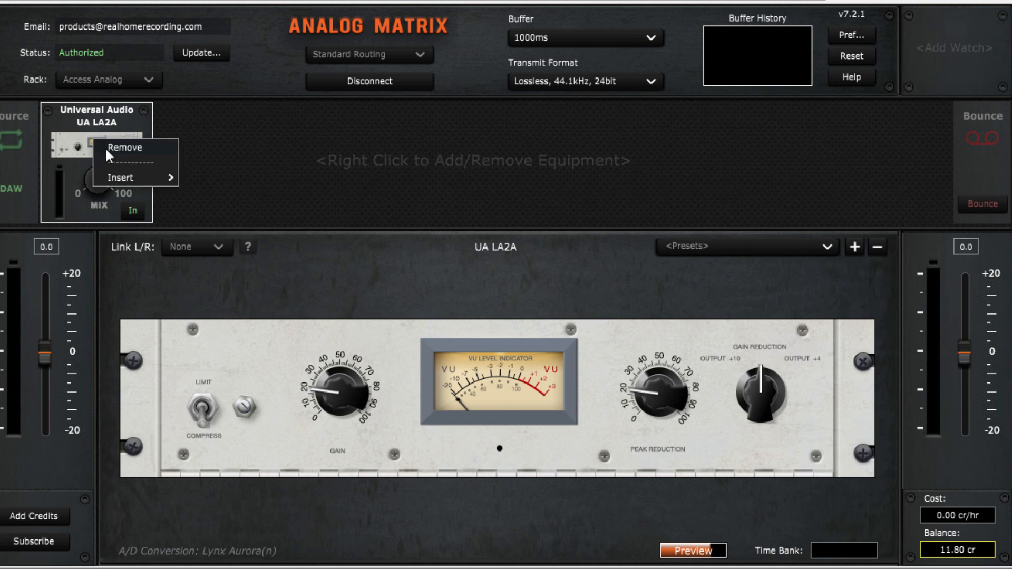
left_click(104, 141)
- Load the Neve 33609N compressor into the rack, look through its preset list, and remove it
right_click(97, 147)
mouse_move(122, 183)
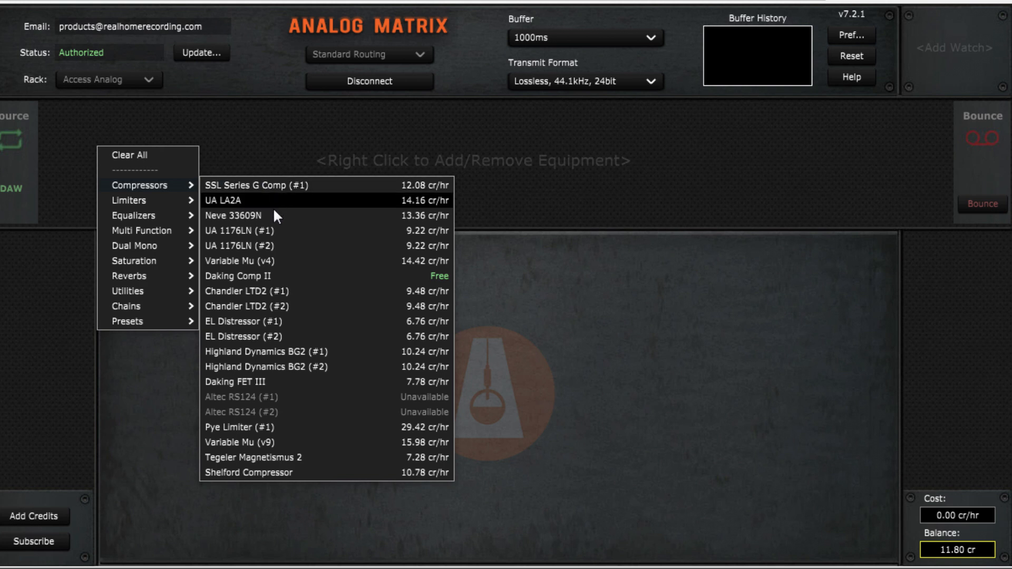
left_click(259, 216)
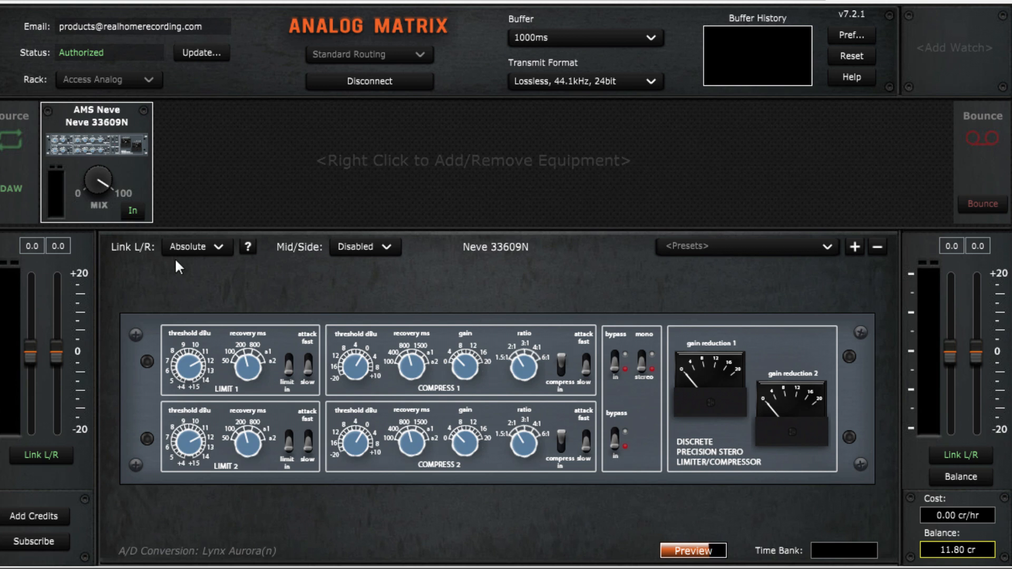
left_click(785, 248)
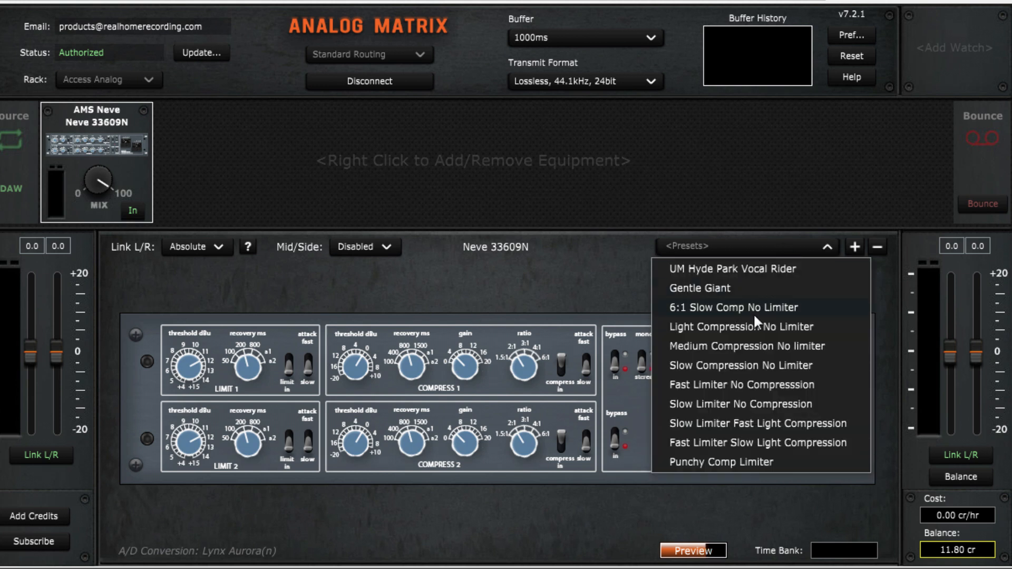
left_click(681, 161)
right_click(109, 143)
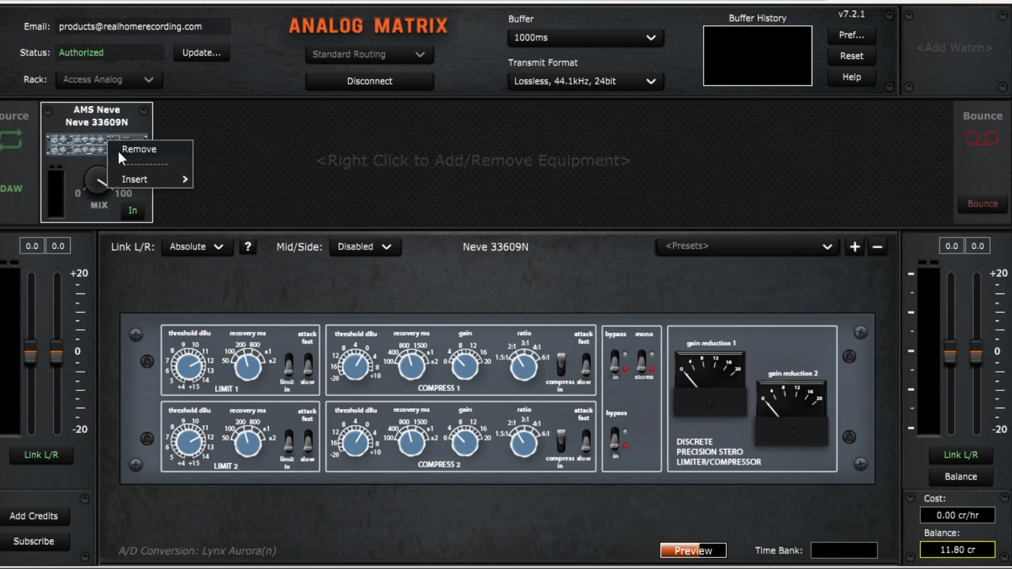
left_click(118, 150)
- Try the Dr. Pepper preset on the UA 1176LN (#1) compressor, and remove the unit from the rack
right_click(108, 151)
mouse_move(135, 191)
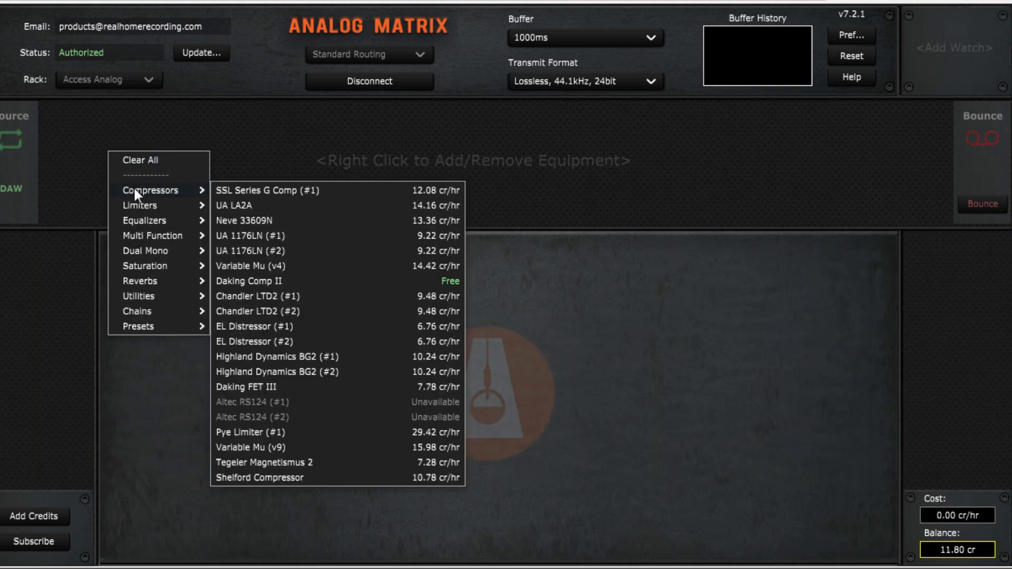
left_click(258, 235)
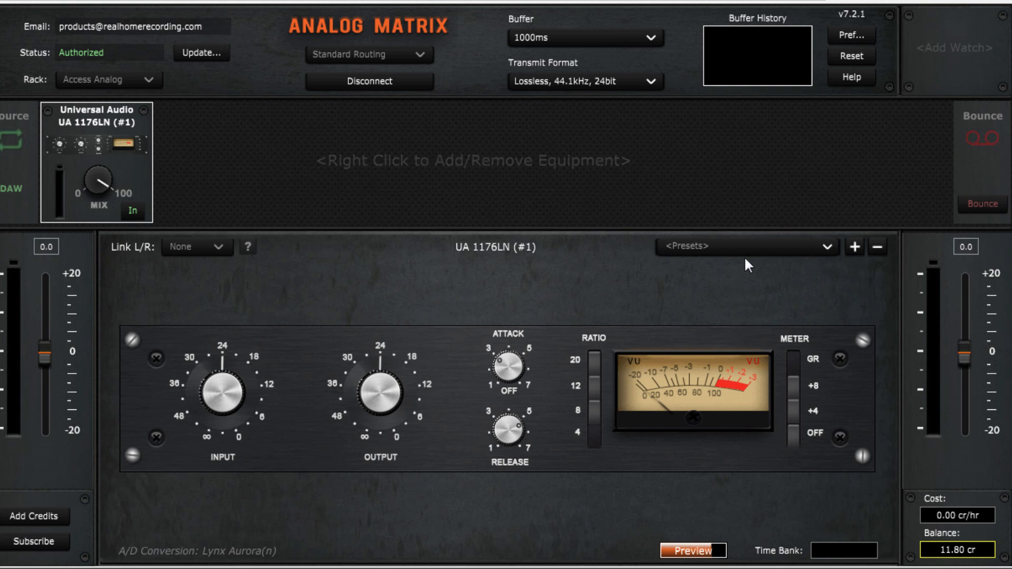
left_click(726, 252)
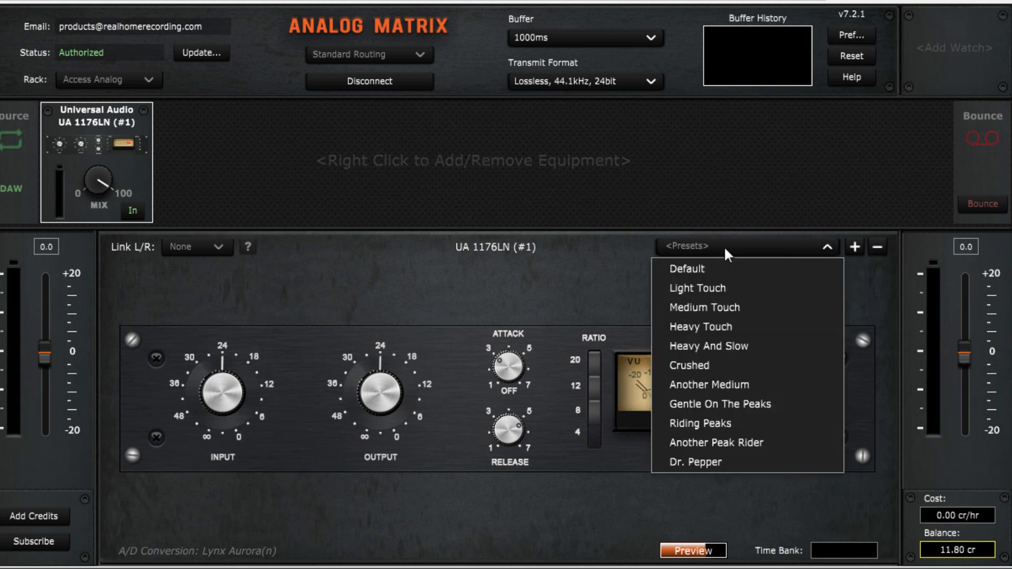
left_click(709, 463)
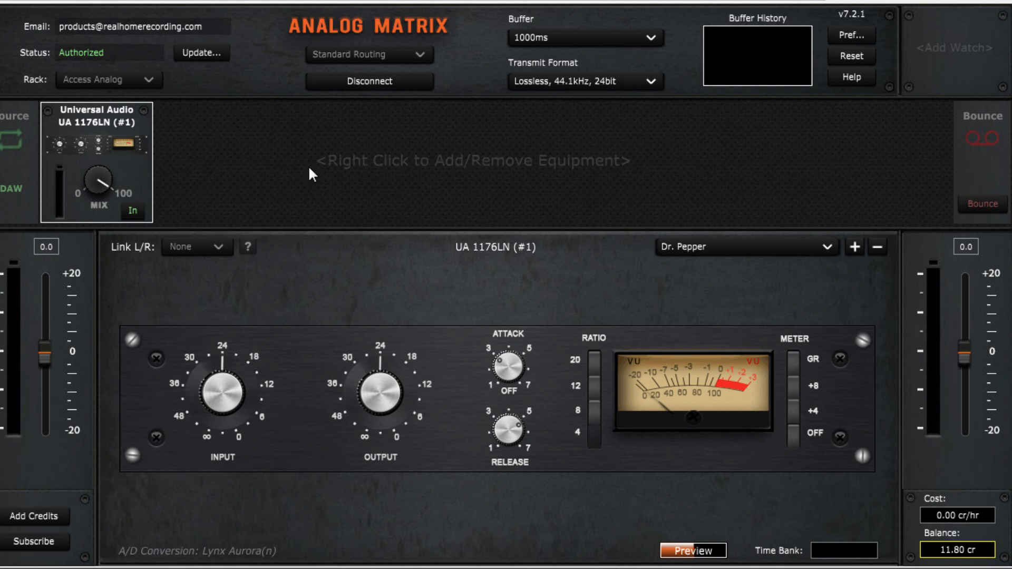
right_click(96, 147)
left_click(104, 153)
- Try a lower output and faster attack on the Manley Variable Mu (v4) compressor, and remove the unit from the rack
right_click(86, 155)
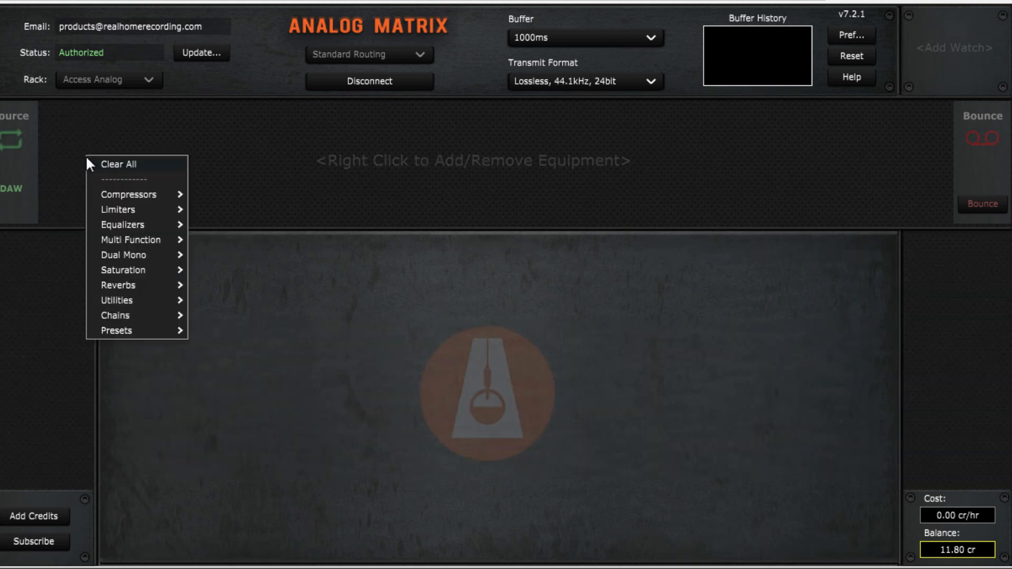
mouse_move(126, 195)
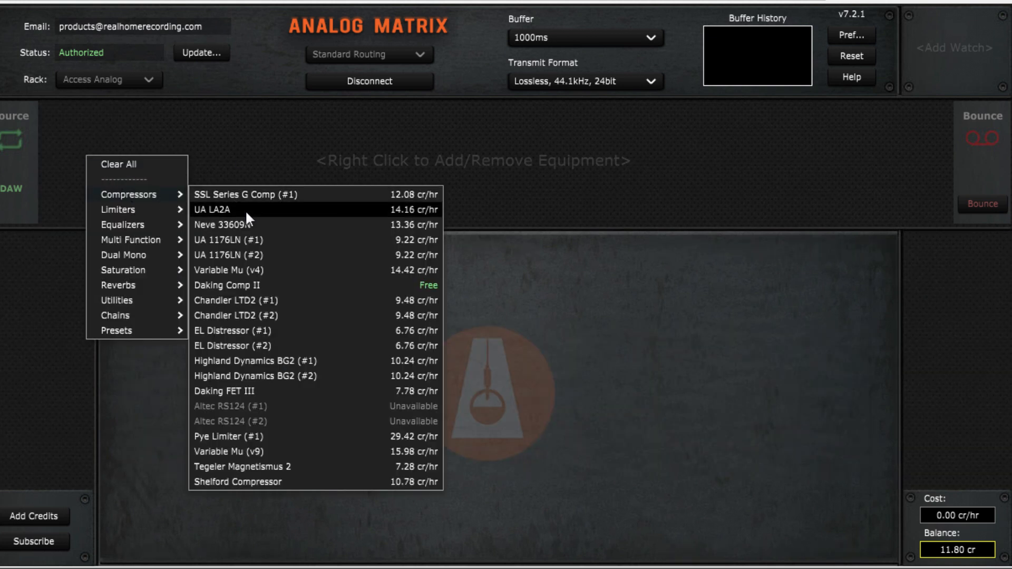
left_click(265, 270)
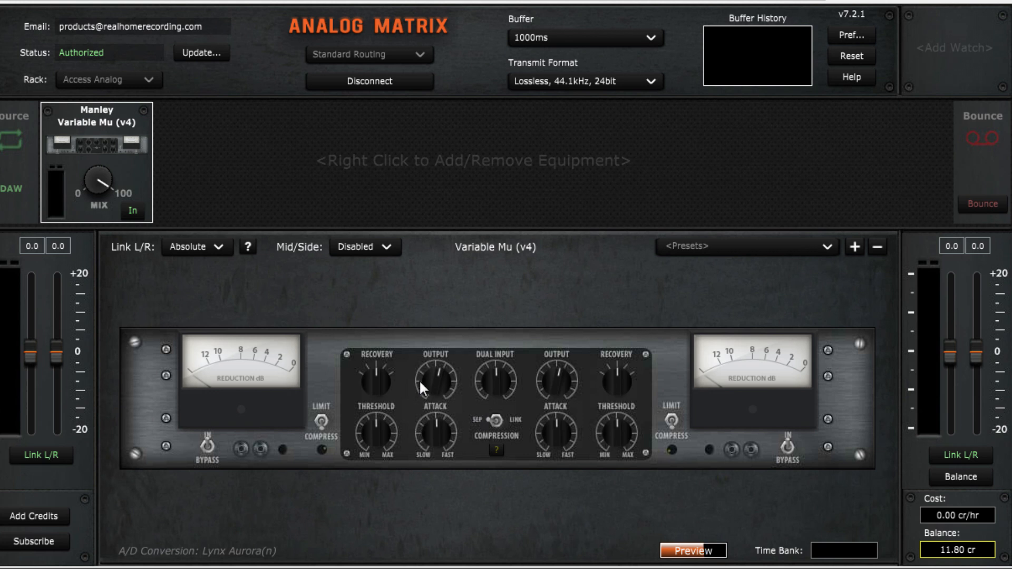
mouse_move(438, 357)
left_mouse_down()
mouse_move(444, 296)
mouse_move(435, 425)
mouse_move(438, 368)
mouse_move(463, 482)
mouse_move(447, 362)
left_mouse_up()
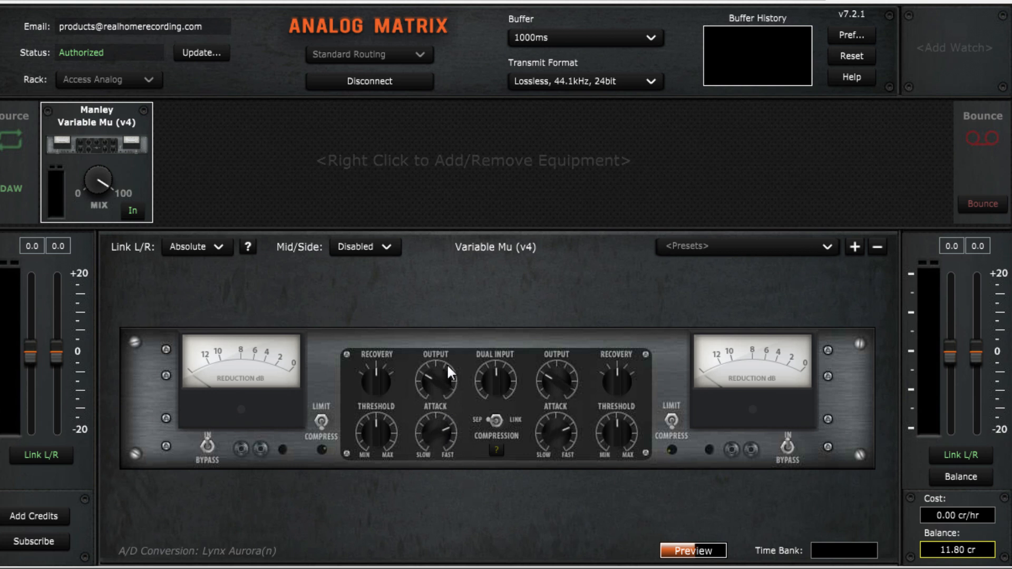
right_click(91, 140)
left_click(103, 147)
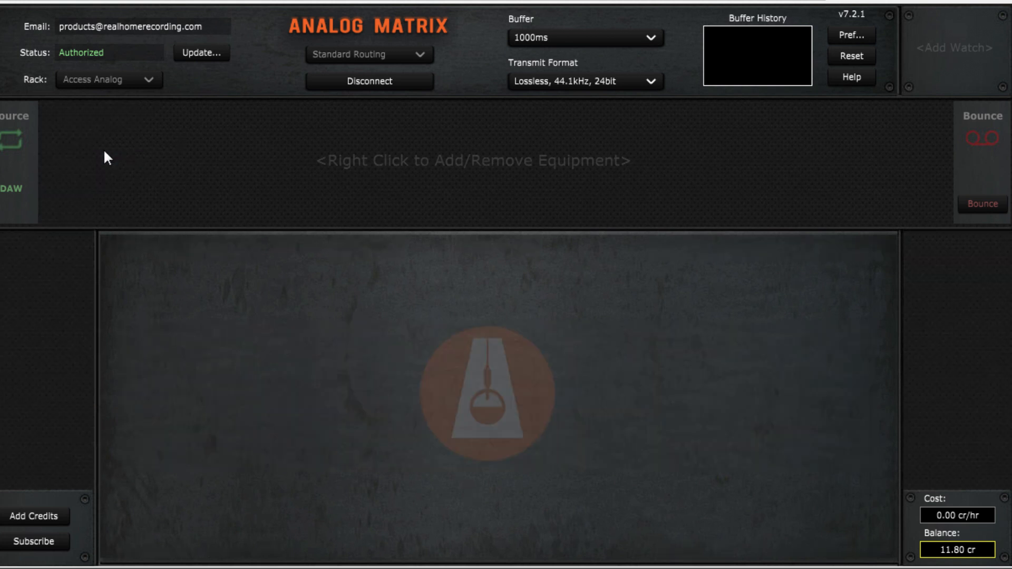
- Load the free Daking Comp II compressor into the rack to view its controls, and remove it
right_click(79, 151)
mouse_move(100, 186)
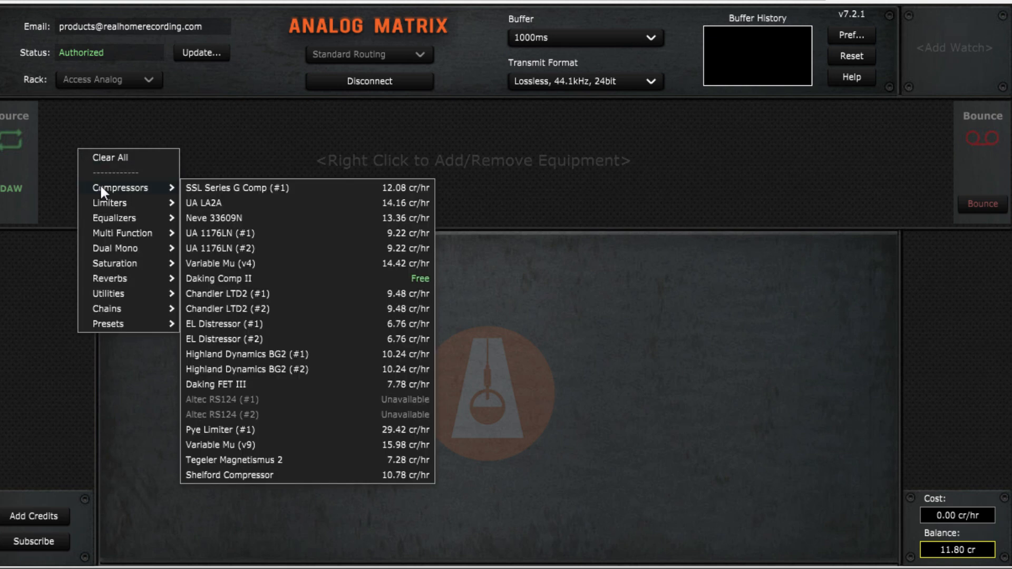
left_click(251, 277)
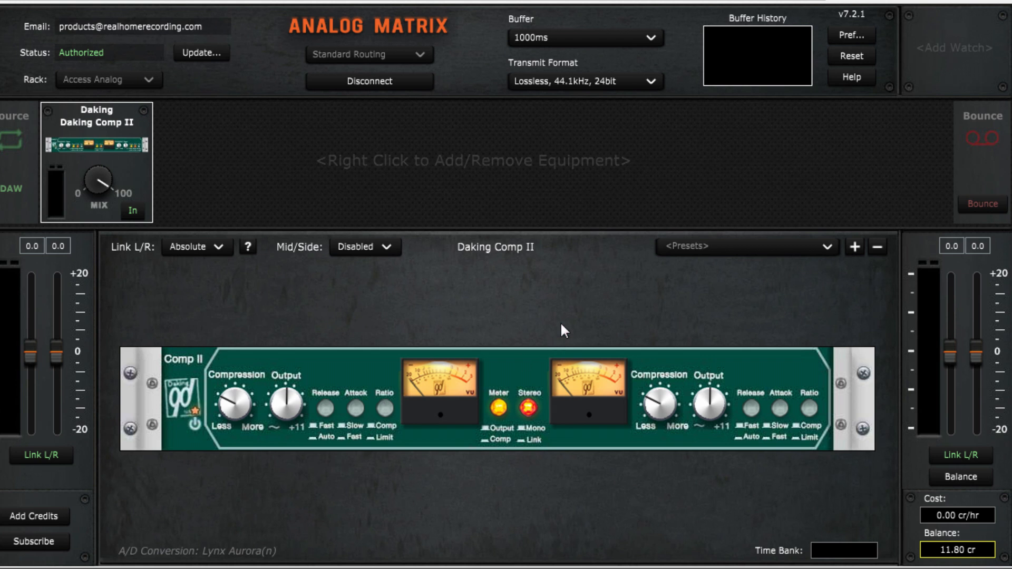
right_click(88, 140)
left_click(99, 147)
- Insert the Chandler LTD2 (#1) compressor into the empty Analog Matrix rack
right_click(91, 151)
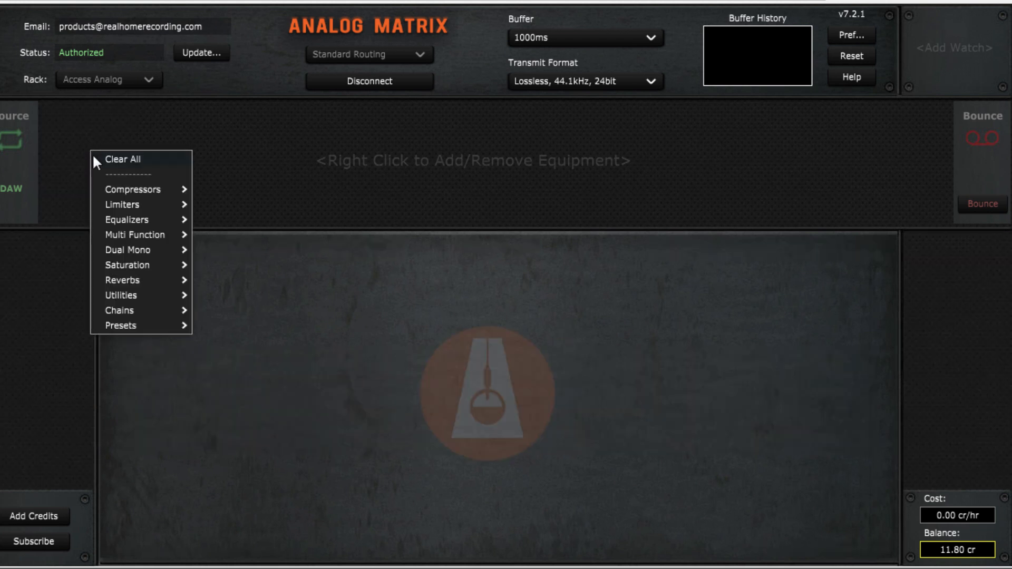
mouse_move(126, 190)
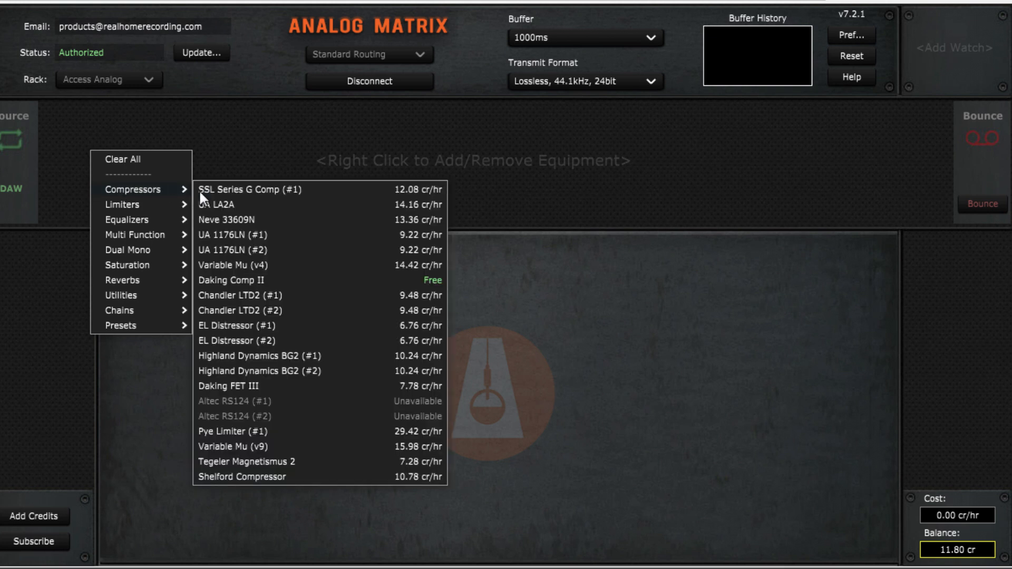
left_click(280, 298)
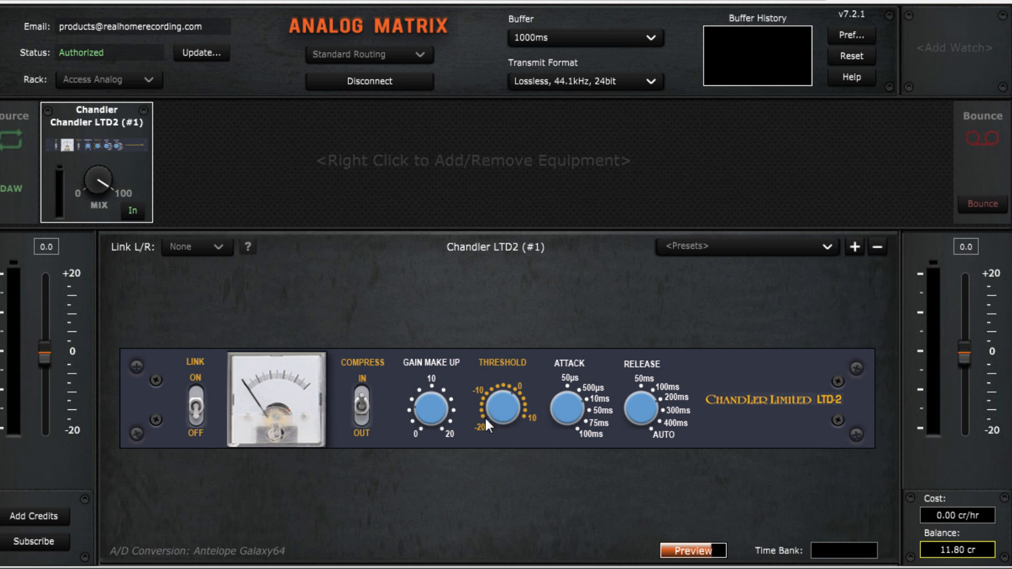
- Check the presets of the Chandler LTD2 (#1) compressor, and remove the unit from the rack
left_click(732, 248)
left_click(732, 248)
left_click(732, 247)
left_click(732, 248)
right_click(95, 139)
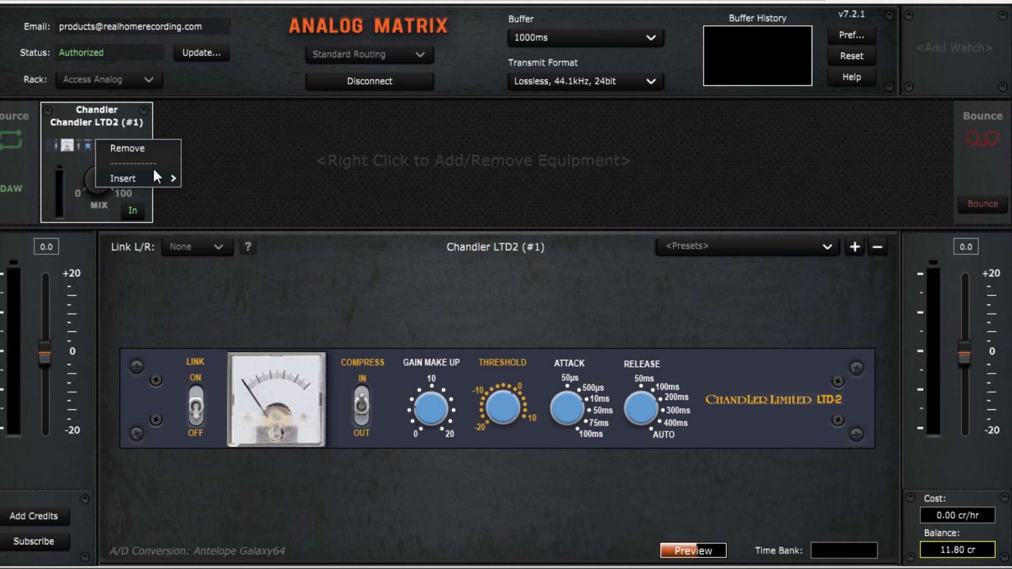
left_click(140, 153)
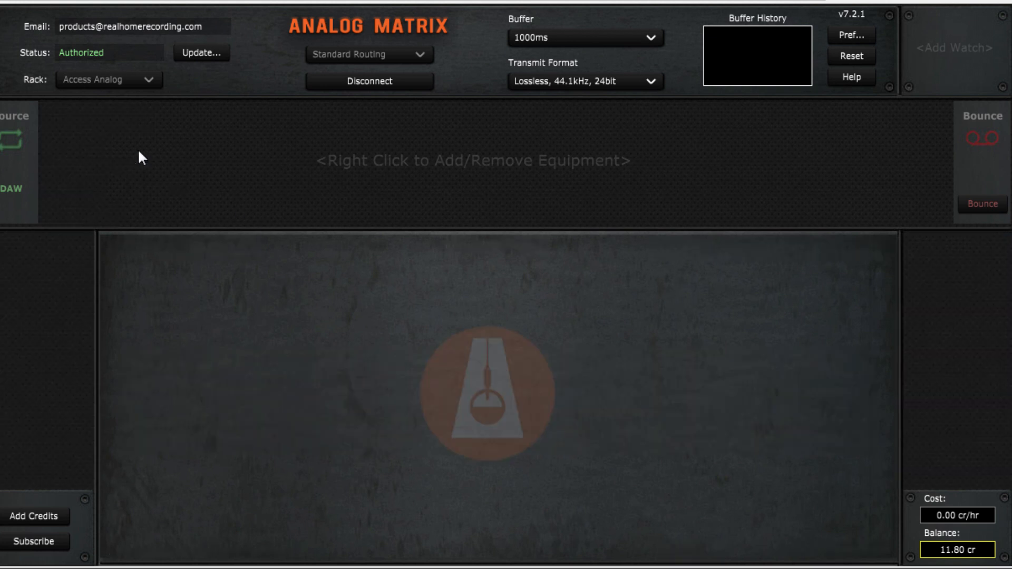
- Load the EL Distressor (#2) compressor into the rack to view its presets, and remove it
right_click(106, 152)
mouse_move(142, 183)
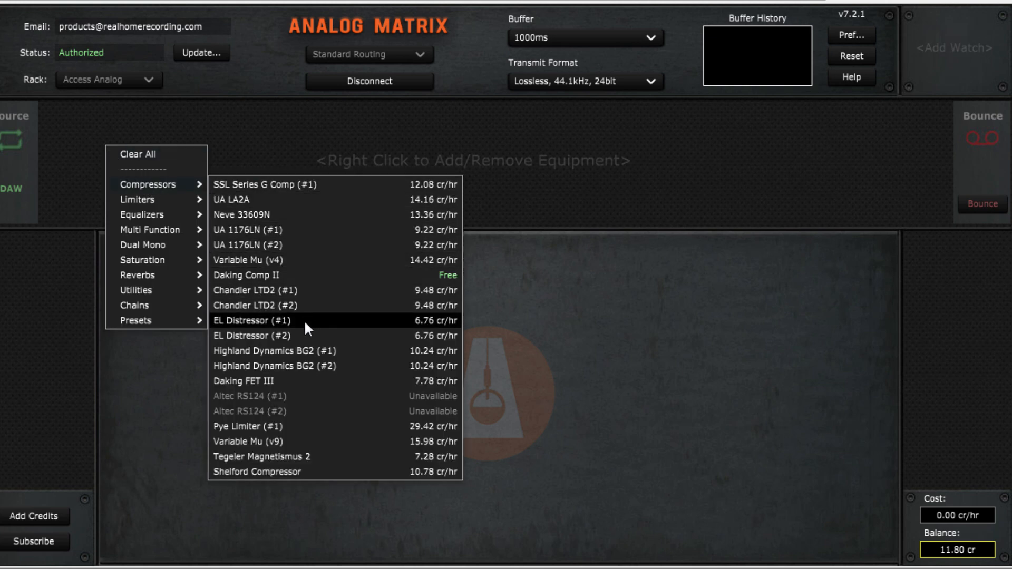
left_click(305, 335)
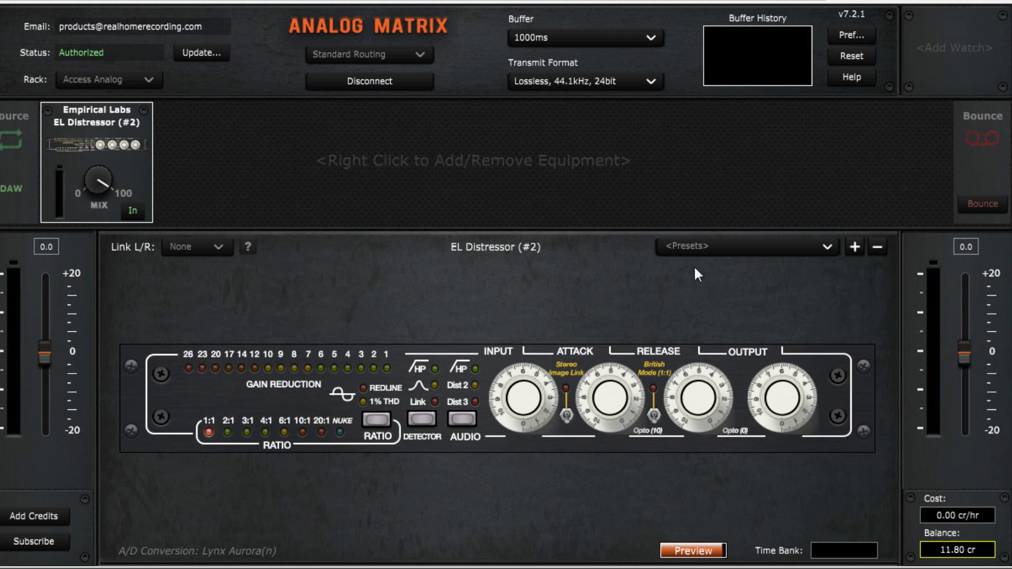
left_click(716, 245)
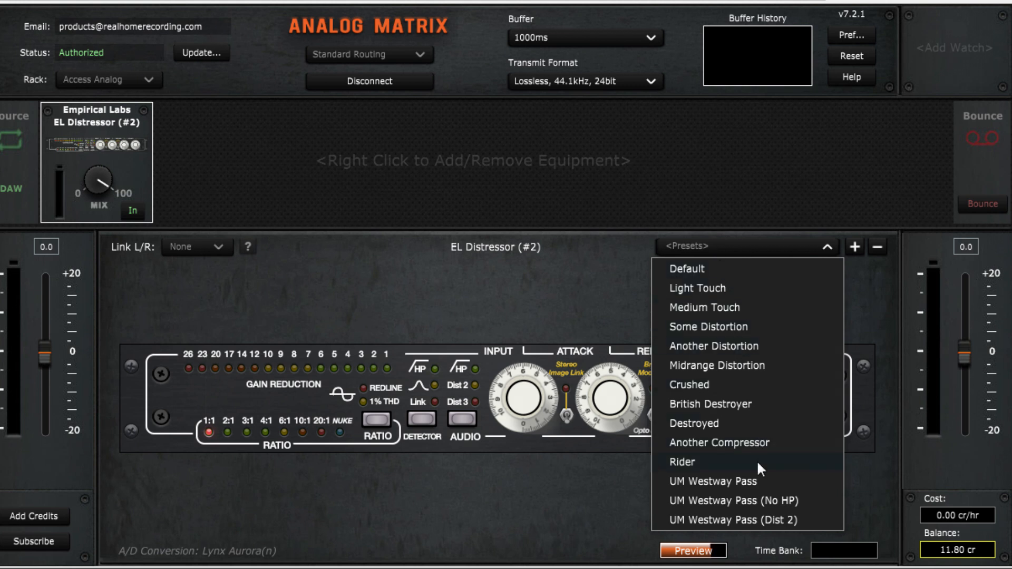
left_click(511, 305)
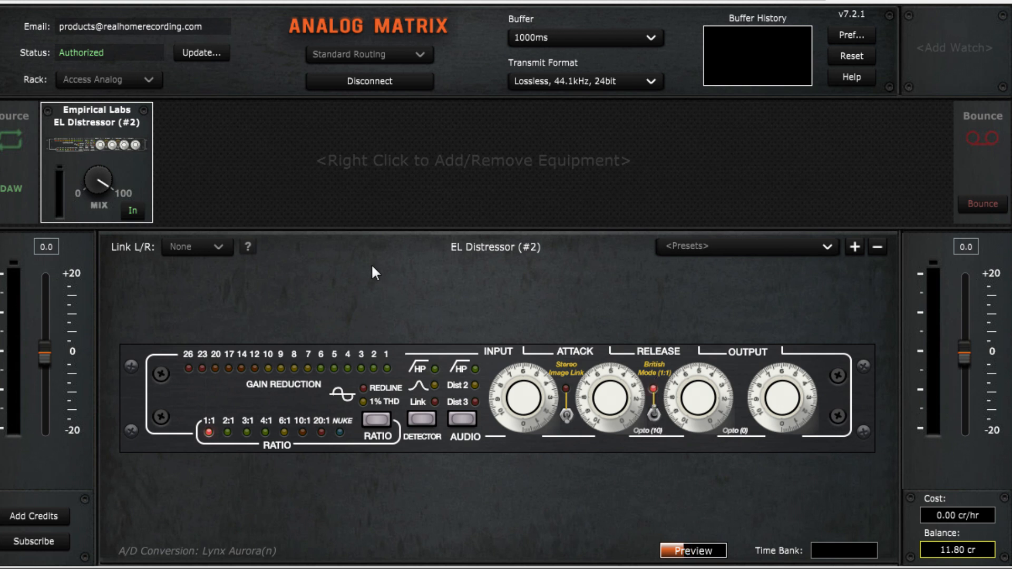
right_click(86, 136)
left_click(100, 146)
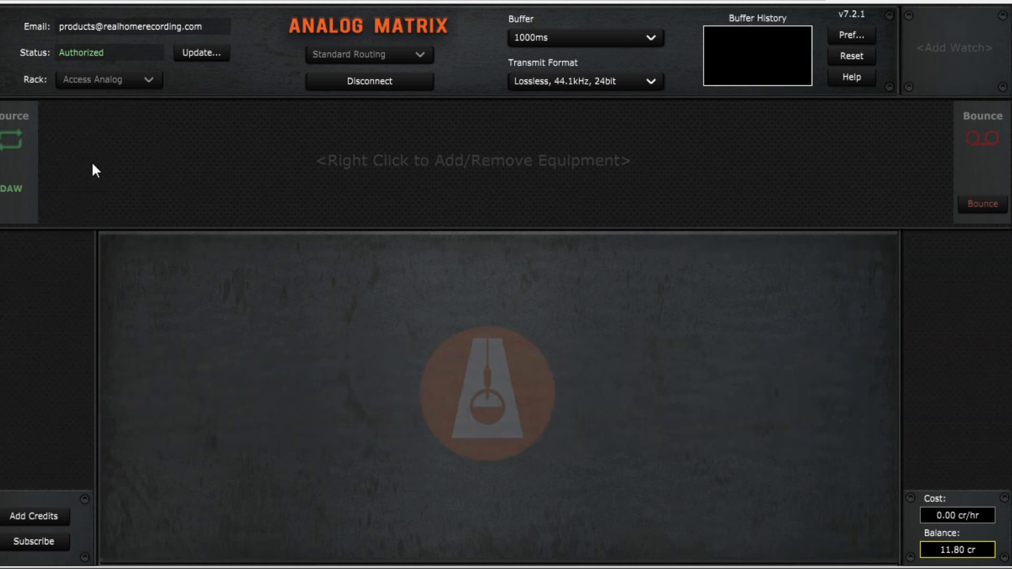
- Load the Highland Dynamics BG2 (#2) compressor into the rack to view its presets, and remove it
right_click(107, 155)
mouse_move(141, 189)
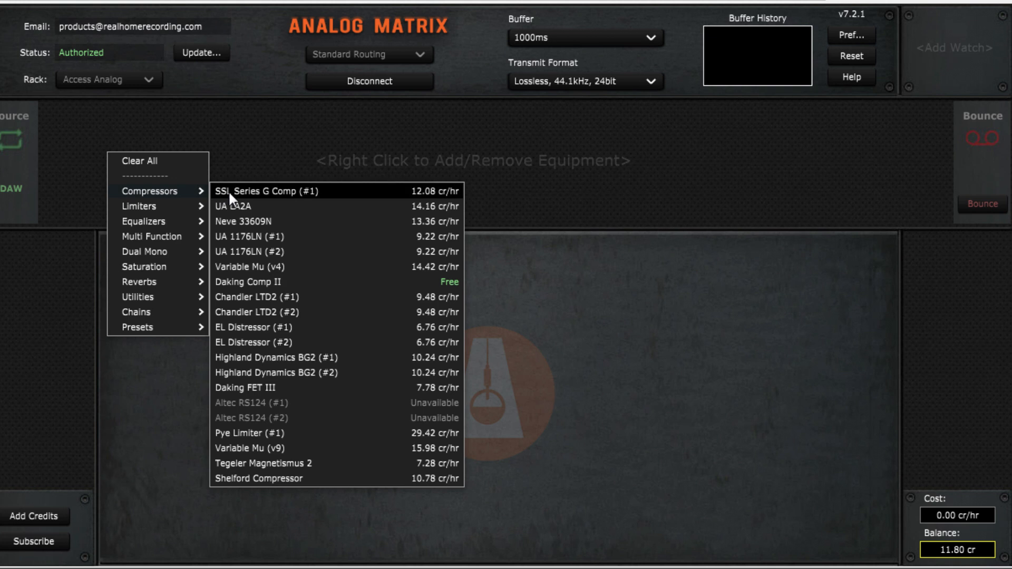
left_click(297, 374)
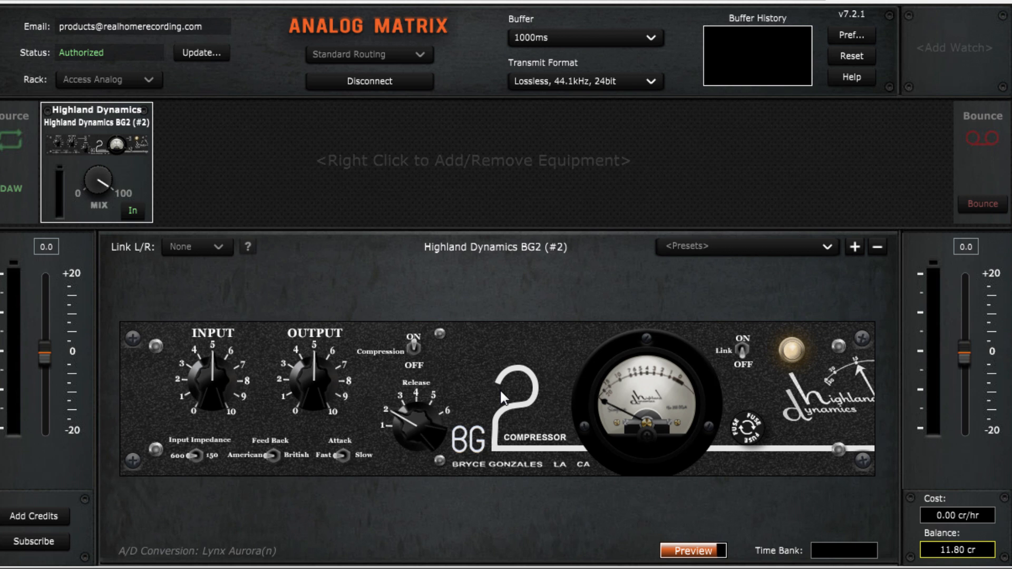
left_click(730, 244)
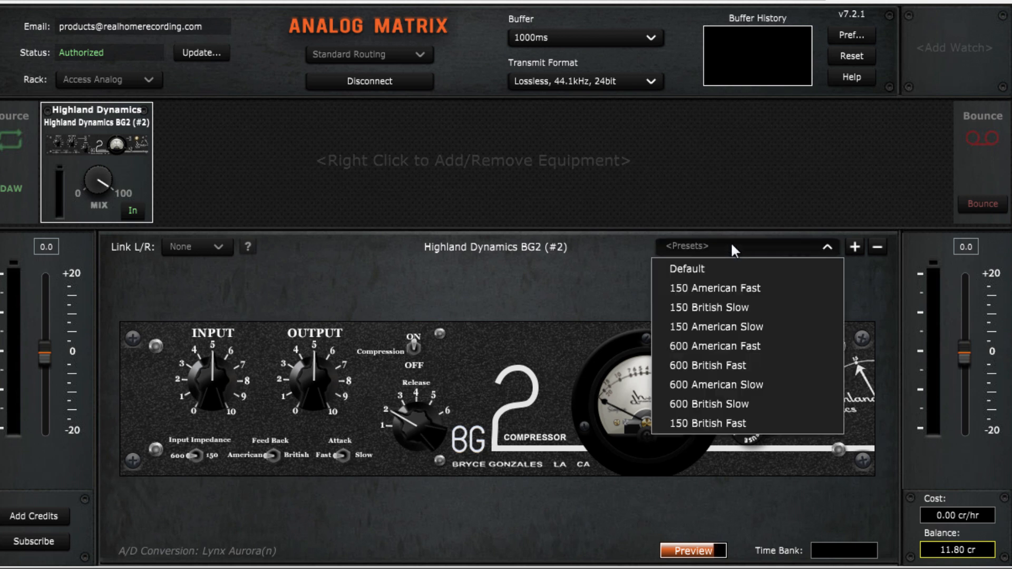
left_click(730, 243)
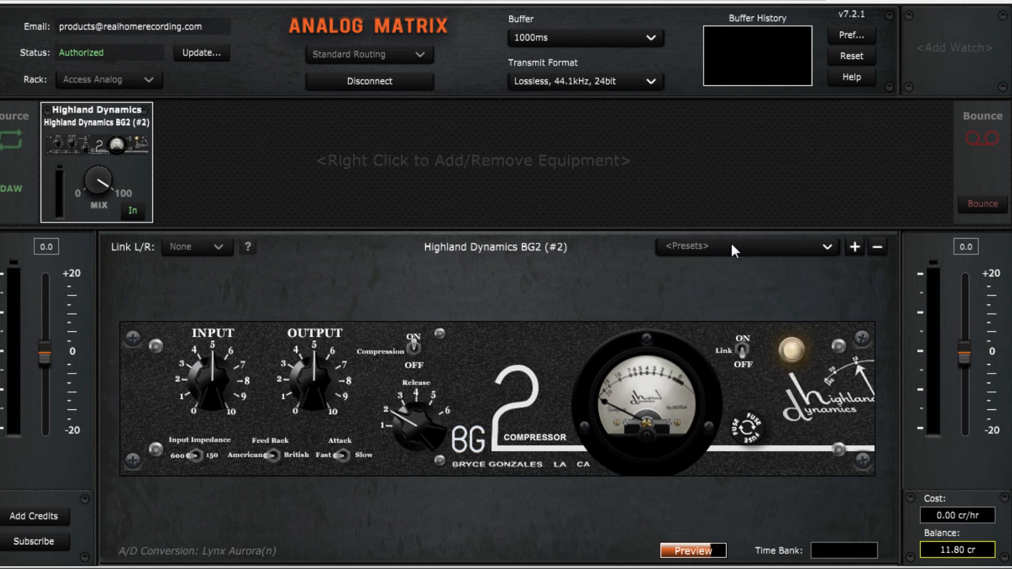
left_click(773, 246)
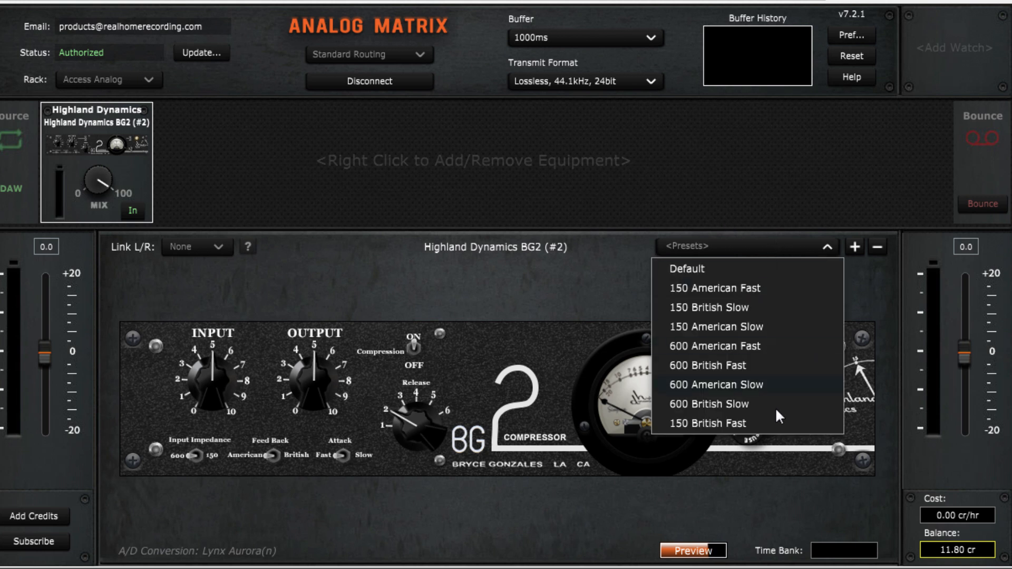
left_click(270, 189)
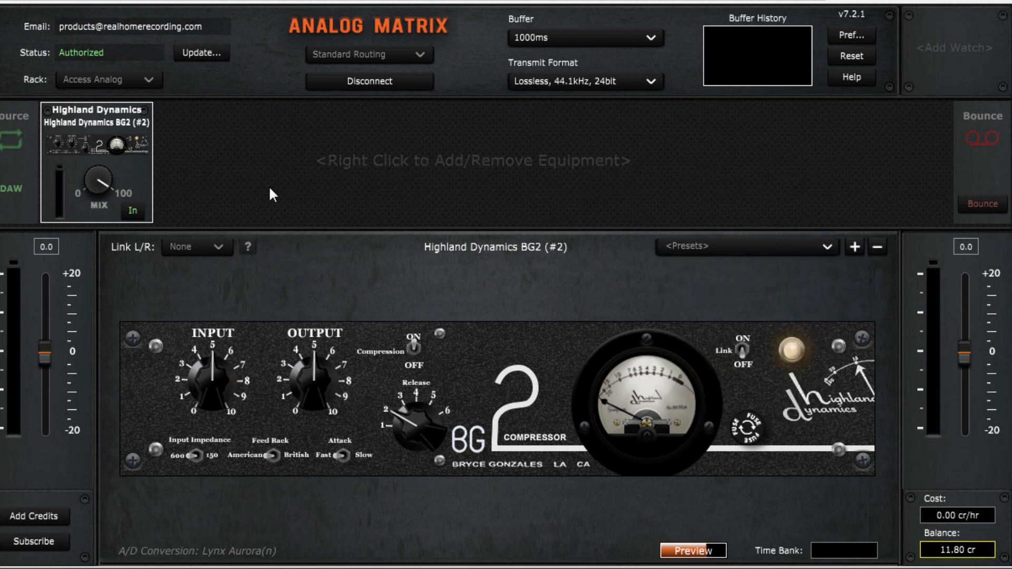
right_click(85, 126)
left_click(101, 133)
- Load the Daking FET III compressor into the empty rack to view its presets, and remove it
right_click(86, 144)
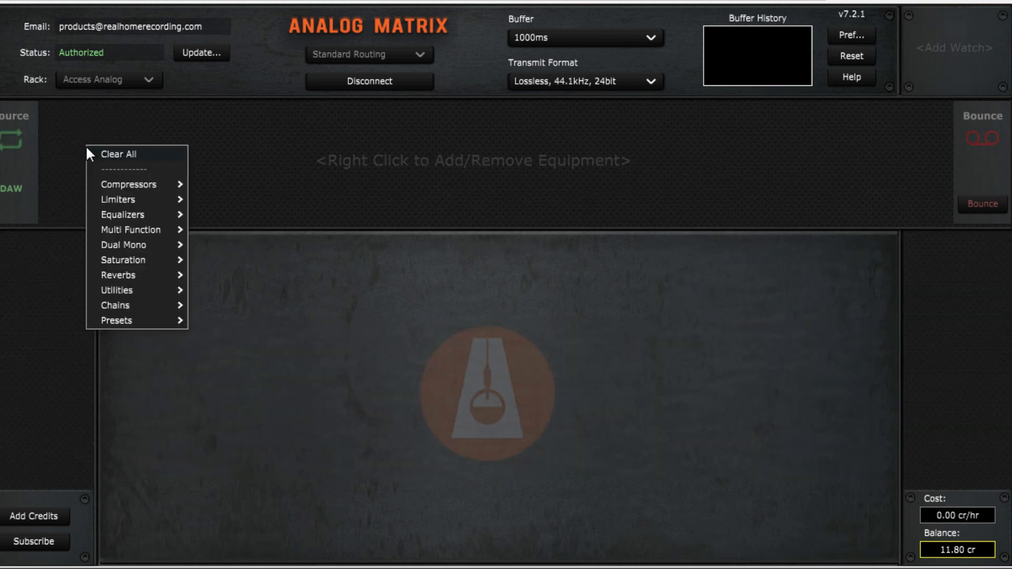
mouse_move(120, 184)
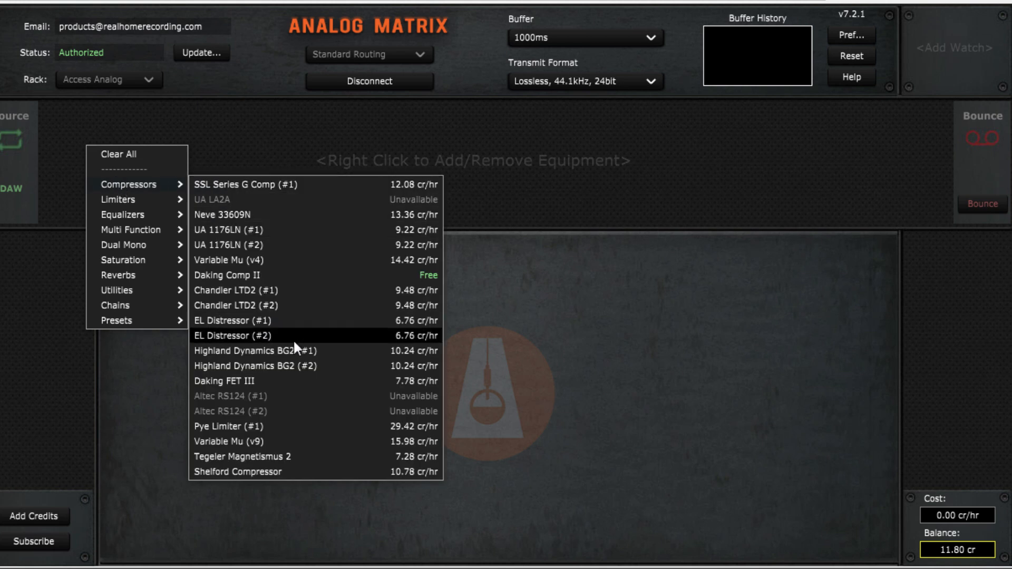
left_click(279, 381)
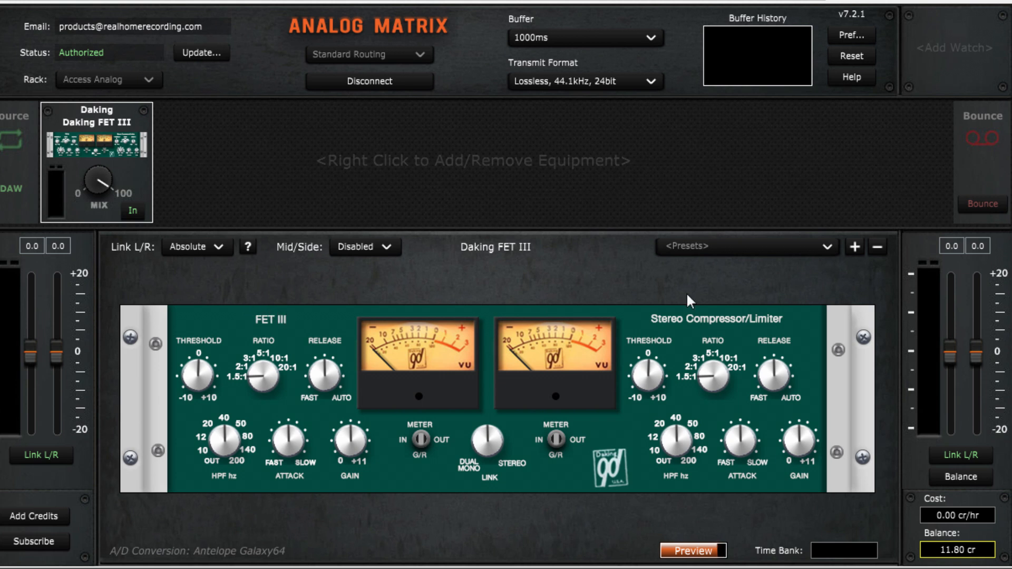
left_click(742, 251)
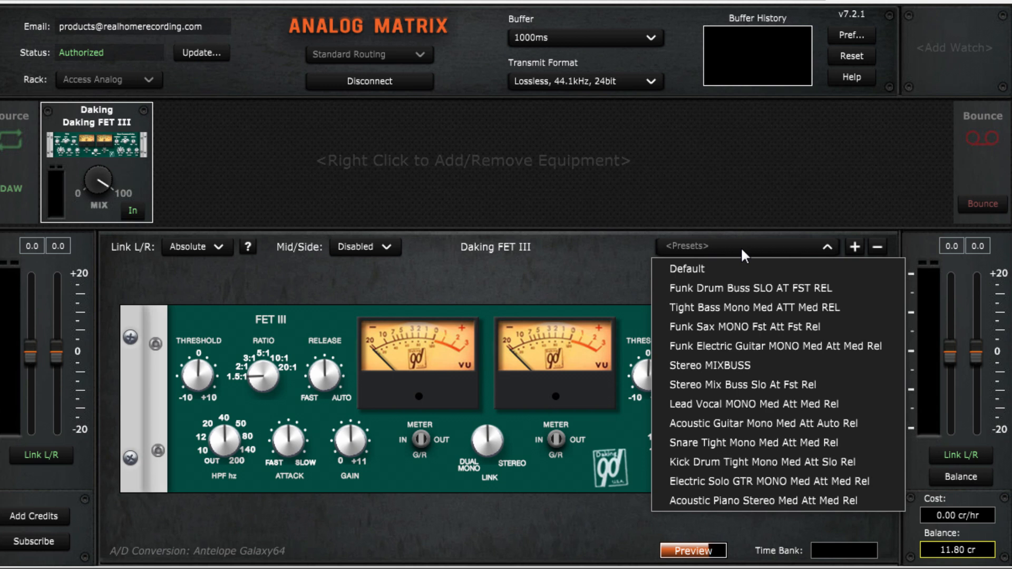
left_click(741, 247)
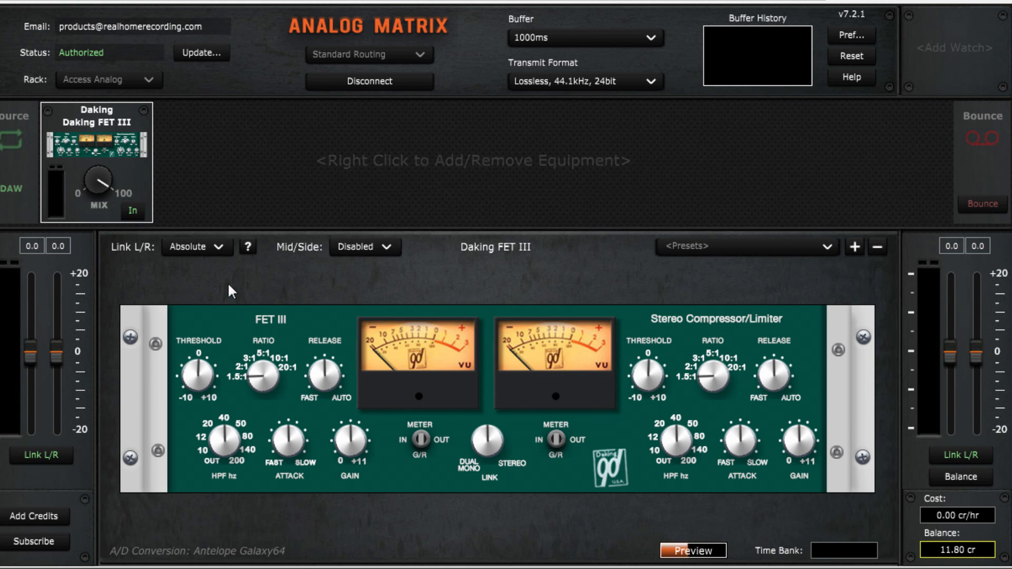
right_click(127, 173)
left_click(153, 175)
- Load the Pye Limiter (#1) from the compressors into the rack to check its presets, and remove it
right_click(91, 142)
mouse_move(113, 178)
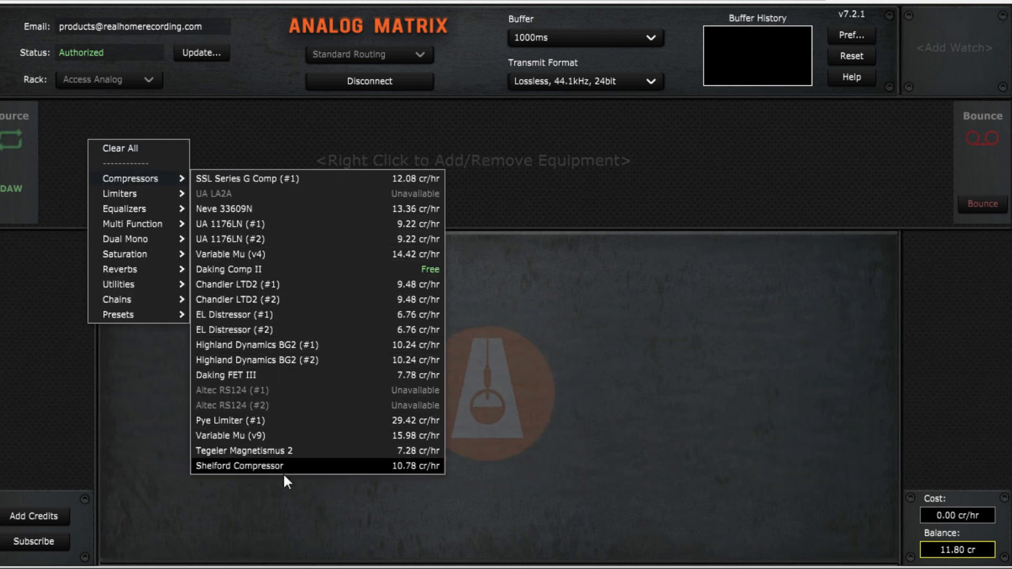
left_click(268, 429)
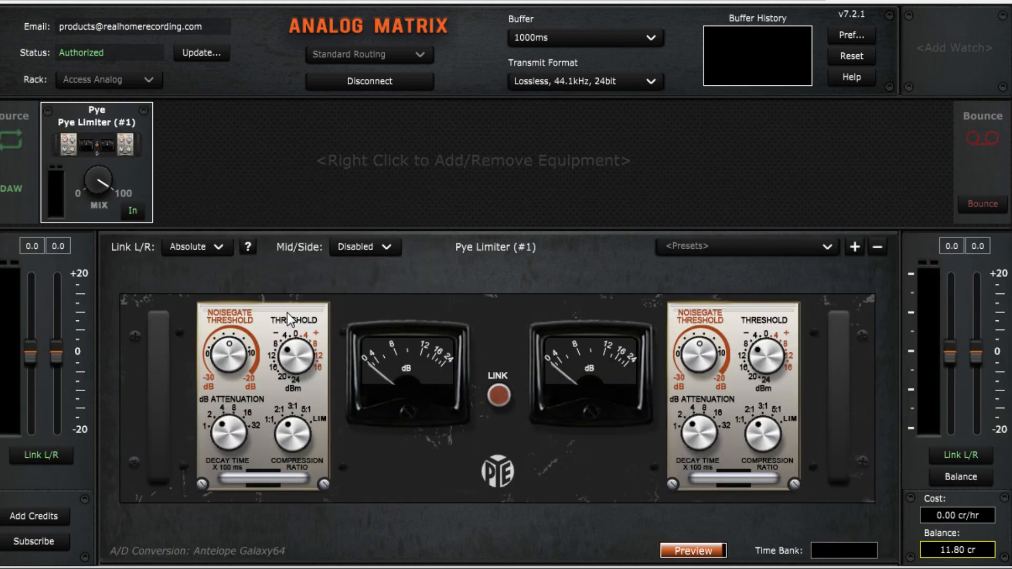
left_click(698, 244)
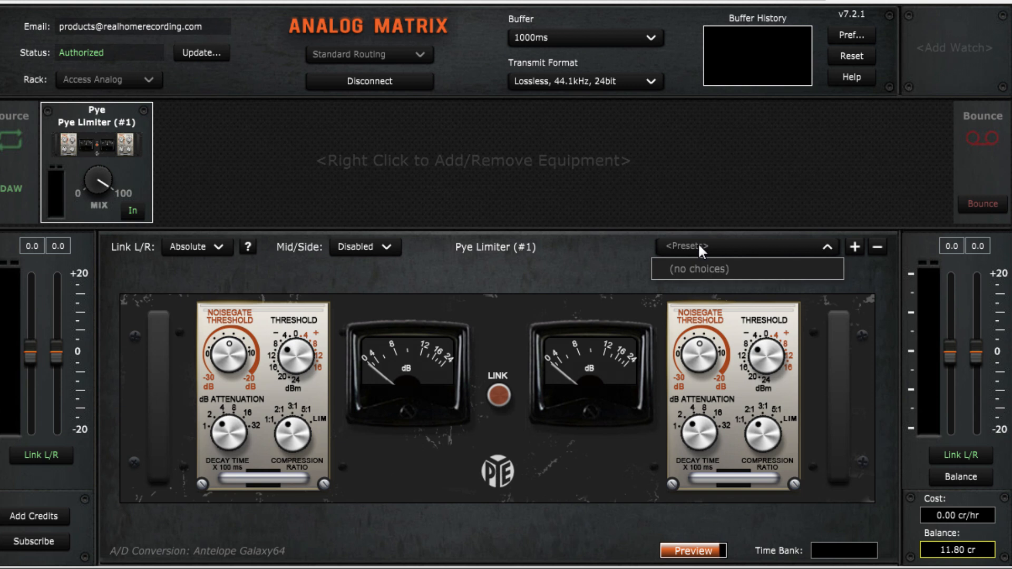
left_click(709, 246)
left_click(731, 248)
left_click(731, 245)
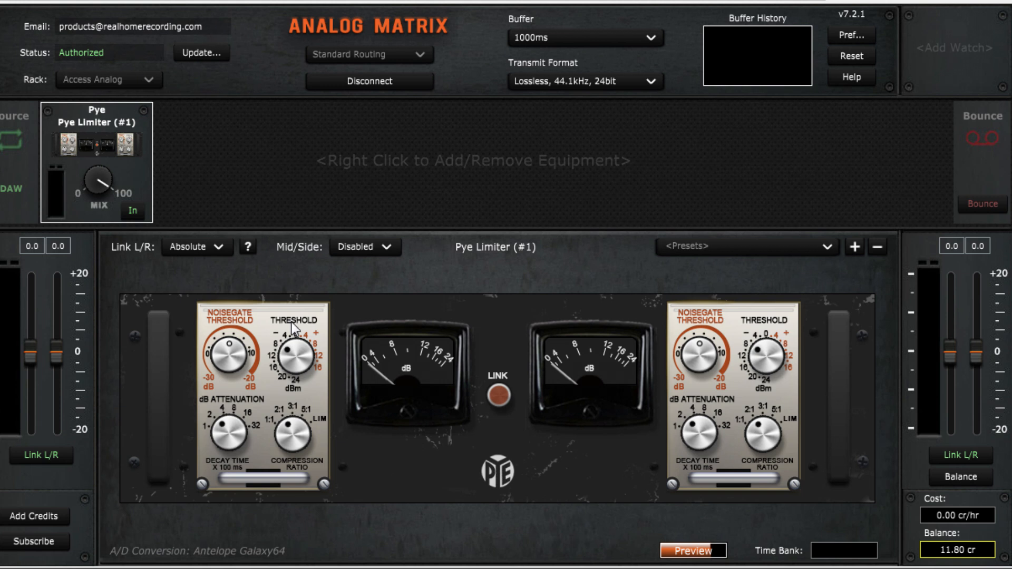
right_click(90, 147)
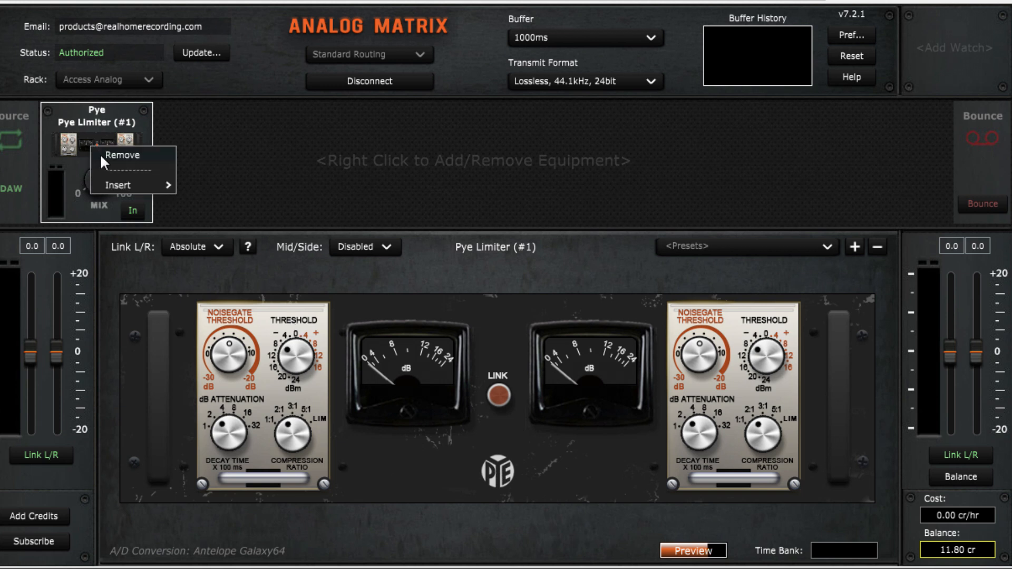
left_click(100, 153)
- Load the Tegeler Magnetismus 2 compressor into the rack to view its controls and presets, and remove it
right_click(87, 156)
mouse_move(103, 195)
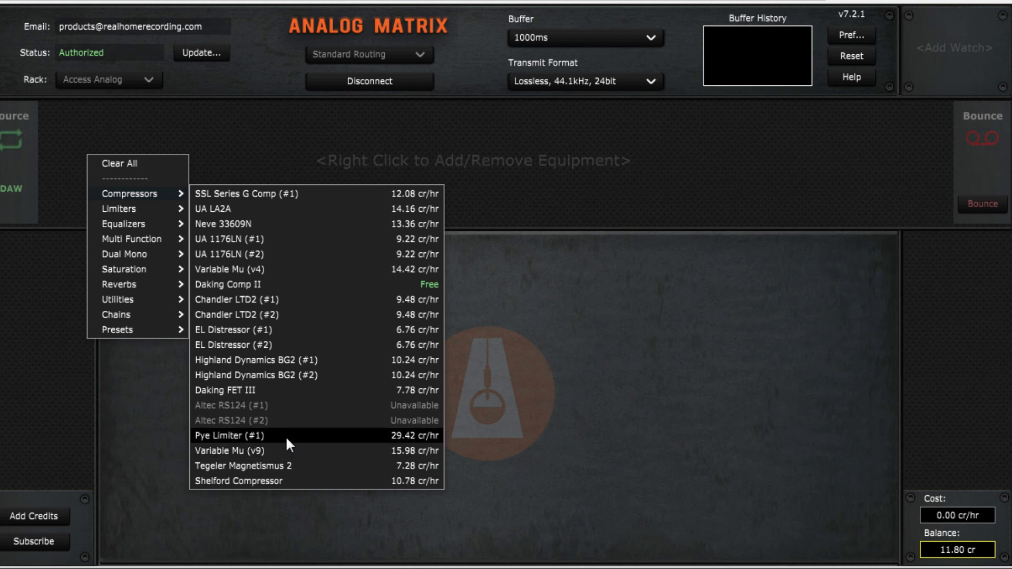
left_click(258, 466)
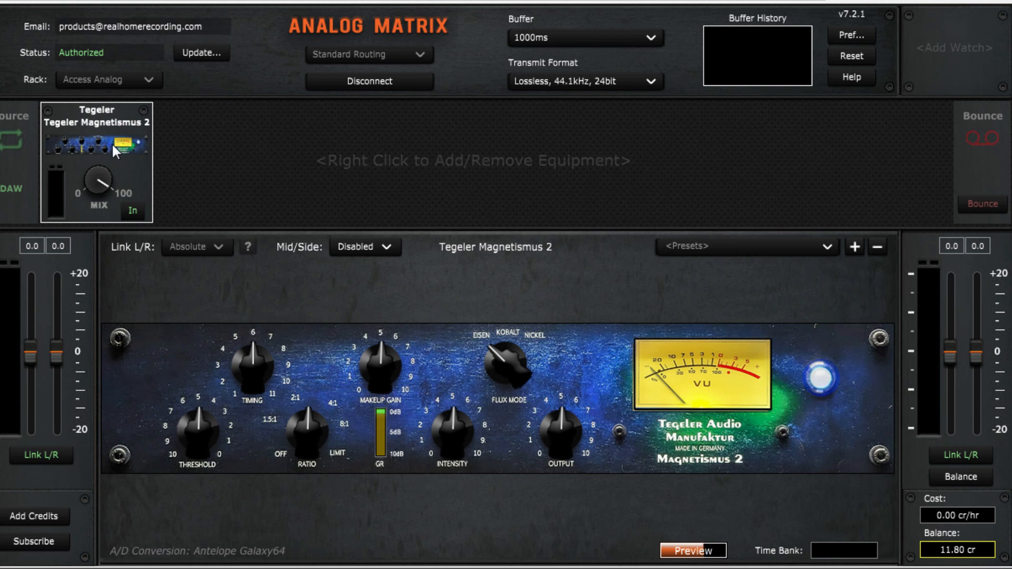
left_click(717, 243)
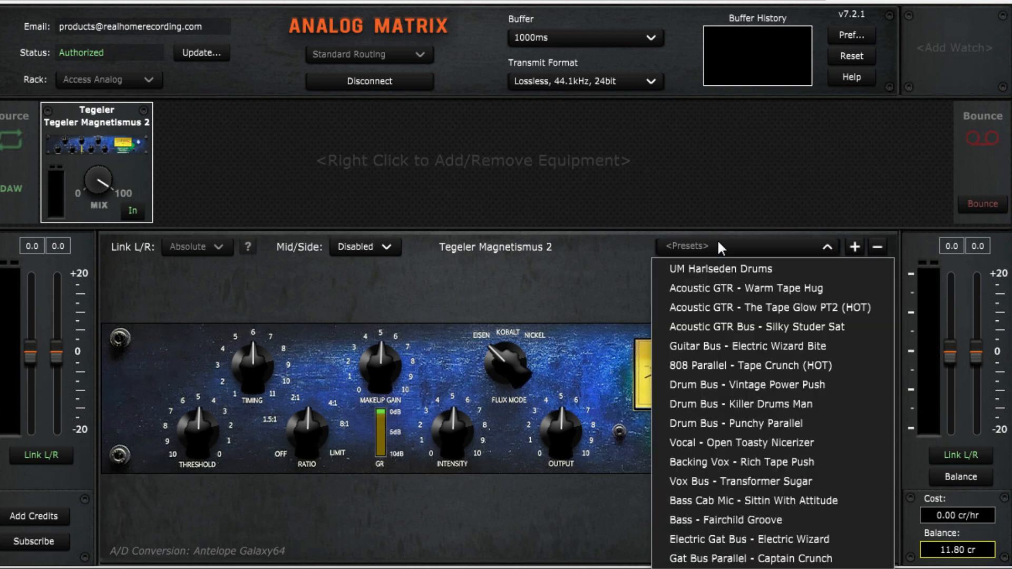
left_click(717, 241)
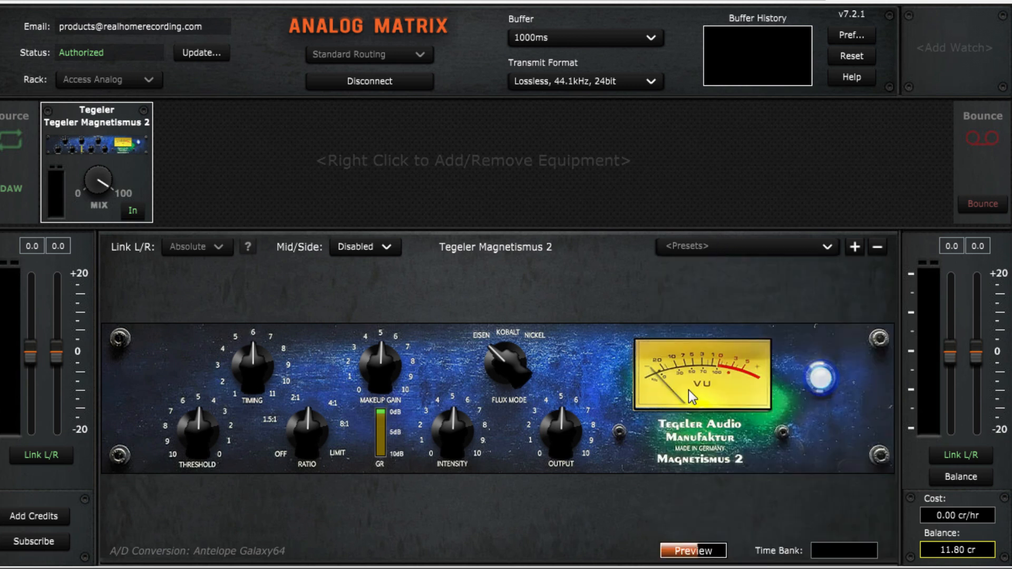
left_click(748, 249)
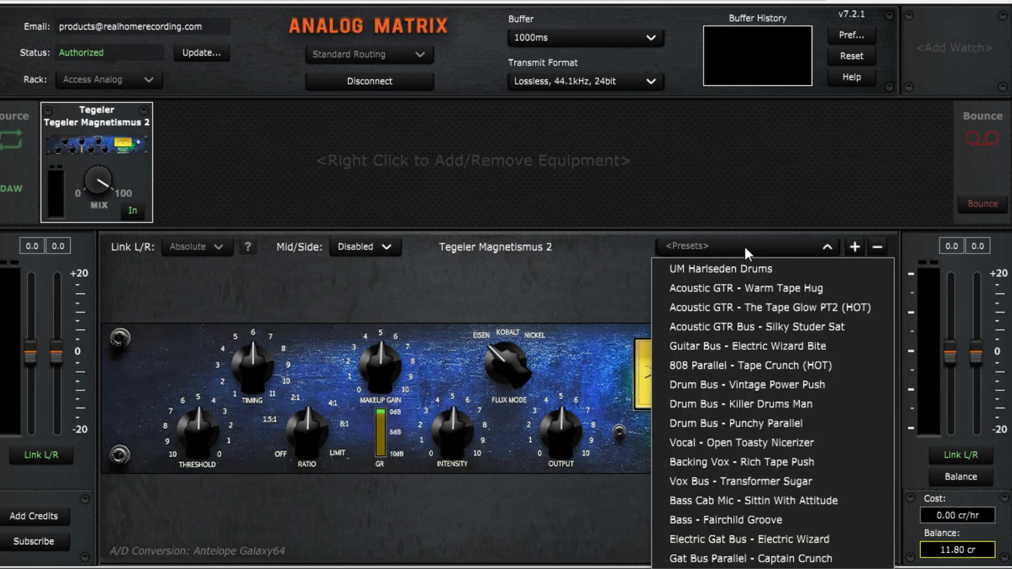
left_click(744, 245)
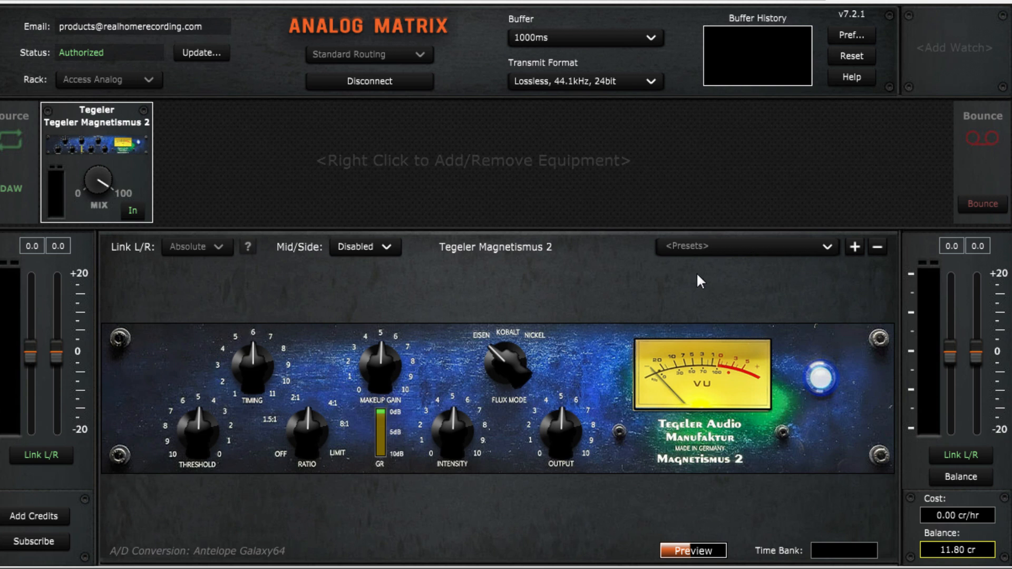
right_click(100, 130)
left_click(112, 136)
- Load the Shelford Compressor into the rack to view its controls and presets, and remove it
right_click(93, 136)
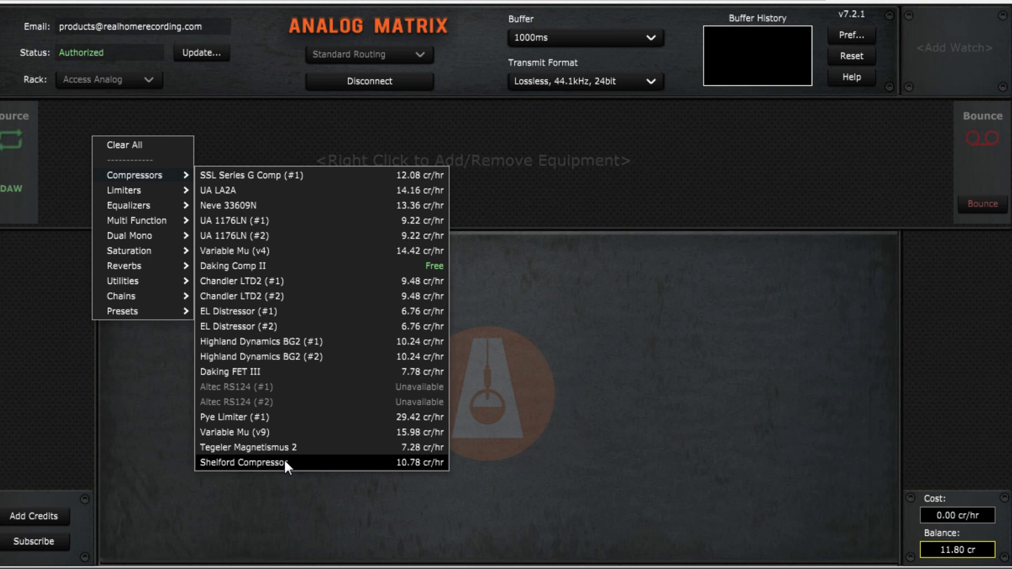
left_click(284, 465)
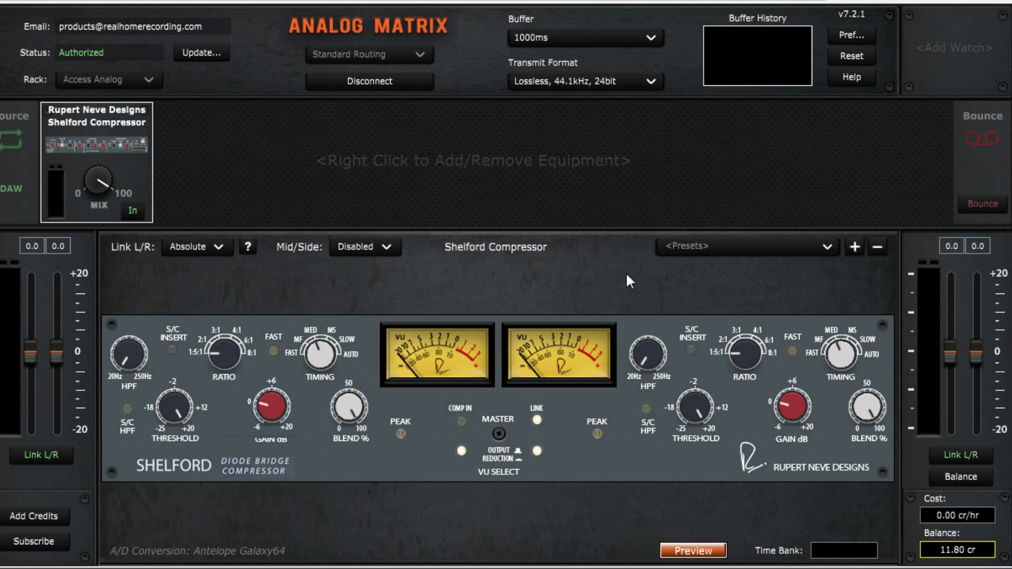
left_click(682, 251)
left_click(684, 274)
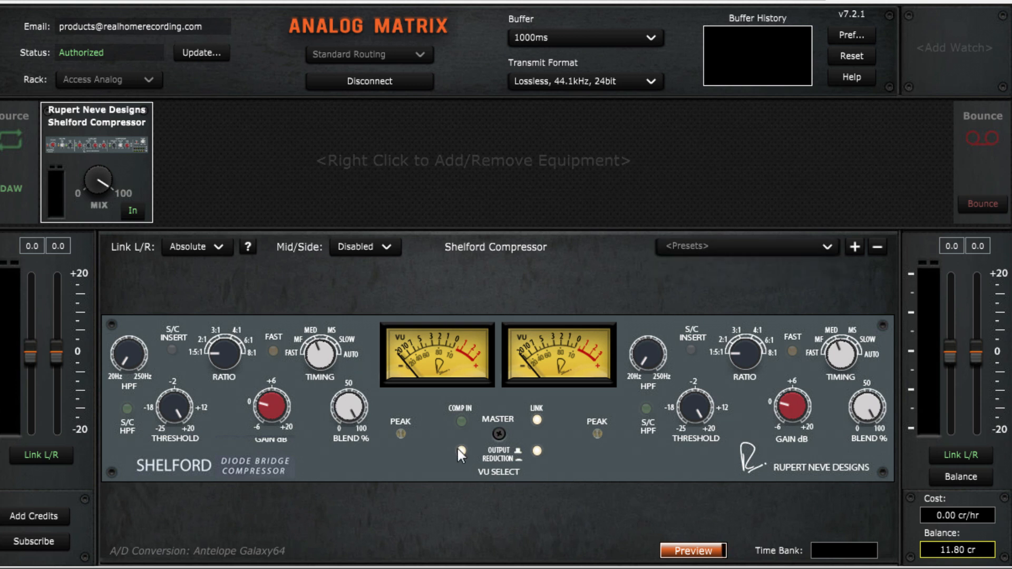
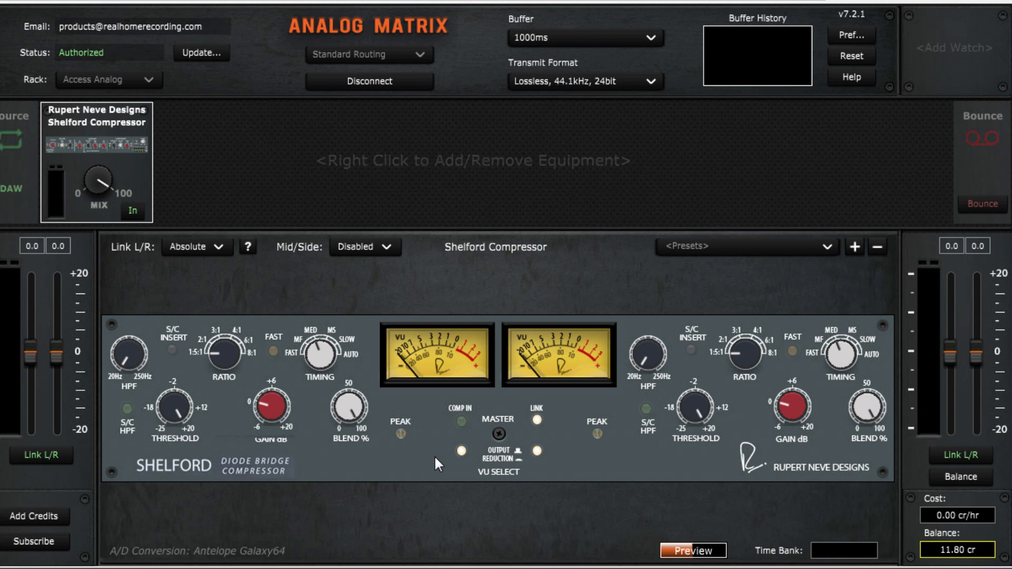
right_click(94, 145)
left_click(104, 153)
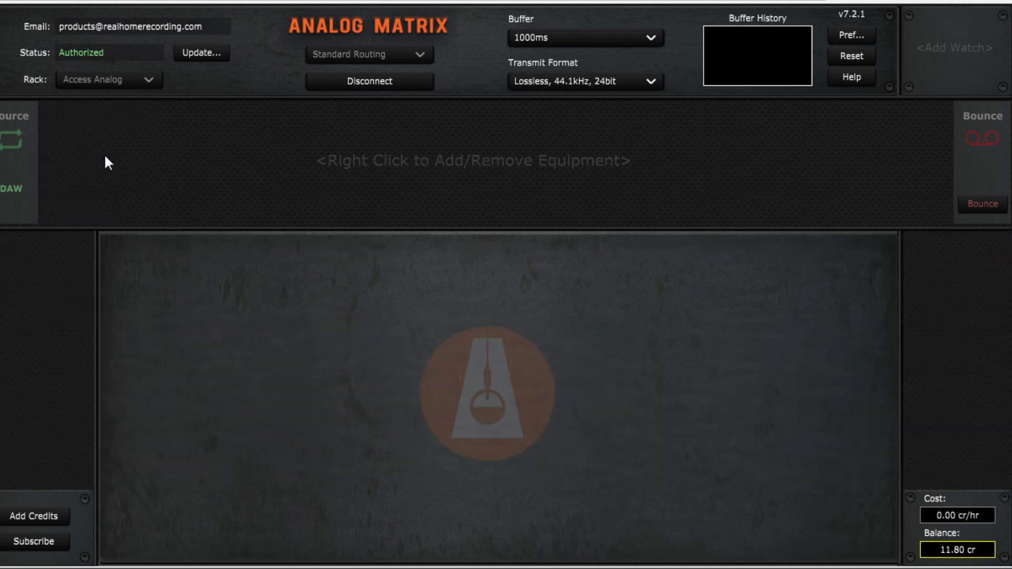
- Load the API 5500 equalizer into the empty rack to try out its range switches, and remove it
right_click(77, 141)
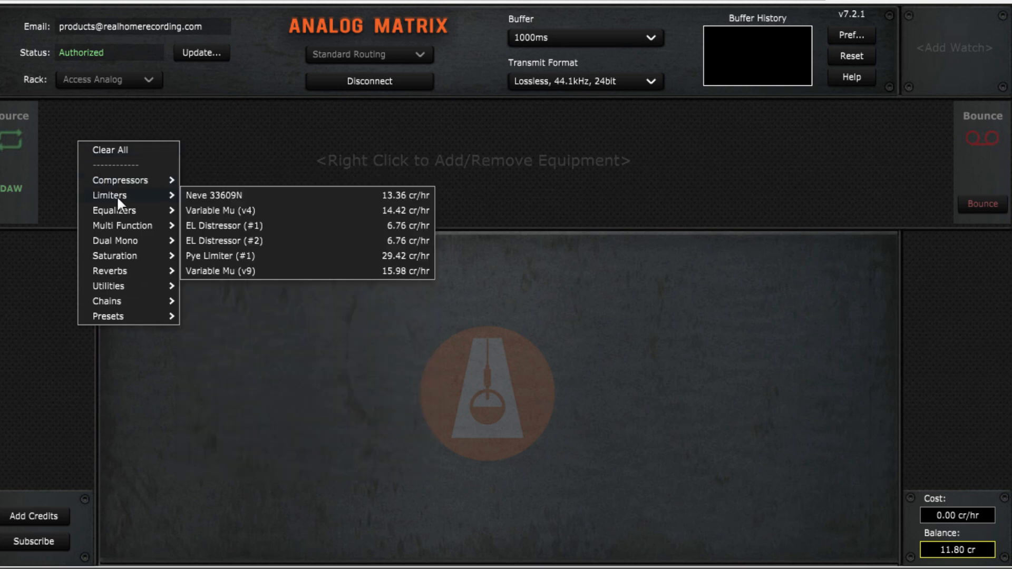
mouse_move(126, 216)
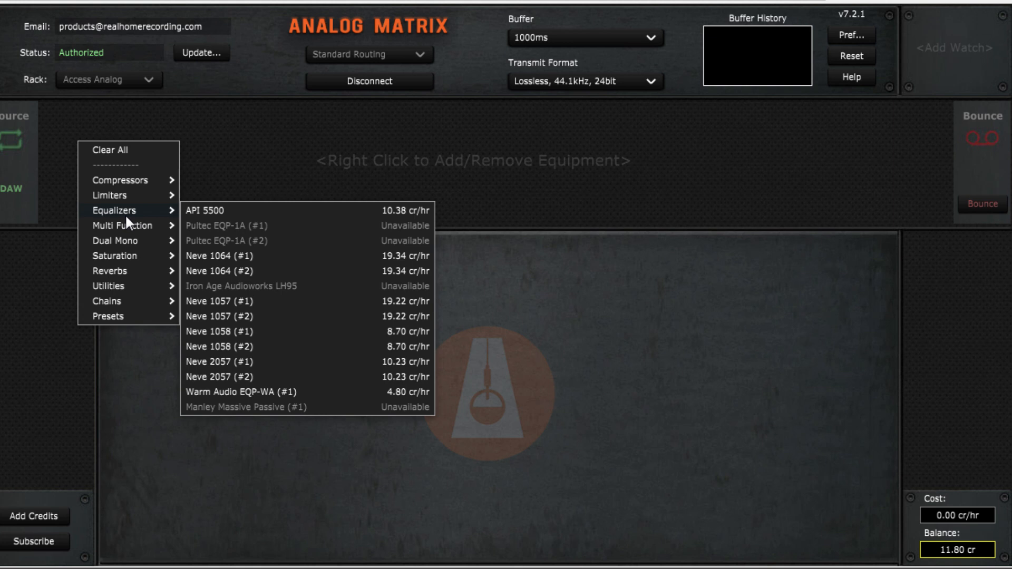
left_click(195, 210)
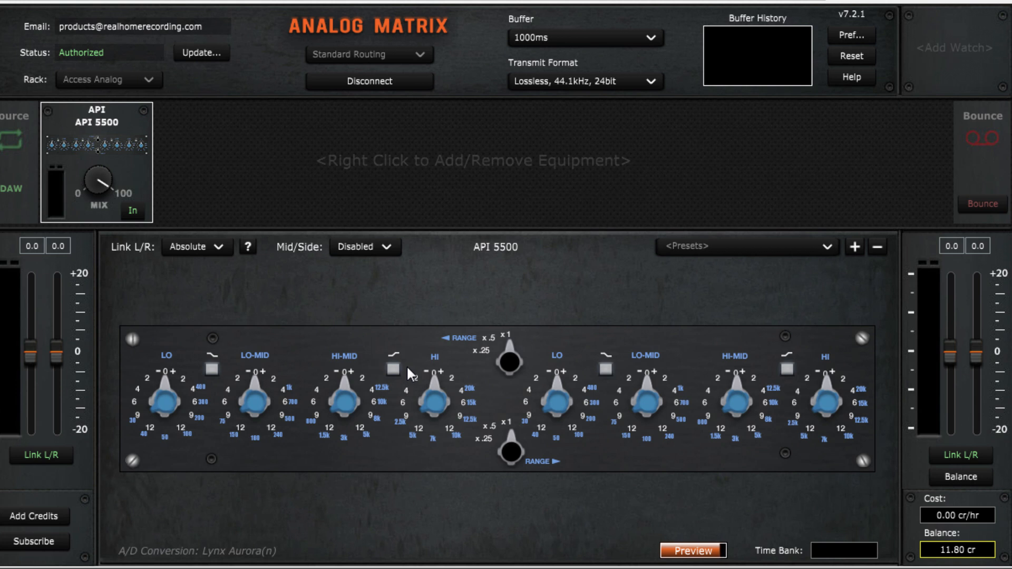
left_click(510, 361)
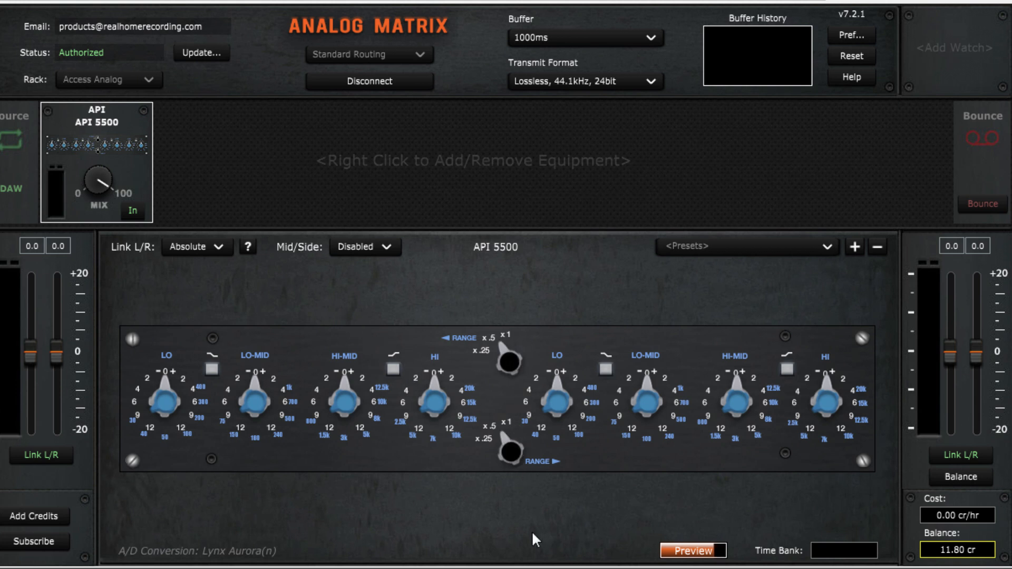
left_click(510, 358)
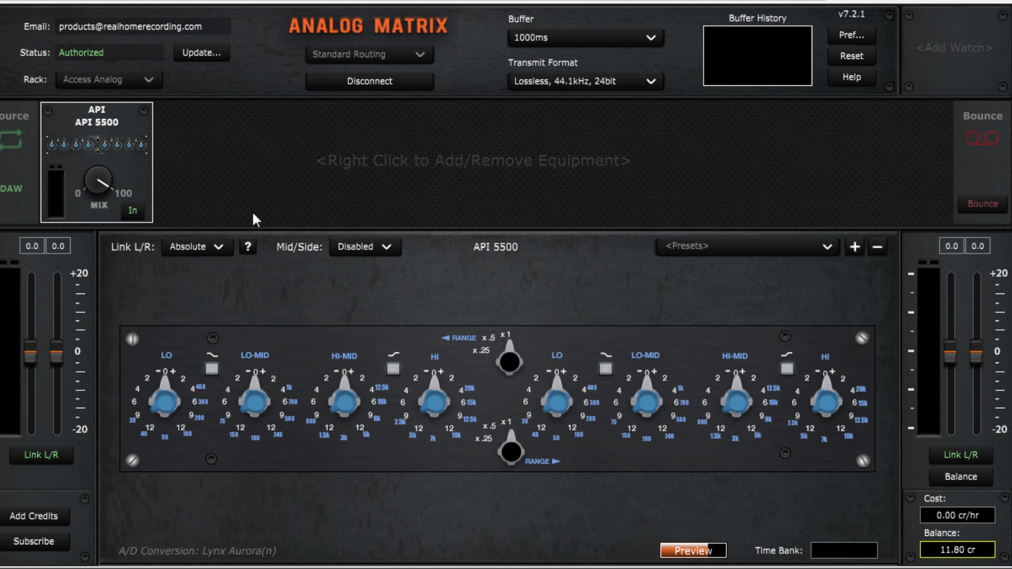
right_click(113, 142)
left_click(126, 150)
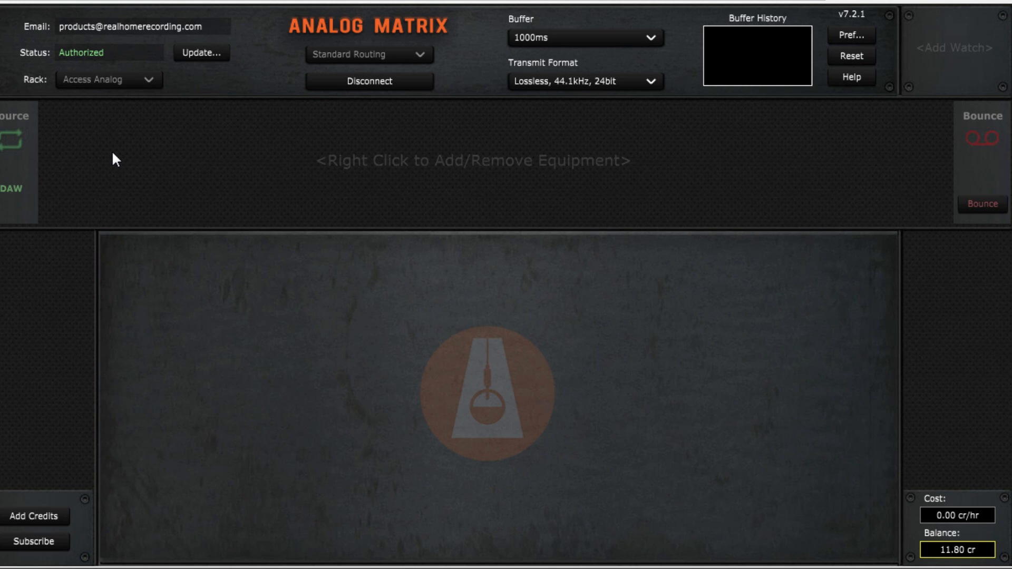
- Load the API 5500 equalizer into the rack again to check its presets, and remove it
right_click(89, 141)
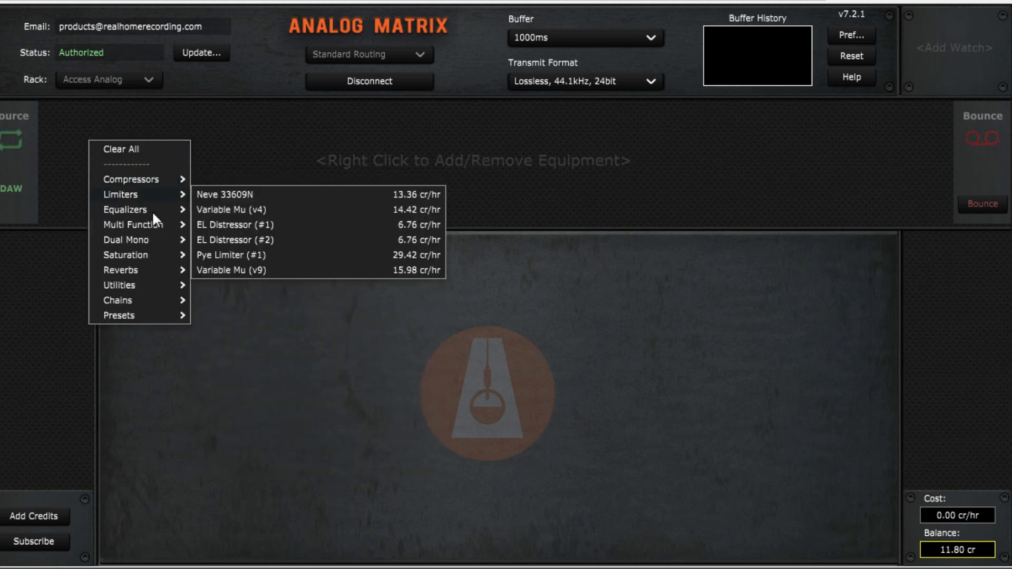
mouse_move(173, 210)
left_click(240, 209)
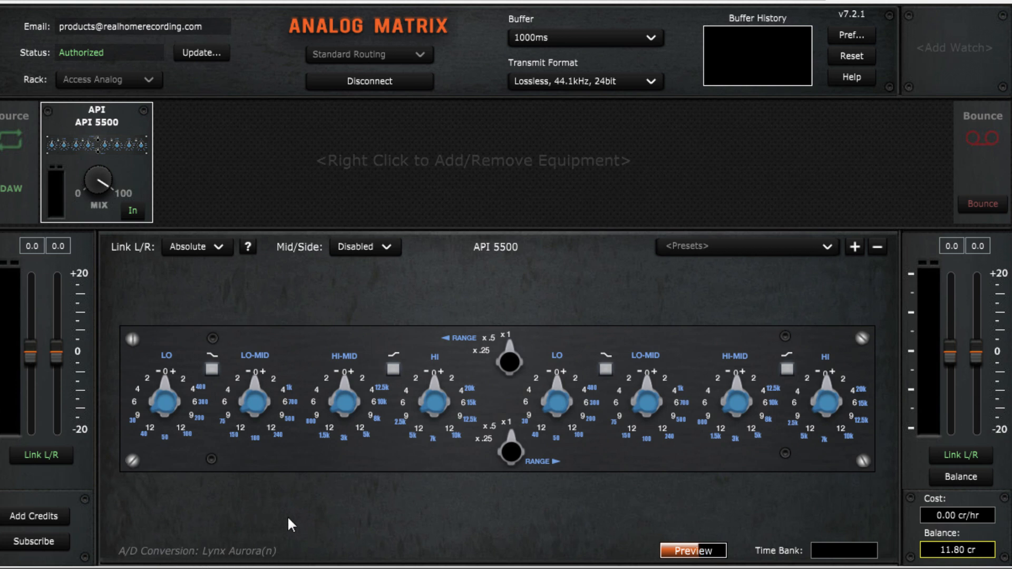
left_click(720, 254)
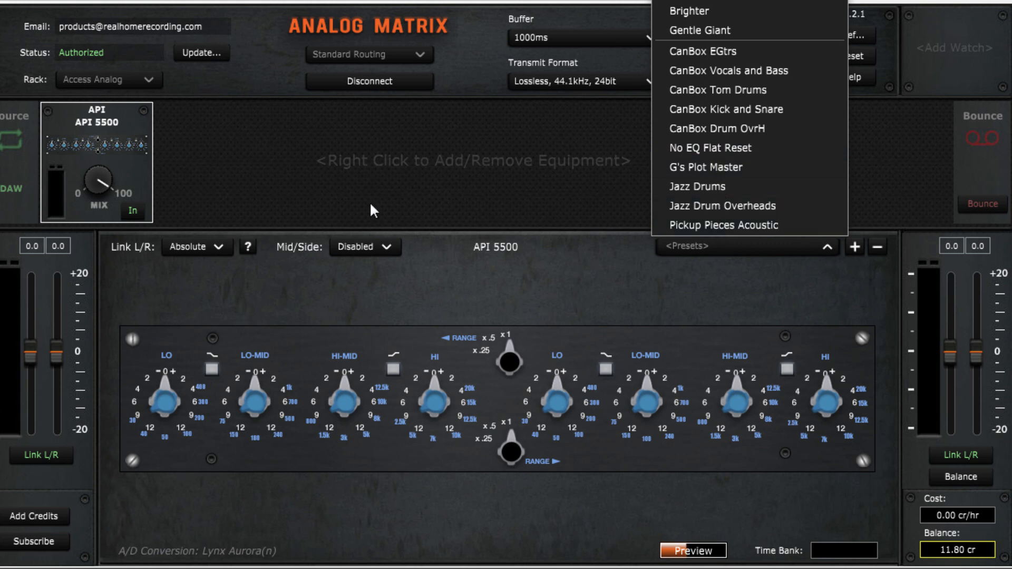
right_click(93, 124)
left_click(108, 133)
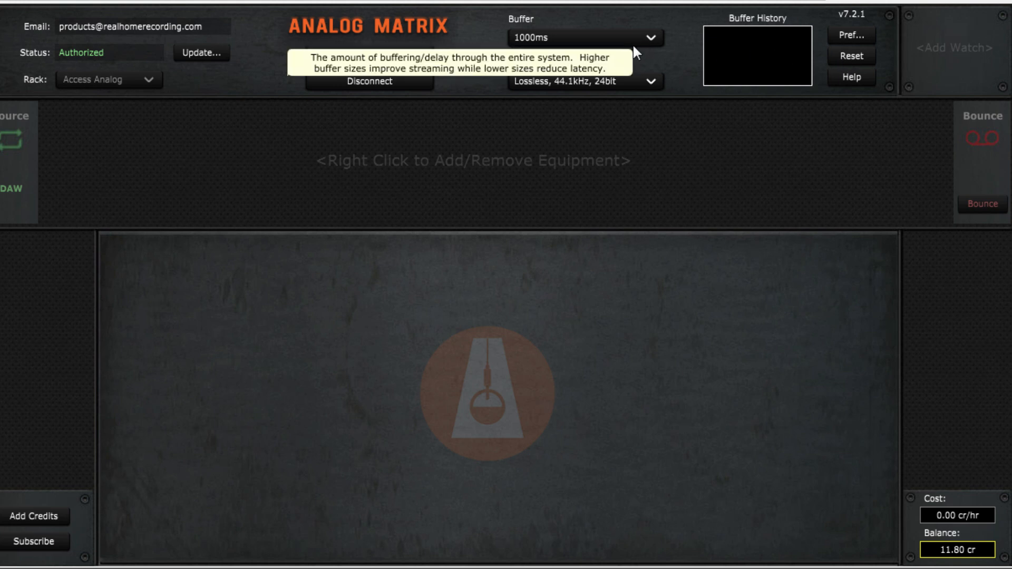
- Load the Neve 1064 (#1) and Neve 1057 (#1) equalizers side by side into the empty rack
right_click(82, 153)
mouse_move(96, 194)
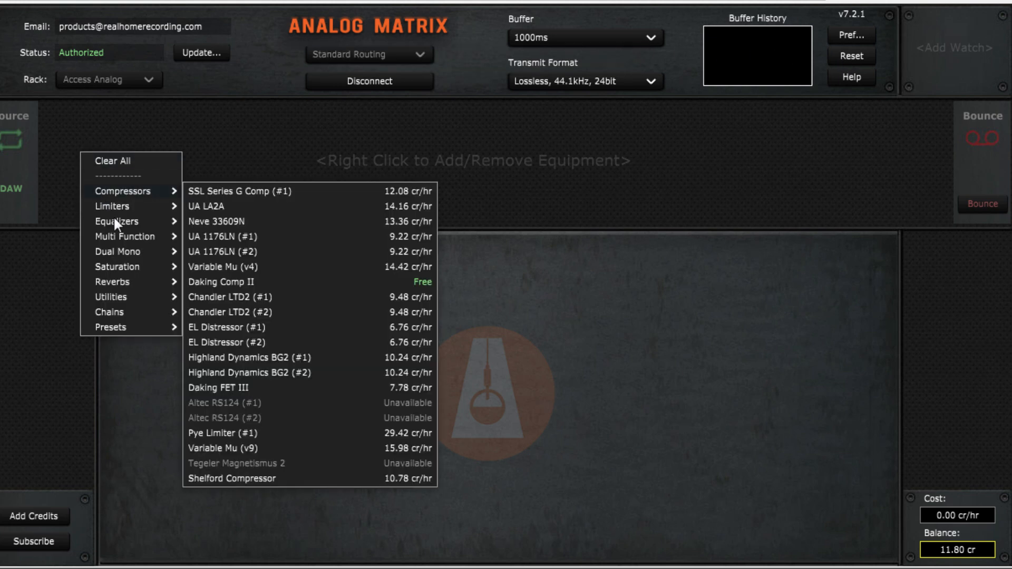
mouse_move(114, 226)
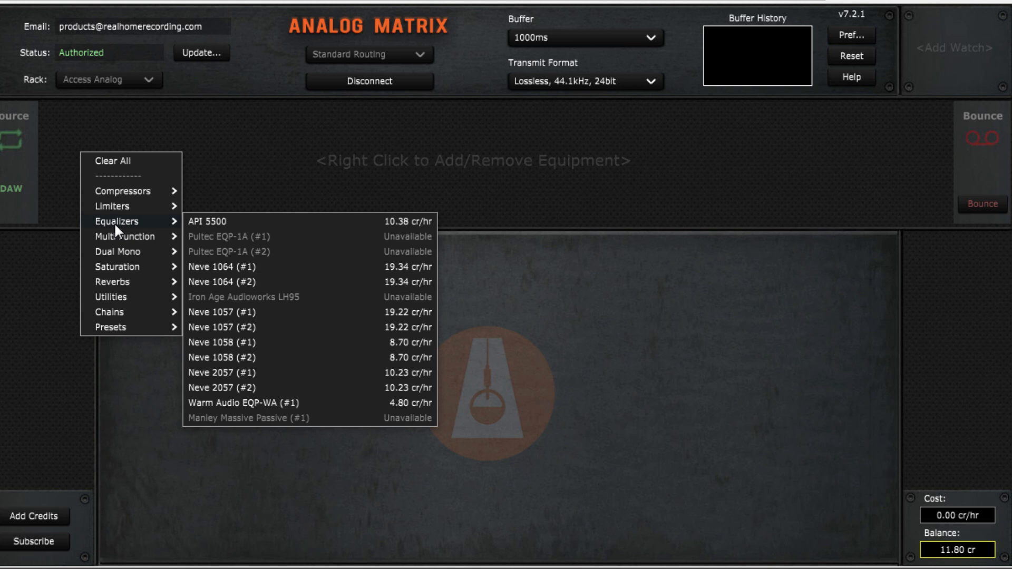
left_click(242, 263)
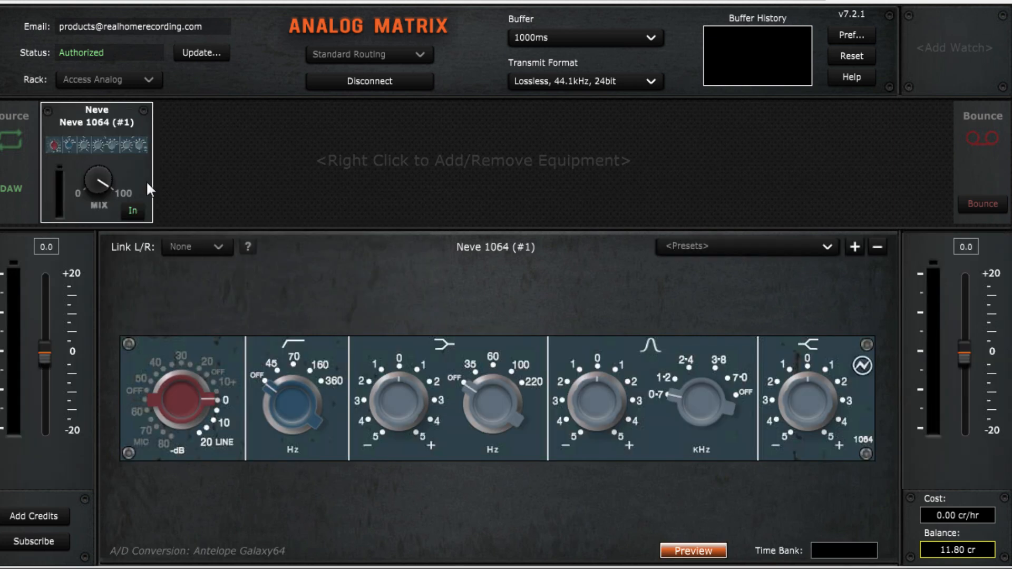
right_click(195, 140)
mouse_move(259, 210)
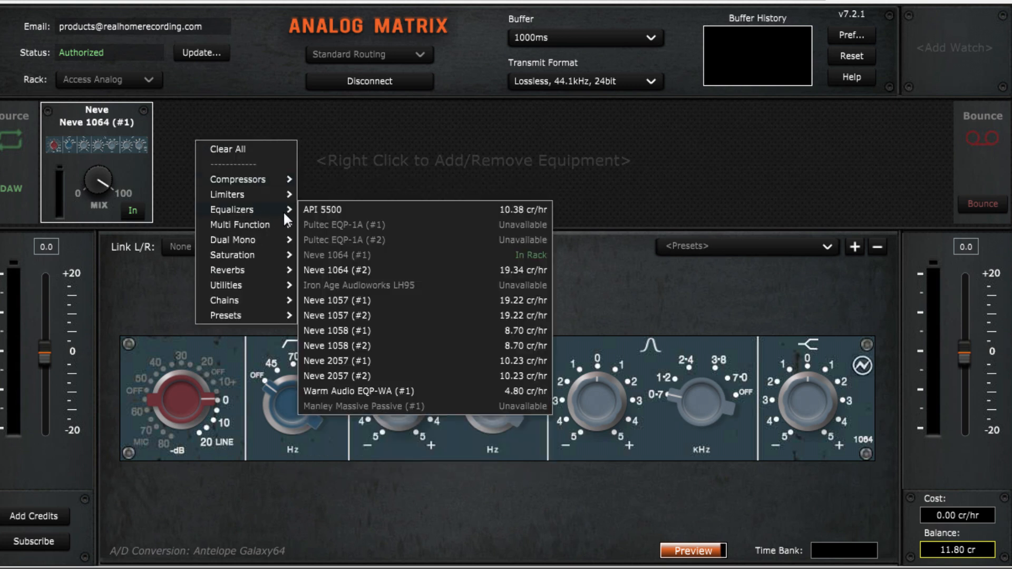
left_click(363, 300)
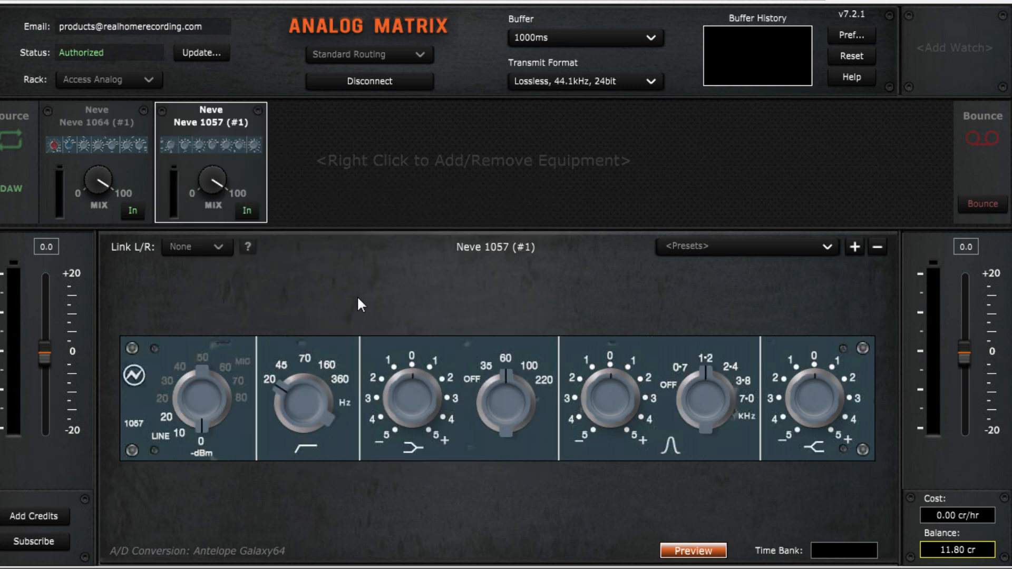
- Switch between the Neve 1064 and Neve 1057 to compare their controls, and remove both from the rack
left_click(76, 136)
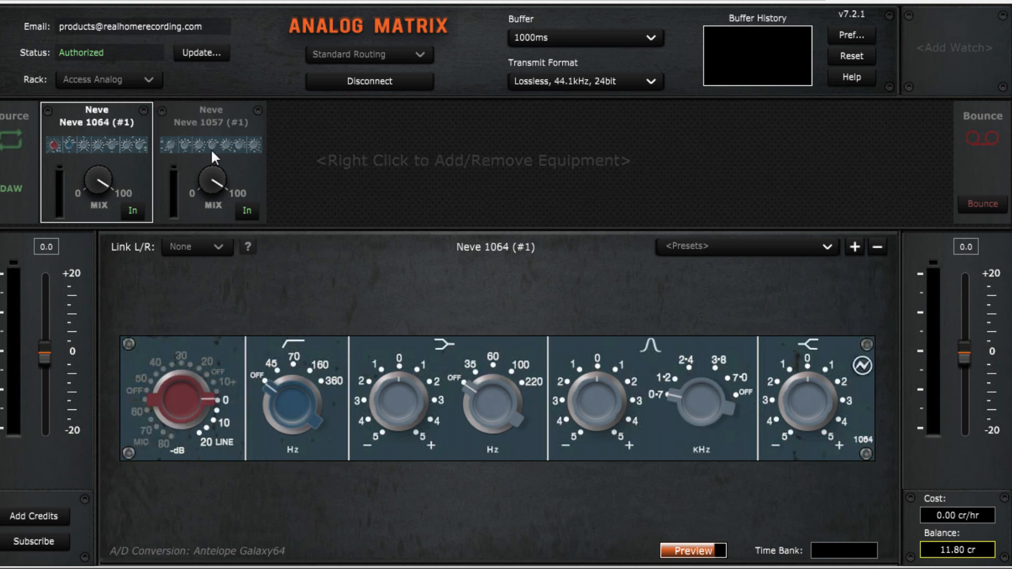
left_click(211, 148)
left_click(113, 146)
right_click(112, 143)
left_click(125, 152)
right_click(102, 143)
left_click(113, 149)
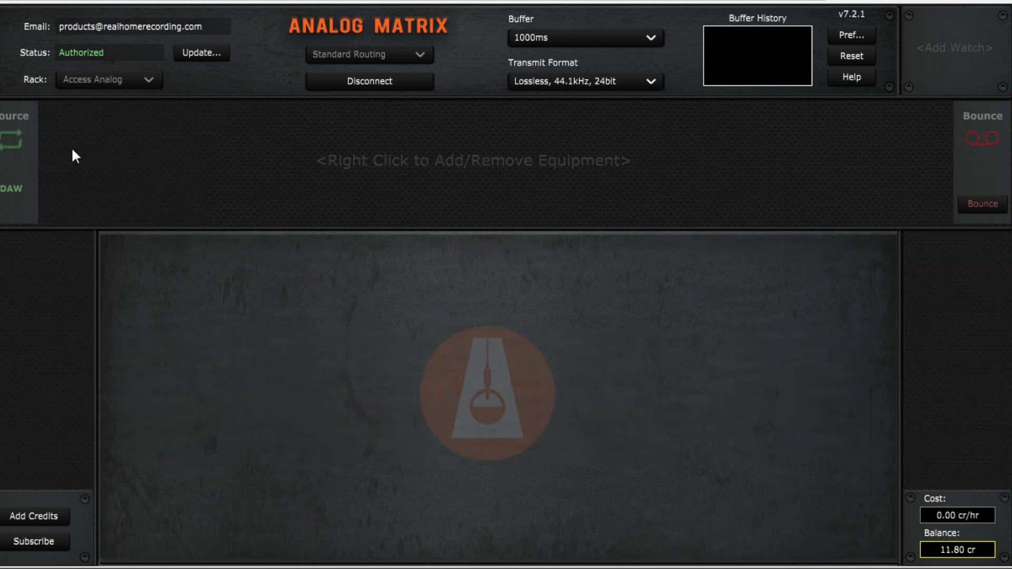
- Load the Neve 1058 (#1) equalizer into the rack to view its controls, and remove it
right_click(71, 146)
mouse_move(130, 217)
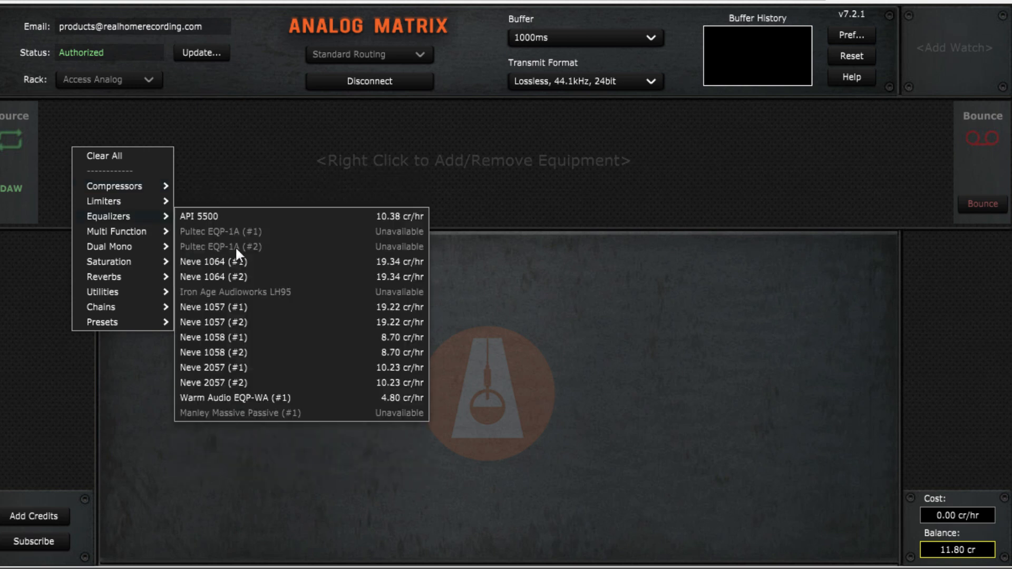
left_click(239, 340)
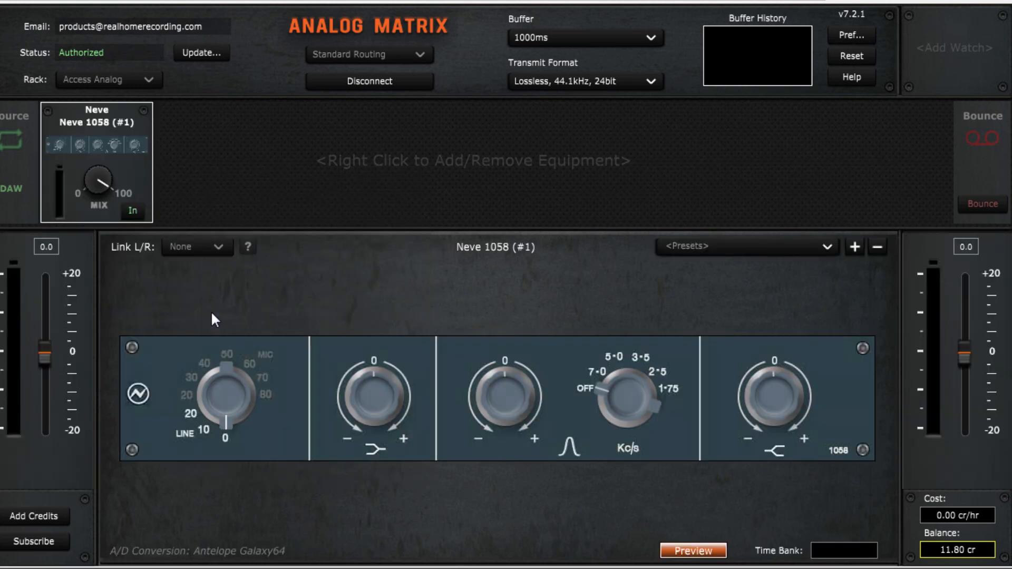
right_click(99, 145)
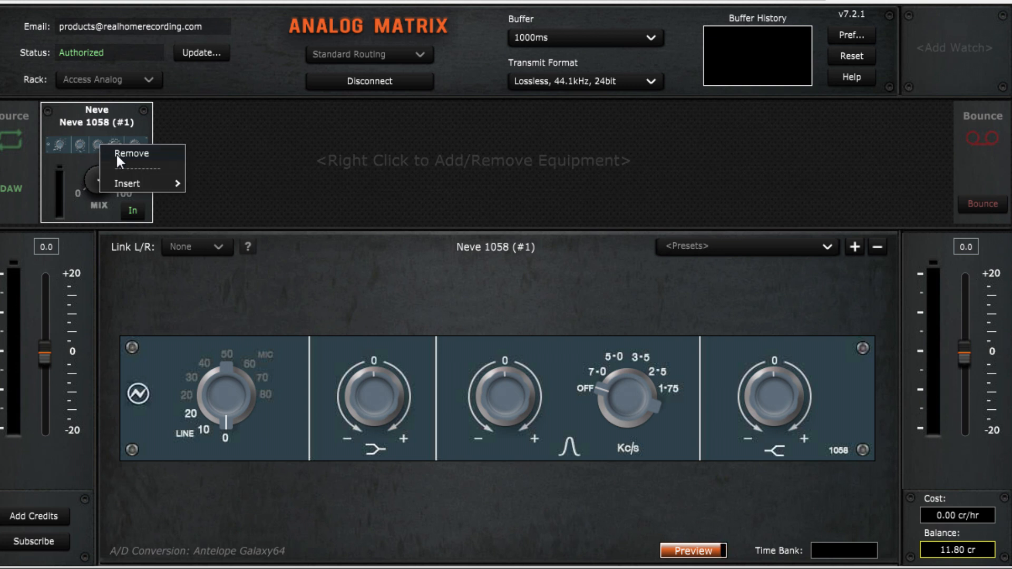
left_click(116, 153)
- Load the Neve 2057 (#1) equalizer into the rack to view its controls, and remove it
right_click(81, 153)
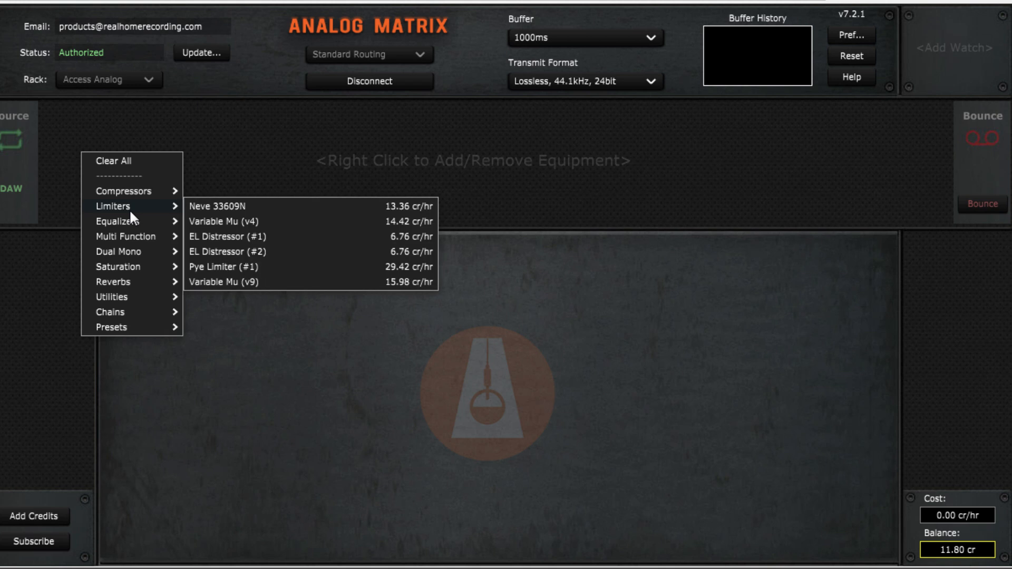
mouse_move(133, 220)
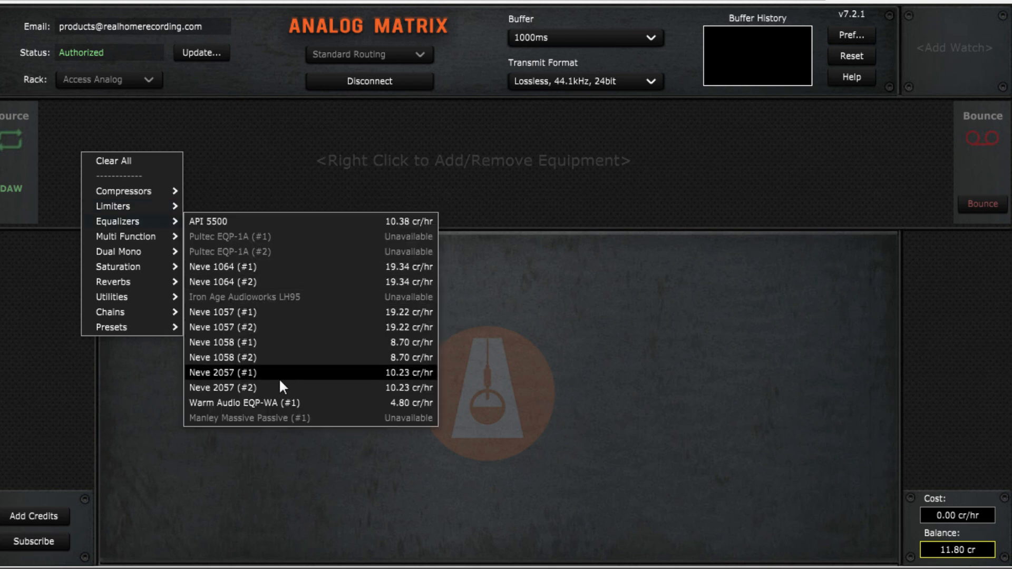
left_click(259, 373)
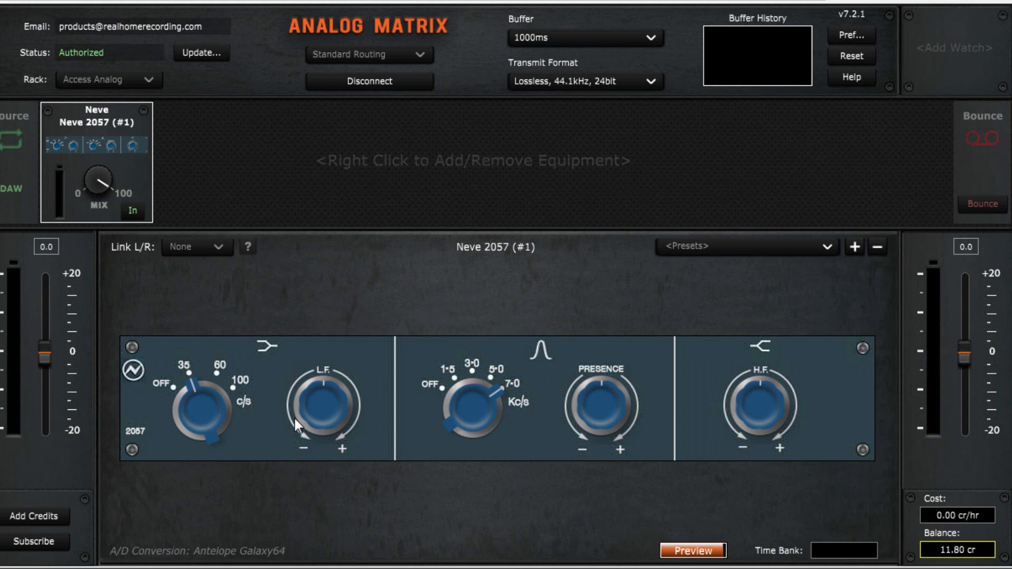
right_click(93, 141)
left_click(109, 150)
- Load the Warm Audio EQP-WA (#1) equalizer into the empty rack
right_click(81, 148)
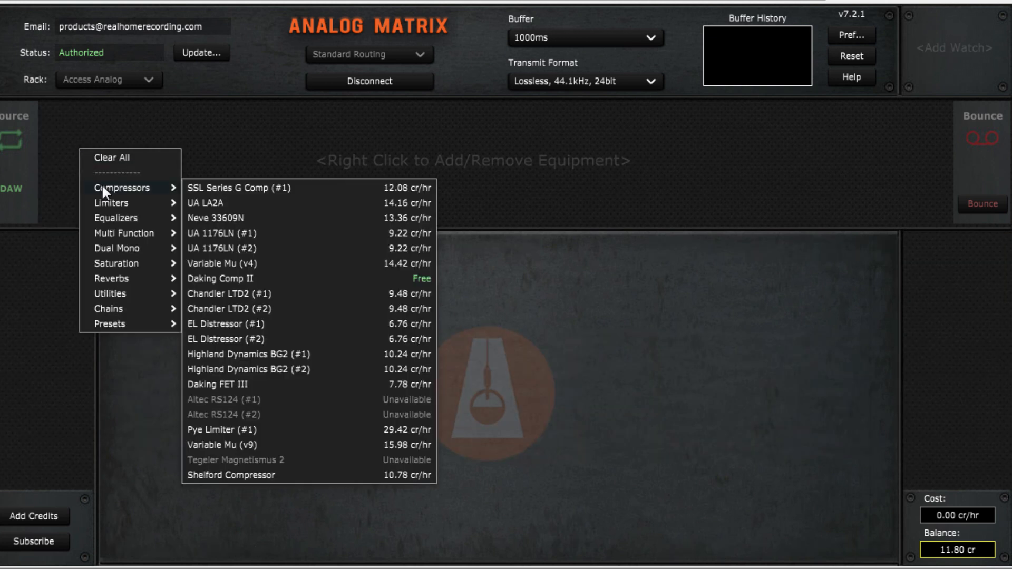
mouse_move(127, 218)
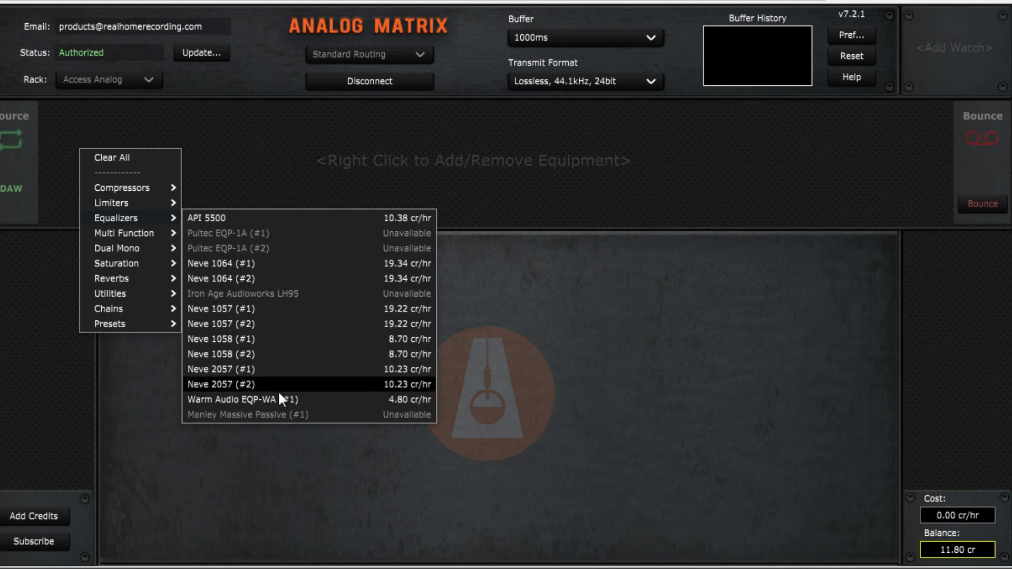
left_click(268, 399)
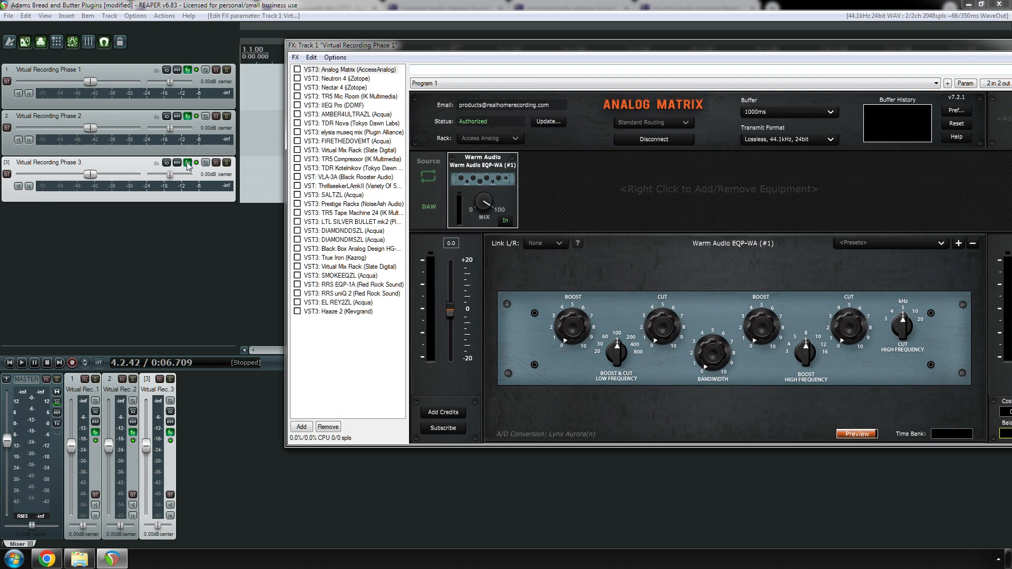
- Show the Warmy EP1A V2 plugin in Virtual Recording Phase 3's effects chain for comparison, and return to Virtual Recording Phase 1's chain
left_click(188, 162)
left_click(188, 163)
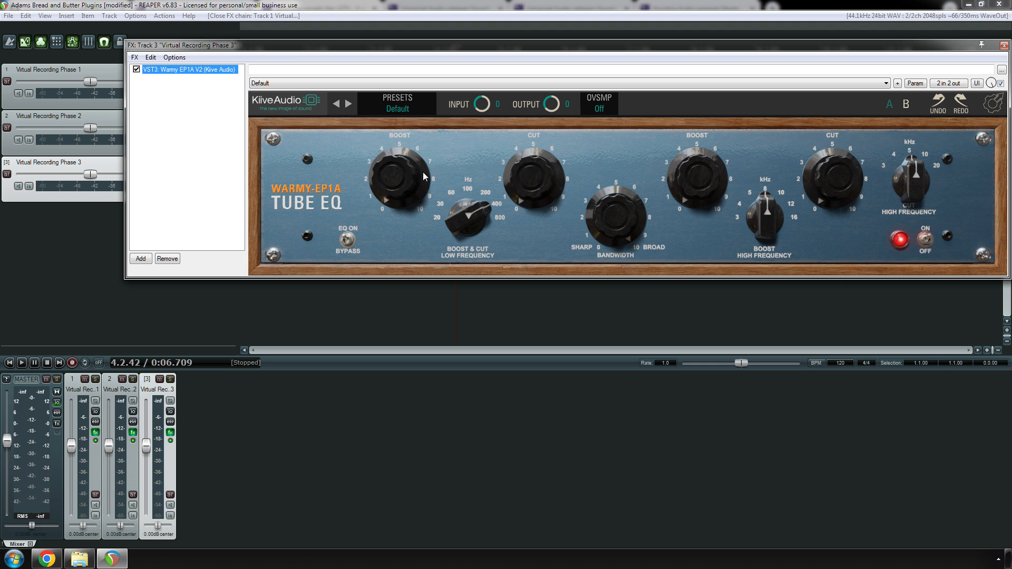
left_click_drag(460, 45, 420, 126)
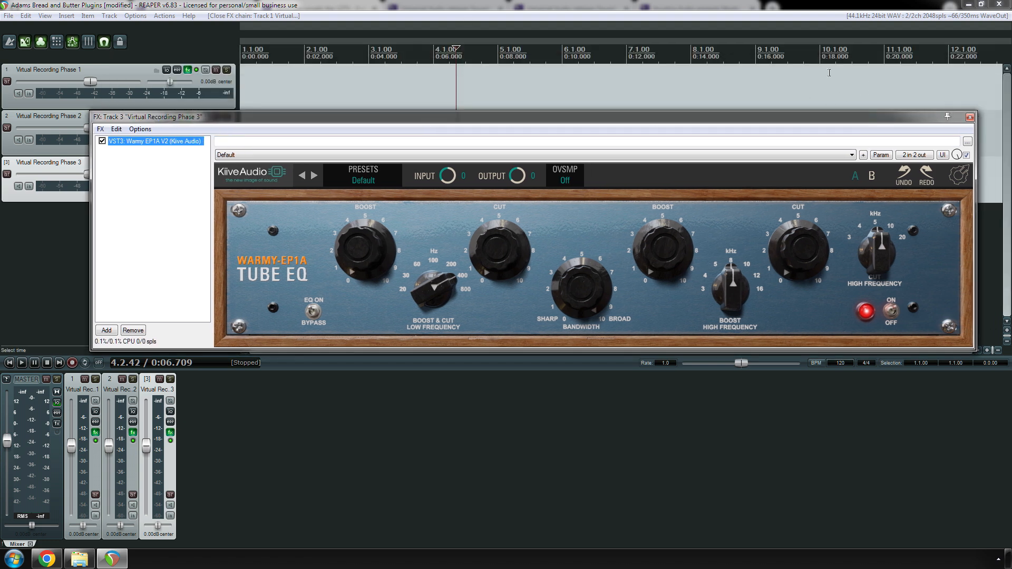
left_click(188, 69)
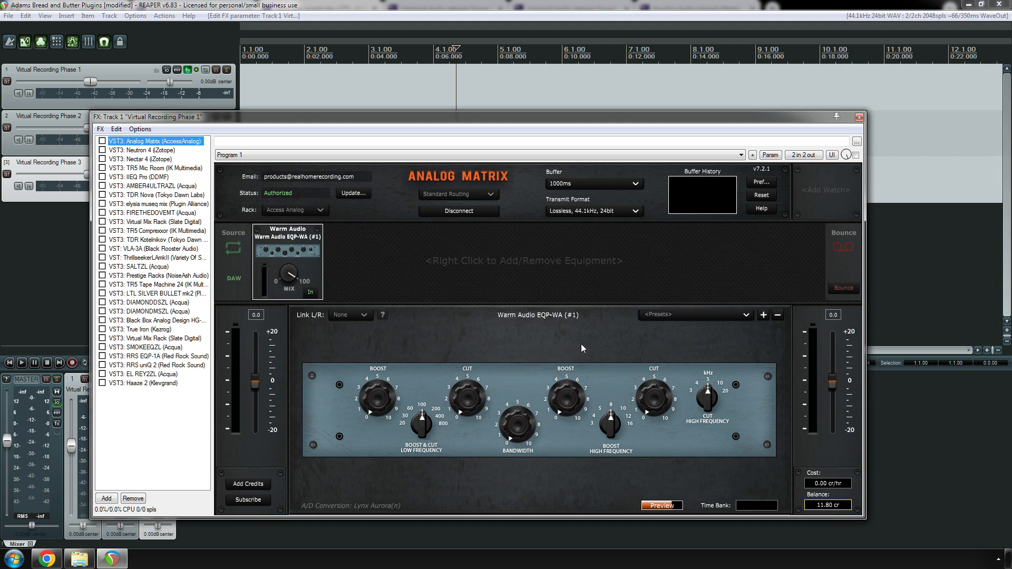
- Check the Warm Audio EQP-WA's presets, try its low-frequency selector, and remove the unit from the rack
left_click(670, 312)
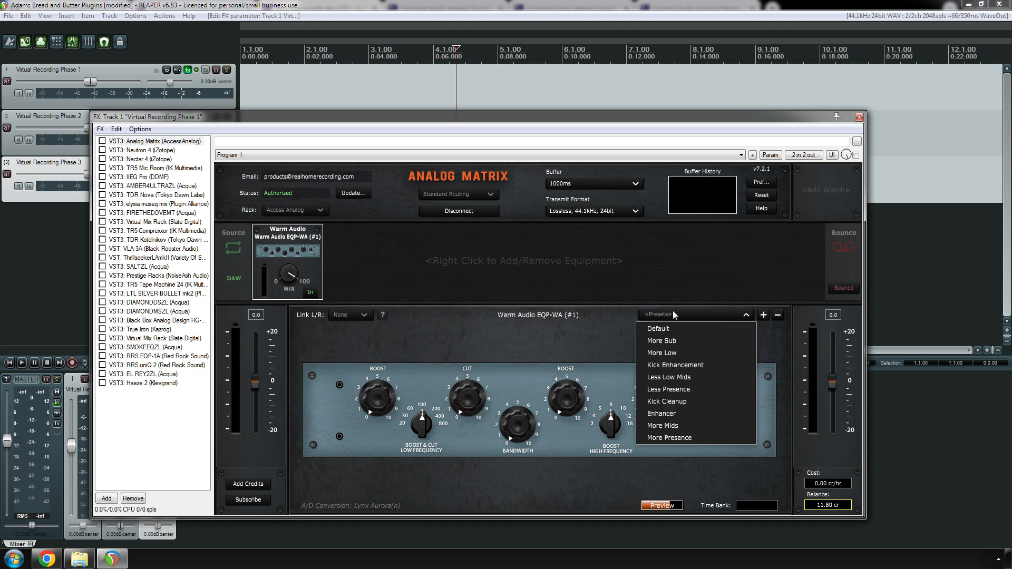
left_click(673, 314)
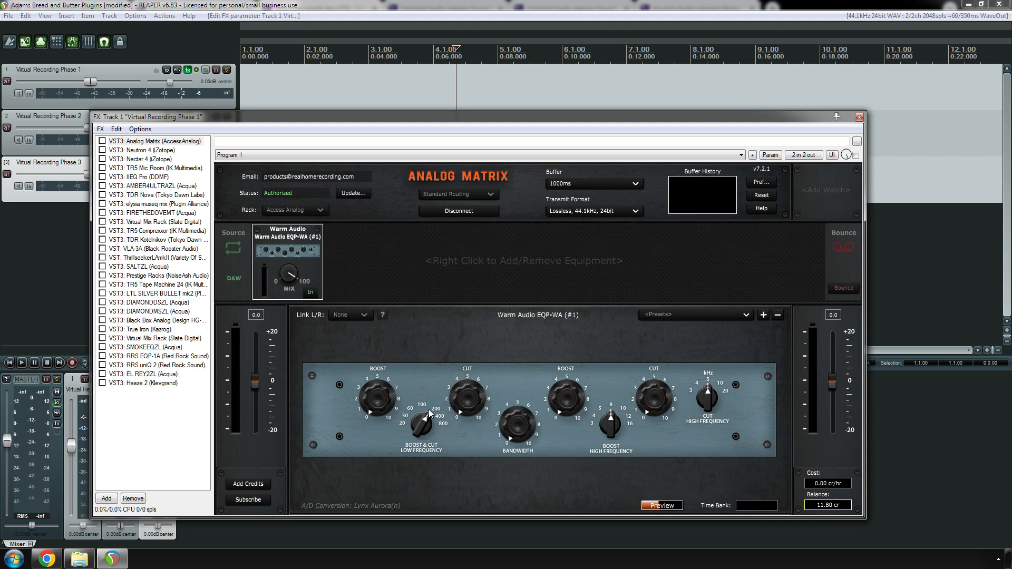
left_click_drag(428, 409, 432, 365)
right_click(285, 249)
left_click(285, 258)
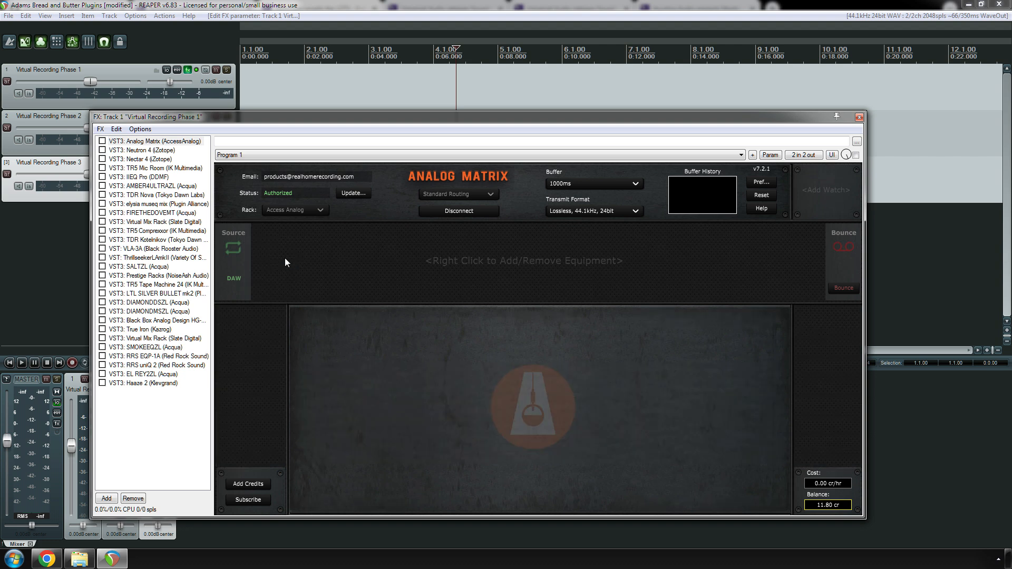
- Load the Master Buss Processor (#2) from the multi-function equipment into the empty rack
right_click(269, 248)
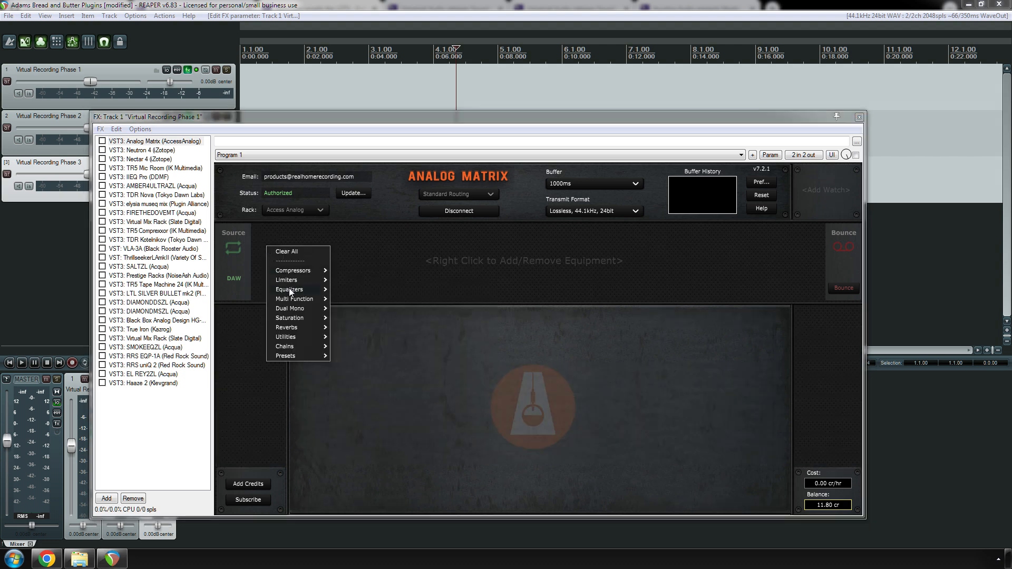
mouse_move(289, 291)
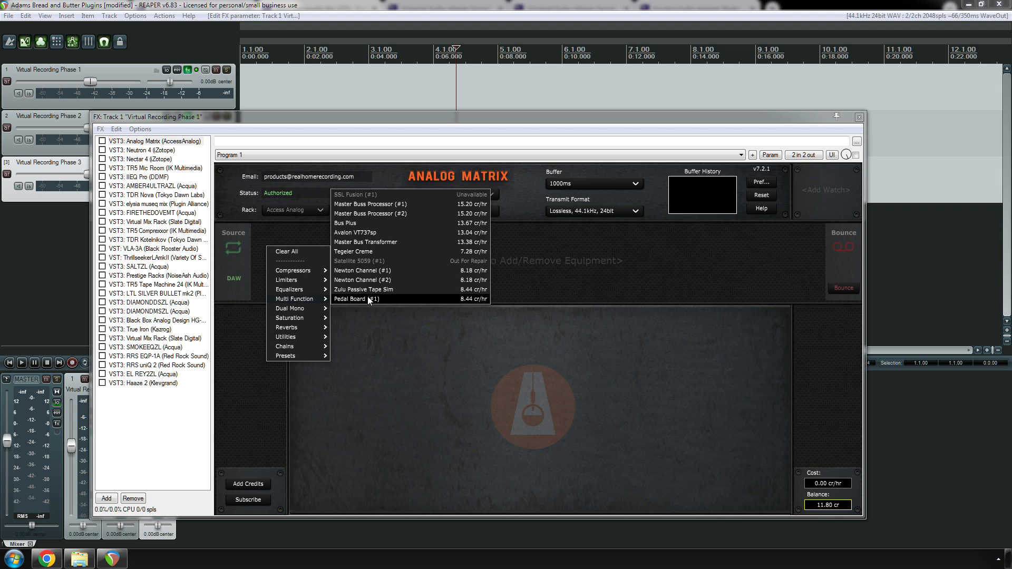
left_click(394, 214)
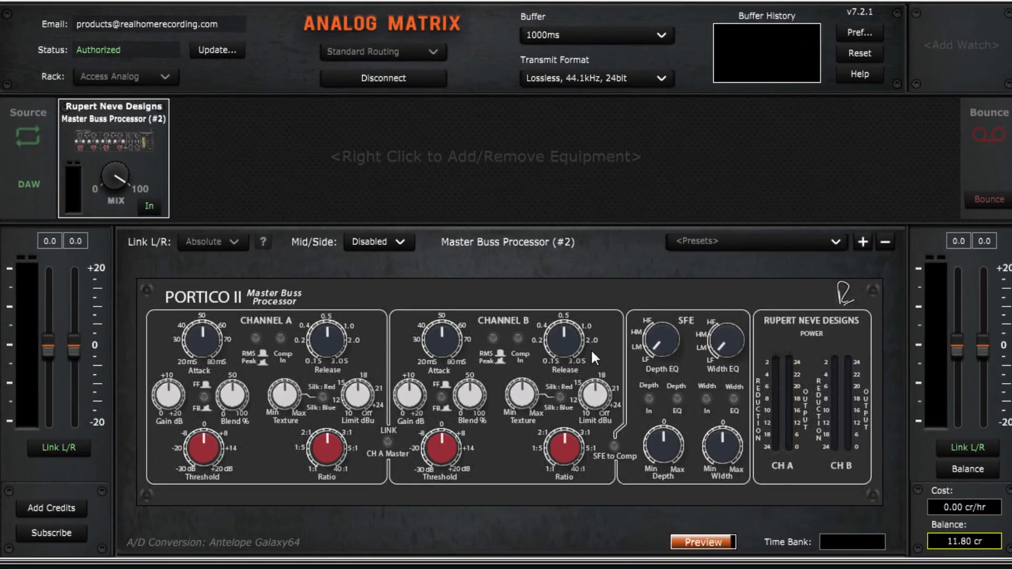
- Review the Master Buss Processor's presets and remove the unit from the rack
left_click(730, 243)
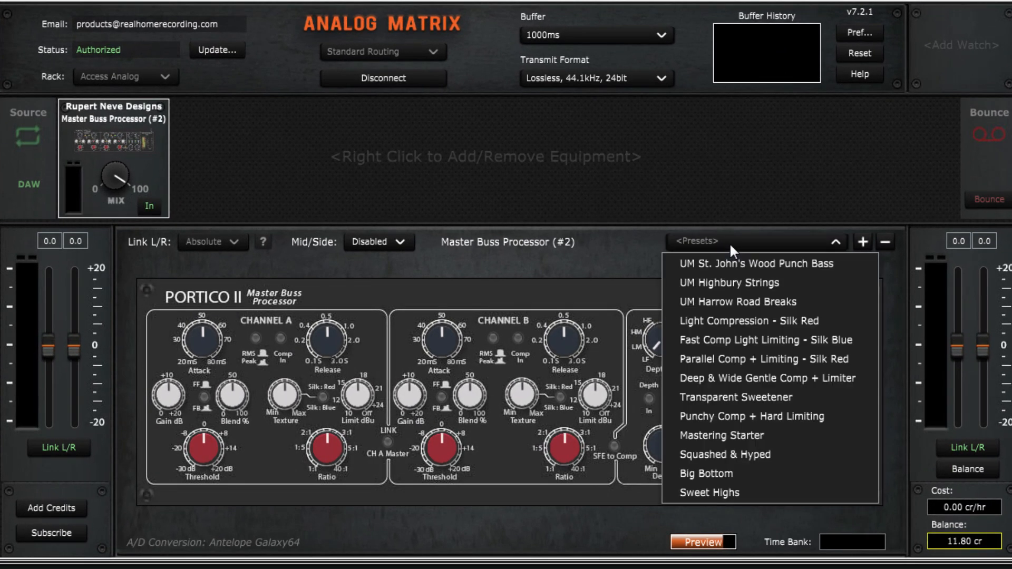
left_click(729, 243)
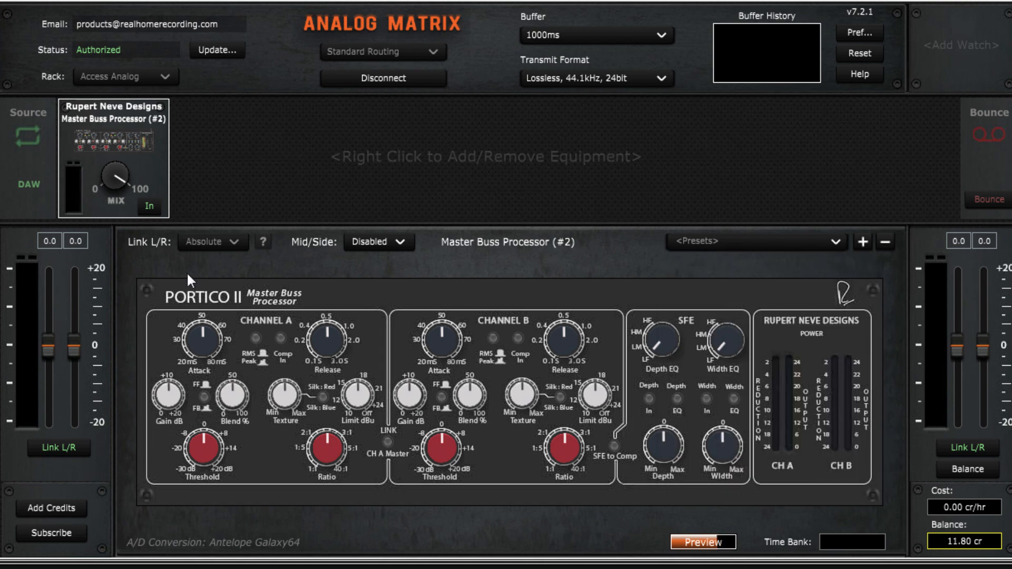
left_click(735, 242)
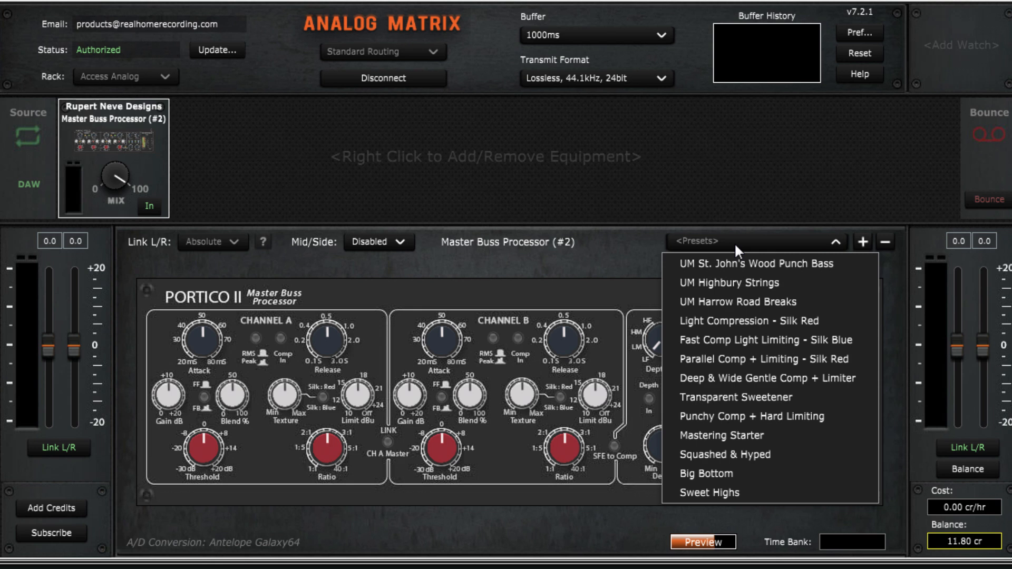
left_click(734, 242)
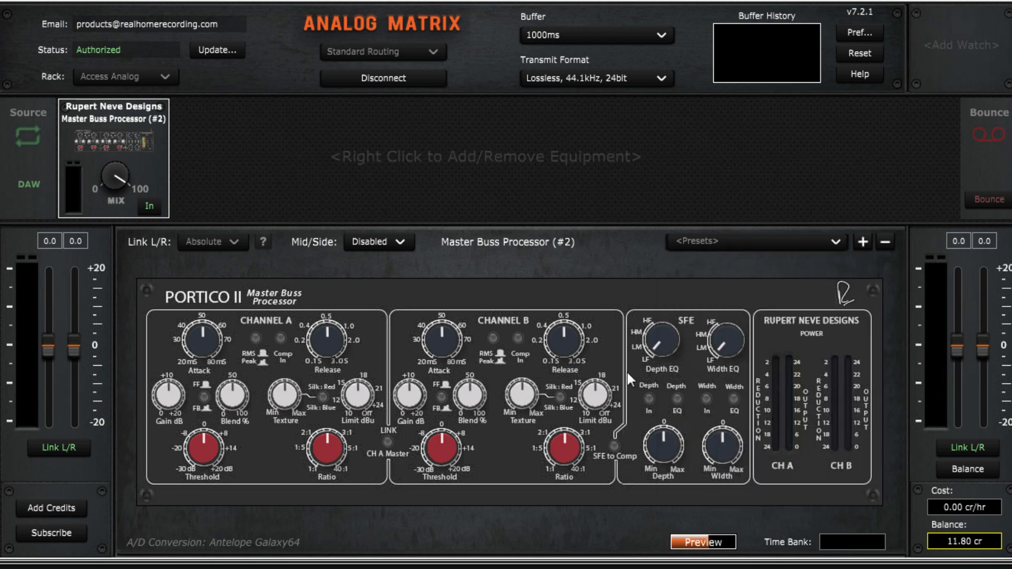
left_click(732, 243)
left_click(732, 244)
right_click(115, 147)
left_click(128, 154)
- Load the Bus Plus from the multi-function equipment into the empty rack
right_click(116, 153)
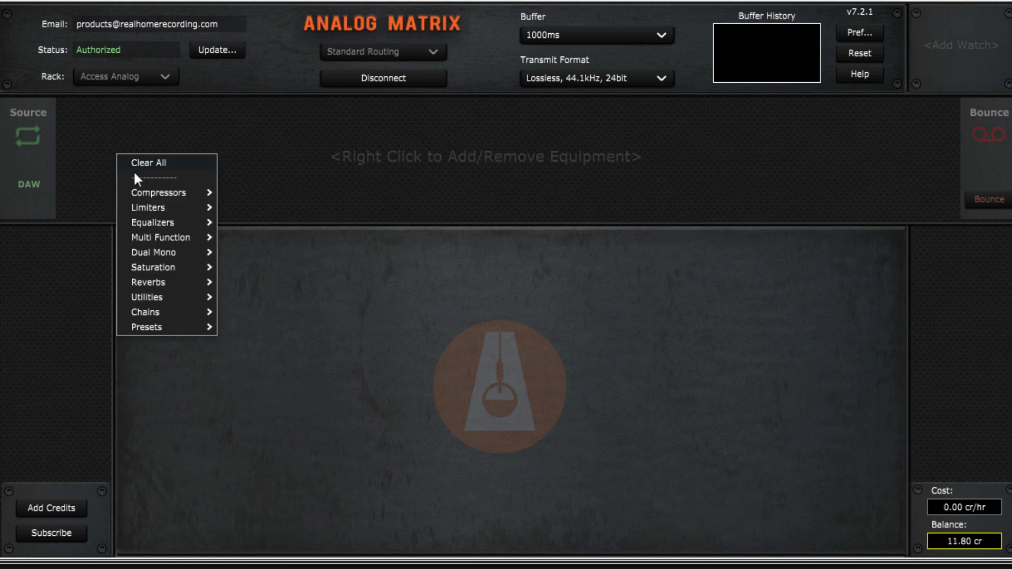
mouse_move(162, 226)
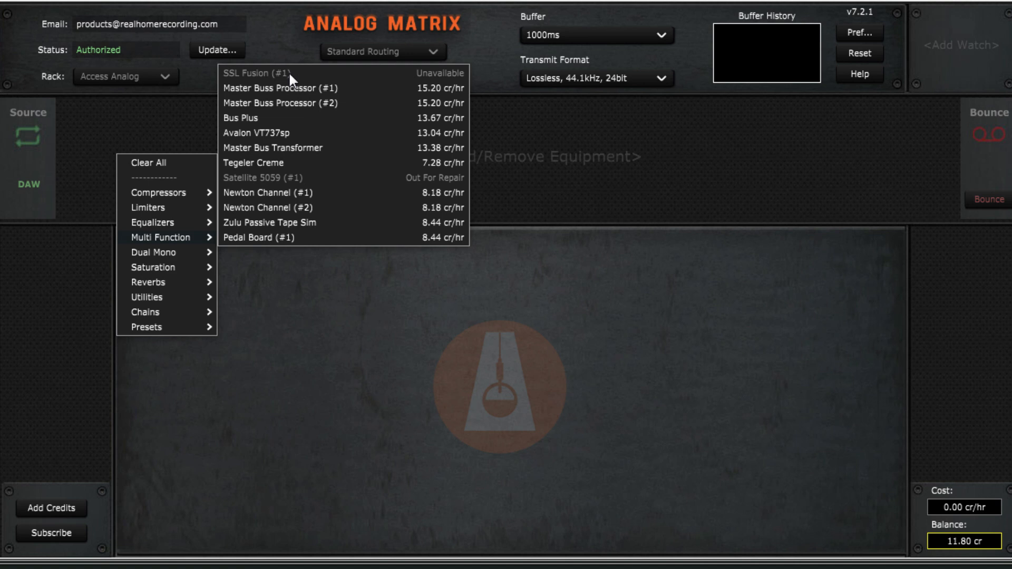
left_click(283, 119)
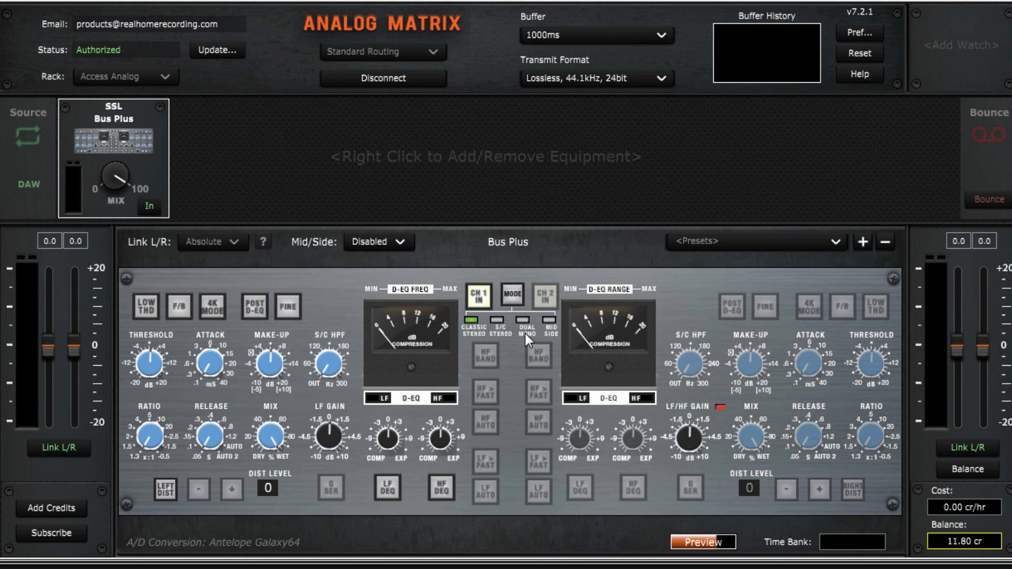
- Add the SSL Series G Comp (#1) after the Bus Plus for comparison, and remove it from the rack
right_click(222, 158)
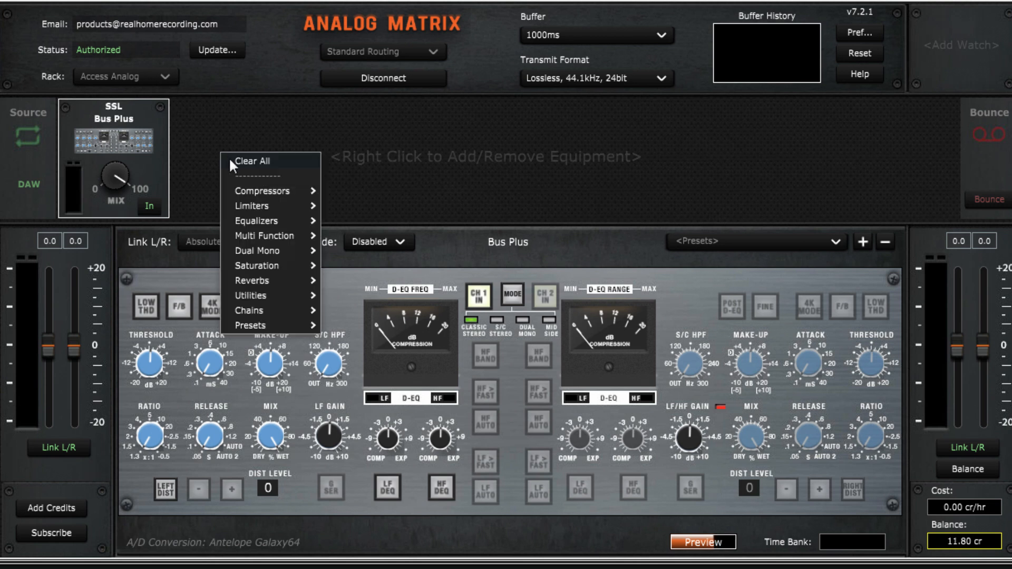
mouse_move(245, 187)
left_click(350, 61)
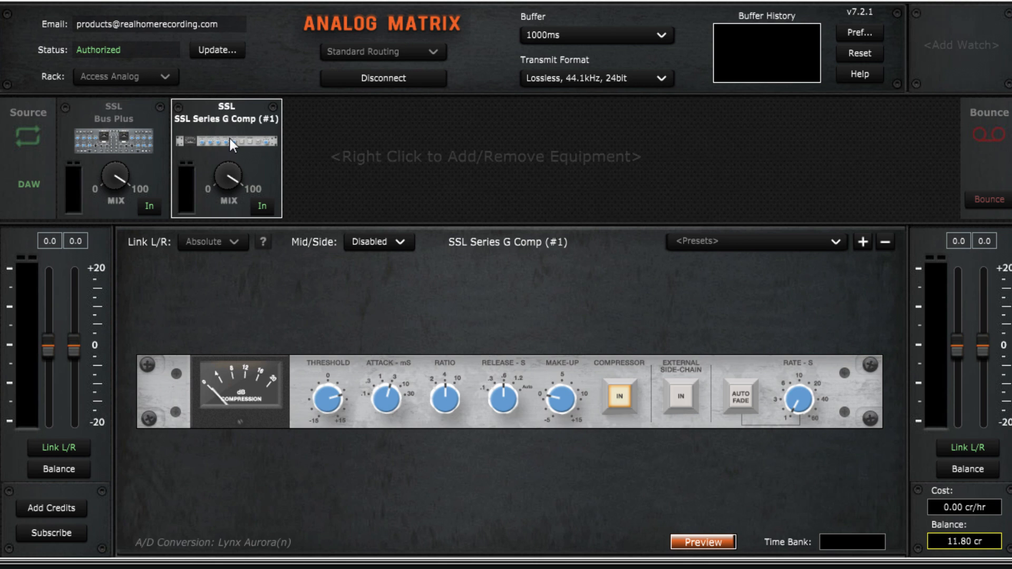
right_click(230, 115)
left_click(242, 125)
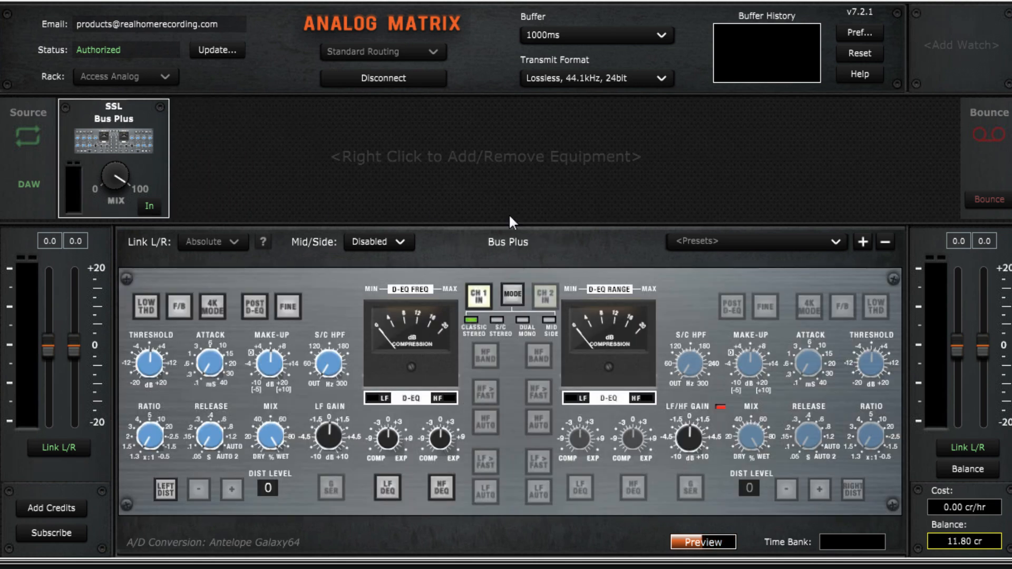
- Check the Bus Plus presets and replace the unit in the rack with the Avalon VT737sp
left_click(770, 247)
left_click(770, 238)
right_click(120, 143)
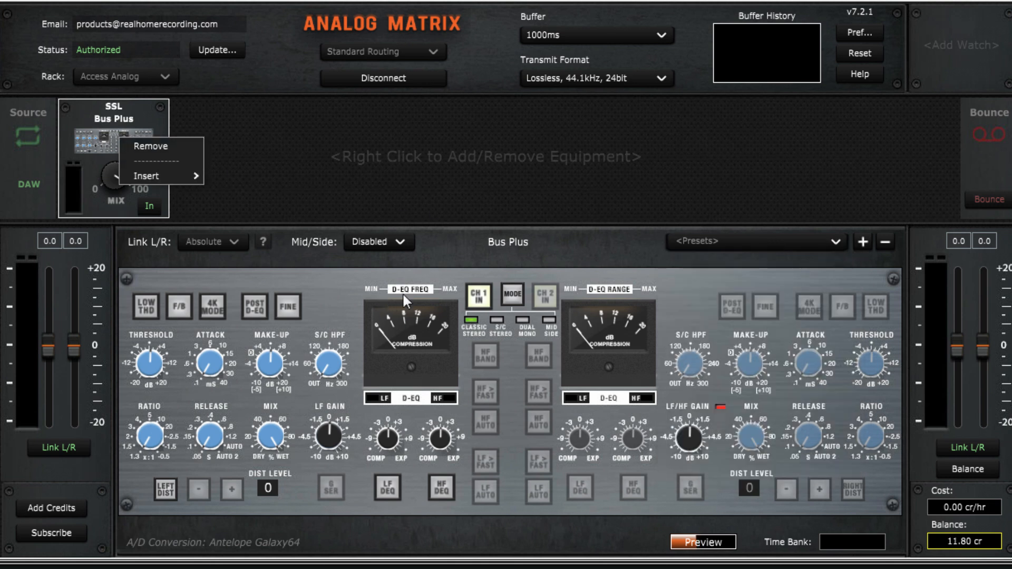
left_click(156, 147)
right_click(112, 154)
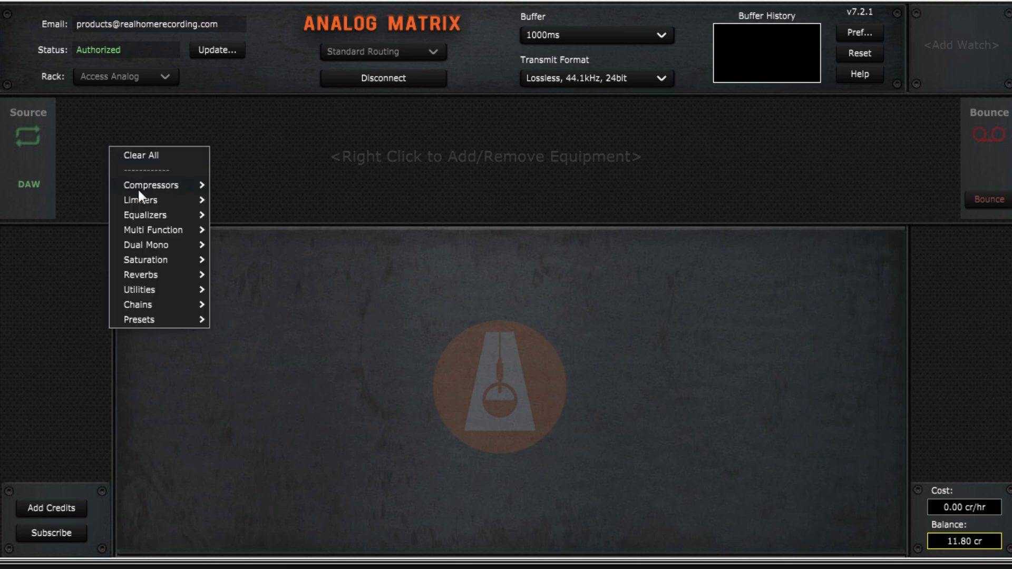
left_click(247, 120)
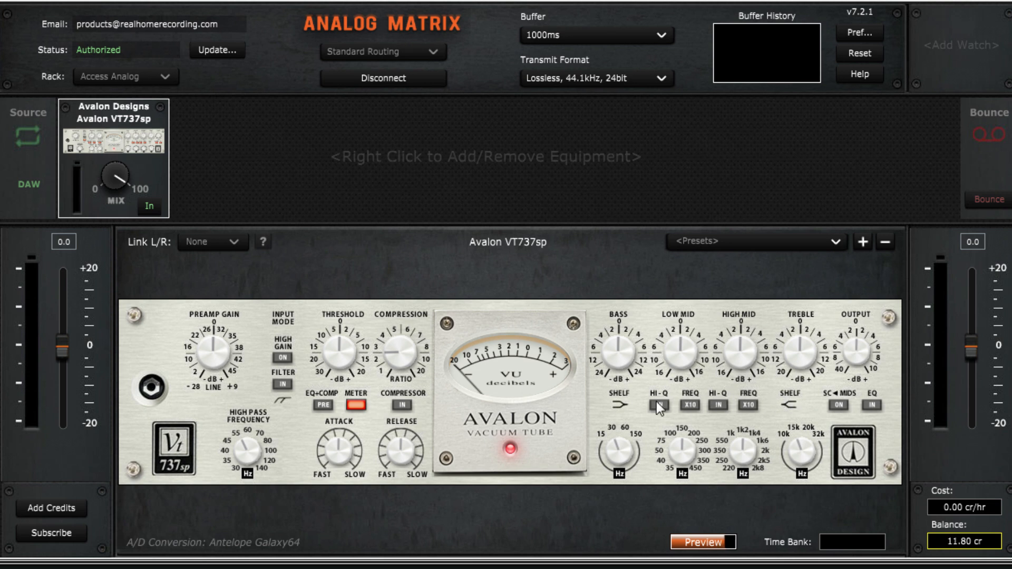
- Review the Avalon VT737sp's presets and remove the unit from the rack
left_click(725, 240)
left_click(726, 240)
left_click(710, 242)
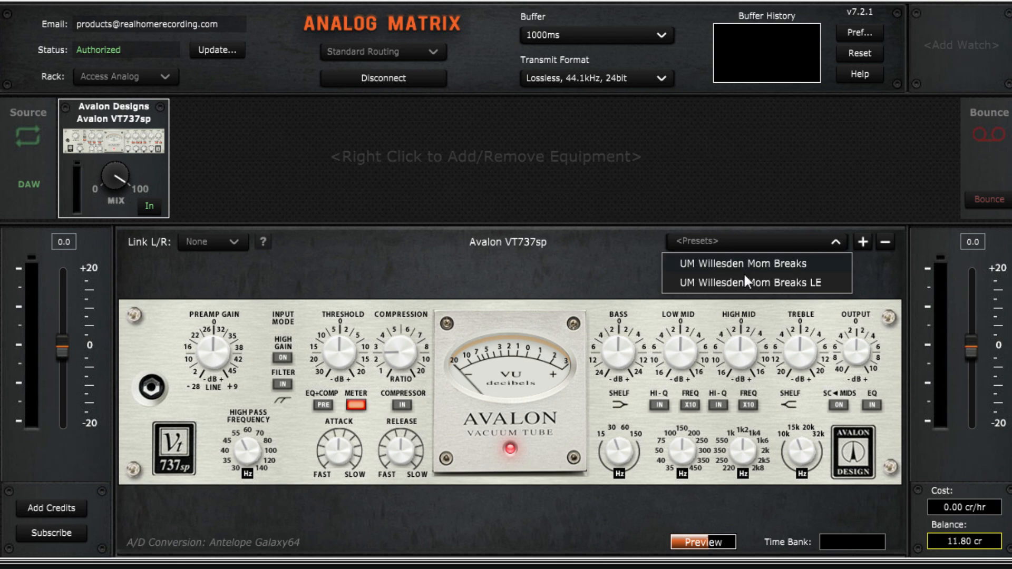
left_click(737, 238)
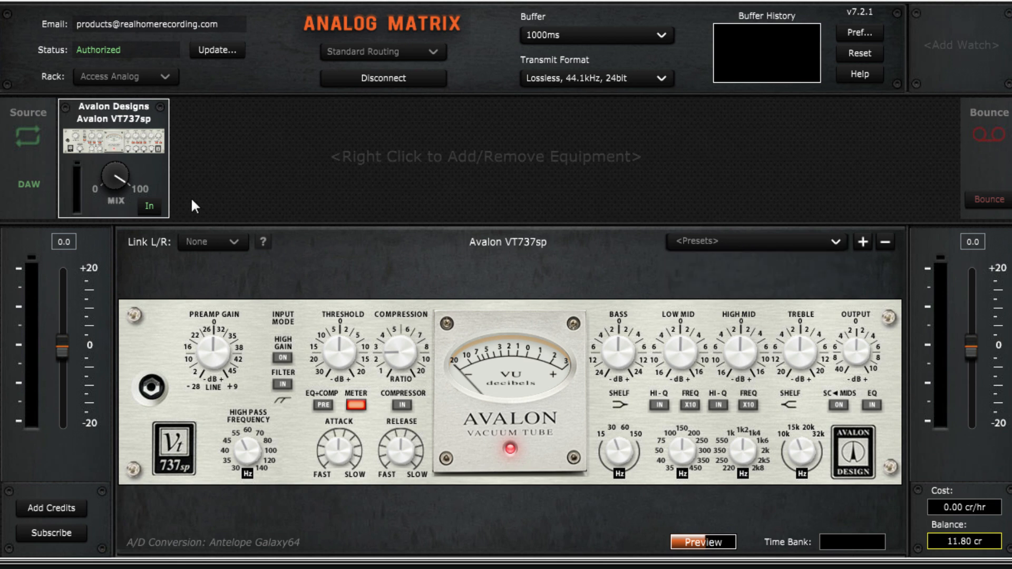
right_click(109, 137)
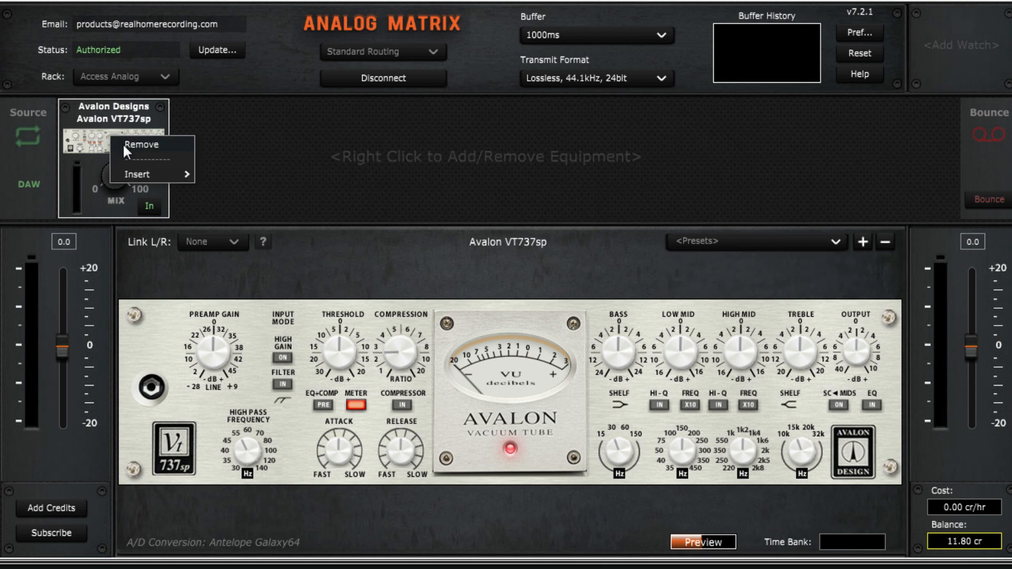
left_click(126, 145)
- Load the Master Bus Transformer from the multi-function equipment into the empty rack
right_click(106, 143)
mouse_move(147, 226)
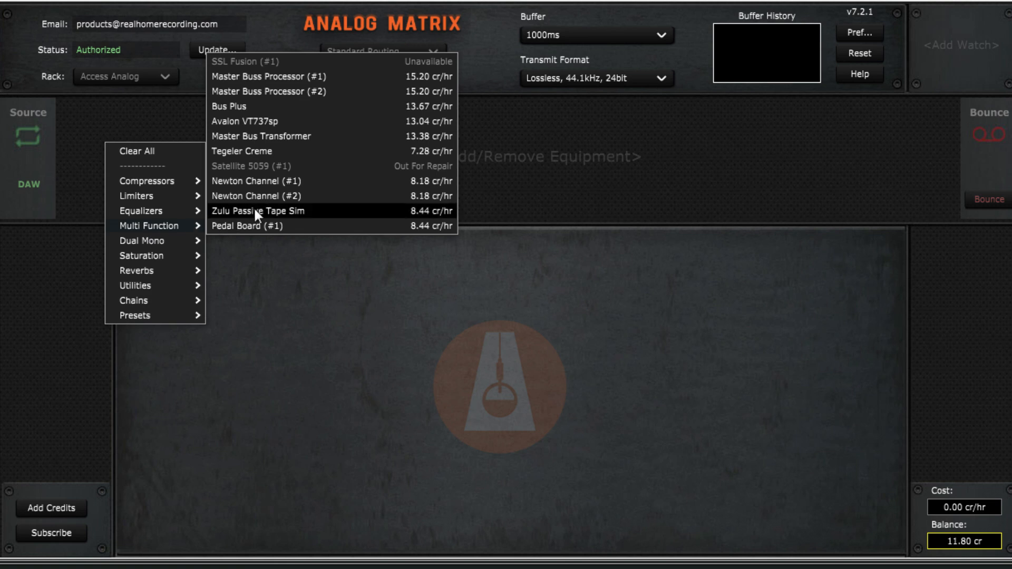
left_click(274, 138)
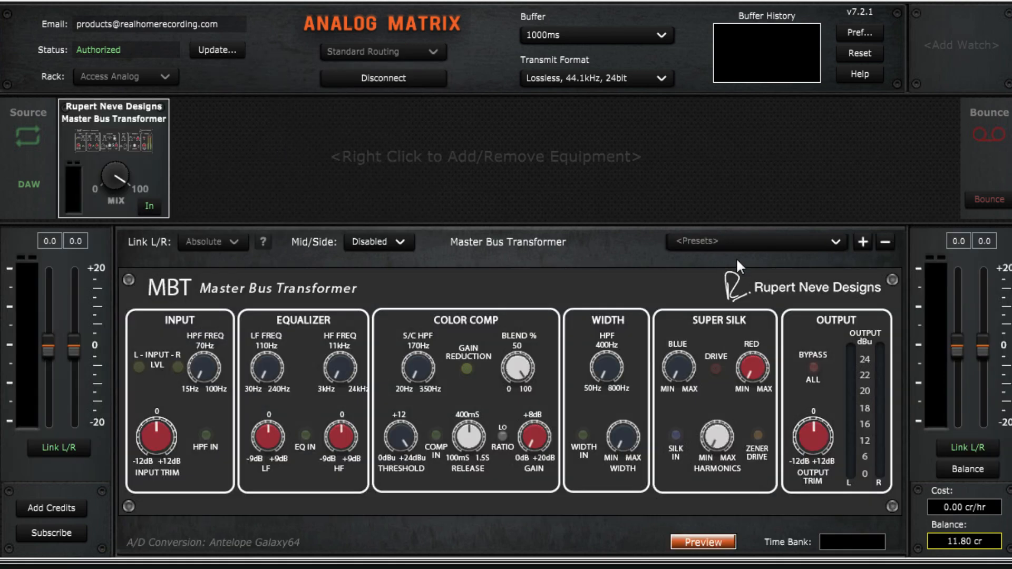
- Look through the Master Bus Transformer's presets and remove the unit from the rack
left_click(751, 245)
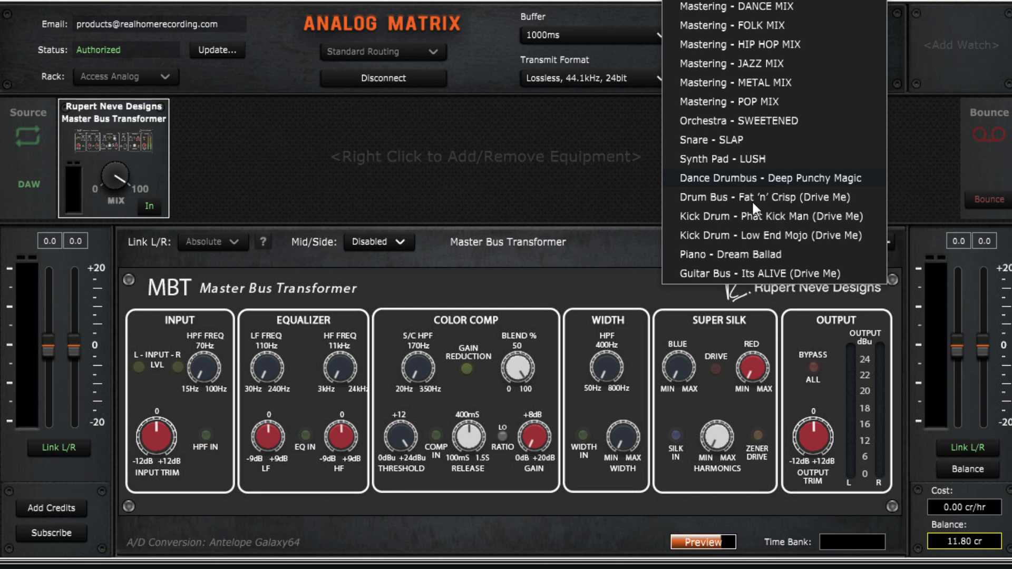
left_click(578, 264)
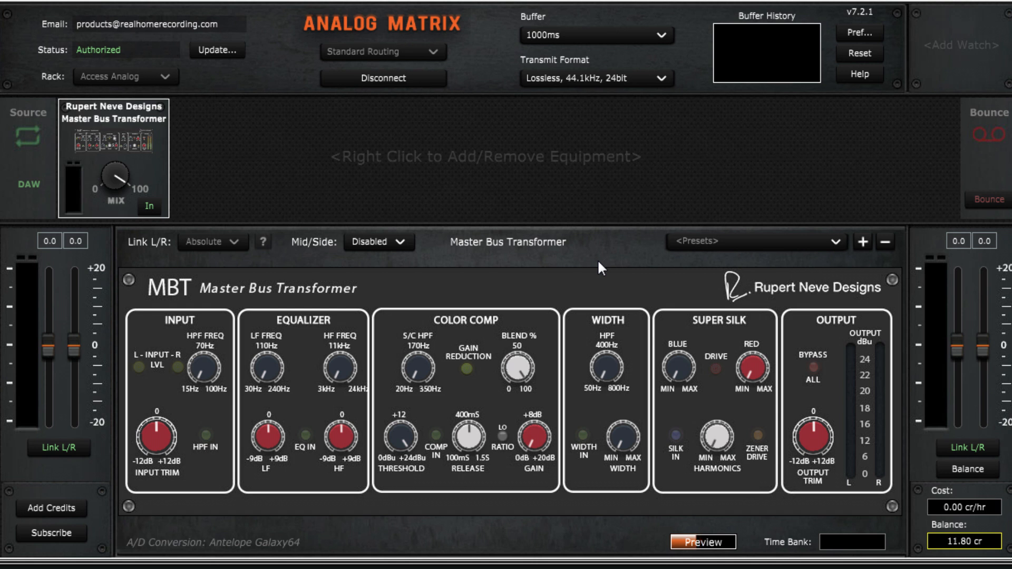
right_click(113, 131)
left_click(128, 141)
- Load the Tegeler Creme from the multi-function equipment and show its presets
right_click(111, 144)
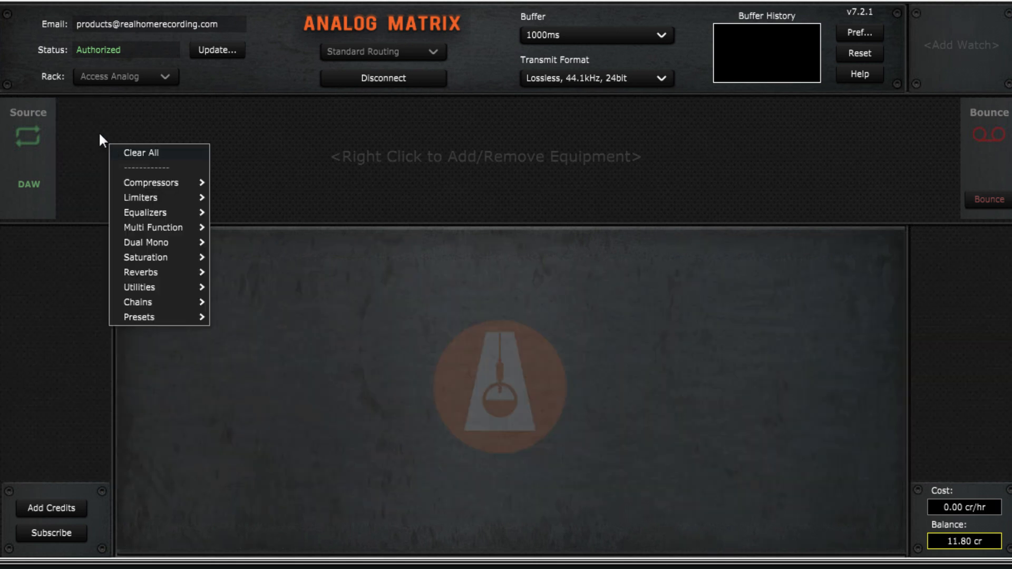
left_click(86, 120)
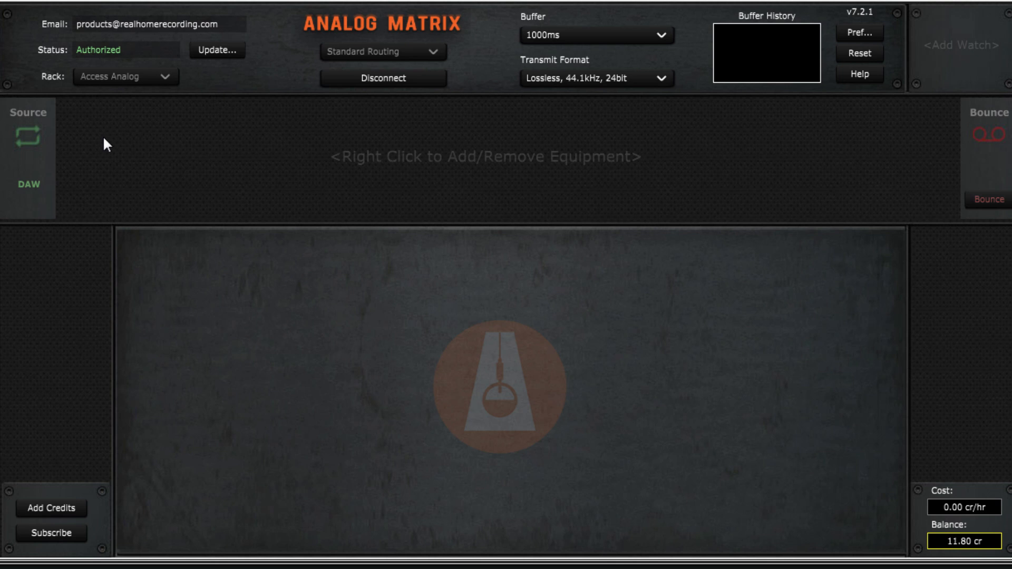
right_click(105, 138)
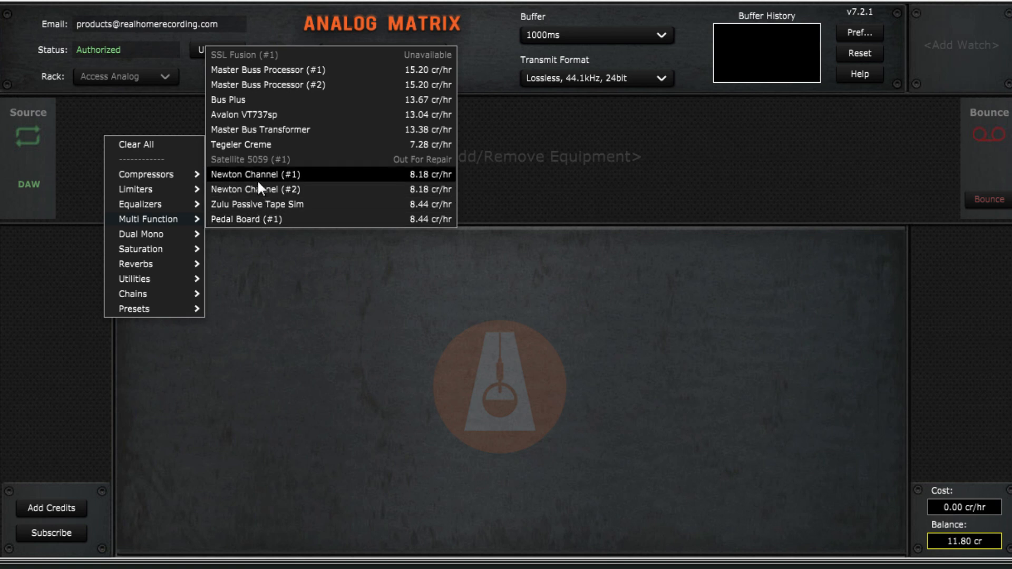
left_click(264, 144)
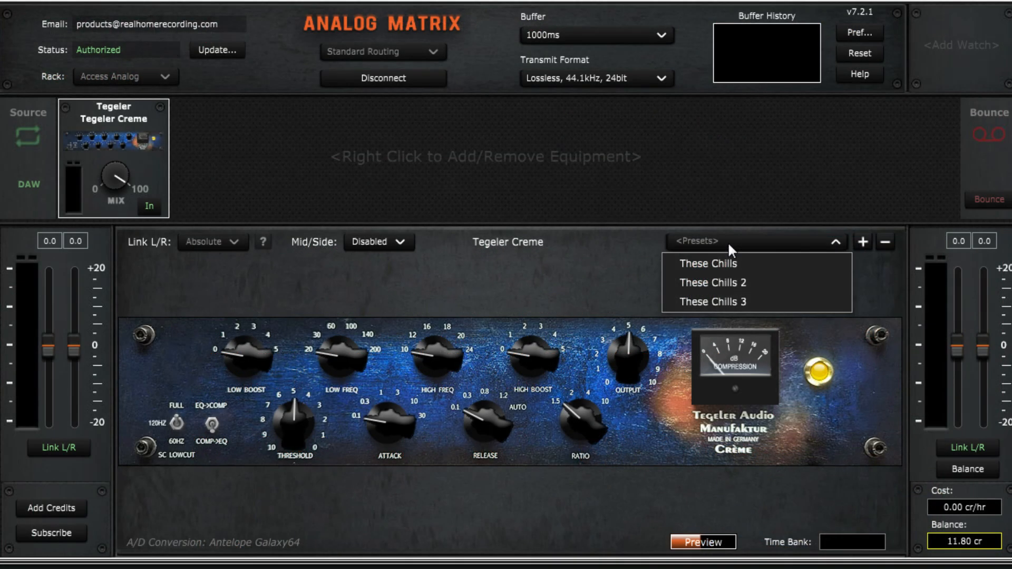
- Close the Tegeler Creme's presets without choosing one and remove the unit from the rack
left_click(727, 241)
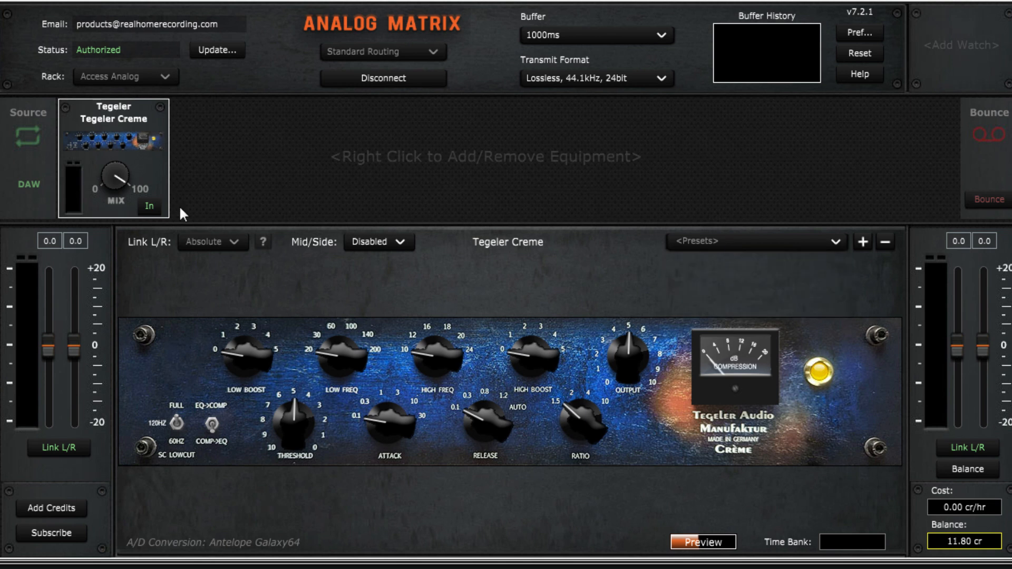
right_click(106, 143)
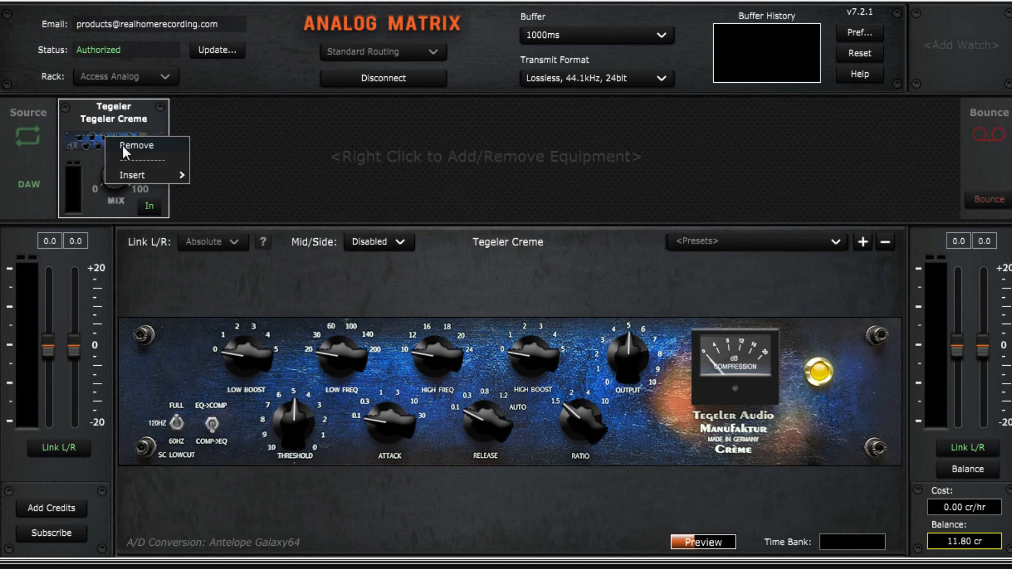
left_click(122, 143)
- Examine the available equalizers and multi-function units, and show the audio source settings
right_click(99, 144)
mouse_move(143, 210)
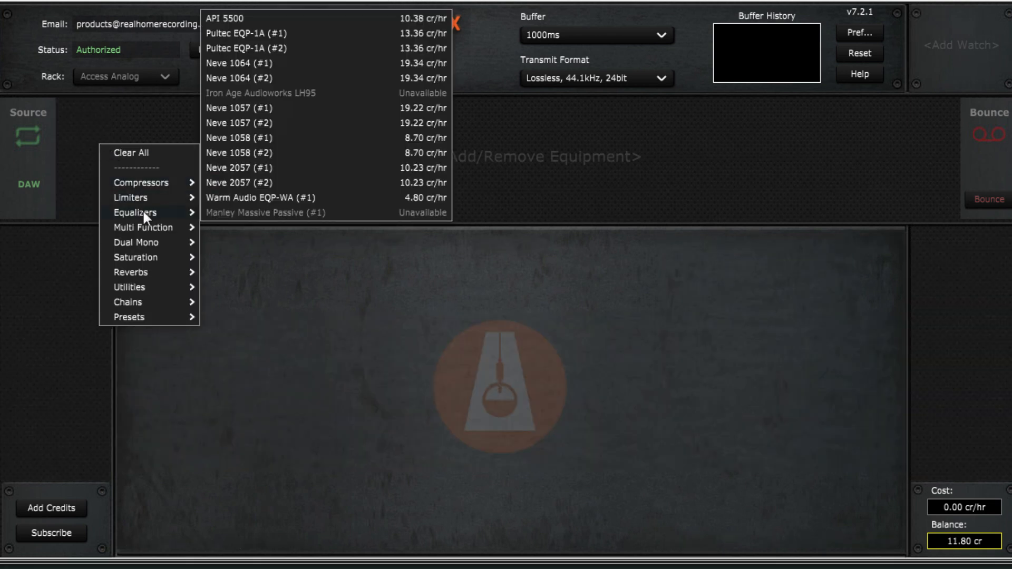
mouse_move(152, 227)
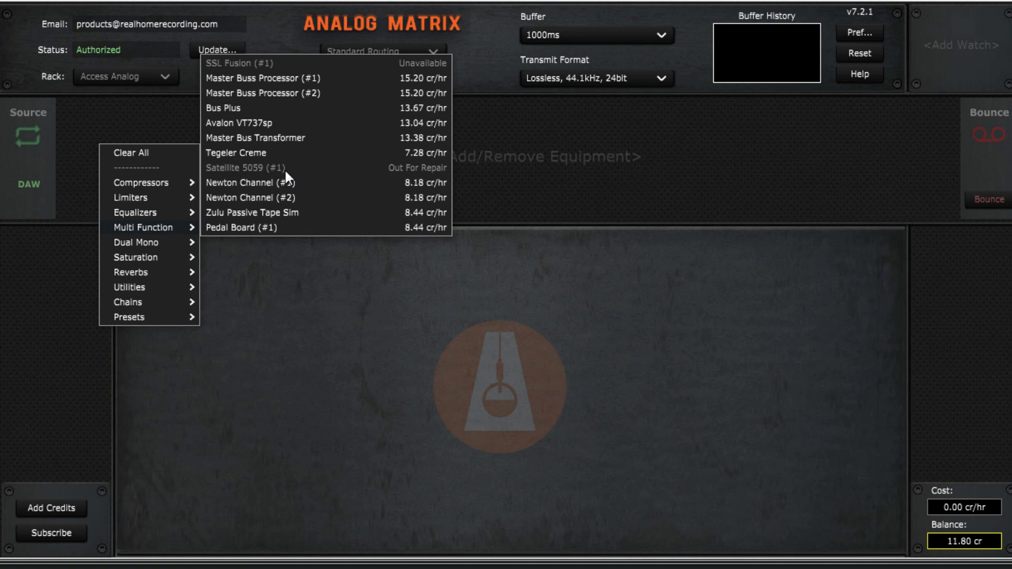
left_click(624, 187)
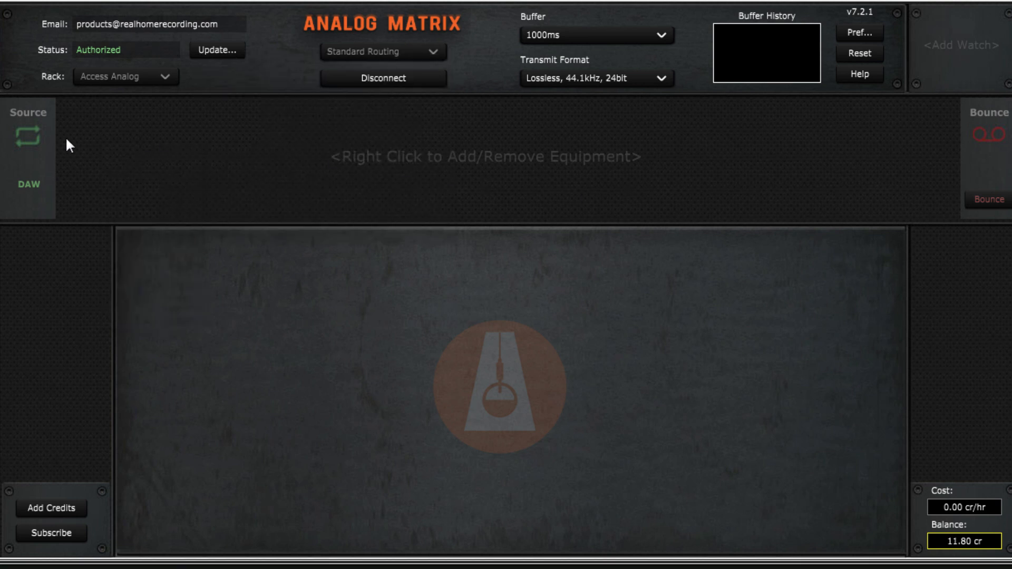
left_click(24, 118)
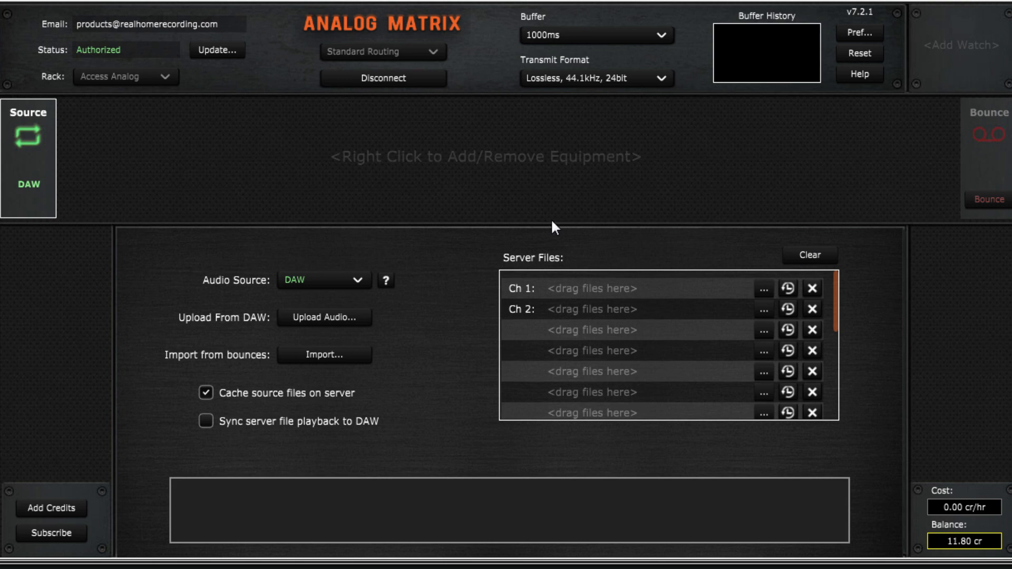
- Load the Newton Channel (#2) from the multi-function equipment into the rack
right_click(156, 140)
mouse_move(186, 182)
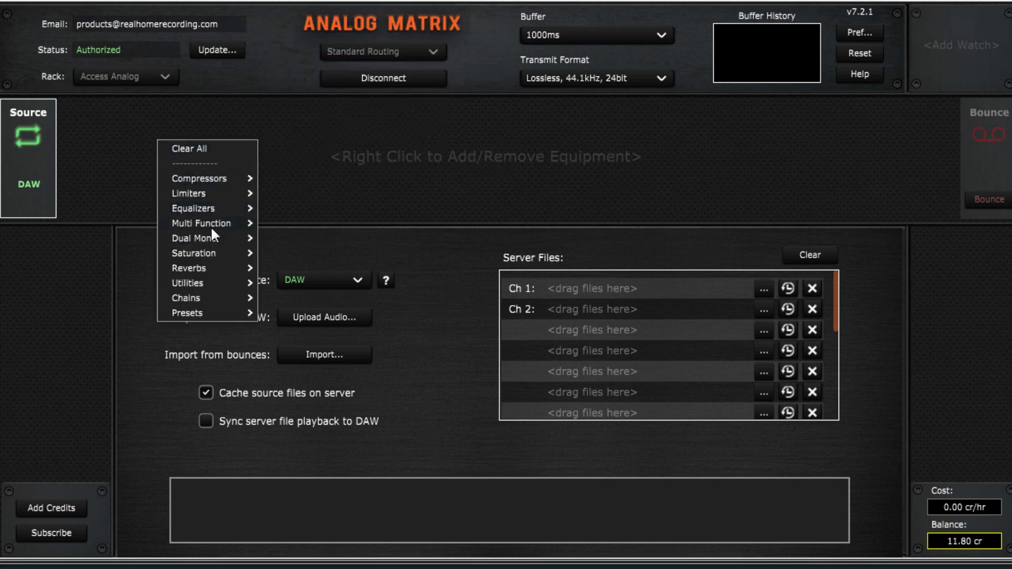
mouse_move(210, 229)
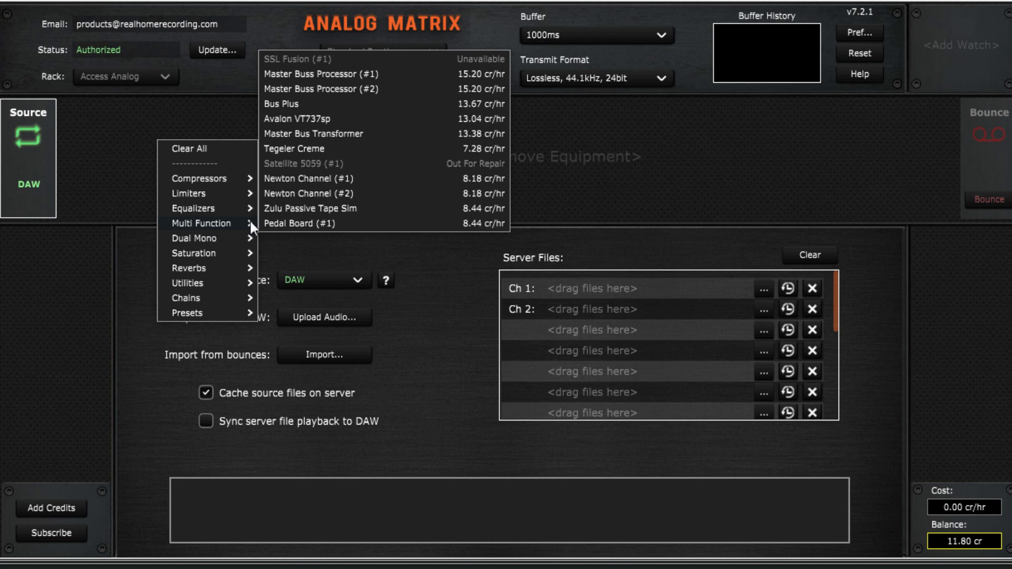
left_click(323, 196)
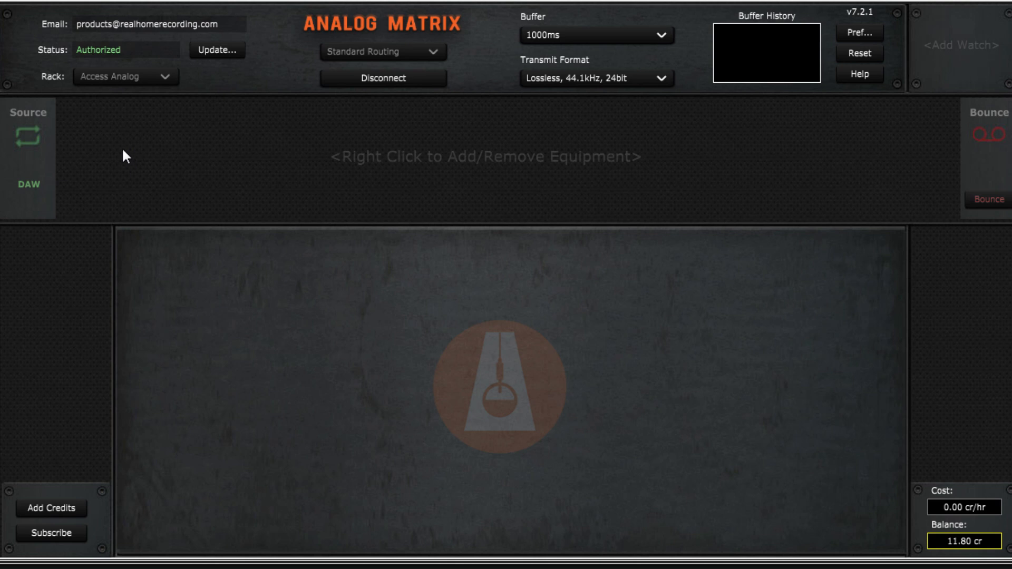
- Load the Zulu Passive Tape Sim from the multi-function equipment into the empty rack
right_click(120, 157)
mouse_move(154, 222)
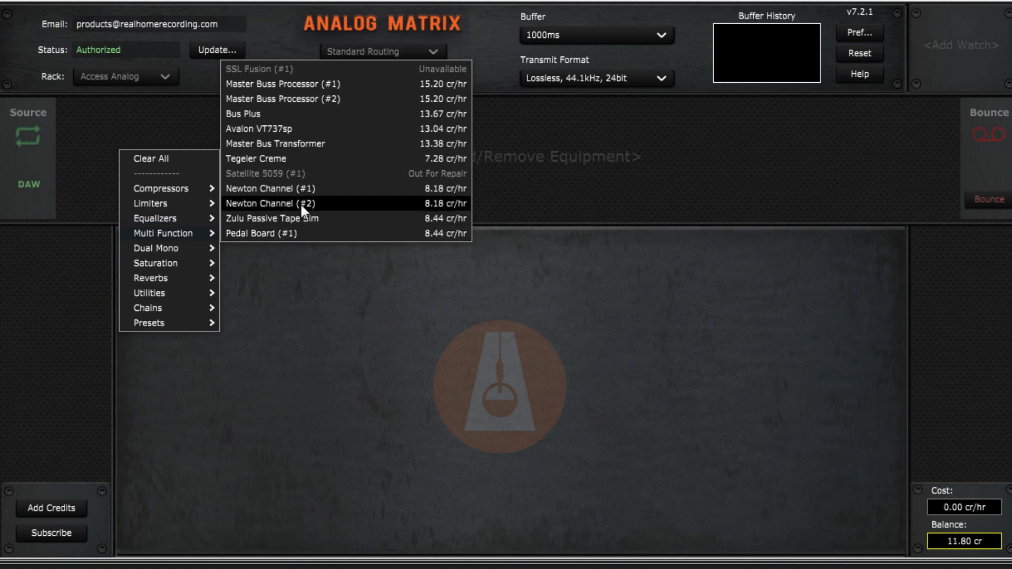
left_click(304, 219)
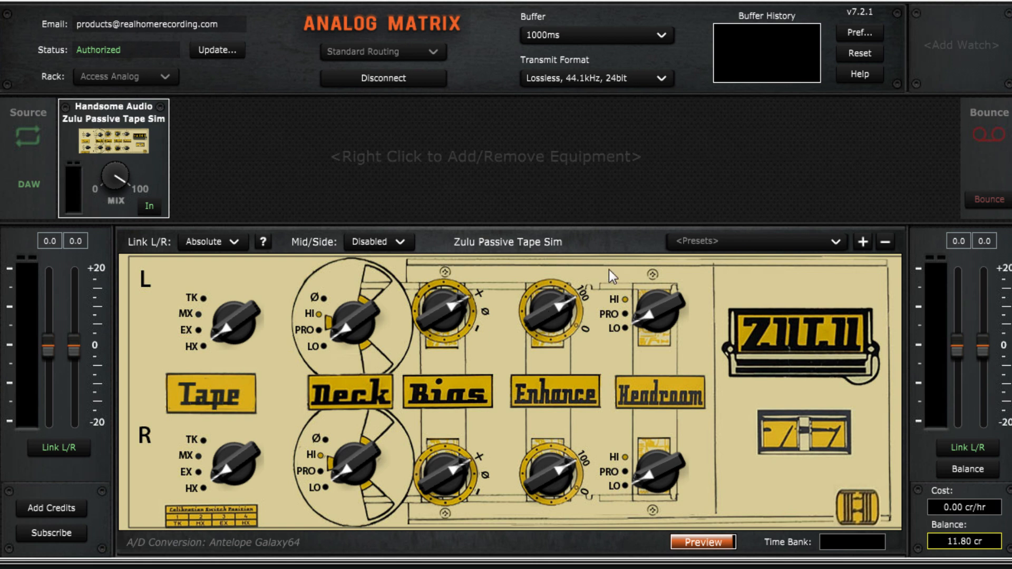
- Look through the Zulu Passive Tape Sim's presets without choosing one and remove the unit from the rack
left_click(703, 245)
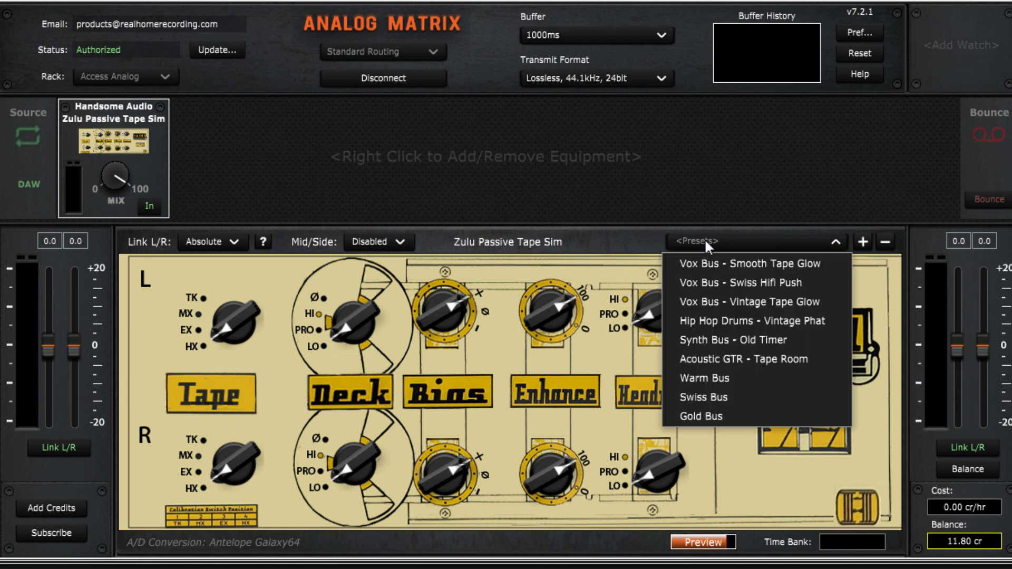
left_click(703, 238)
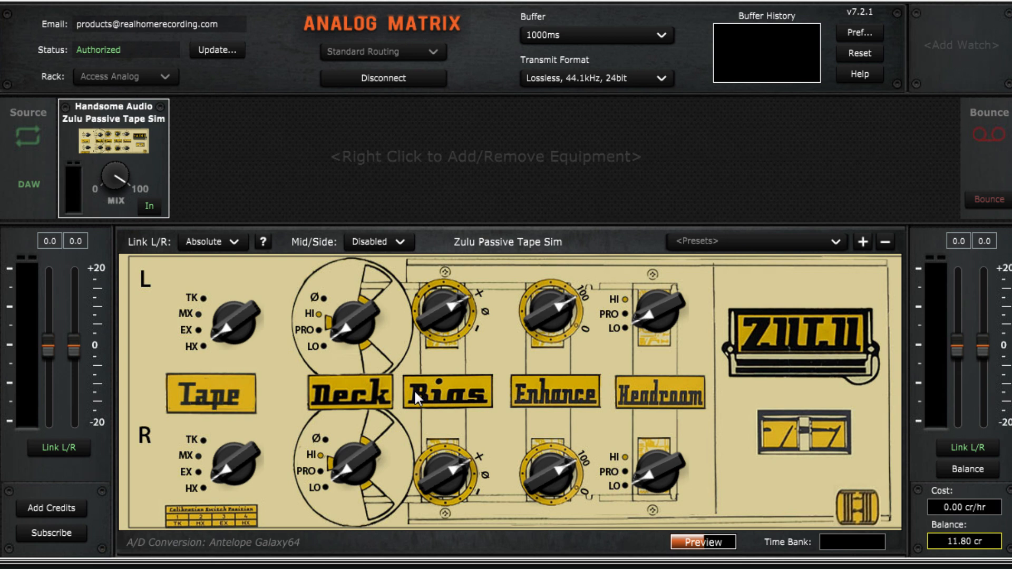
right_click(109, 127)
left_click(118, 132)
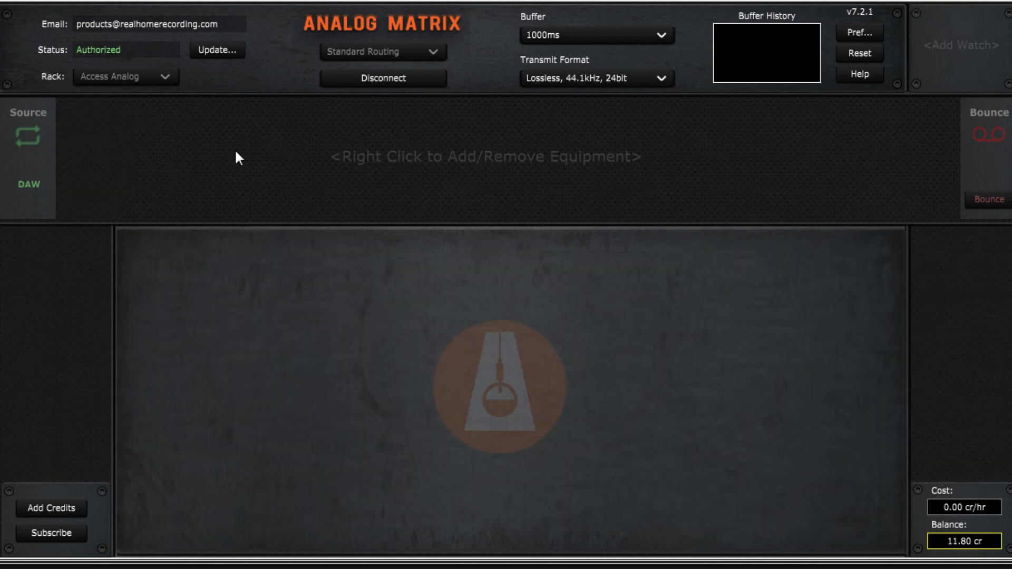
- Load the Pedal Board (#1) from the multi-function equipment and look through its presets without choosing one
right_click(112, 142)
mouse_move(161, 230)
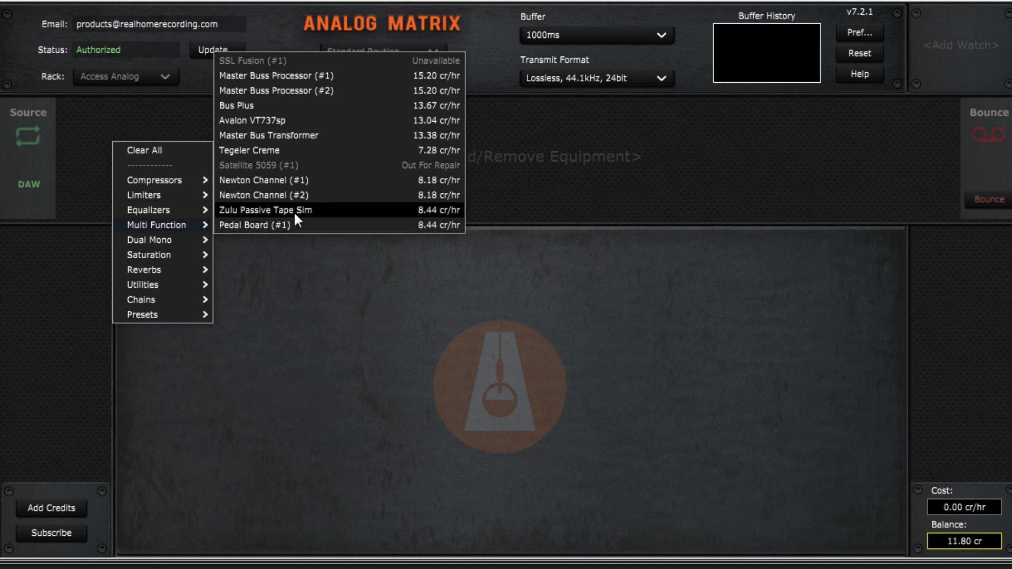
left_click(295, 225)
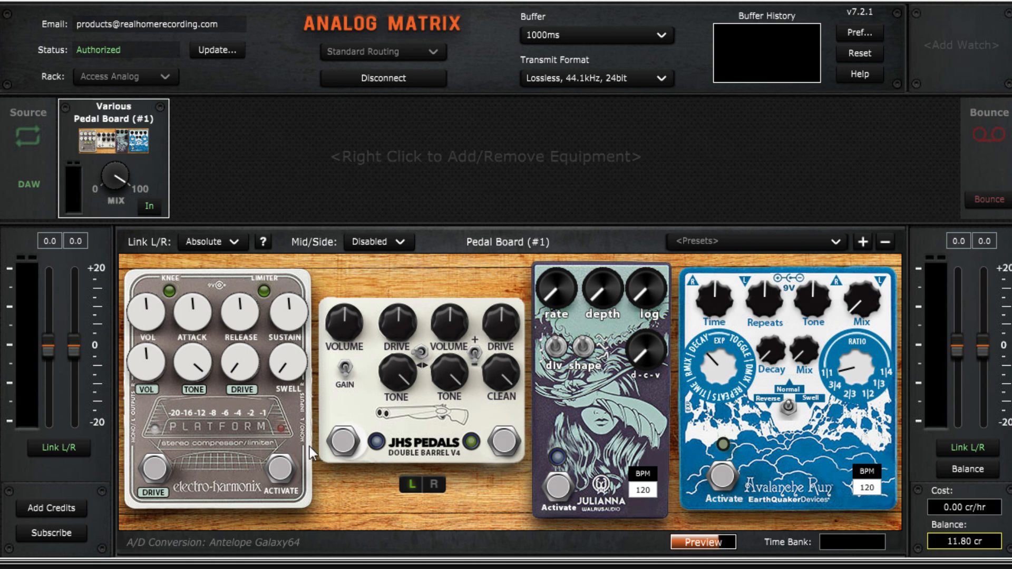
left_click(740, 243)
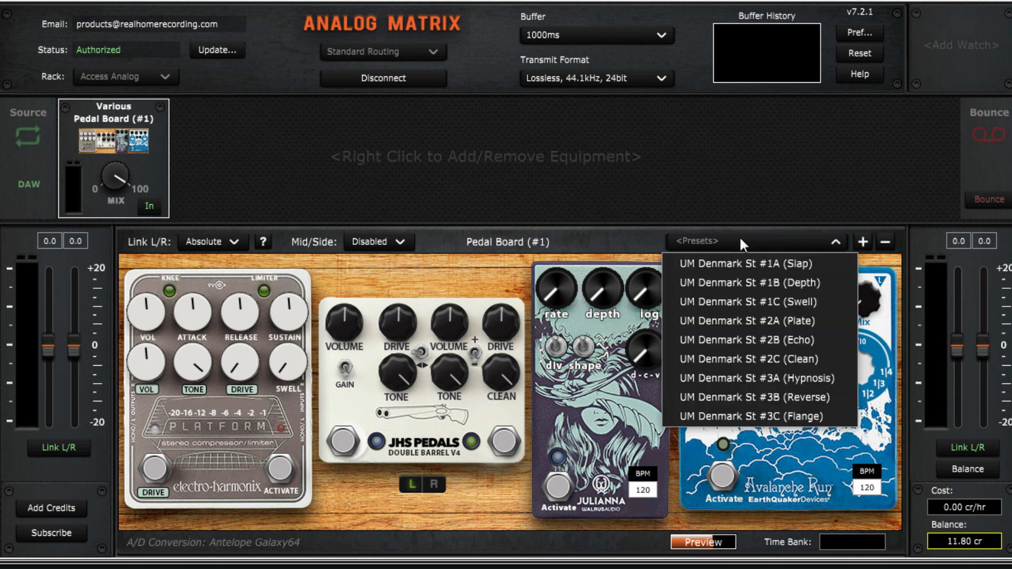
left_click(740, 240)
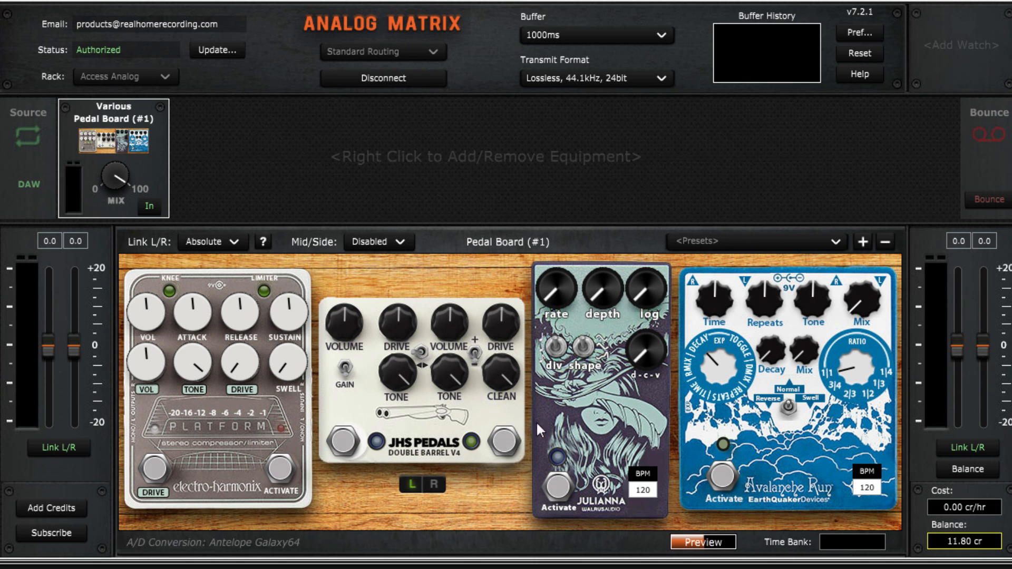
- Replace the Pedal Board (#1) with the Black Box HG-2 (#1) saturation unit and look through its presets without choosing one
right_click(105, 141)
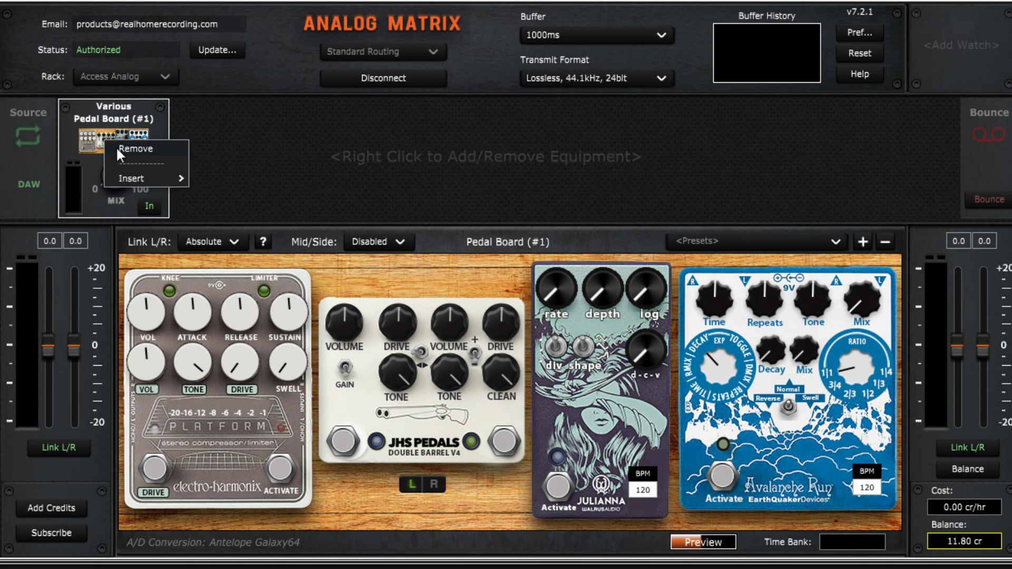
left_click(117, 148)
right_click(104, 152)
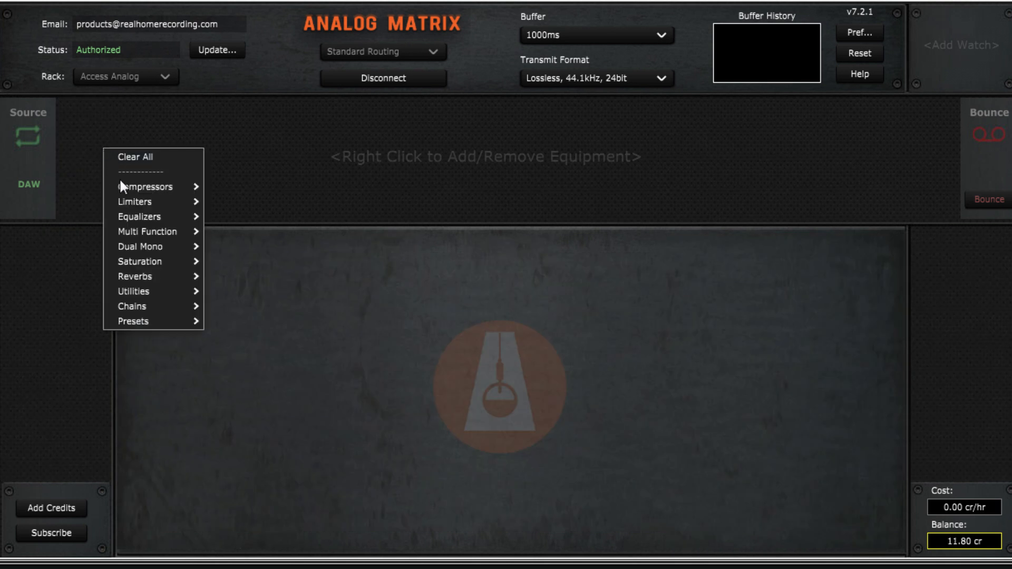
mouse_move(146, 230)
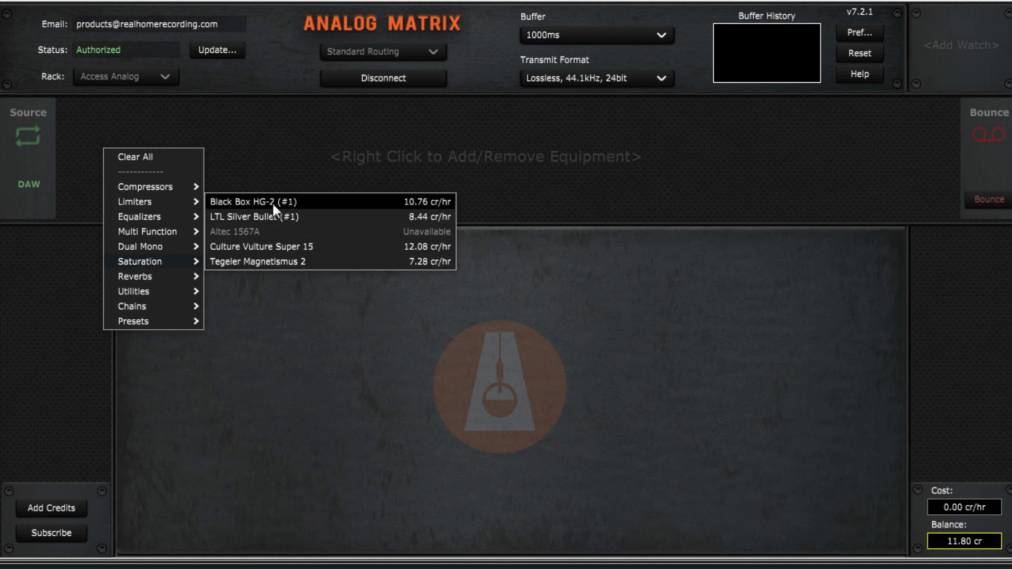
left_click(302, 202)
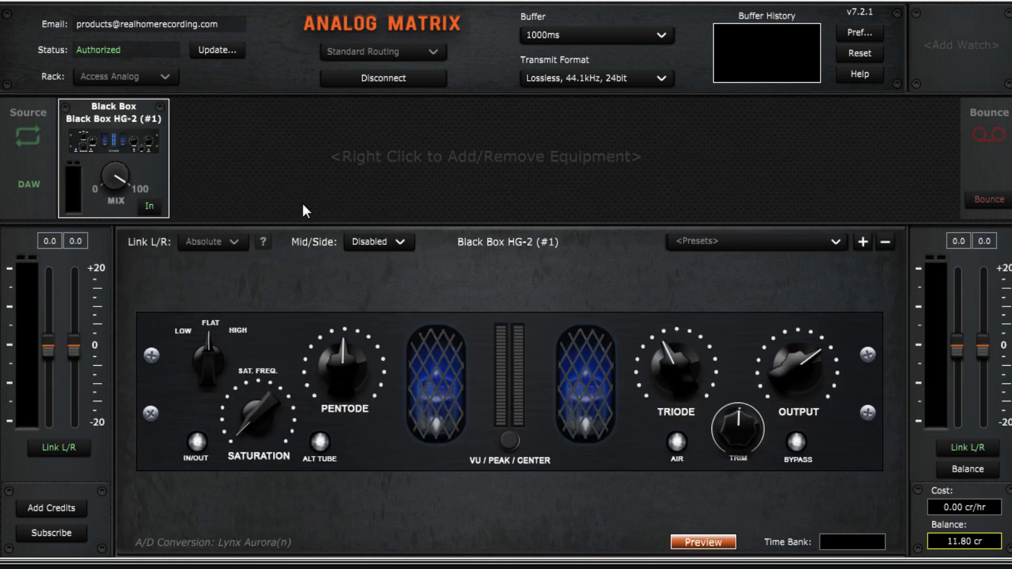
left_click(752, 244)
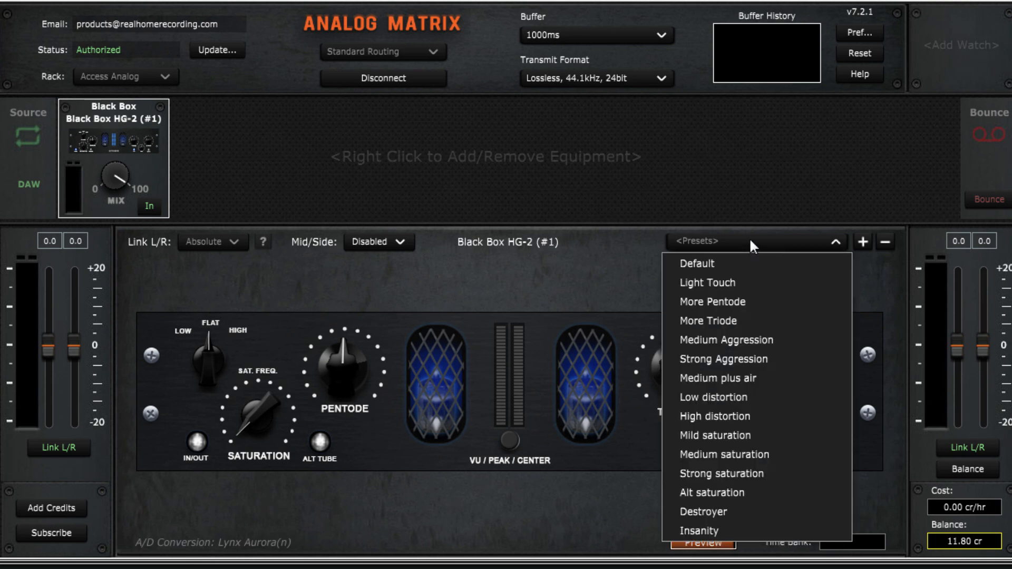
left_click(750, 241)
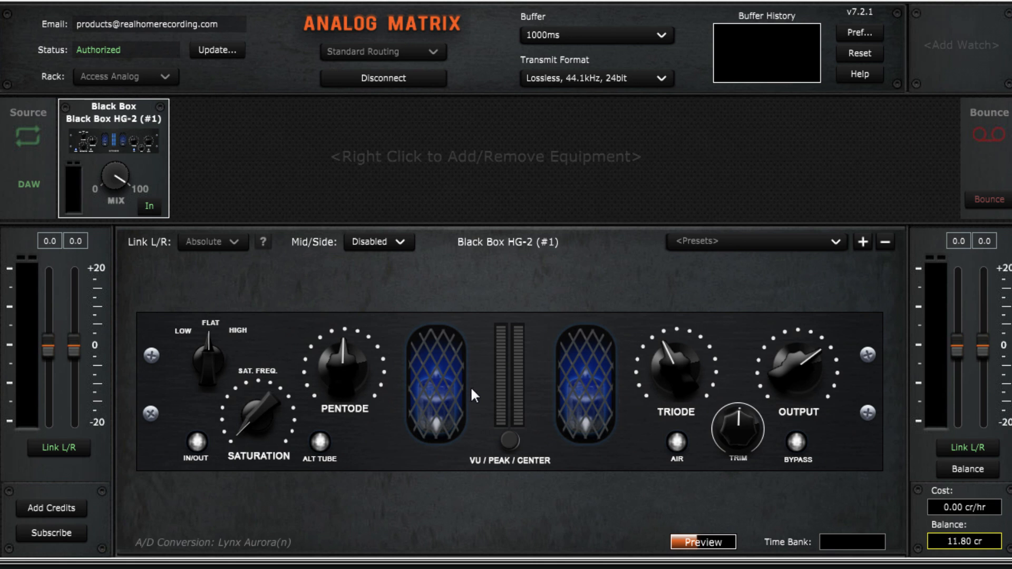
- Replace the Black Box HG-2 with the LTL Silver Bullet (#1) saturation unit and look through its presets without choosing one
right_click(127, 139)
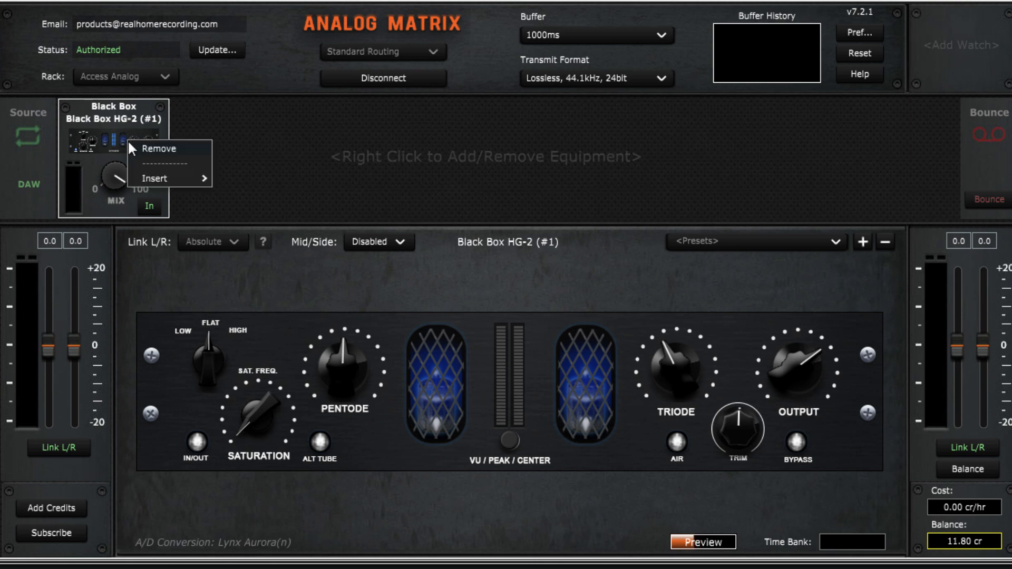
left_click(141, 147)
right_click(105, 145)
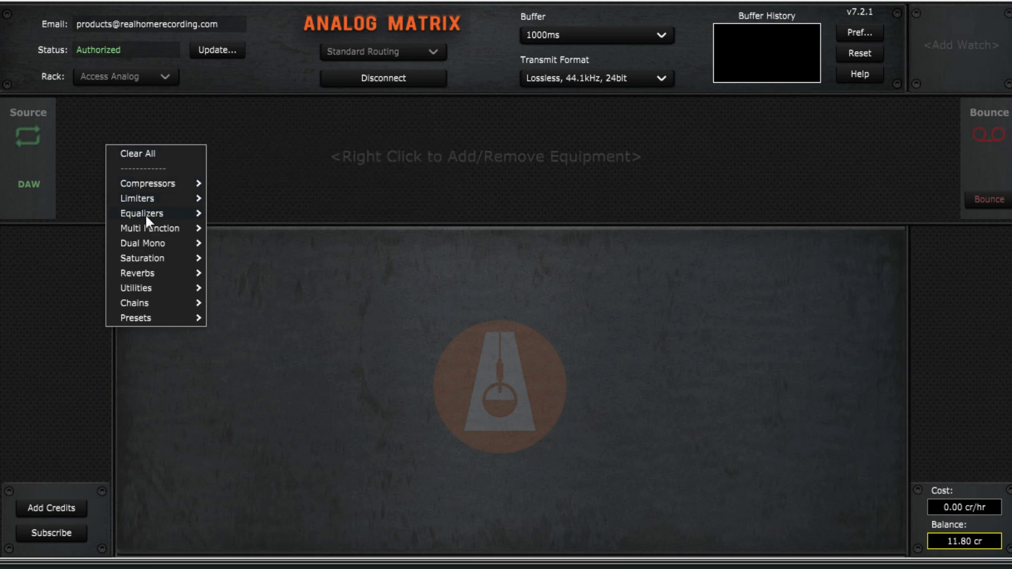
mouse_move(159, 258)
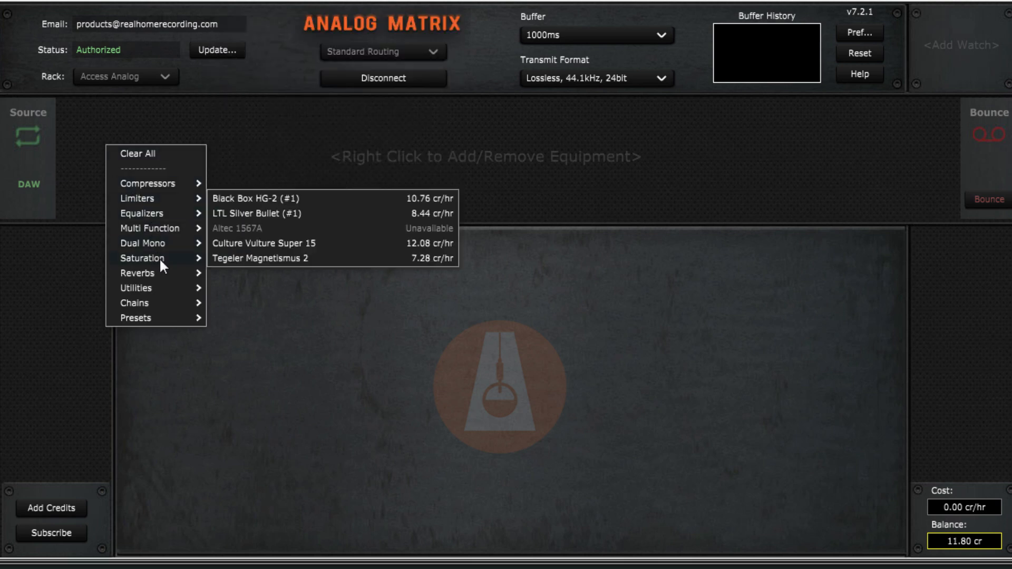
left_click(259, 215)
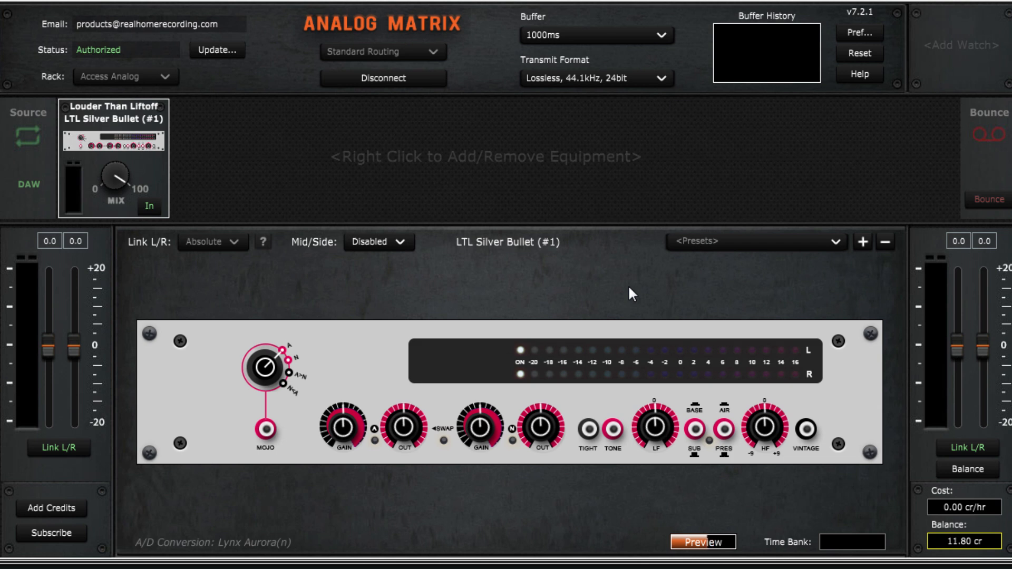
left_click(717, 241)
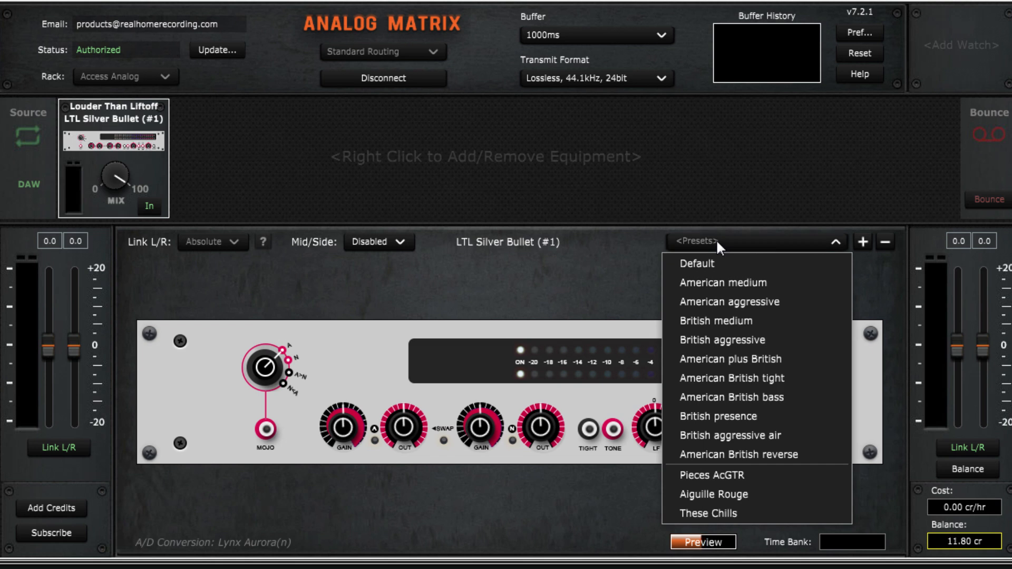
left_click(715, 241)
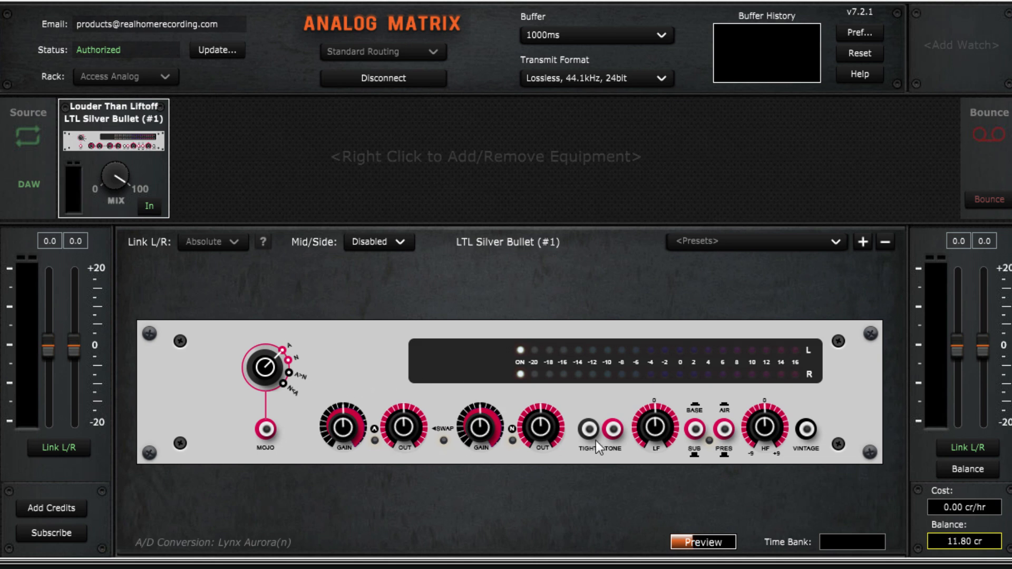
- Replace the LTL Silver Bullet with the Culture Vulture Super 15 from the saturation equipment
right_click(118, 137)
left_click(132, 144)
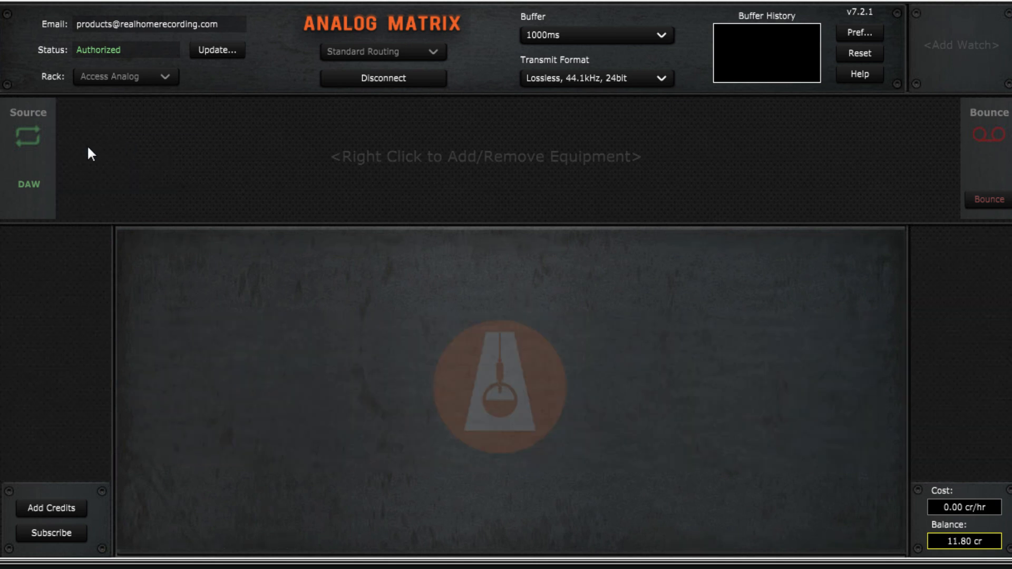
right_click(86, 145)
mouse_move(158, 258)
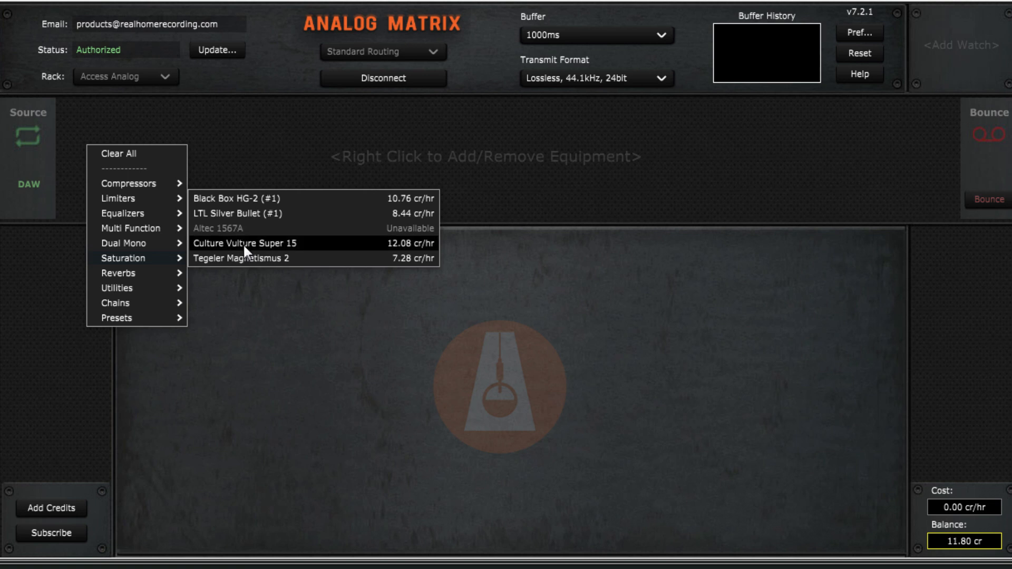
left_click(243, 243)
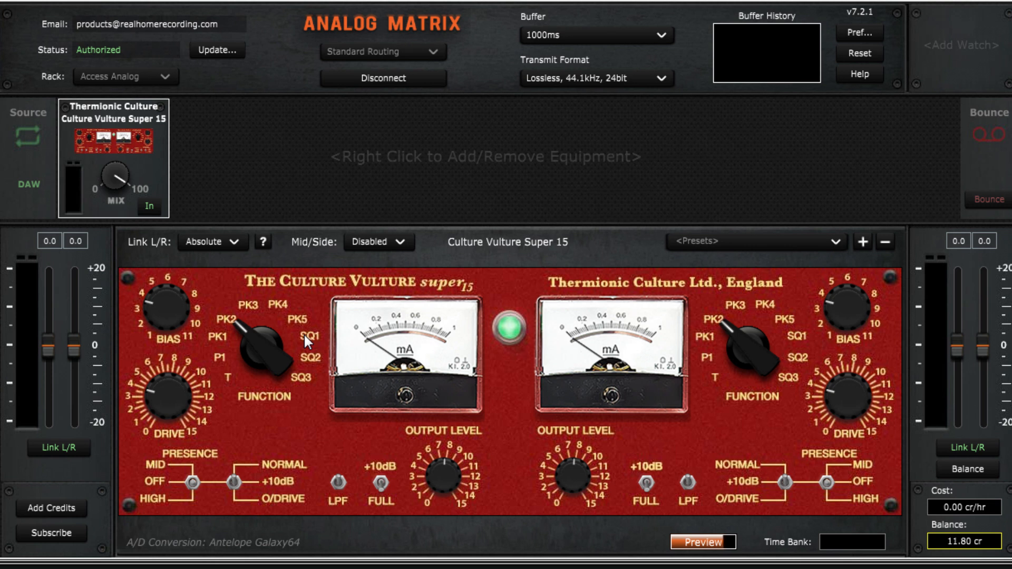
- Try out the Culture Vulture's Function positions, turn its Drive down to 0, and leave Function at PK5
left_click_drag(249, 345, 268, 477)
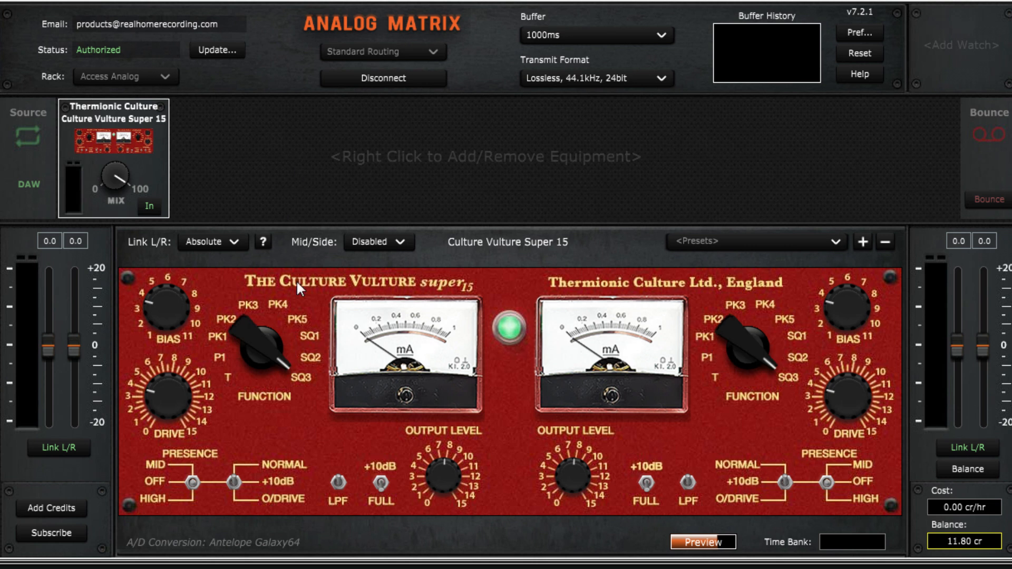
scroll(266, 350, "down", 3)
scroll(265, 347, "down", 3)
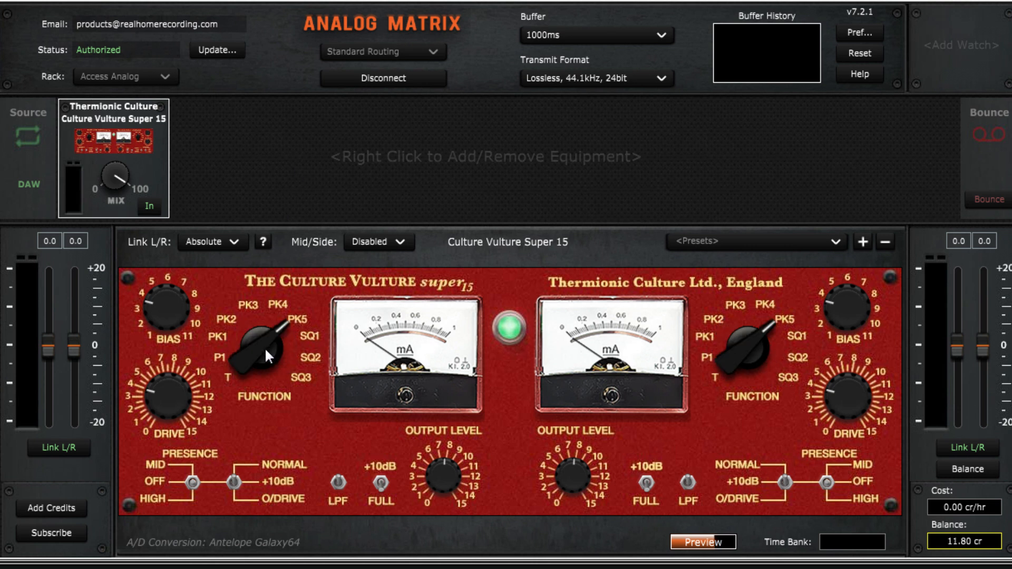
scroll(264, 347, "up", 7)
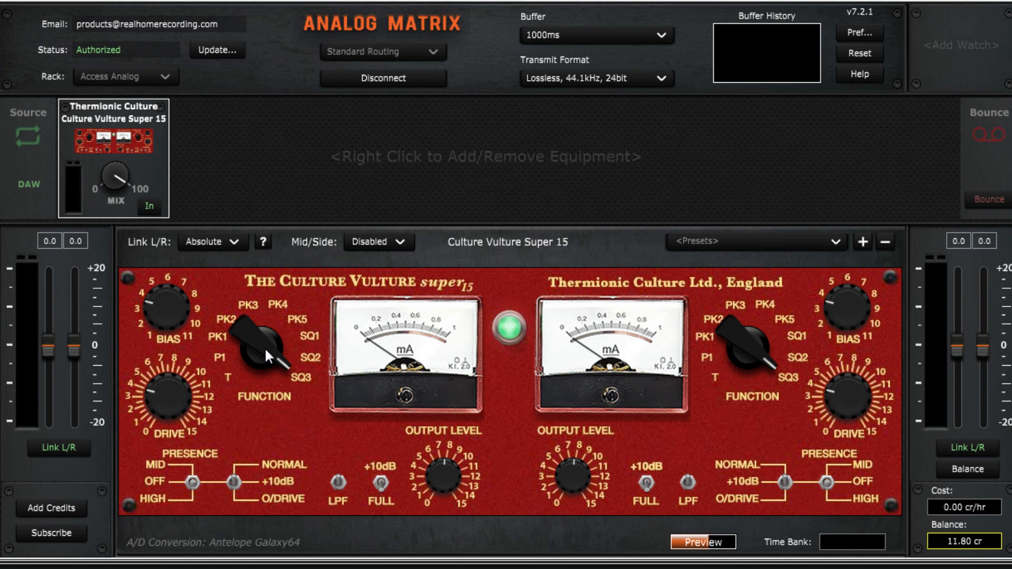
left_click_drag(171, 399, 172, 349)
left_click_drag(184, 241, 209, 481)
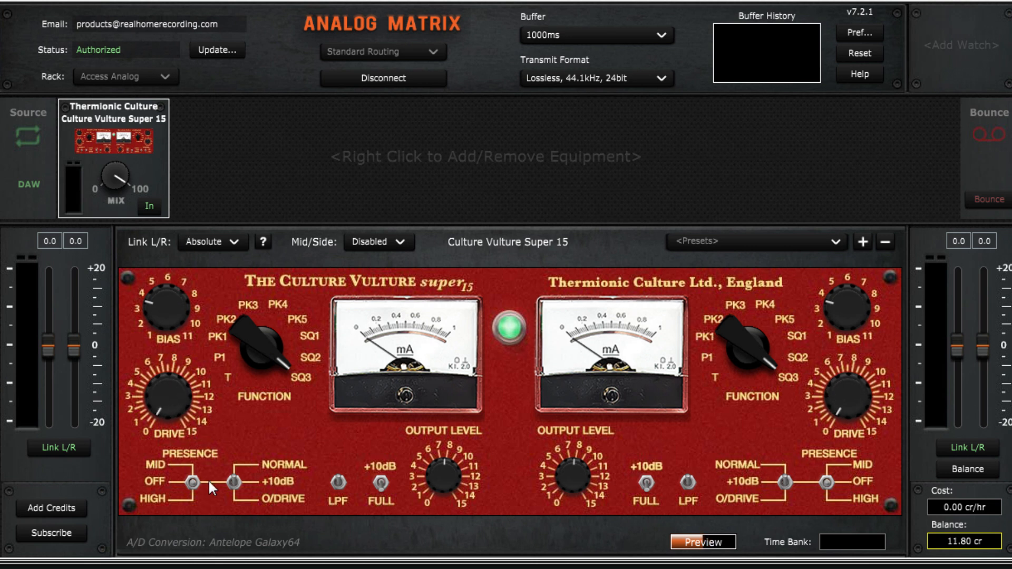
scroll(256, 348, "down", 6)
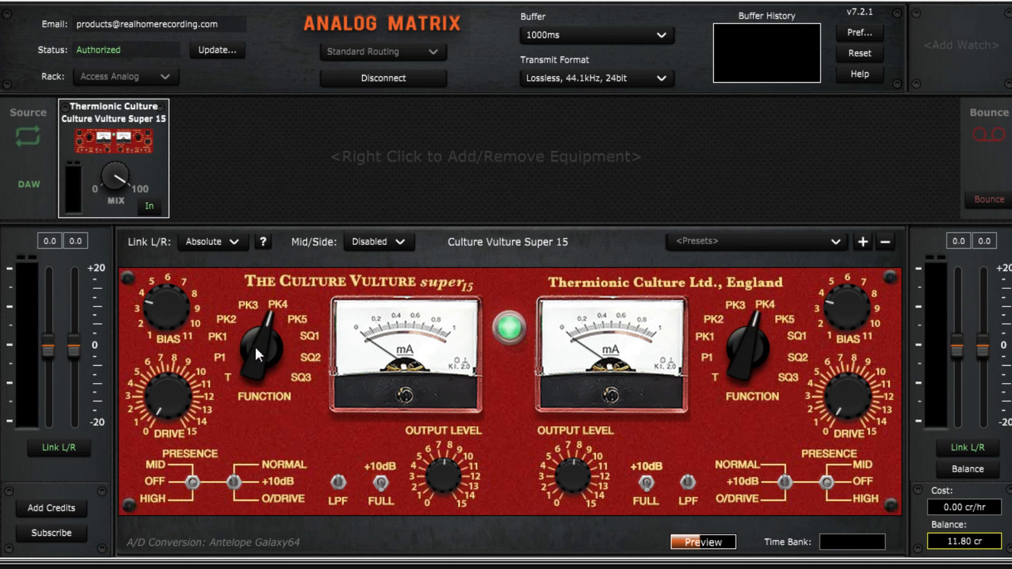
scroll(254, 346, "up", 3)
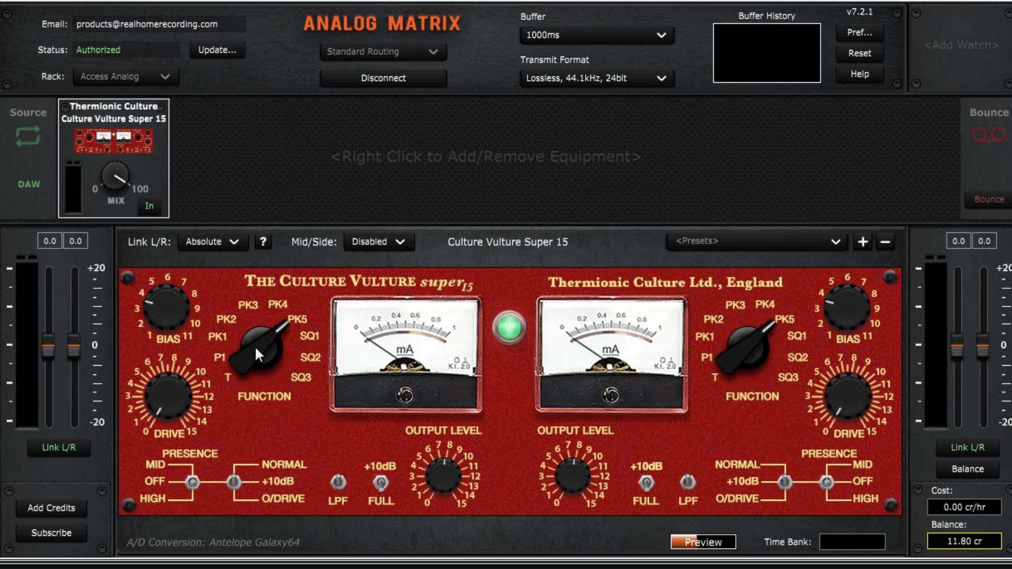
- Remove the Culture Vulture Super 15 from the rack
right_click(113, 143)
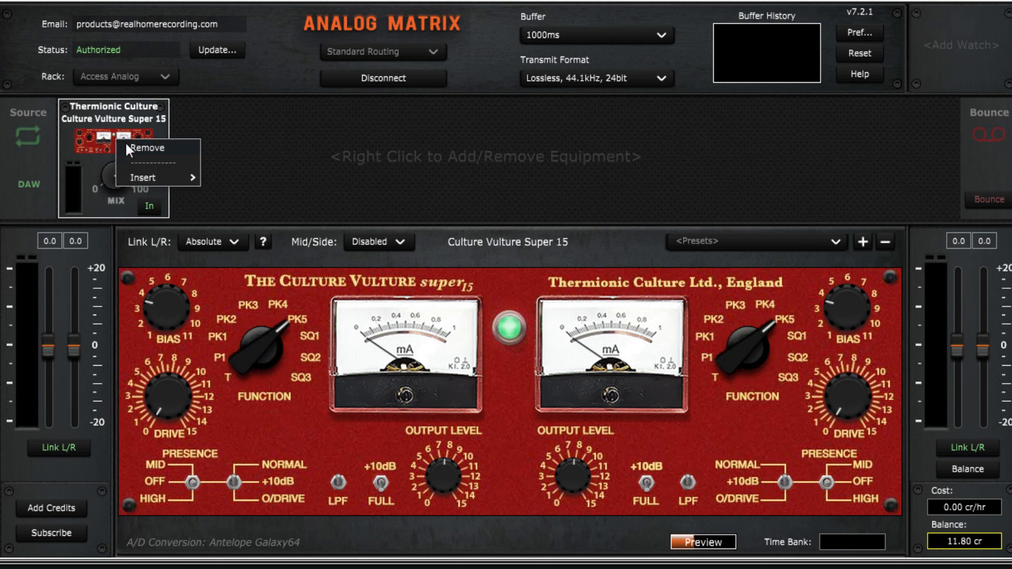
left_click(128, 147)
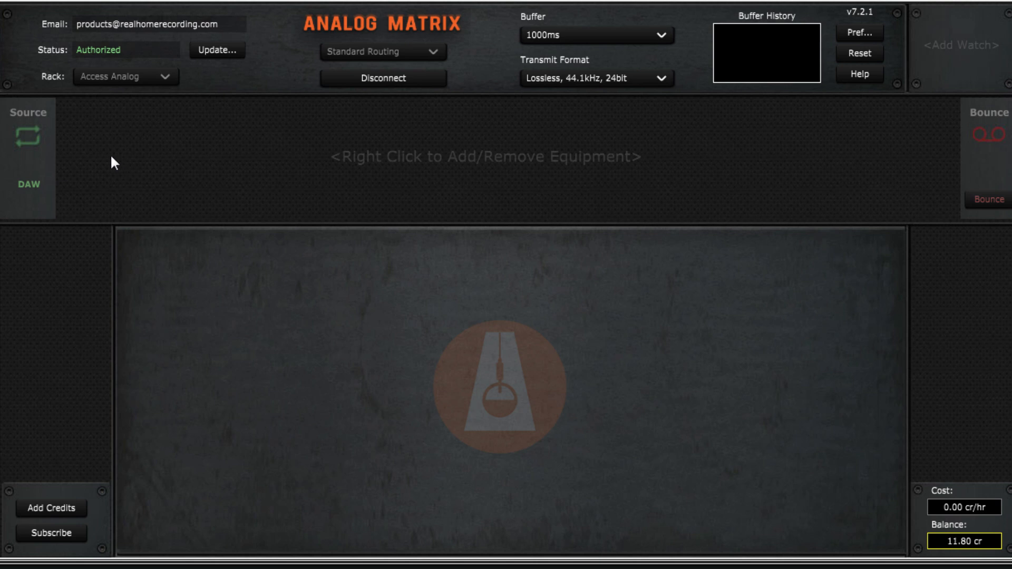
- Look over the equipment categories and add the Bricasti M7 Stereo Reverb to the empty rack
right_click(112, 160)
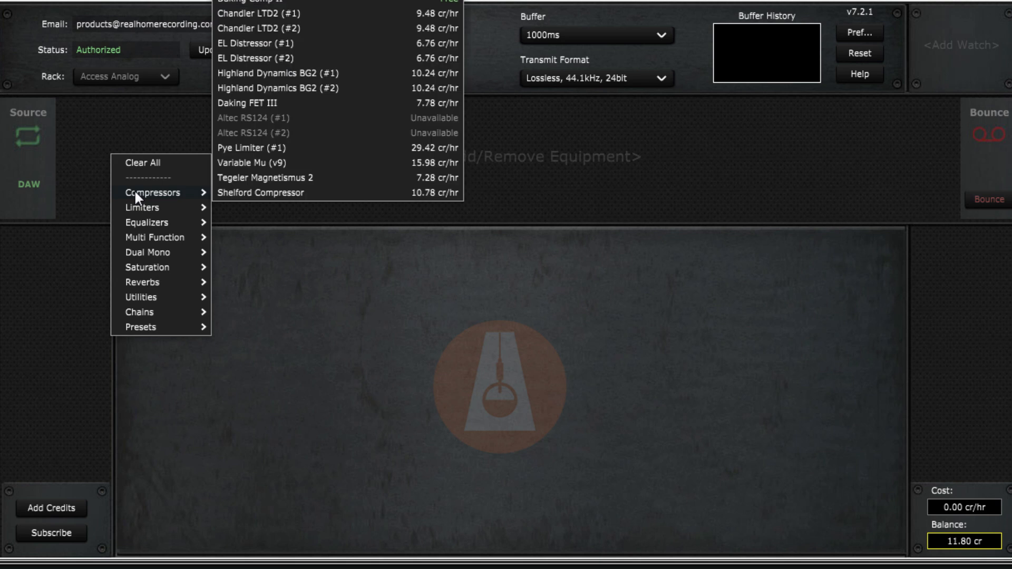
mouse_move(159, 224)
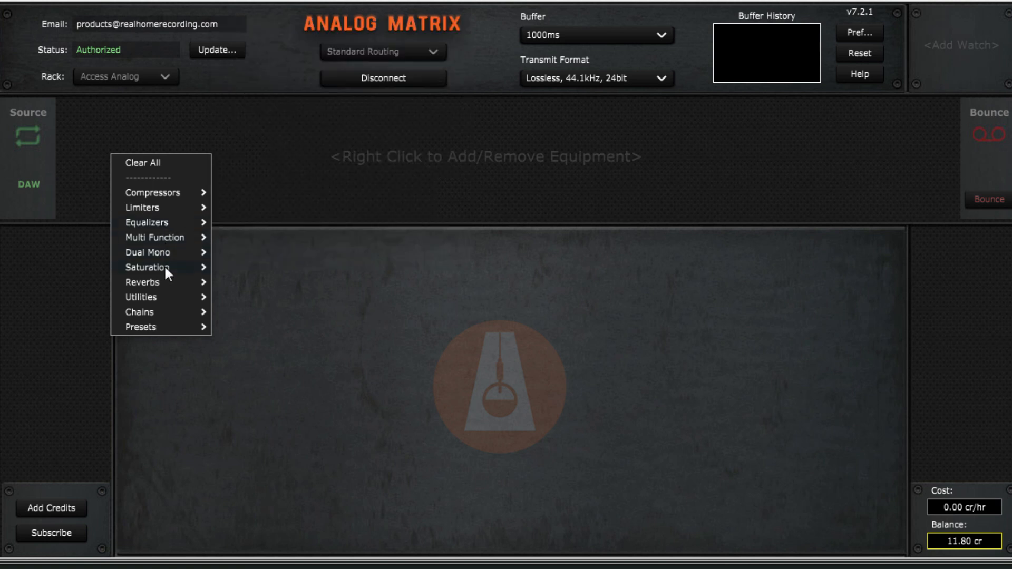
mouse_move(164, 265)
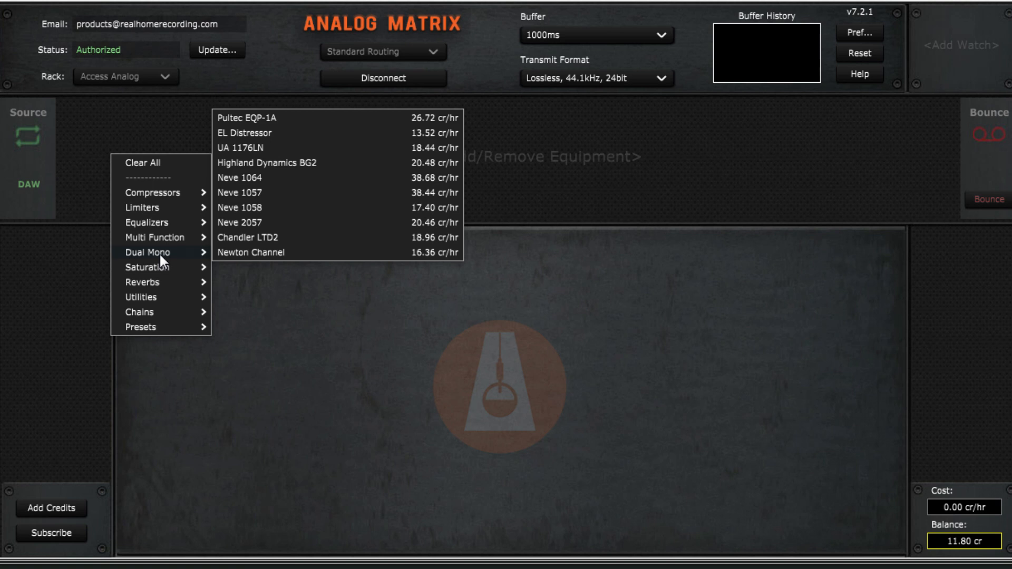
mouse_move(162, 237)
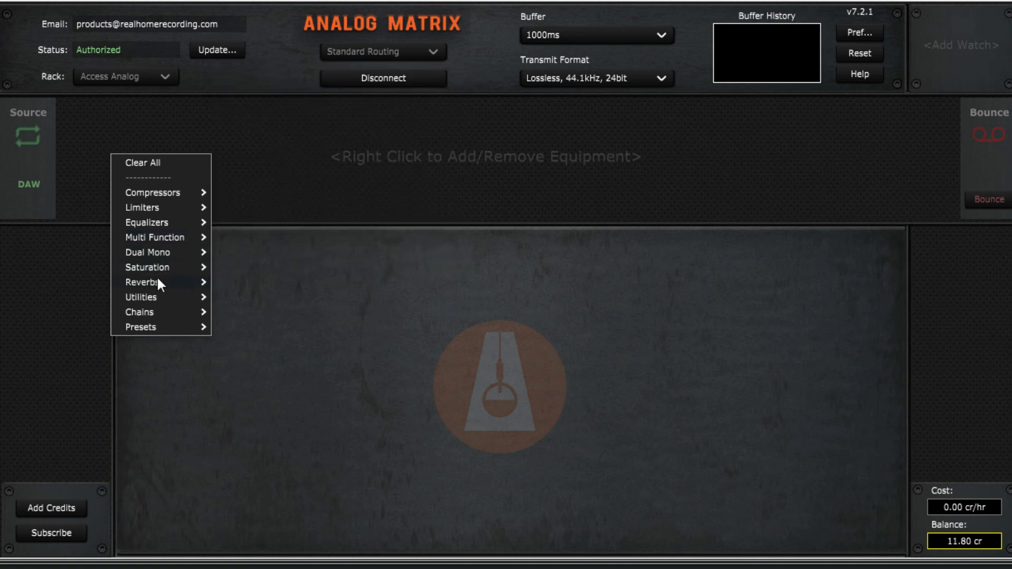
mouse_move(158, 284)
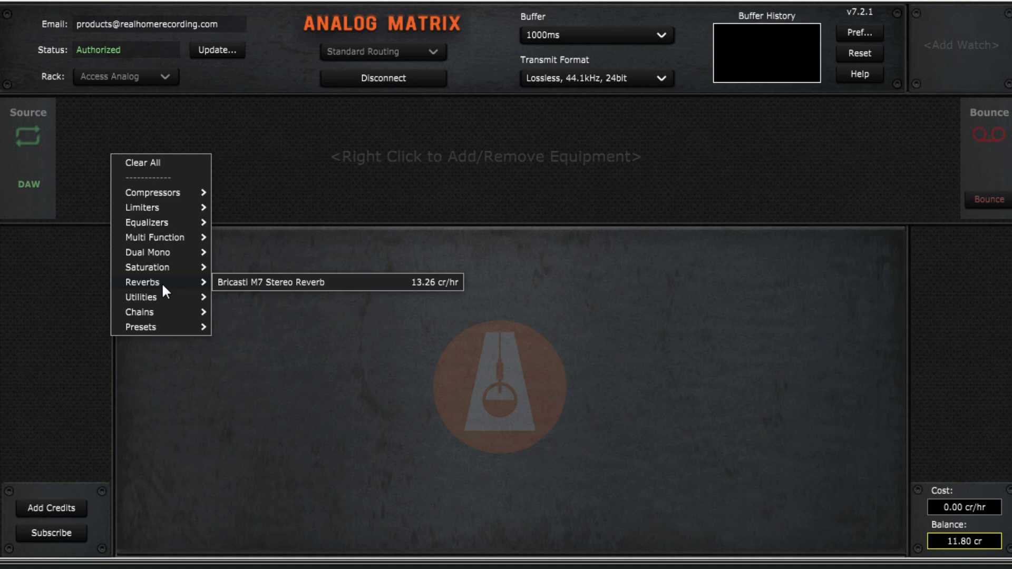
left_click(258, 283)
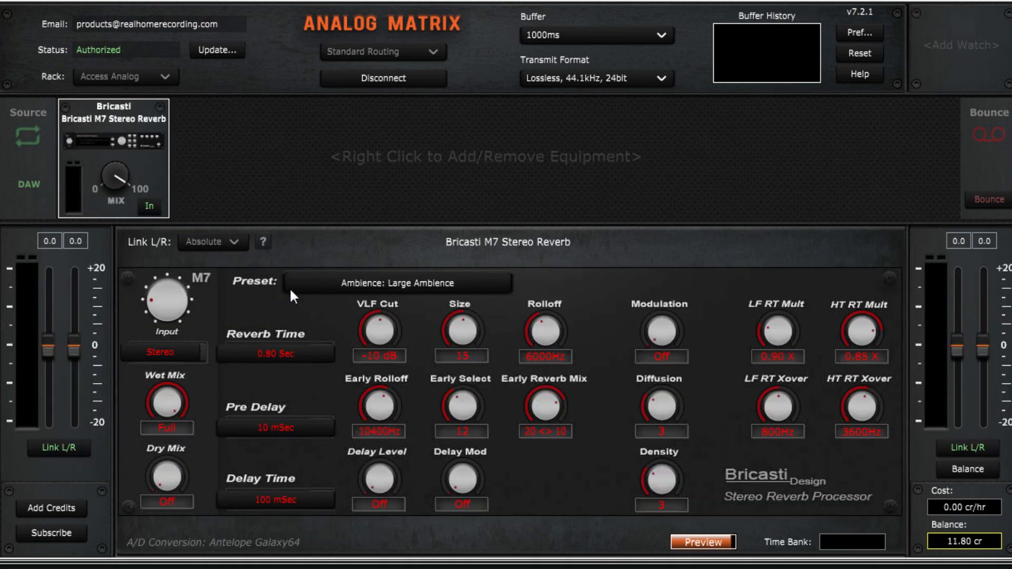
- Look through the Bricasti M7's preset categories, including Ambience, Chambers, Halls and Rooms, without choosing a preset
left_click(388, 282)
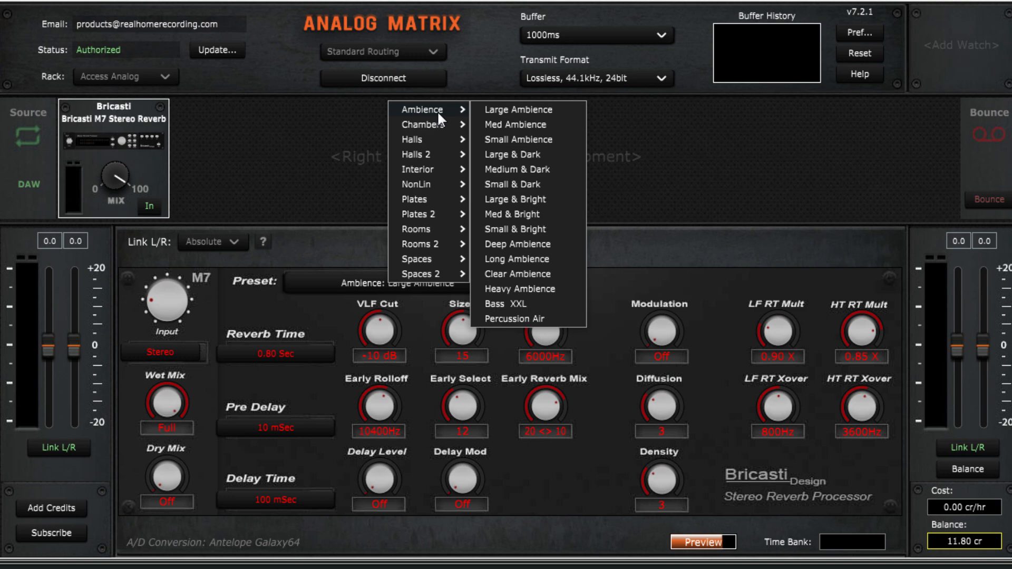
mouse_move(433, 126)
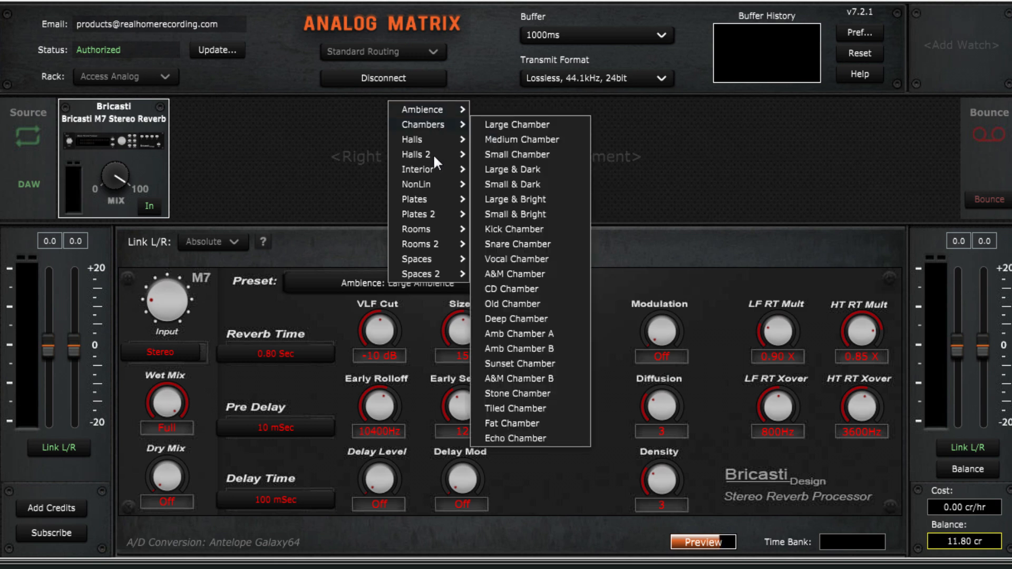
mouse_move(433, 145)
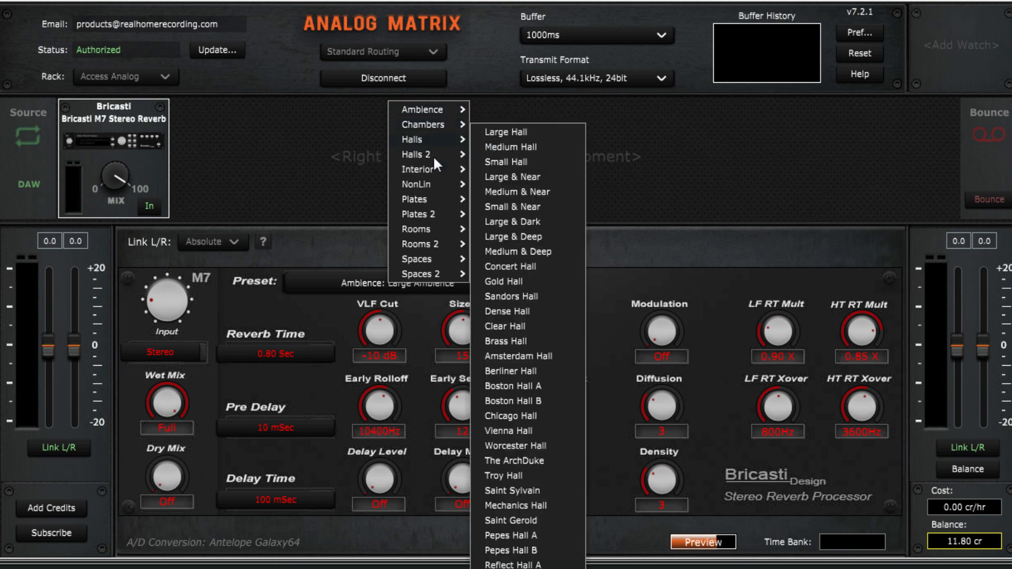
mouse_move(422, 226)
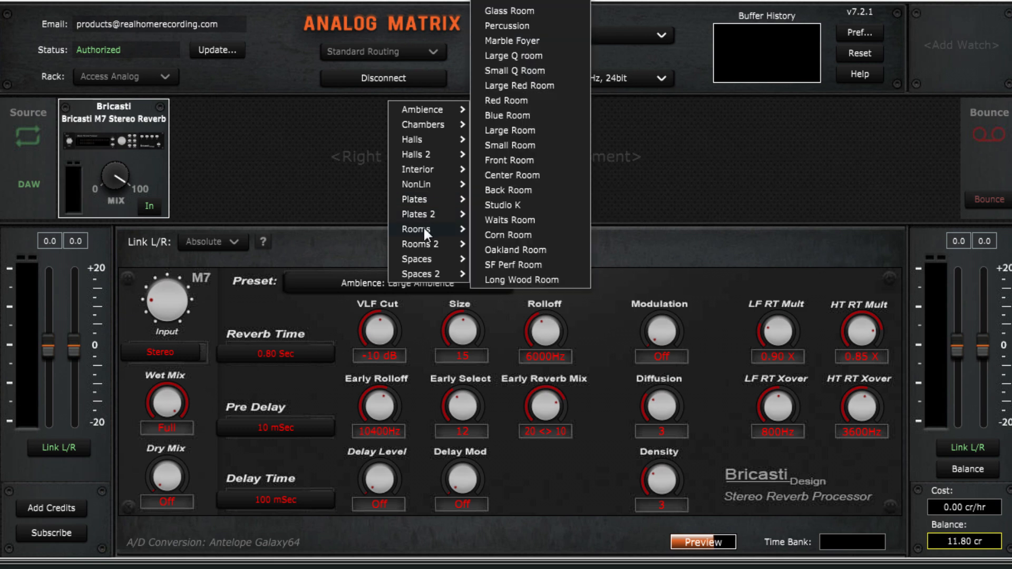
mouse_move(423, 247)
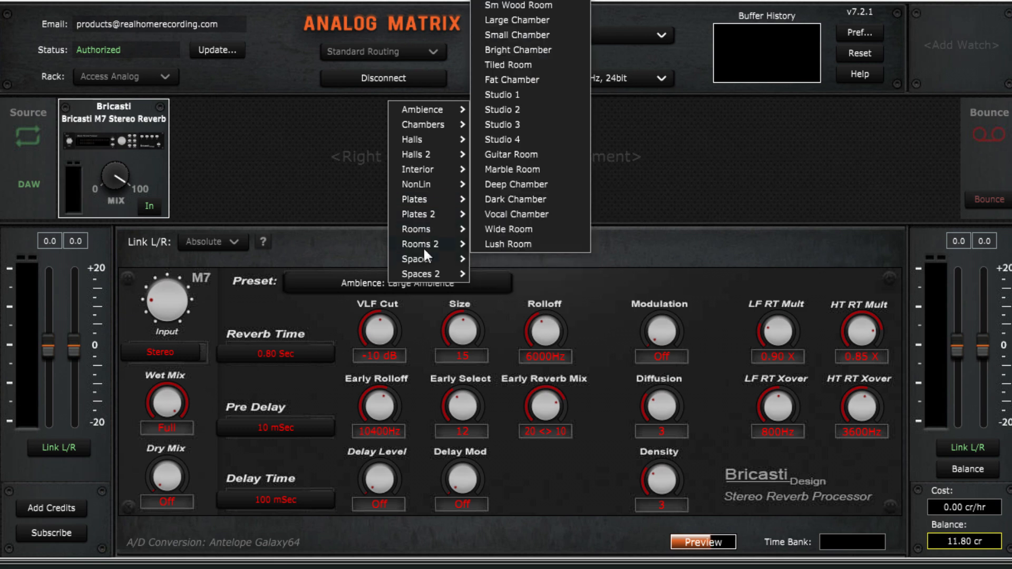
mouse_move(420, 275)
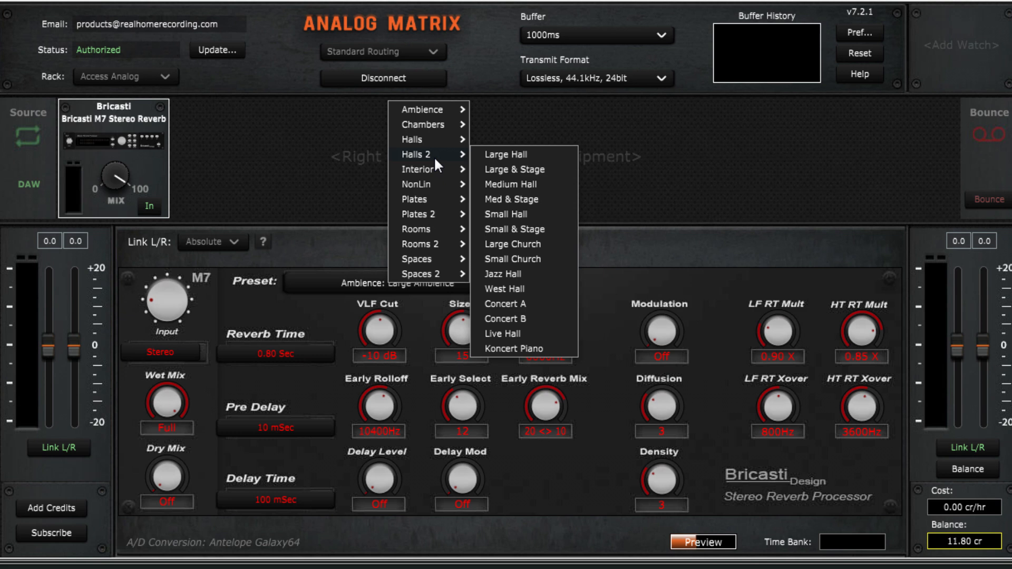
- Replace the Bricasti M7 Stereo Reverb with the Aurora(n) Loopback from the utilities equipment
right_click(128, 142)
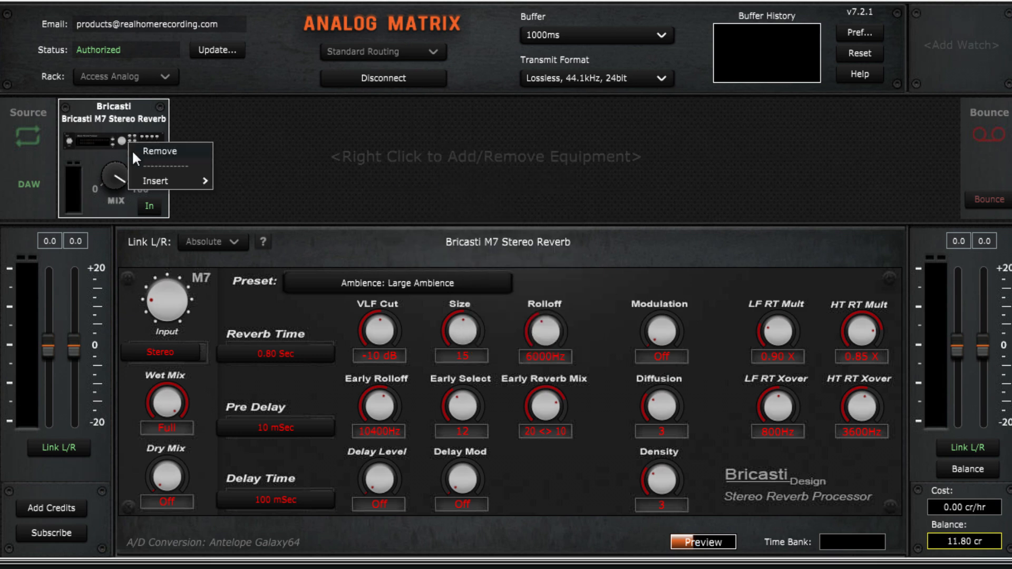
left_click(153, 151)
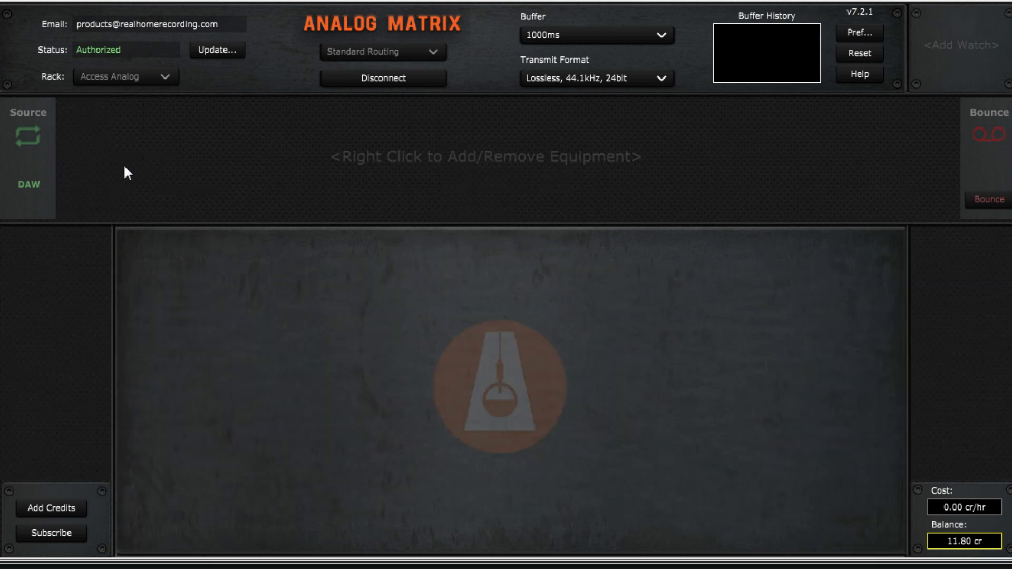
right_click(125, 166)
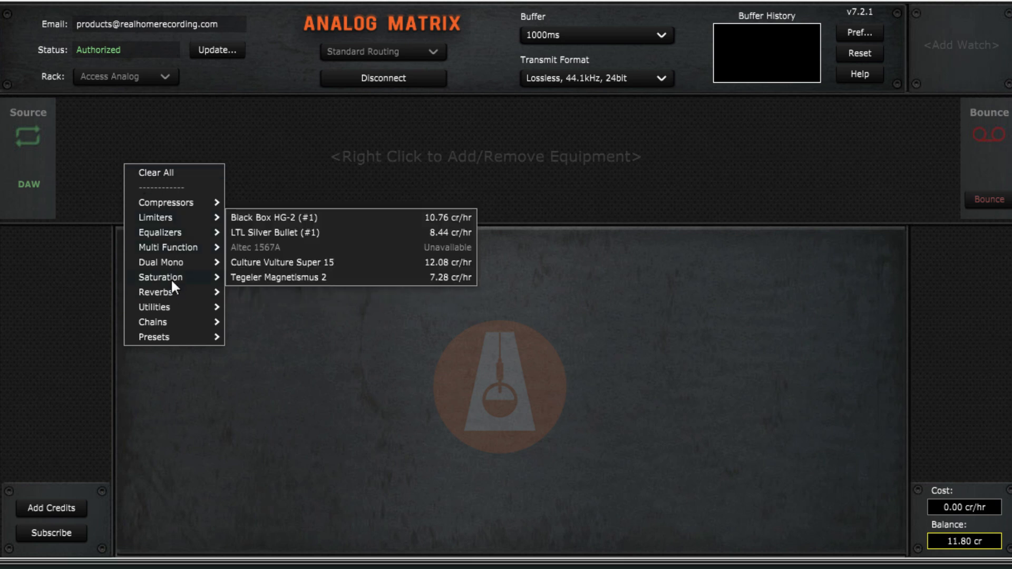
mouse_move(179, 309)
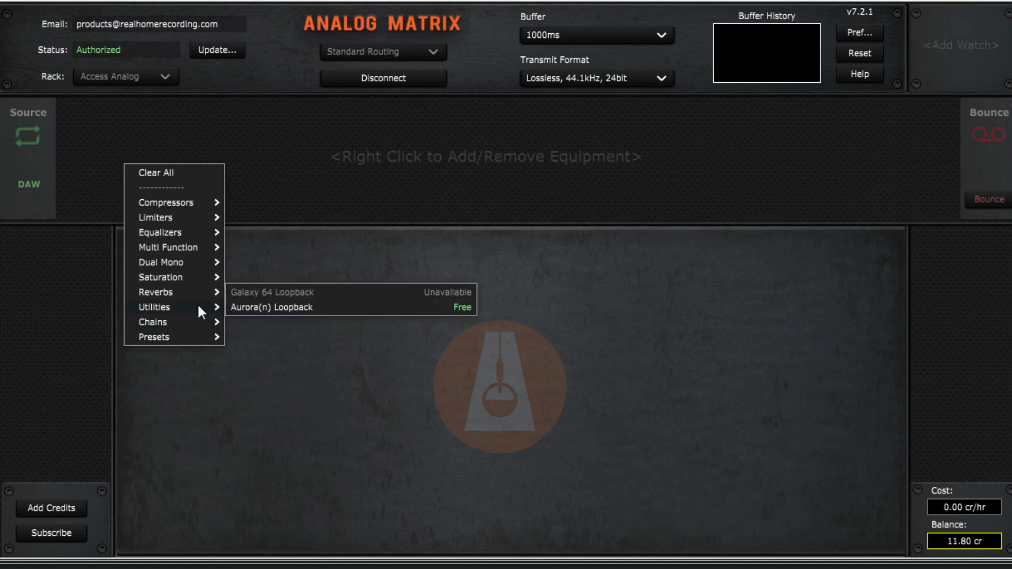
left_click(246, 306)
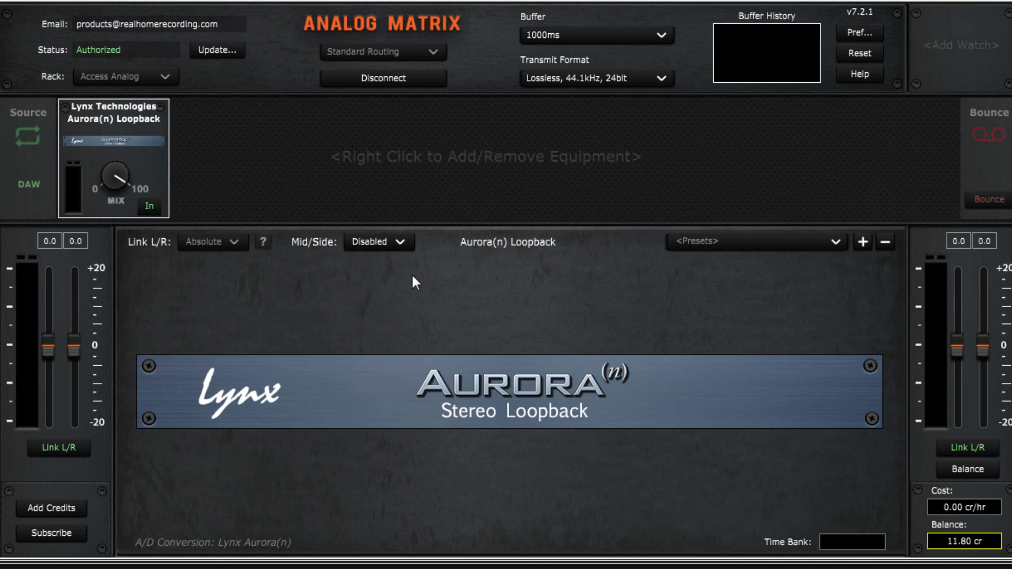
- Check the Aurora(n) Loopback's presets without choosing one, and remove the unit from the rack
left_click(741, 241)
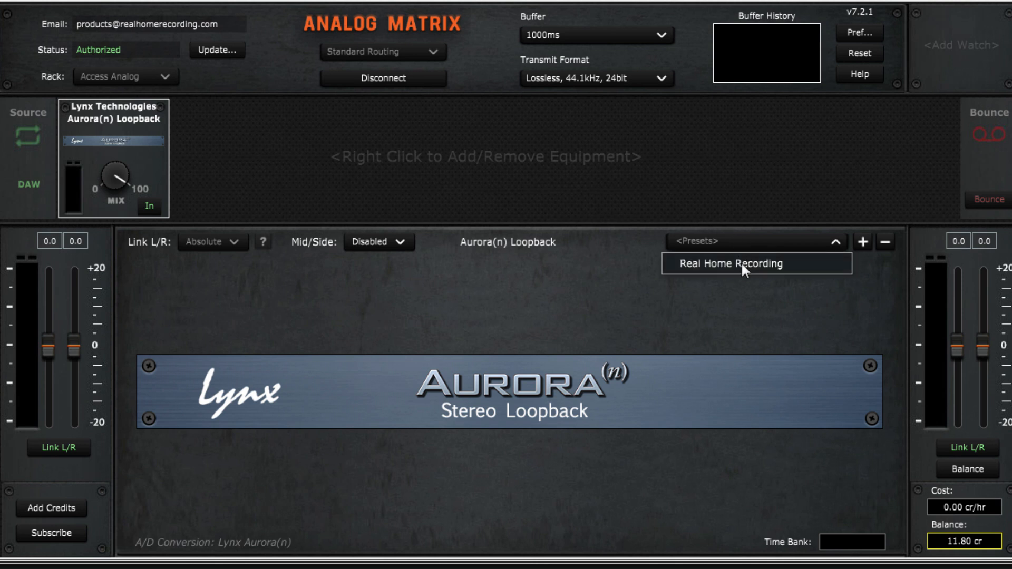
left_click(727, 242)
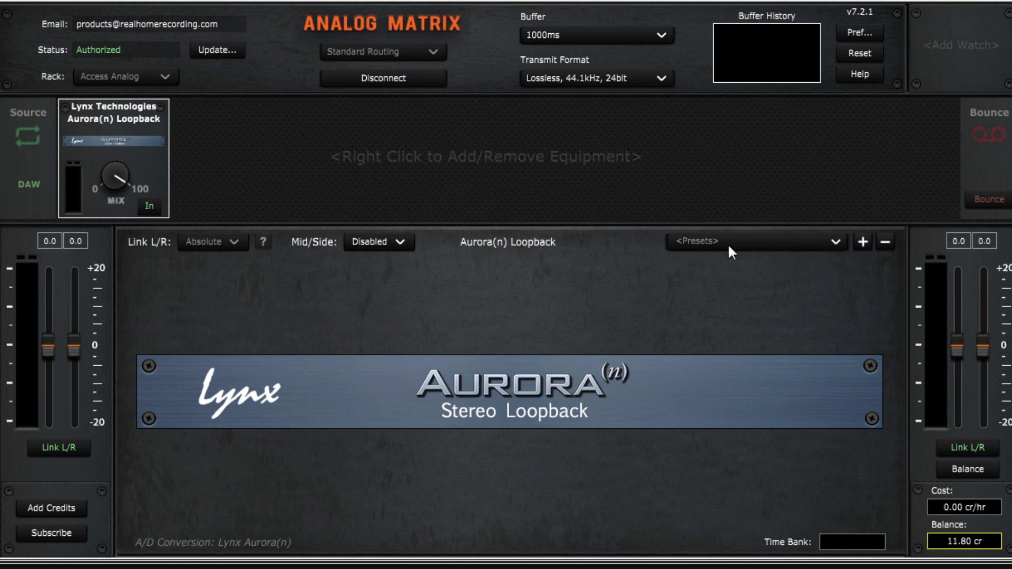
left_click(731, 242)
left_click(679, 244)
right_click(119, 133)
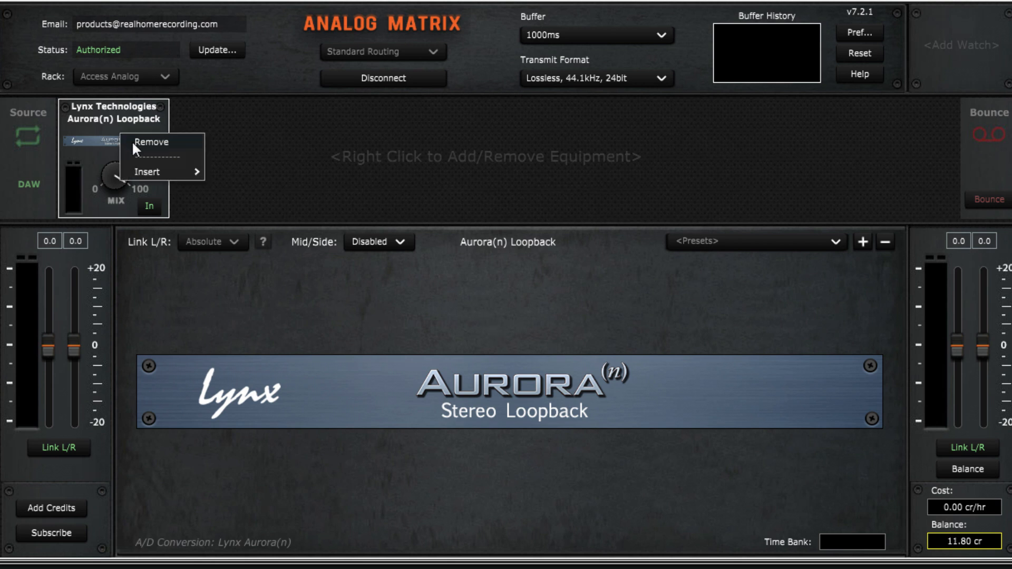
left_click(132, 140)
- Look through the available chains and the factory preset chains, such as Two-Stage-Comp, Comp-Limiter and EQ-Saturation-Comp, without loading one
right_click(106, 151)
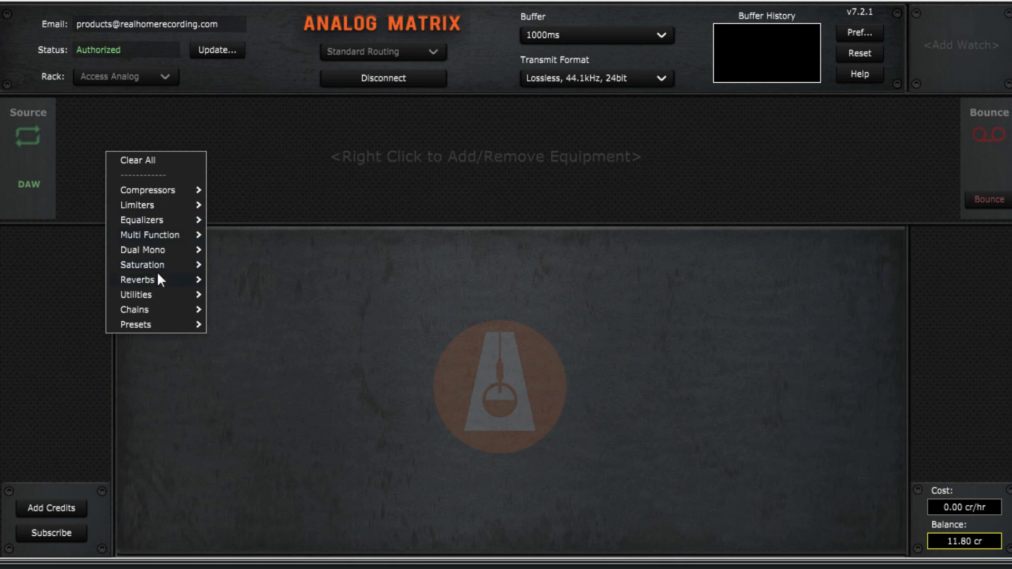
mouse_move(166, 299)
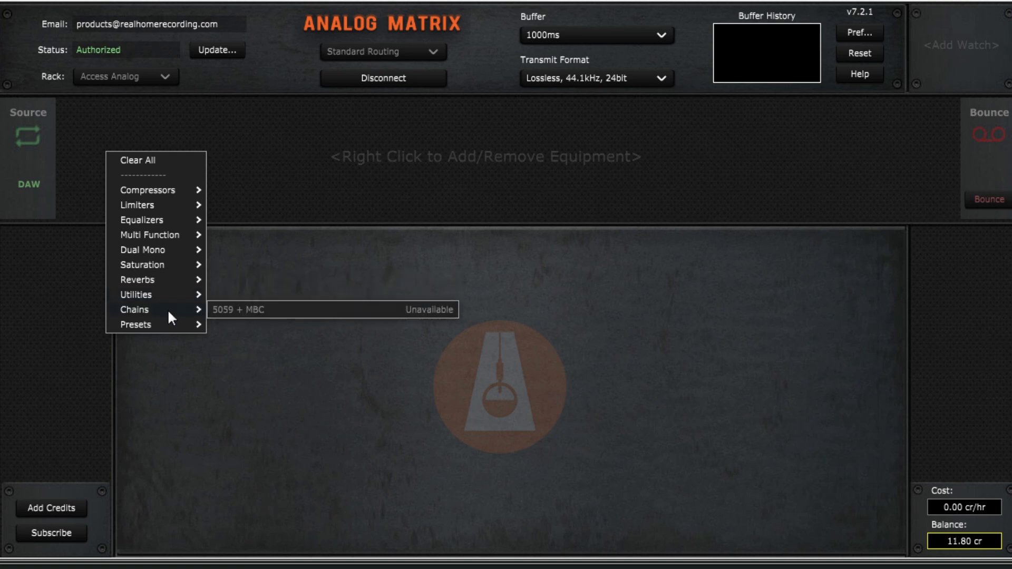
mouse_move(157, 331)
mouse_move(237, 311)
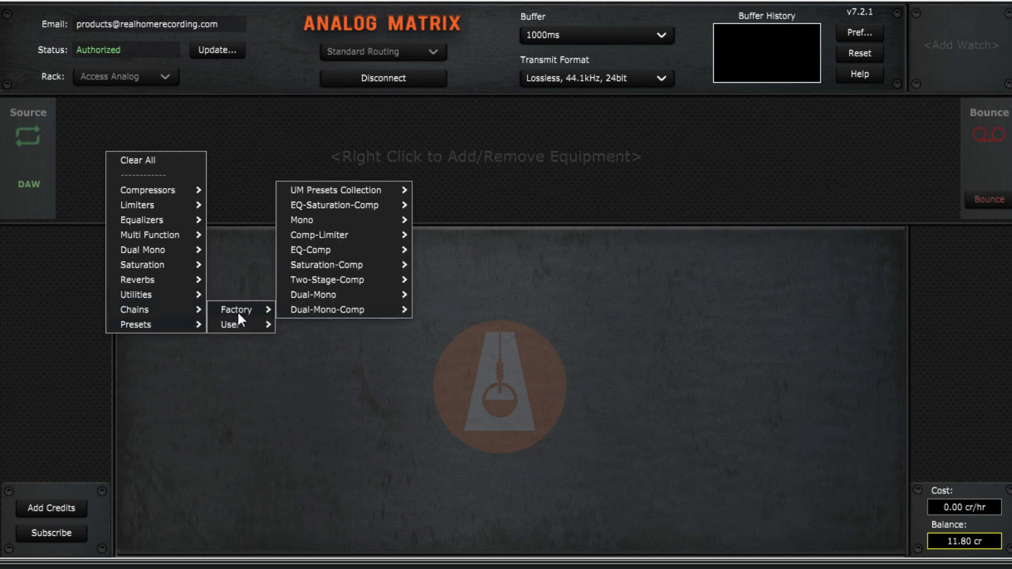
mouse_move(358, 309)
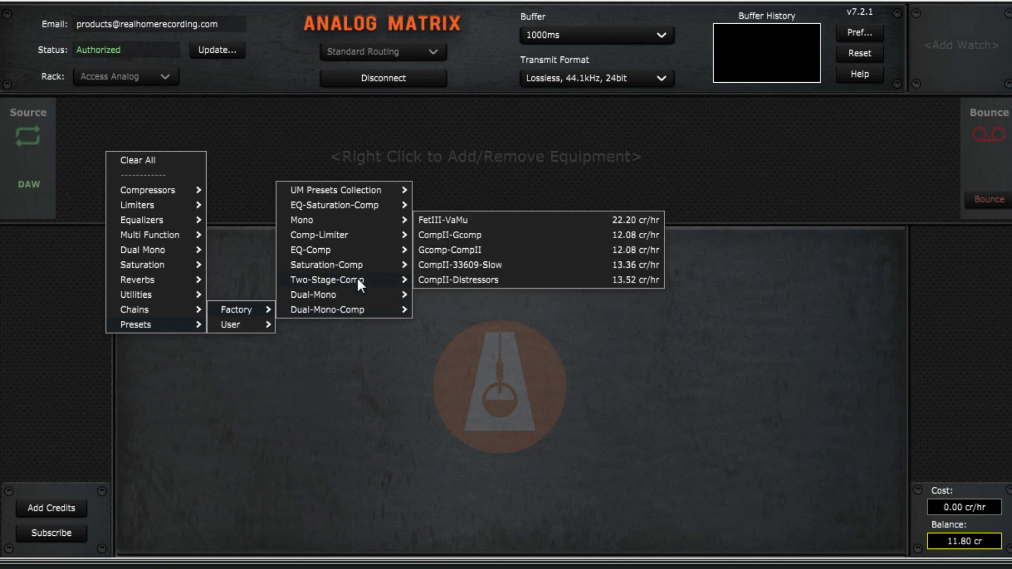
mouse_move(355, 237)
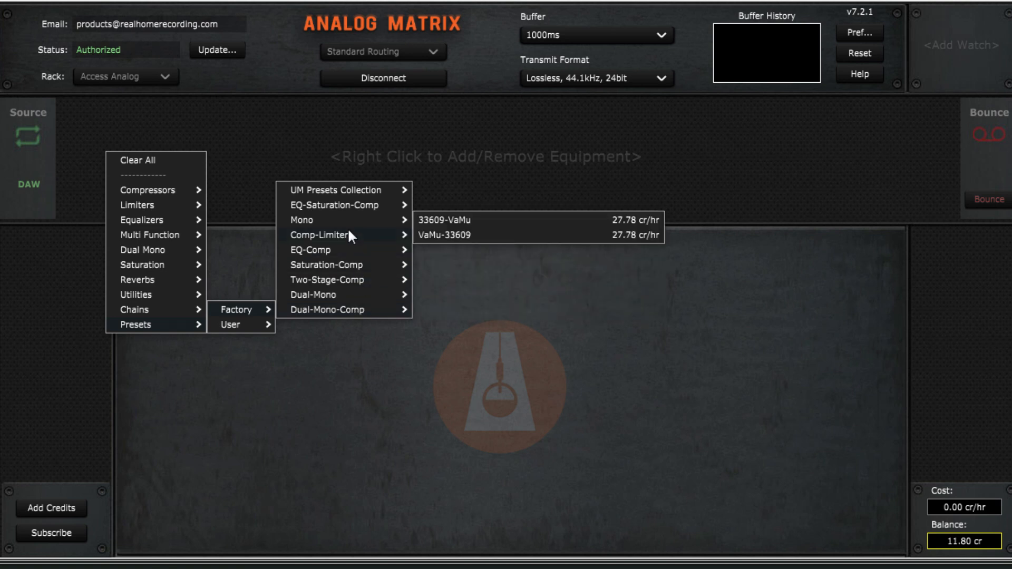
mouse_move(343, 205)
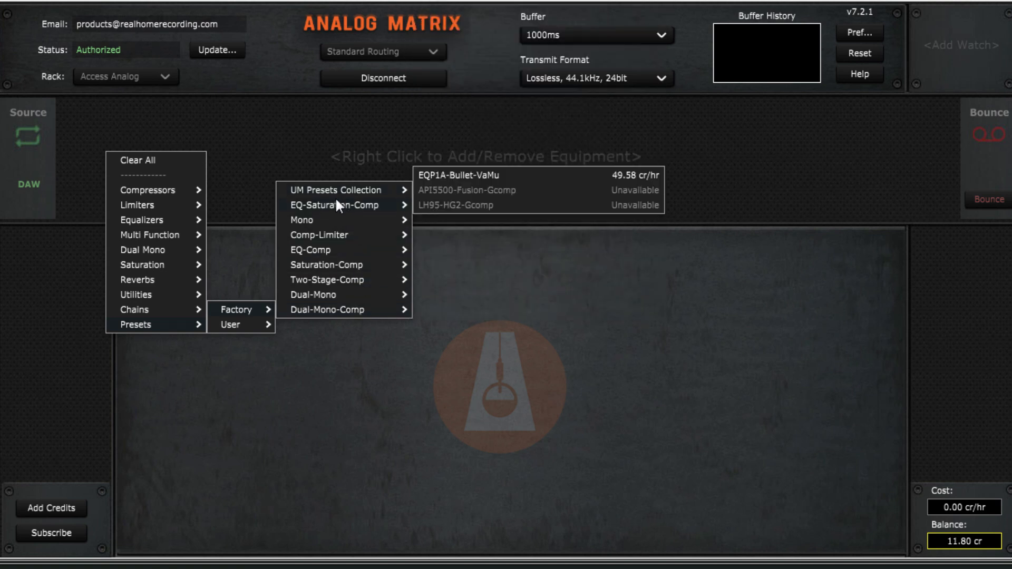
left_click(295, 152)
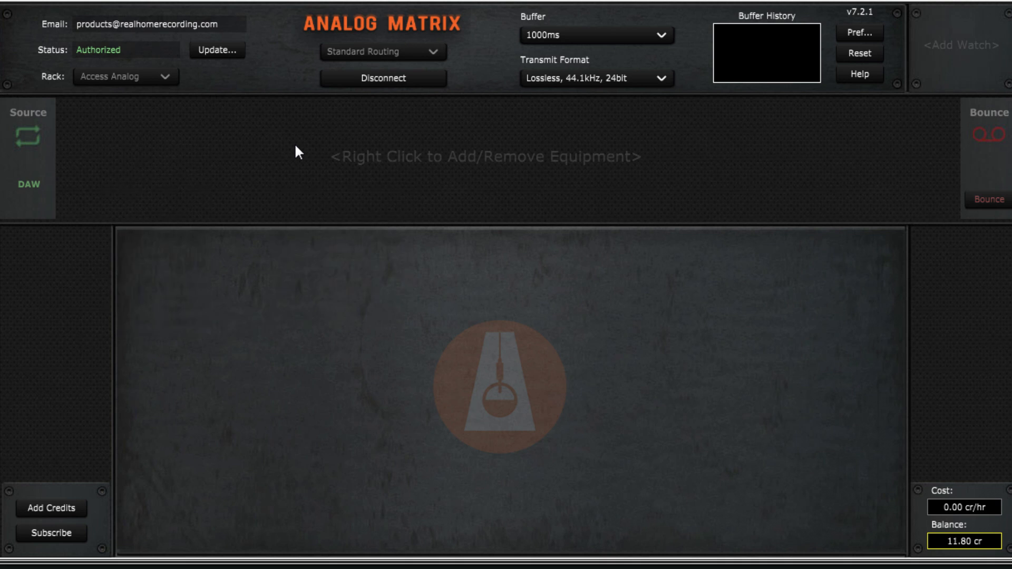
- Add the Daking Comp II compressor to the rack, followed by the Pultec EQP-1A (#1) equalizer
right_click(107, 143)
mouse_move(140, 181)
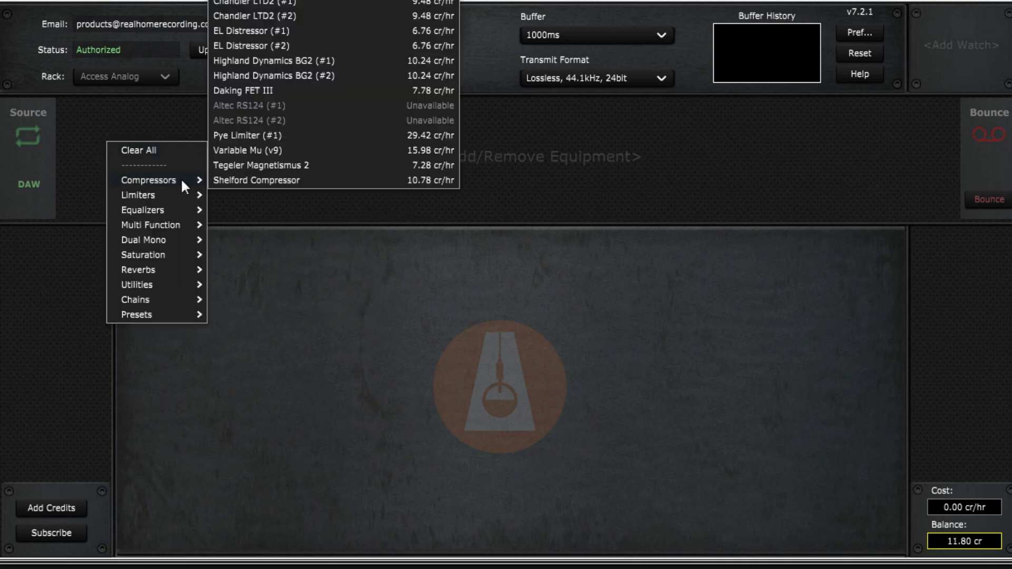
left_click(285, 0)
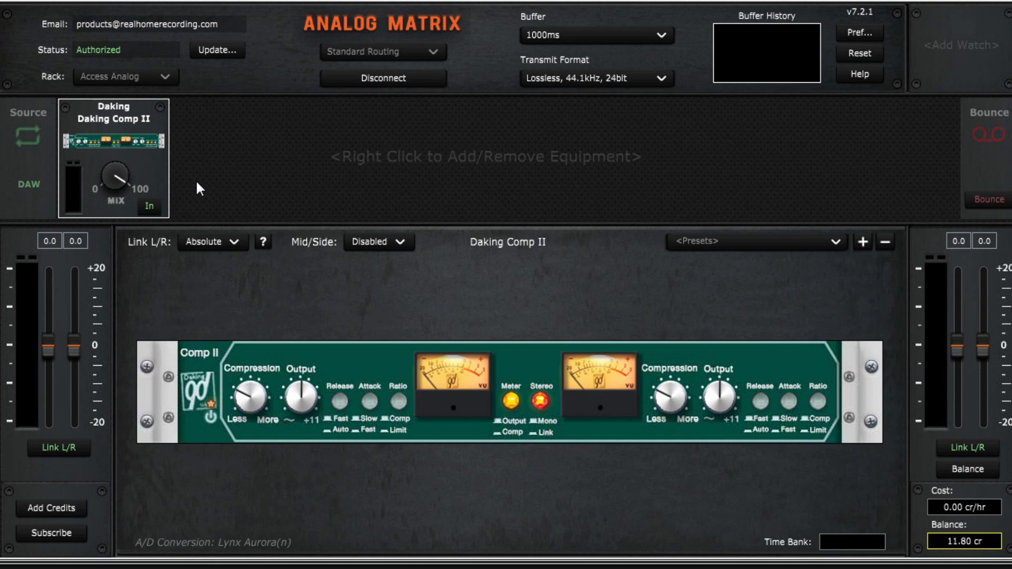
right_click(222, 165)
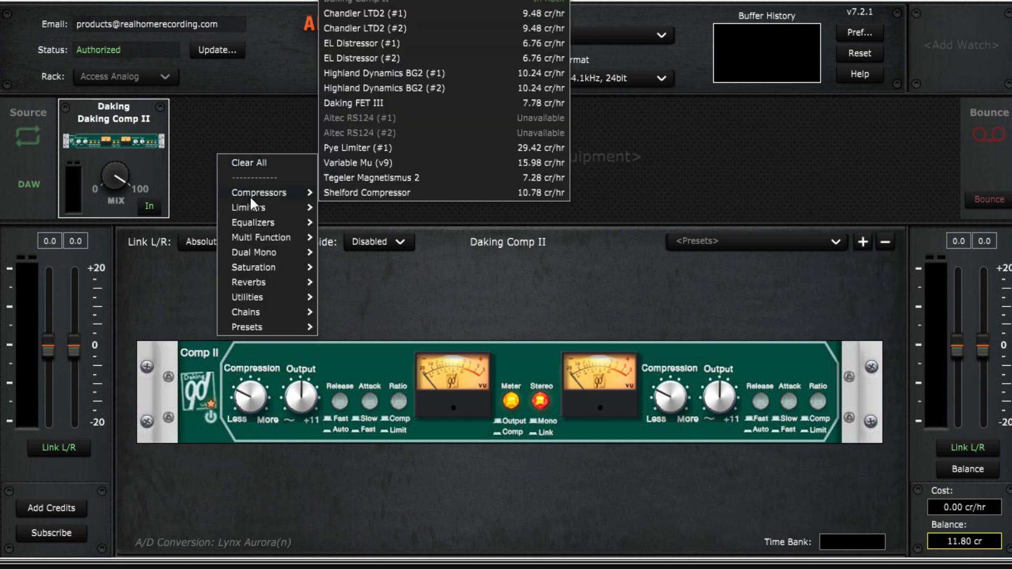
mouse_move(255, 222)
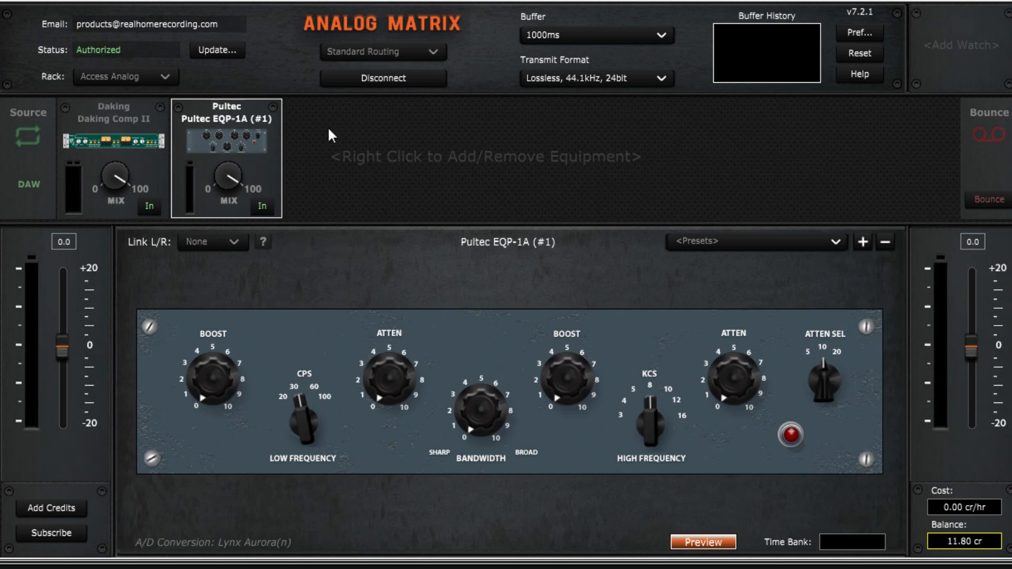
- Switch back and forth between the Daking Comp II and Pultec EQP-1A (#1) controls to compare the units, ending on the Daking
left_click(131, 129)
left_click(216, 134)
left_click(158, 135)
left_click(176, 136)
left_click(129, 138)
left_click(191, 139)
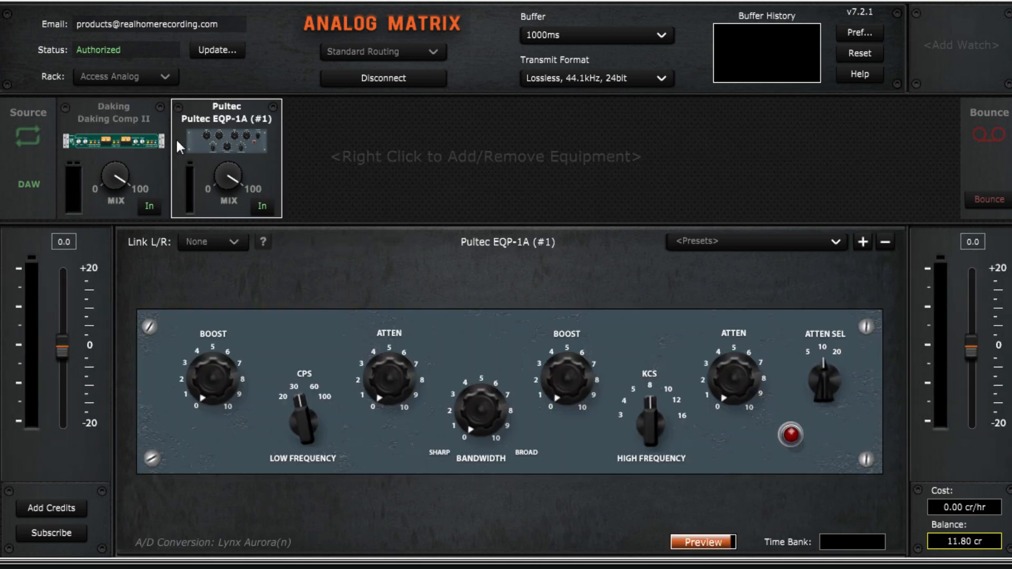
left_click(137, 138)
left_click(216, 141)
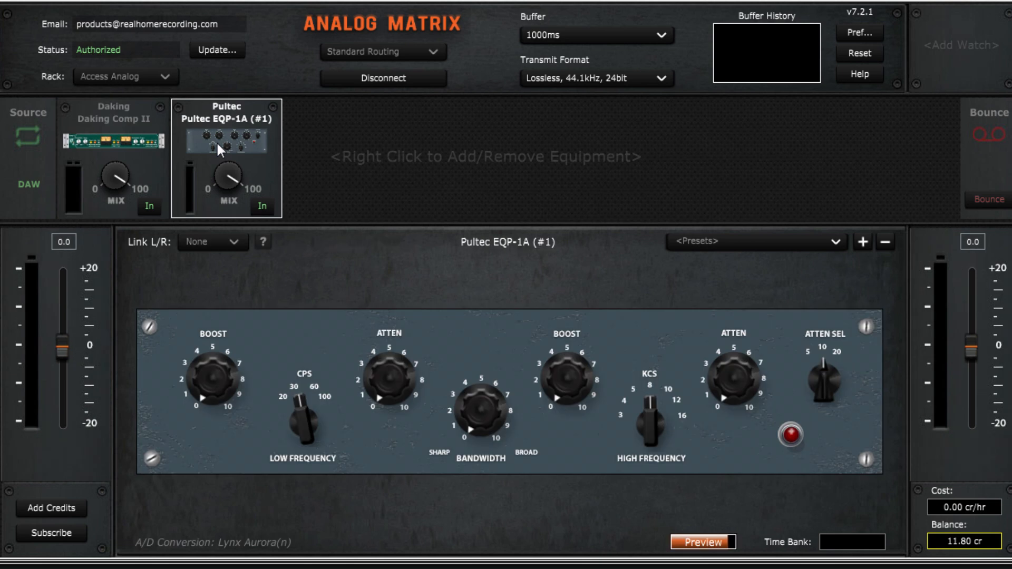
left_click(138, 141)
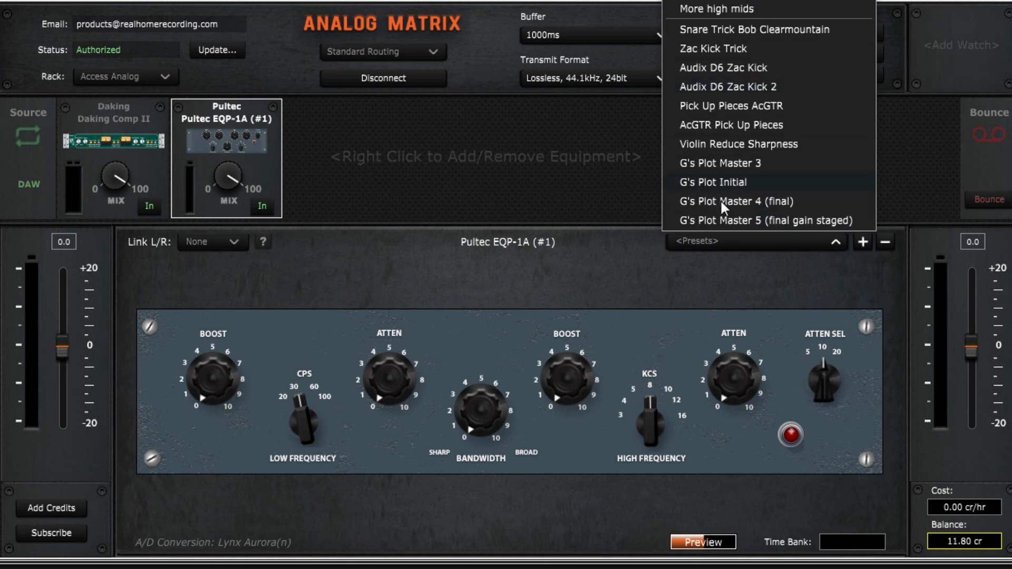
left_click(161, 134)
left_click(178, 136)
left_click(144, 144)
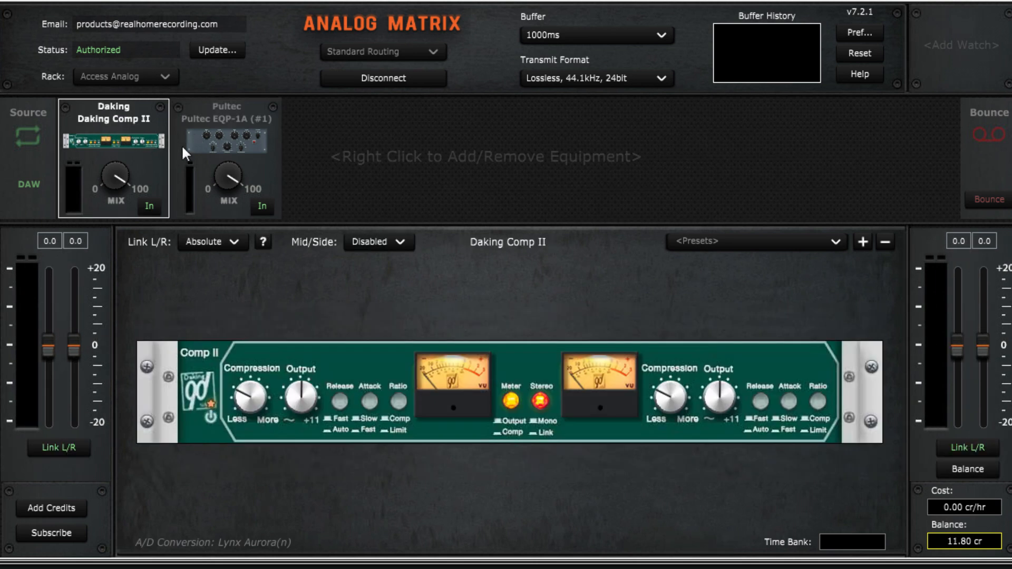
- Remove the Pultec EQP-1A (#1) equalizer and the Daking Comp II compressor from the rack
left_click(222, 134)
right_click(221, 134)
left_click(232, 138)
right_click(131, 128)
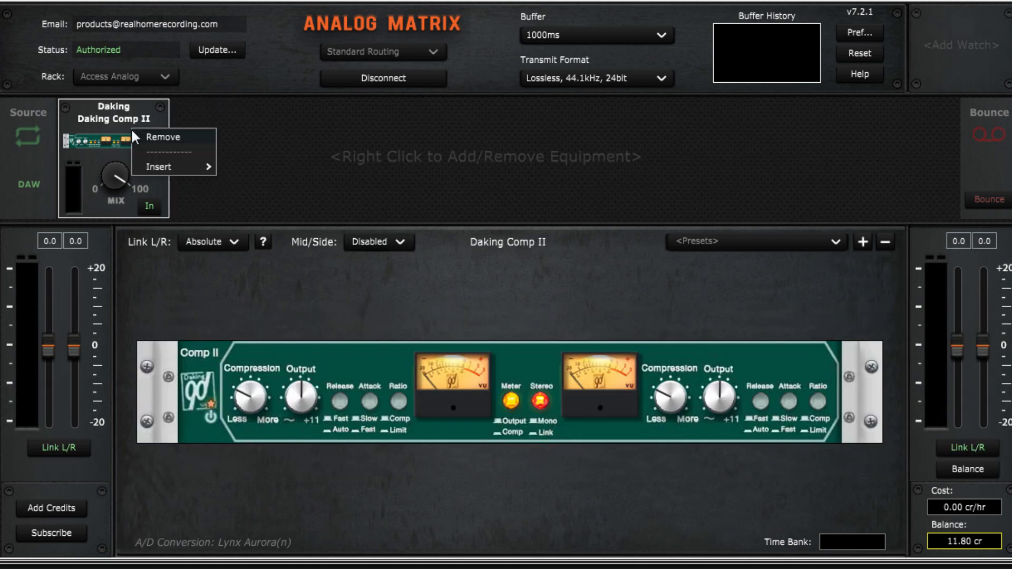
left_click(161, 140)
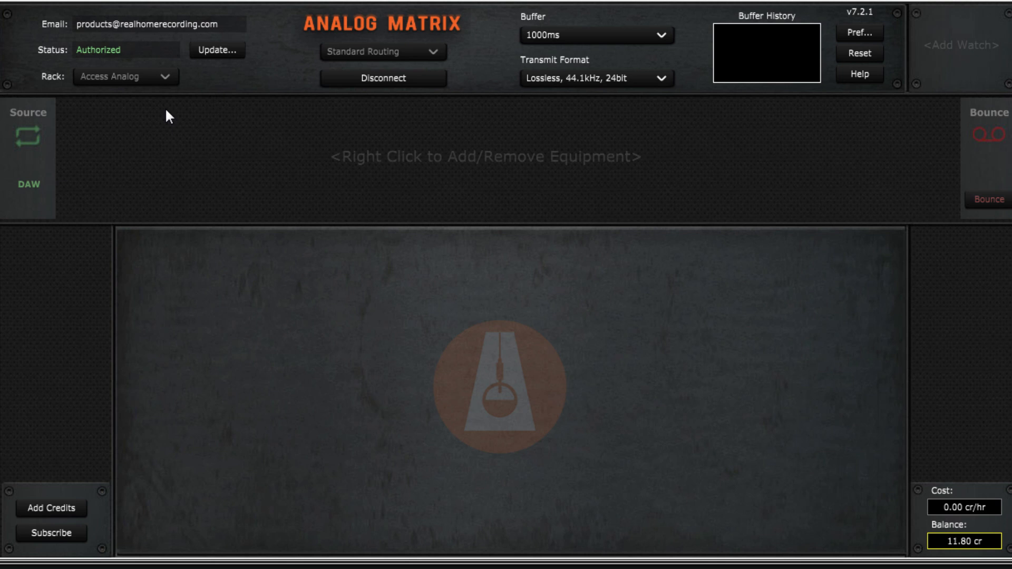
- Check the equipment categories and transmit formats without choosing any, and view the audio source settings
right_click(99, 158)
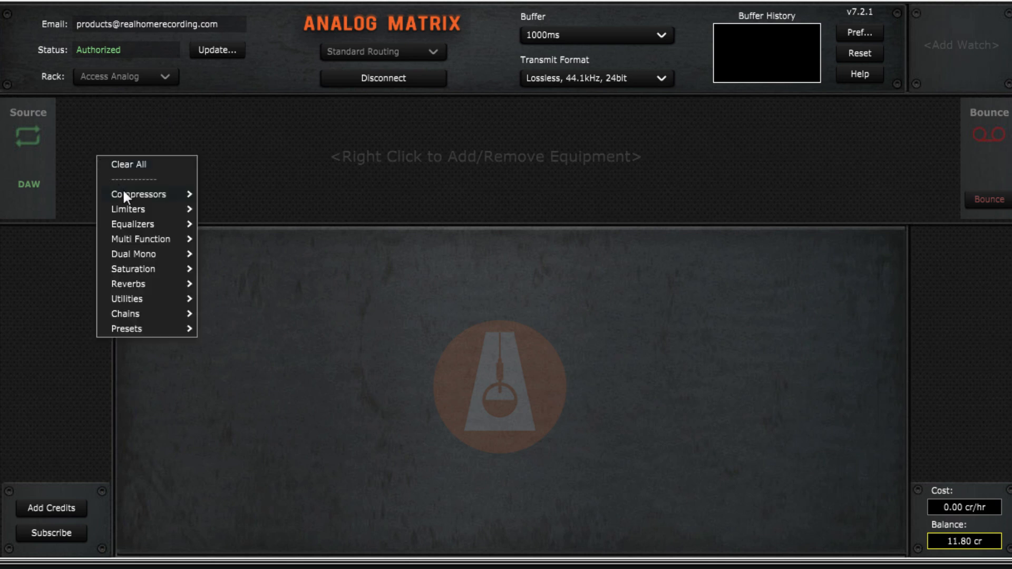
left_click(94, 116)
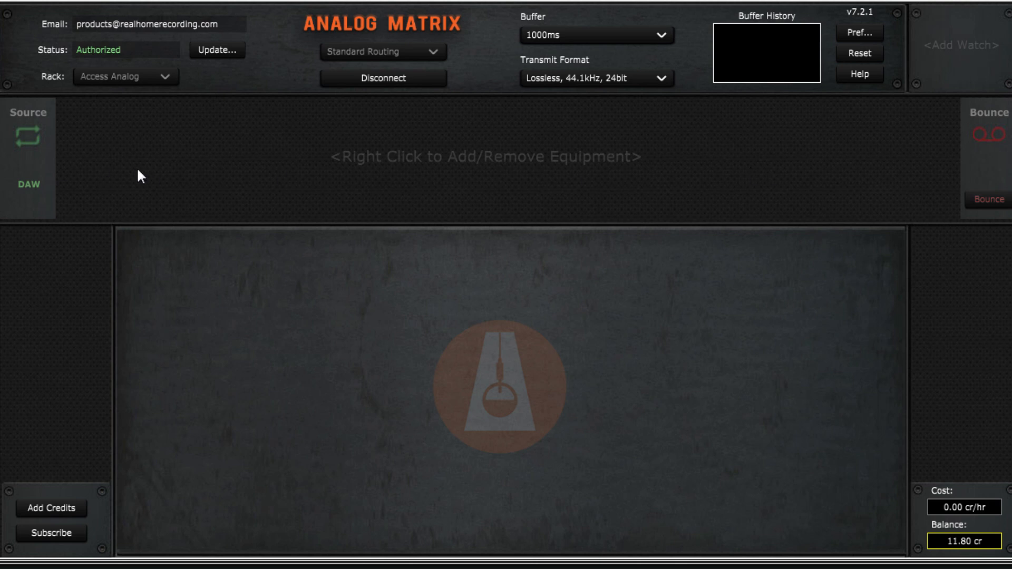
left_click(579, 79)
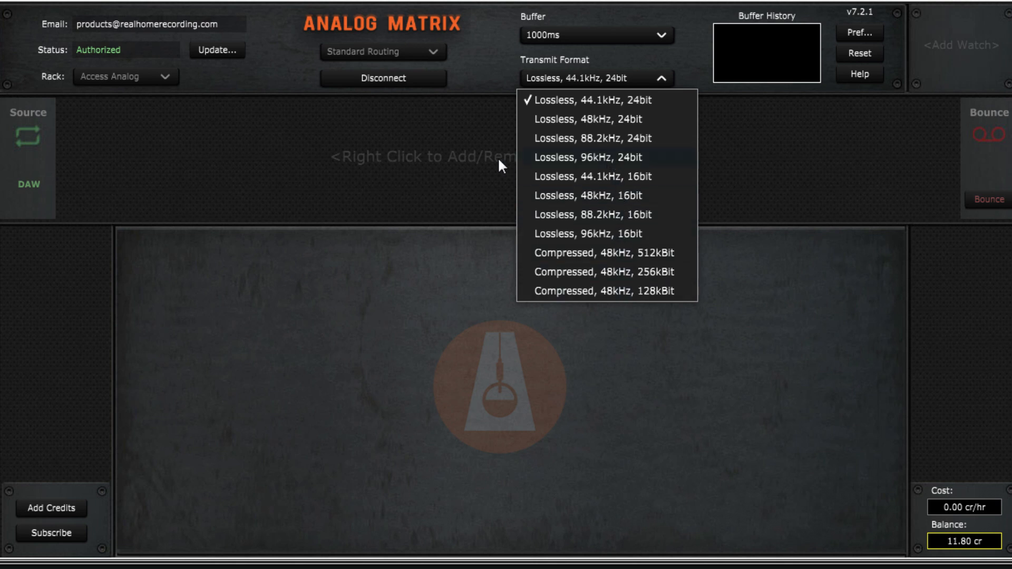
left_click(289, 138)
left_click(26, 187)
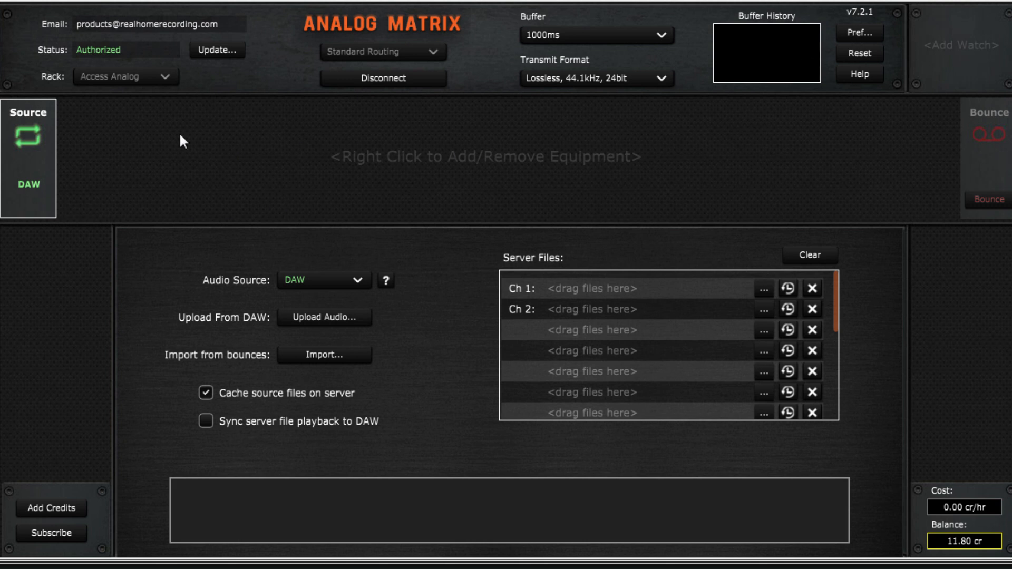
- Disconnect from the Access Analog rack, connect to the Infrasonic rack, and load its mastering chain
left_click(376, 79)
left_click(162, 78)
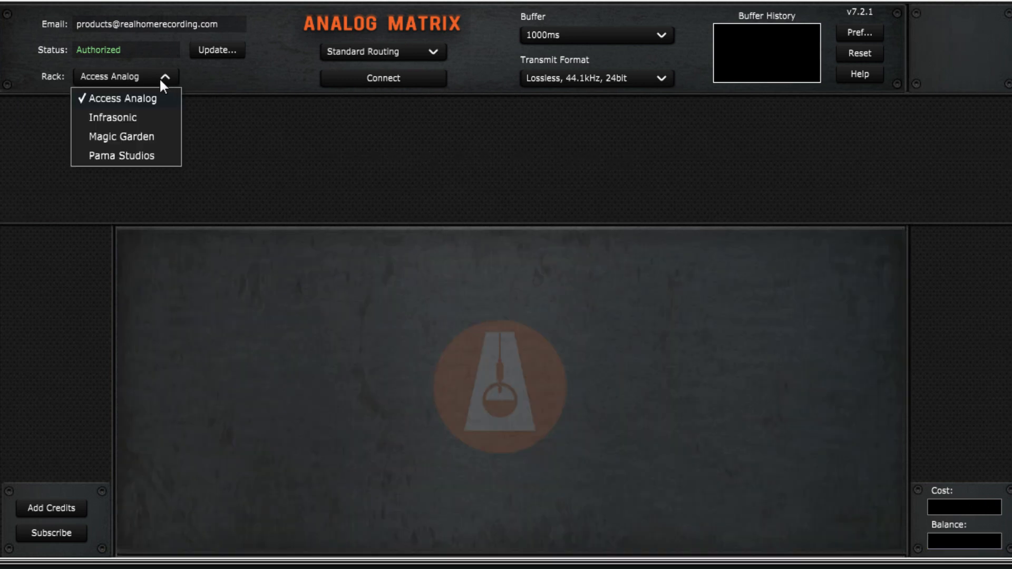
left_click(124, 117)
left_click(370, 79)
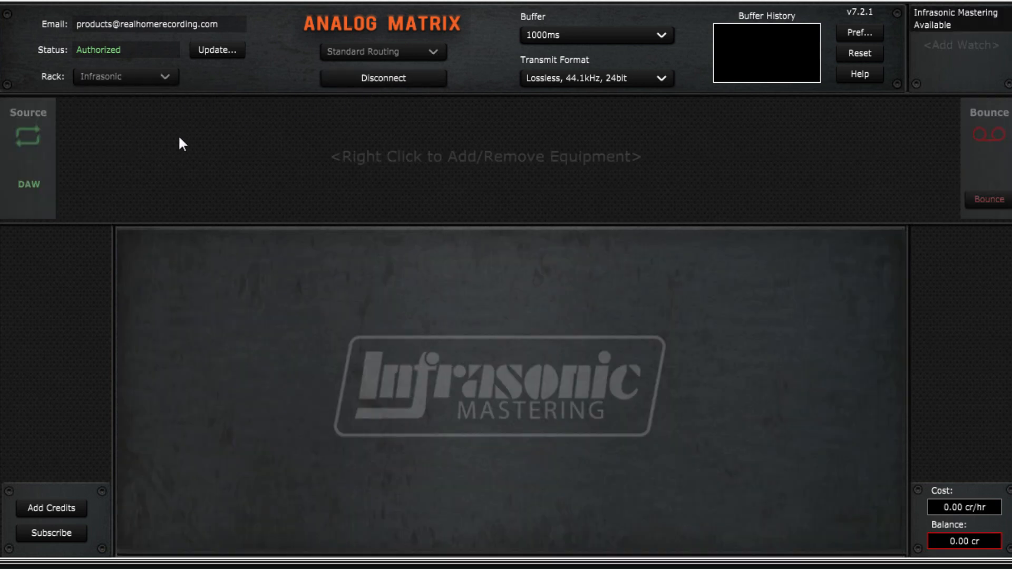
right_click(95, 144)
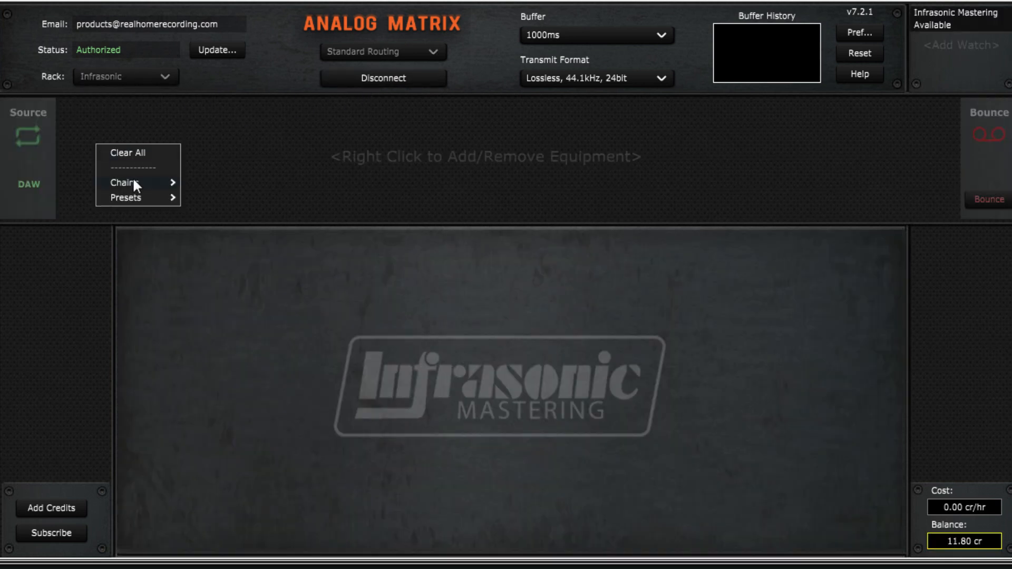
mouse_move(135, 182)
left_click(229, 182)
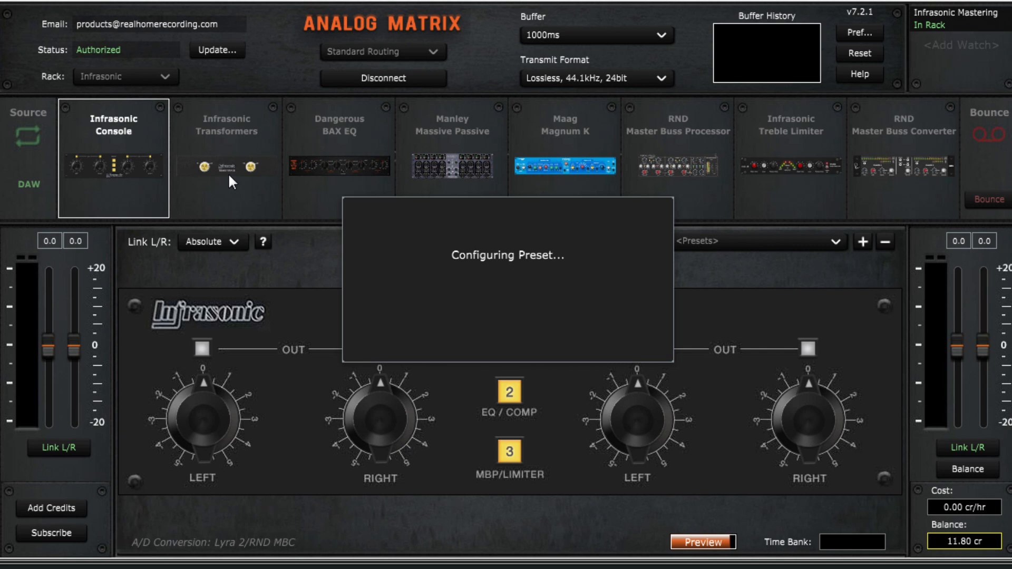
- Examine the Infrasonic chain's units one by one, from Transformers to the RND Master Buss Converter, including a look at the bounce settings
left_click(232, 160)
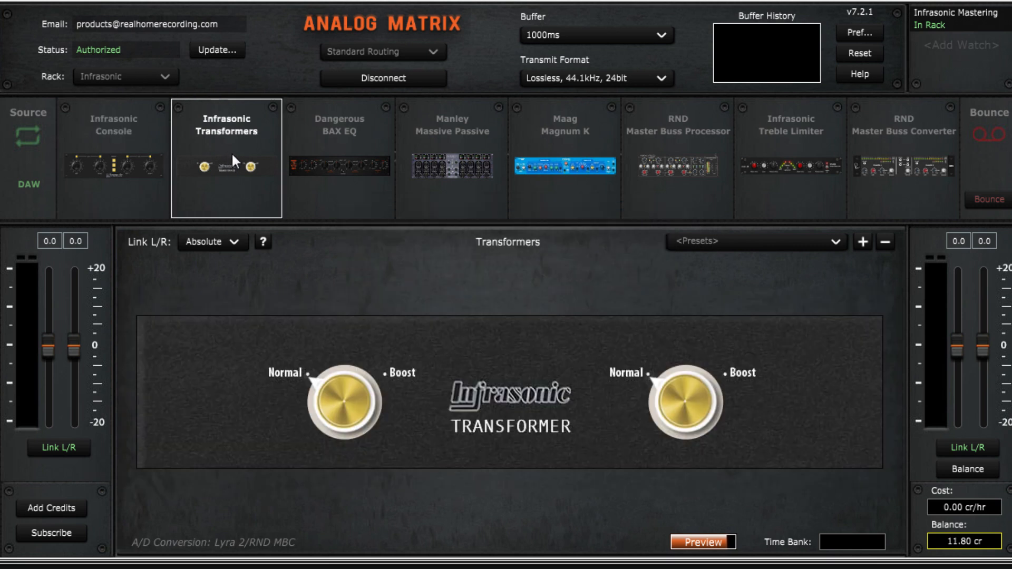
left_click(338, 149)
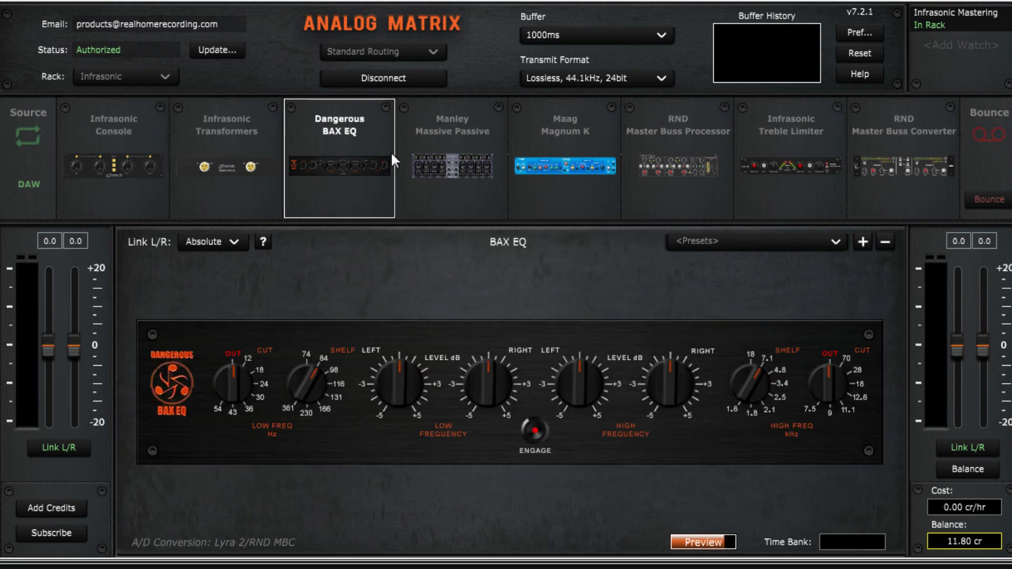
left_click(459, 153)
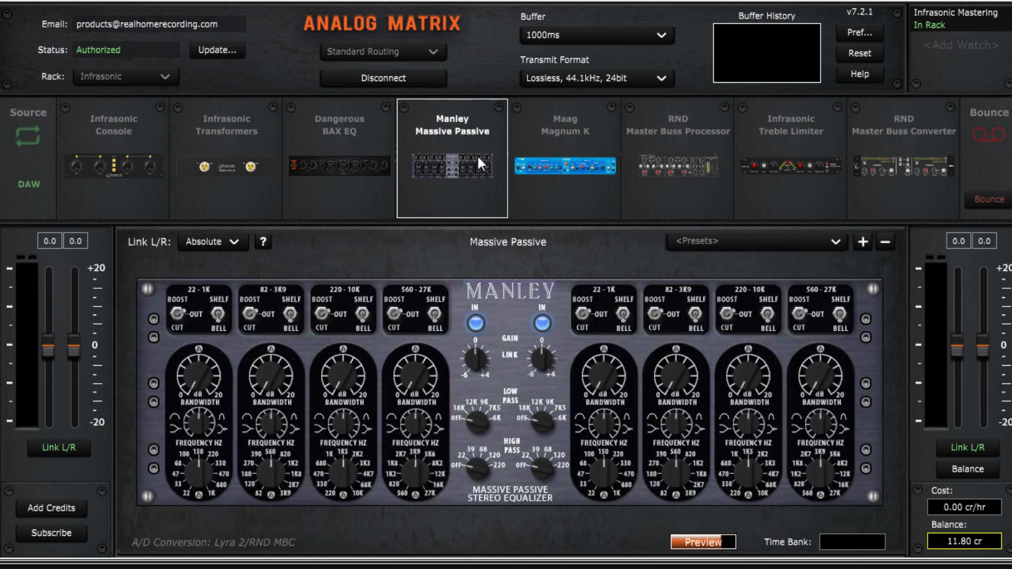
left_click(574, 158)
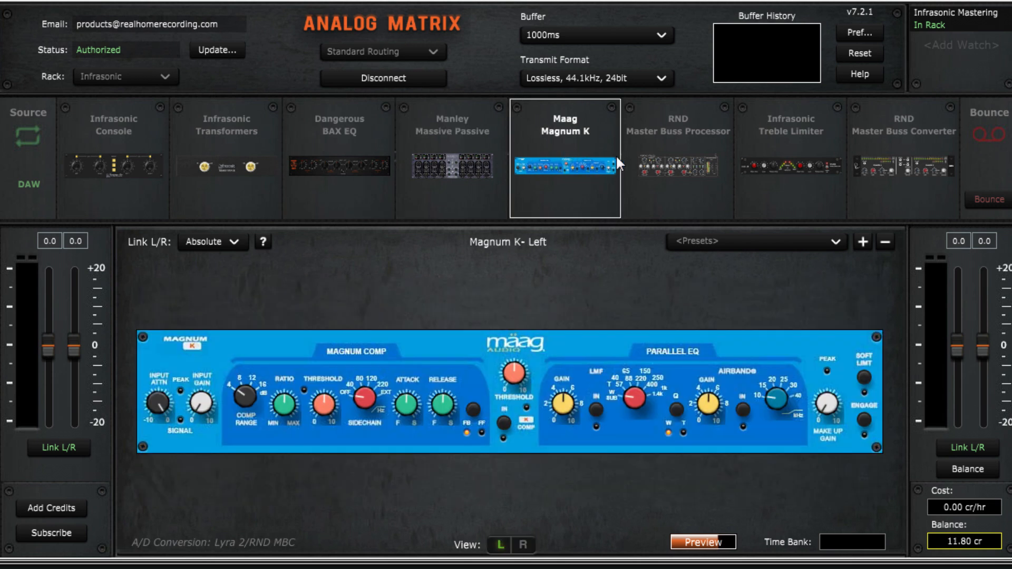
left_click(671, 163)
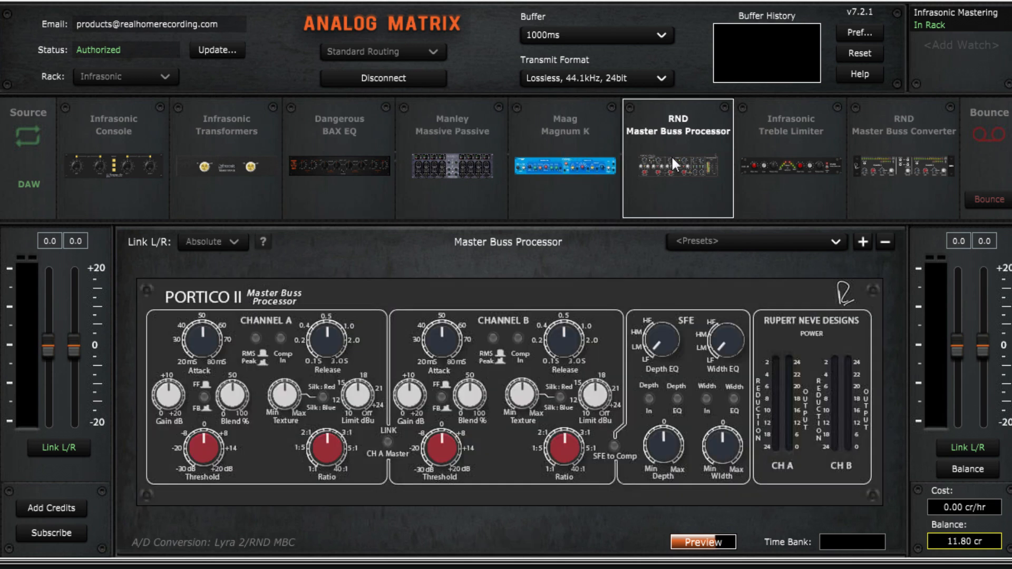
left_click(803, 164)
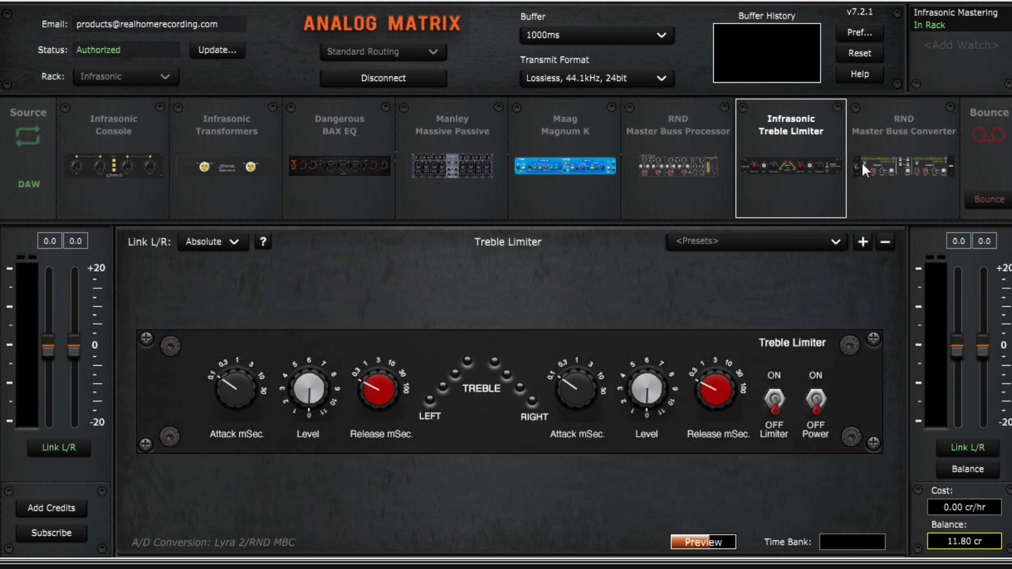
left_click(681, 144)
left_click(791, 162)
left_click(892, 166)
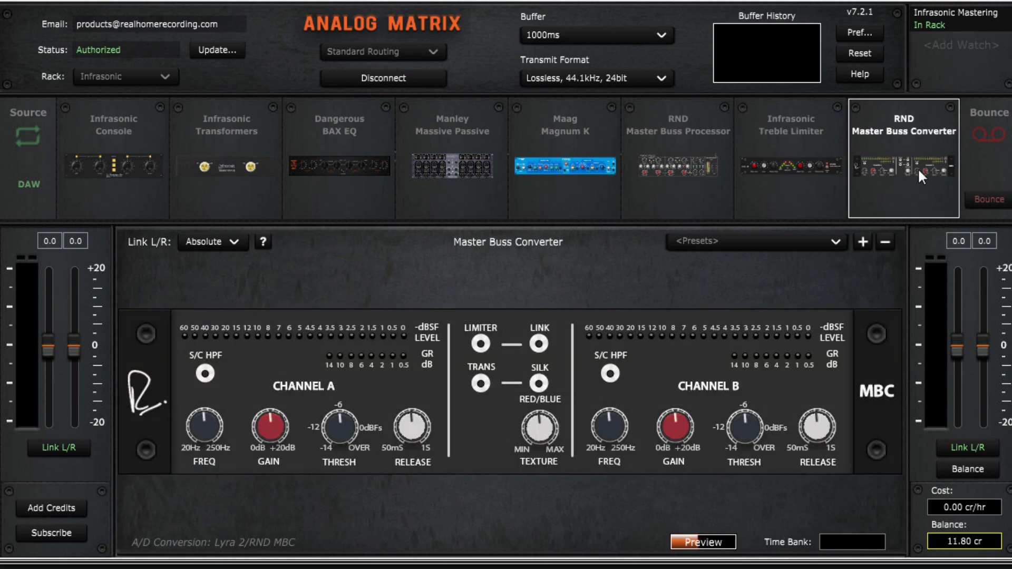
left_click(983, 154)
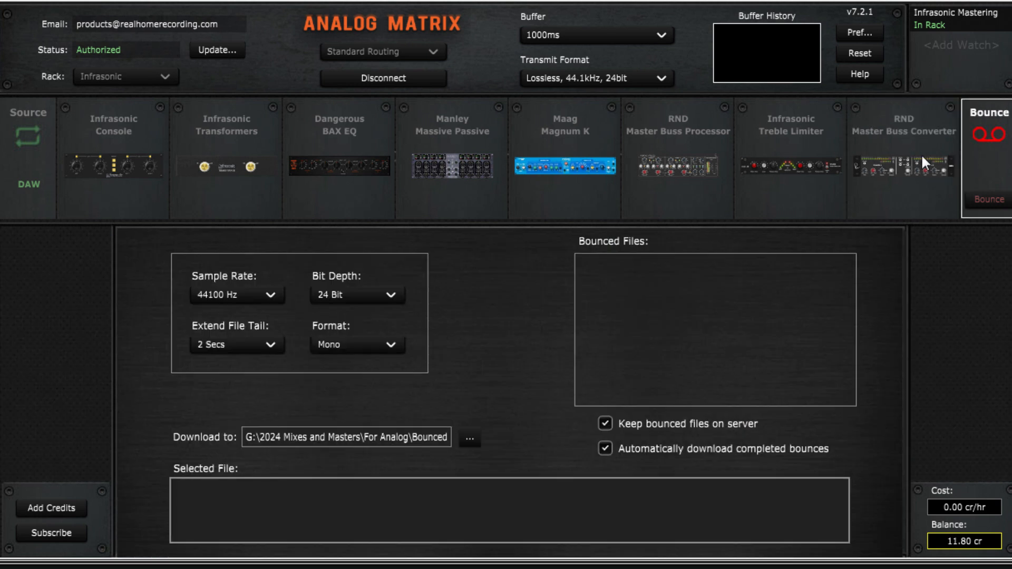
left_click(922, 157)
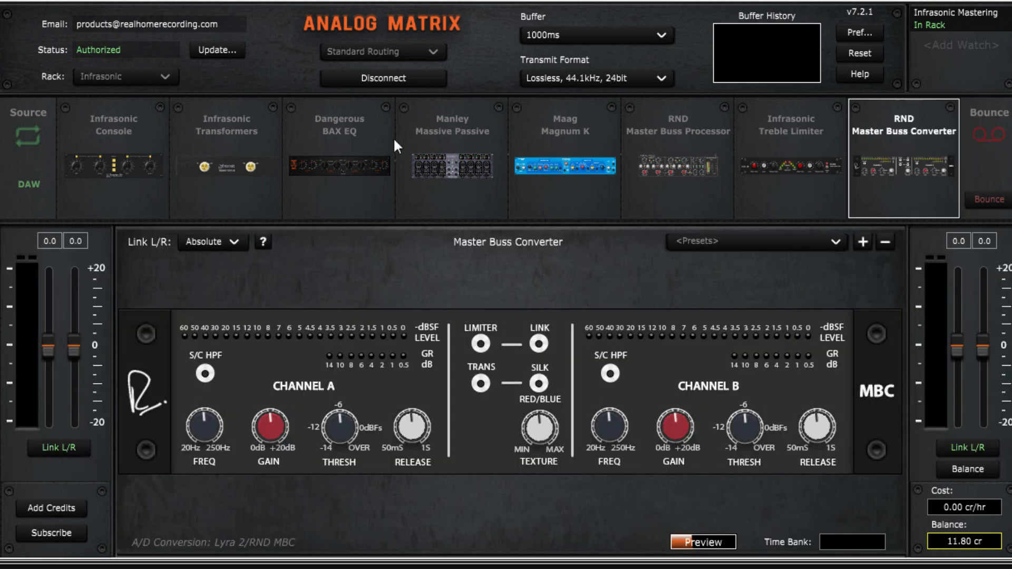
- Disconnect from the Infrasonic rack, connect to the Magic Garden rack, and load its mastering chain
left_click(363, 77)
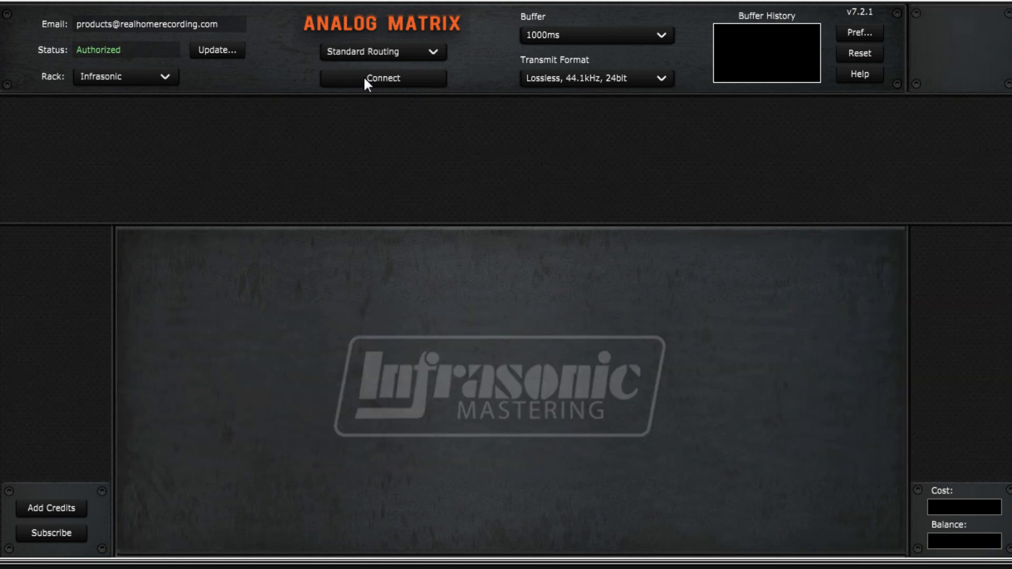
left_click(161, 78)
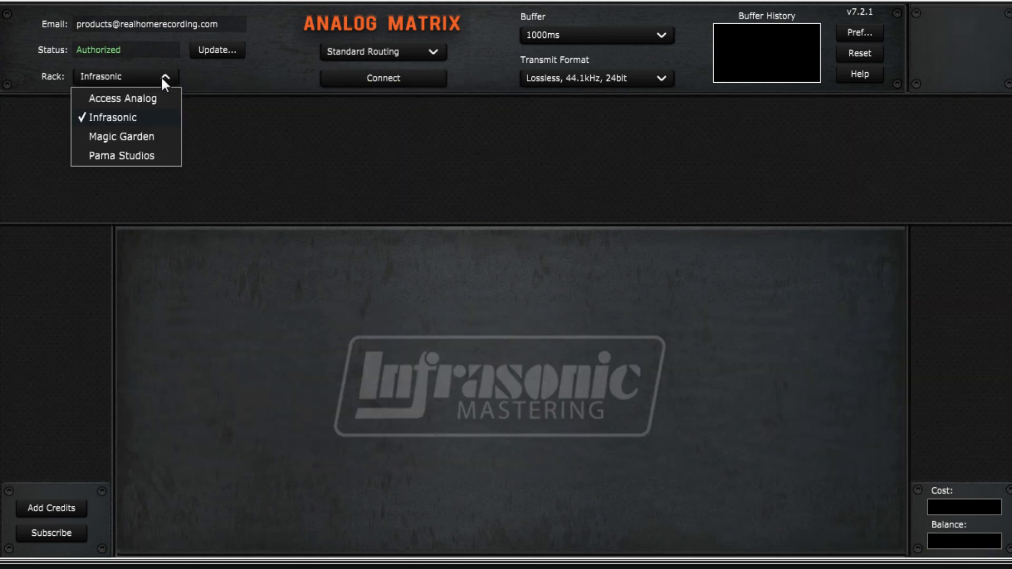
left_click(131, 137)
left_click(359, 83)
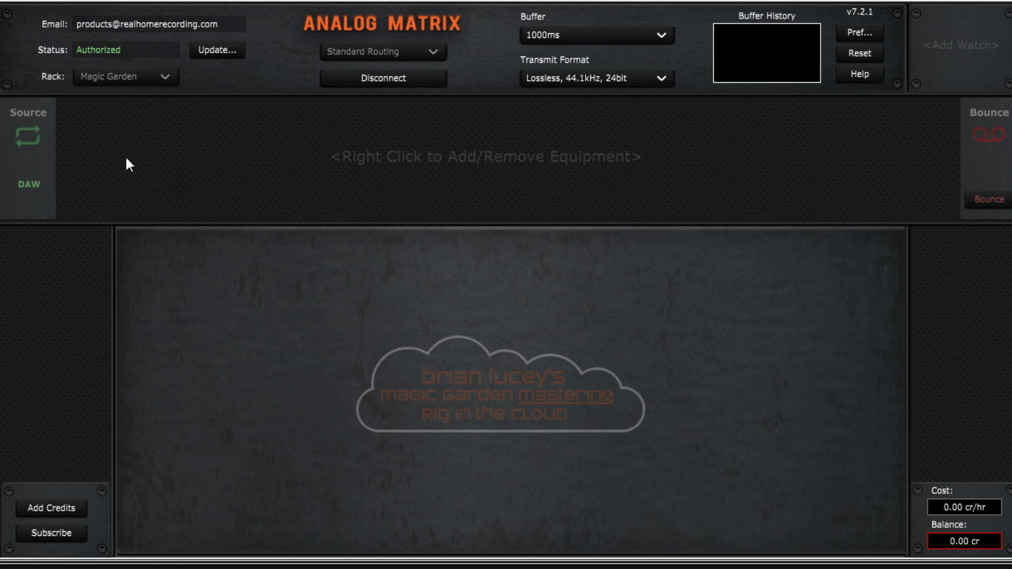
right_click(108, 148)
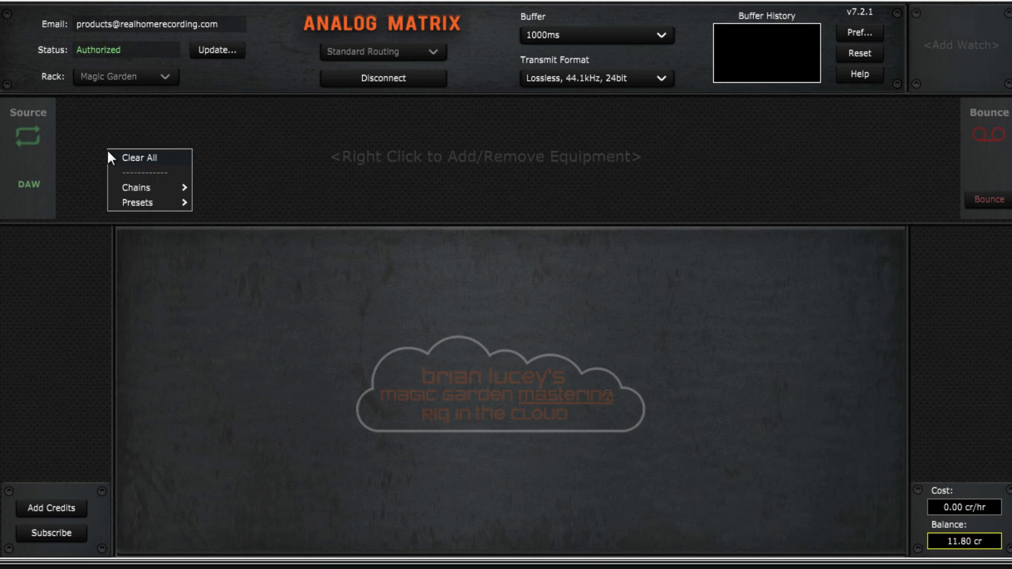
mouse_move(135, 185)
left_click(243, 188)
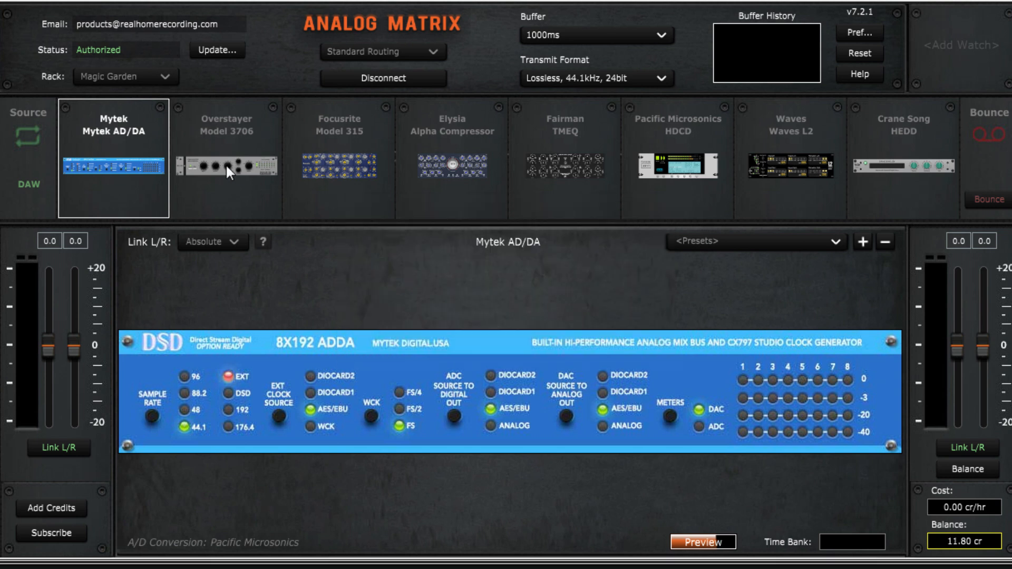
- Examine the Magic Garden chain's units one by one, from the Overstayer Model 3706 to the Crane Song HEDD
left_click(228, 170)
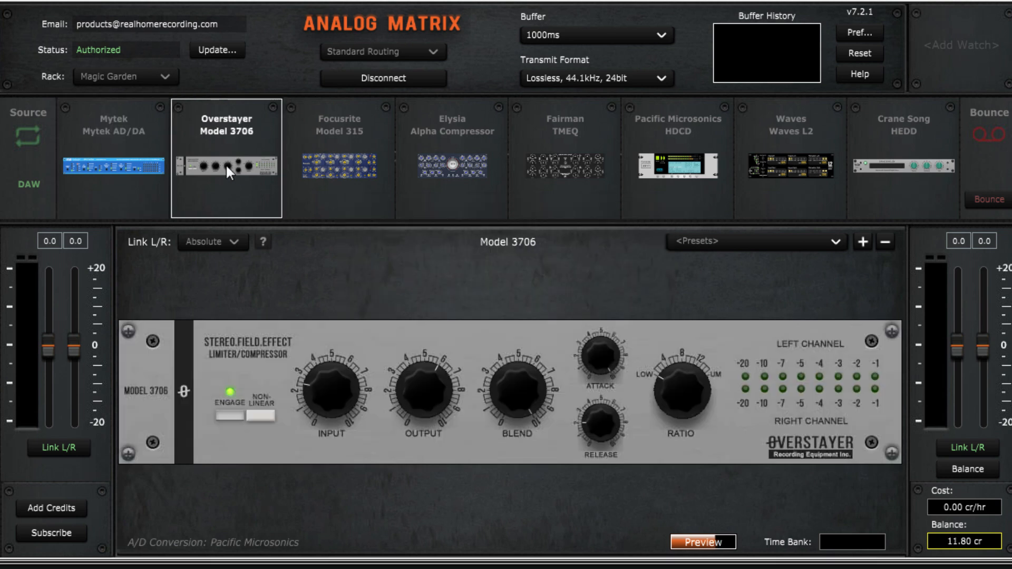
left_click(350, 160)
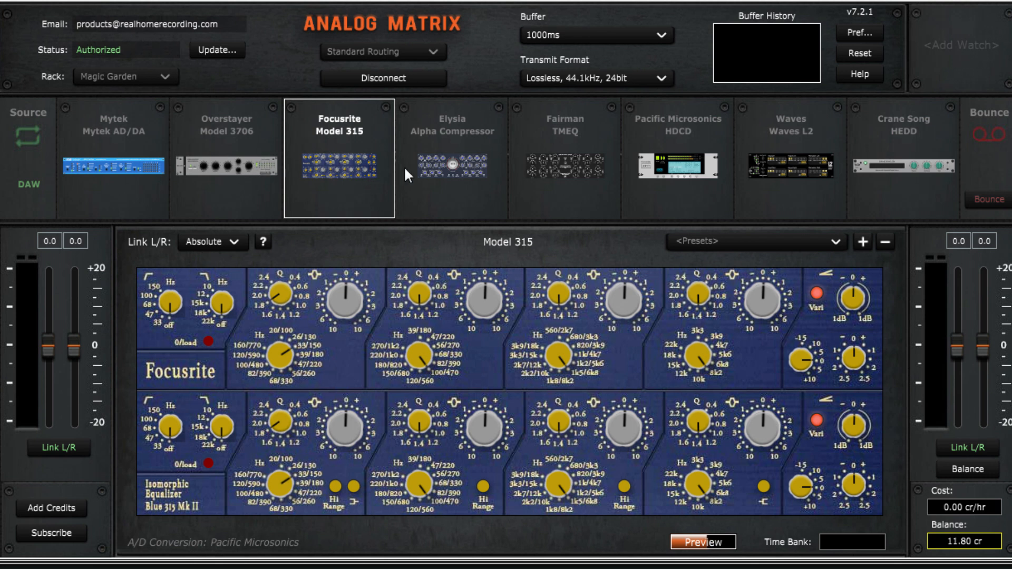
left_click(466, 155)
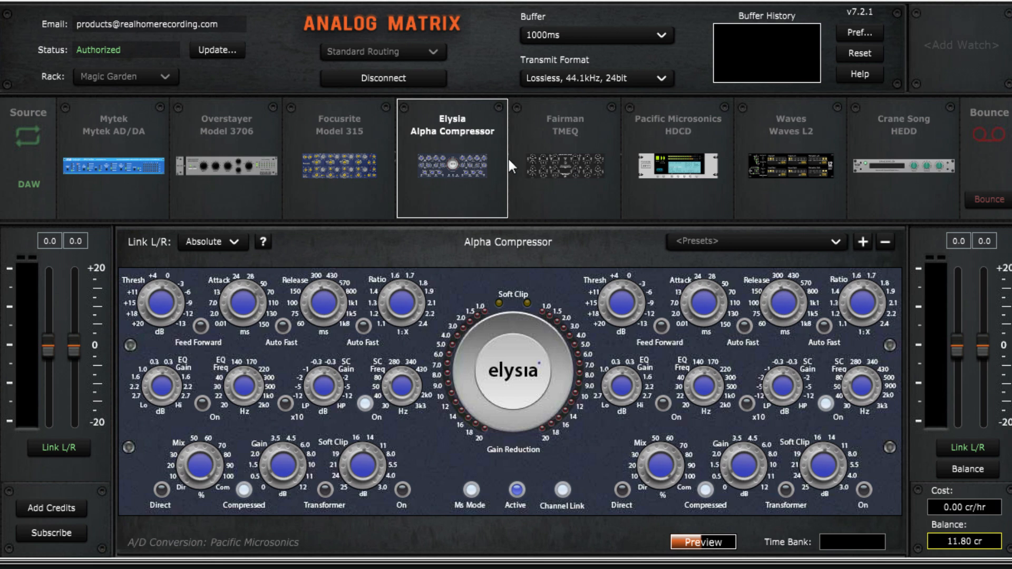
left_click(574, 152)
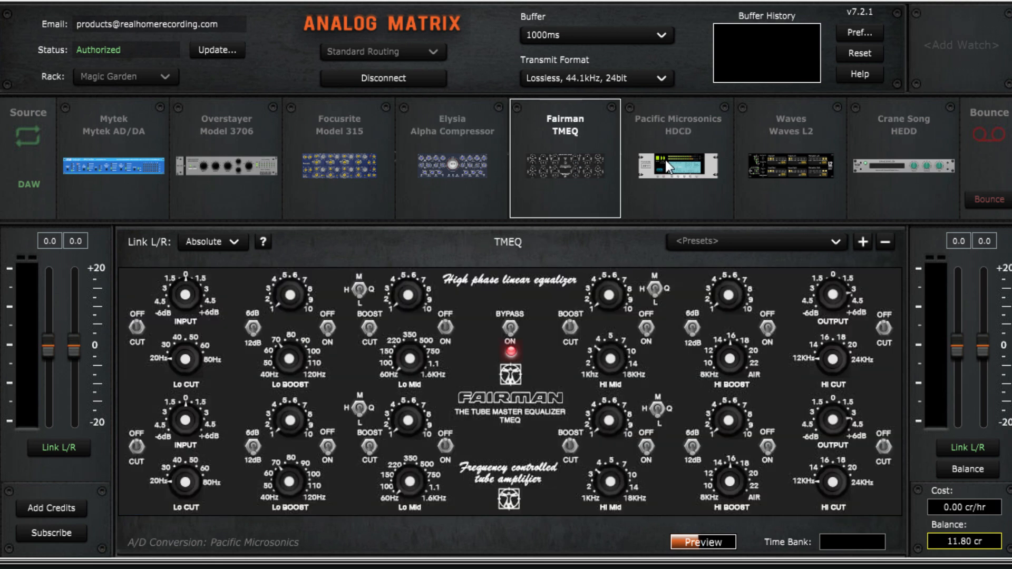
left_click(685, 162)
left_click(766, 162)
left_click(886, 162)
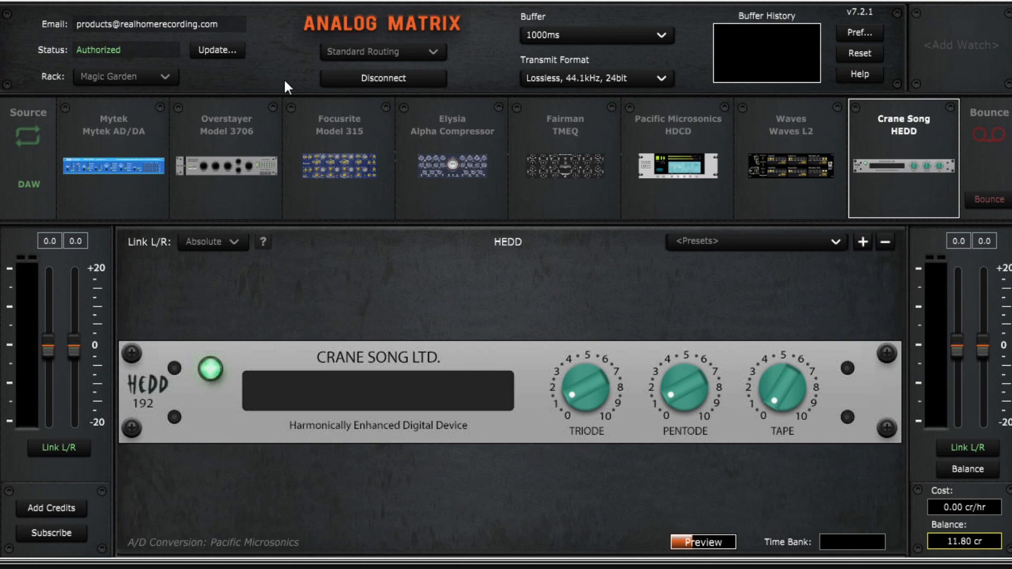
- Disconnect from the Magic Garden rack and connect to the Pama Studios rack
left_click(372, 78)
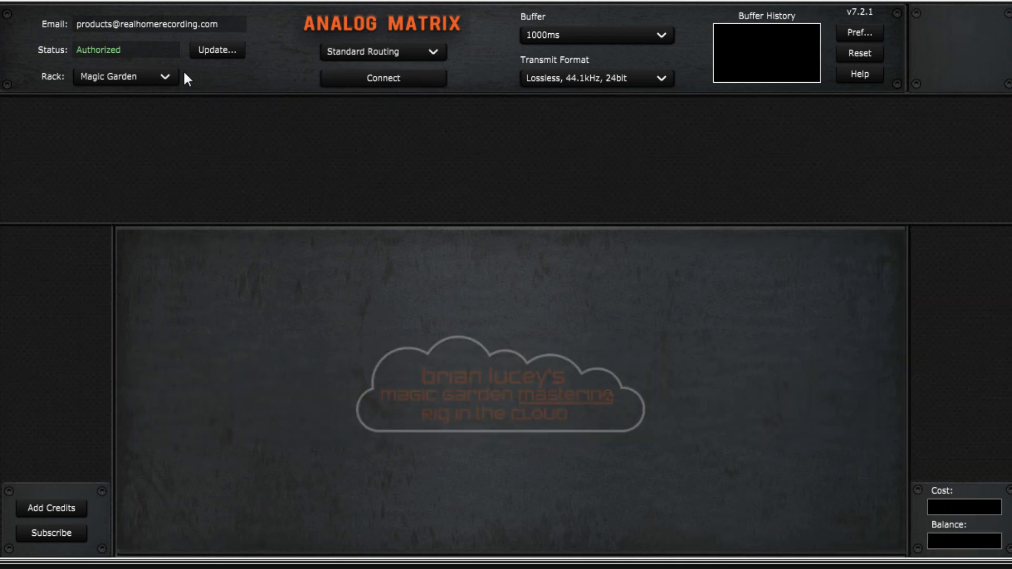
left_click(158, 76)
left_click(142, 156)
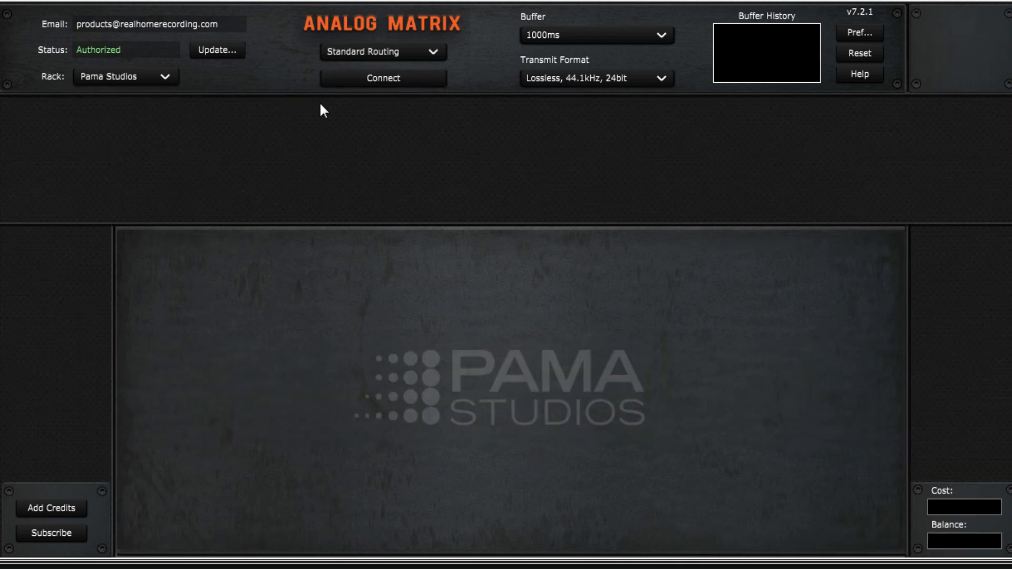
left_click(372, 79)
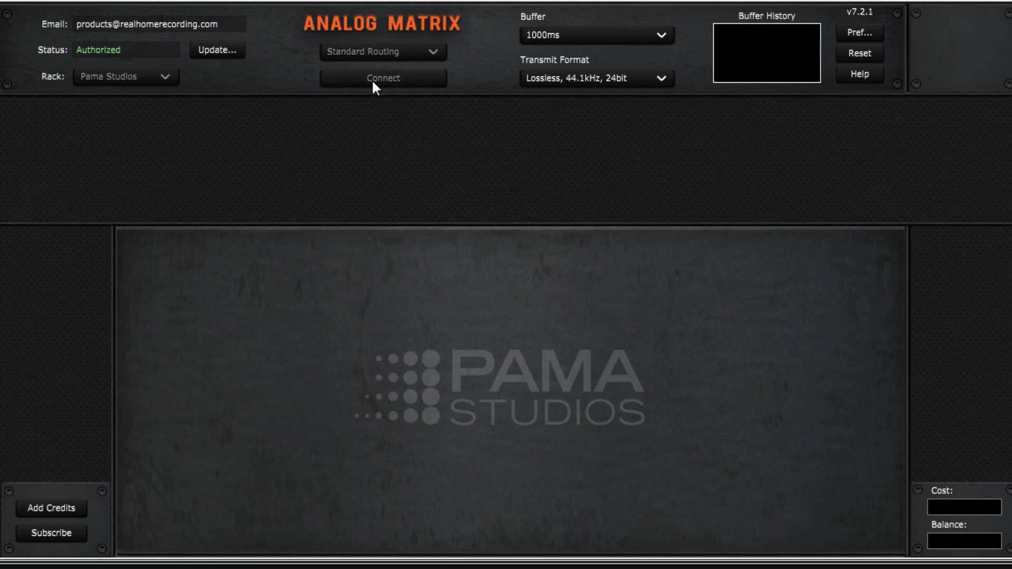
- Add the Tube Tech CL1B compressor to the empty Pama Studios rack
right_click(112, 149)
mouse_move(147, 178)
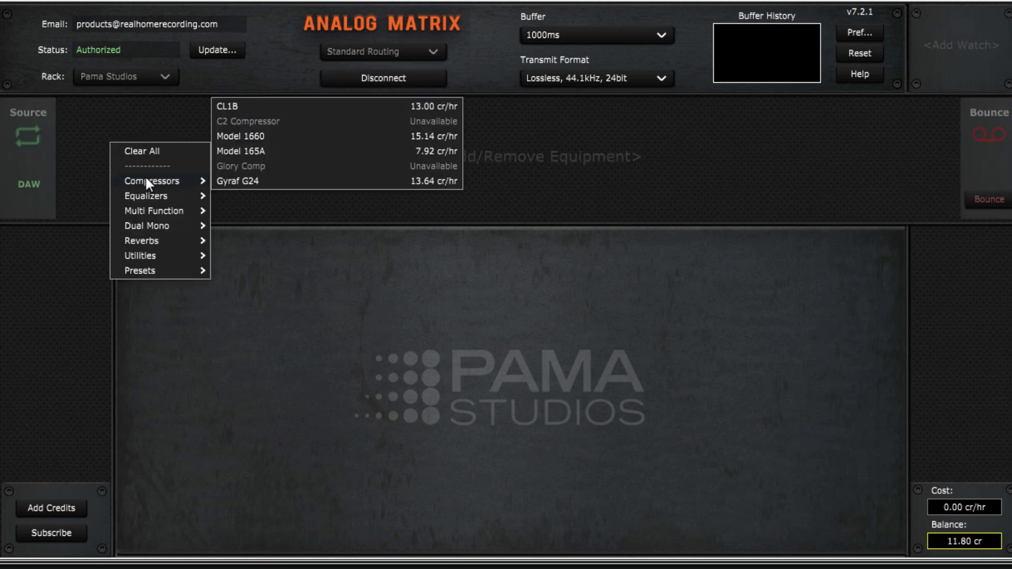
left_click(269, 108)
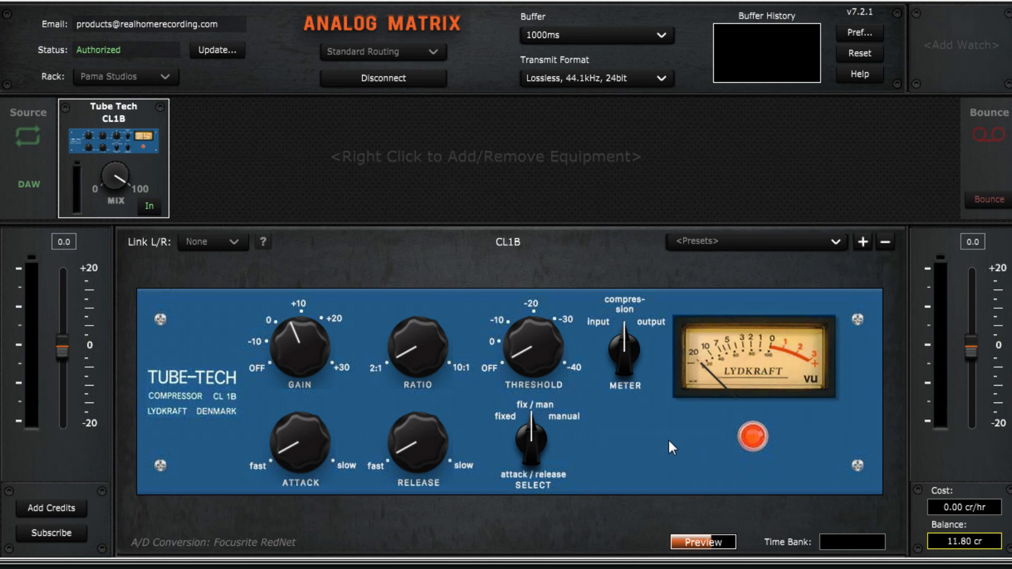
- Check the CL1B's presets without choosing one, and remove the unit from the rack
left_click(746, 243)
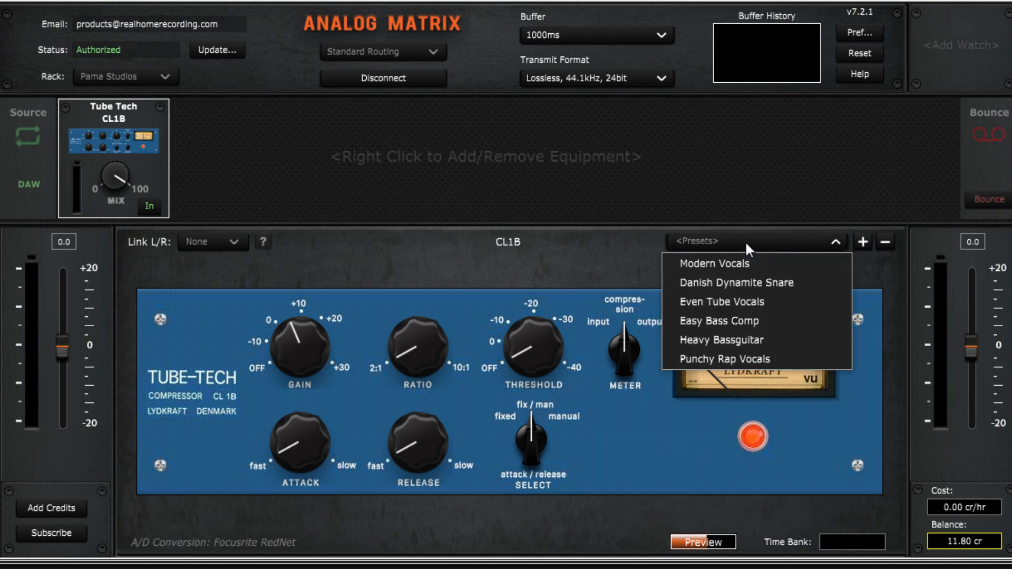
left_click(748, 247)
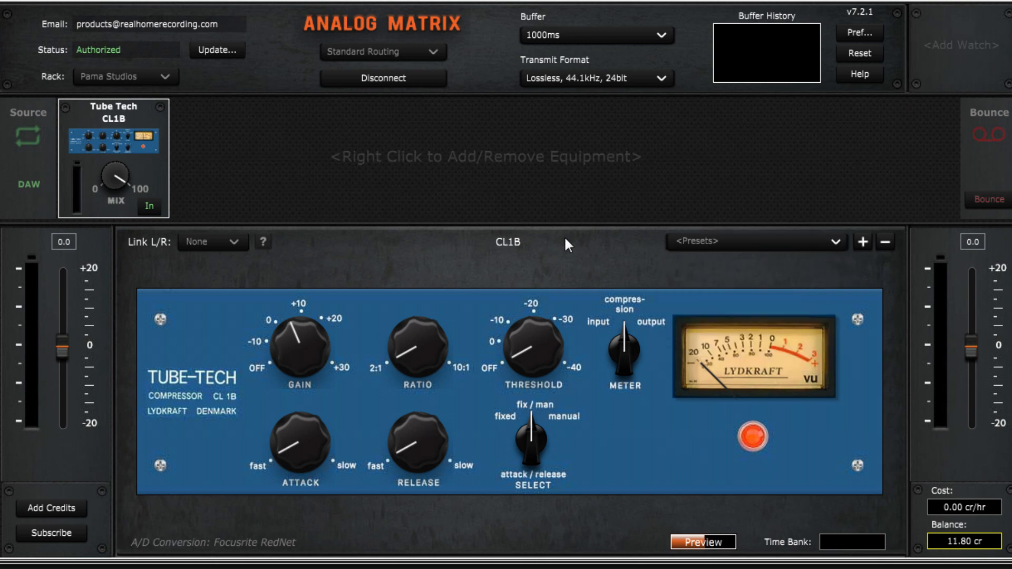
right_click(108, 140)
left_click(124, 146)
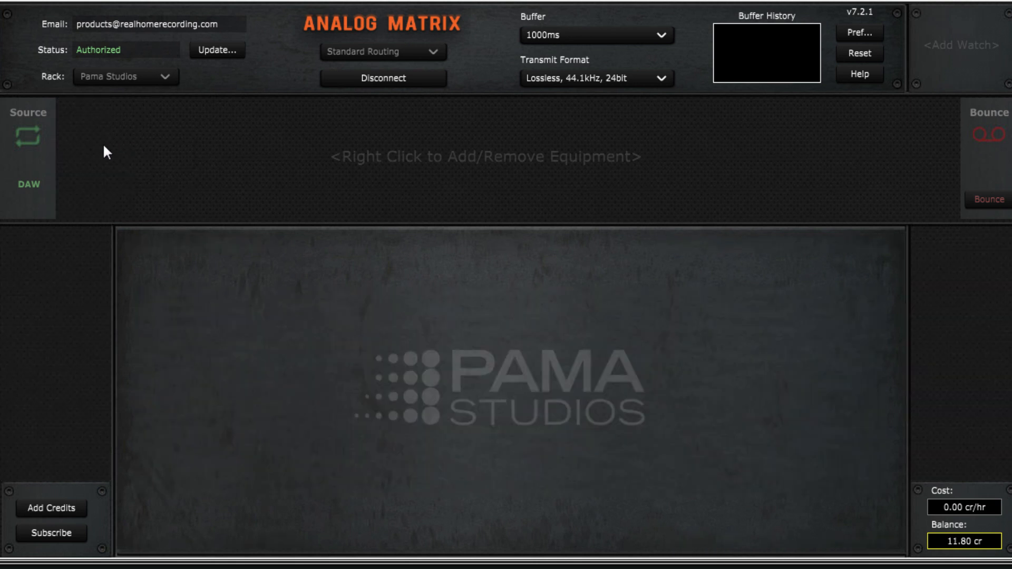
- Look through the compressors offered by the Pama Studios rack
right_click(103, 143)
mouse_move(136, 183)
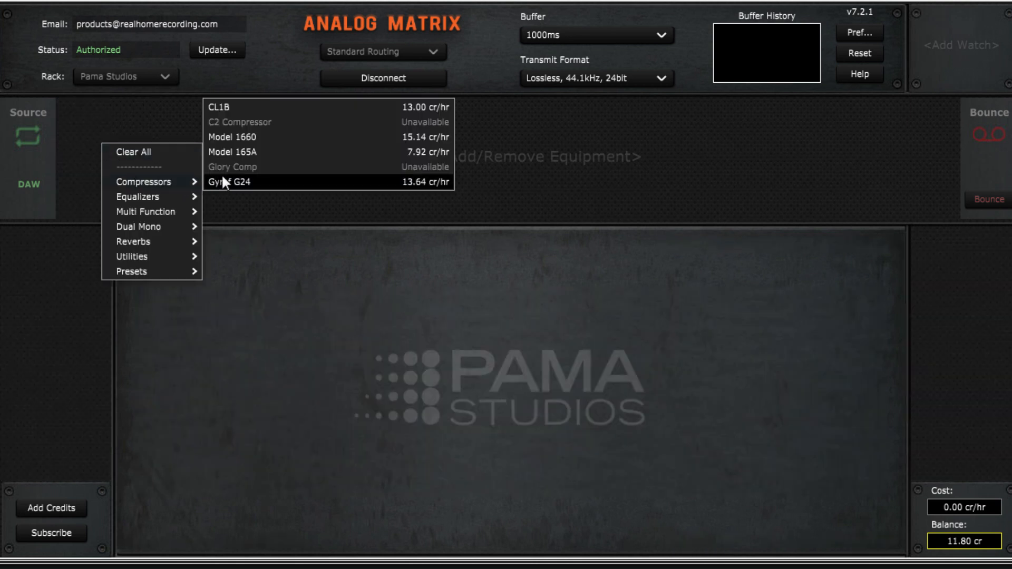
- Add the Model 1660 compressor to the empty rack chain and view its list of presets
left_click(264, 138)
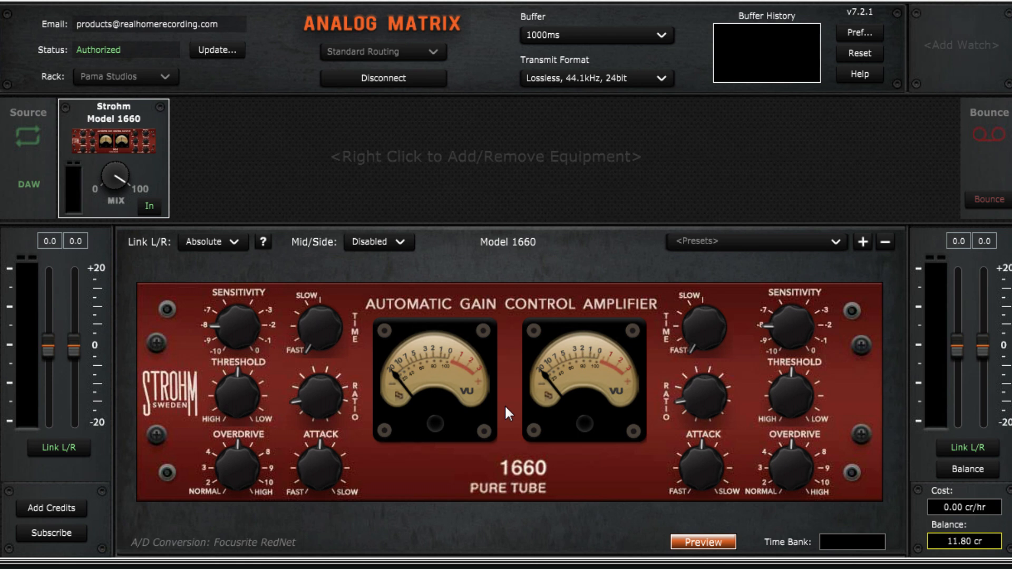
left_click(772, 240)
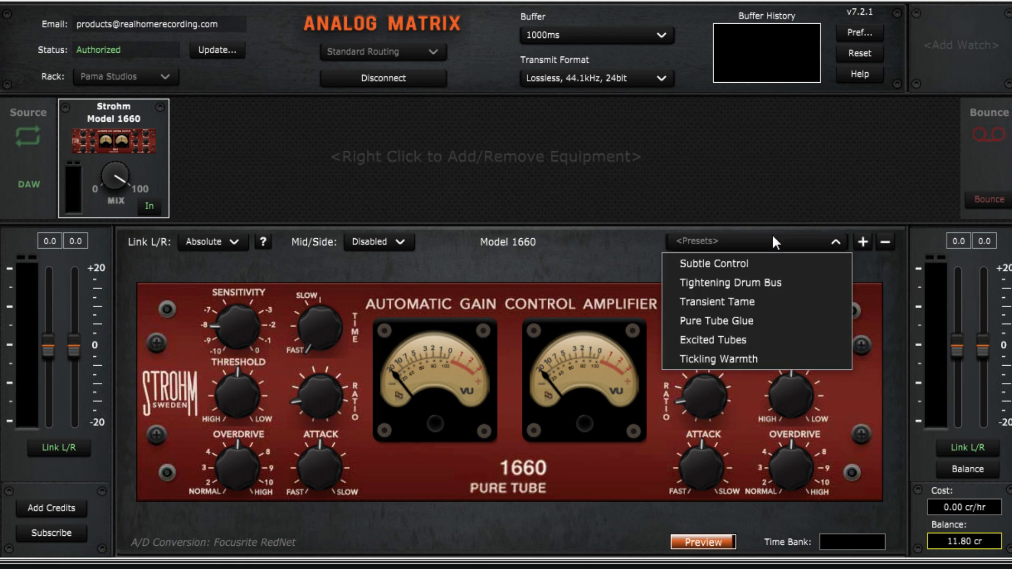
left_click(773, 236)
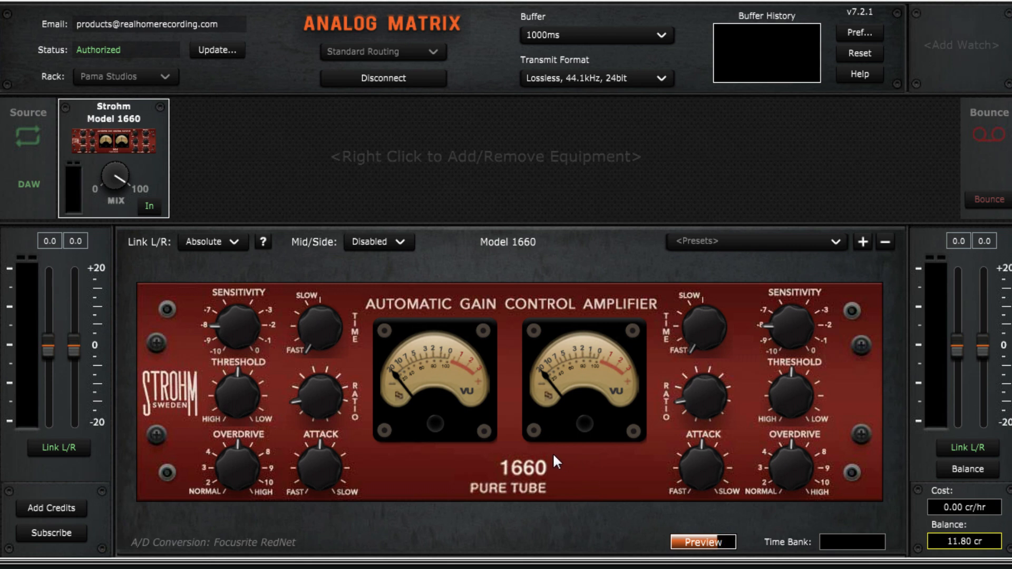
- Replace the Model 1660 in the chain with the Model 165A compressor and look through its presets
right_click(110, 138)
left_click(122, 147)
right_click(107, 150)
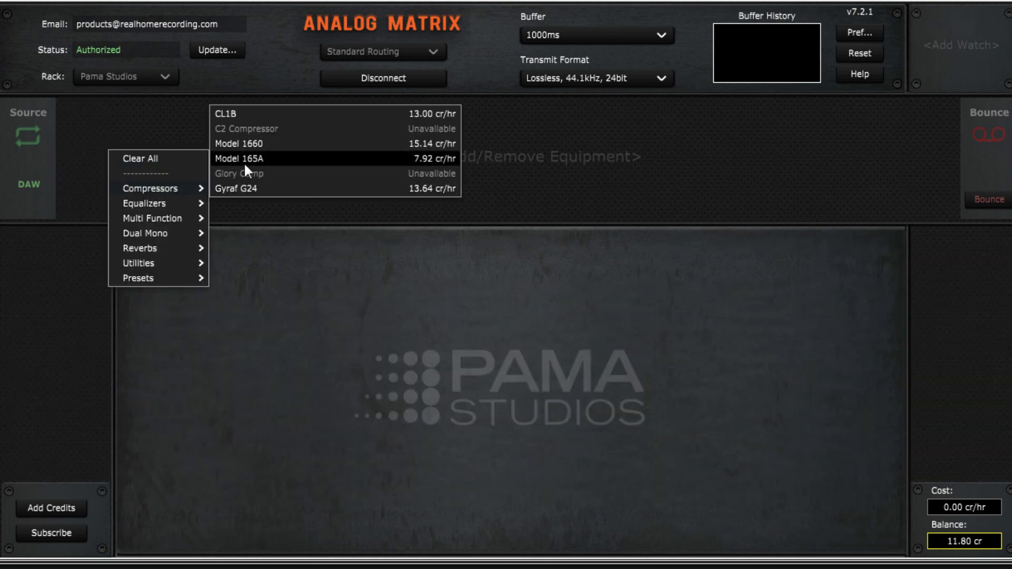
left_click(244, 159)
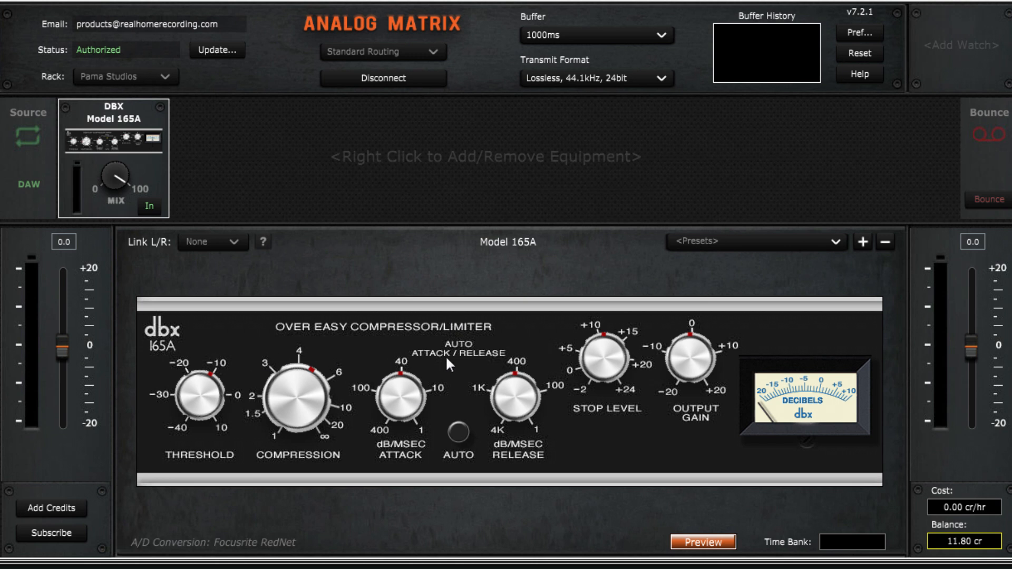
left_click(723, 244)
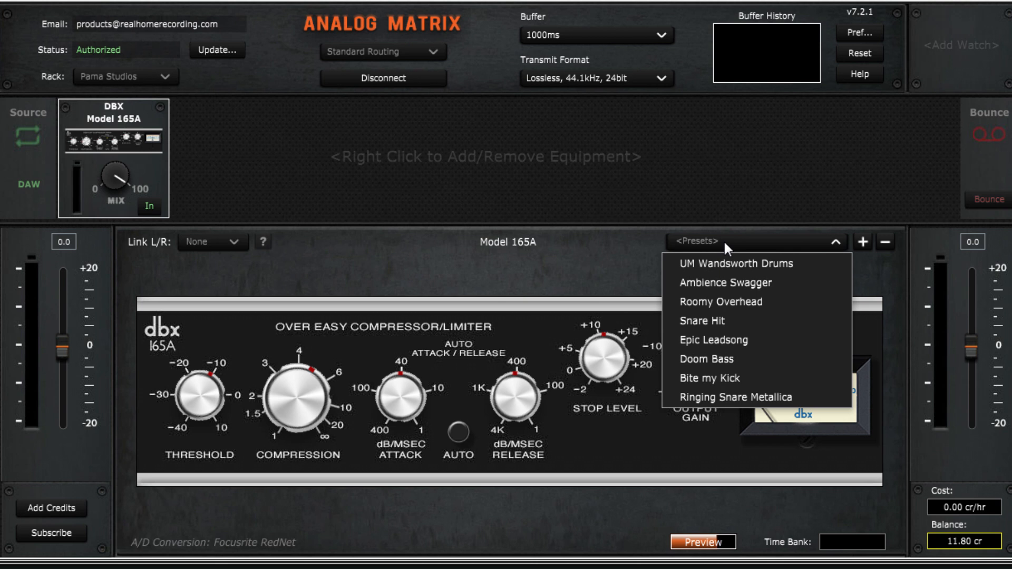
left_click(724, 243)
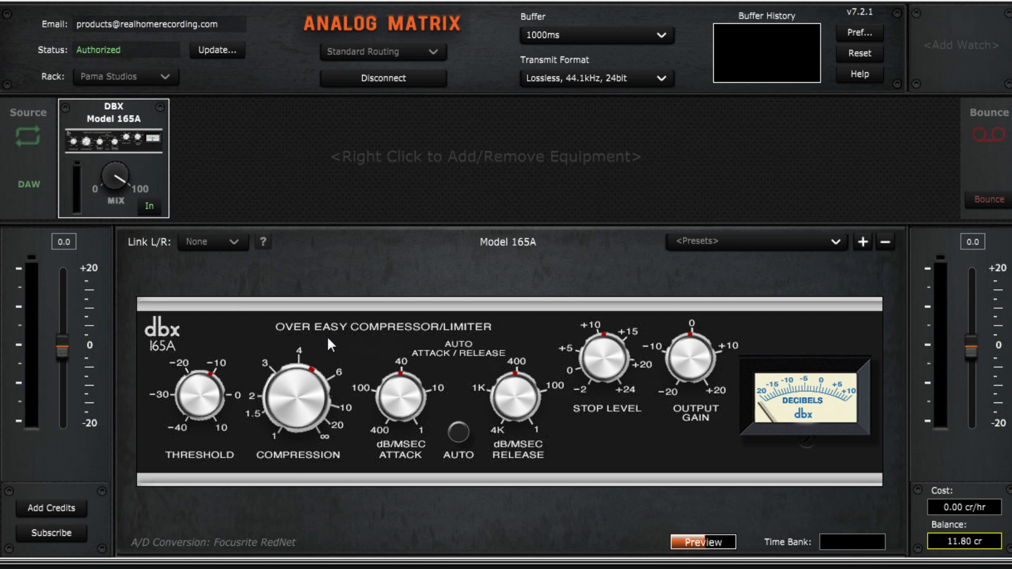
left_click(742, 244)
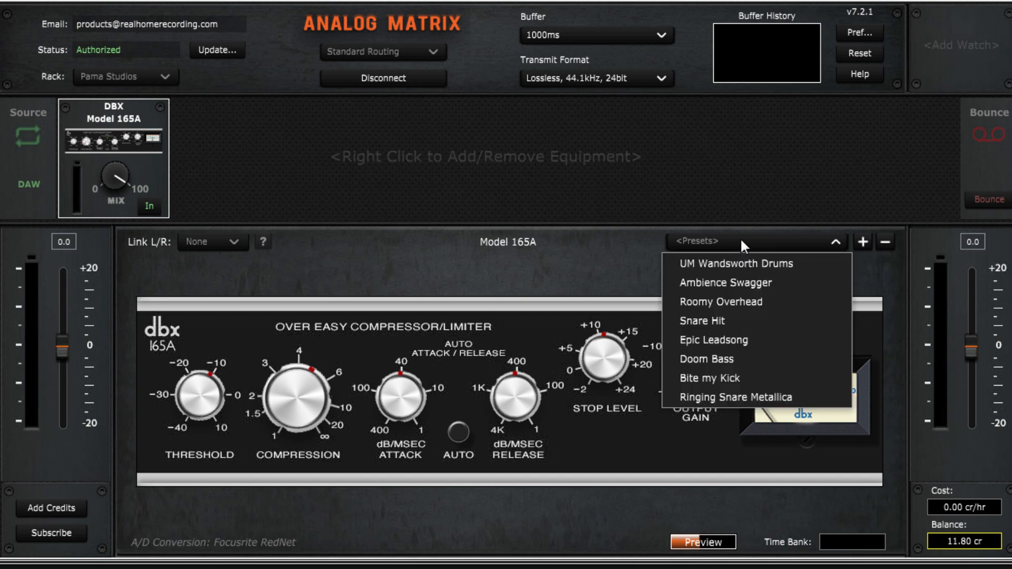
left_click(741, 242)
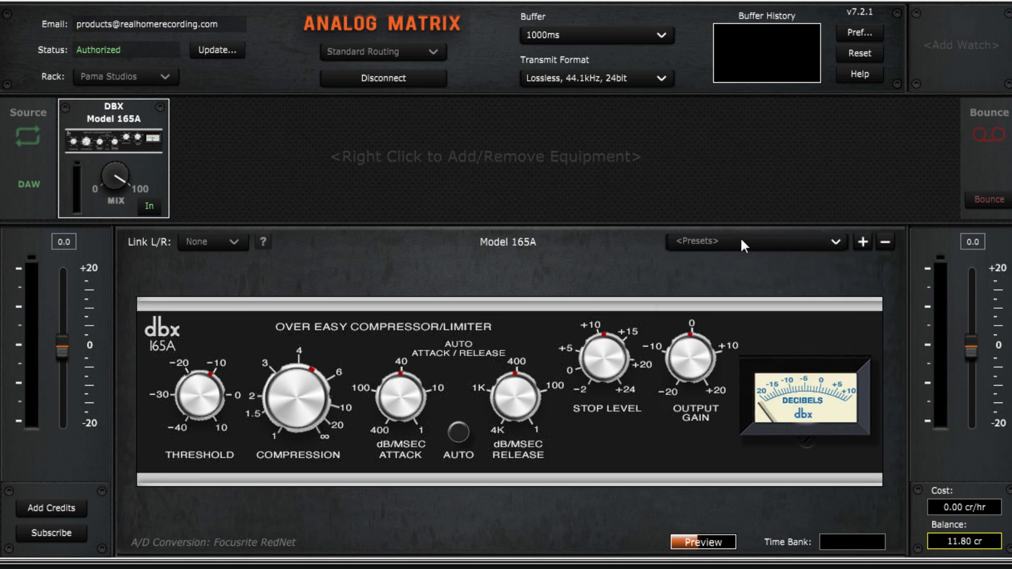
- Replace the Model 165A with the Gyraf G24 compressor and look through its presets
right_click(107, 145)
left_click(118, 152)
right_click(96, 144)
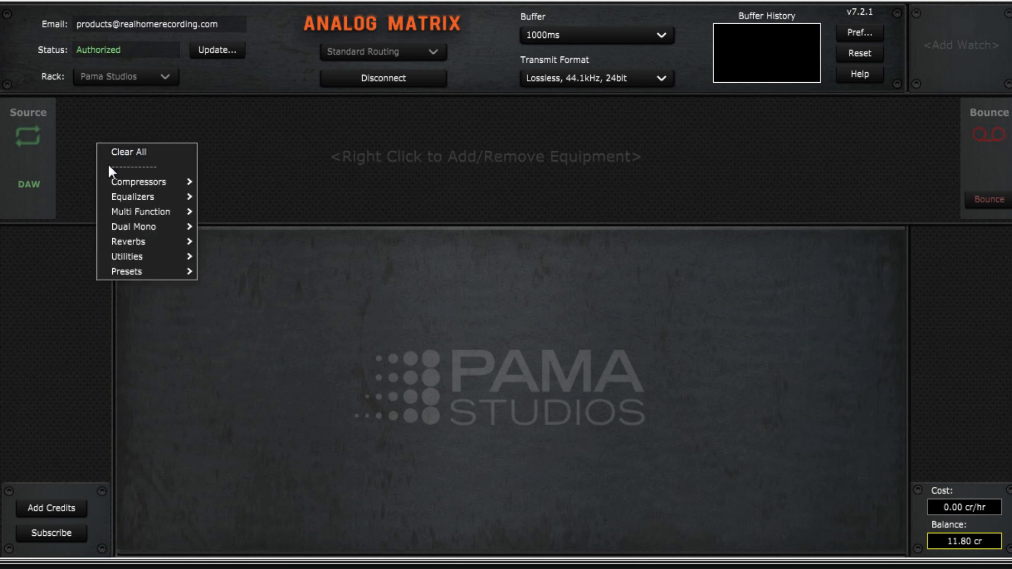
mouse_move(122, 182)
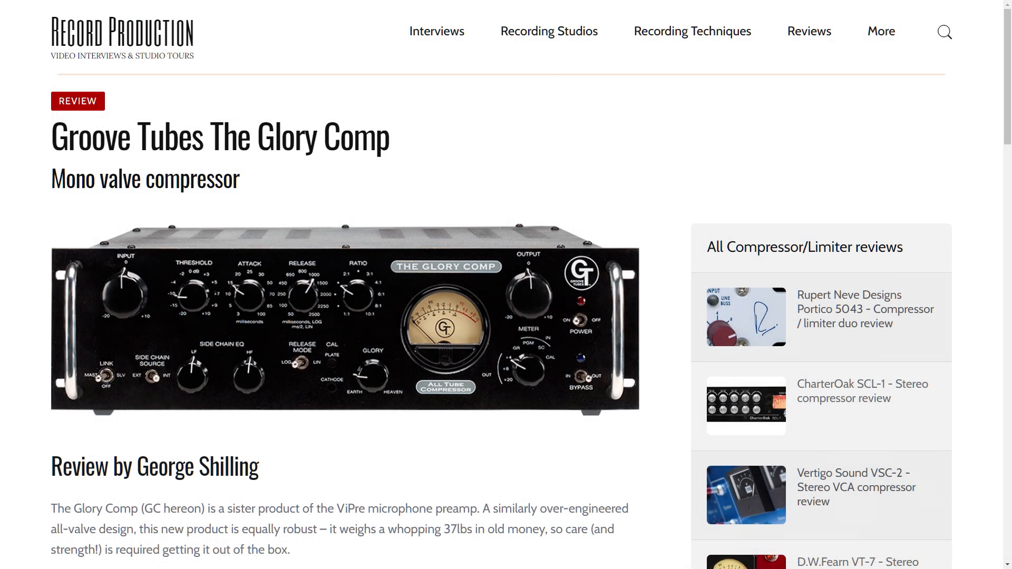
left_click(248, 180)
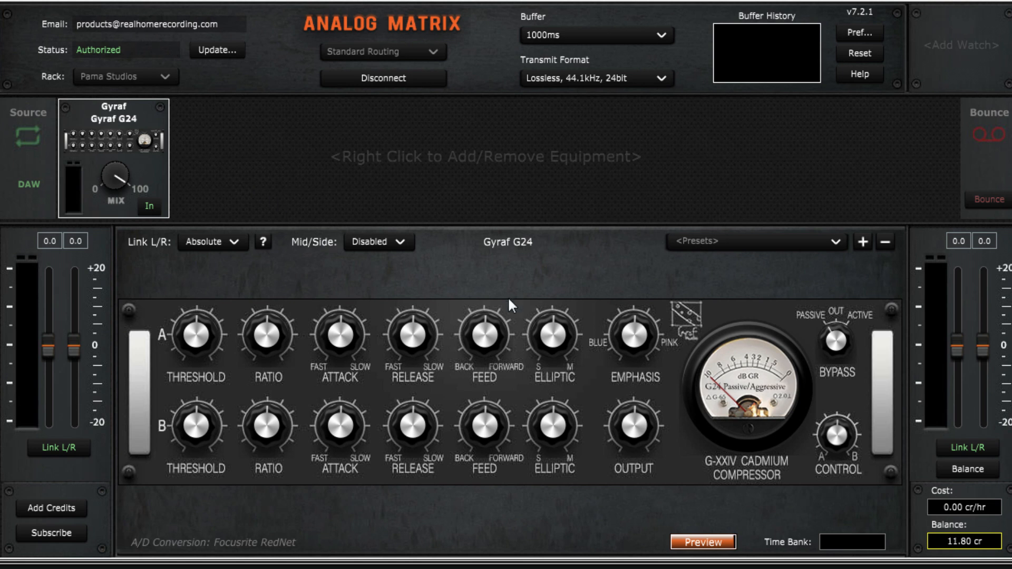
left_click(685, 241)
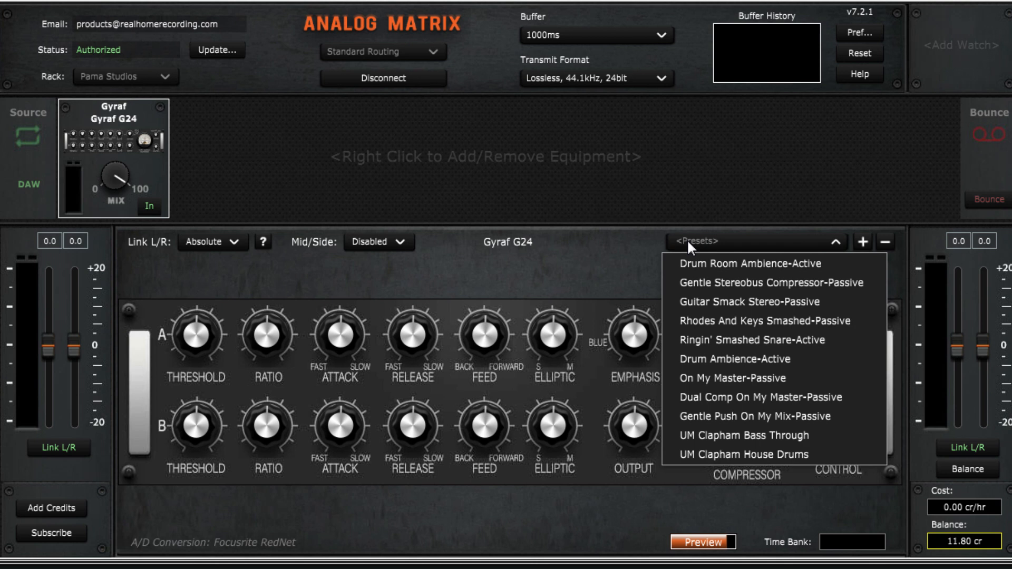
left_click(688, 243)
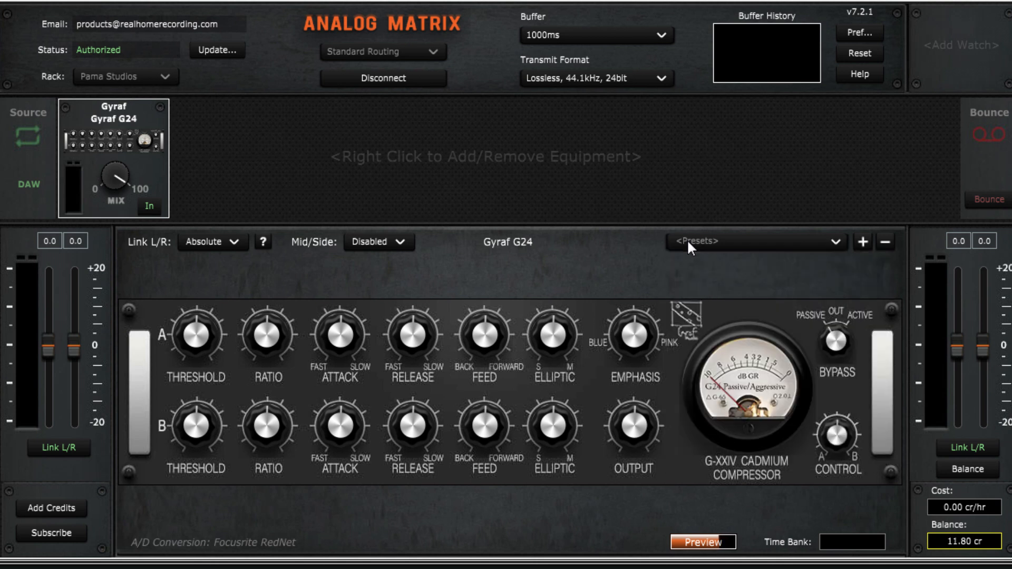
left_click(687, 242)
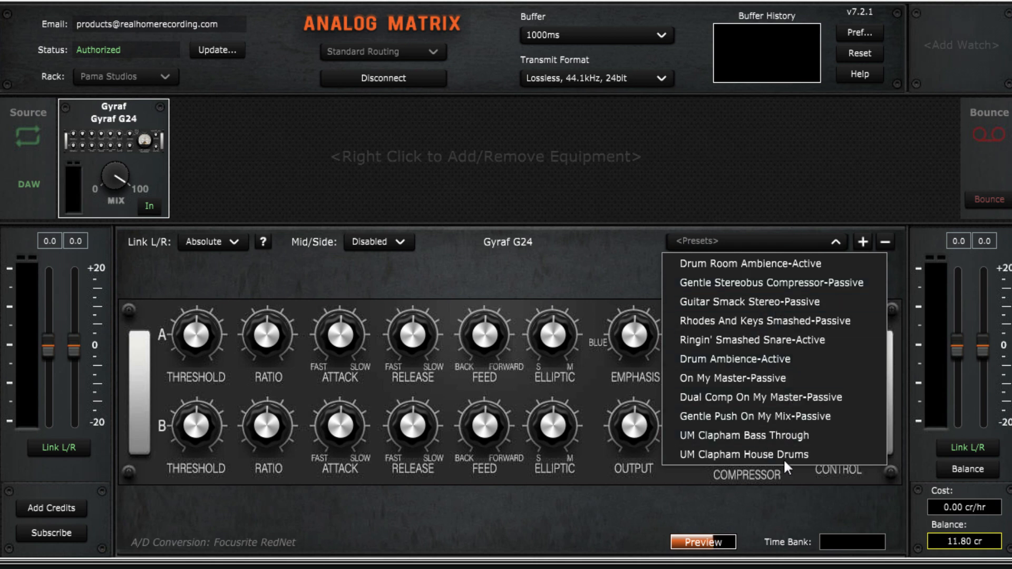
- Replace the Gyraf G24 with the X Filter equalizer and check its preset list
right_click(109, 150)
mouse_move(200, 200)
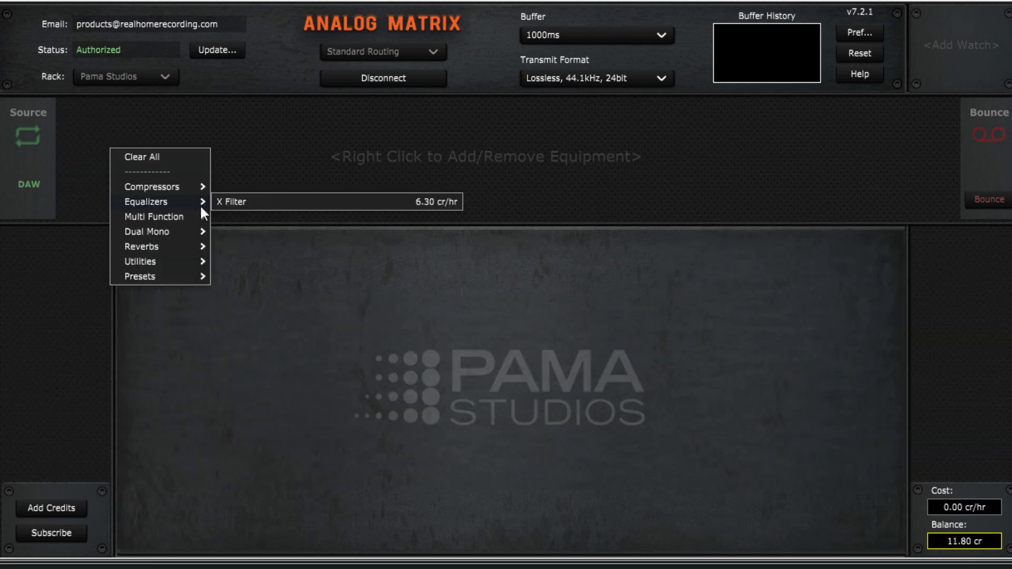
left_click(233, 202)
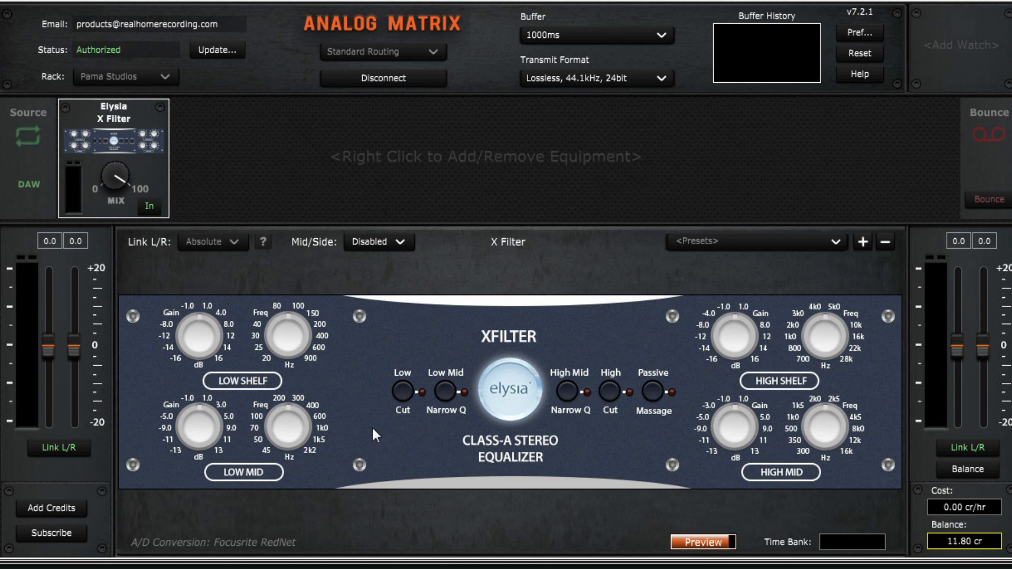
left_click(760, 247)
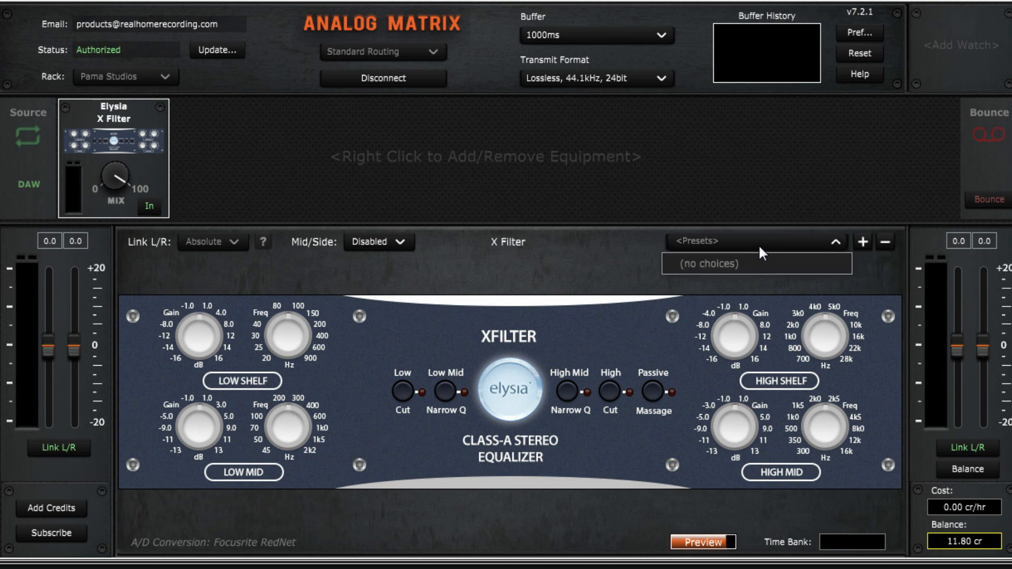
left_click(758, 244)
left_click(719, 245)
left_click(642, 177)
- Replace the X Filter with the Tube Vitalizer multi-function unit and view its presets
right_click(117, 142)
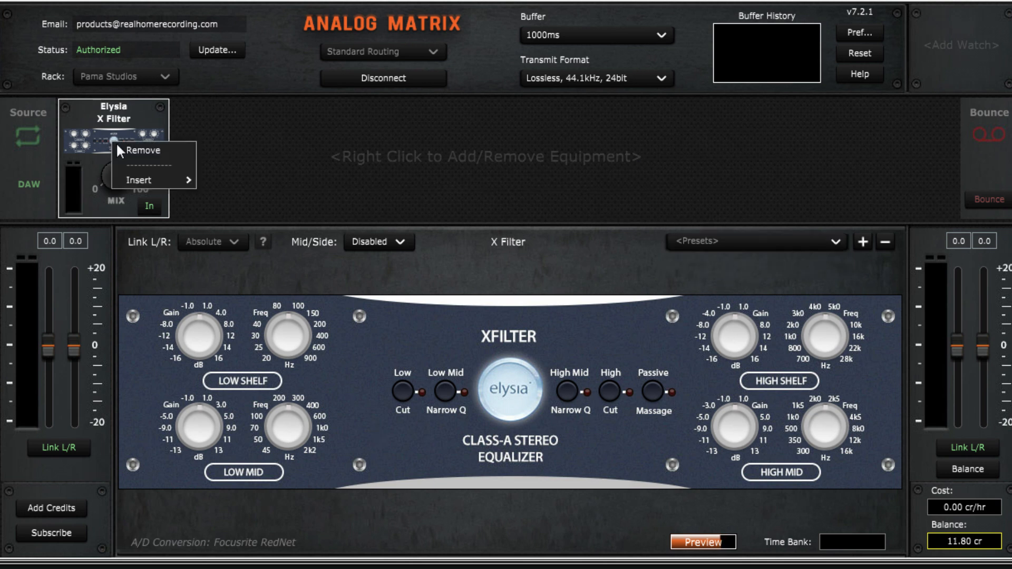
left_click(126, 151)
right_click(88, 145)
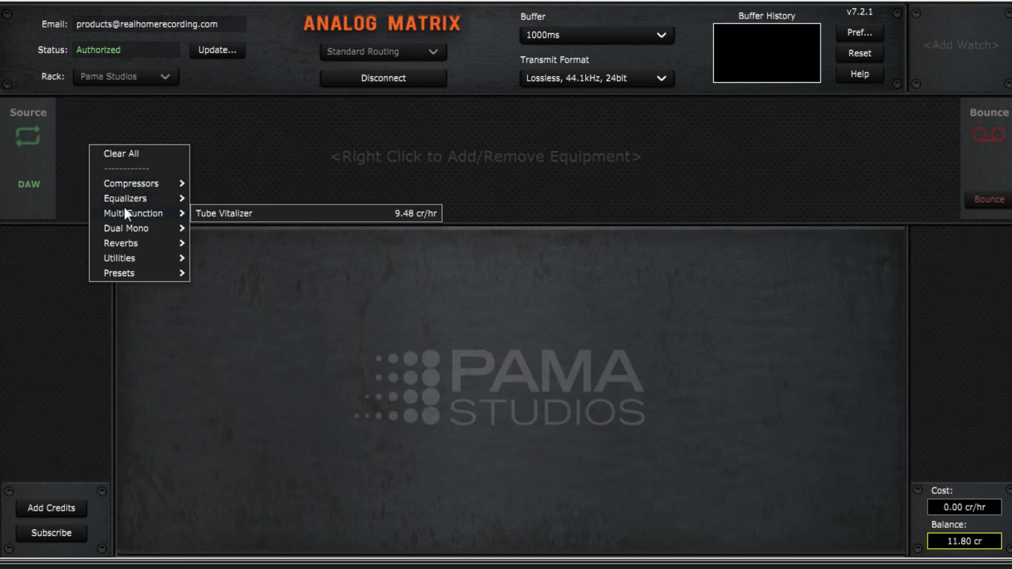
mouse_move(134, 215)
left_click(223, 212)
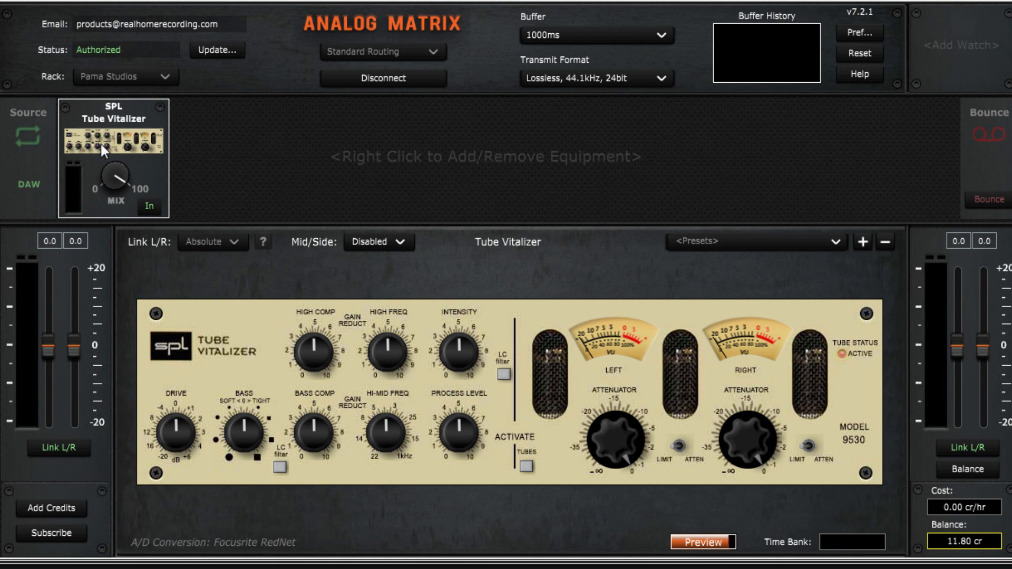
left_click(719, 242)
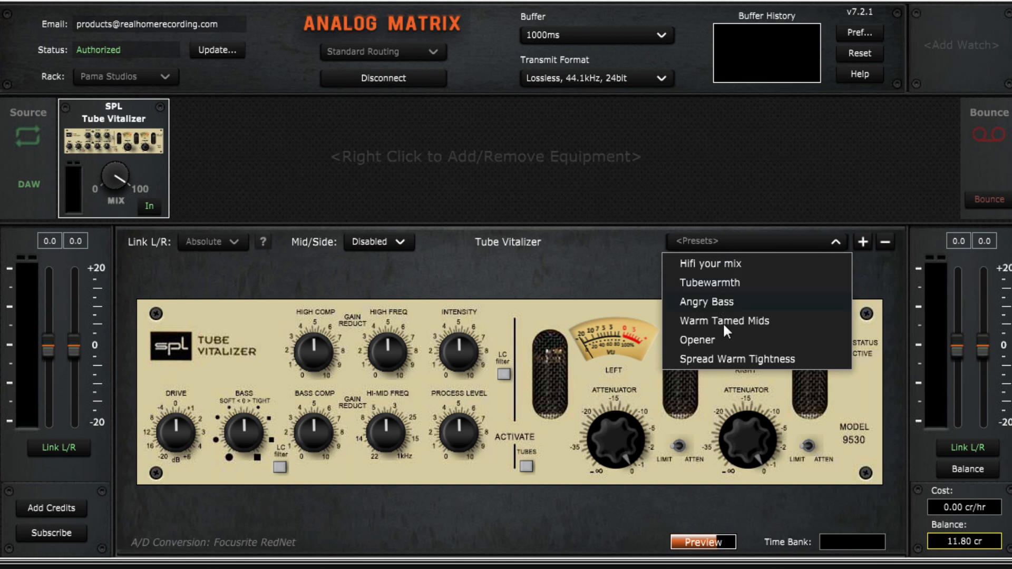
left_click(299, 174)
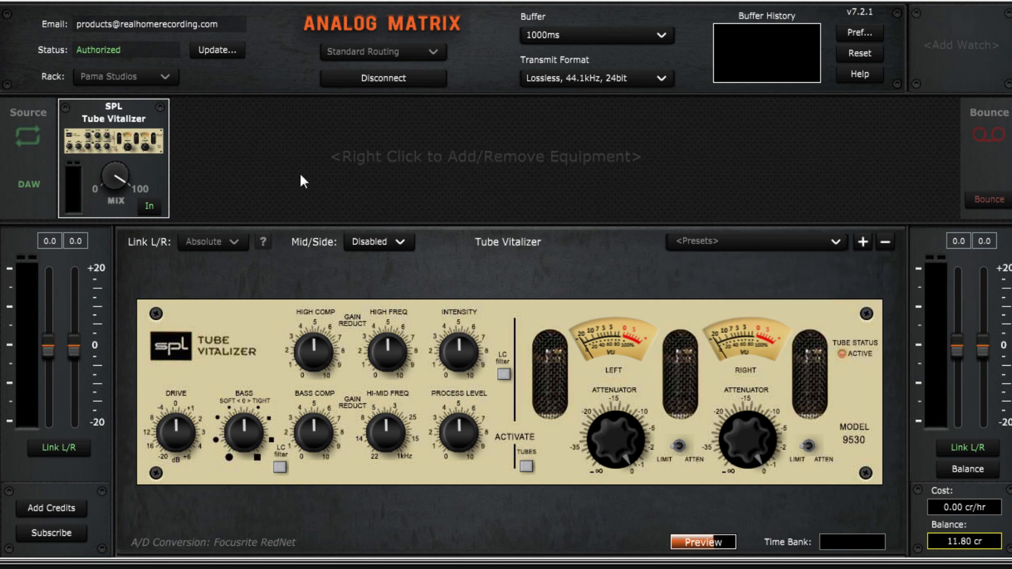
- Replace the Tube Vitalizer with the dual mono Dolby A Model 361 and check its preset list
right_click(121, 143)
left_click(132, 149)
right_click(93, 141)
mouse_move(158, 220)
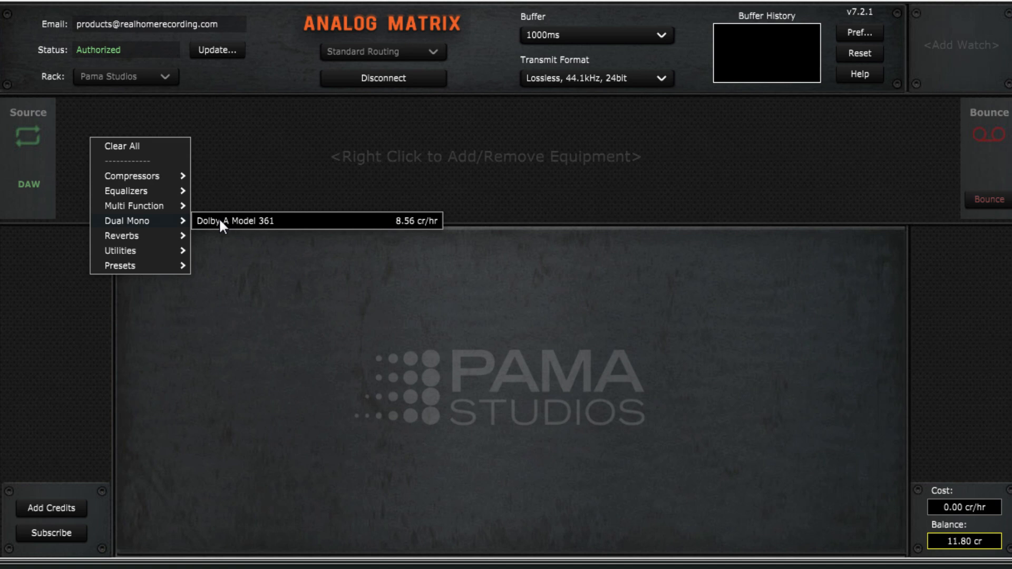
left_click(220, 220)
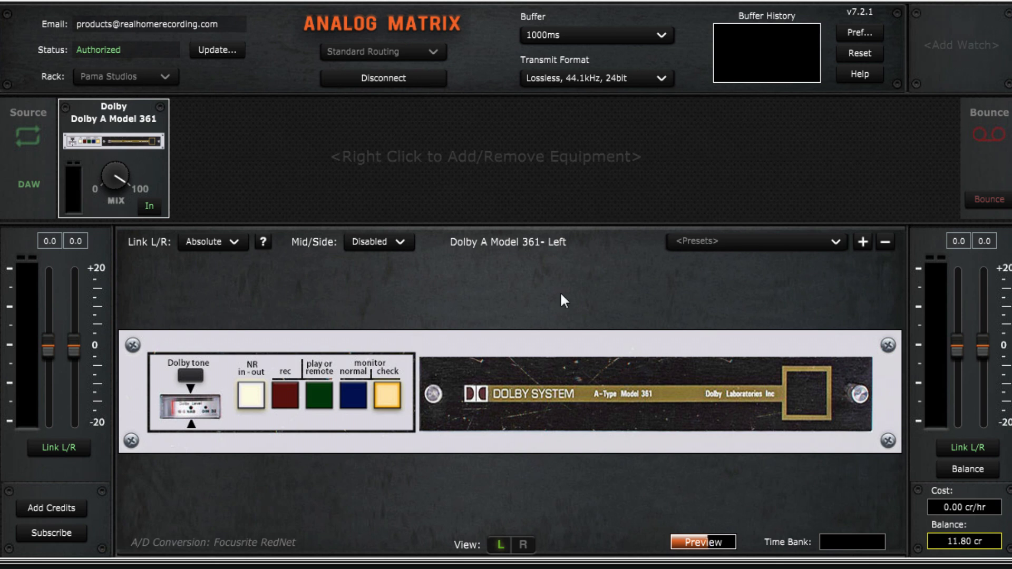
left_click(774, 236)
left_click(750, 252)
- Replace the Dolby A Model 361 with the TC M5000 reverb and browse its Reverb 1 and Reverb 2 programs
right_click(103, 151)
left_click(121, 150)
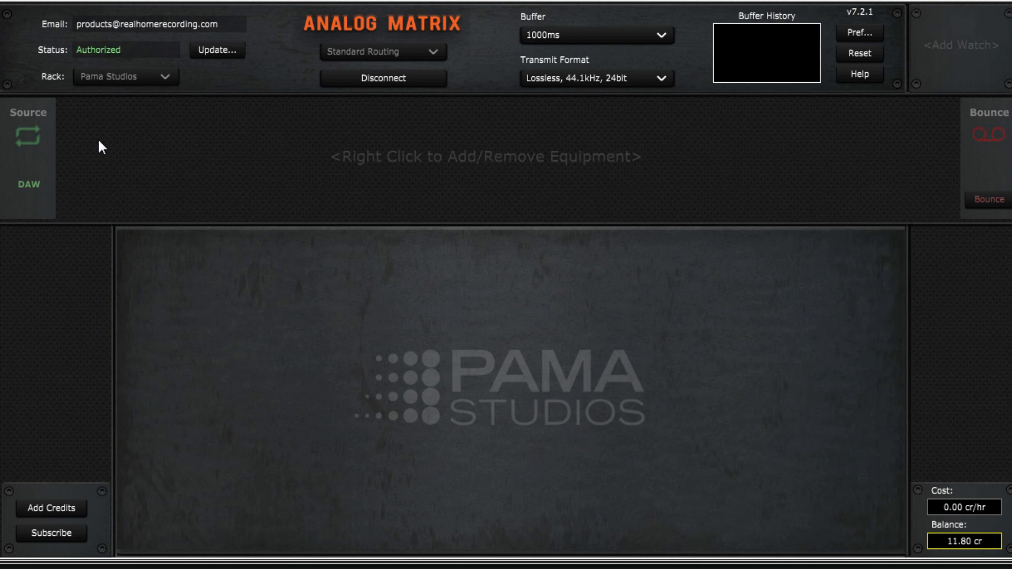
right_click(98, 141)
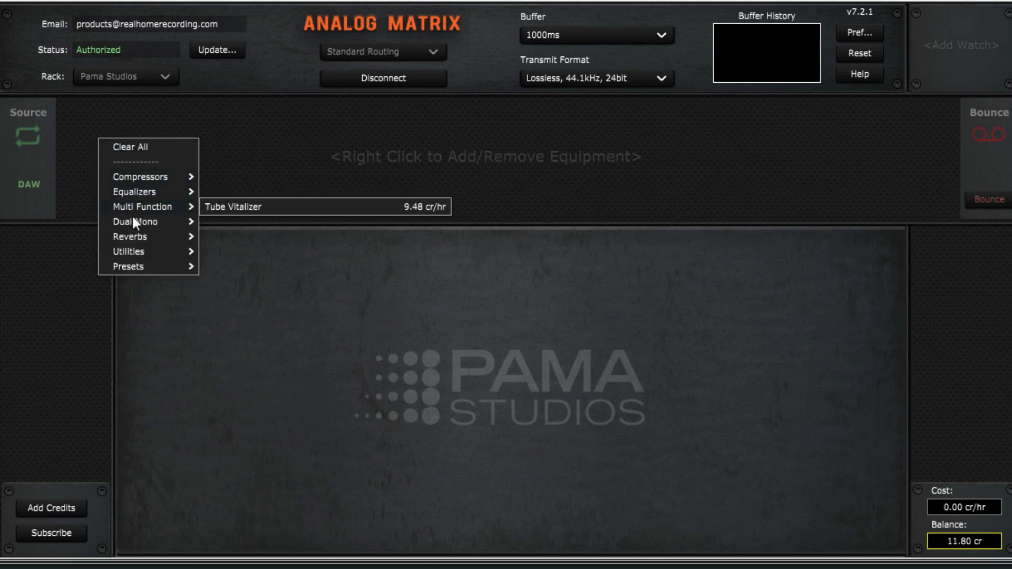
mouse_move(135, 236)
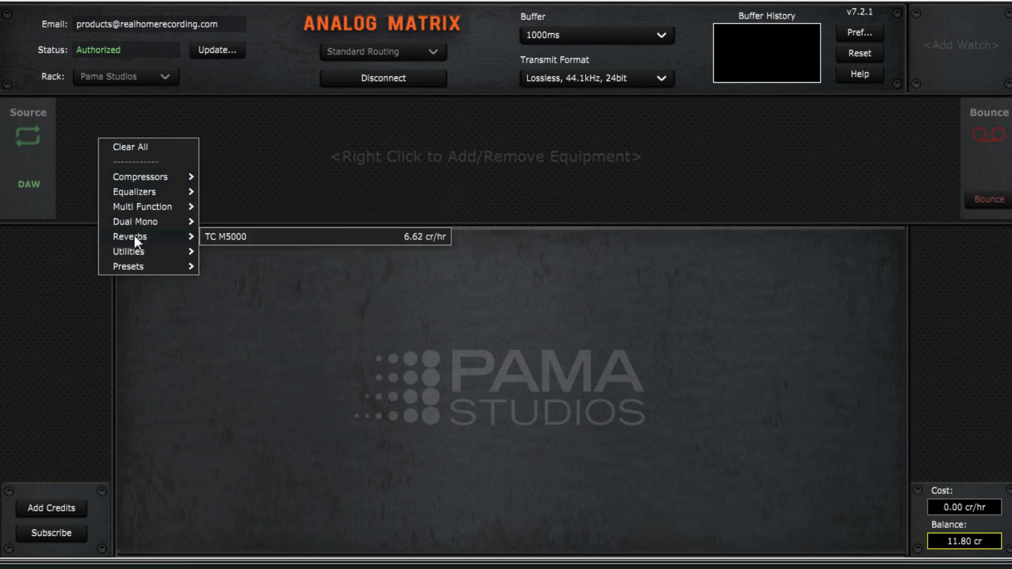
left_click(219, 236)
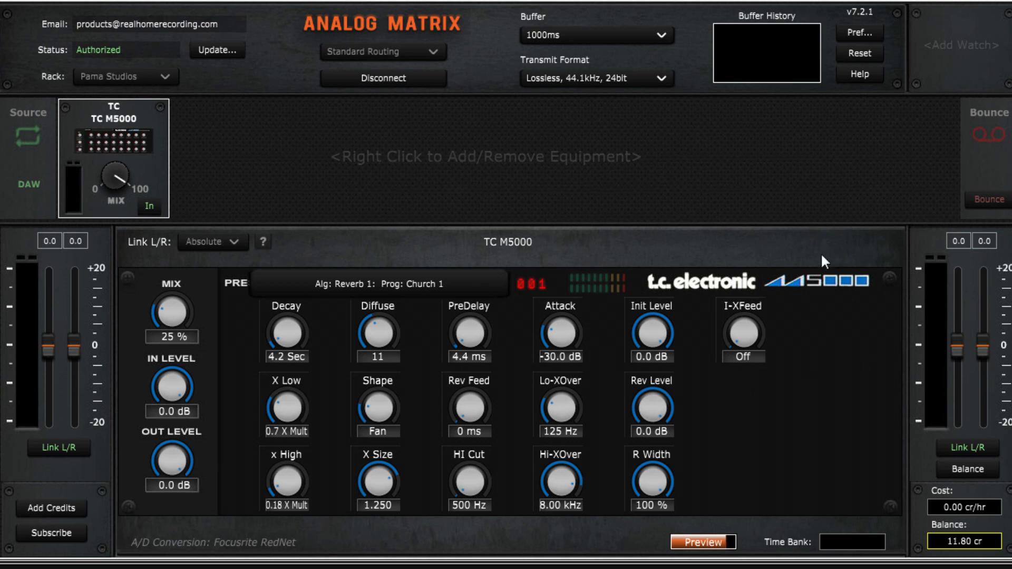
left_click(390, 283)
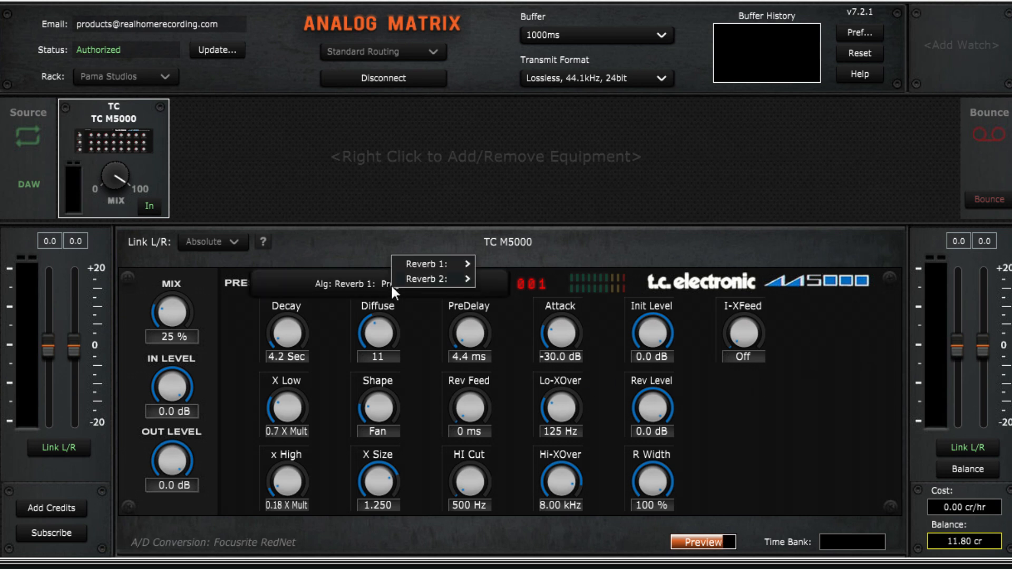
mouse_move(421, 266)
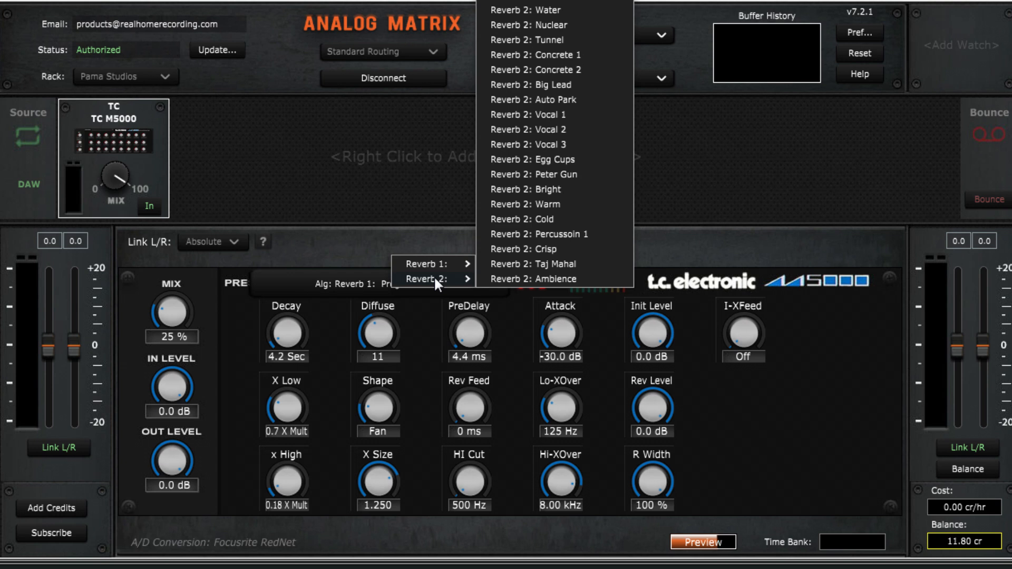
left_click(344, 248)
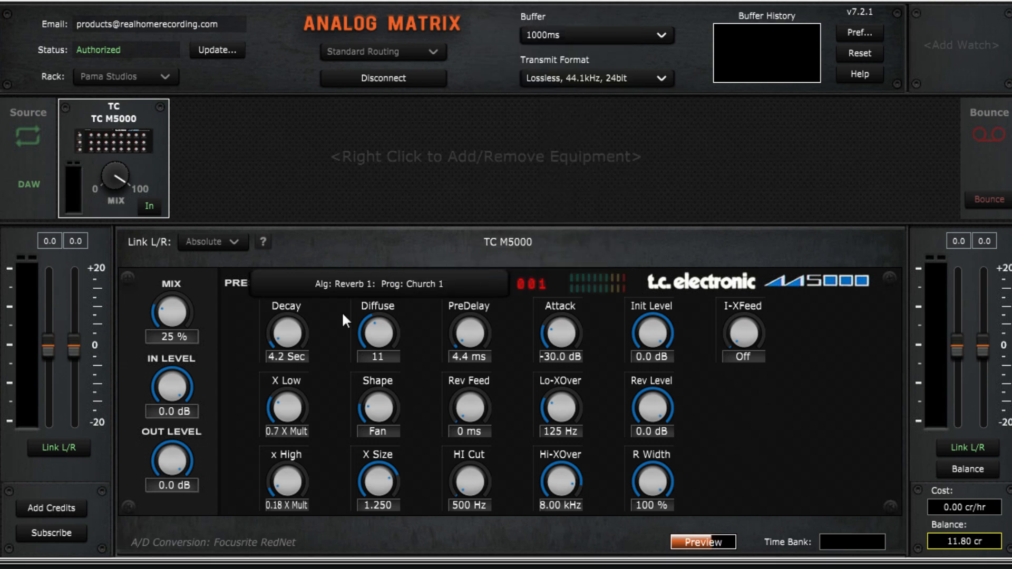
- Replace the TC M5000 in the chain with the free Focusrite Loopback utility
right_click(131, 149)
left_click(133, 153)
right_click(133, 158)
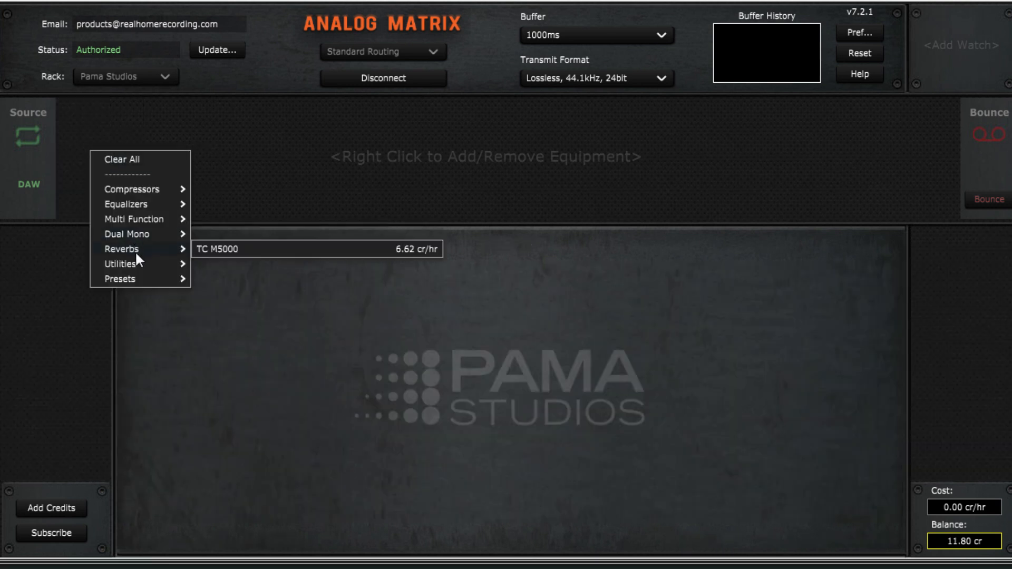
mouse_move(141, 266)
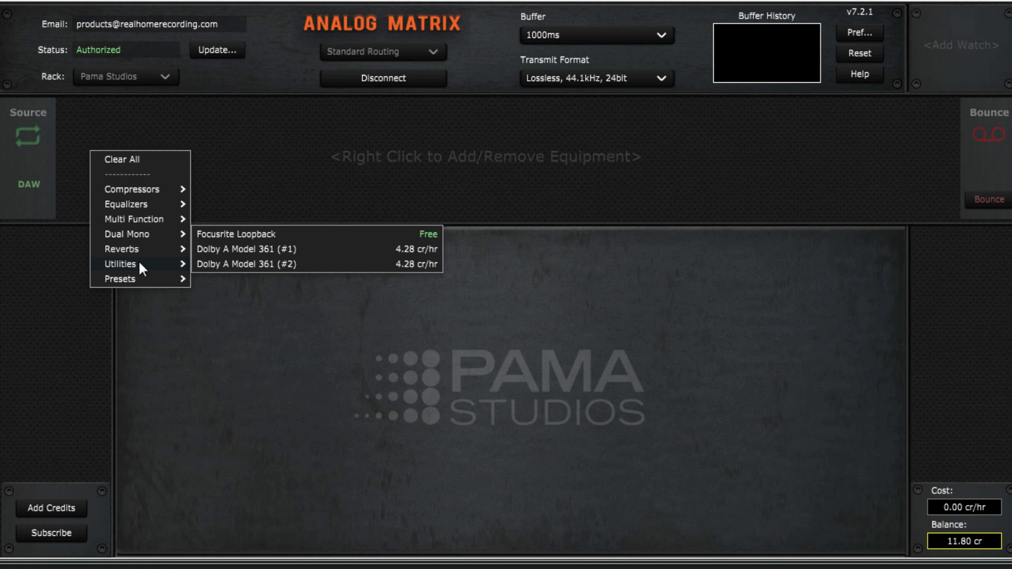
left_click(269, 236)
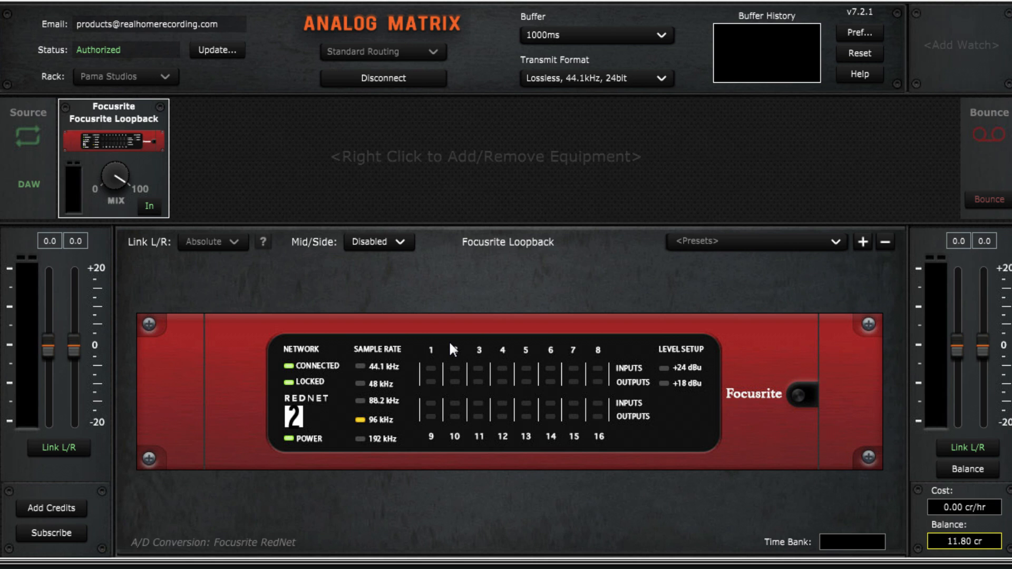
- Check the preset list of the Focusrite Loopback utility
left_click(711, 241)
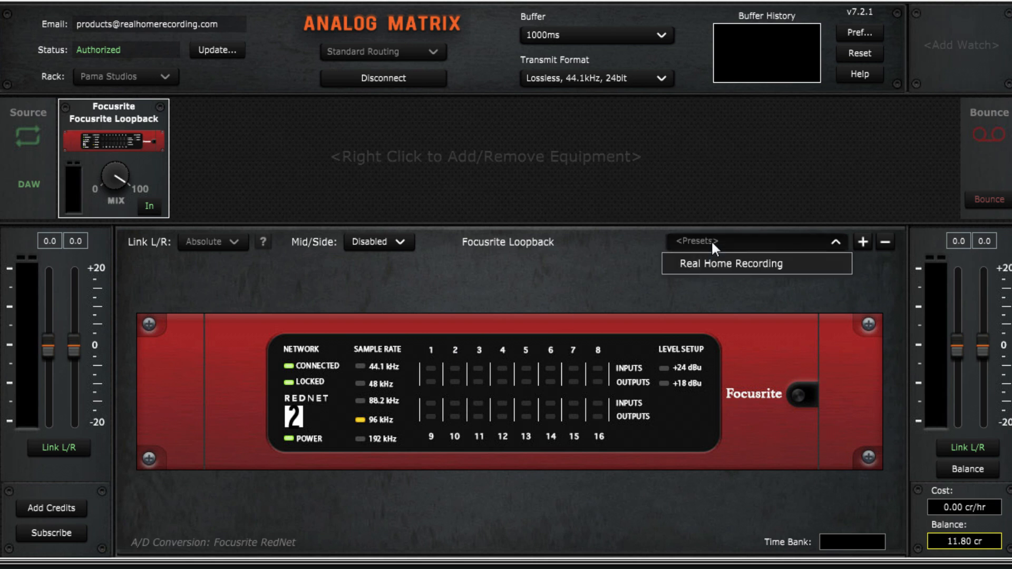
left_click(705, 230)
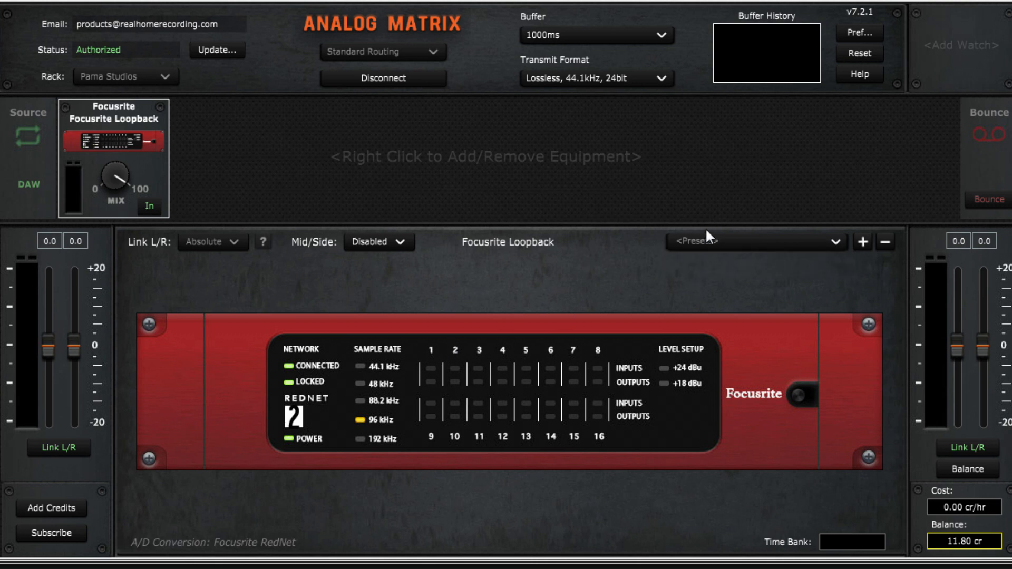
left_click(708, 242)
left_click(710, 242)
left_click(710, 242)
left_click(716, 267)
- Remove the Focusrite Loopback from the chain and disconnect from the Pama Studios rack
right_click(110, 140)
left_click(122, 147)
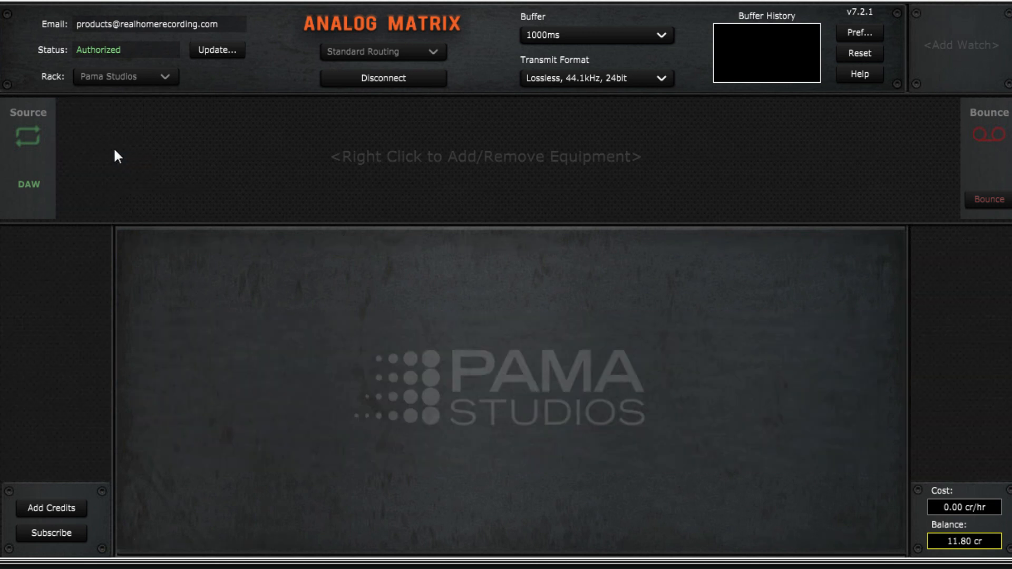
right_click(81, 136)
mouse_move(112, 252)
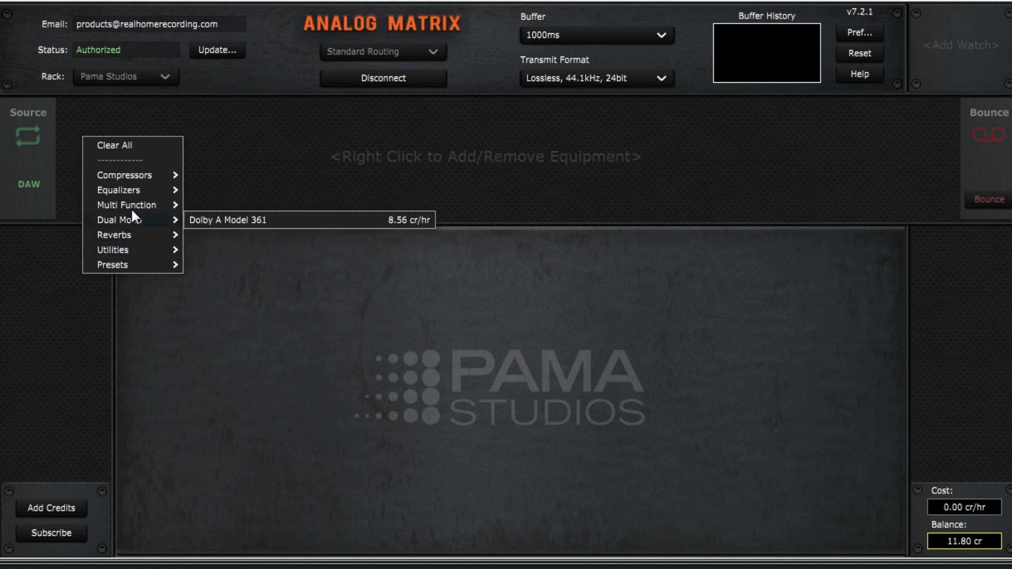
mouse_move(132, 207)
left_click(270, 101)
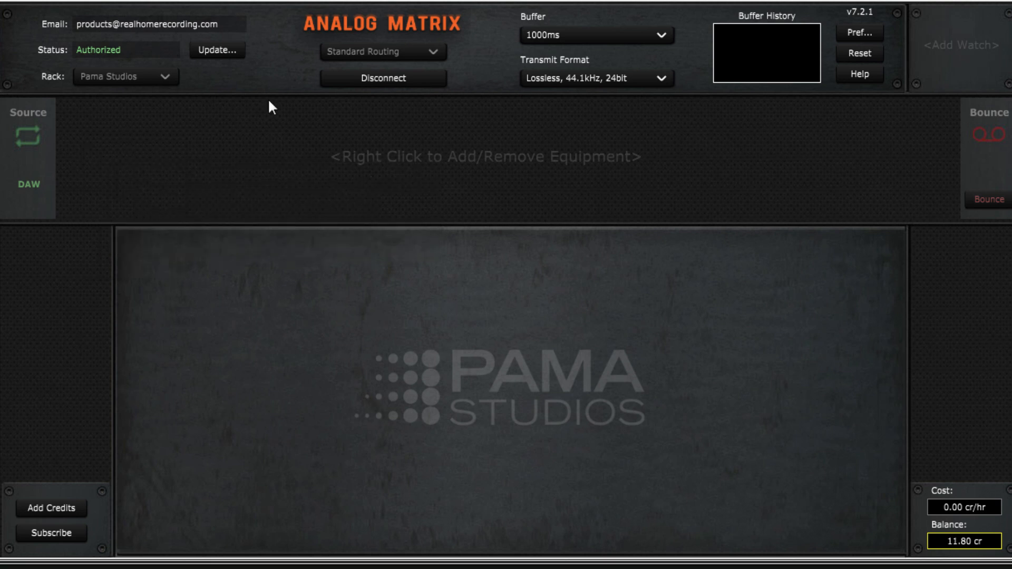
left_click(401, 76)
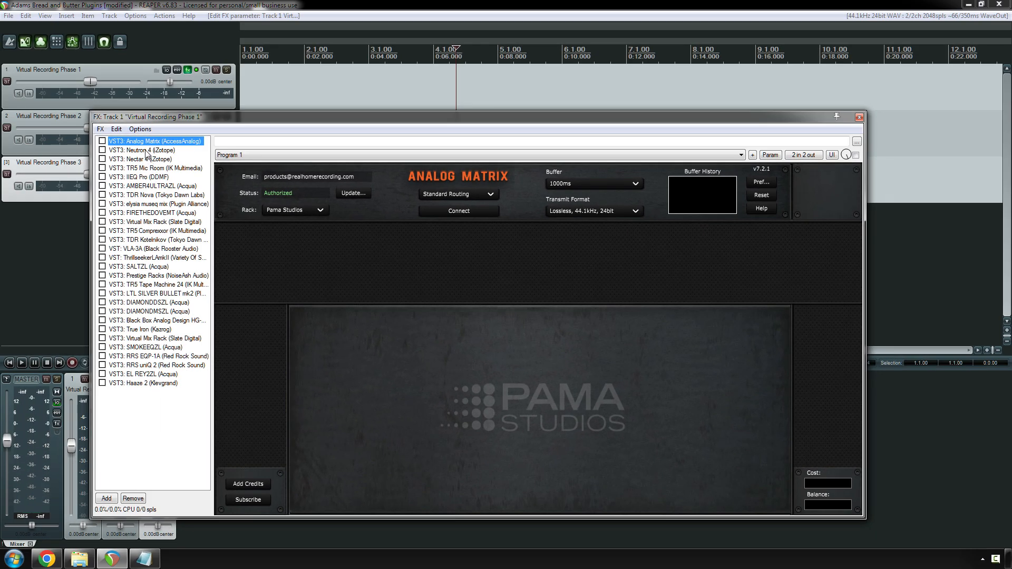
- Open Neutron 4 in the track's FX chain and examine its Equalizer, Gate, Compressor 1, Transient Shaper and Sculptor modules
left_click(148, 152)
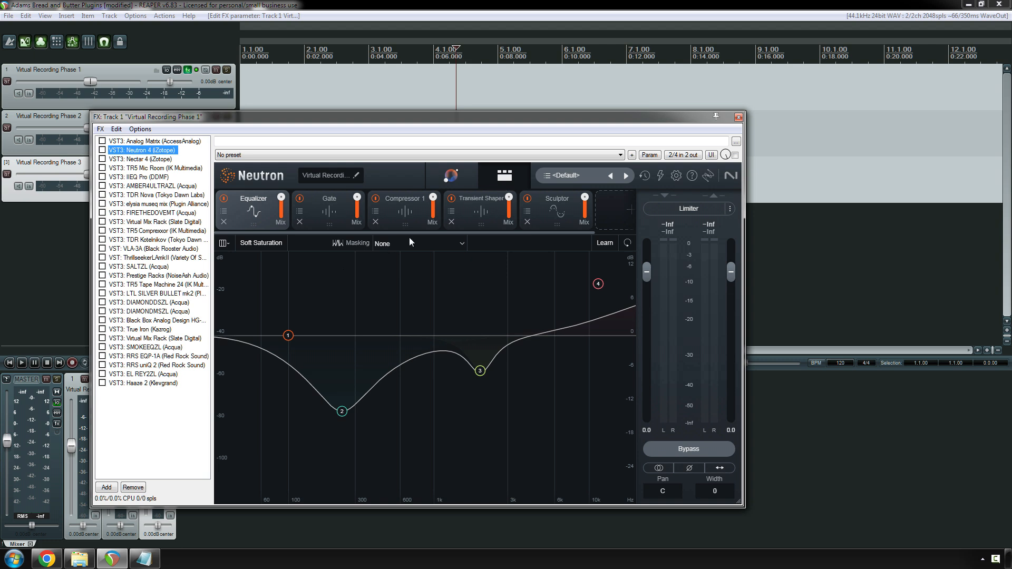
left_click(334, 224)
left_click(394, 210)
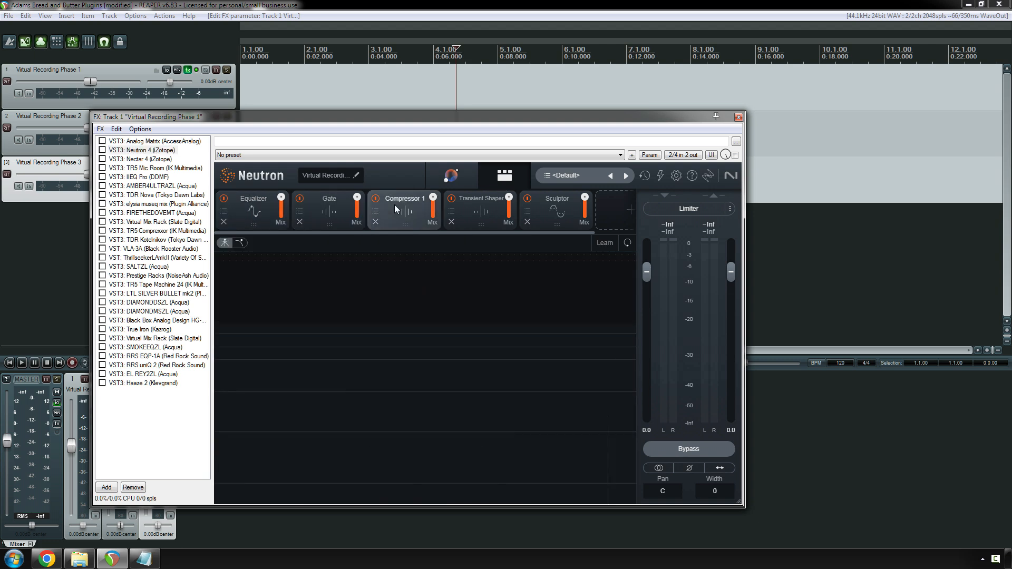
left_click(471, 216)
left_click(540, 211)
left_click(487, 215)
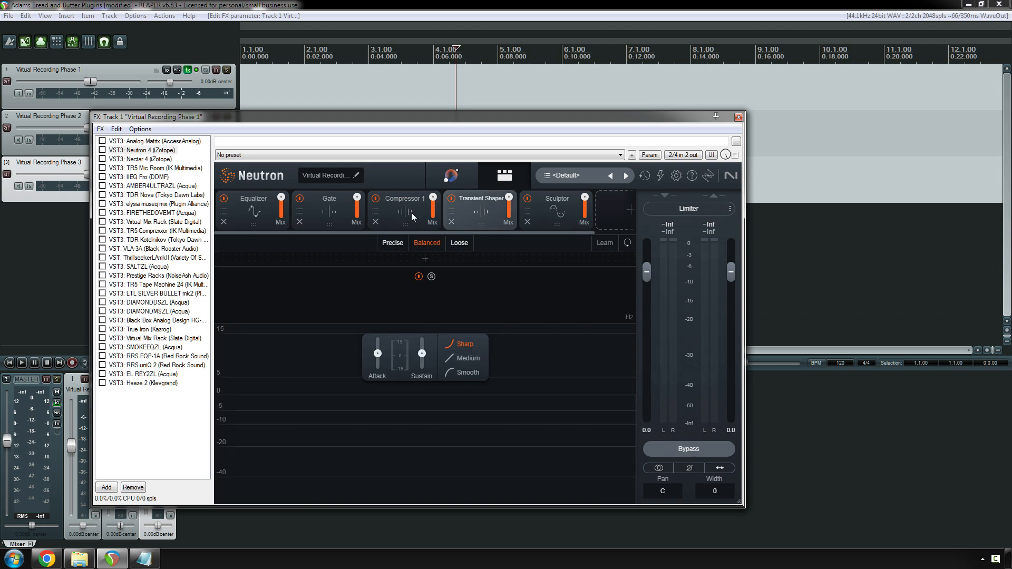
left_click(400, 214)
left_click(327, 215)
left_click(251, 211)
left_click(345, 215)
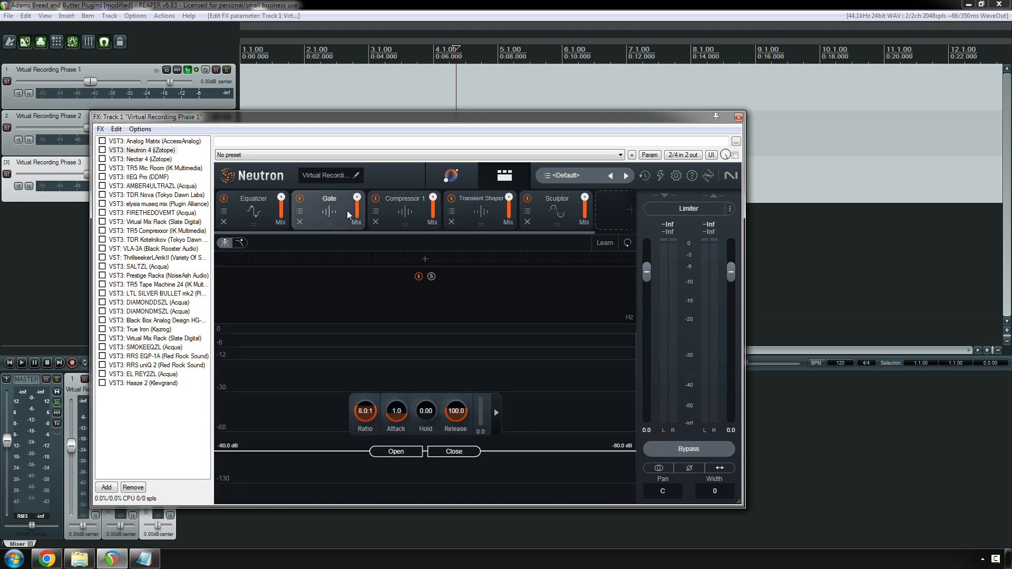
left_click(398, 214)
left_click(479, 214)
left_click(543, 208)
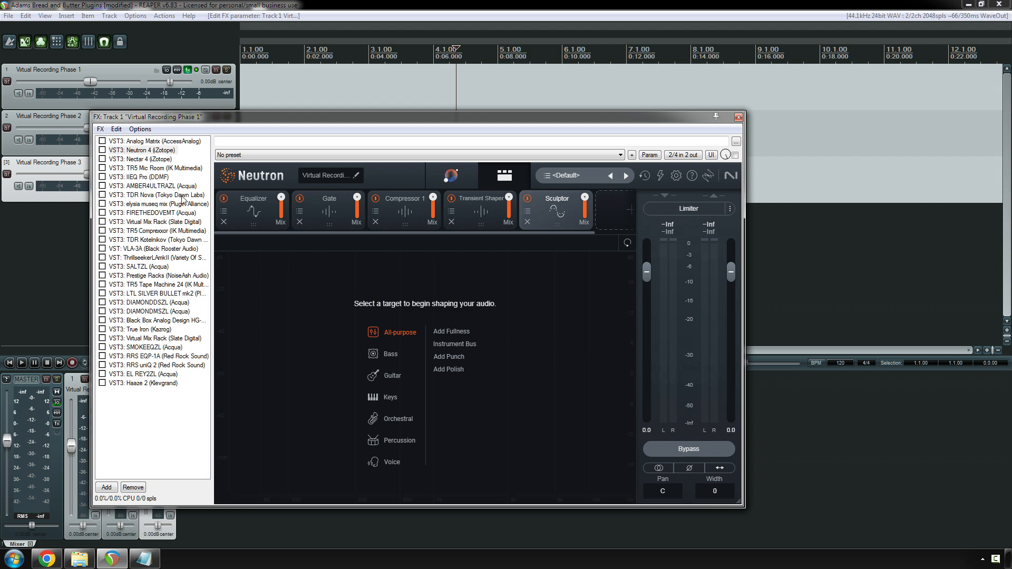
- Check which further modules Neutron 4 offers and remove Neutron 4 from the track's FX chain
left_click(162, 150)
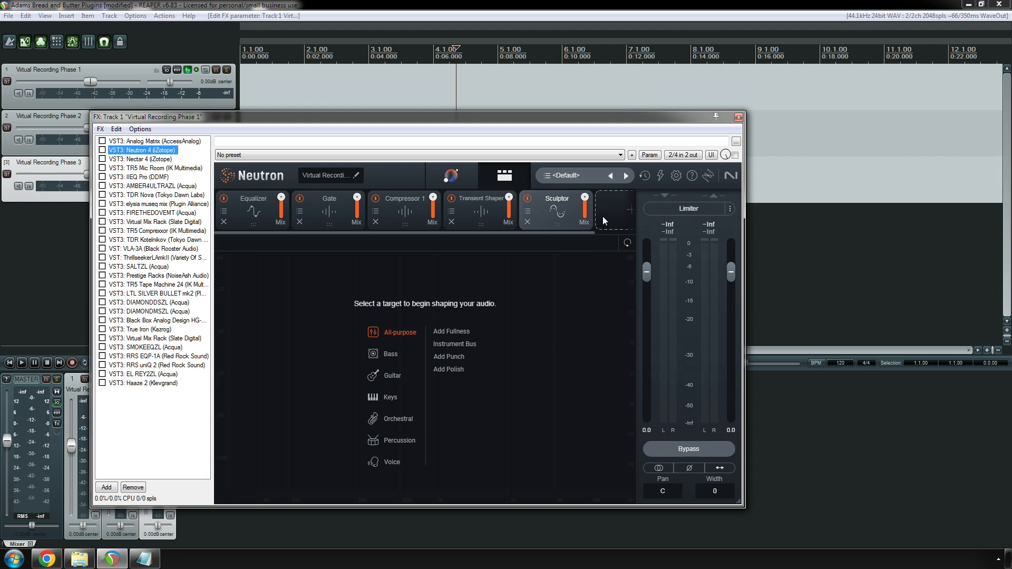
left_click(622, 217)
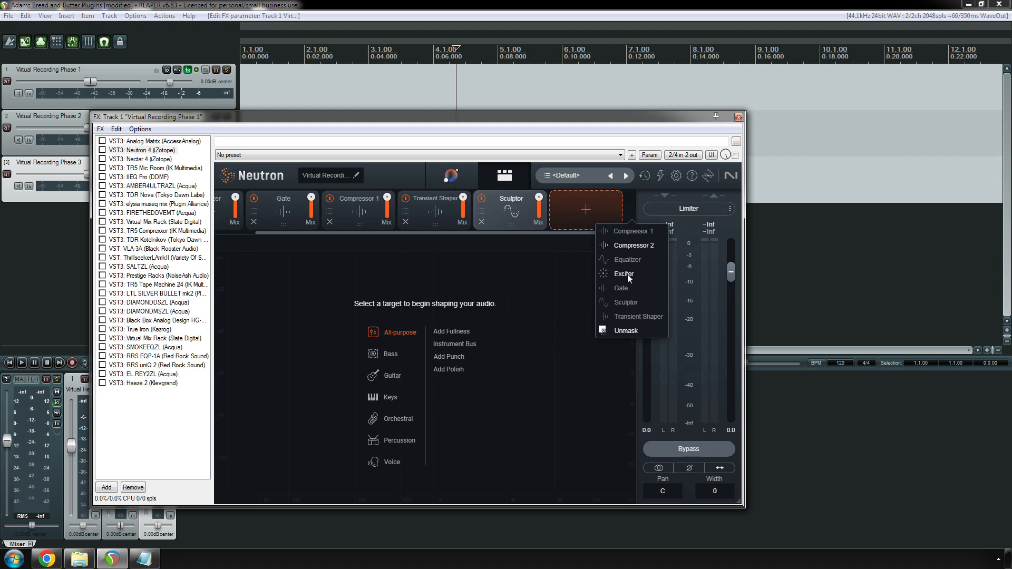
left_click(567, 220)
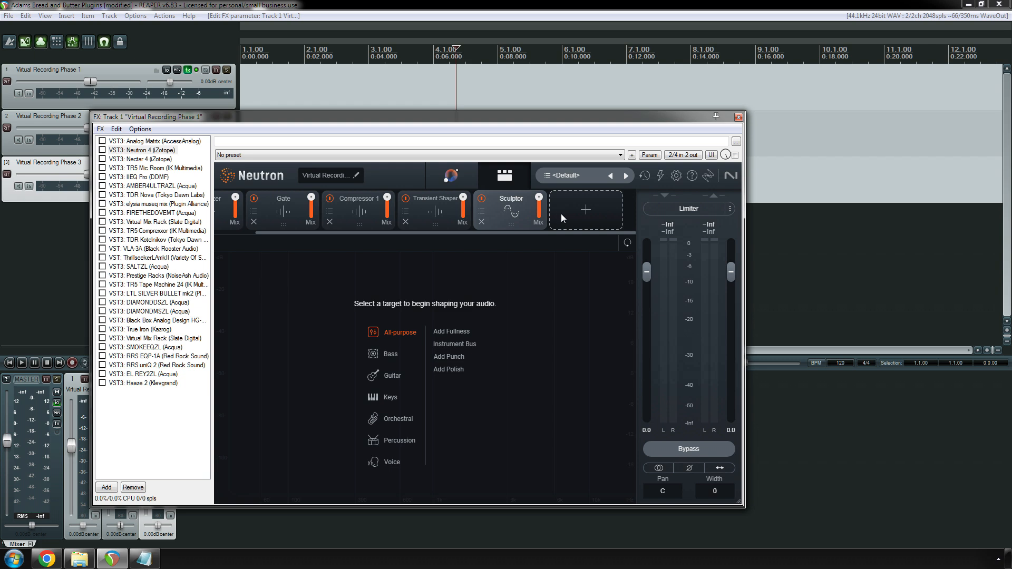
left_click(142, 152)
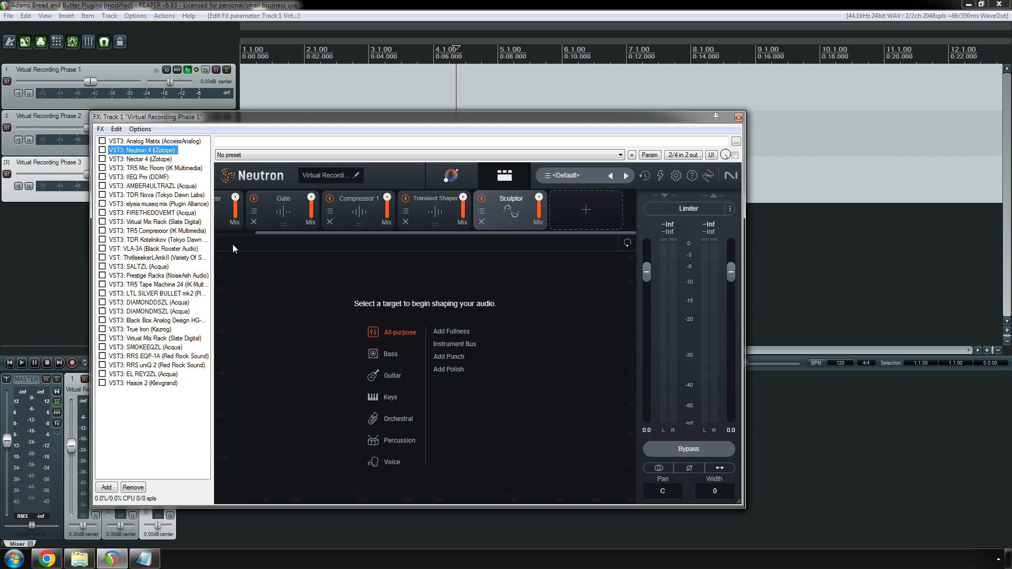
key("ctrl+z")
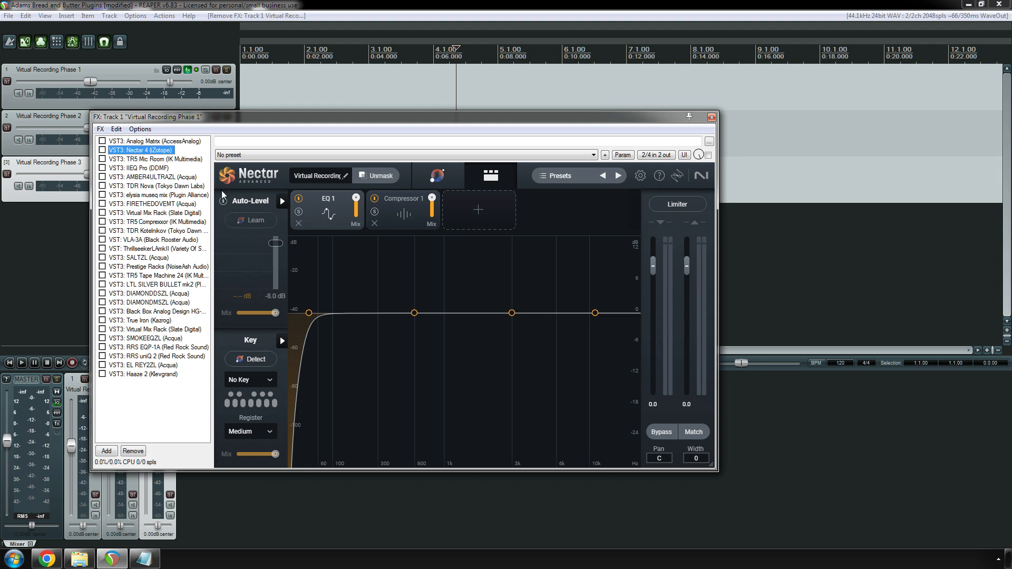
- Review the modules that can be added to Nectar 4 and examine its Compressor 1 module
left_click(480, 212)
left_click(573, 286)
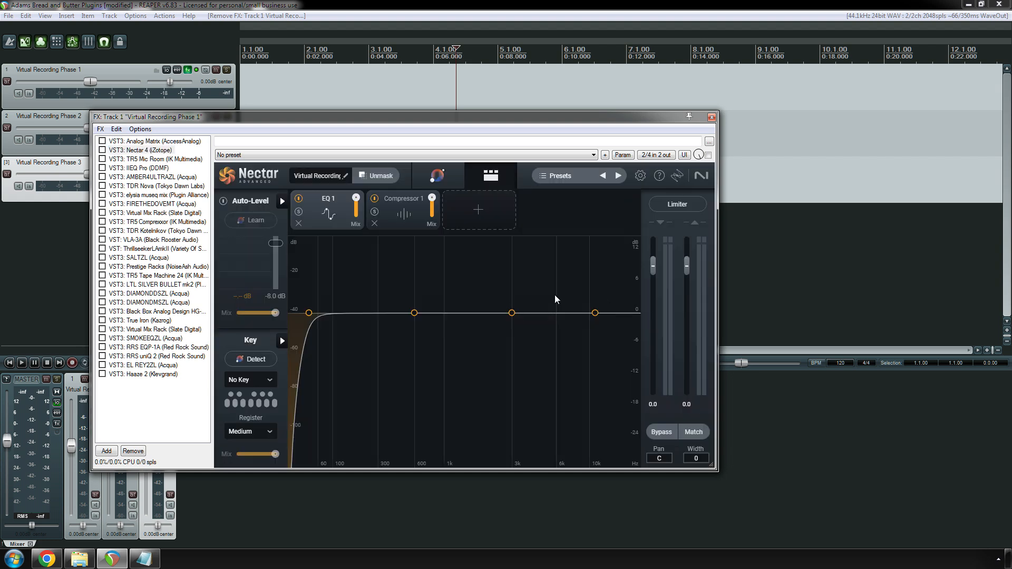
left_click(473, 209)
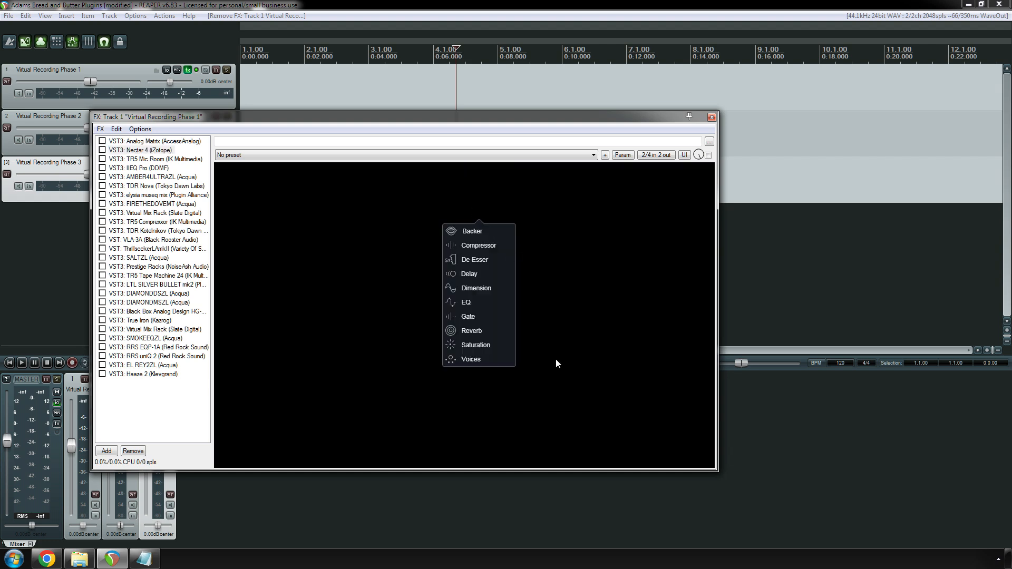
left_click(546, 283)
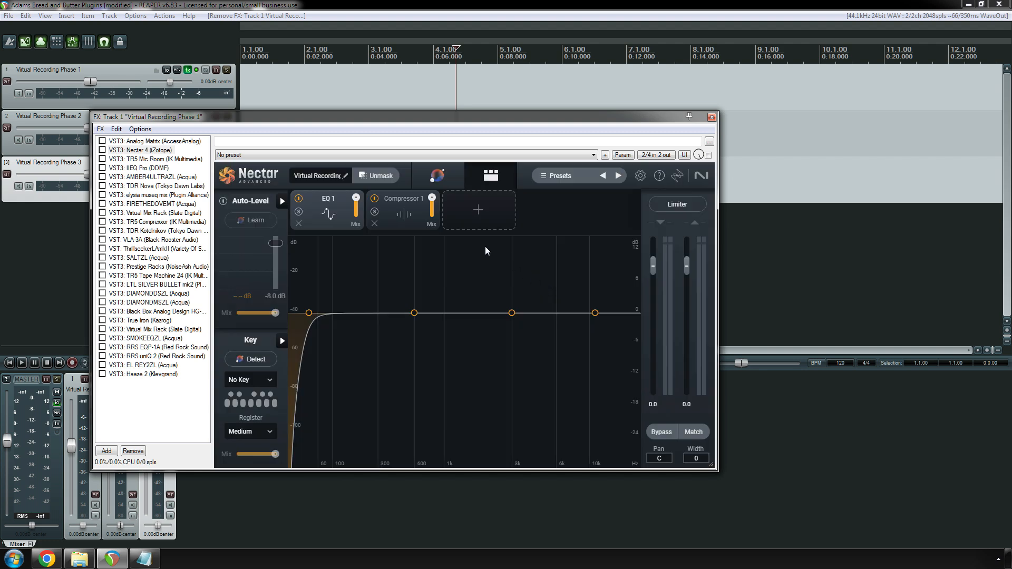
left_click(479, 216)
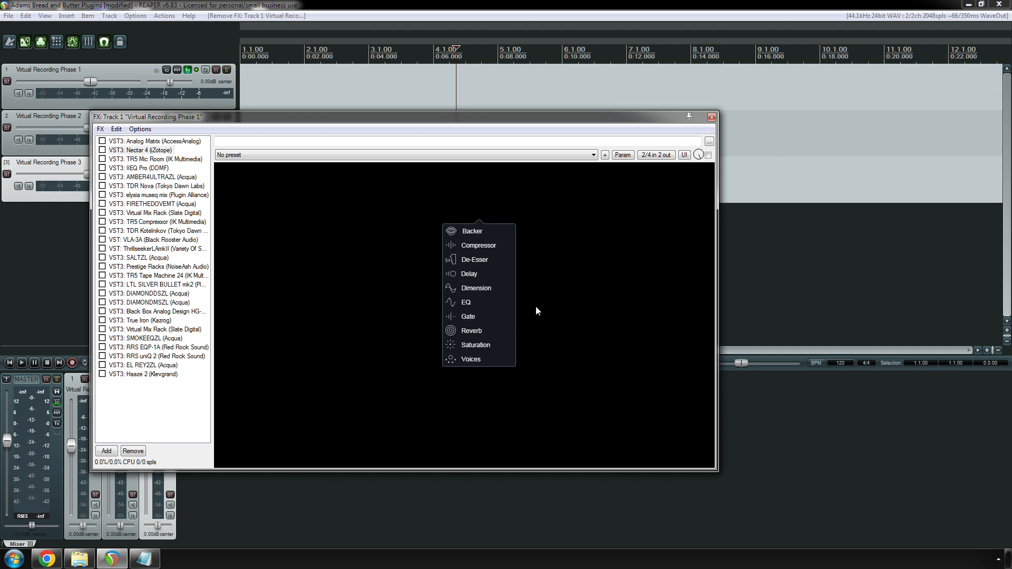
left_click(551, 295)
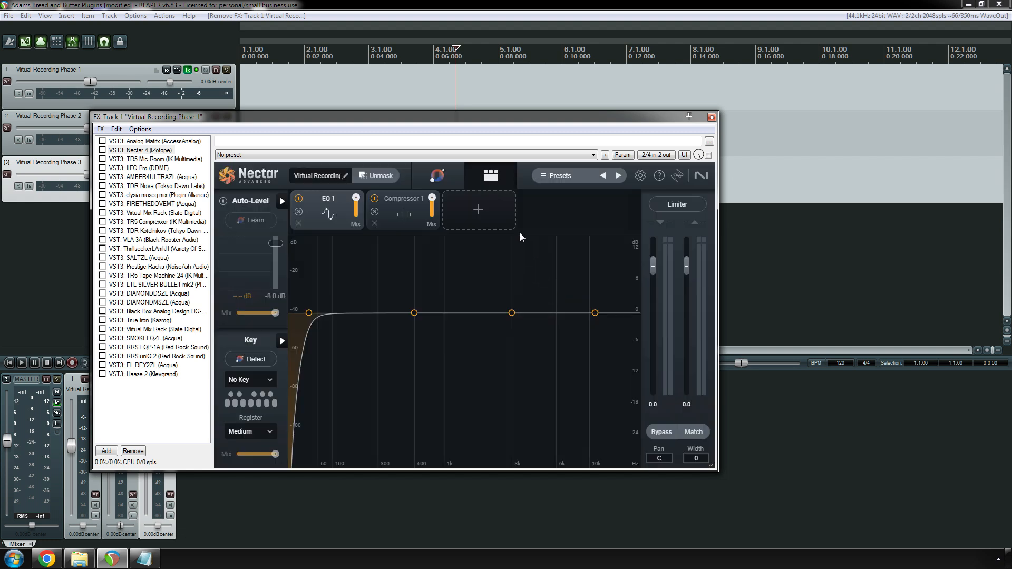
left_click(396, 214)
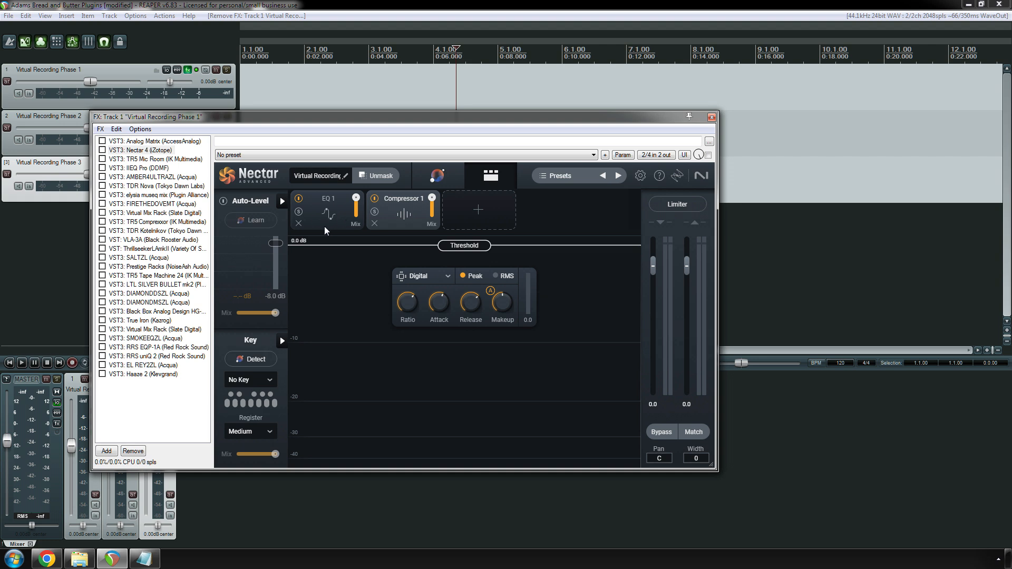
- Open the TR5 Mic Room plug-in without entering the Custom Shop and enlarge its interface
left_click(153, 158)
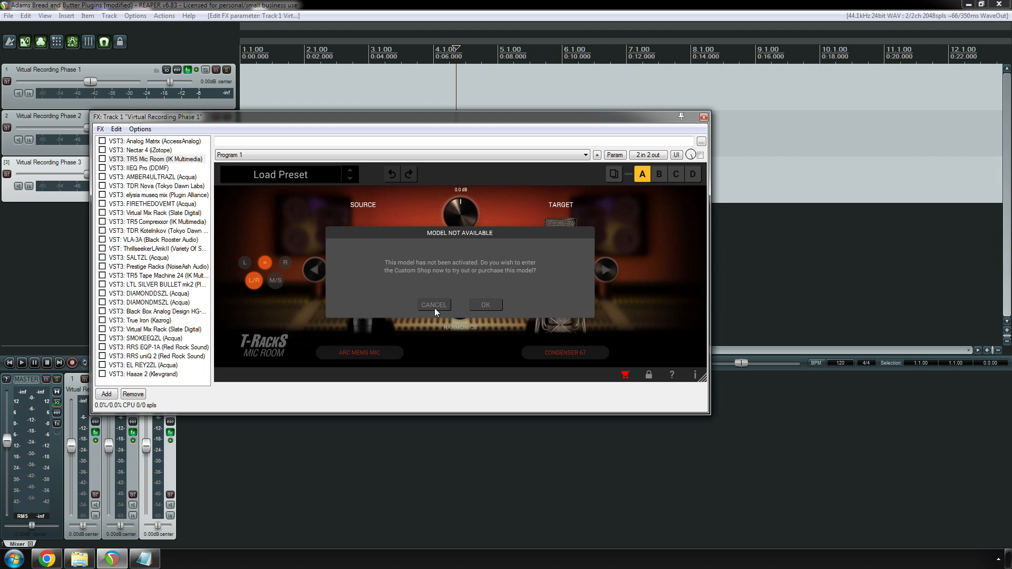
left_click(433, 304)
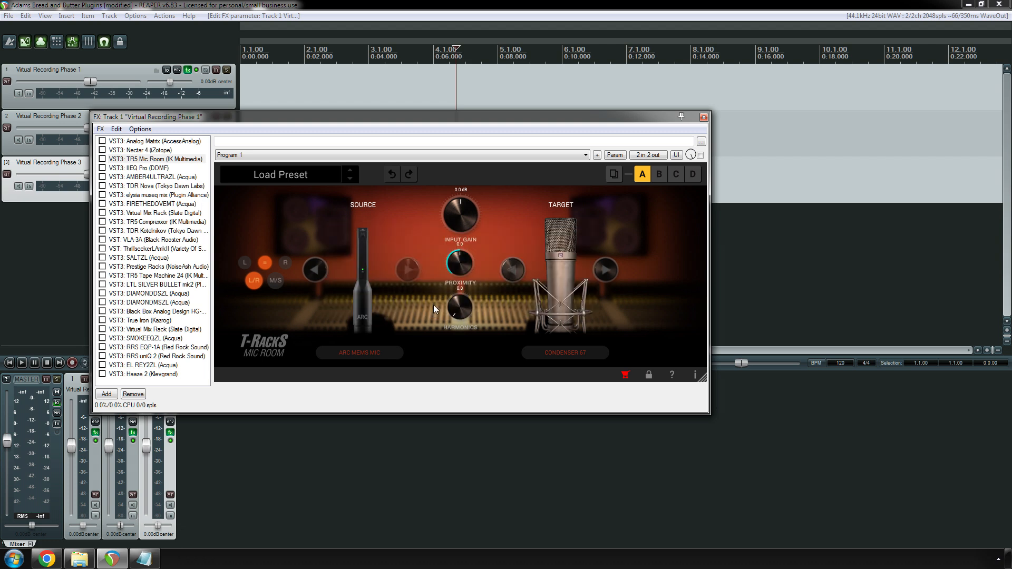
left_click_drag(701, 377, 788, 464)
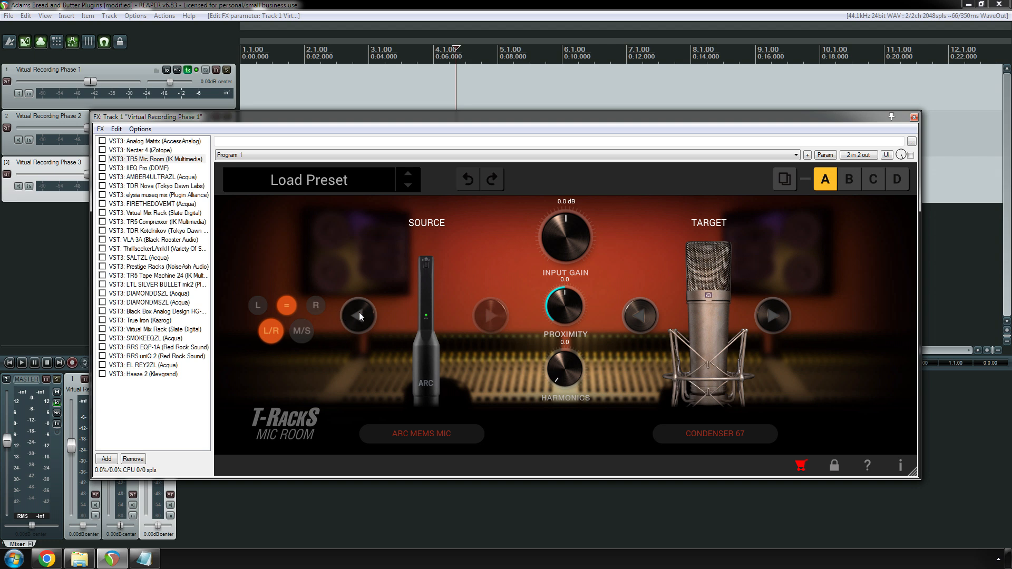
- Try Dynamic 57, Dynamic 58, Dynamic 20 and Dynamic 421 in turn as the Mic Room source microphone
left_click(435, 432)
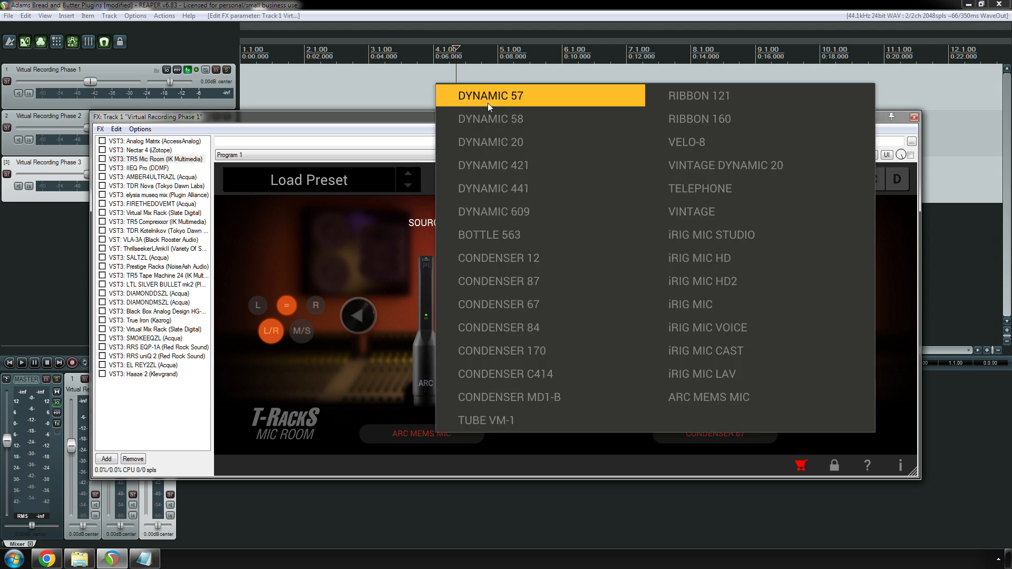
left_click(519, 100)
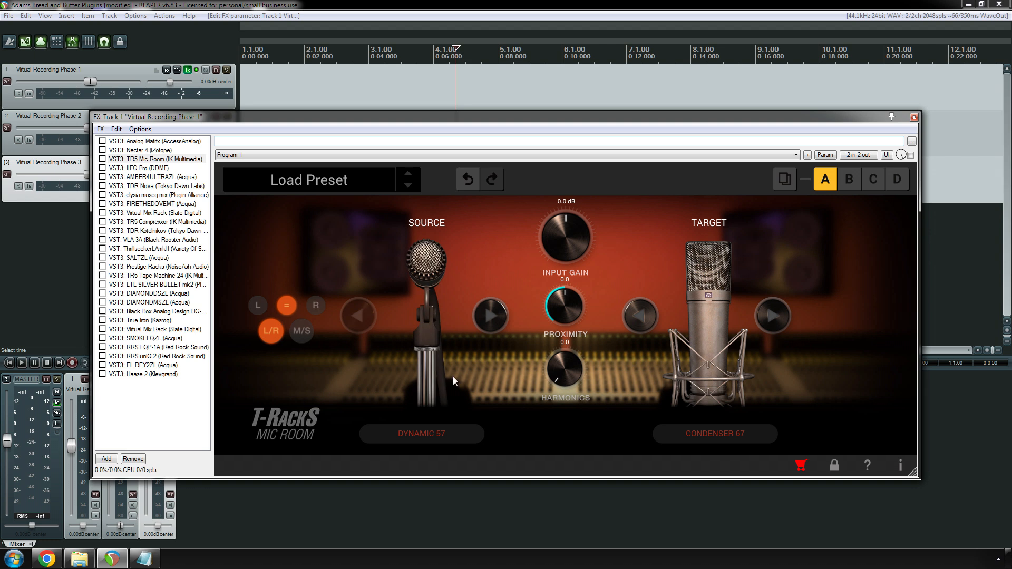
left_click(443, 432)
left_click(532, 141)
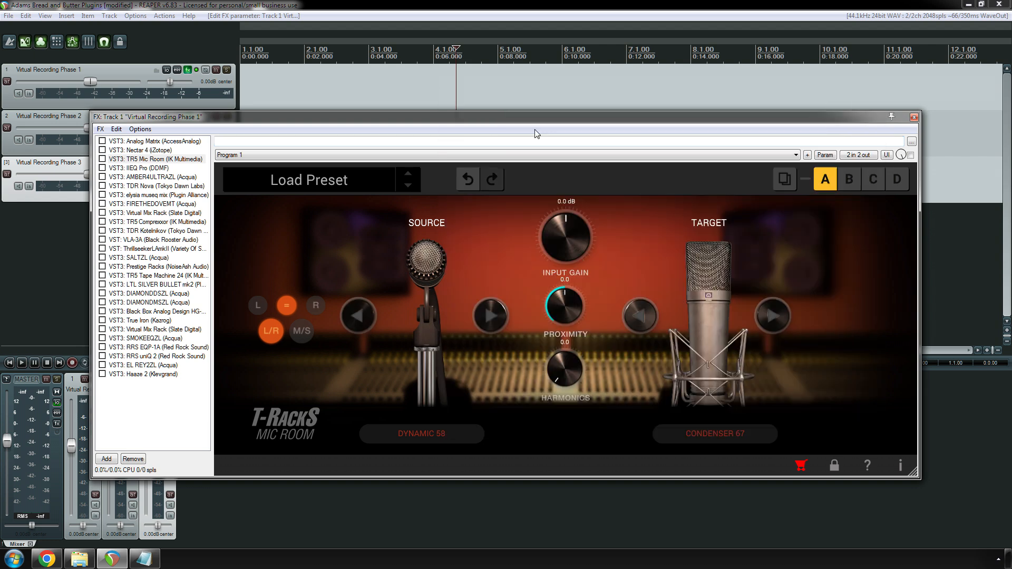
left_click(433, 435)
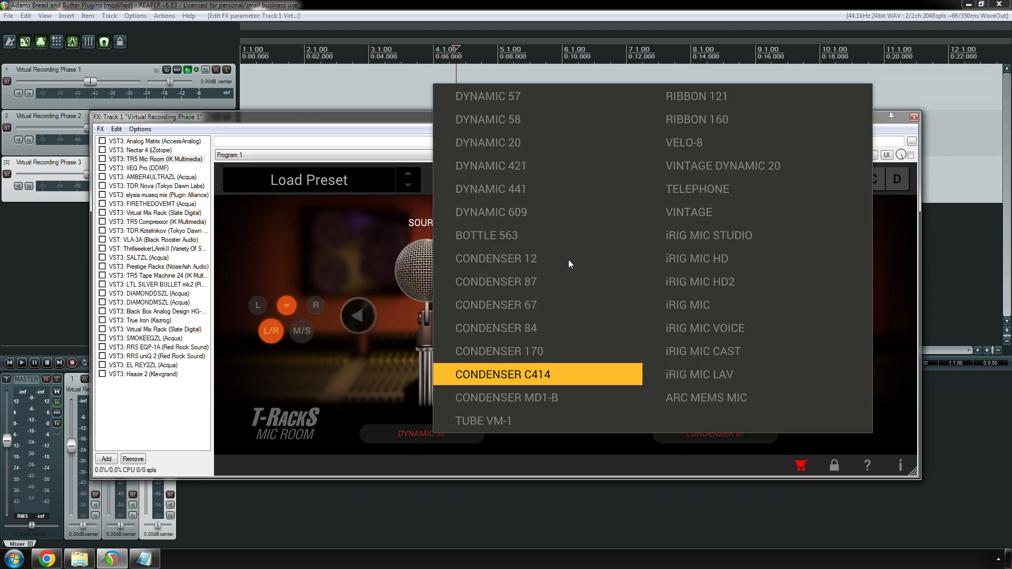
left_click(564, 143)
left_click(425, 440)
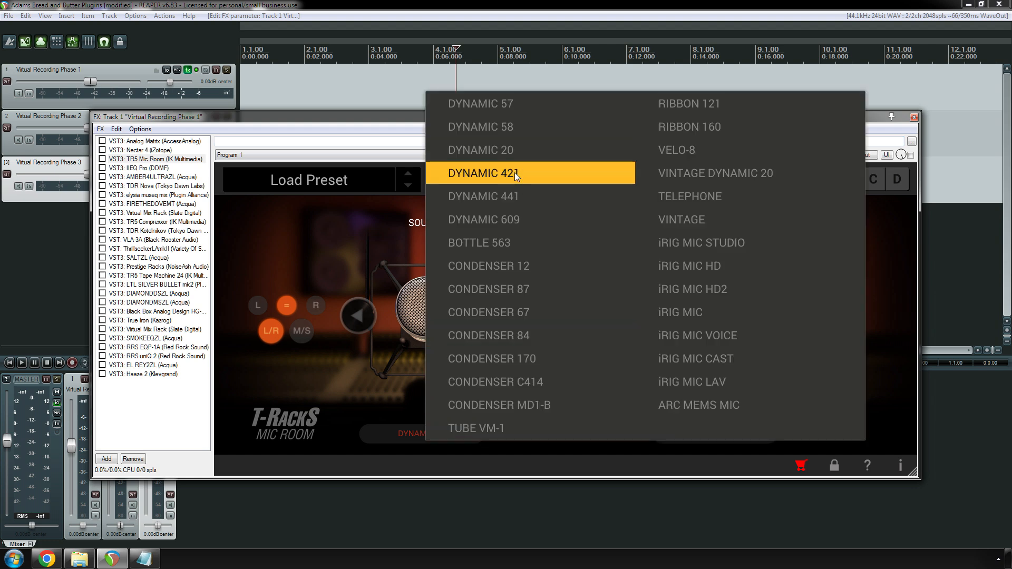
left_click(514, 172)
- Try Condenser 12, Condenser 87 and ARC MEMS Mic in turn as the Mic Room source microphone
left_click(437, 434)
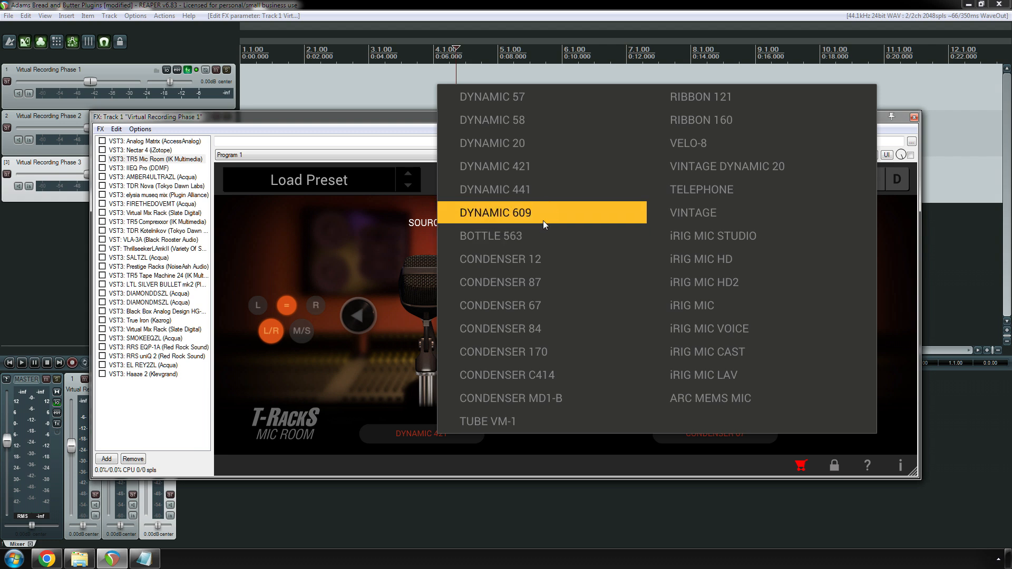
left_click(547, 267)
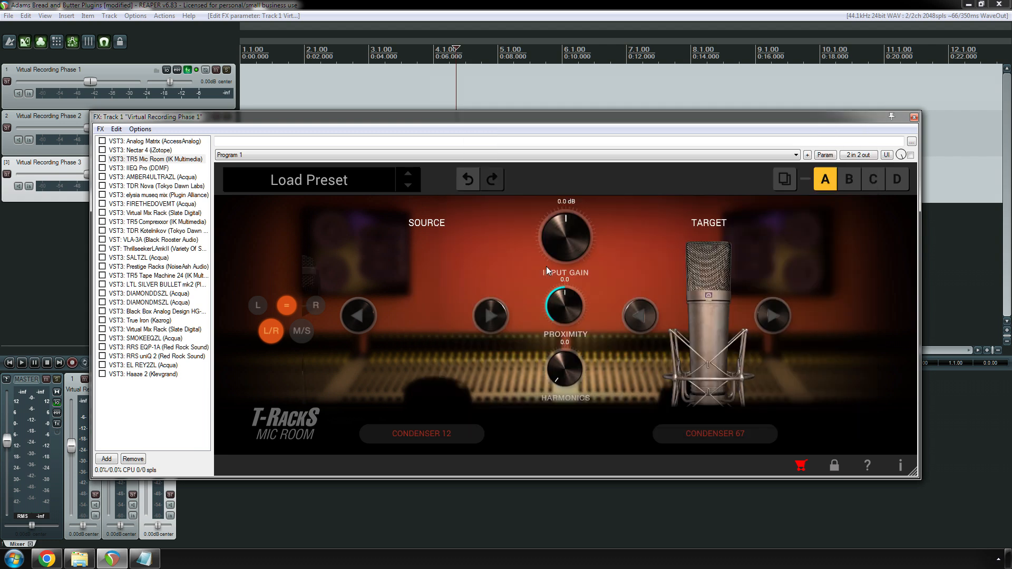
left_click(413, 434)
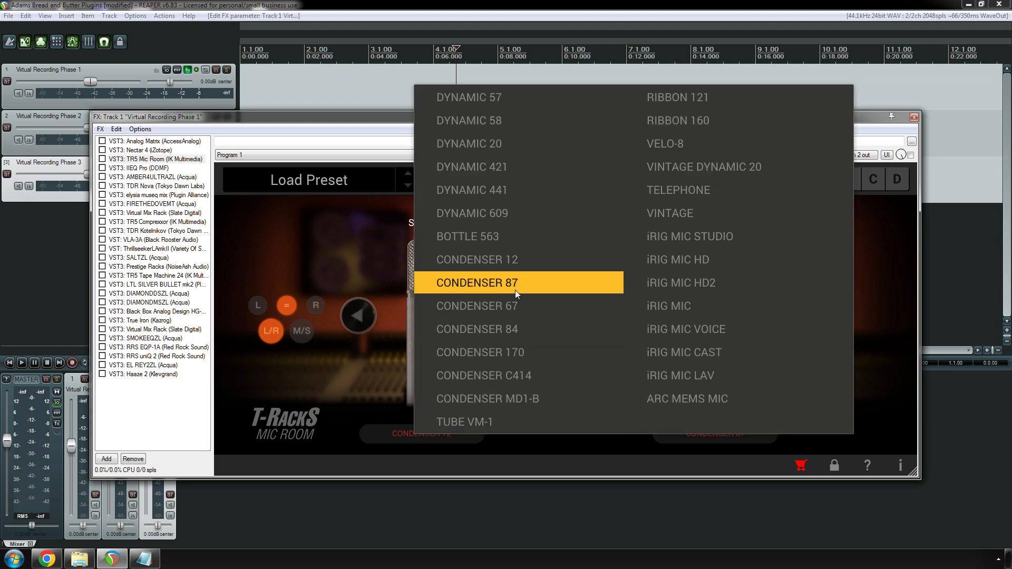
left_click(514, 290)
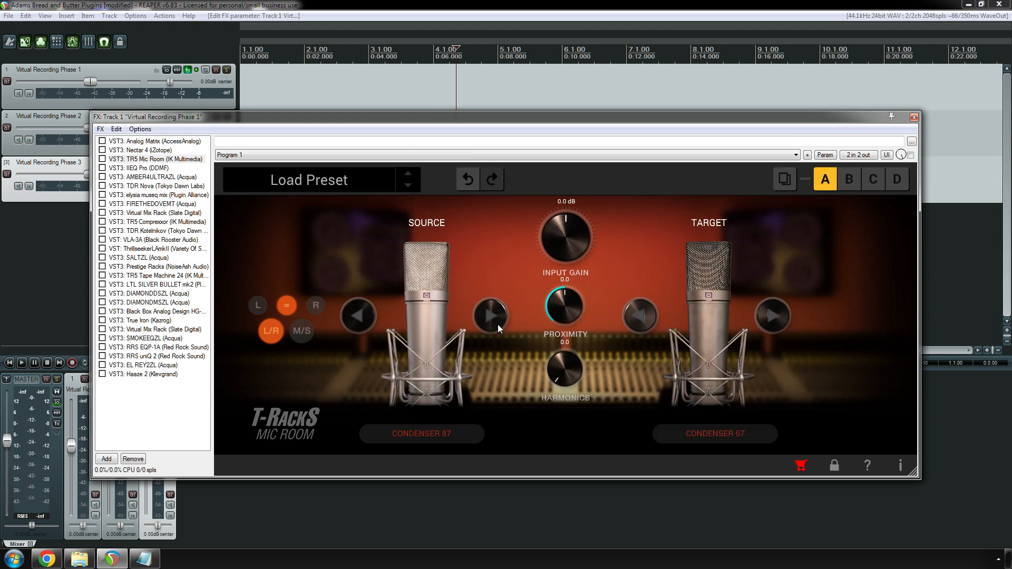
left_click(442, 435)
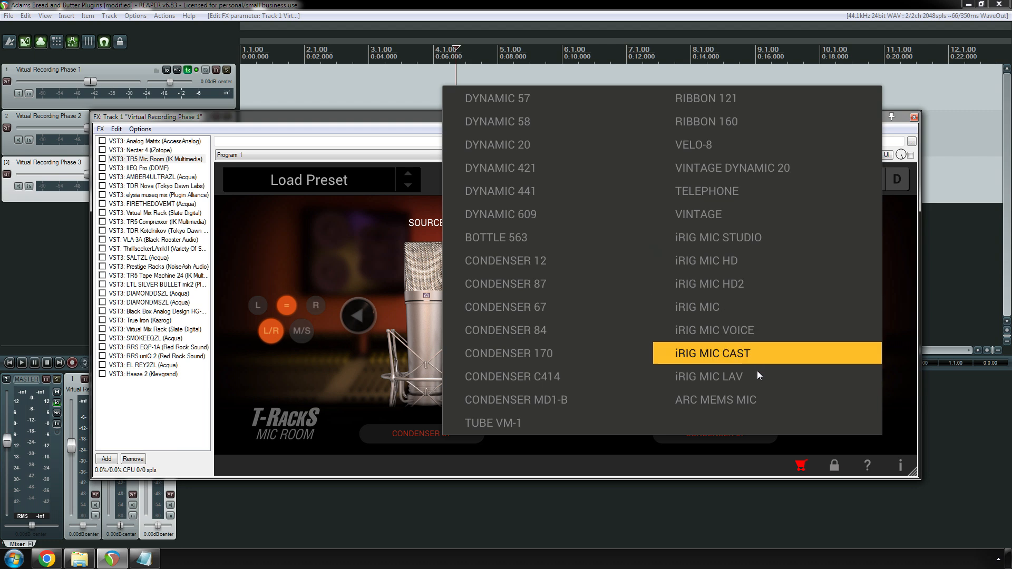
left_click(745, 399)
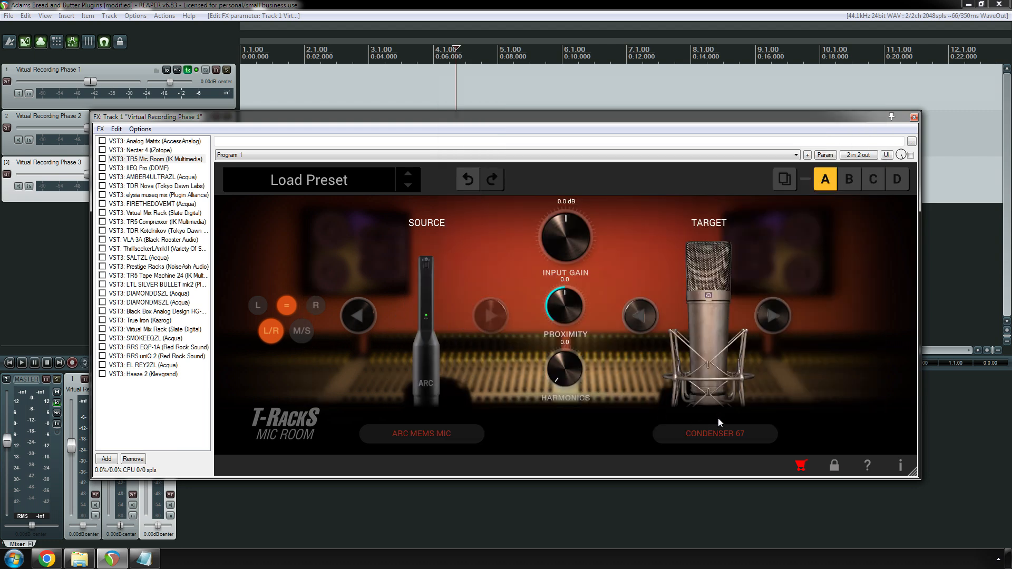
- Change the Mic Room target microphone to Dynamic 57 and remove TR5 Mic Room from the track's FX chain
left_click(719, 432)
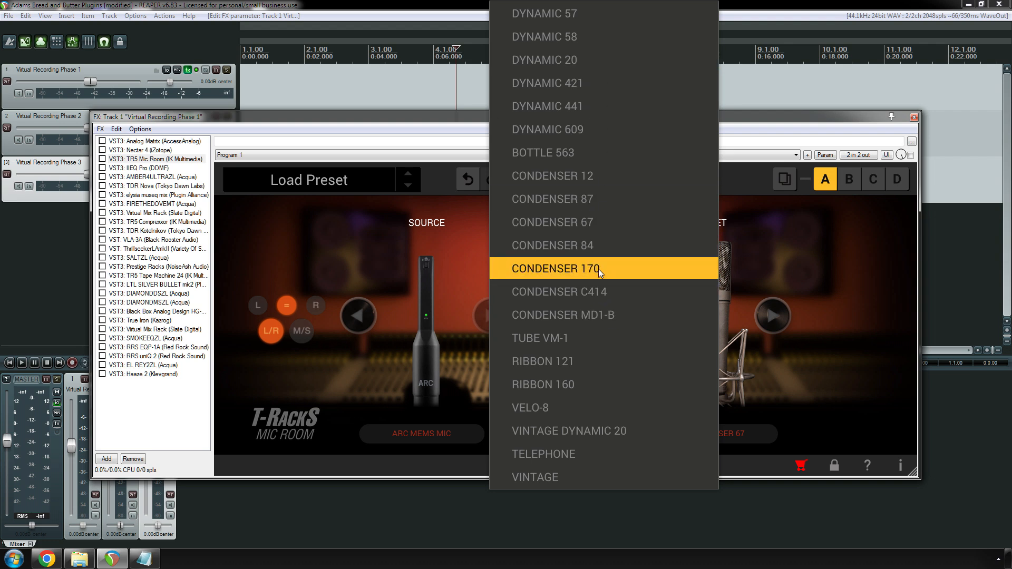
left_click(851, 230)
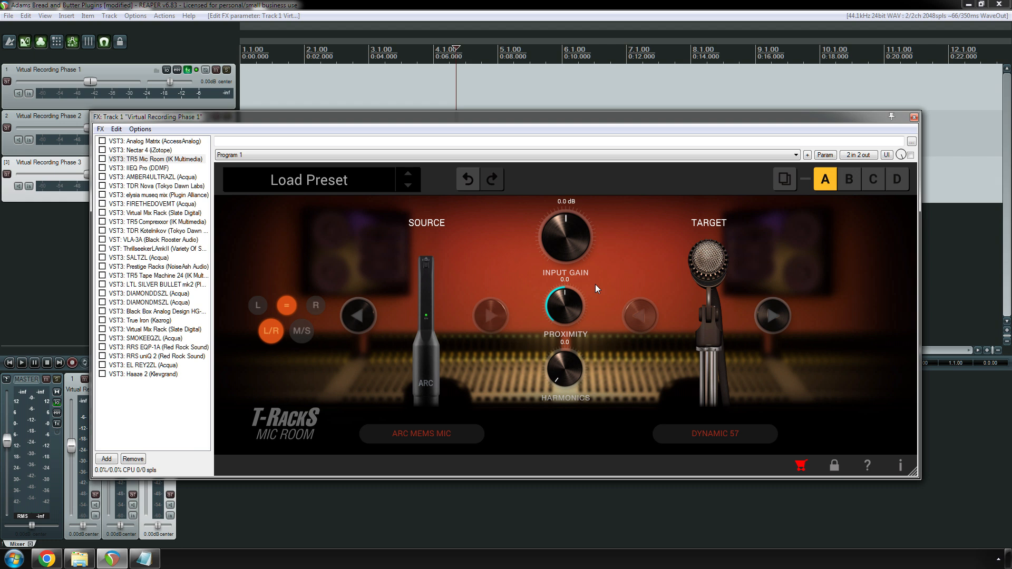
left_click(140, 160)
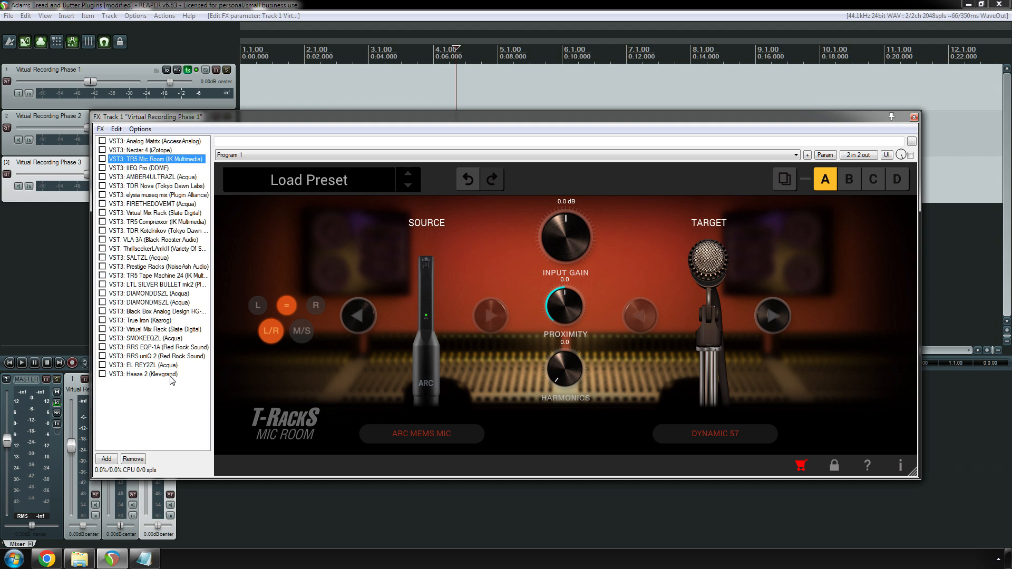
key("Delete")
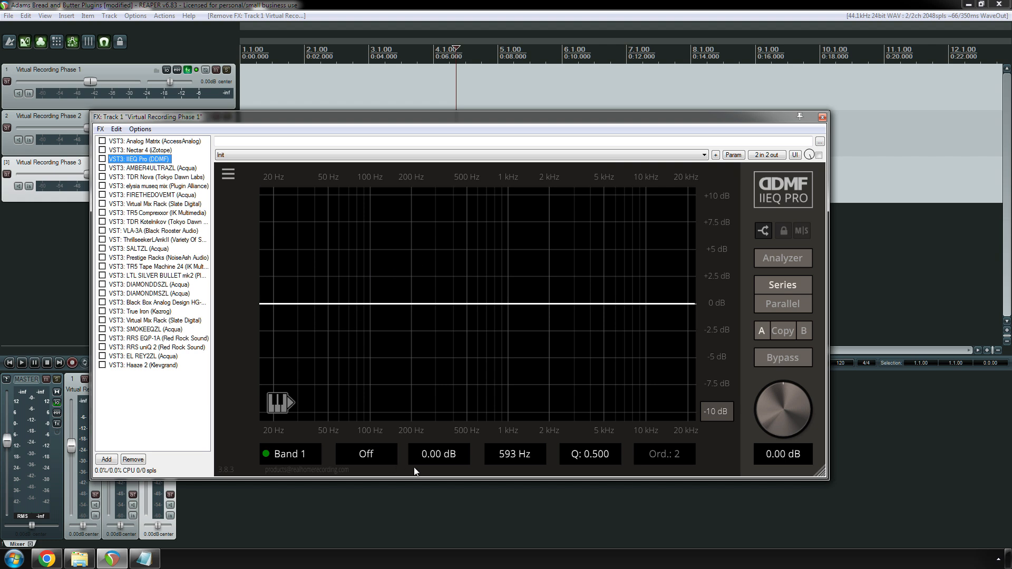
- Shape two AnaPeak cuts in IIEQ Pro: band 1 about -6.2 dB at 1888 Hz and band 2 about -4.8 dB at 145 Hz
left_click(353, 454)
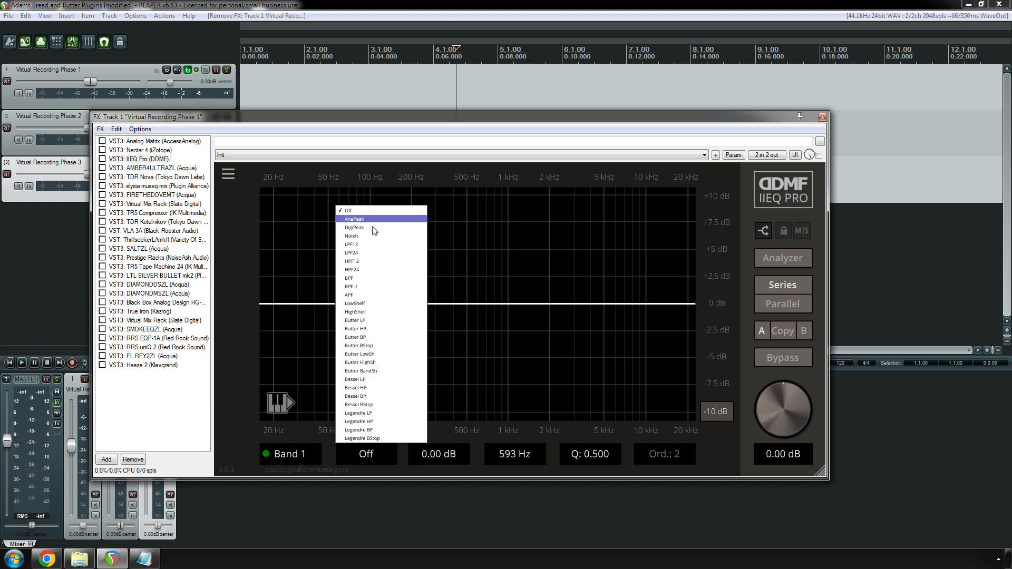
left_click(536, 237)
left_click_drag(536, 237, 547, 375)
left_click_drag(414, 315, 392, 363)
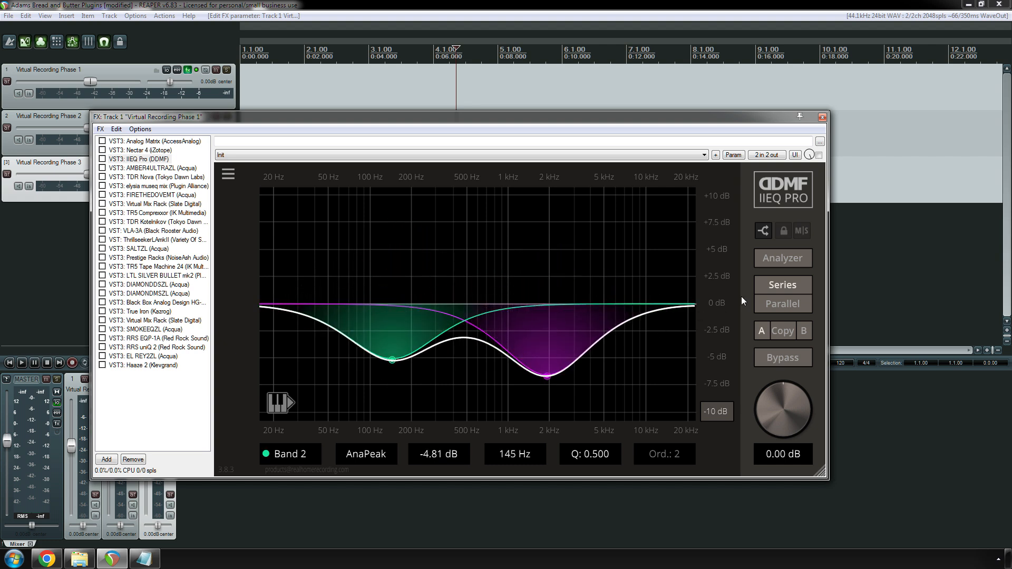
- Try Parallel processing for the IIEQ Pro bands and return to Series
left_click(785, 302)
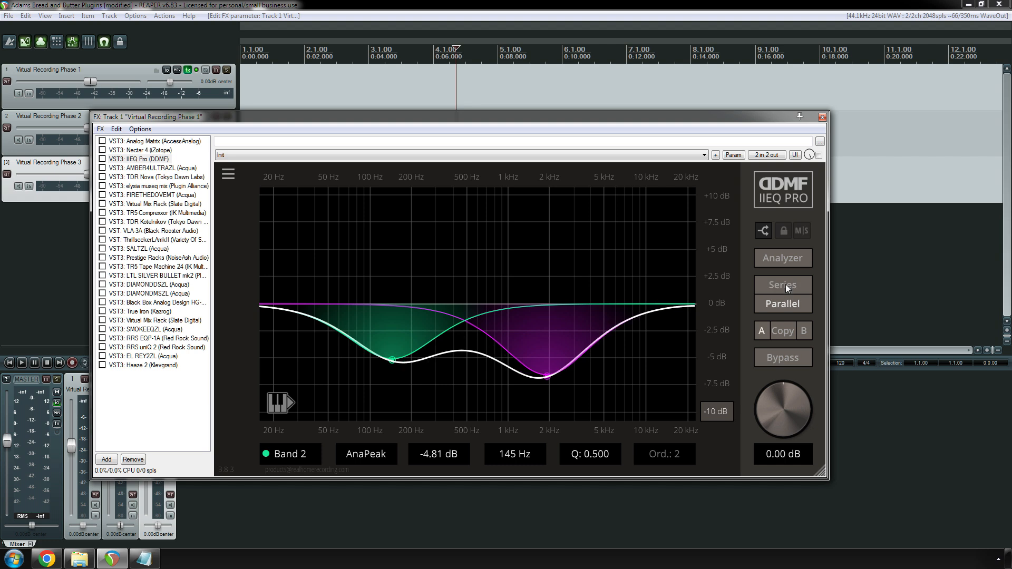
left_click(784, 287)
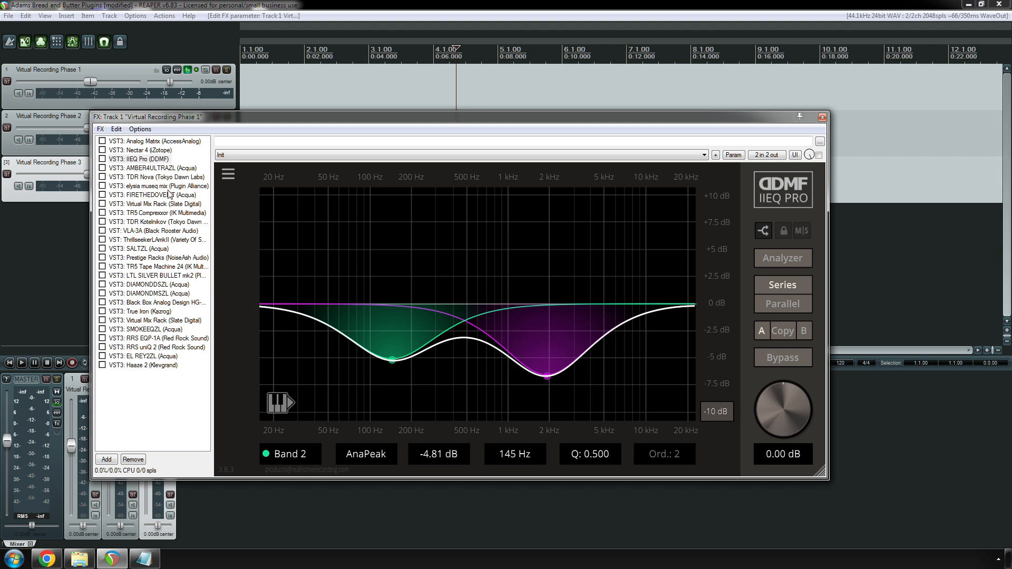
left_click(141, 160)
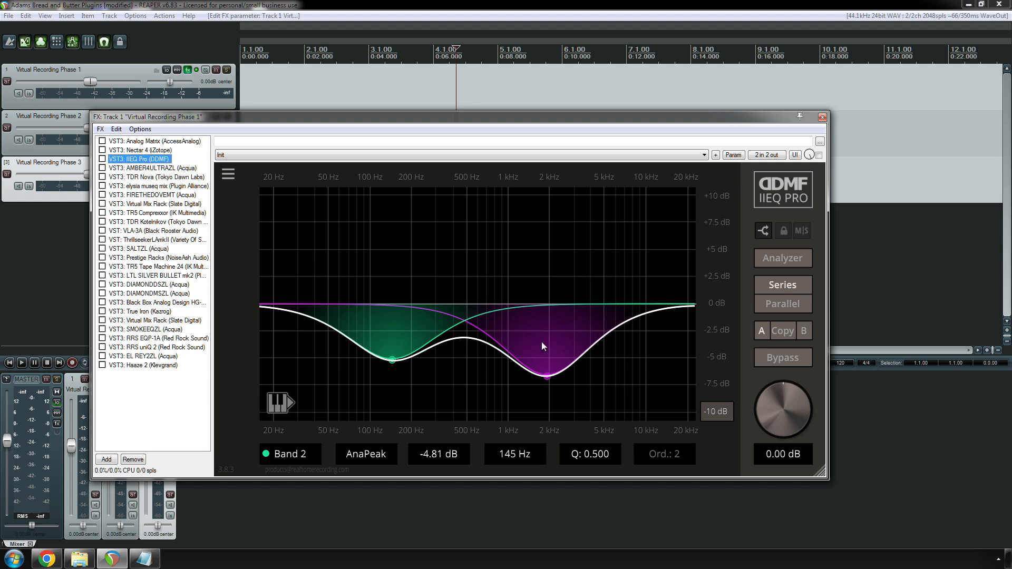
- Compare AMBER4ULTRAZL with IIEQ Pro and remove AMBER4ULTRAZL from the FX chain
left_click(144, 168)
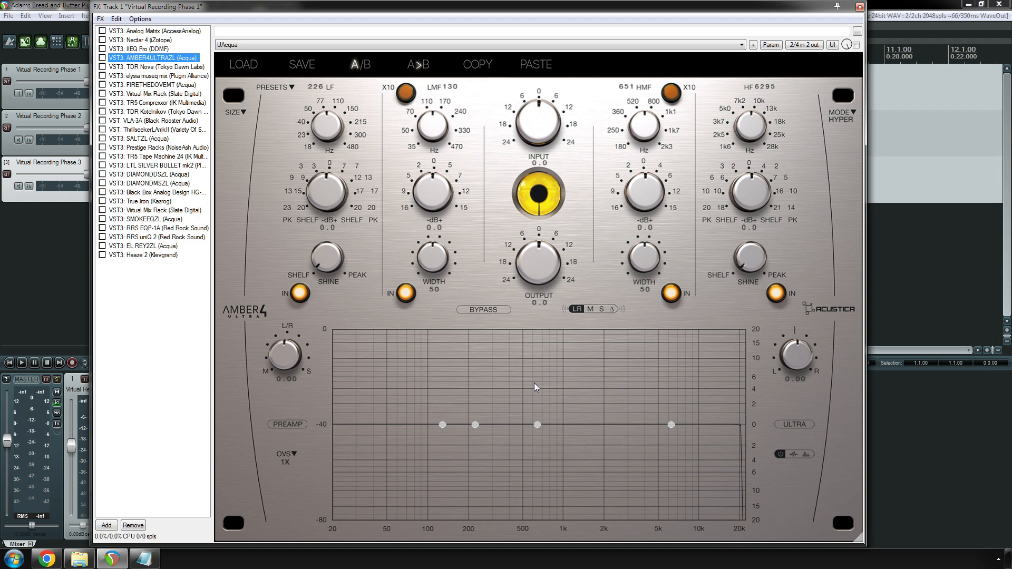
left_click(164, 49)
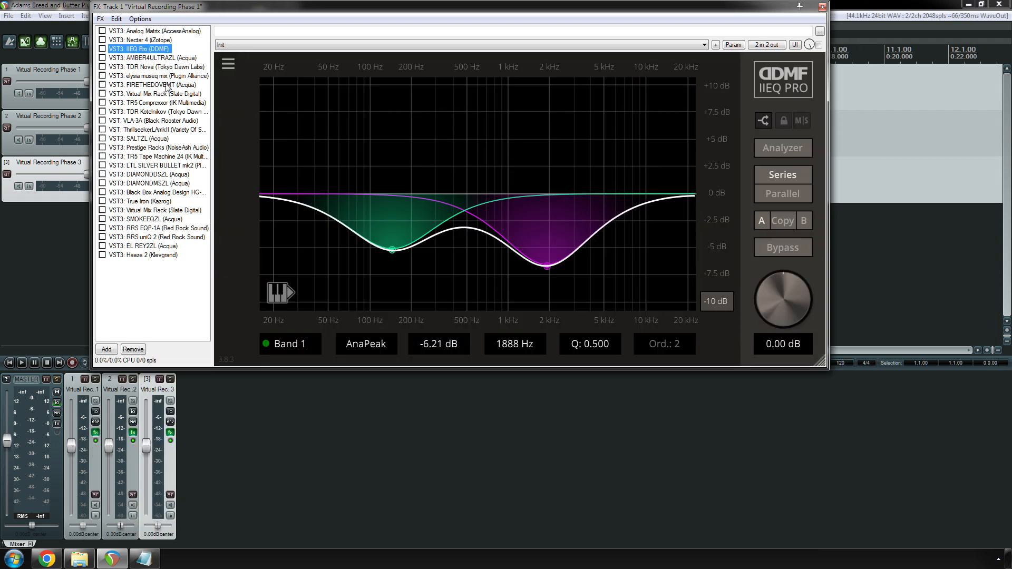
left_click(151, 42)
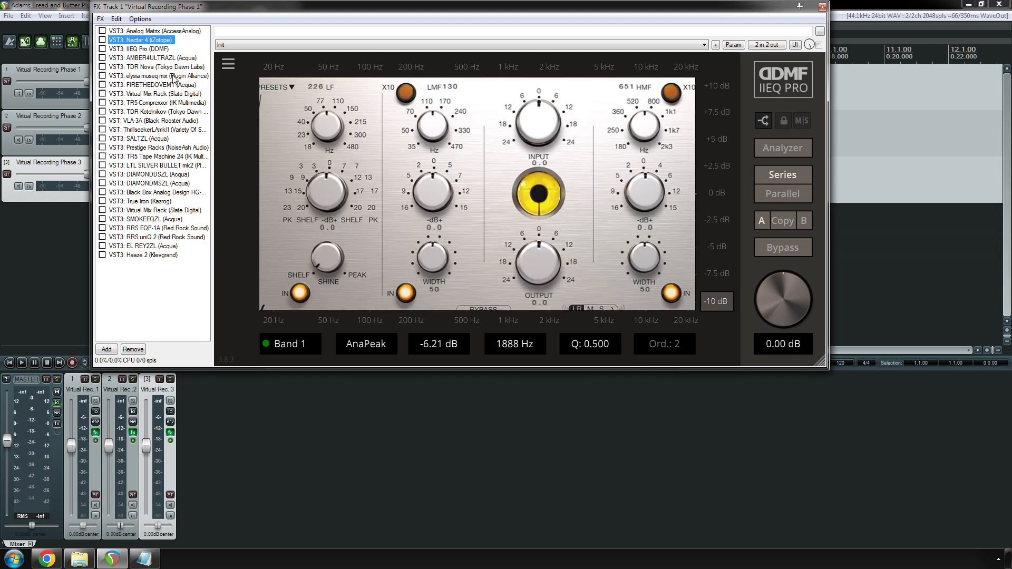
key("Down")
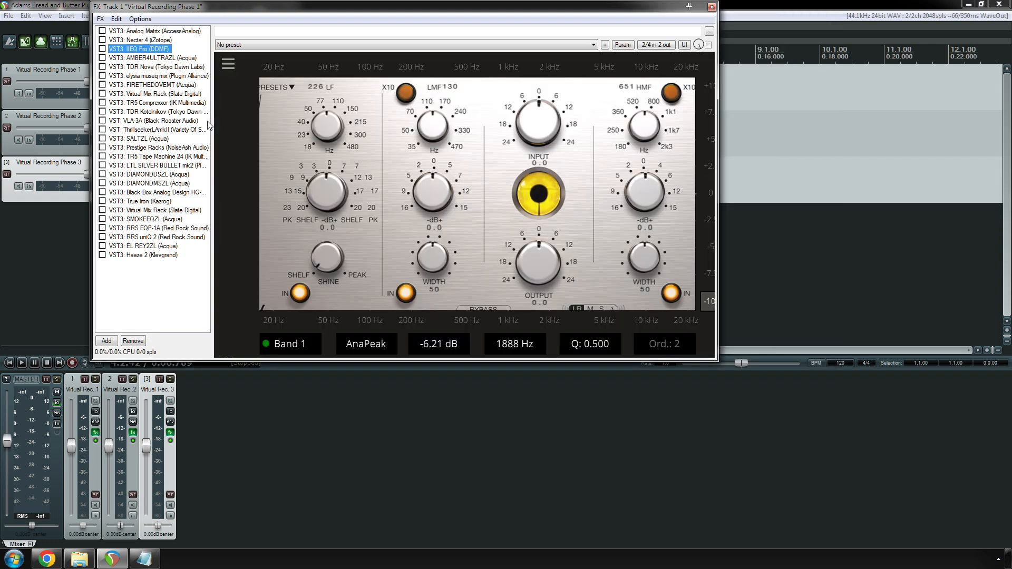
key("Down")
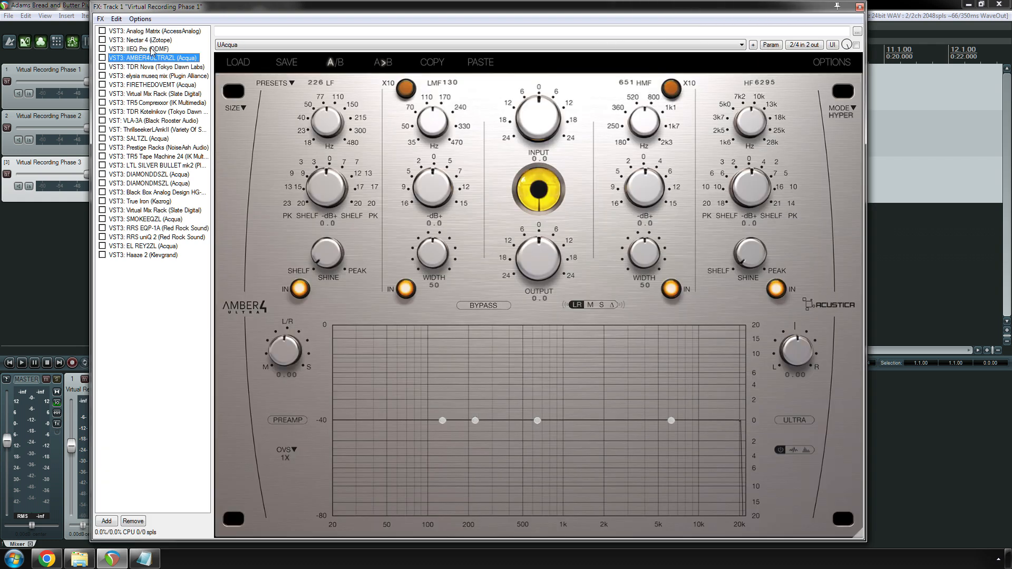
key("Delete")
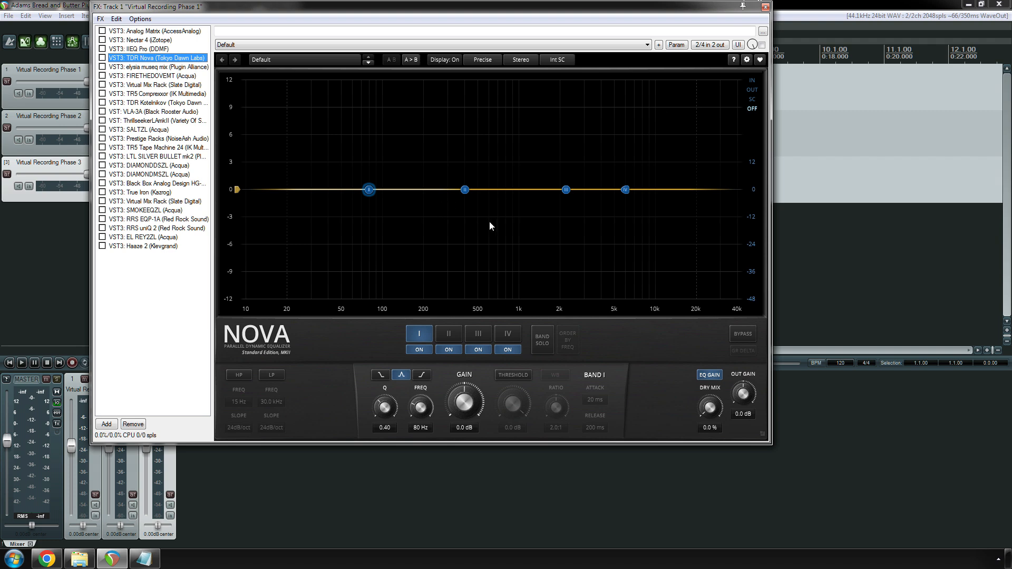
- Cut TDR Nova's band II about 5.8 dB at 345 Hz and enable its threshold at about -11.3 dB
left_click_drag(464, 190, 456, 243)
left_click(514, 376)
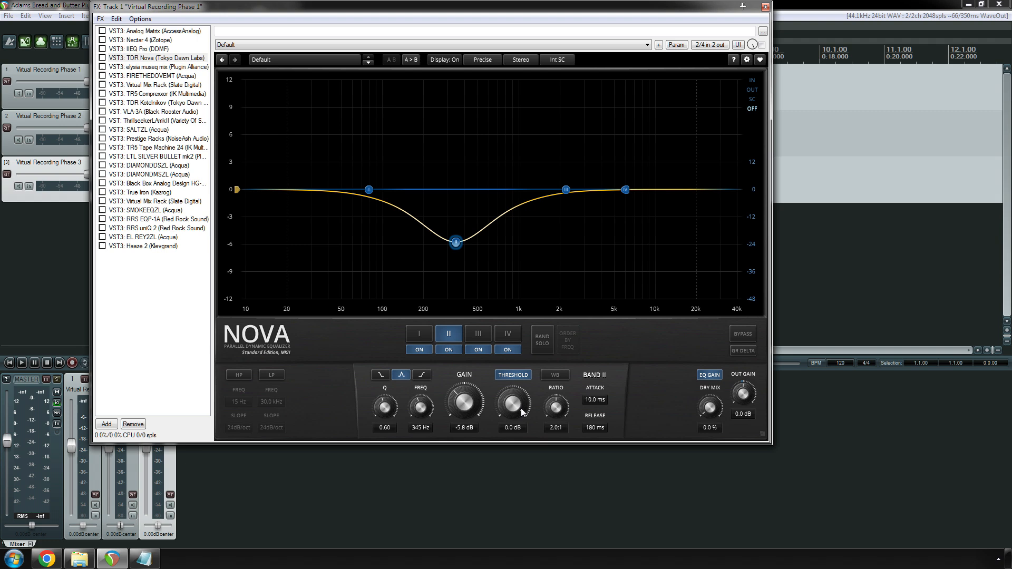
left_click_drag(521, 412, 522, 442)
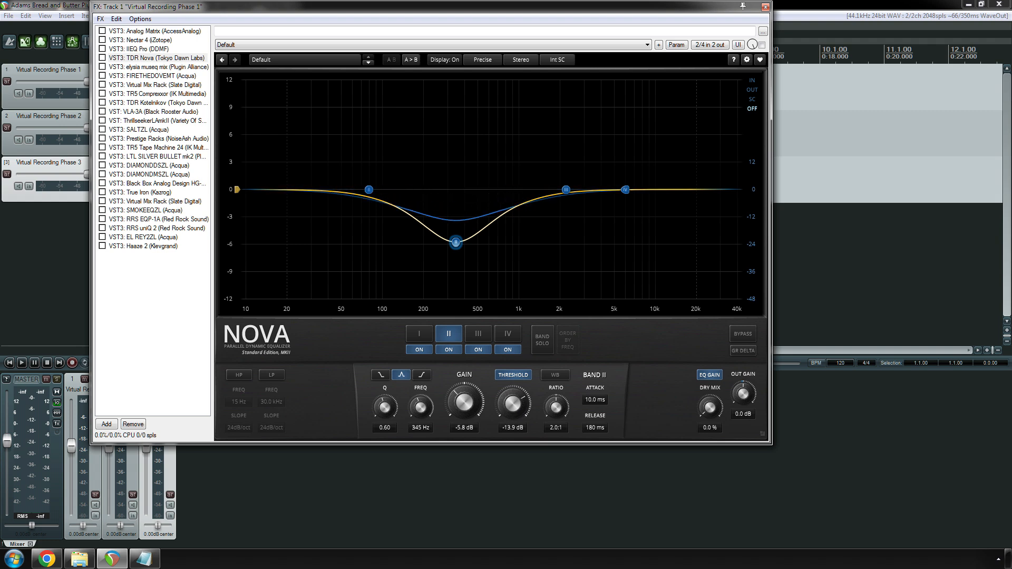
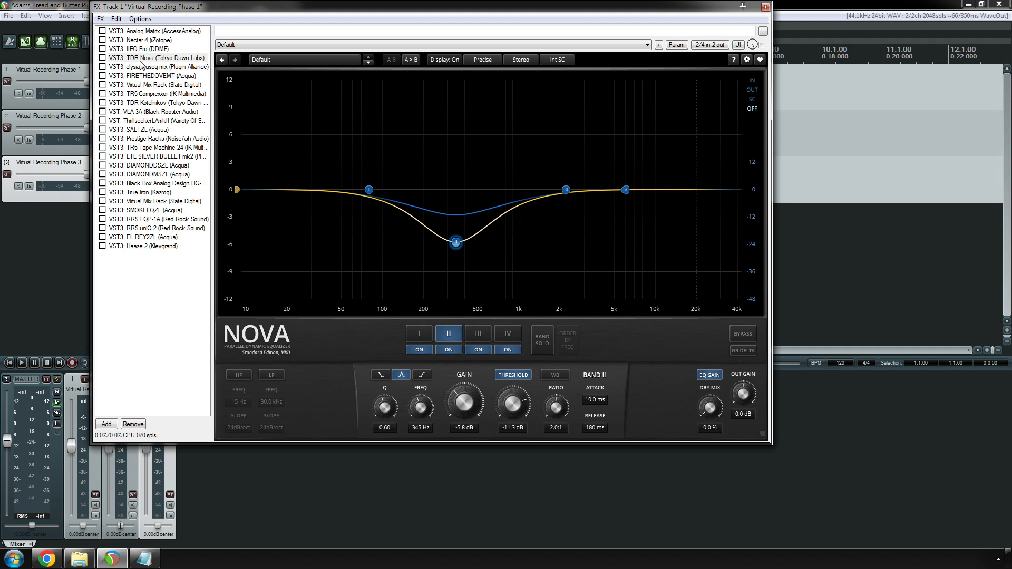
- Compare TDR Nova with IIEQ Pro and turn off the threshold section of Nova's band II
left_click(141, 60)
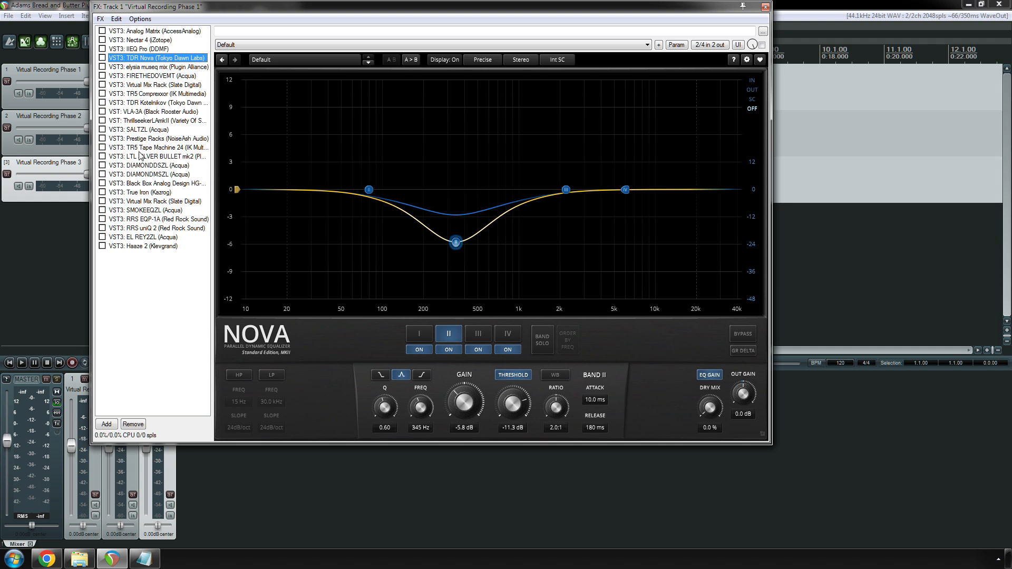
left_click(154, 48)
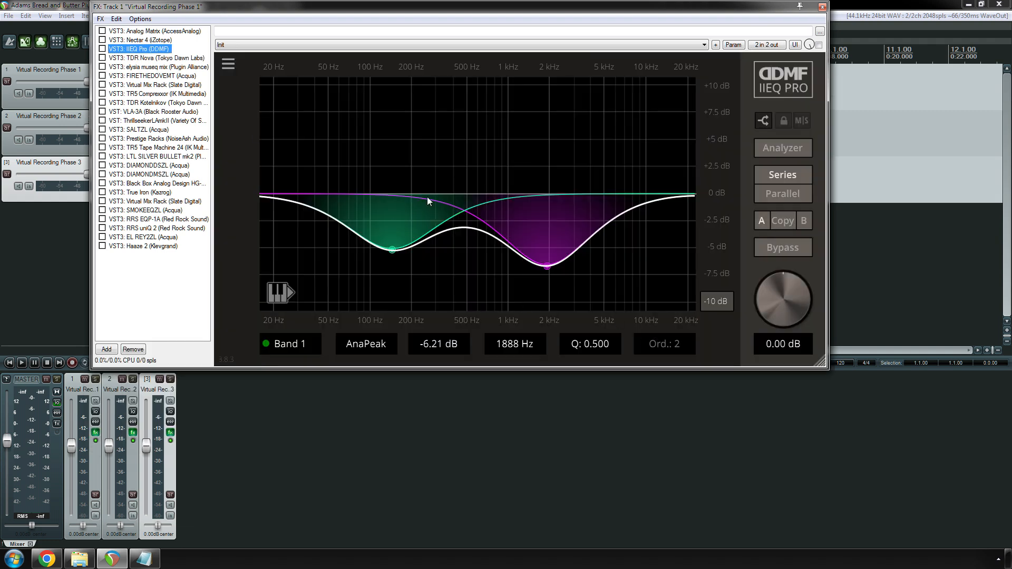
key("Down")
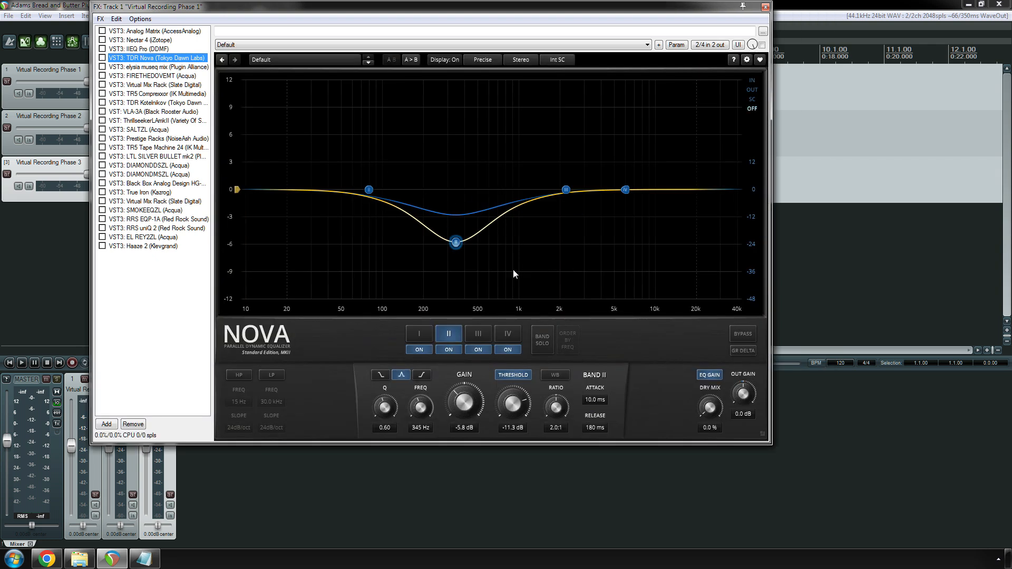
left_click(518, 375)
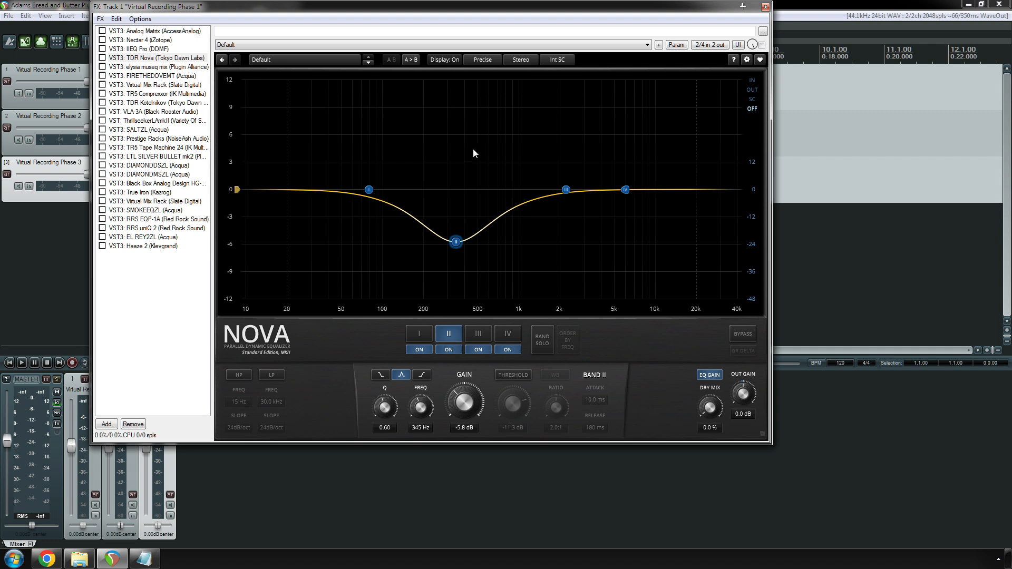
left_click_drag(769, 444, 834, 491)
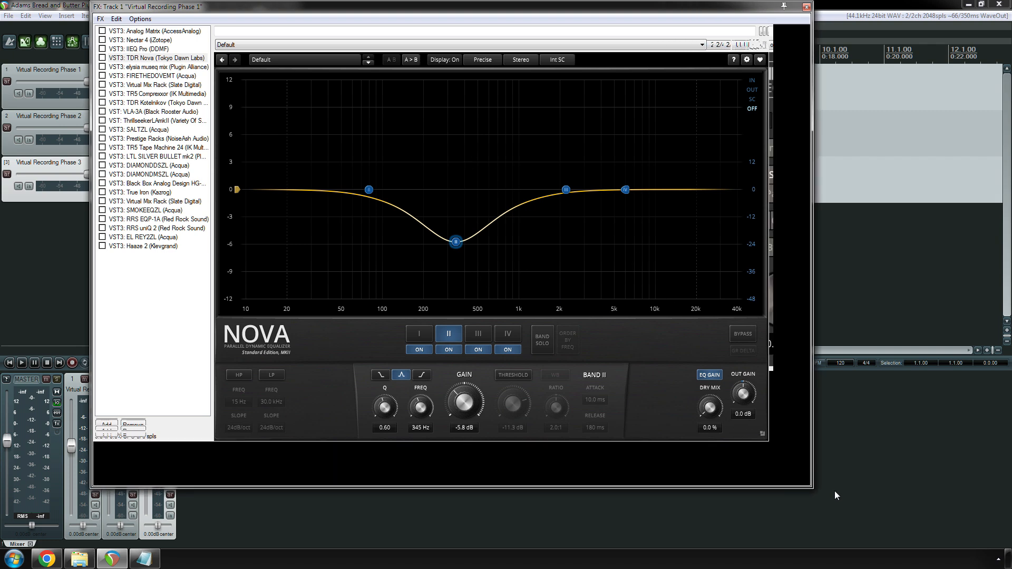
- Open the elysia museq mix equalizer and remove it from the FX chain
left_click(158, 66)
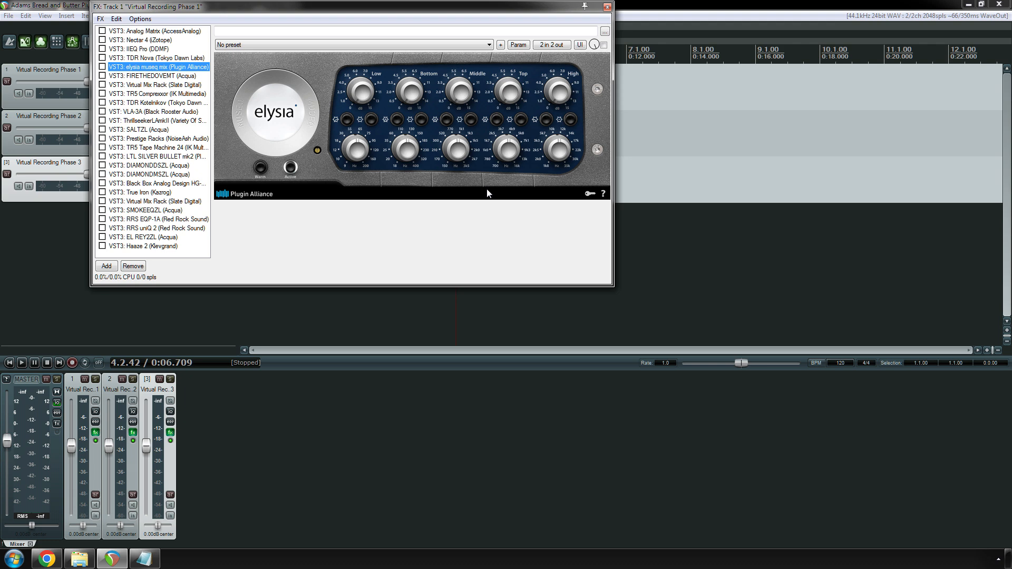
key("Delete")
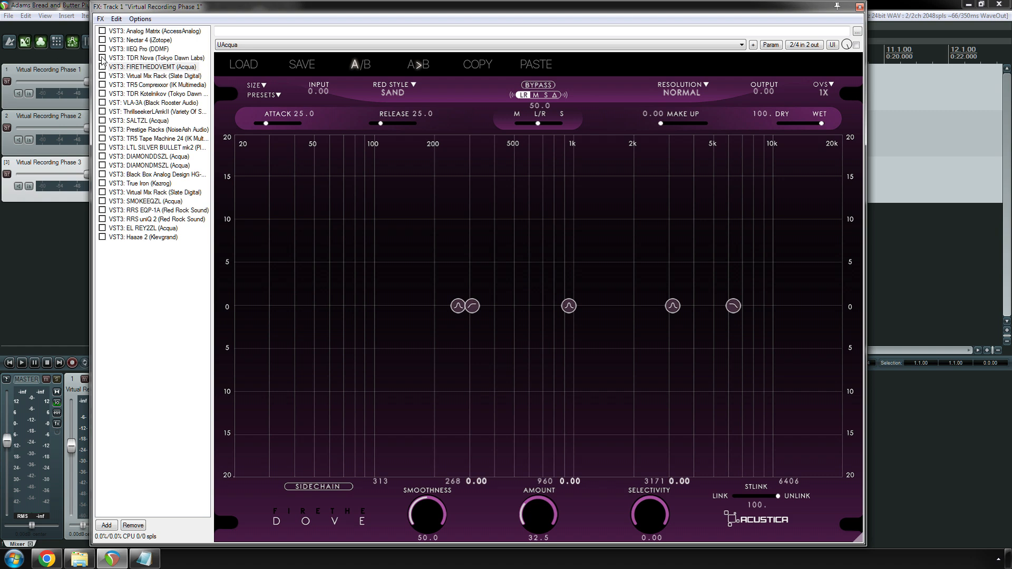
- Compare FIRETHEDOVEMT with TDR Nova and IIEQ Pro in the FX chain
left_click(139, 67)
key("Up")
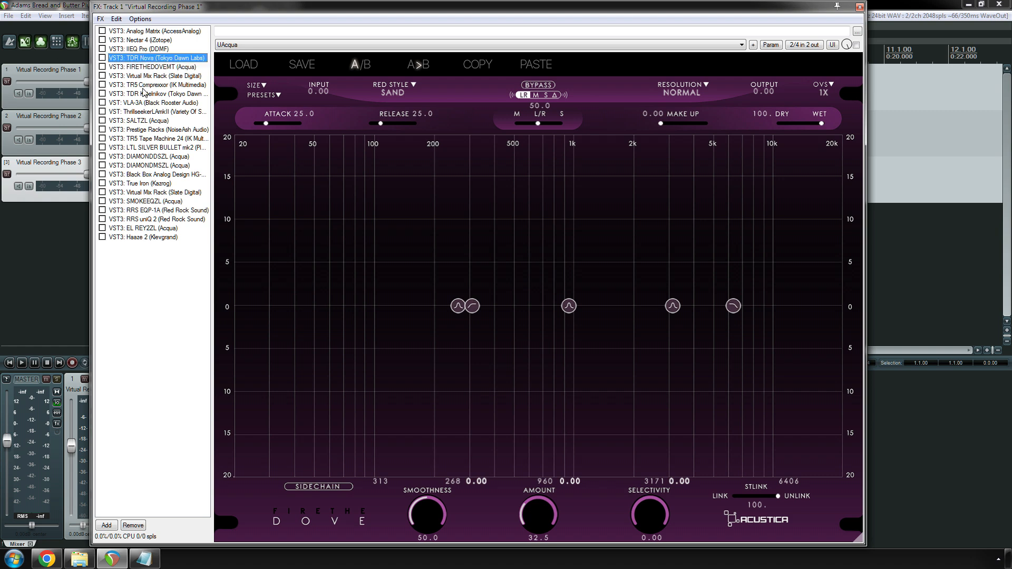
key("Up")
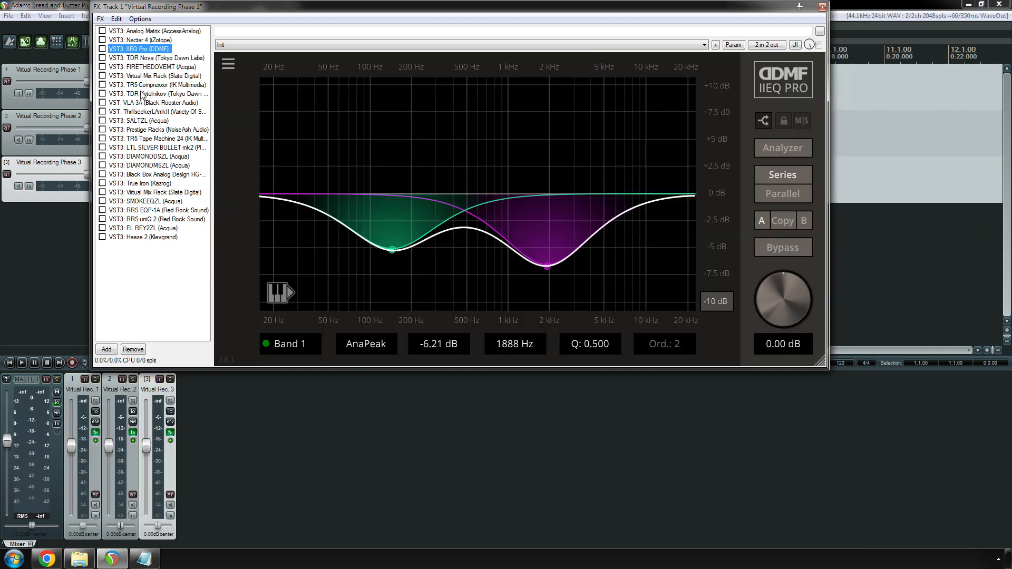
key("Down")
key("Down")
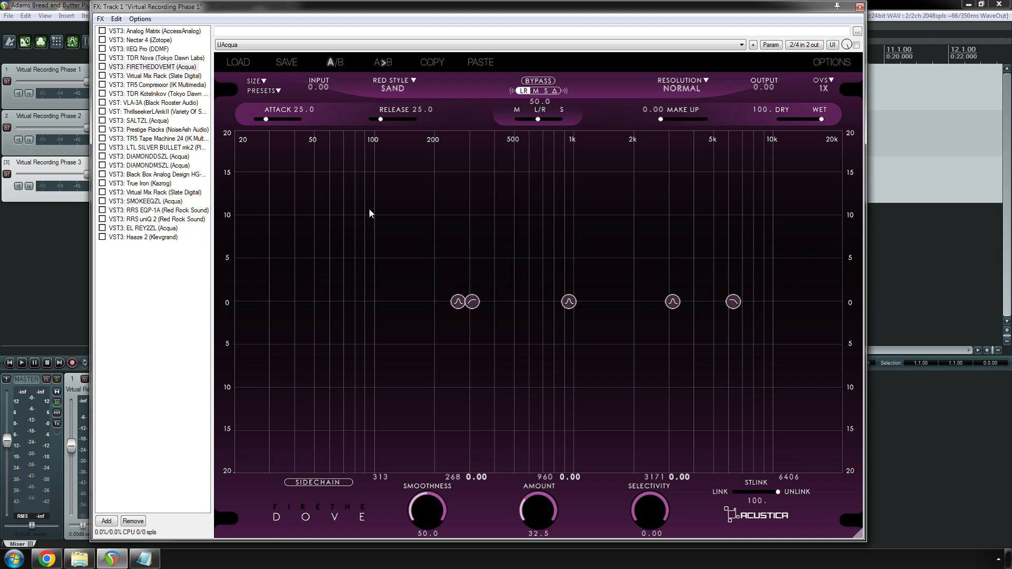
- Review the red style options in FIRETHEDOVEMT and compare the plug-in with TDR Nova
left_click(403, 77)
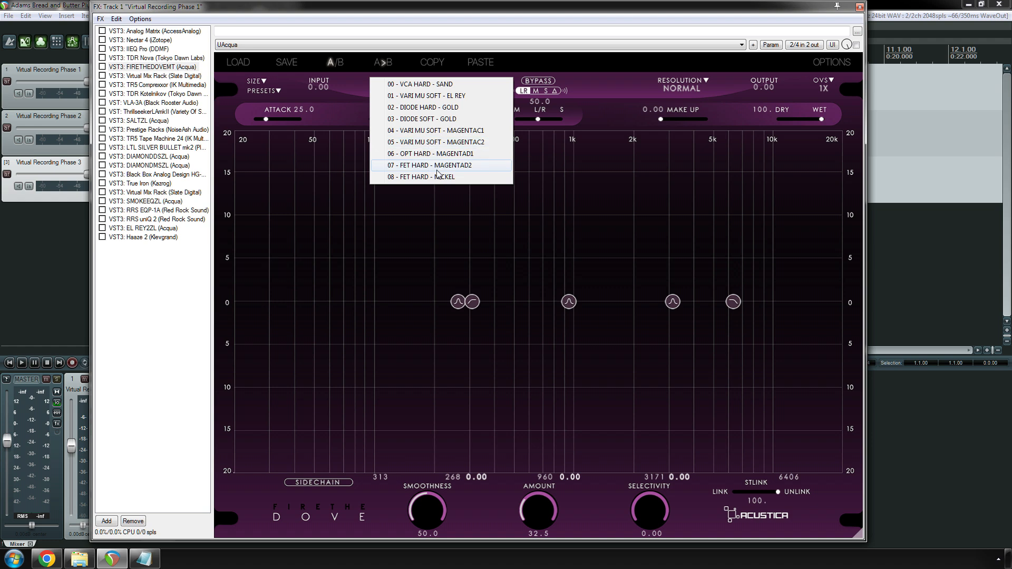
left_click(589, 78)
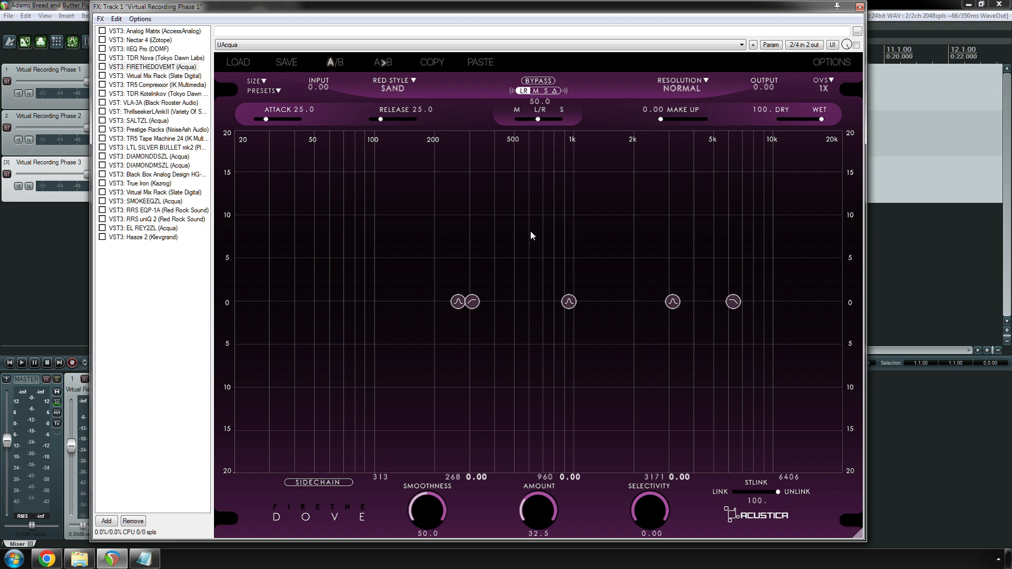
left_click(126, 58)
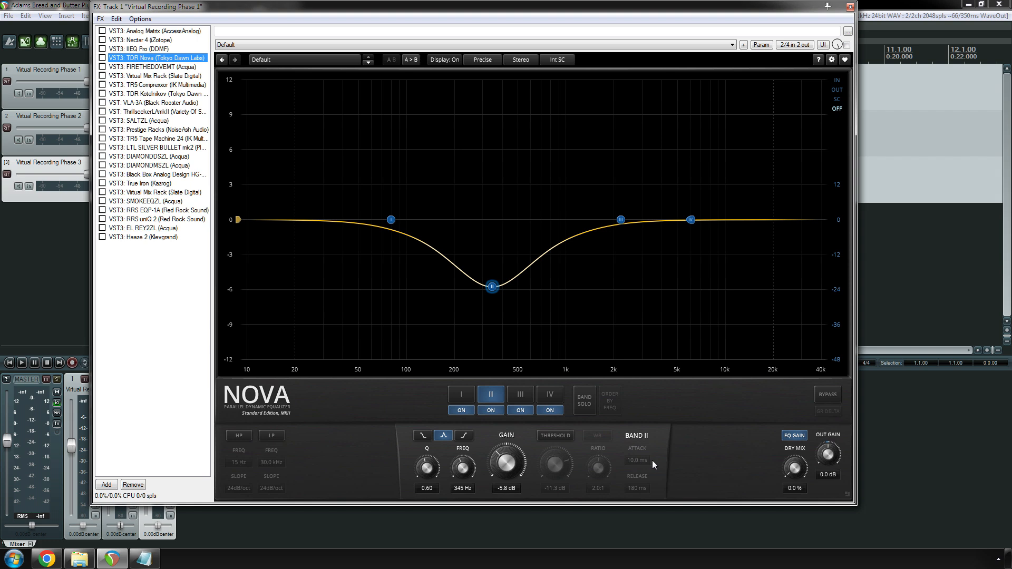
left_click(147, 67)
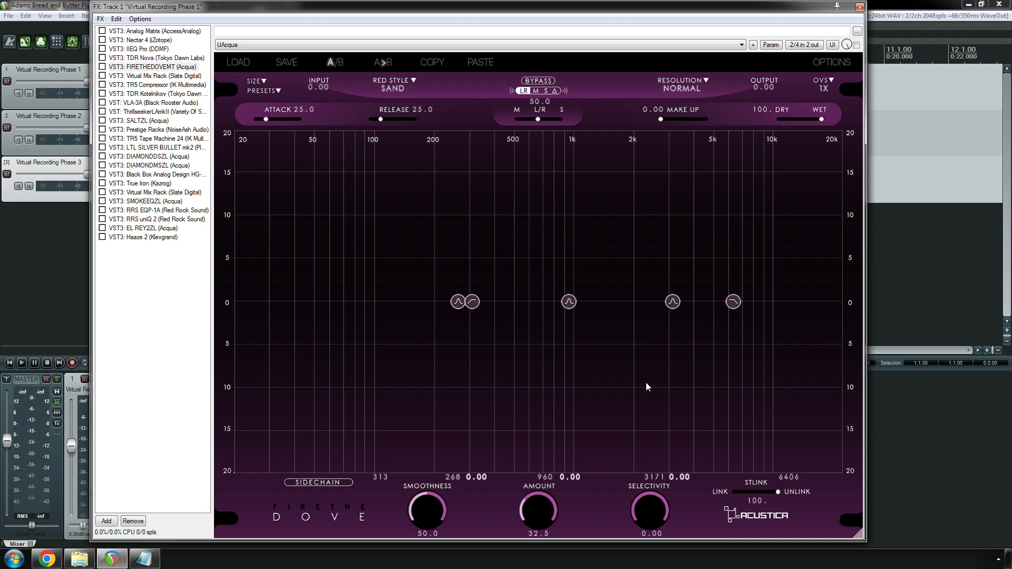
- Open the Virtual Mix Rack that holds FG-Stress, hide its module browser and reposition the FX window
left_click(157, 77)
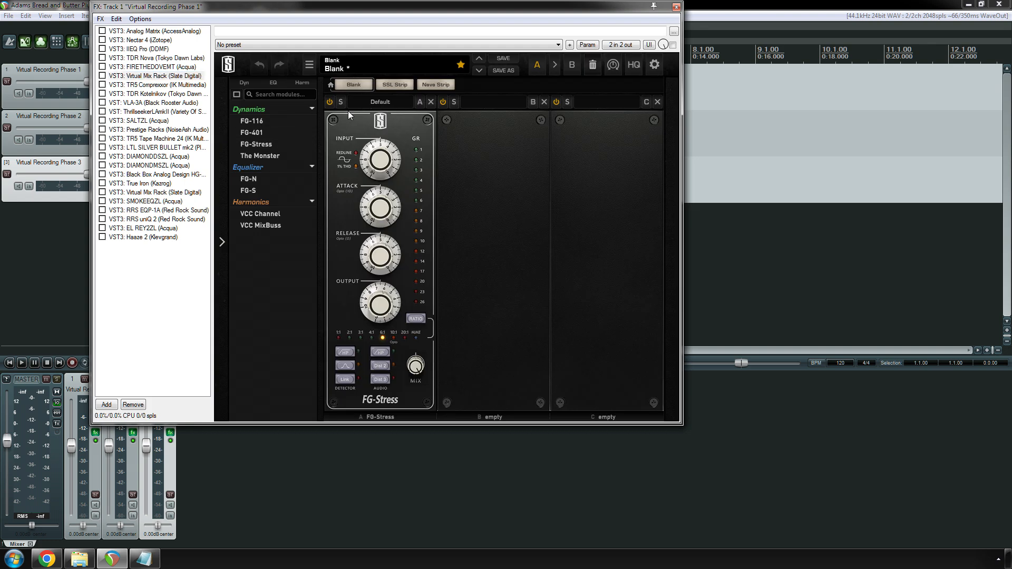
left_click(223, 246)
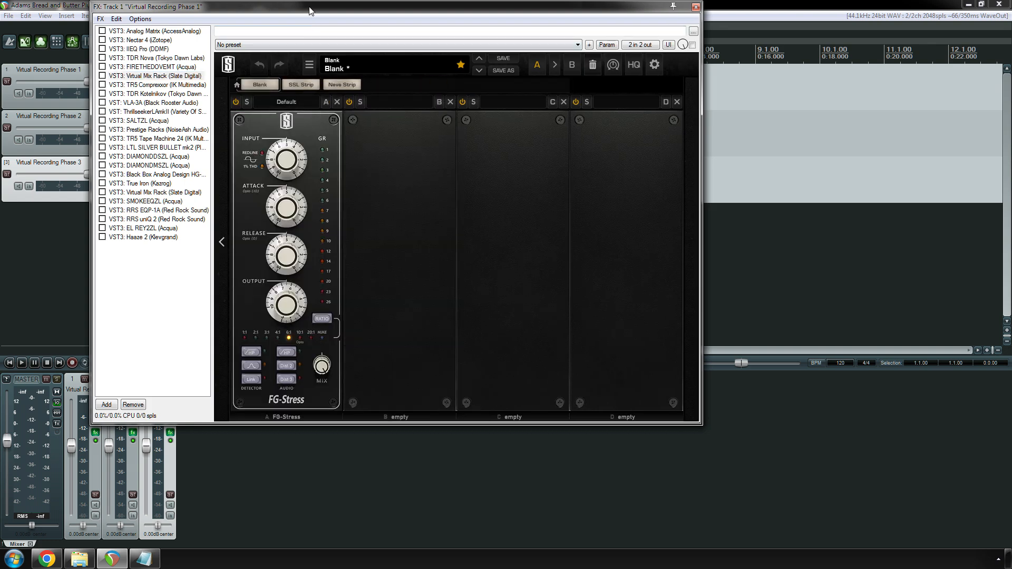
left_click_drag(311, 7, 327, 102)
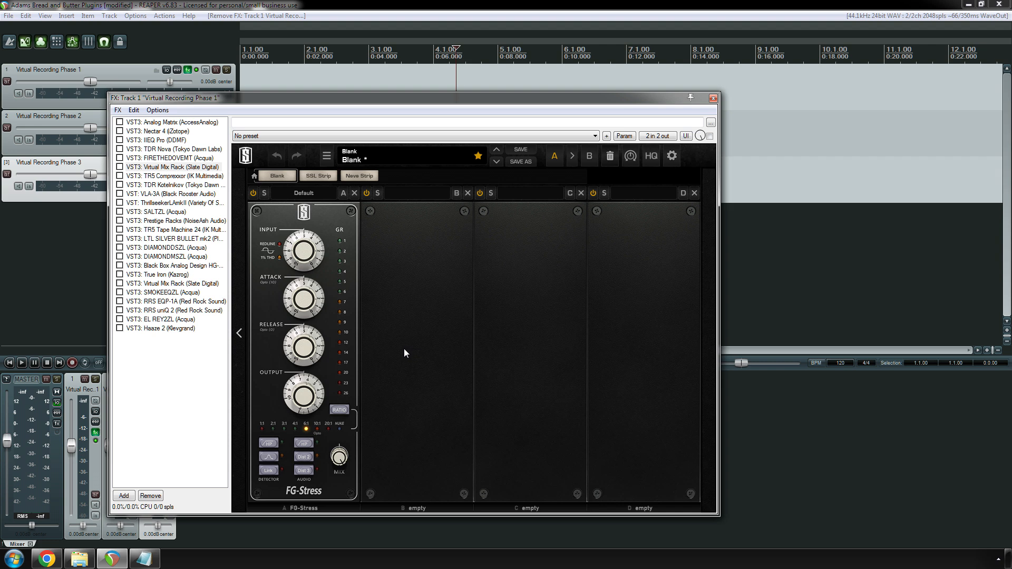
- Open TR5 Comprexxor, cycle through its compression ratios and set the ratio to 6:1
mouse_move(288, 333)
left_click(174, 176)
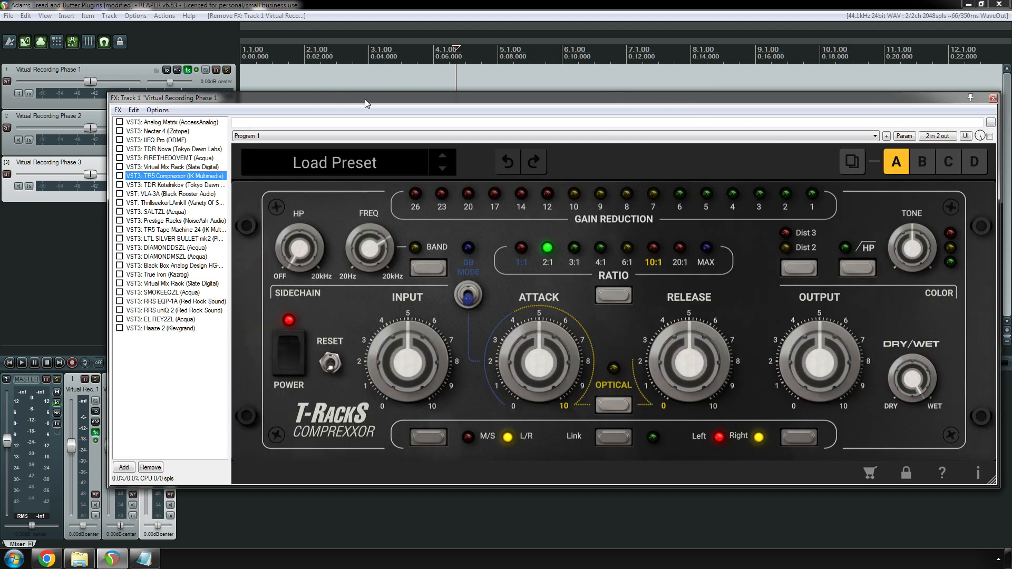
left_click_drag(366, 103, 319, 128)
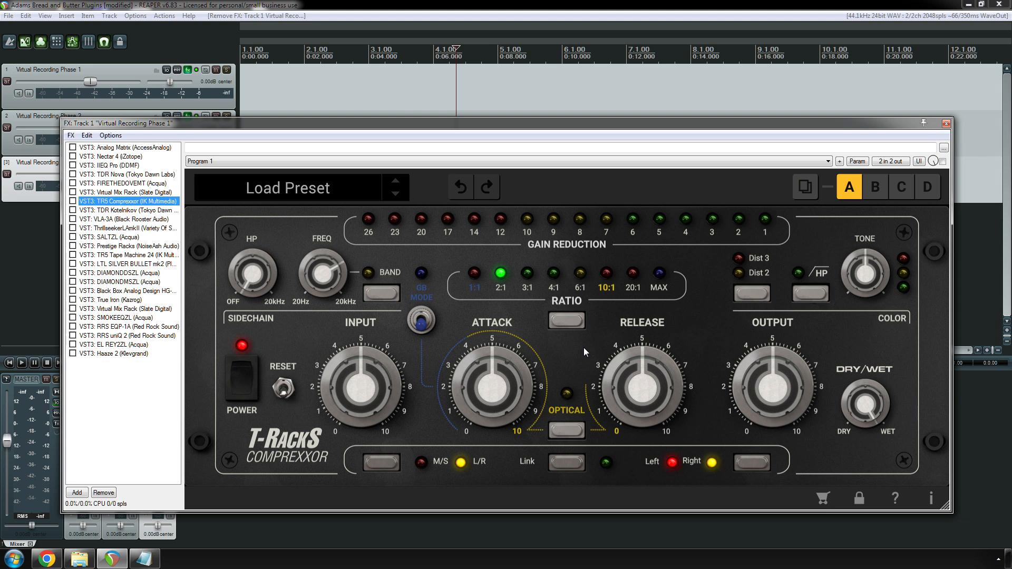
left_click(571, 321)
left_click(570, 321)
left_click(570, 321)
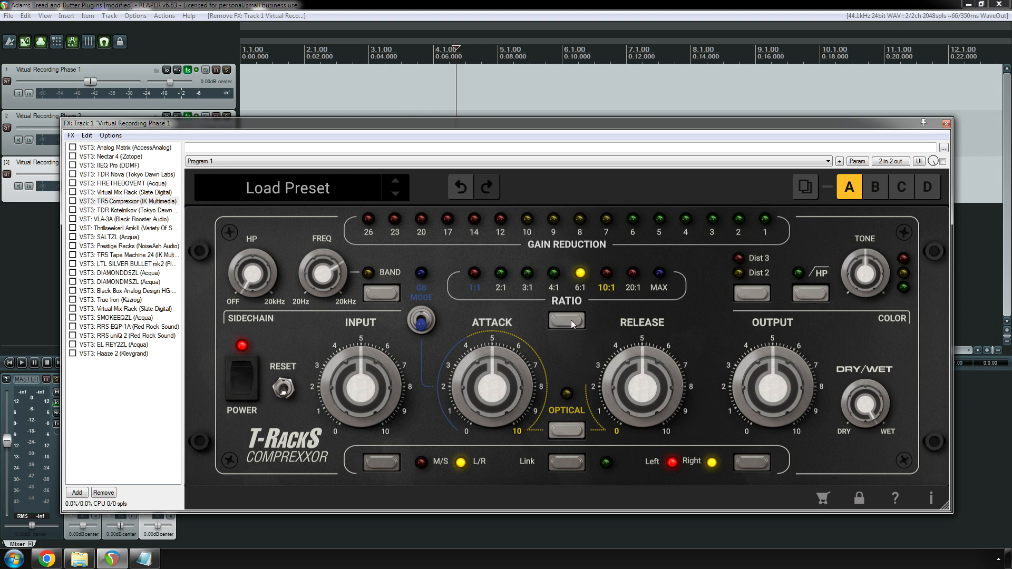
left_click(571, 321)
left_click(570, 321)
left_click(571, 321)
left_click(571, 320)
left_click(571, 321)
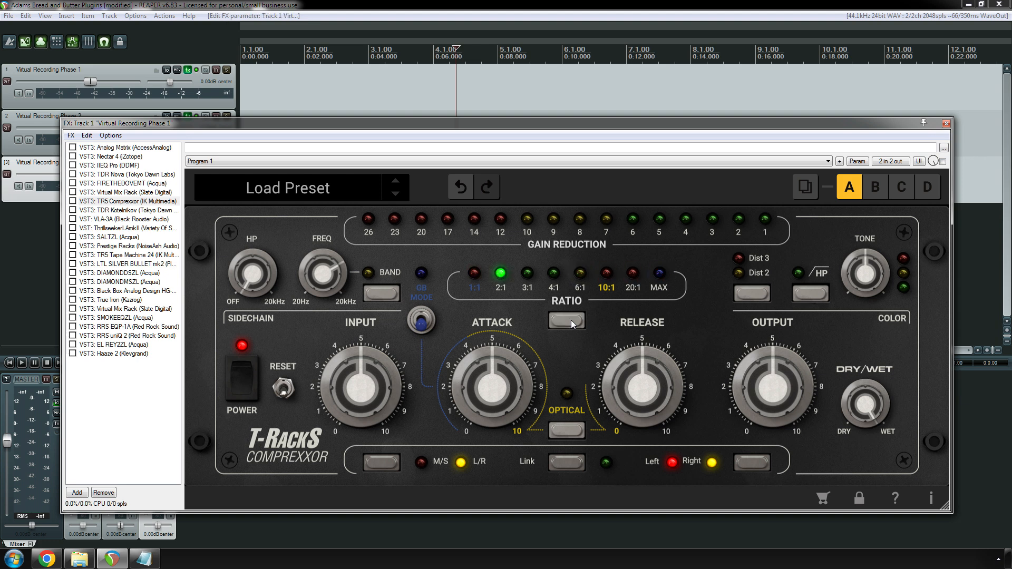
left_click(571, 320)
left_click(570, 320)
left_click(571, 321)
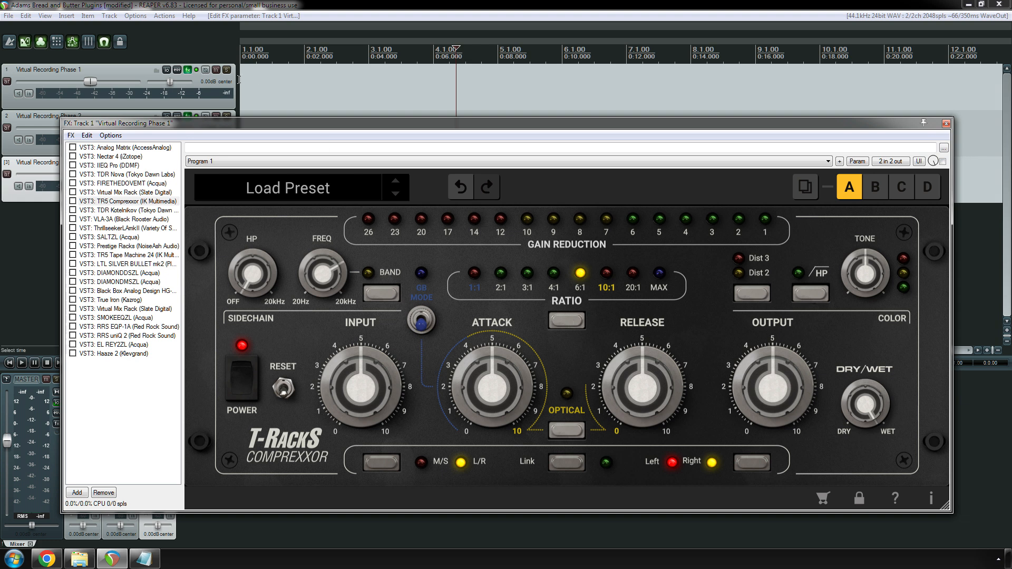
- Remove TR5 Comprexxor from the FX chain
left_click(133, 201)
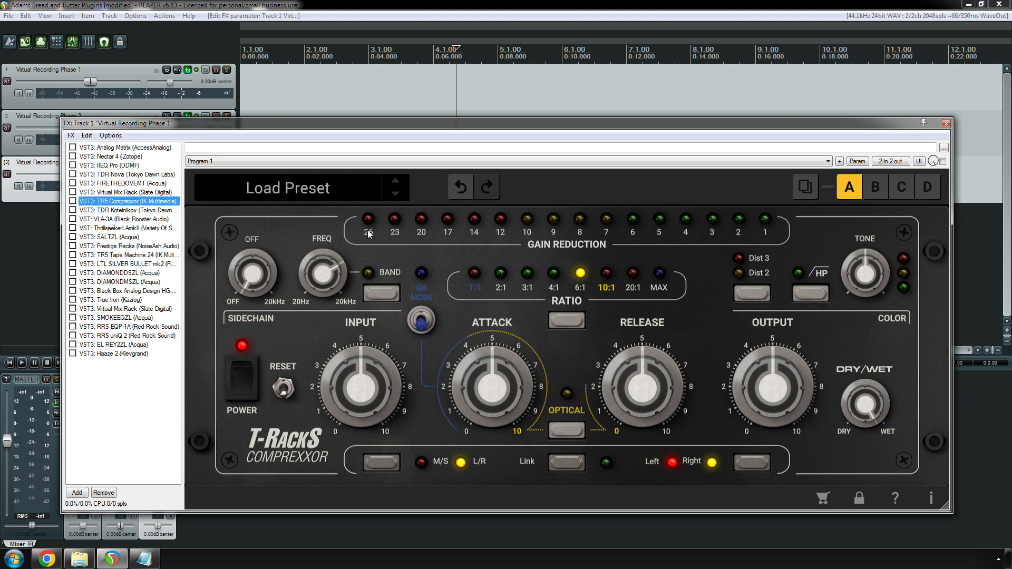
mouse_move(506, 336)
key("Delete")
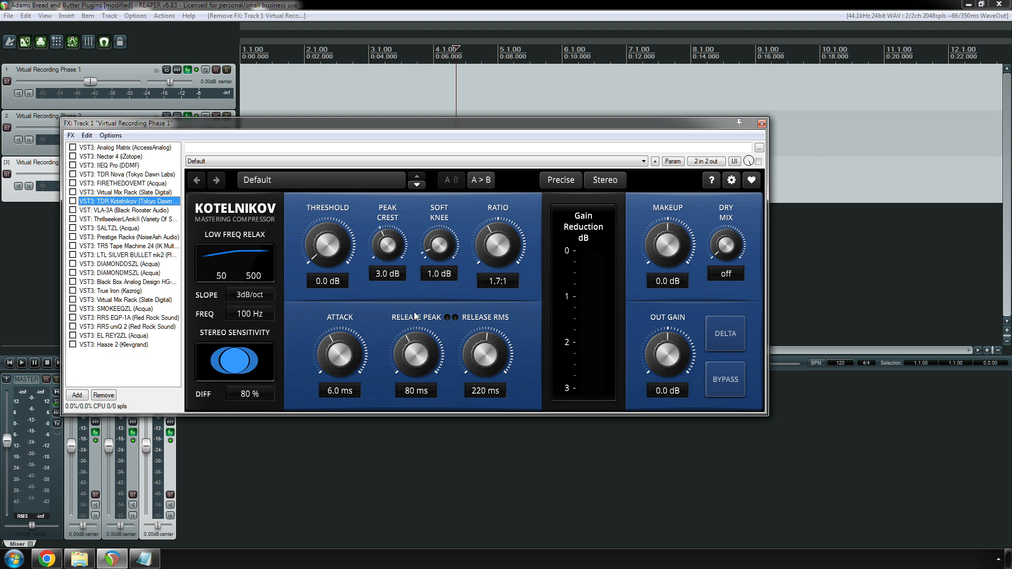
- Set the TDR Kotelnikov compressor's ratio to 3.5:1
left_click_drag(483, 258, 483, 242)
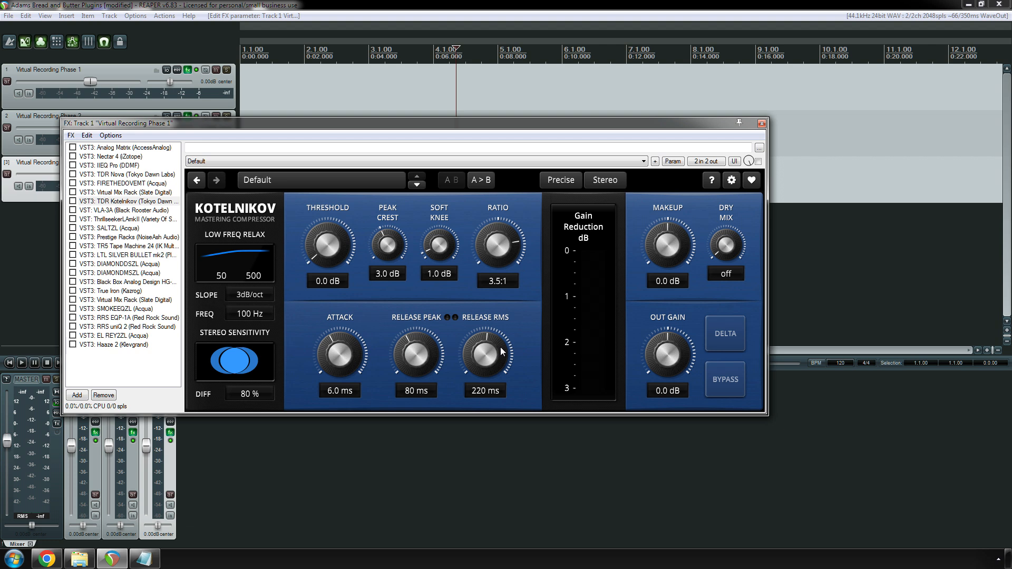
left_click(139, 202)
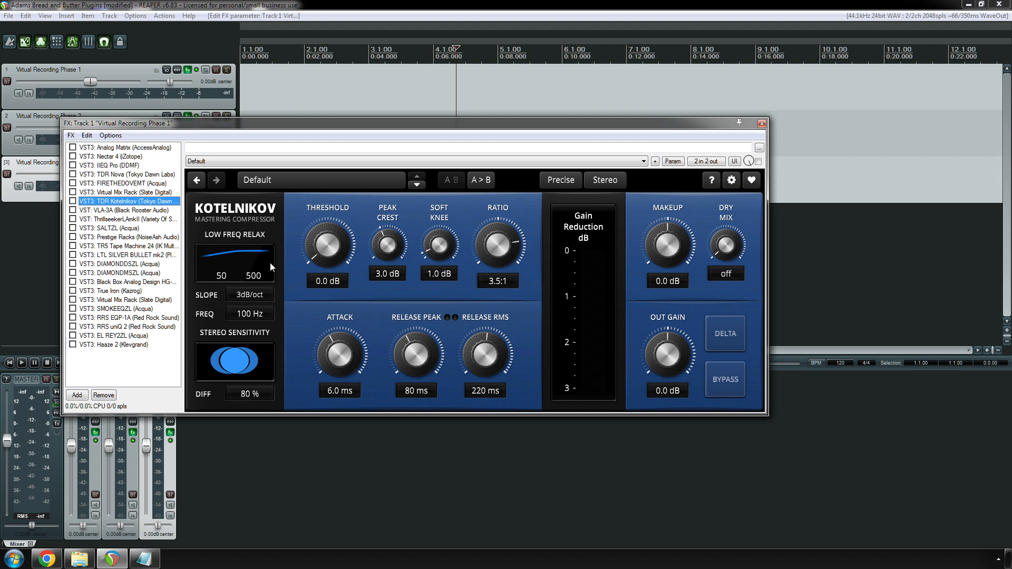
- Raise the peak reduction of VLA-3A past 5 and compare the plug-in with ThrillseekerLAmkII
left_click(116, 210)
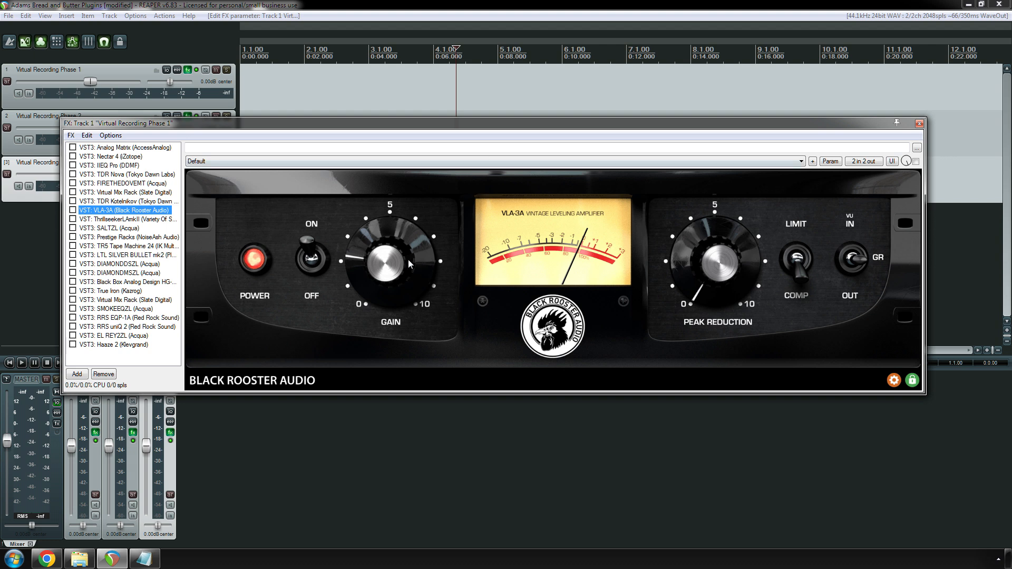
left_click_drag(710, 291, 712, 225)
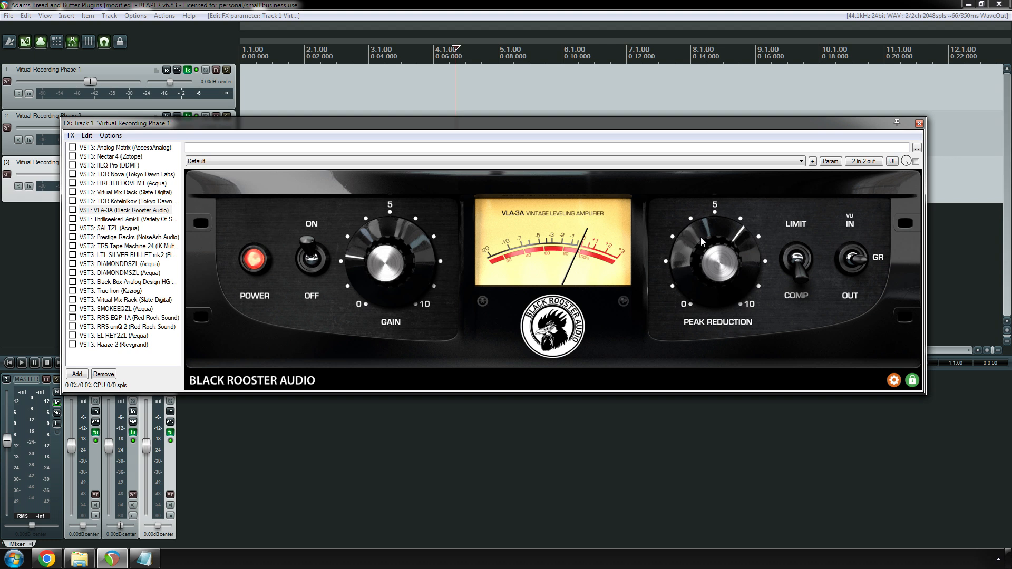
left_click(130, 220)
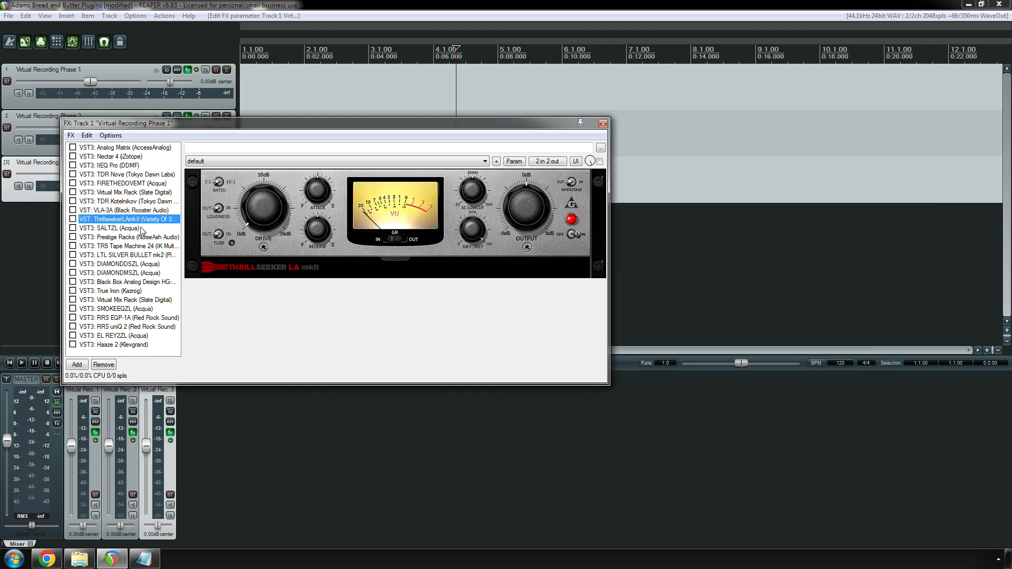
- Move VLA-3A above TDR Kotelnikov in the FX chain and remove VLA-3A
left_click_drag(133, 220, 132, 202)
left_click(132, 211)
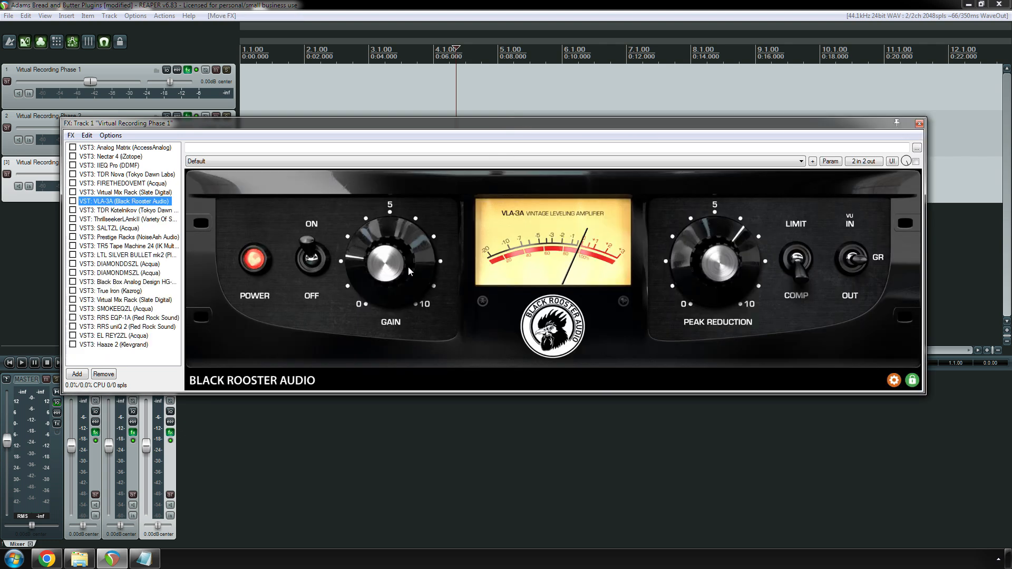
key("Delete")
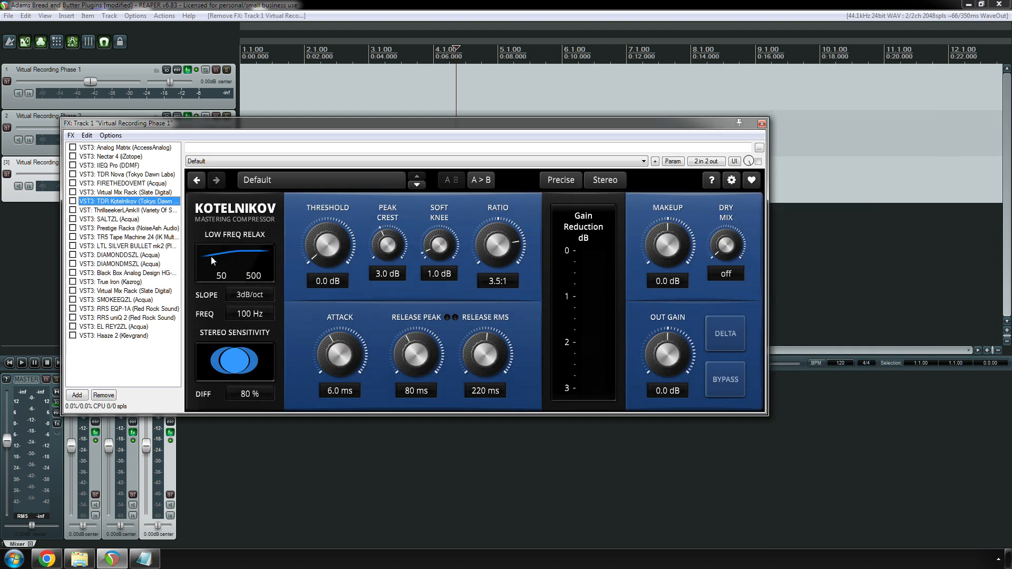
- Remove TDR Kotelnikov from the FX chain and undo that removal
key("Delete")
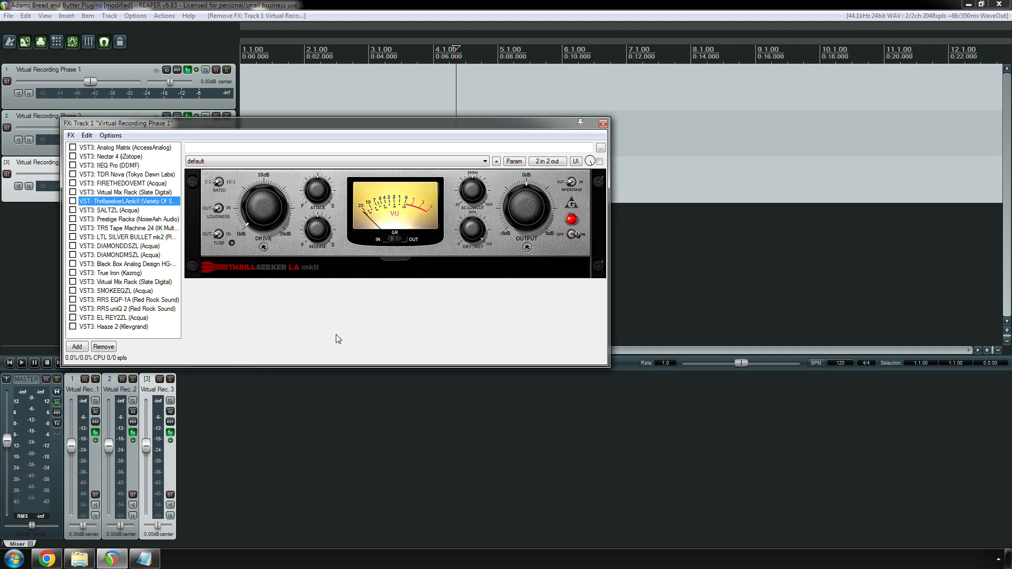
key("ctrl+z")
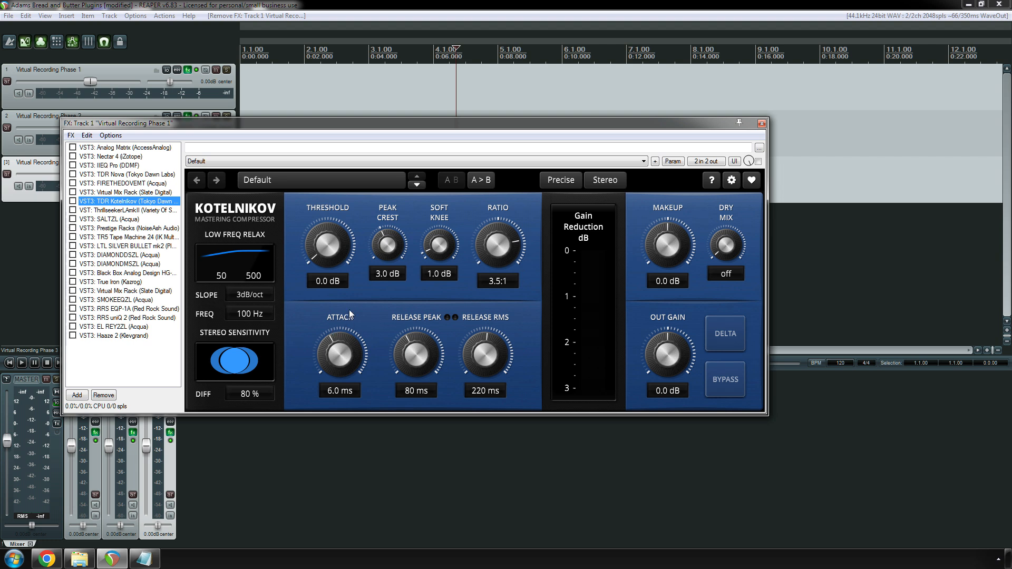
key("Home")
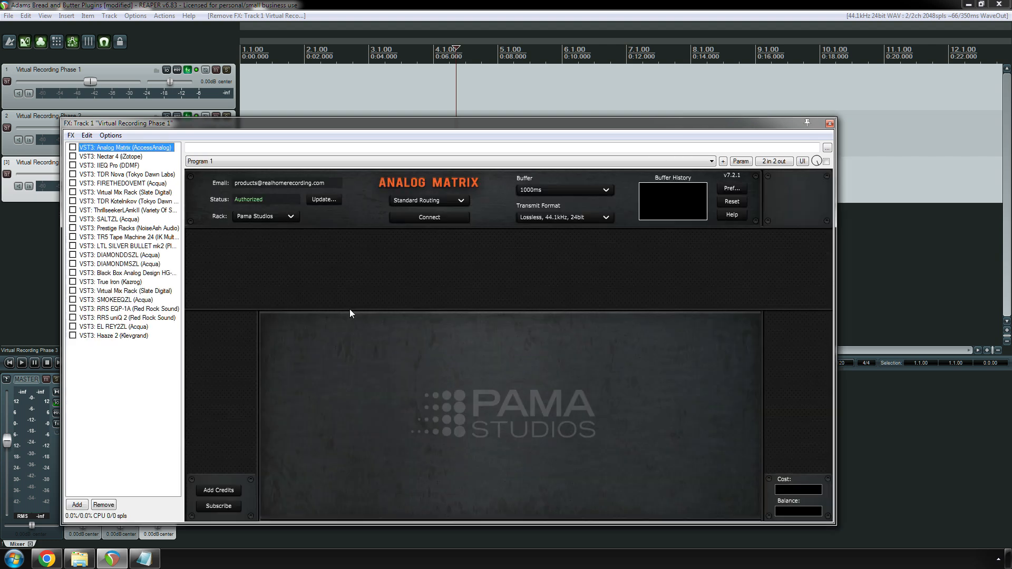
- Open ThrillseekerLAmkII and move the FX window clear of the track list
left_click(137, 211)
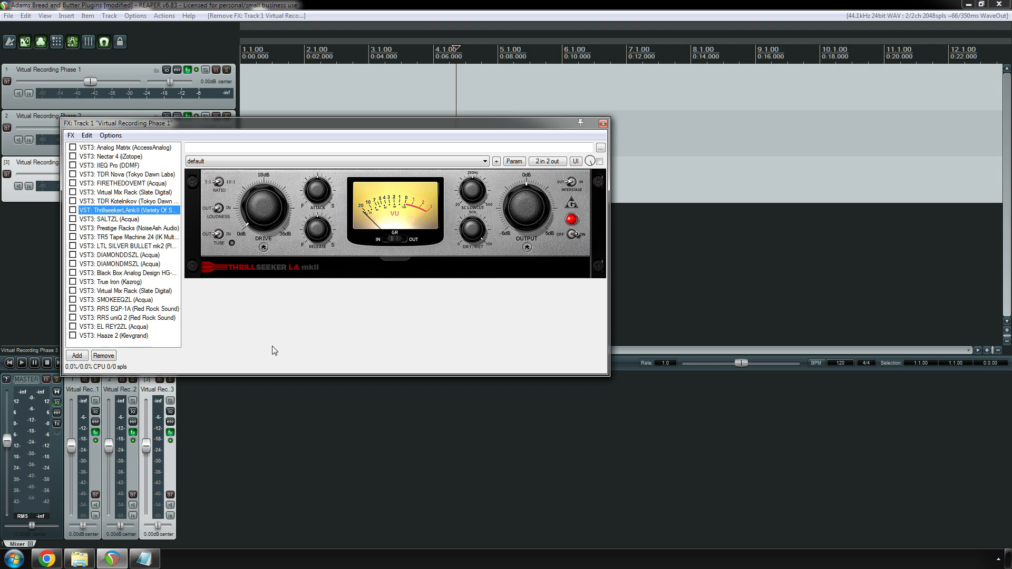
left_click_drag(293, 123, 325, 217)
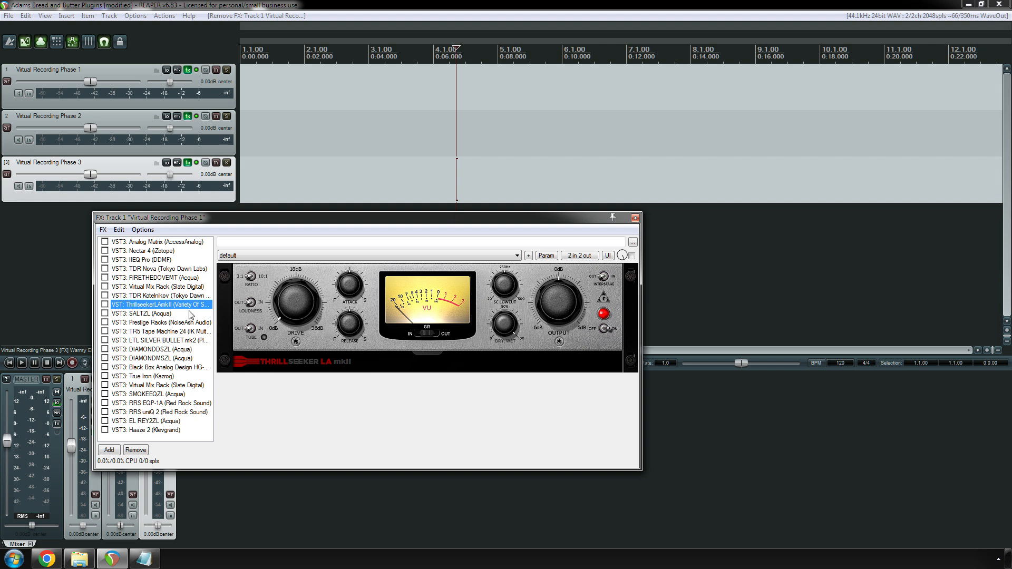
- Open SALTZL and review the Gold, Sand and Pink models offered for its low-shelf band
left_click(141, 313)
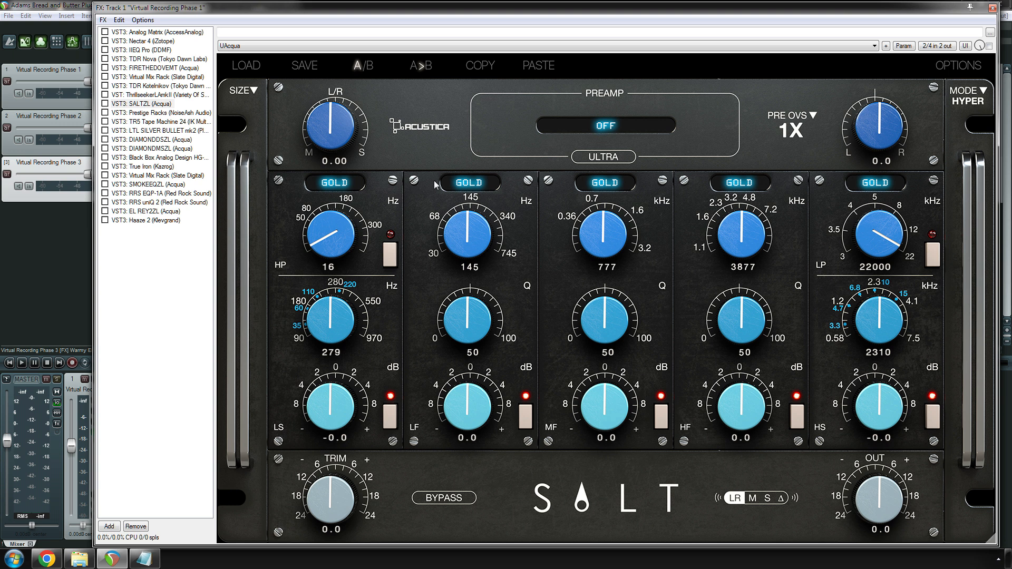
left_click(337, 187)
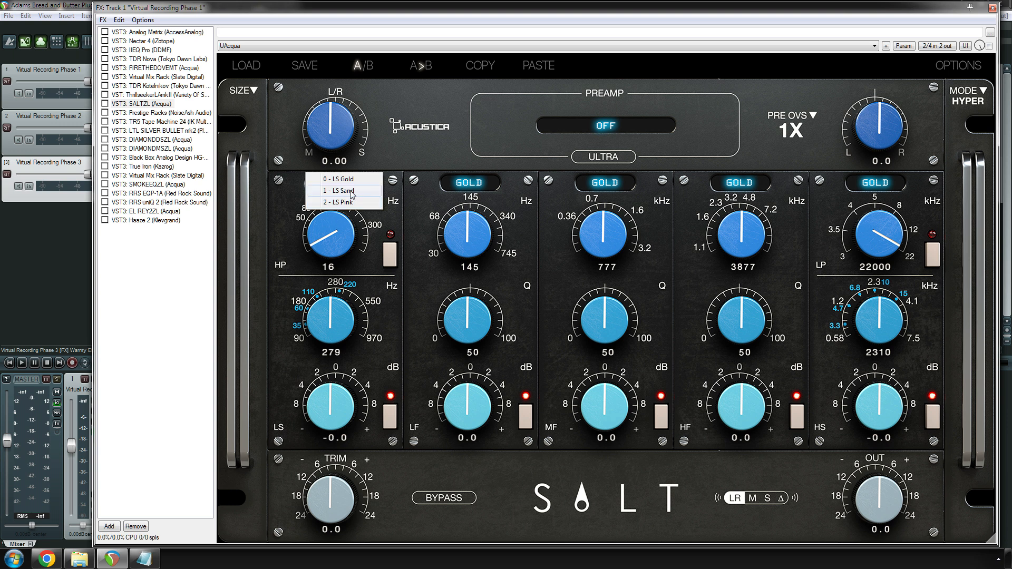
left_click(426, 159)
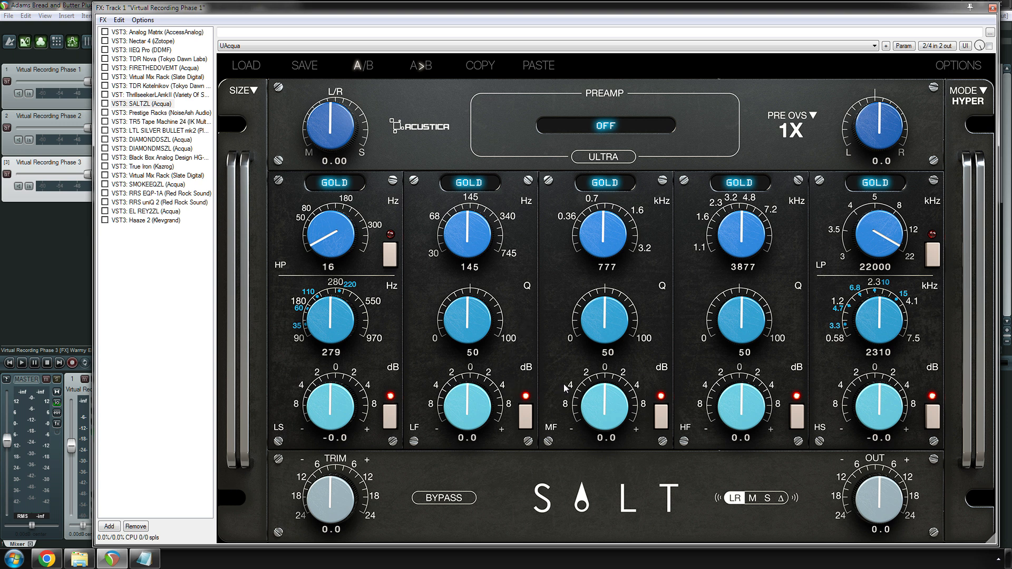
- Set the MF and HF bands of SALTZL to the Pink model
left_click(608, 185)
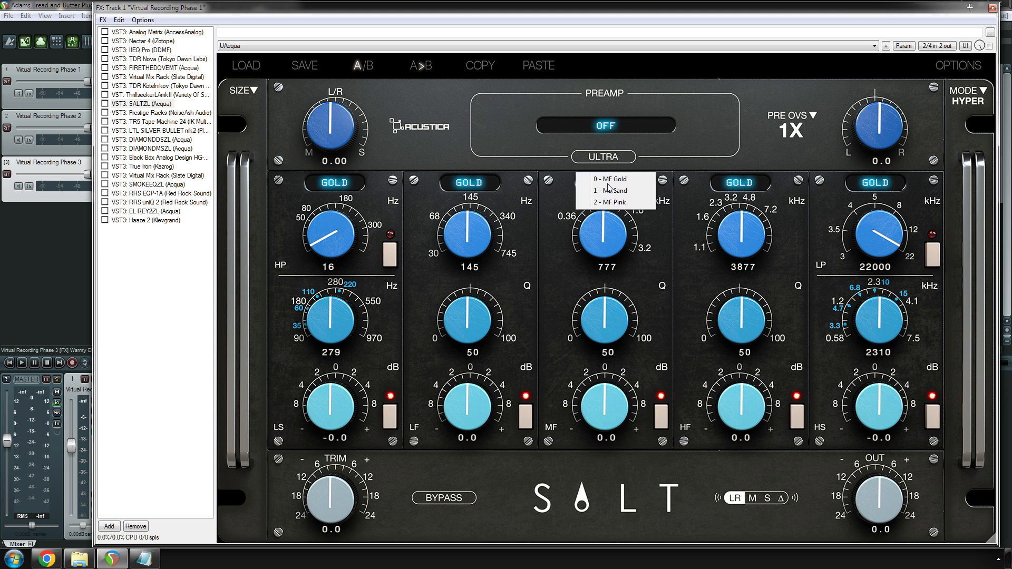
left_click(621, 203)
left_click(741, 182)
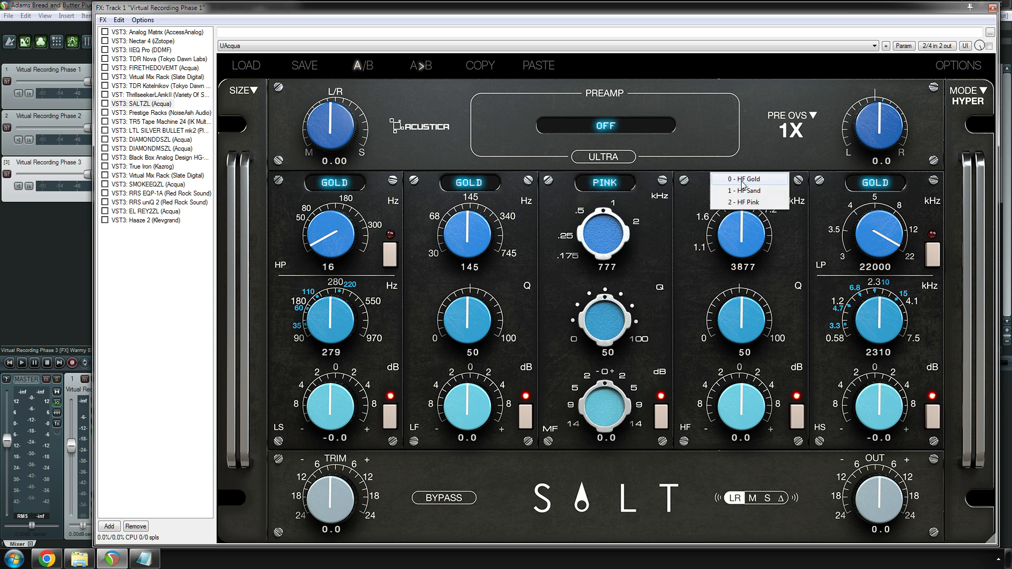
left_click(746, 204)
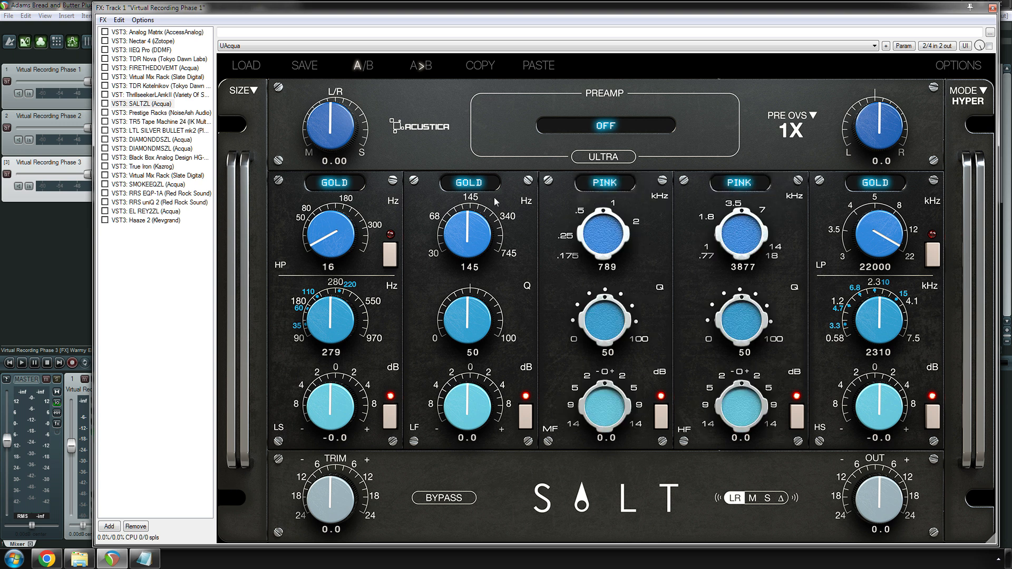
- Set SALTZL's LF band to the Sand model and its preamp to Pink with Ultra enabled
left_click(470, 183)
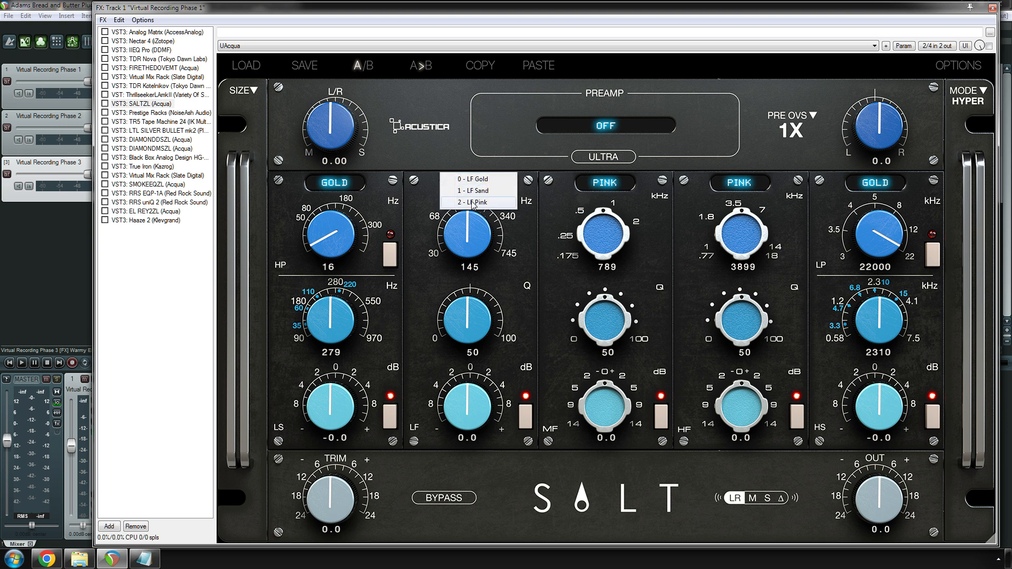
left_click(474, 191)
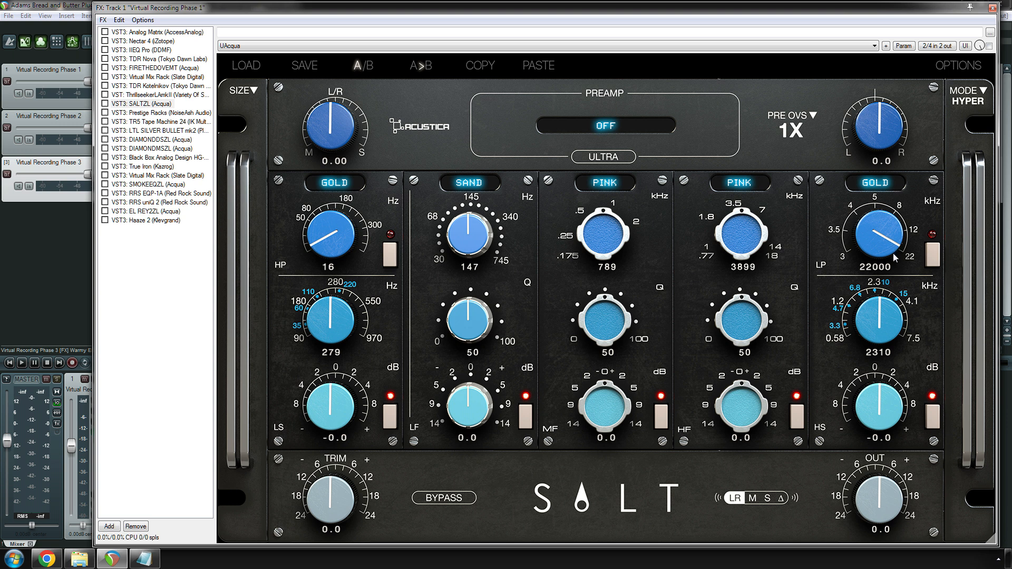
left_click(615, 131)
left_click(585, 134)
left_click(609, 128)
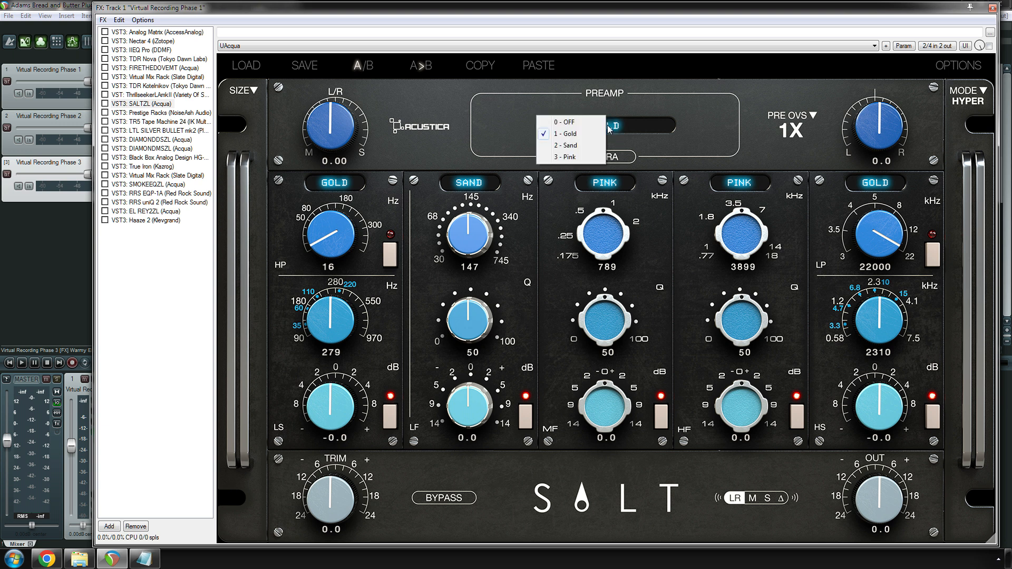
left_click(570, 145)
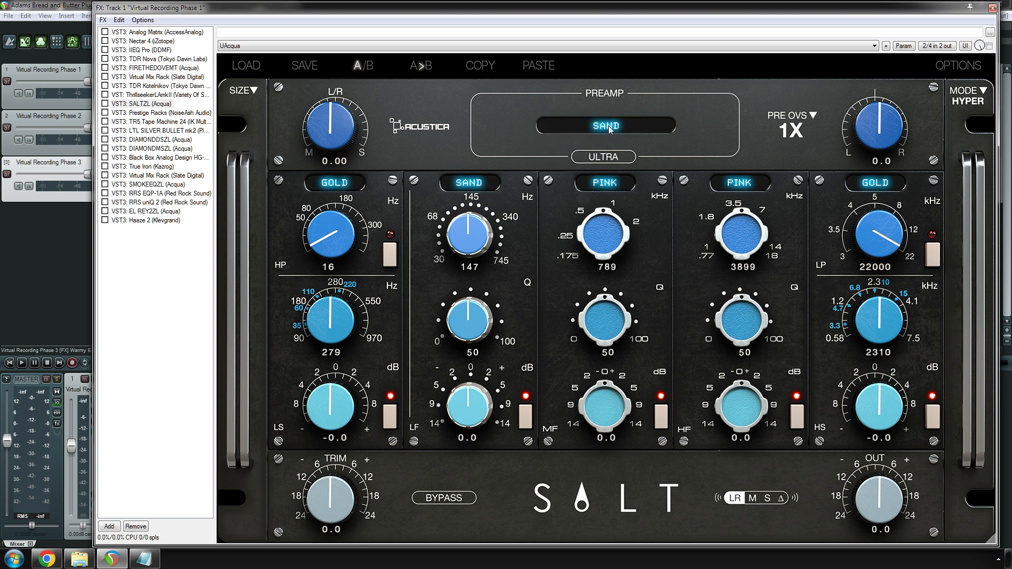
left_click(603, 131)
left_click(578, 156)
left_click(606, 157)
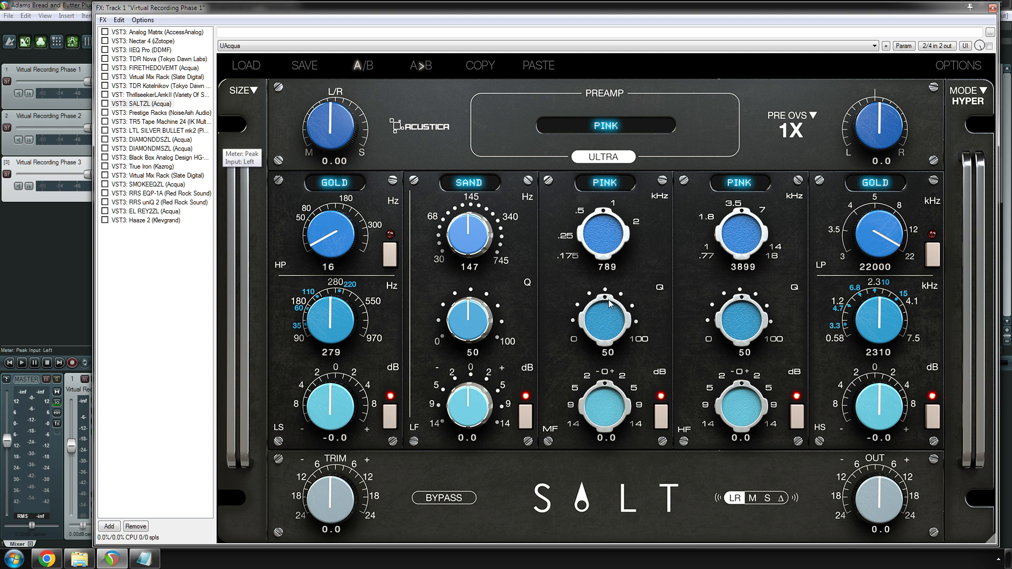
- Open Prestige Racks and enable Snap and U.S. on the HMF and LMF bands of the Medley equalizer
left_click(162, 113)
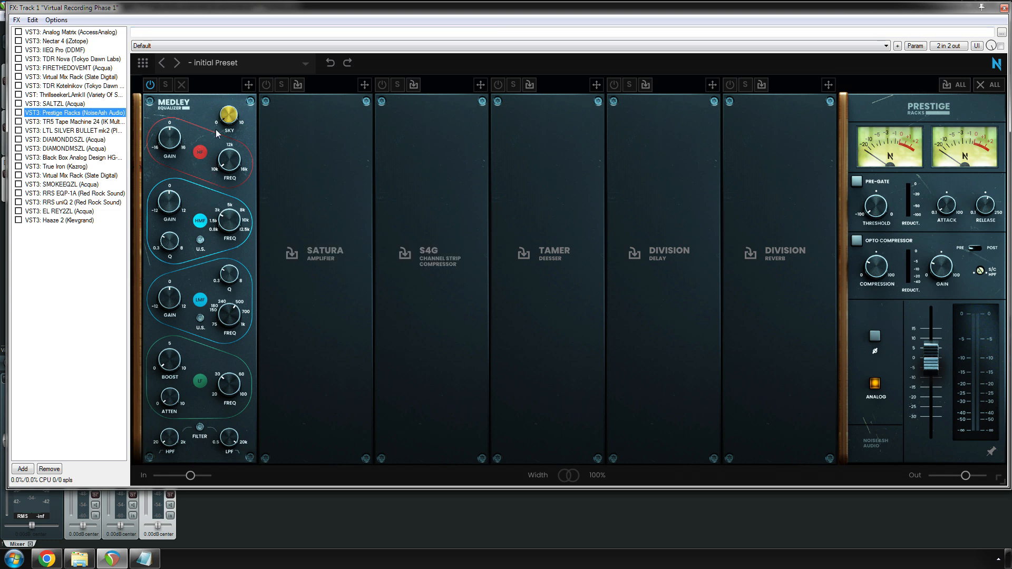
left_click_drag(224, 118, 257, 3)
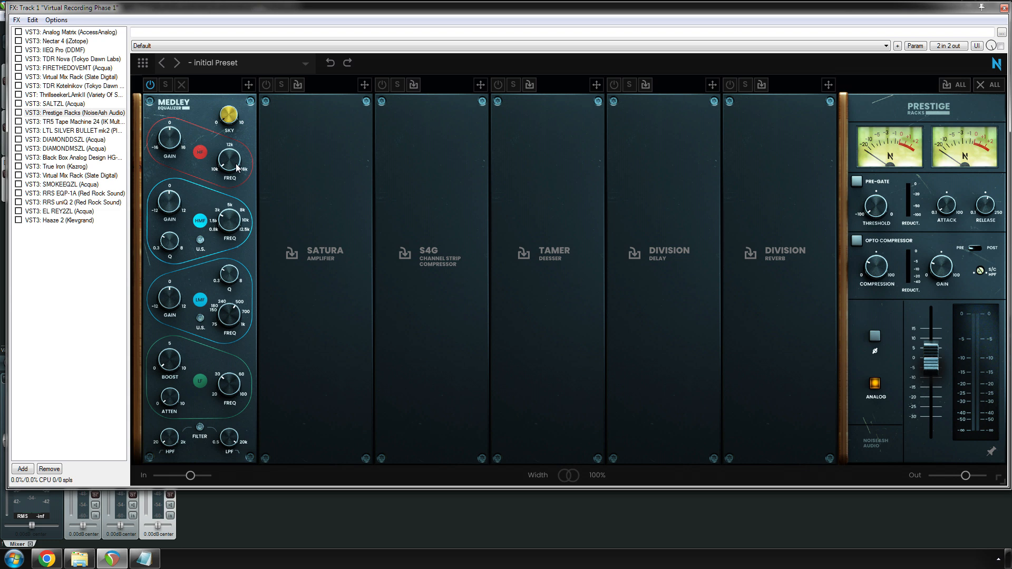
mouse_move(236, 163)
mouse_move(191, 141)
left_click(201, 241)
left_click(200, 196)
left_click(201, 320)
left_click(200, 274)
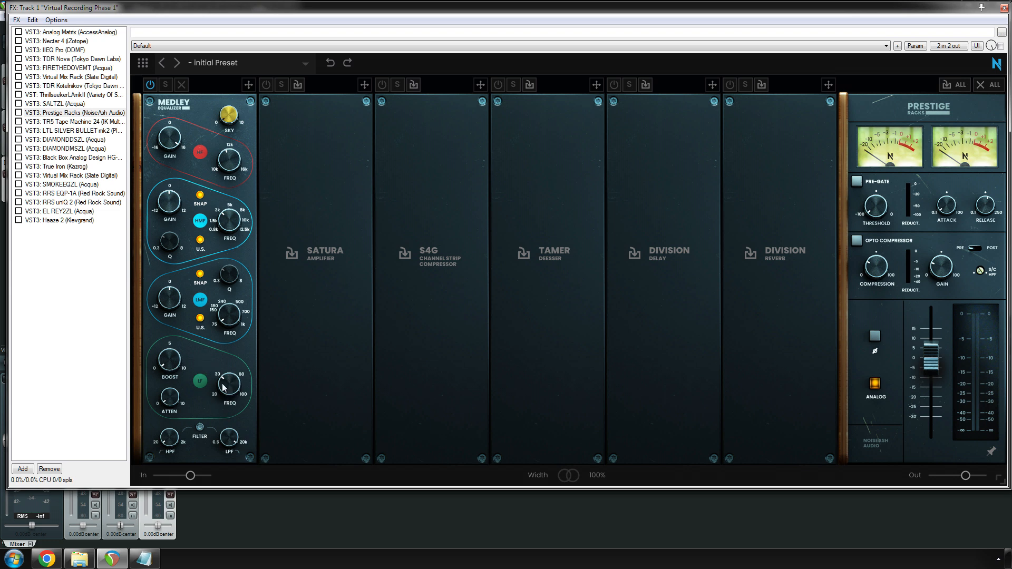
- Try the Medley's LF frequency, and turn on its filter section while sweeping the high-pass and low-pass cutoffs
left_click_drag(222, 386, 175, 380)
left_click_drag(165, 440, 185, 334)
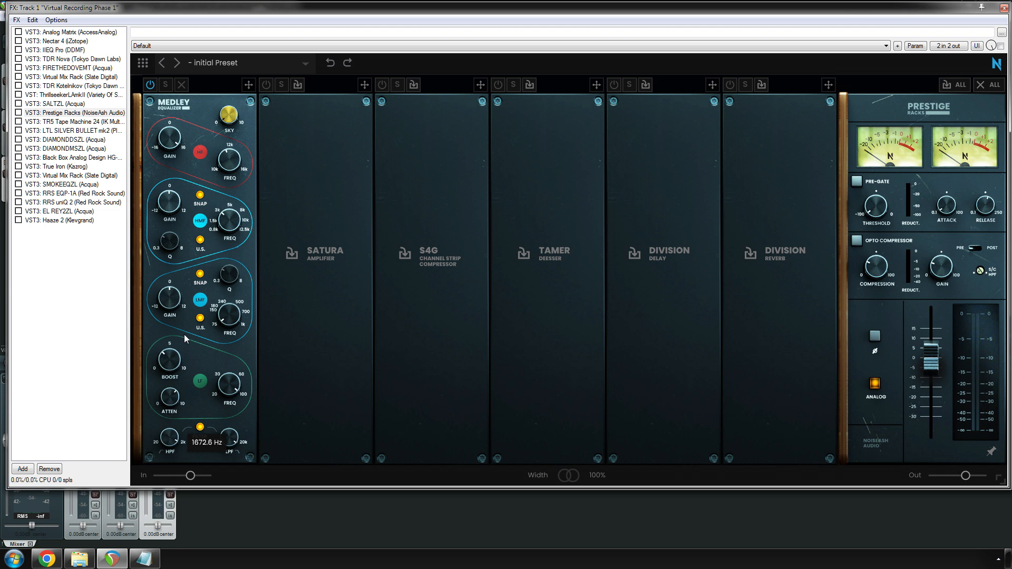
left_click_drag(223, 437, 236, 507)
- Load the Satura, S4G, Tamer, Division Delay and Division Reverb modules into the empty Prestige Racks slots
left_click(318, 258)
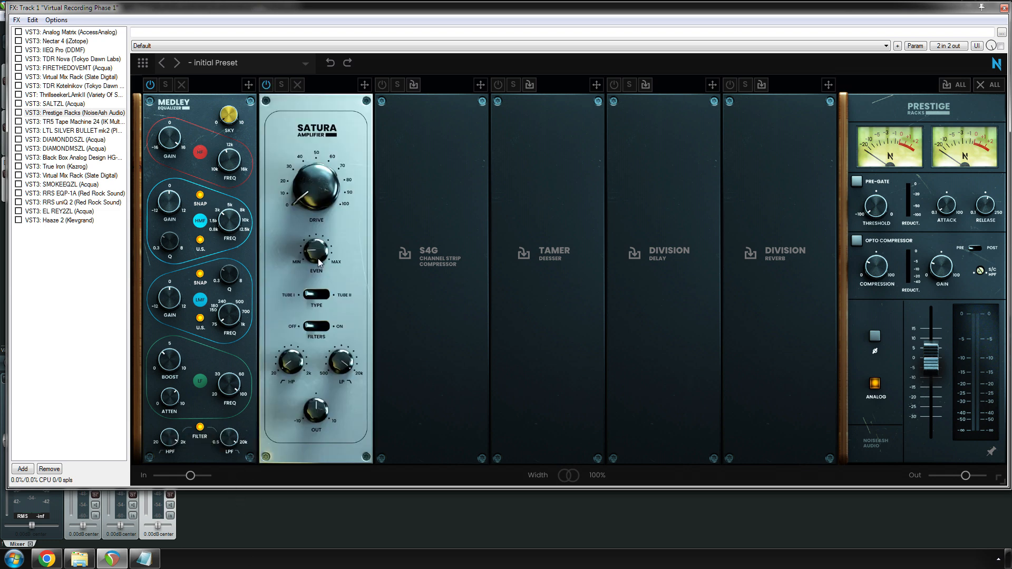
left_click(438, 265)
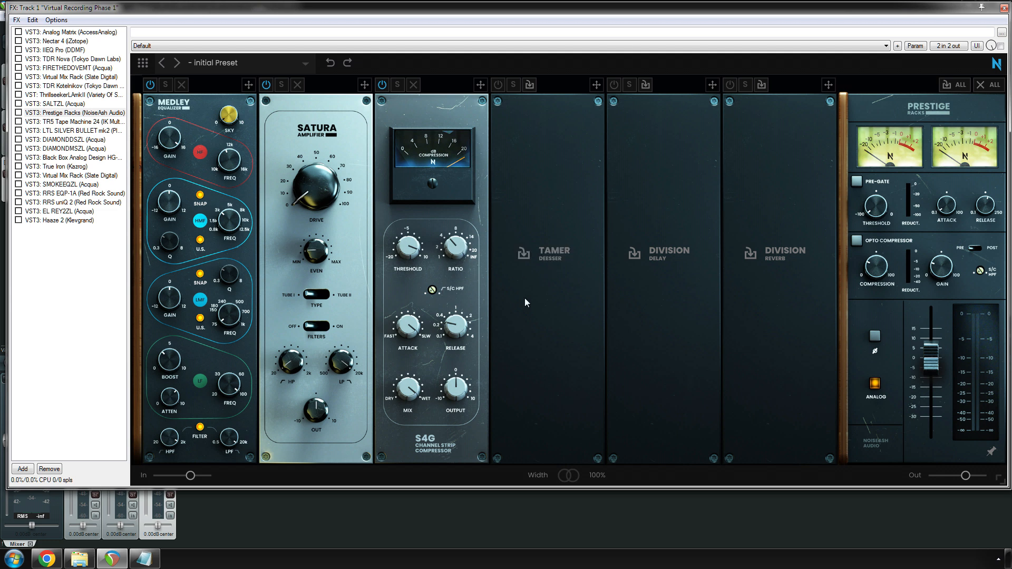
left_click(550, 247)
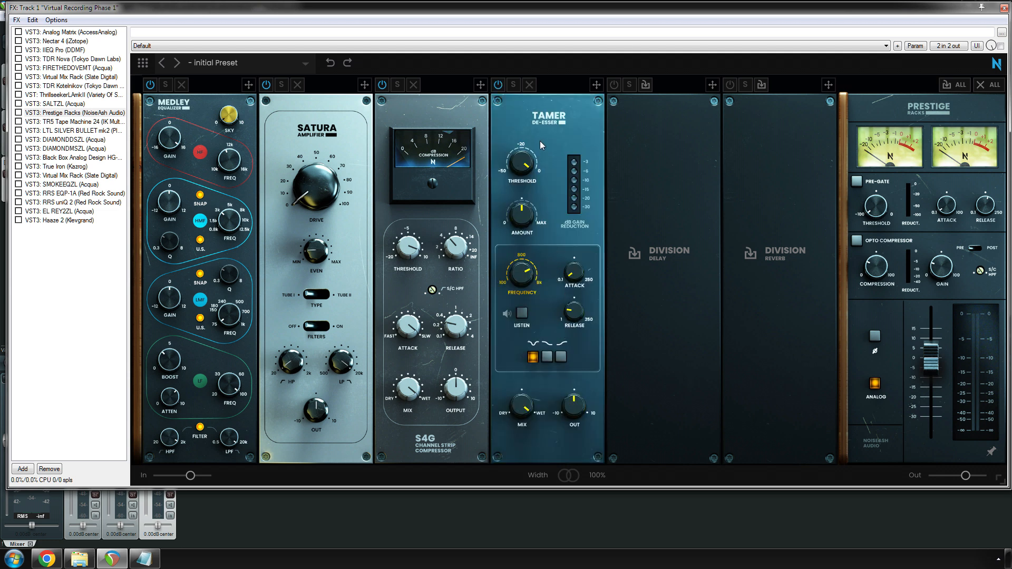
left_click(661, 260)
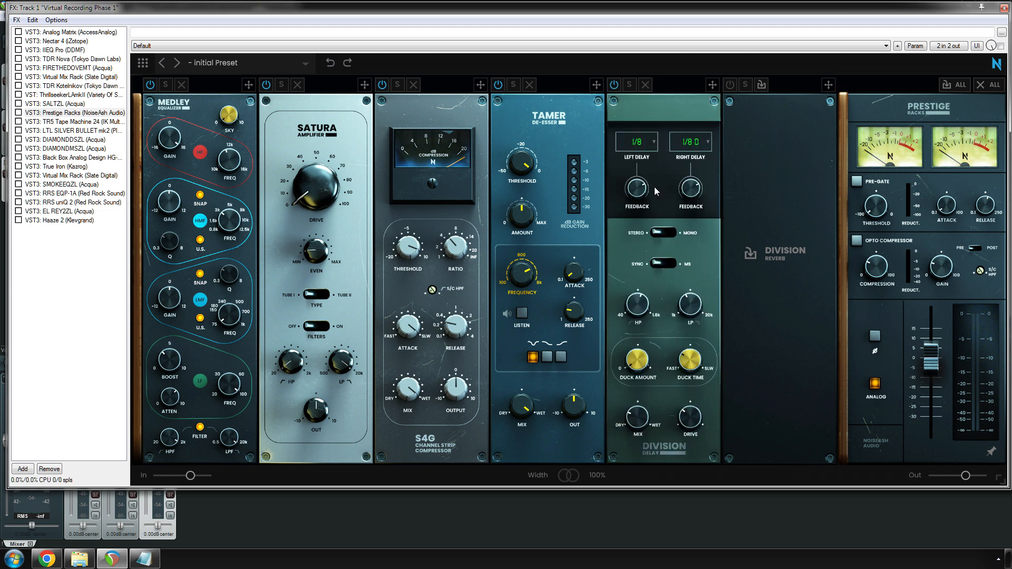
left_click(783, 252)
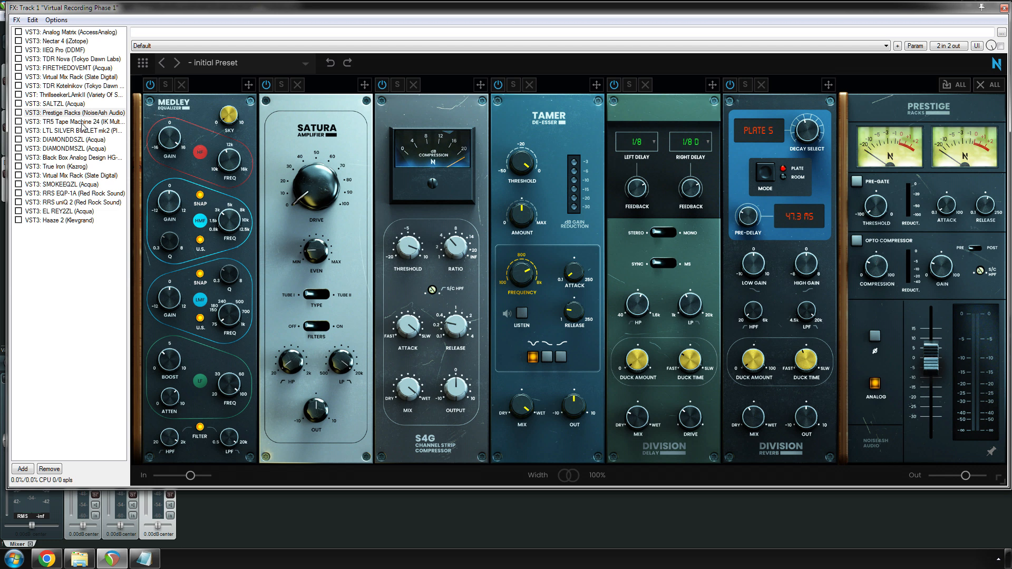
- View TR5 Tape Machine 24, return to Prestige Racks for another look, and reopen the tape machine
left_click(80, 124)
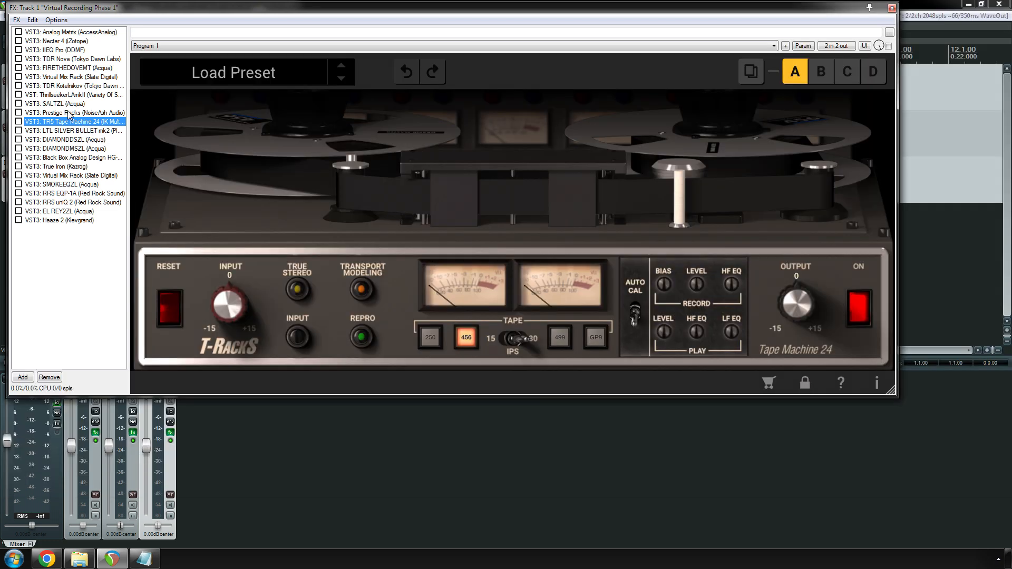
left_click(68, 113)
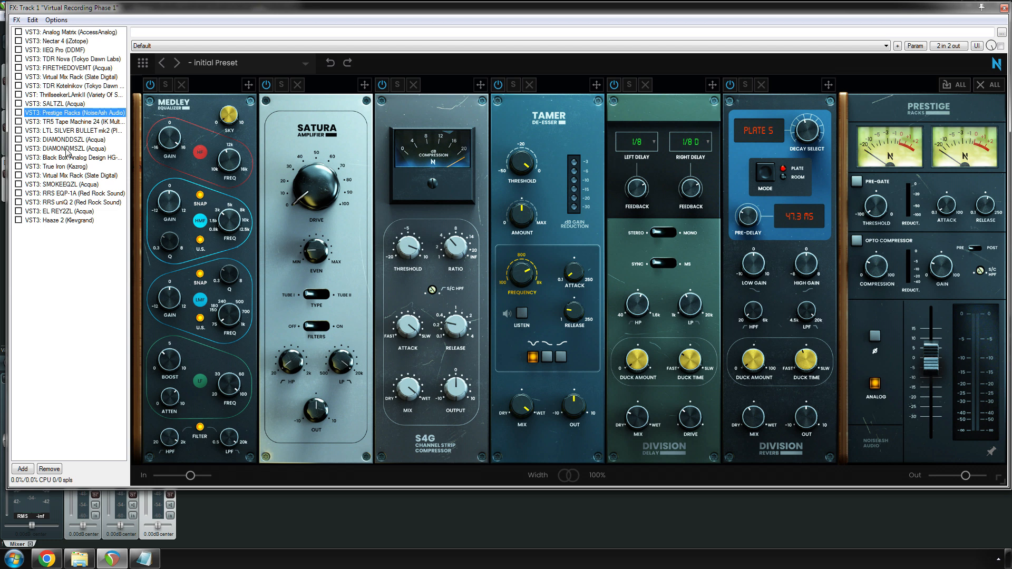
left_click(61, 122)
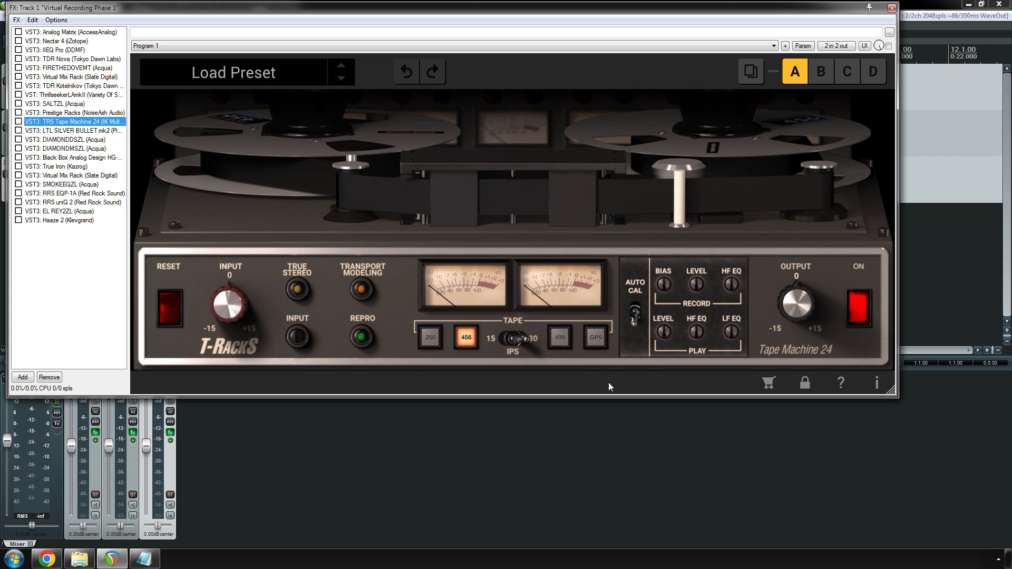
- Open LTL SILVER BULLET mk2, turn on Mojo C Colour and Mojo A+N, and set the Mojo selector to A+N
left_click(76, 132)
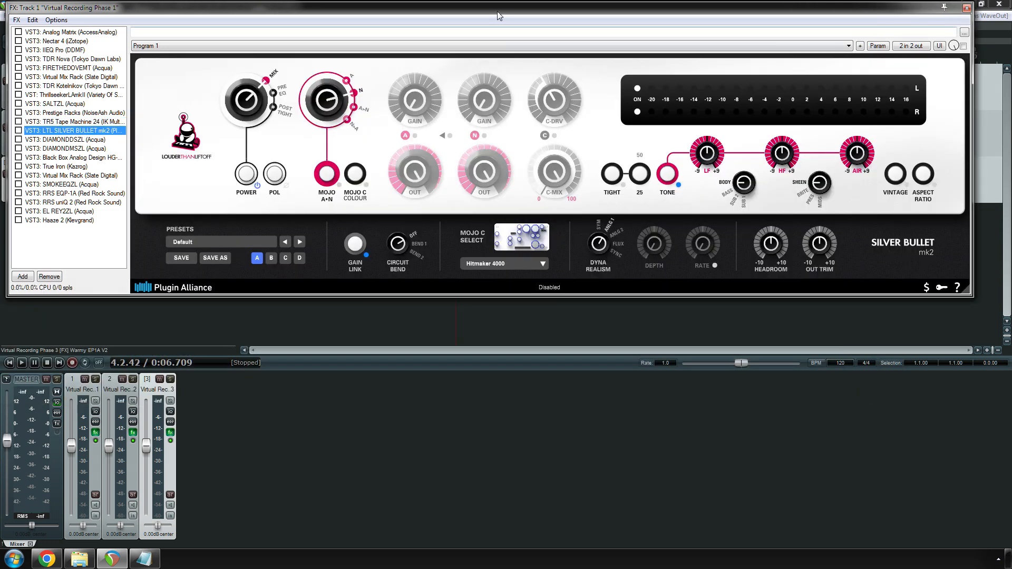
left_click_drag(494, 9, 495, 145)
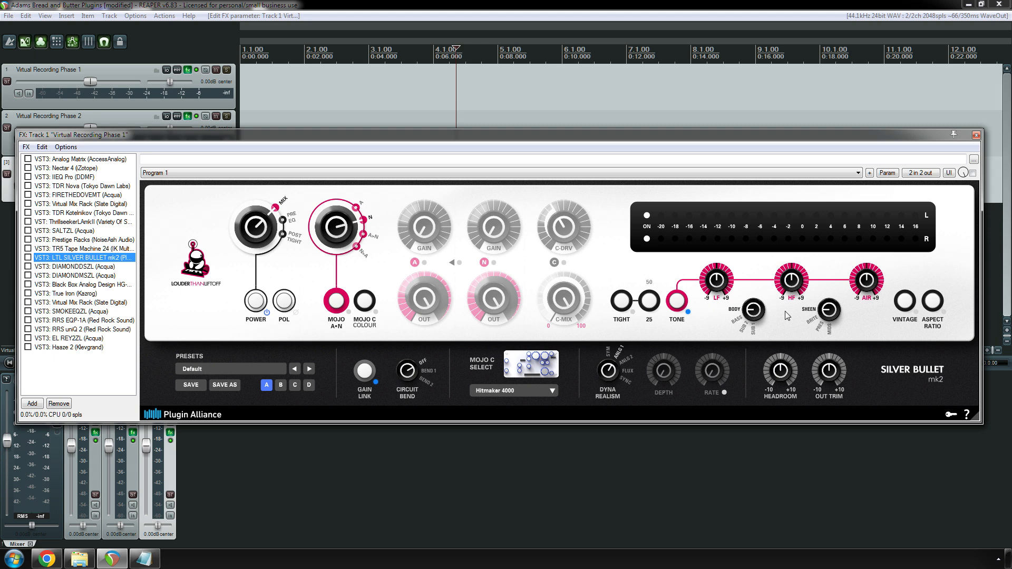
left_click(364, 303)
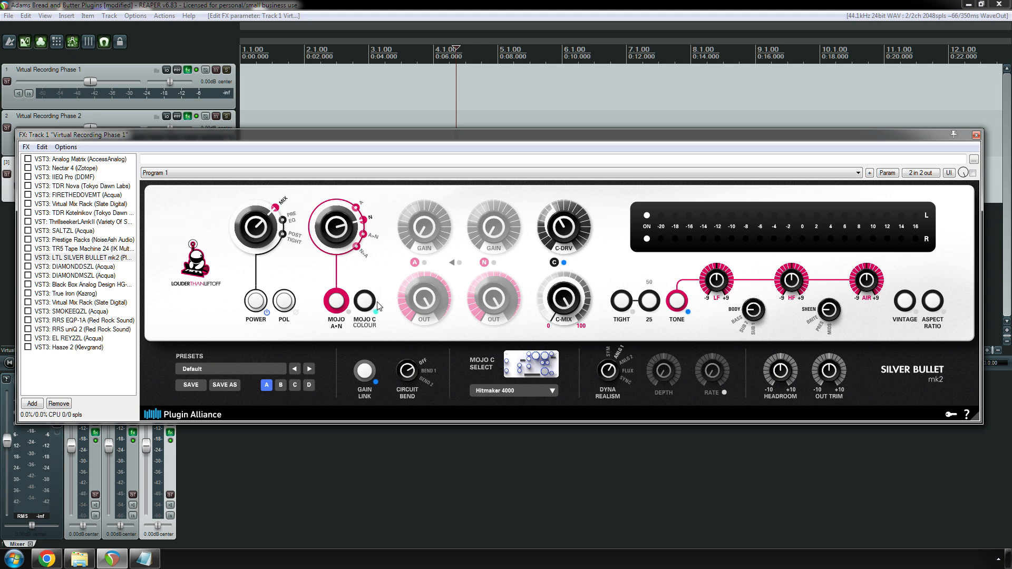
left_click(340, 304)
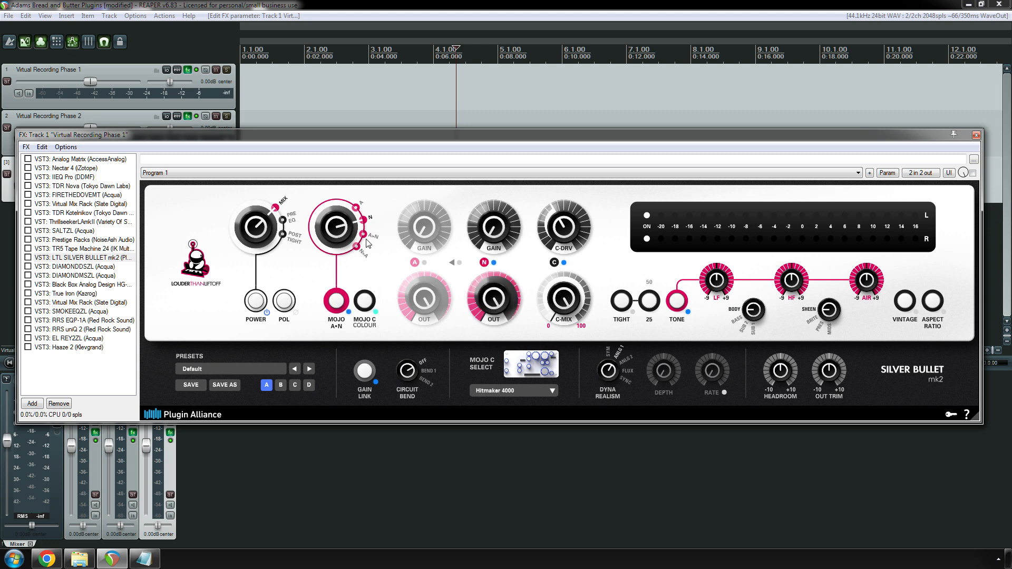
left_click(338, 234)
left_click(339, 233)
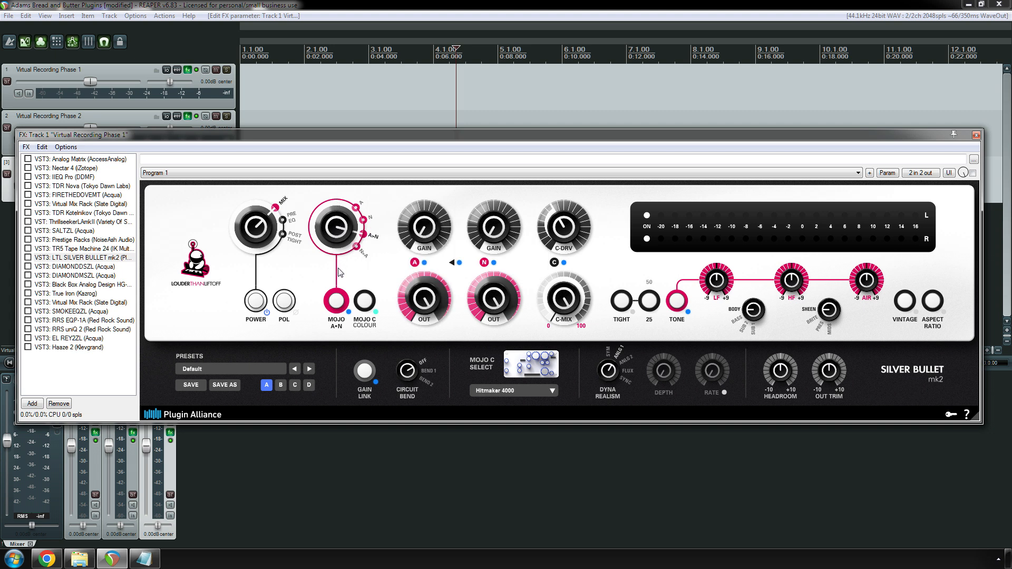
- Raise the Silver Bullet's A-stage gain to around its mid position and reselect the plug-in in the chain
left_click_drag(435, 229, 451, 168)
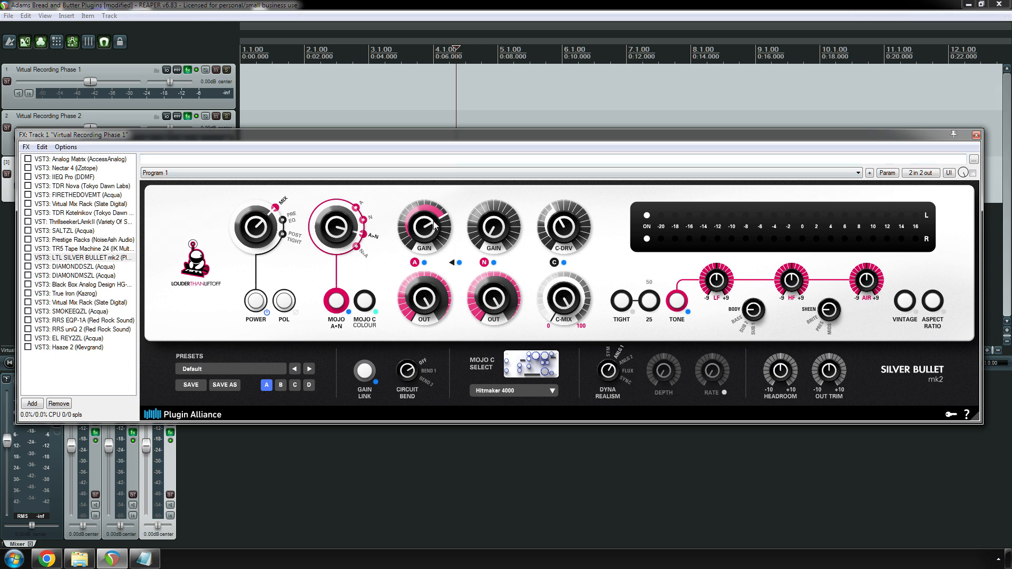
left_click_drag(451, 167, 465, 236)
left_click_drag(486, 195, 509, 262)
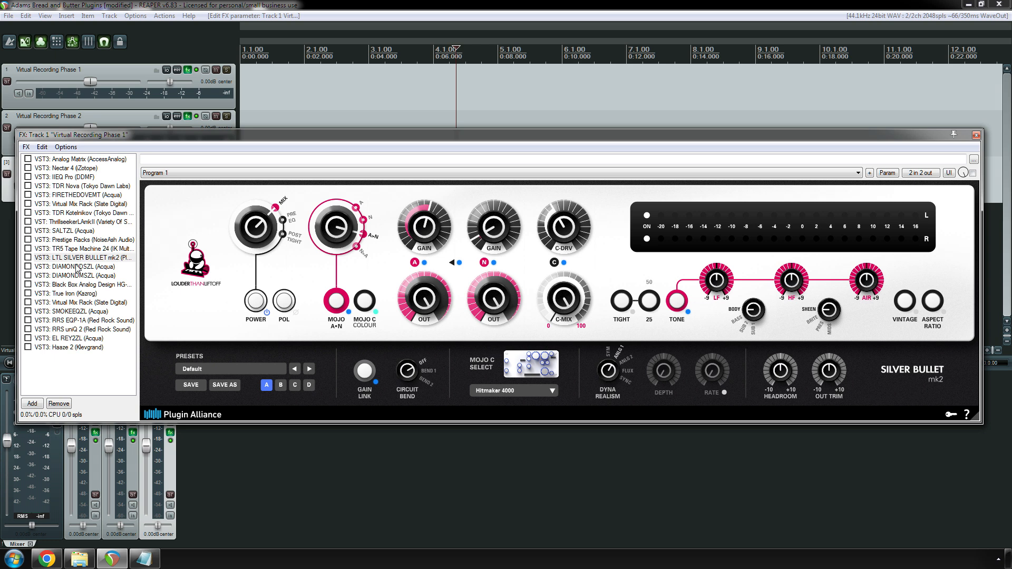
left_click_drag(68, 213, 86, 264)
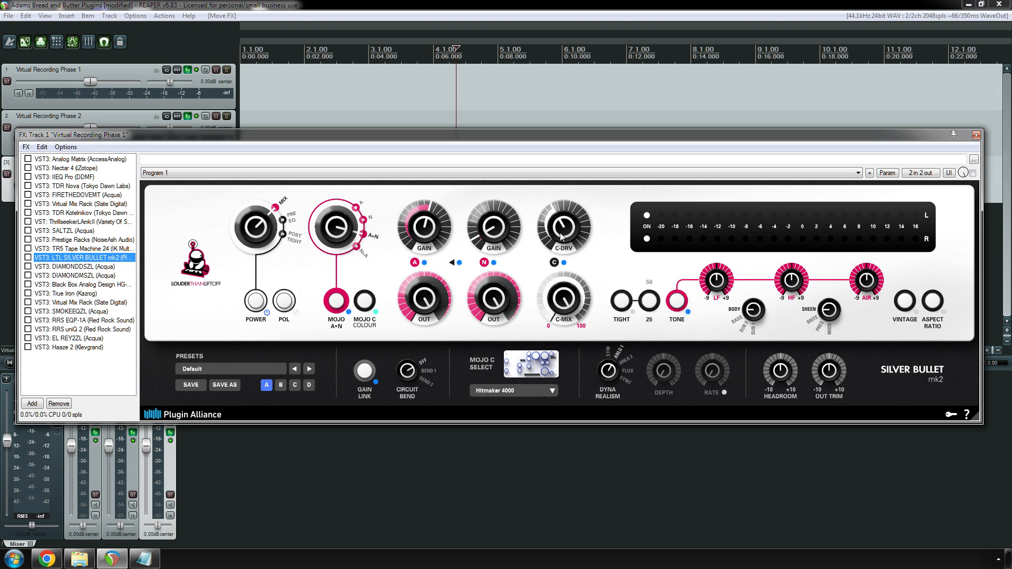
mouse_move(563, 237)
mouse_move(532, 394)
- Compare DIAMONDDSZL with LTL SILVER BULLET mk2 by alternating between the two plug-ins
left_click(90, 268)
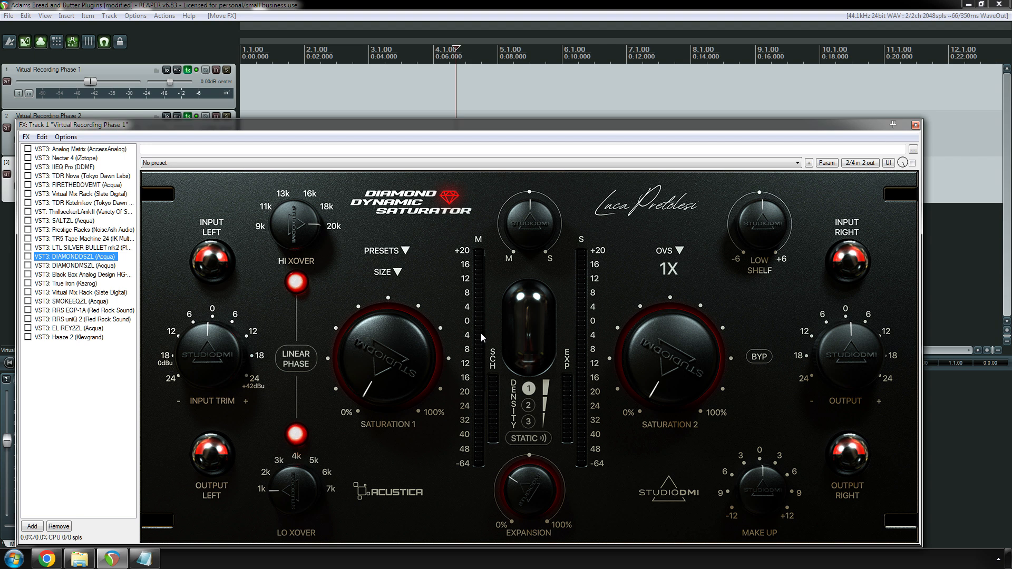
key("Up")
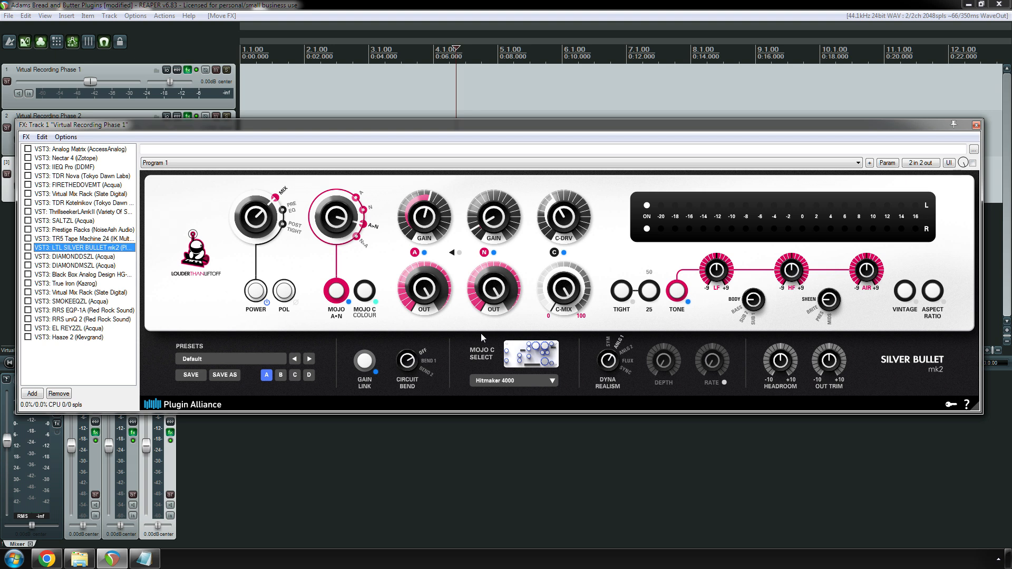
key("Down")
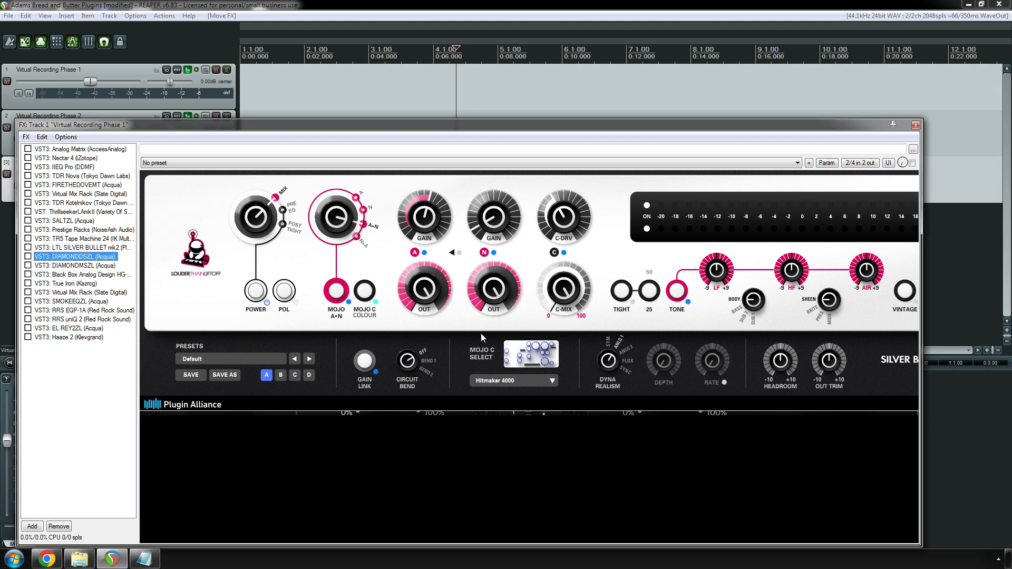
key("Up")
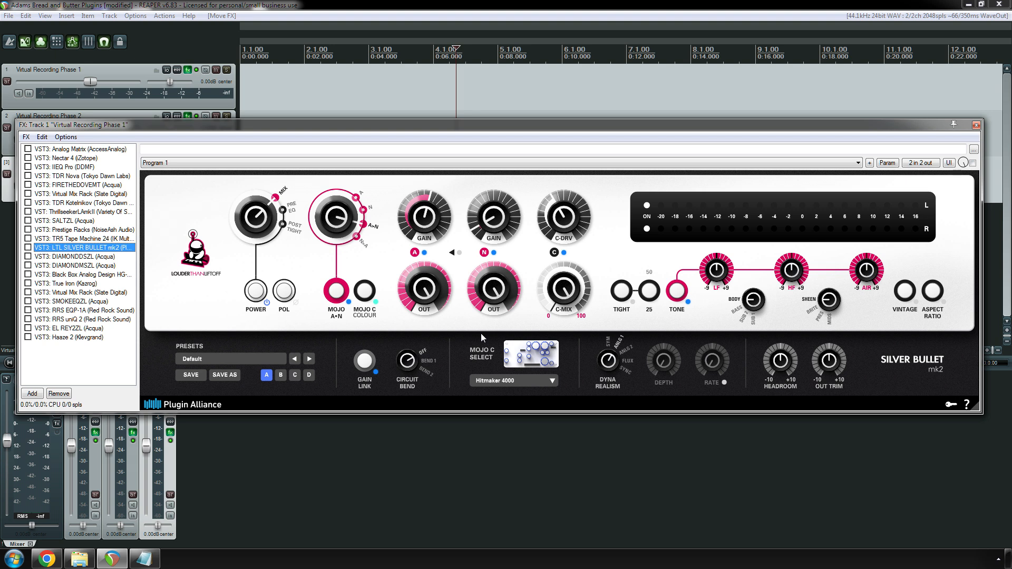
key("Down")
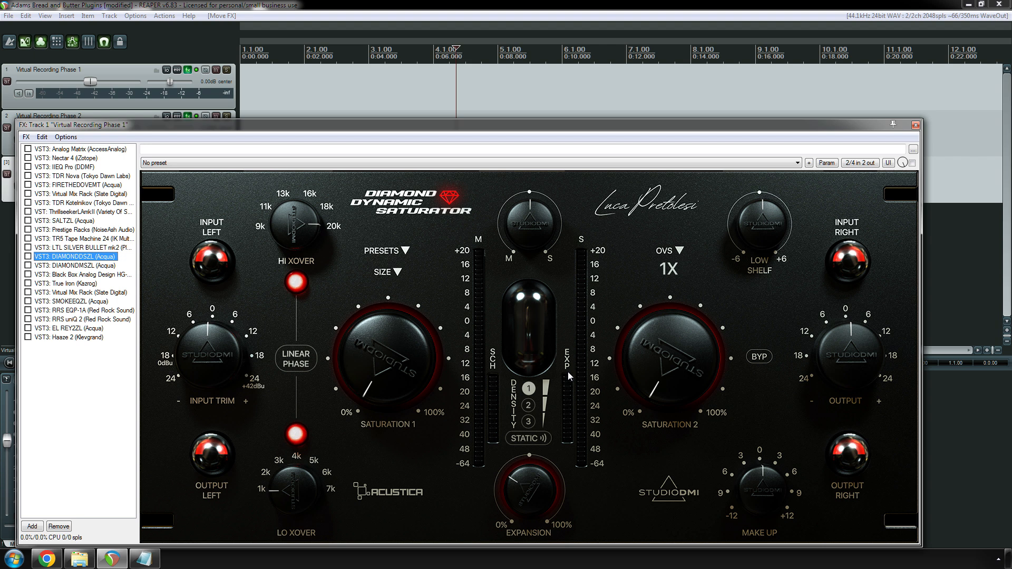
- Look over DIAMONDMSZL and remove DIAMONDDSZL from the FX chain
key("Down")
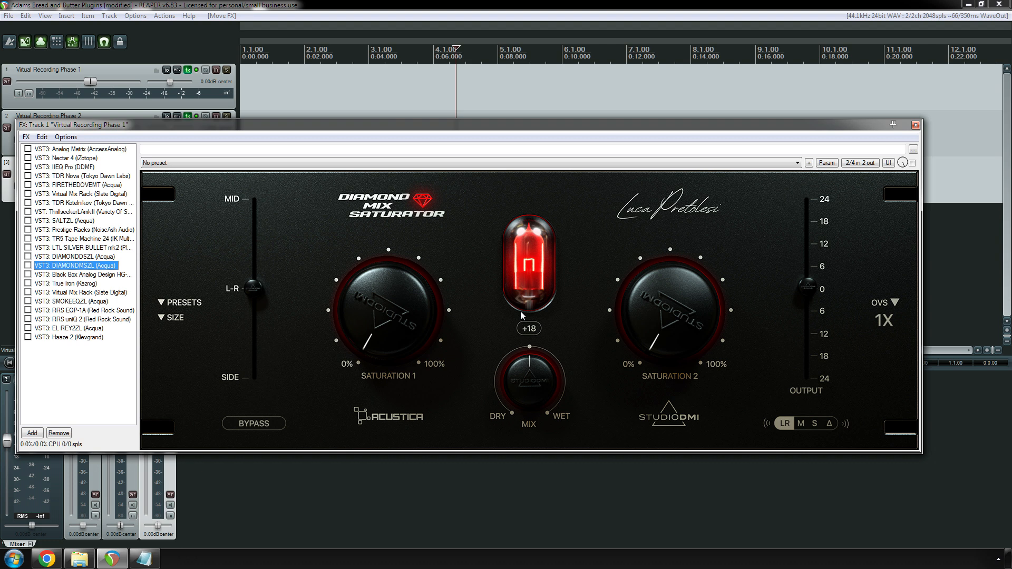
key("Up")
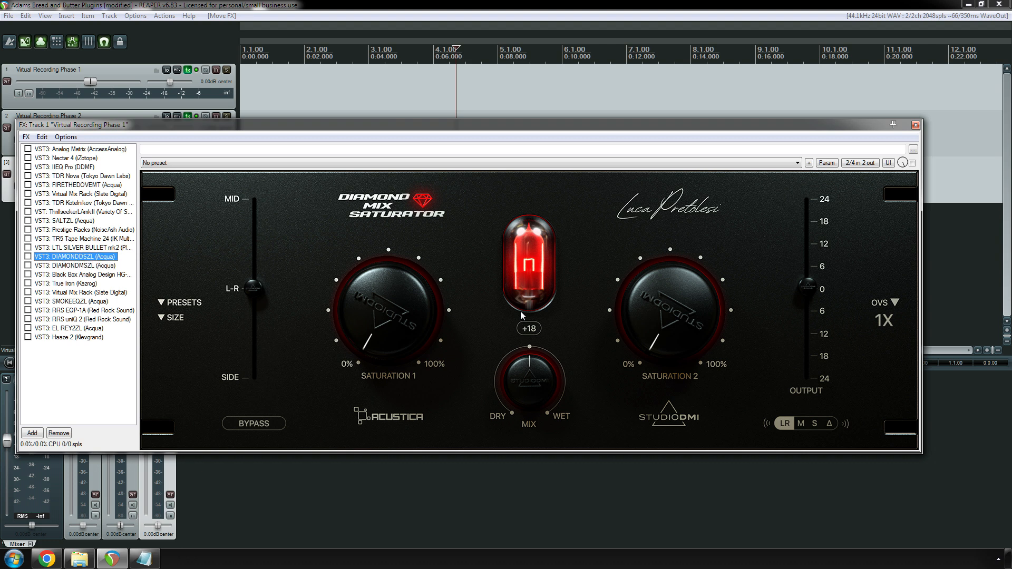
left_click_drag(452, 129, 486, 71)
key("Delete")
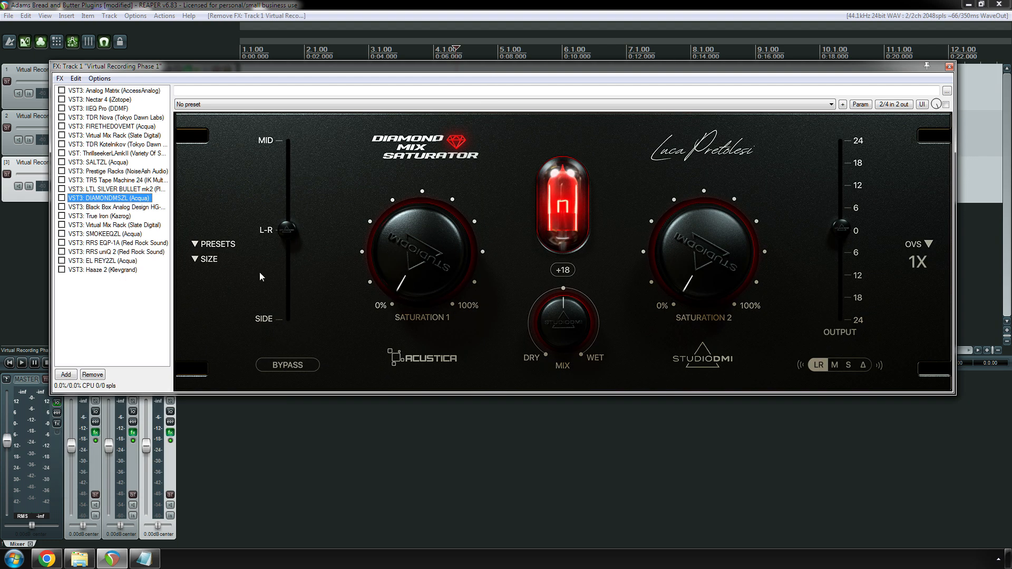
- View Black Box Analog Design HG-2 briefly and return to DIAMONDMSZL
key("Down")
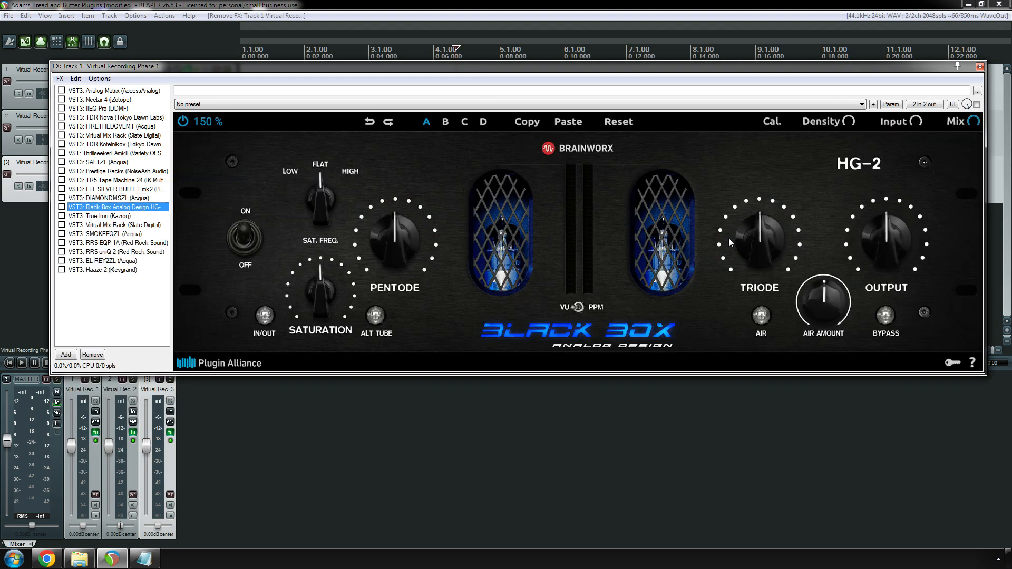
key("Up")
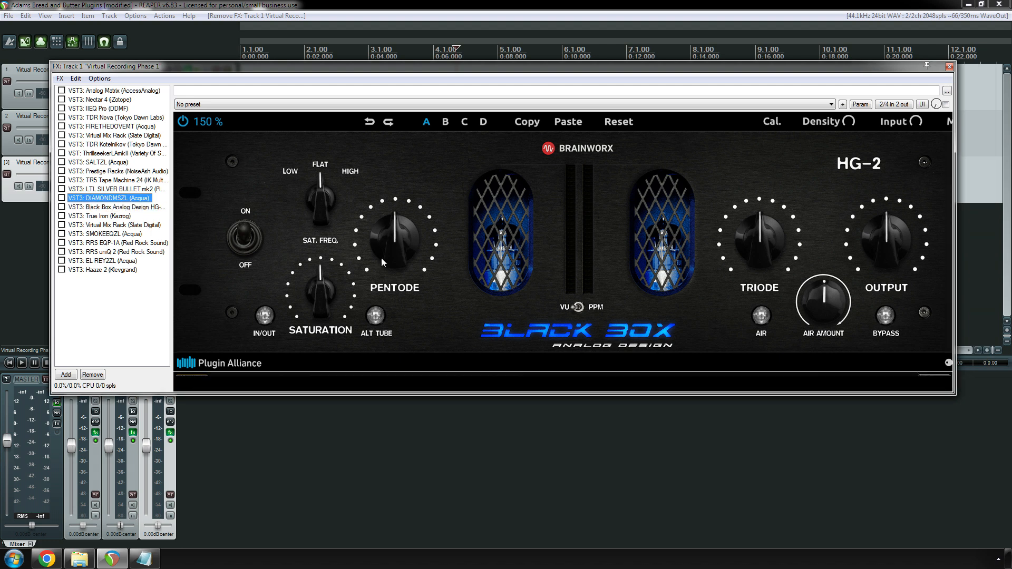
- Select Black Box Analog Design HG-2 in the FX chain and view its credits
key("Down")
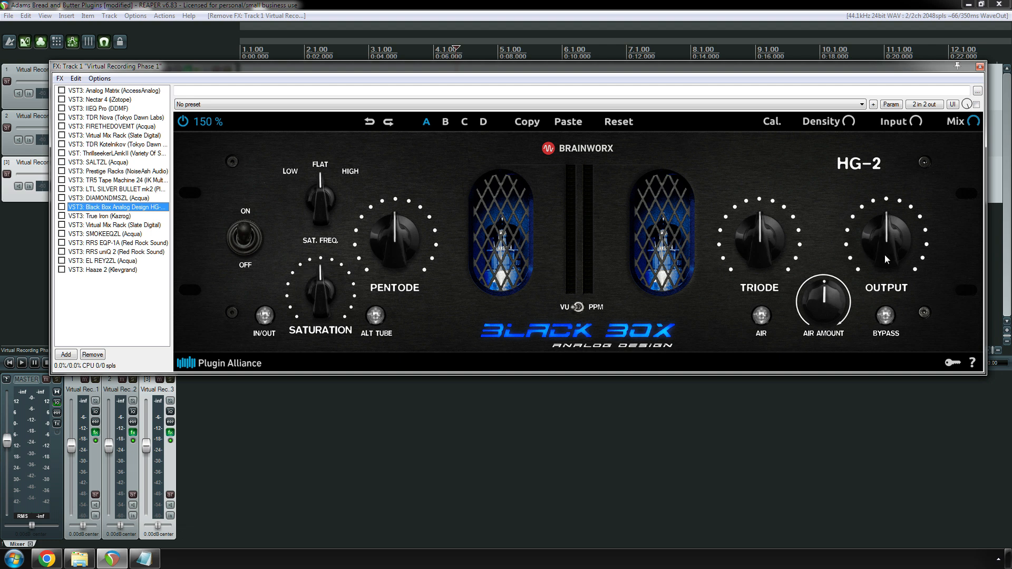
left_click(605, 340)
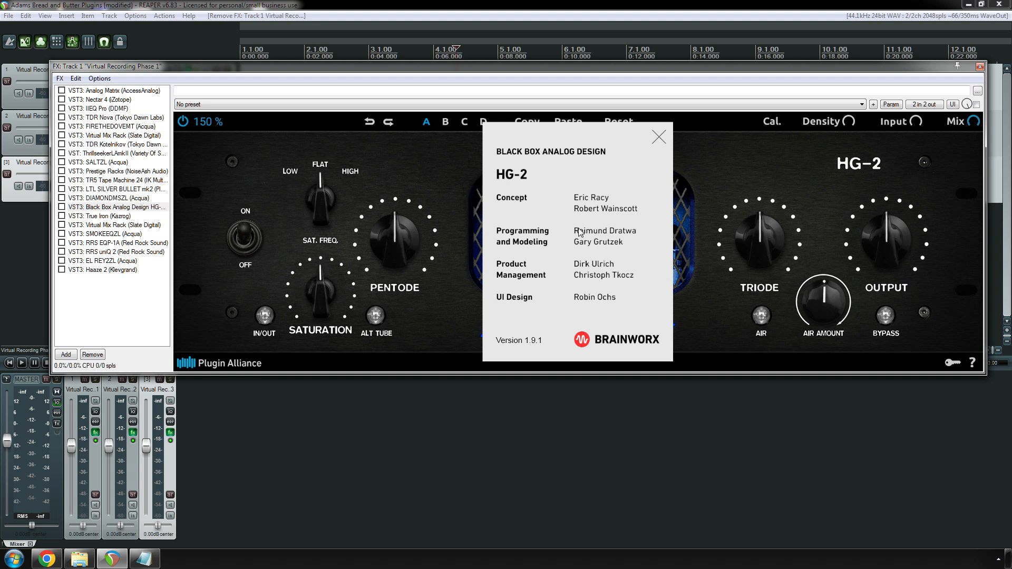
left_click(658, 139)
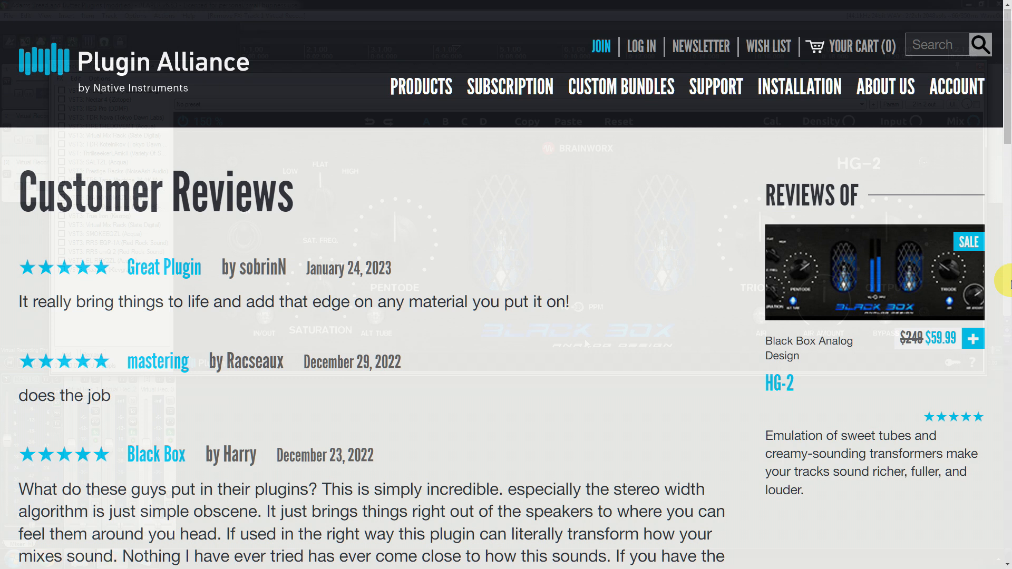
- Read through the customer reviews of Black Box Analog Design HG-2 on the Plugin Alliance website
scroll(980, 282, "down", 3)
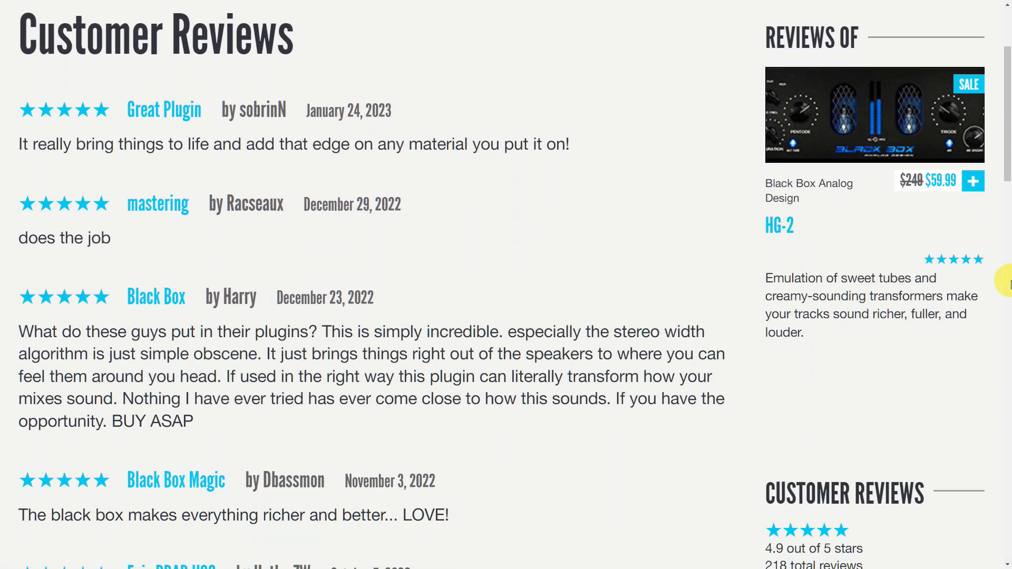
scroll(1010, 285, "down", 3)
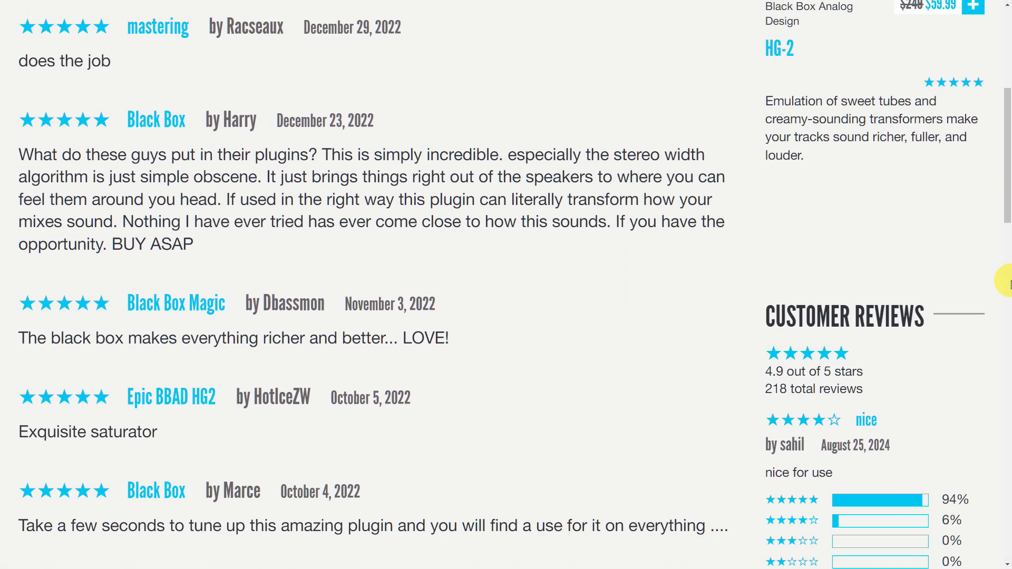
scroll(1009, 284, "down", 3)
scroll(1010, 284, "down", 1)
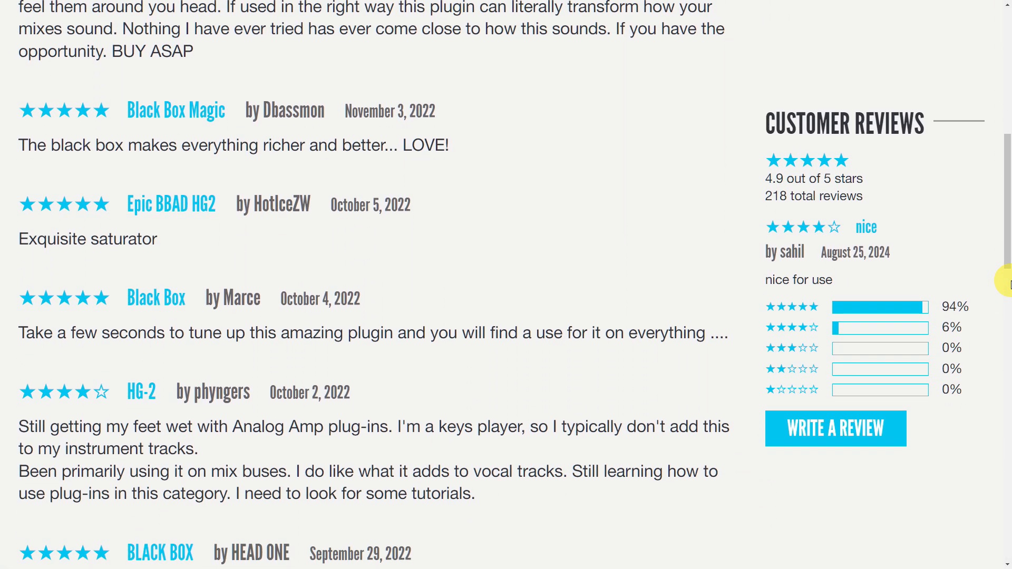
scroll(1010, 285, "down", 2)
scroll(1010, 285, "down", 1)
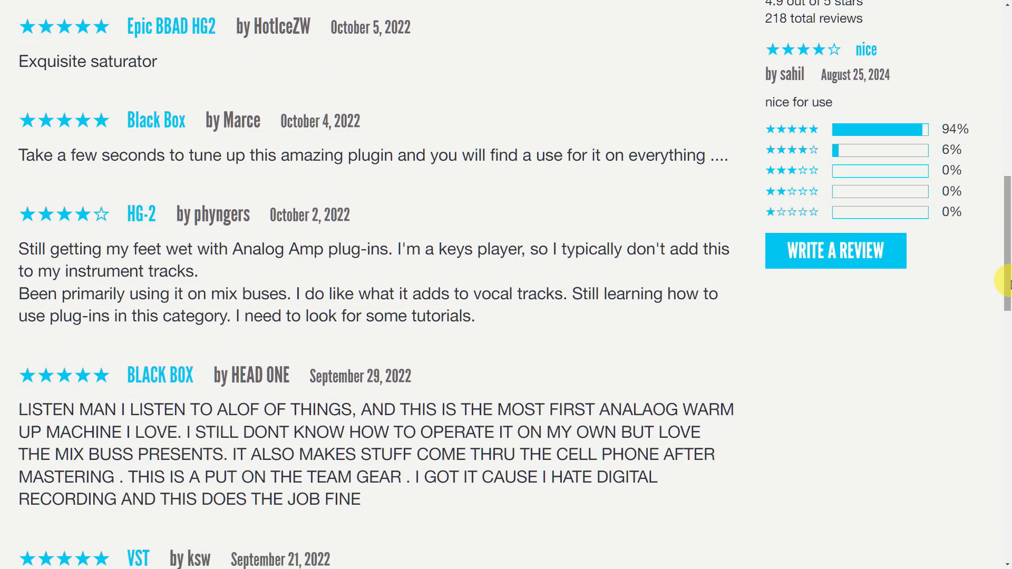
scroll(1009, 284, "down", 2)
scroll(1009, 285, "down", 3)
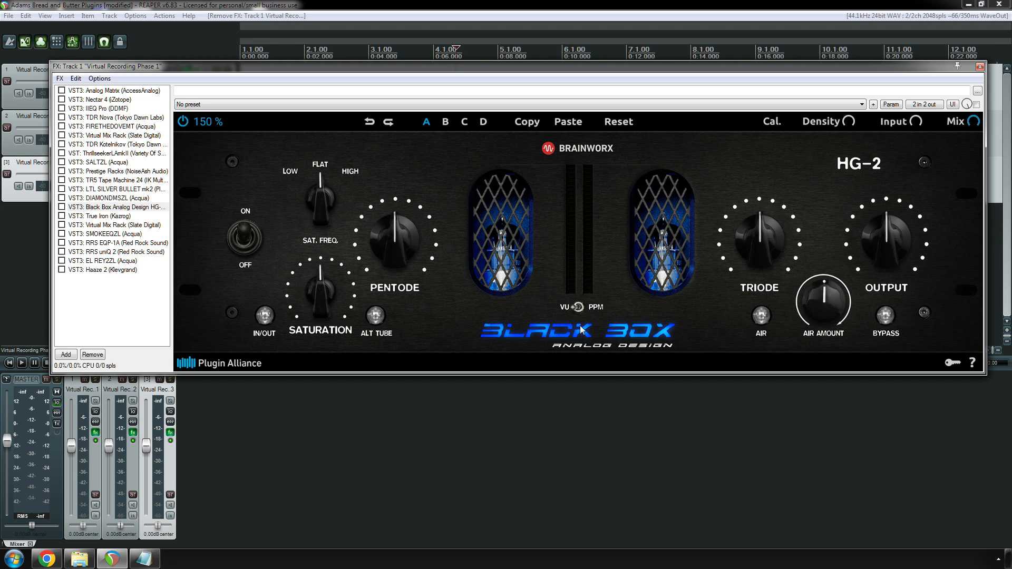
- Reposition the FX window, remove DIAMONDMSZL from the chain and return to Black Box Analog Design HG-2
left_click_drag(452, 67, 446, 118)
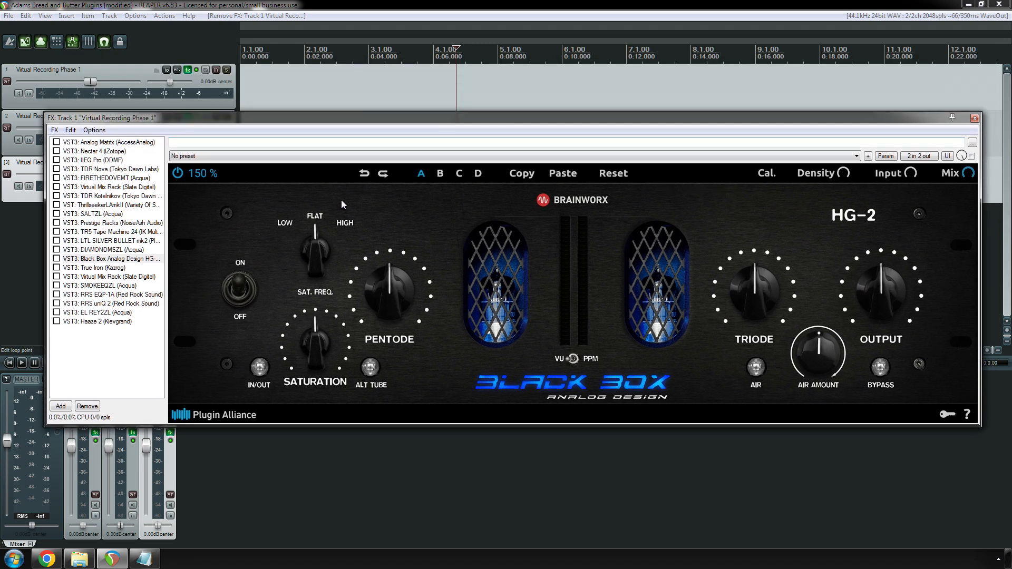
left_click(102, 251)
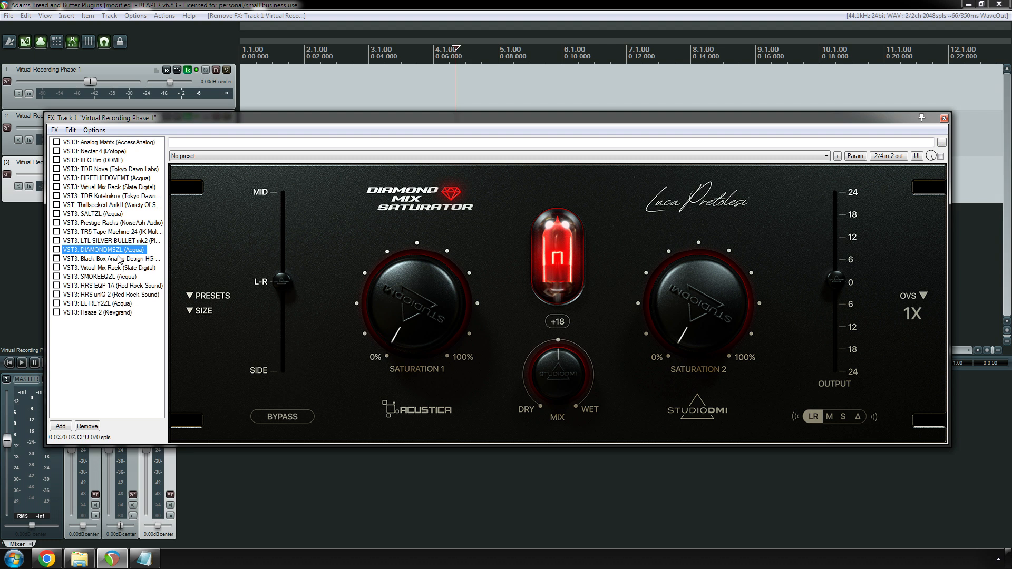
left_click(119, 259)
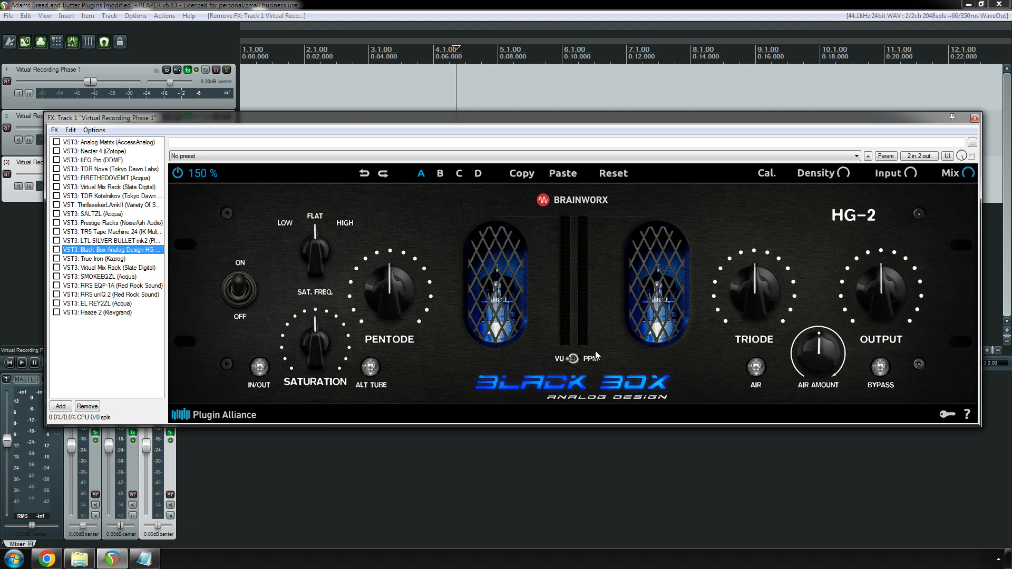
- Move True Iron above Black Box Analog Design HG-2 in the chain and set its transformer voicing to V178
key("Down")
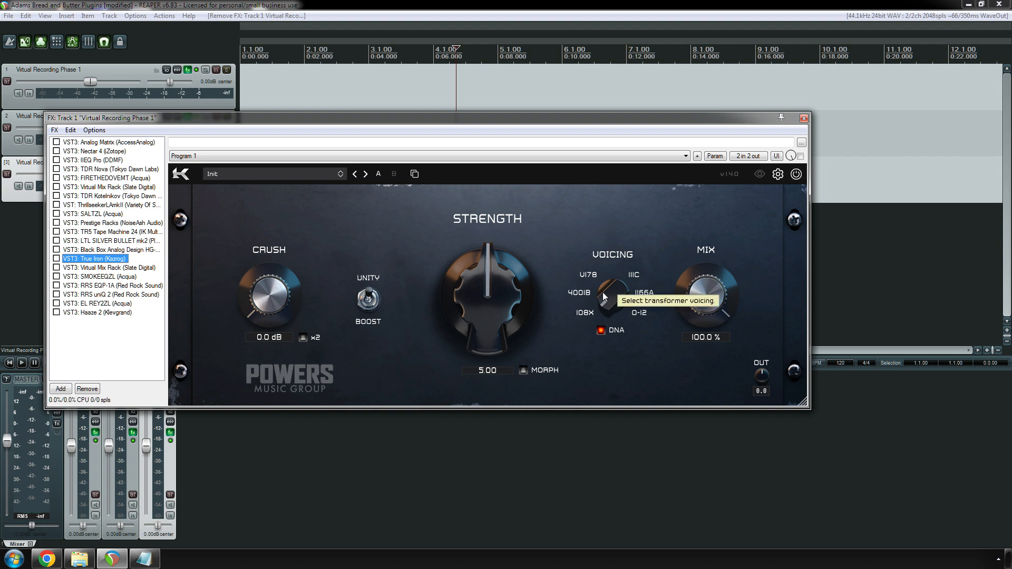
mouse_move(585, 296)
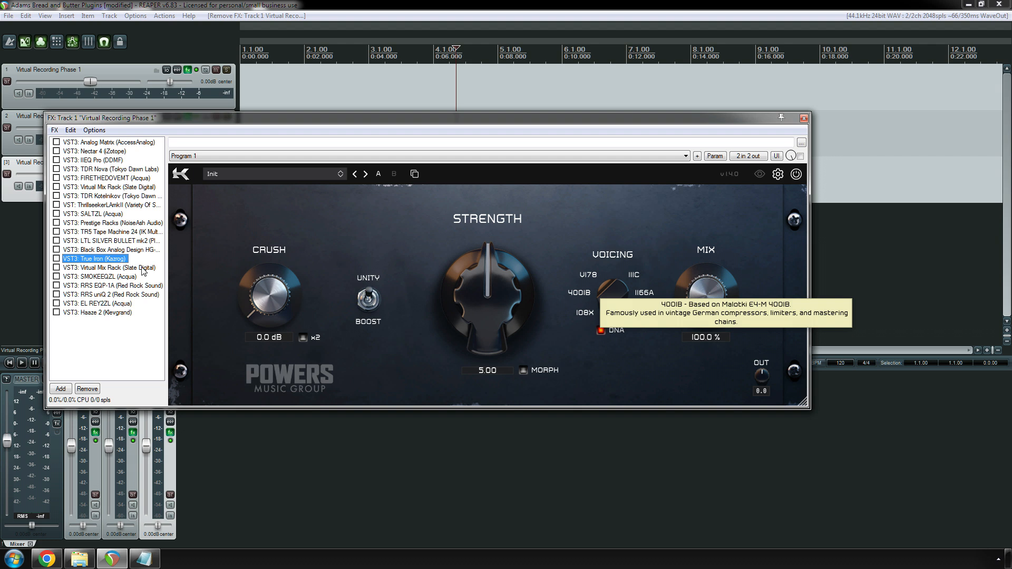
left_click_drag(104, 258, 105, 250)
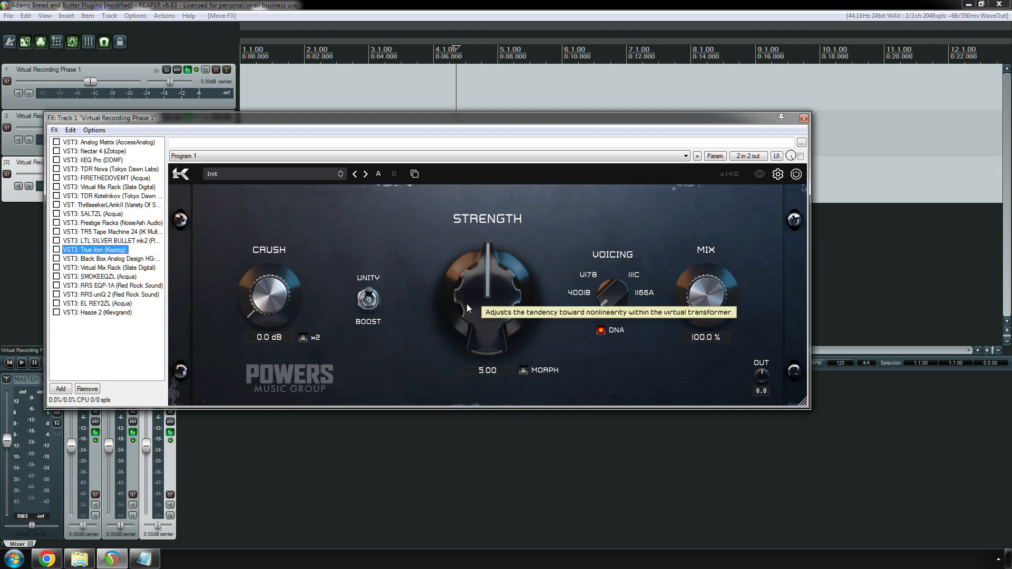
mouse_move(608, 303)
left_mouse_down()
mouse_move(618, 252)
mouse_move(613, 294)
left_mouse_up()
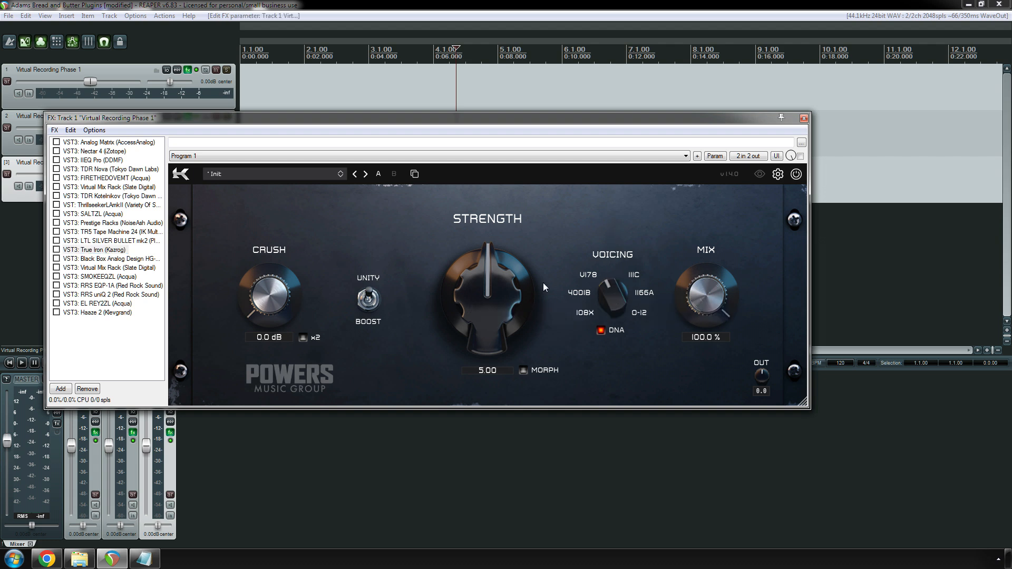
- Compare True Iron with LTL SILVER BULLET mk2 and remove True Iron from the FX chain
left_click(109, 241)
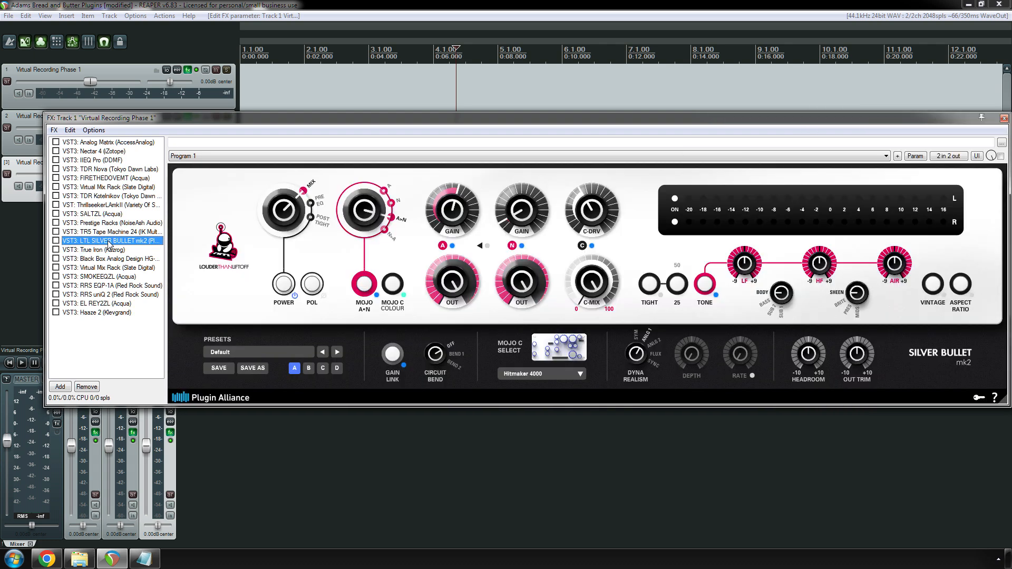
left_click(109, 250)
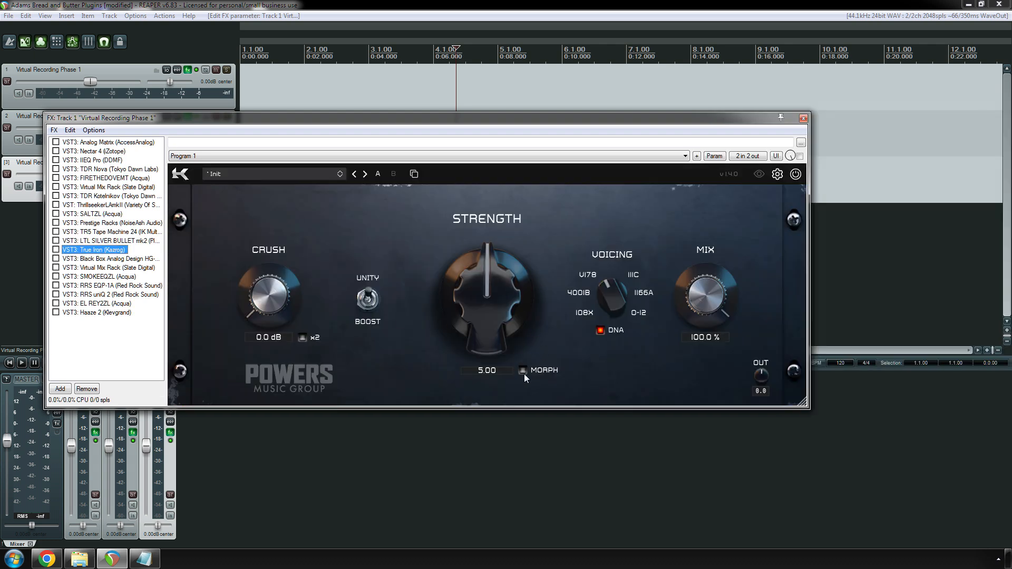
mouse_move(496, 291)
key("Delete")
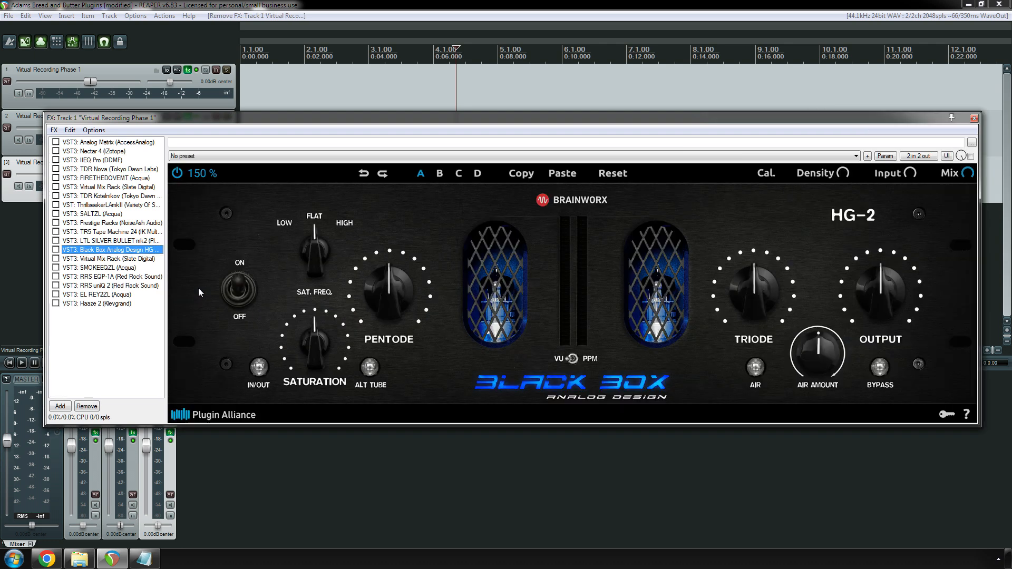
- Try another console model on the Virtual Channel of the Virtual Mix Rack below HG-2, and remove that rack from the chain
key("Up")
key("Down")
key("Down")
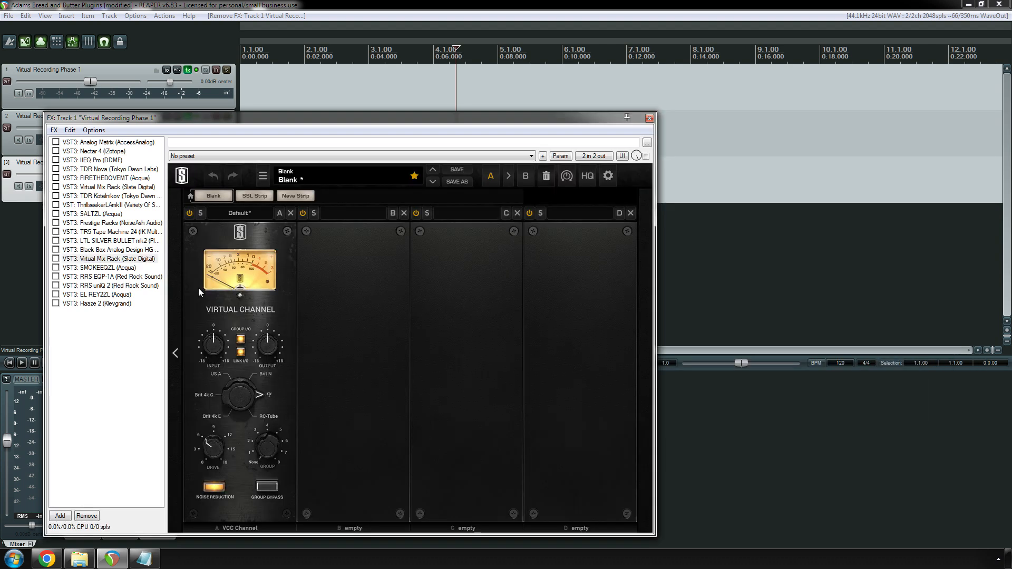
left_click_drag(288, 137, 354, 110)
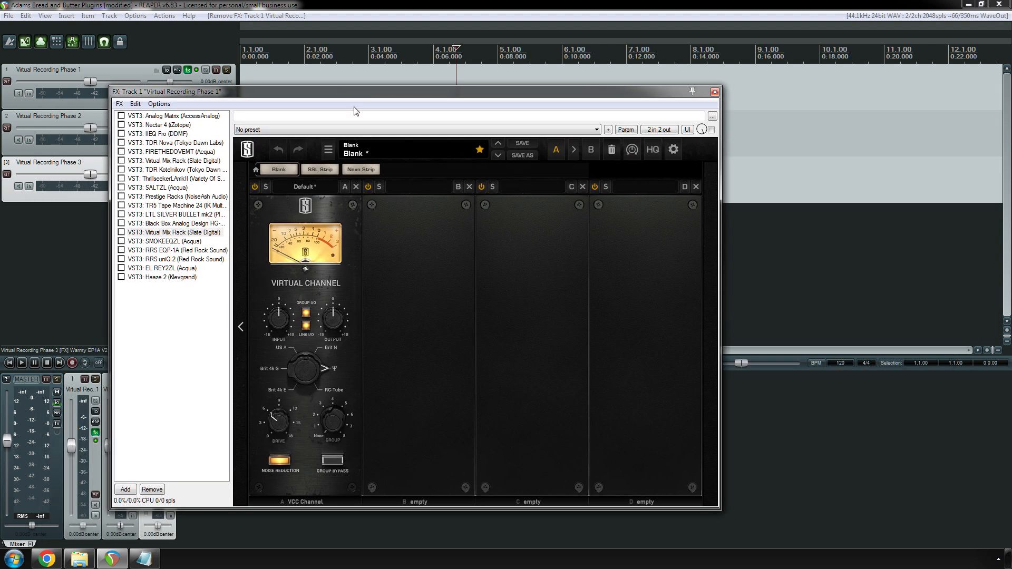
left_click(305, 375)
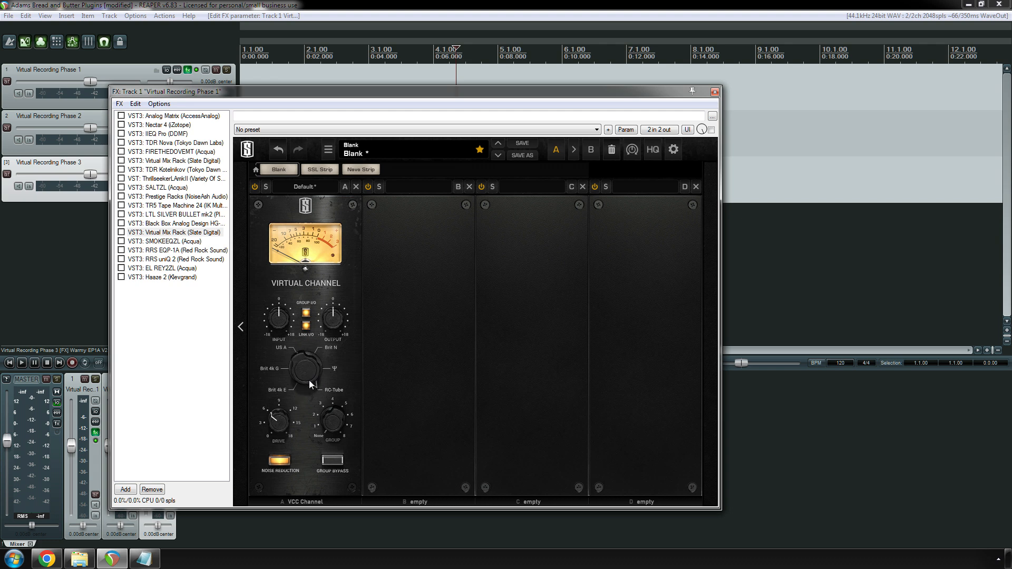
left_click(159, 233)
key("Delete")
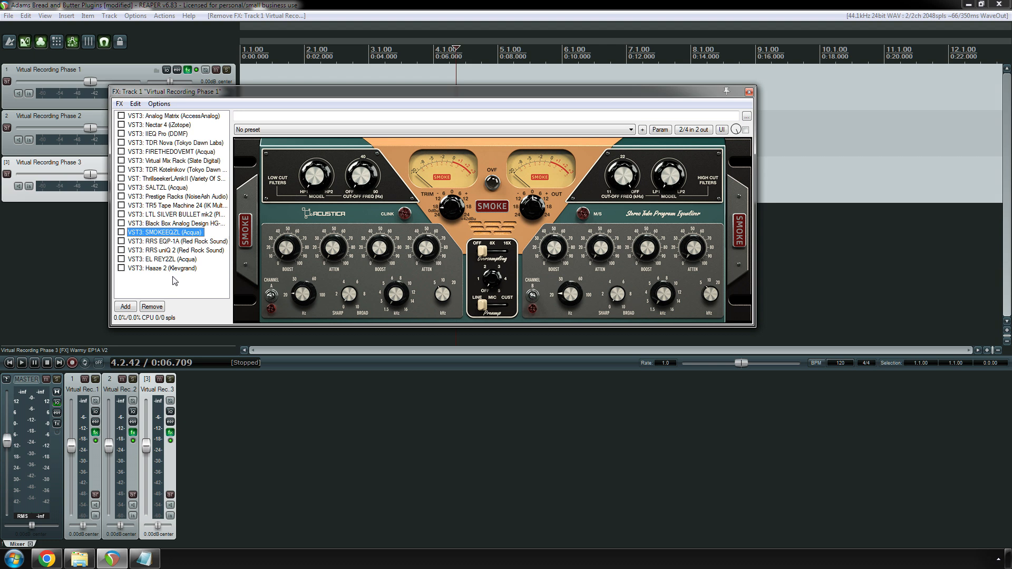
- Switch SMOKEEQZL's low-cut model between HP1 and HP2 to compare their cut-off ranges, and set its preamp to CUST
left_click_drag(328, 94, 308, 169)
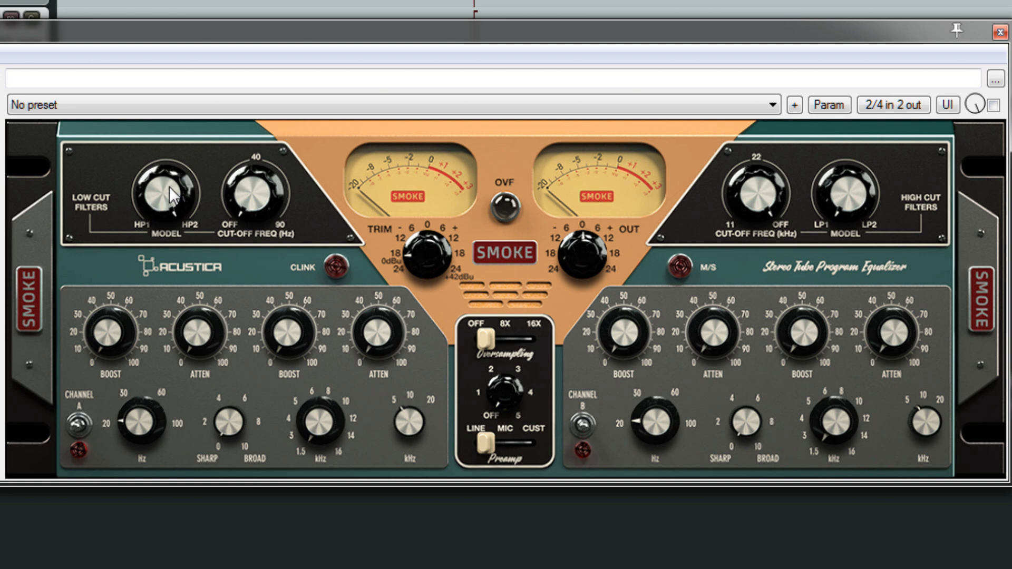
left_click_drag(171, 184, 176, 205)
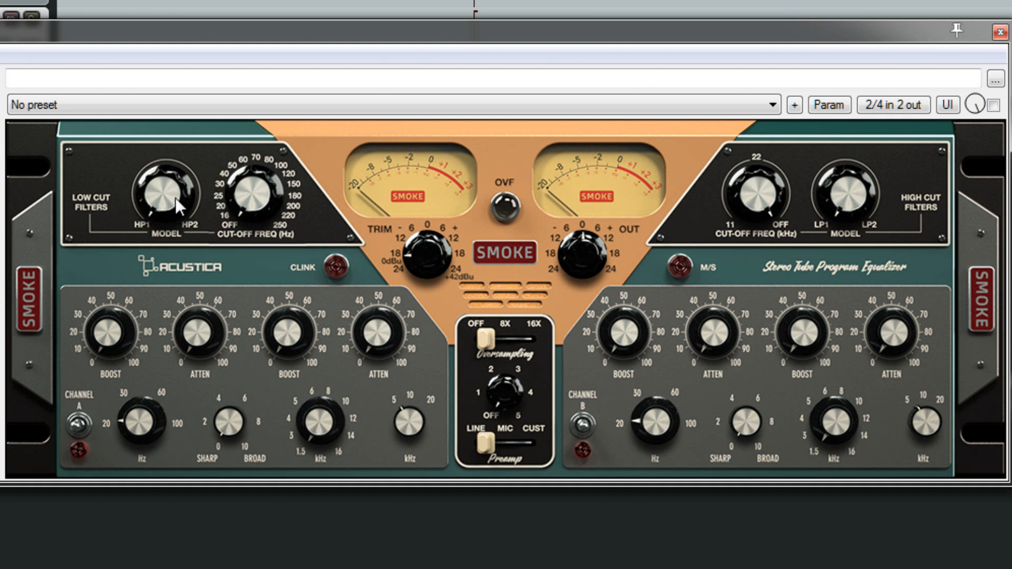
left_click(175, 197)
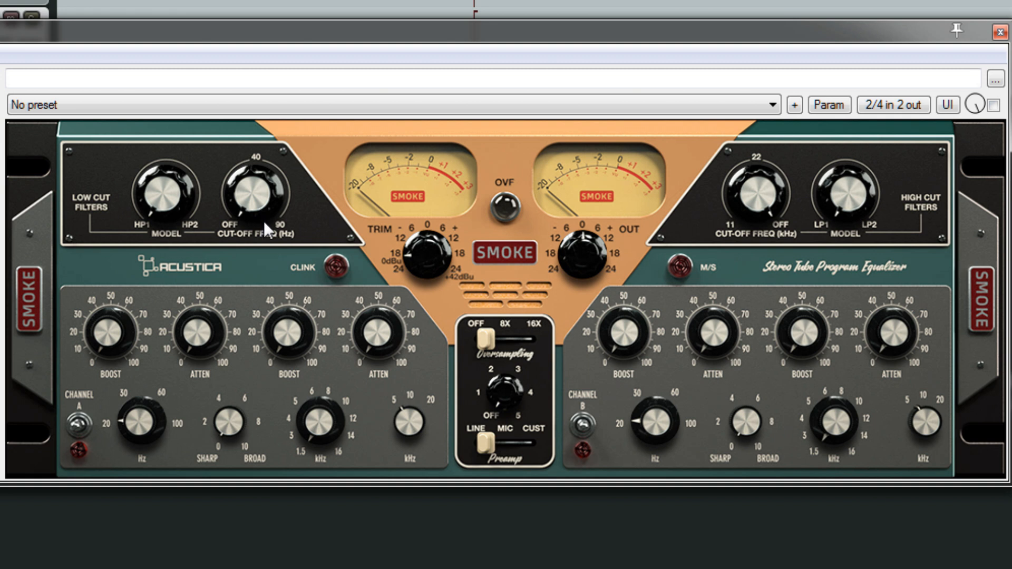
left_click_drag(255, 210, 255, 207)
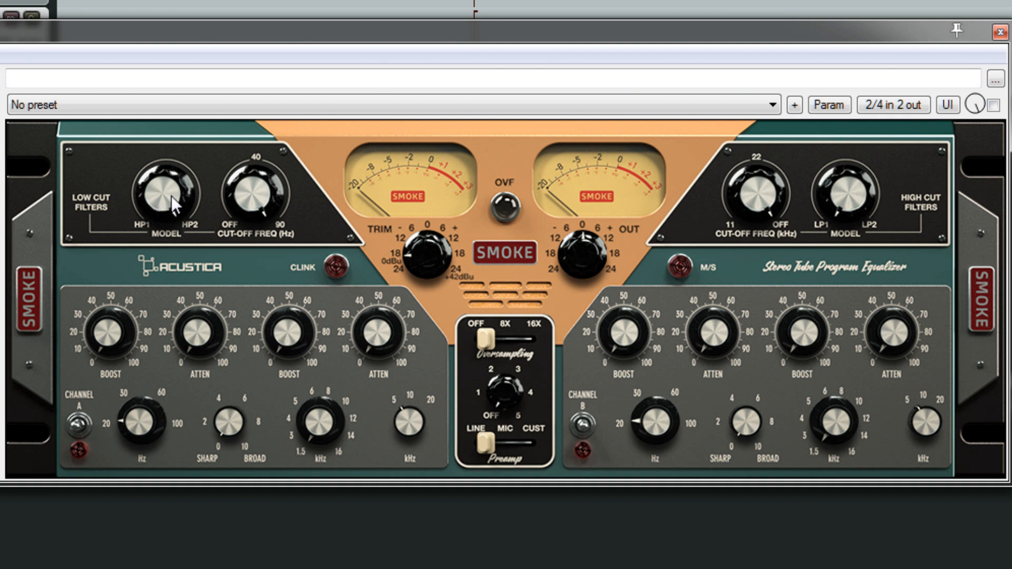
mouse_move(214, 199)
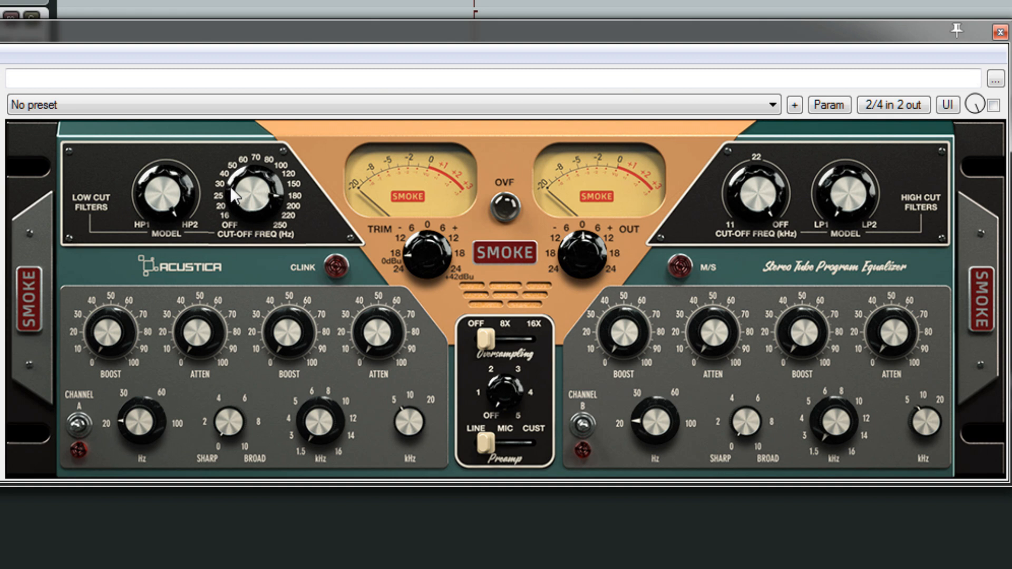
left_click_drag(229, 186, 258, 197)
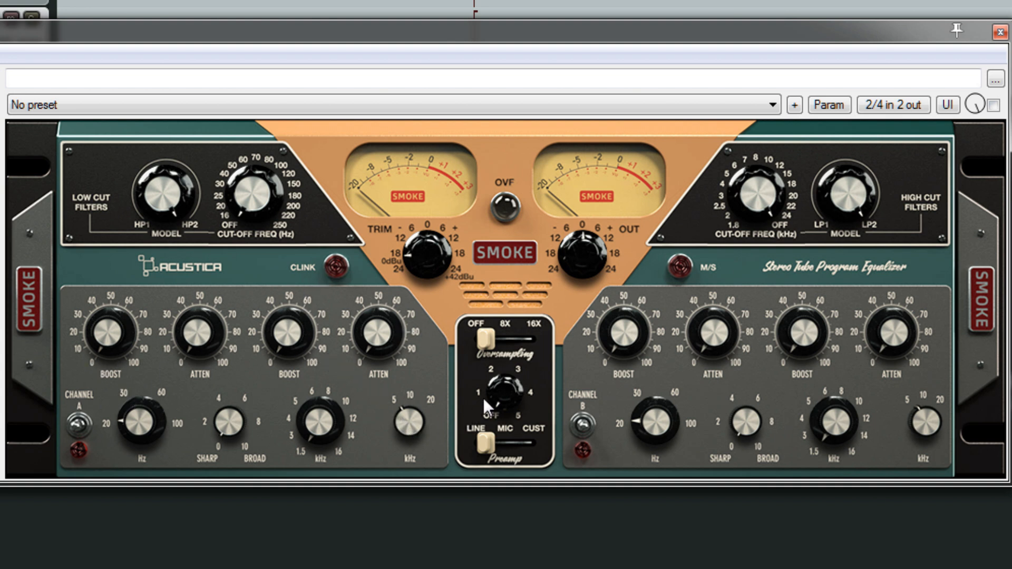
left_click(501, 450)
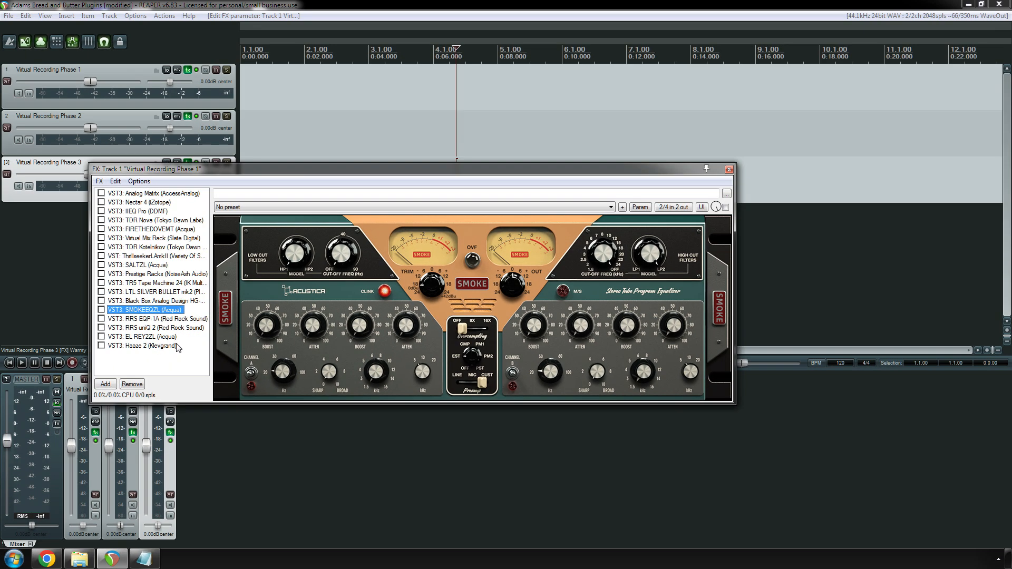
- Open RRS EQP-1A from the FX chain and view its input routing options
key("Down")
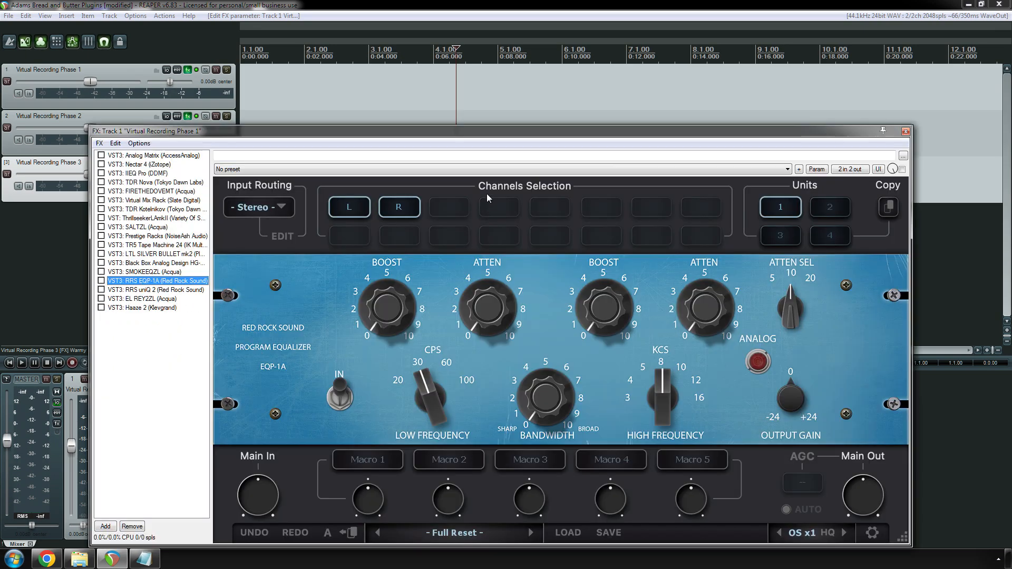
left_click_drag(466, 135, 447, 92)
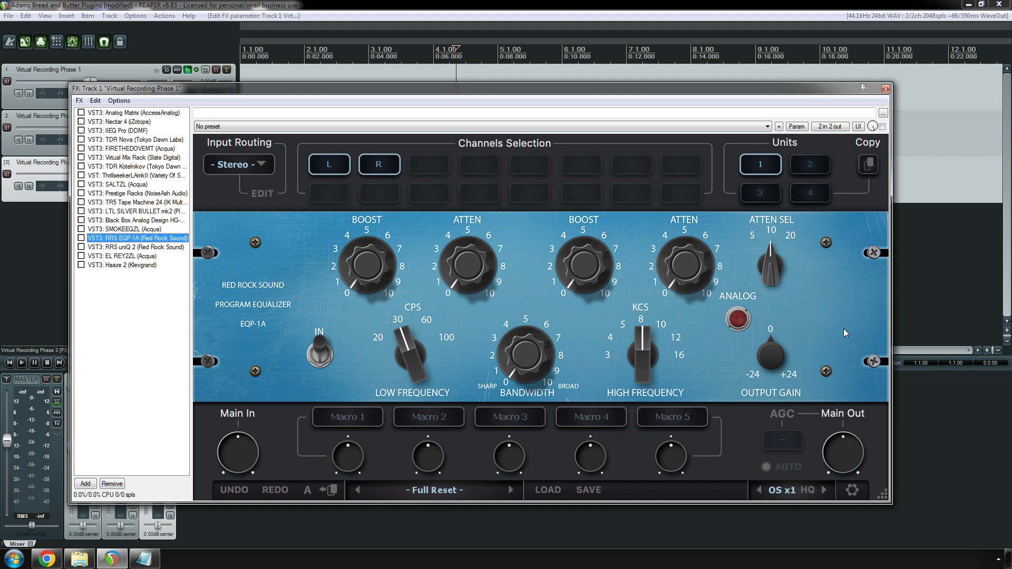
left_click(268, 169)
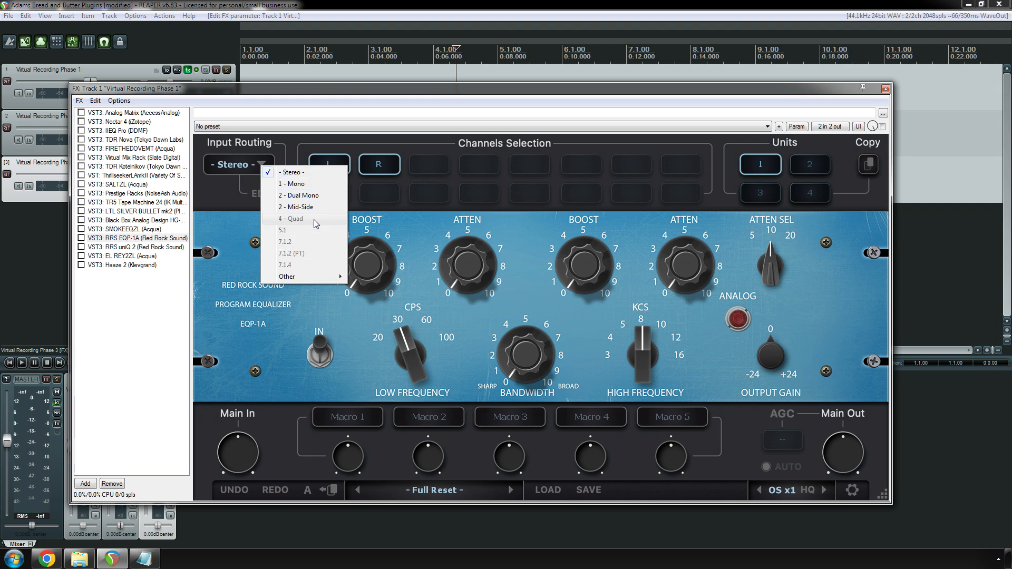
left_click(405, 148)
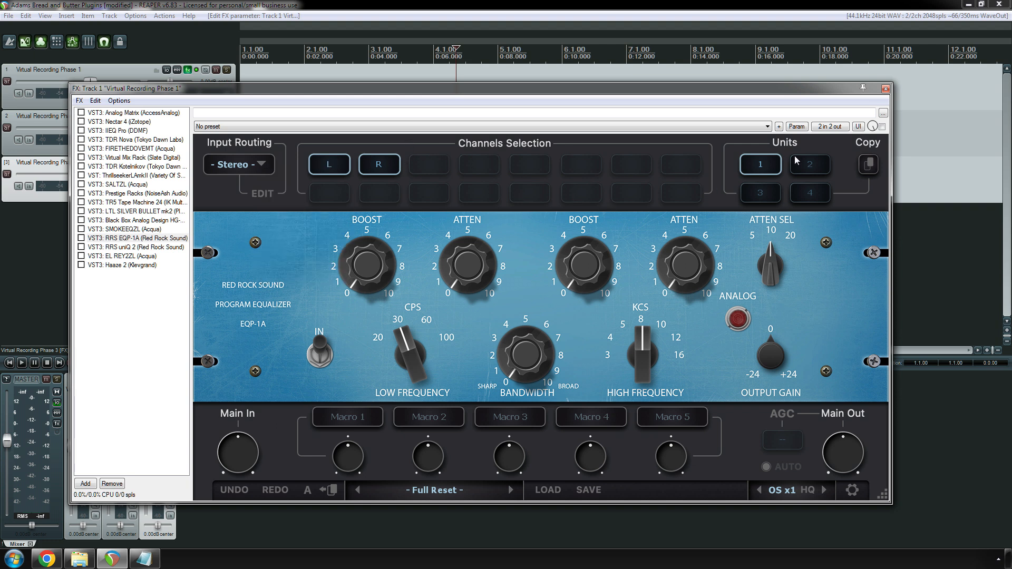
- Cycle through units 1 to 4 of RRS EQP-1A to show its separate equalizer instances
left_click(809, 164)
left_click(759, 164)
left_click(775, 190)
left_click(807, 192)
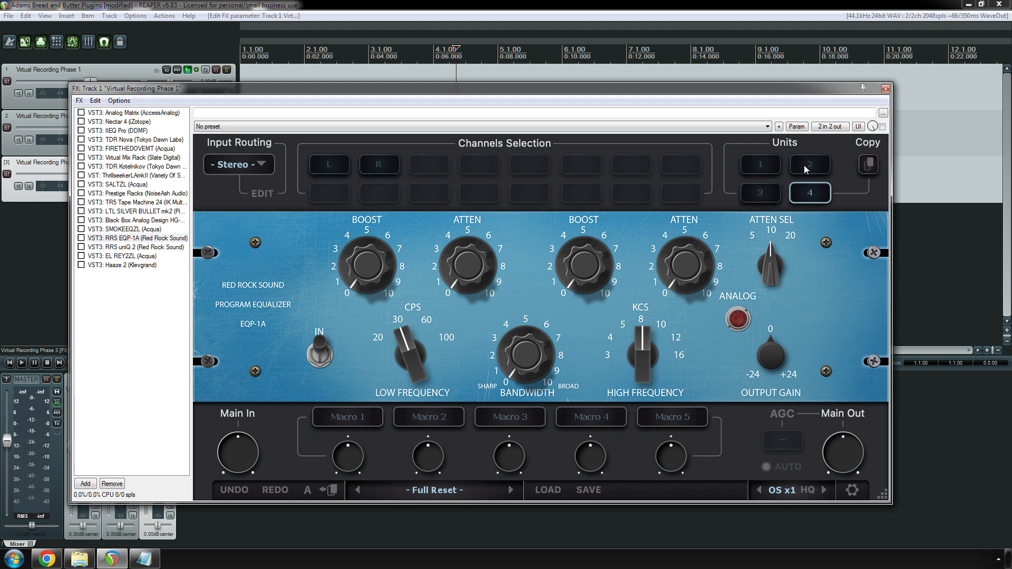
left_click(804, 167)
left_click(763, 169)
left_click(759, 194)
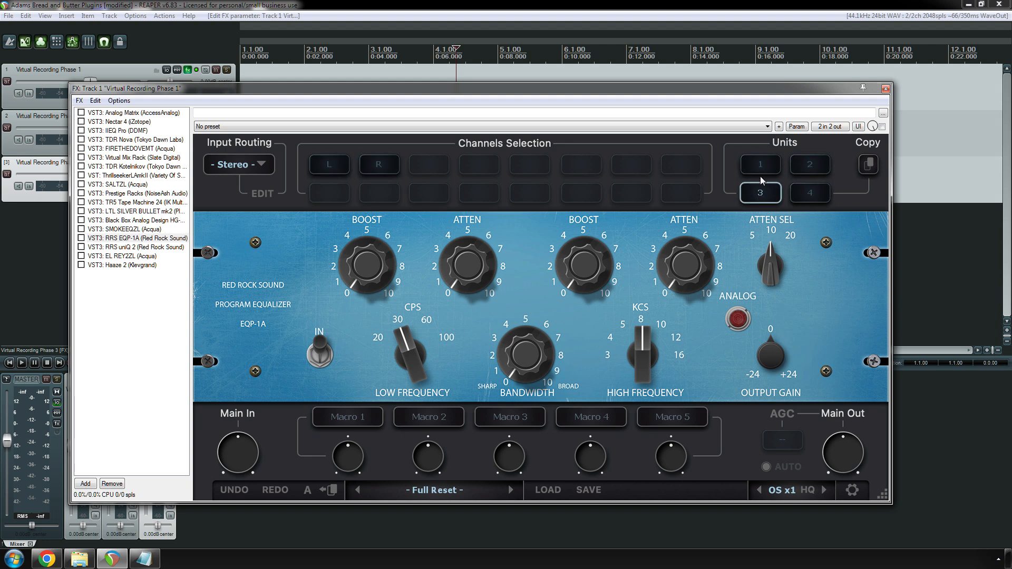
- Show units 1 and 2 of RRS EQP-1A again and view its factory preset categories, including the MASTER and DRUMS presets
left_click(761, 166)
left_click(802, 166)
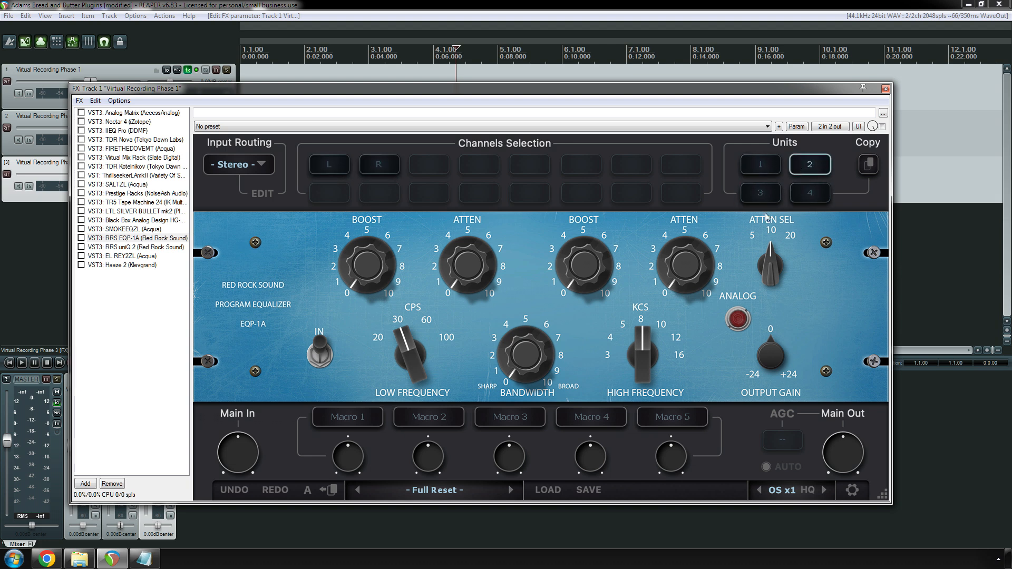
left_click(445, 489)
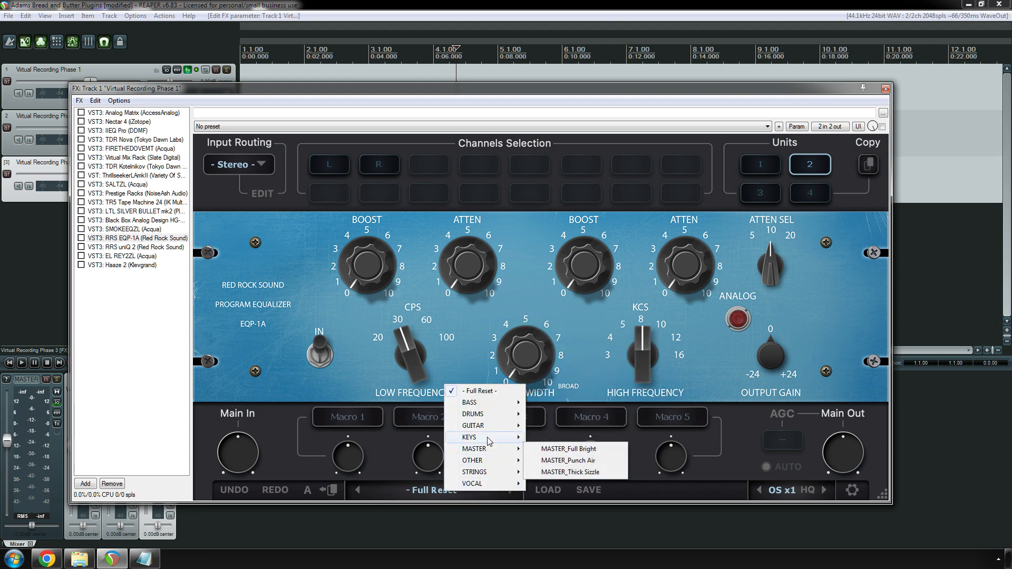
mouse_move(489, 423)
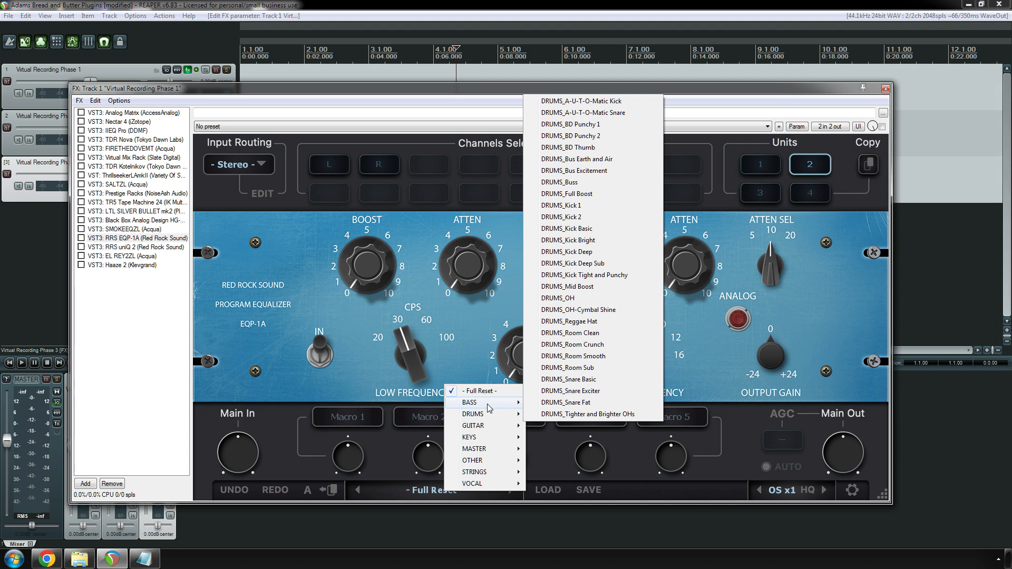
left_click(510, 185)
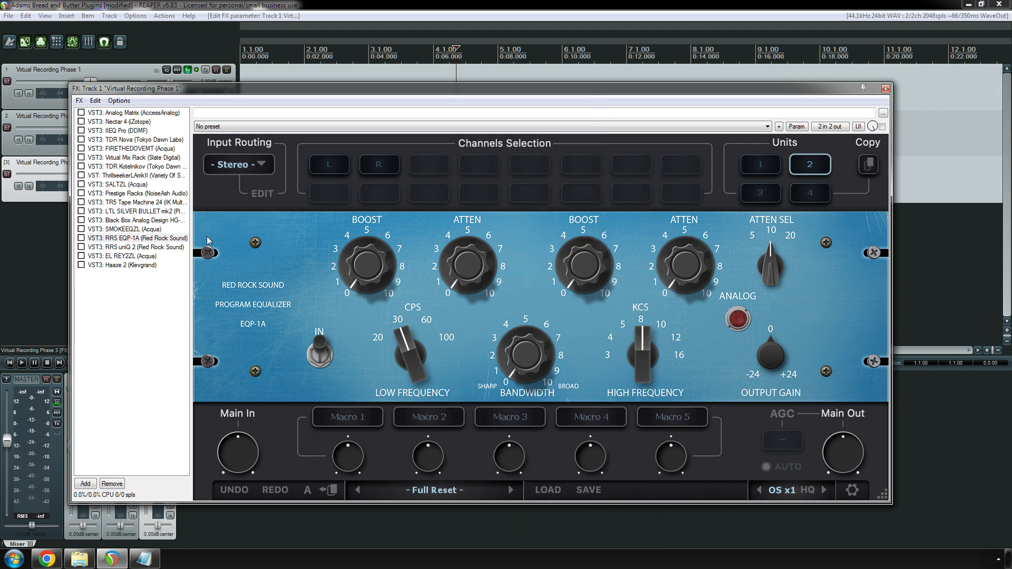
- Remove RRS EQP-1A from the chain, and move SMOKEEQZL and RRS uniQ 2 above TR5 Tape Machine 24
left_click(126, 241)
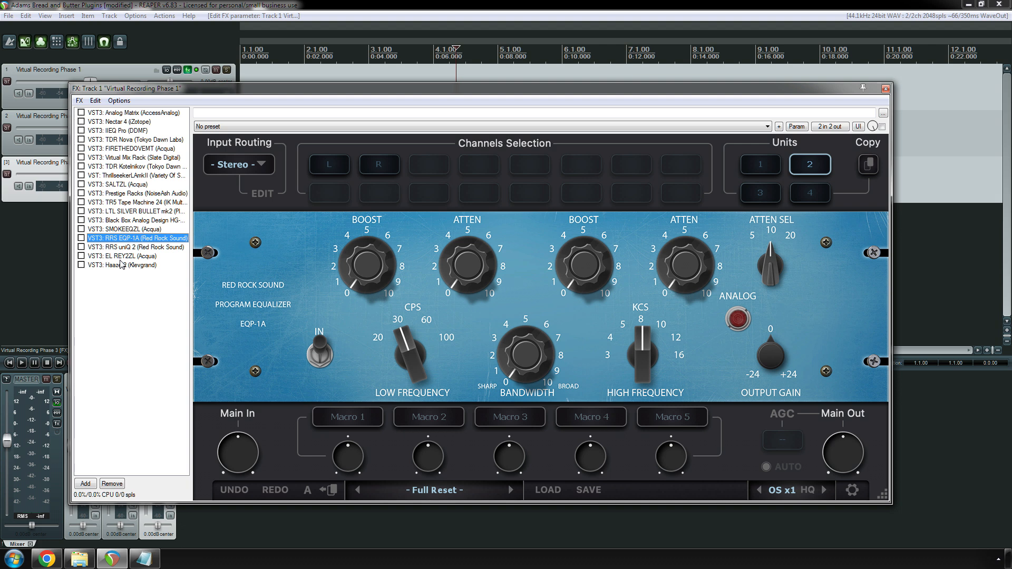
key("Delete")
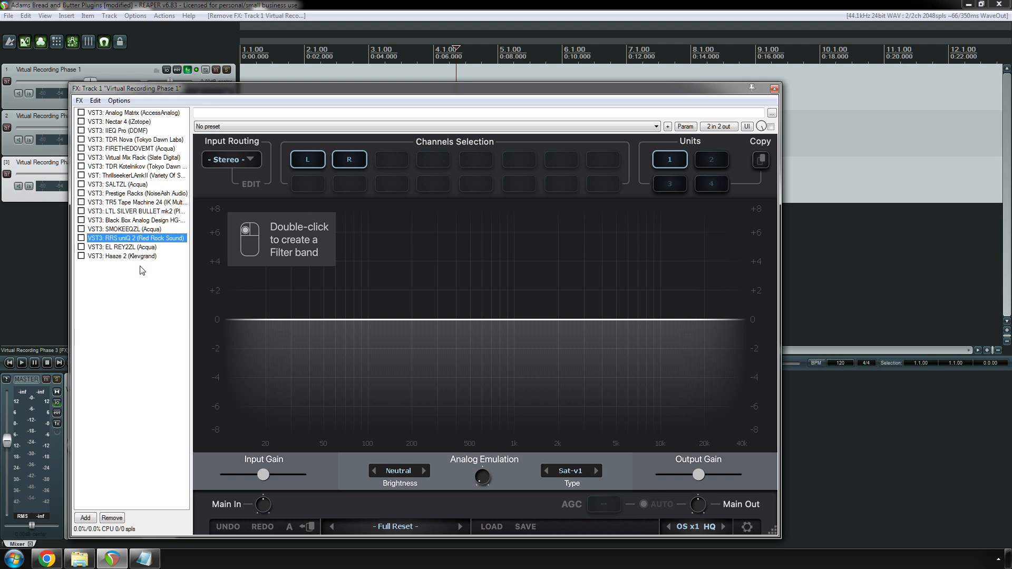
key("Up")
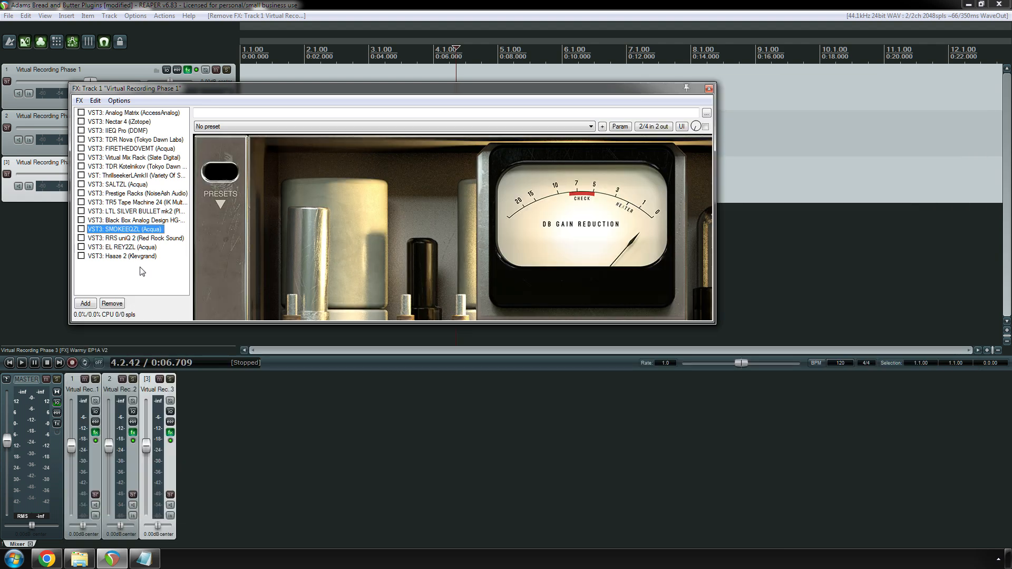
left_click(131, 236)
mouse_move(130, 229)
left_mouse_down()
mouse_move(129, 196)
mouse_move(133, 223)
mouse_move(130, 213)
left_mouse_up()
left_click(133, 238)
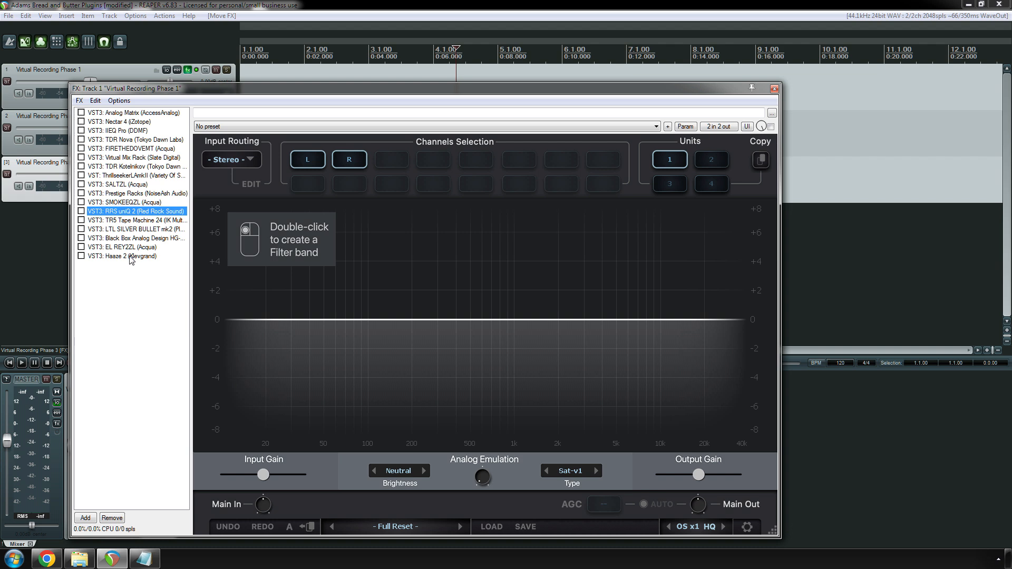
- Step through the plug-ins below RRS uniQ 2 as far as EL REY2ZL, and remove EL REY2ZL from the chain
key("Down")
key("Down")
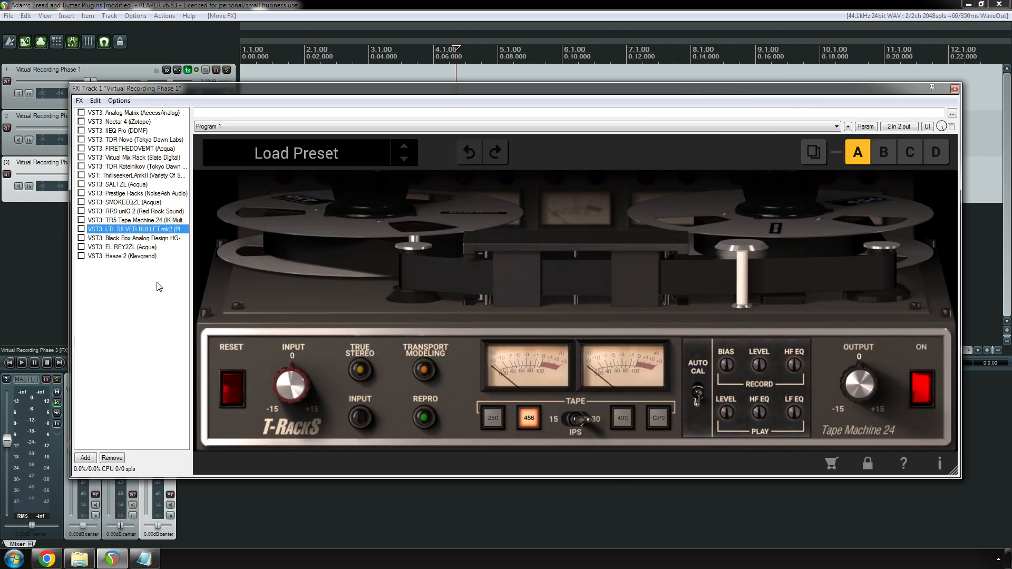
key("Down")
key("Down")
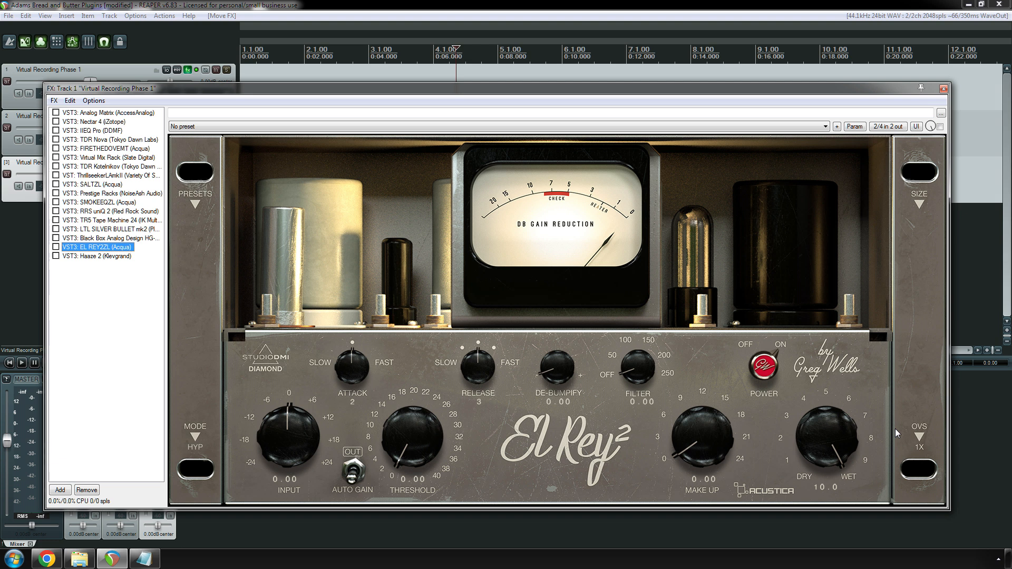
key("Delete")
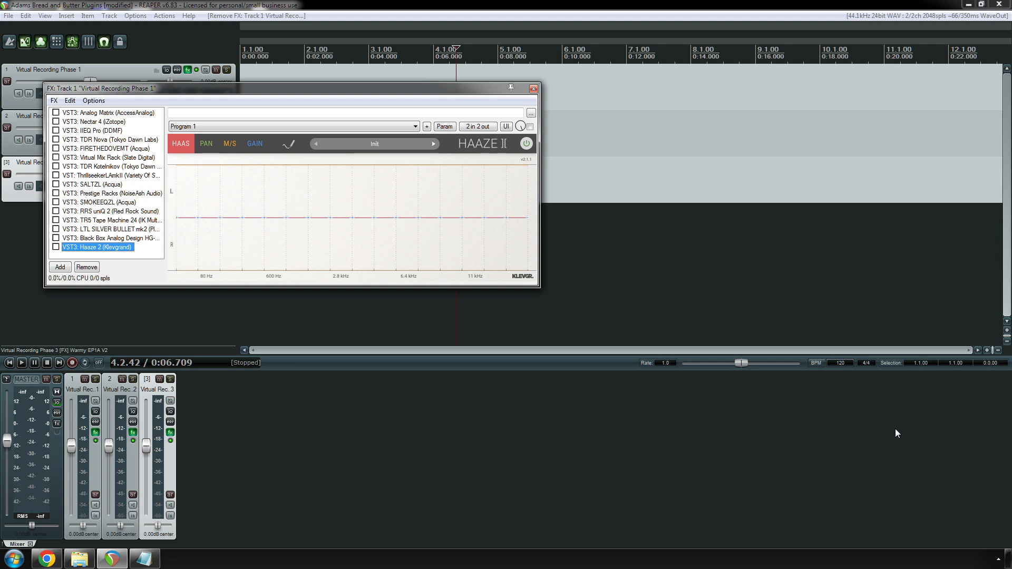
- Browse Haaze 2's preset library through the Stereo Width, Positioning, Room, Cabinette, Instrument and User Presets categories without loading a preset
left_click(378, 141)
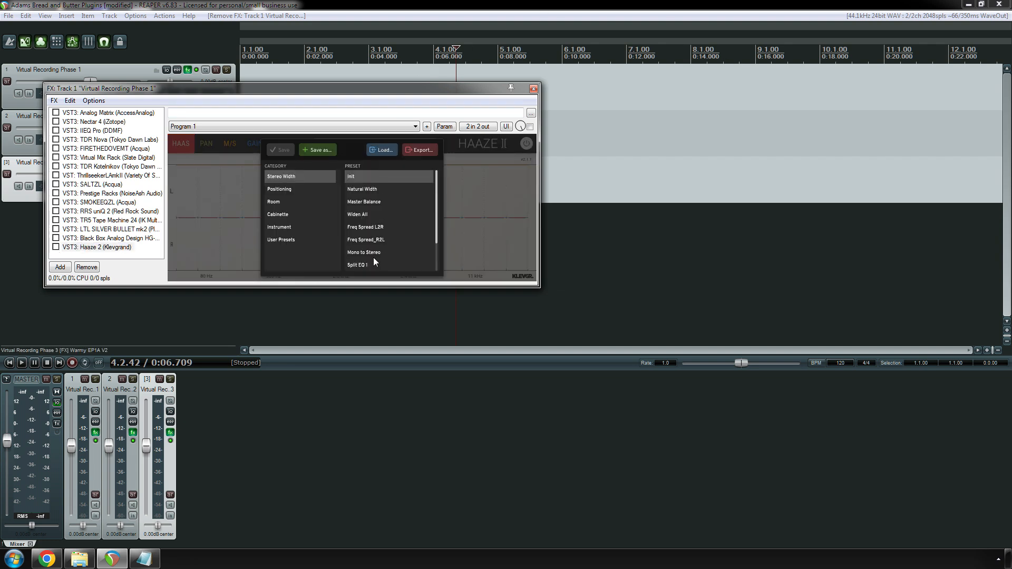
left_click_drag(435, 215, 433, 251)
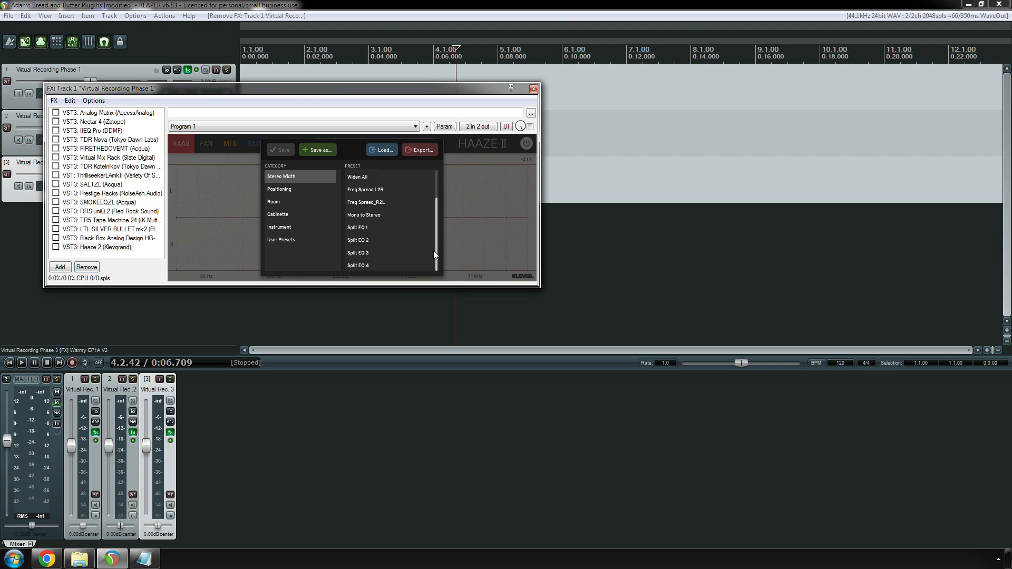
left_click(288, 188)
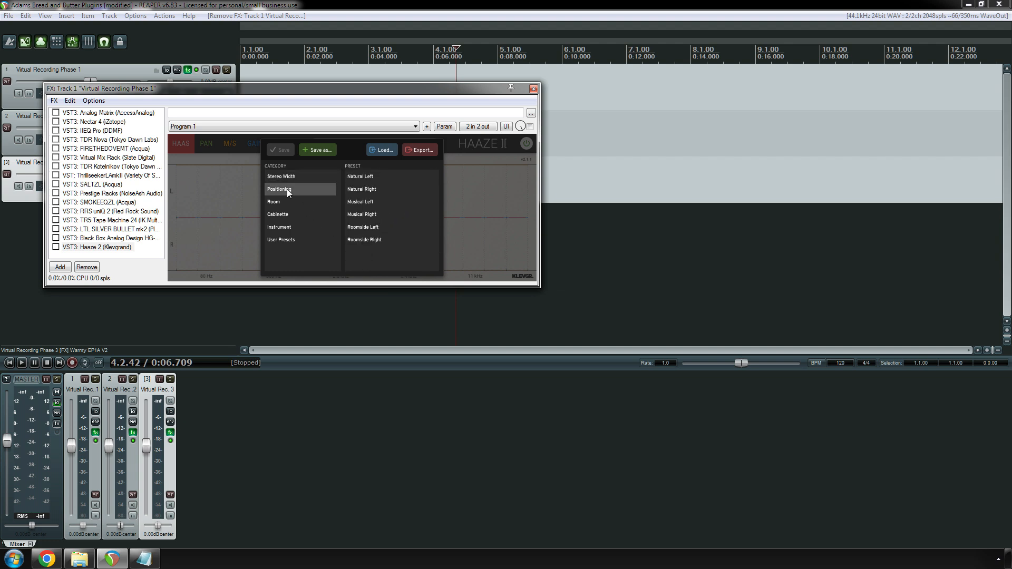
left_click(283, 202)
left_click(282, 214)
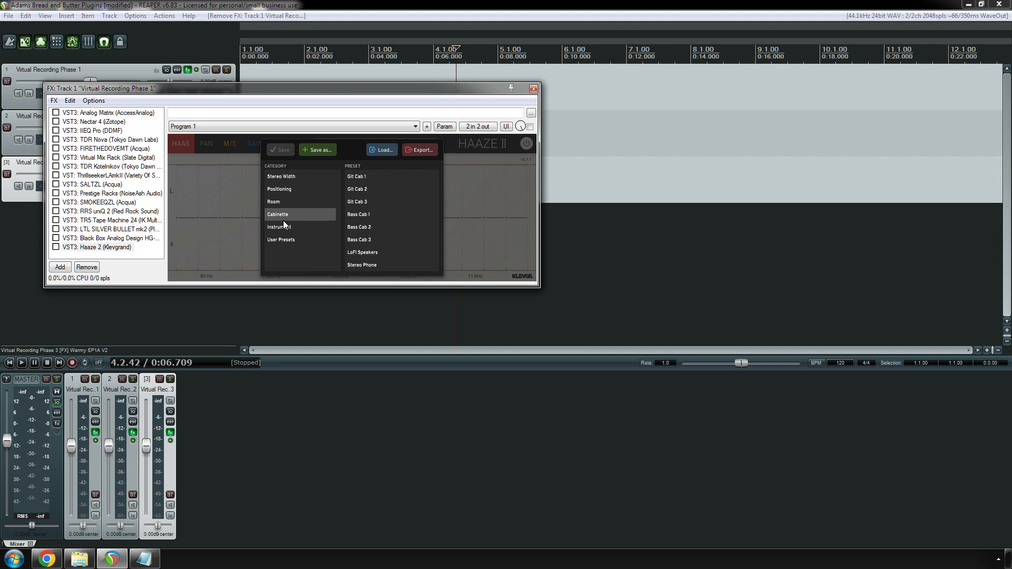
left_click(287, 229)
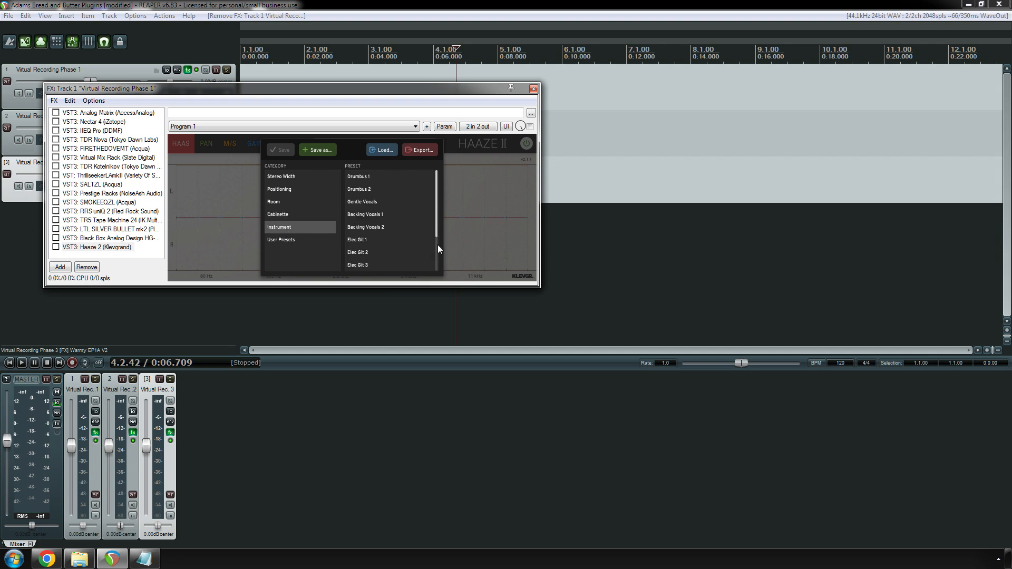
left_click_drag(435, 239, 435, 271)
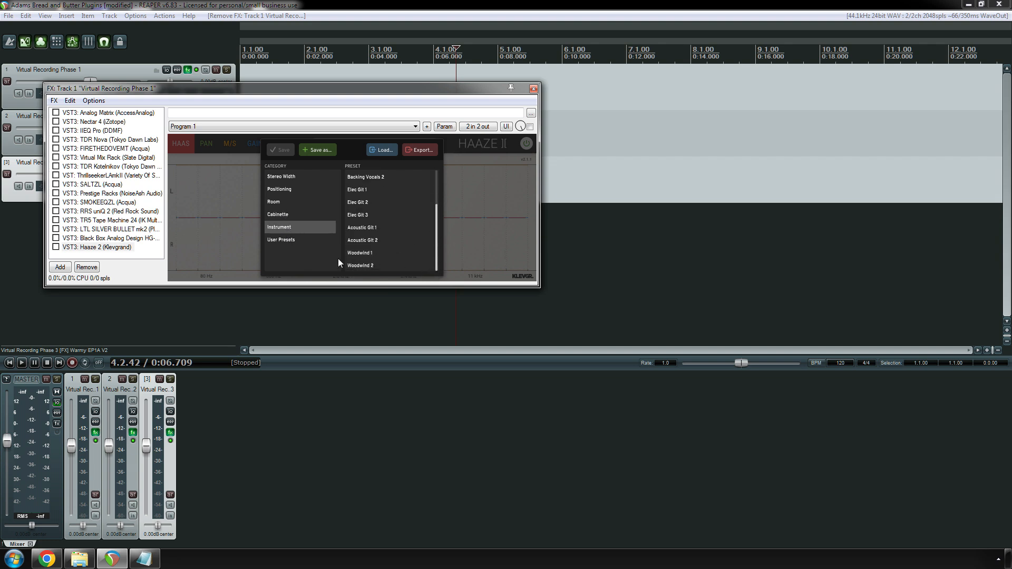
left_click(290, 241)
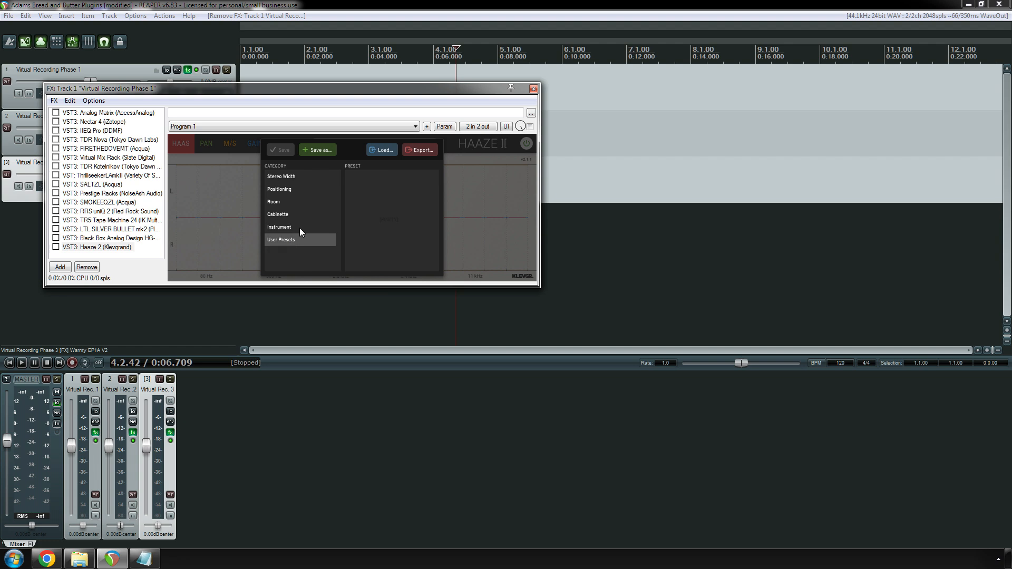
left_click(293, 176)
left_click(476, 188)
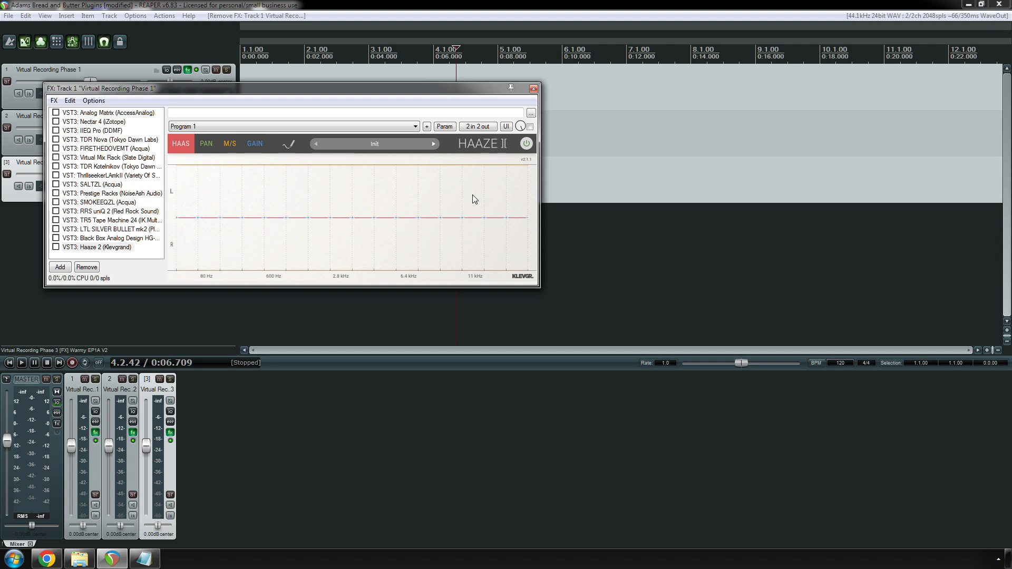
- Add RX 6 Spectral De-noise directly below Analog Matrix, and review the last and first plug-ins of the chain
left_click(95, 113)
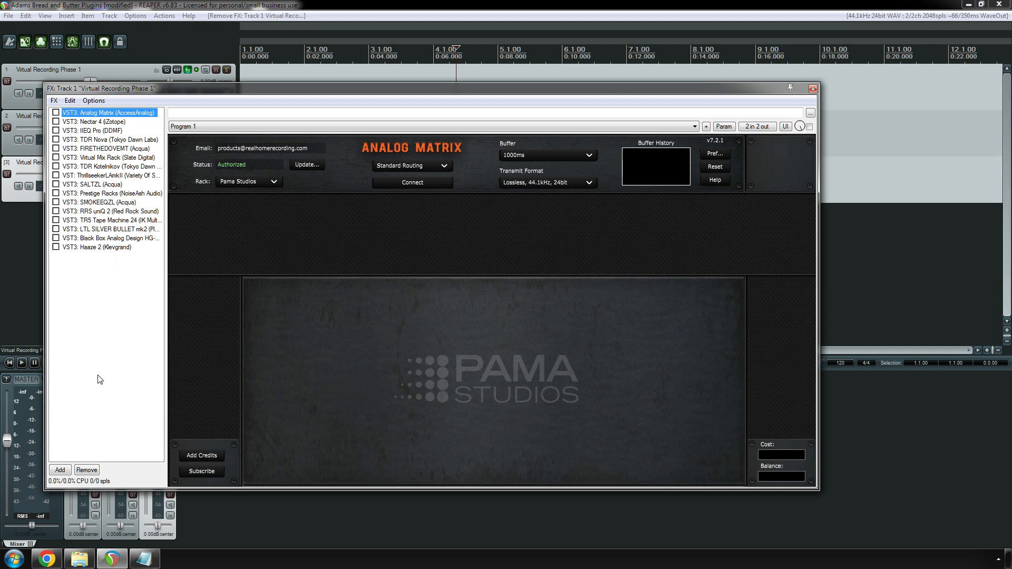
left_click(59, 471)
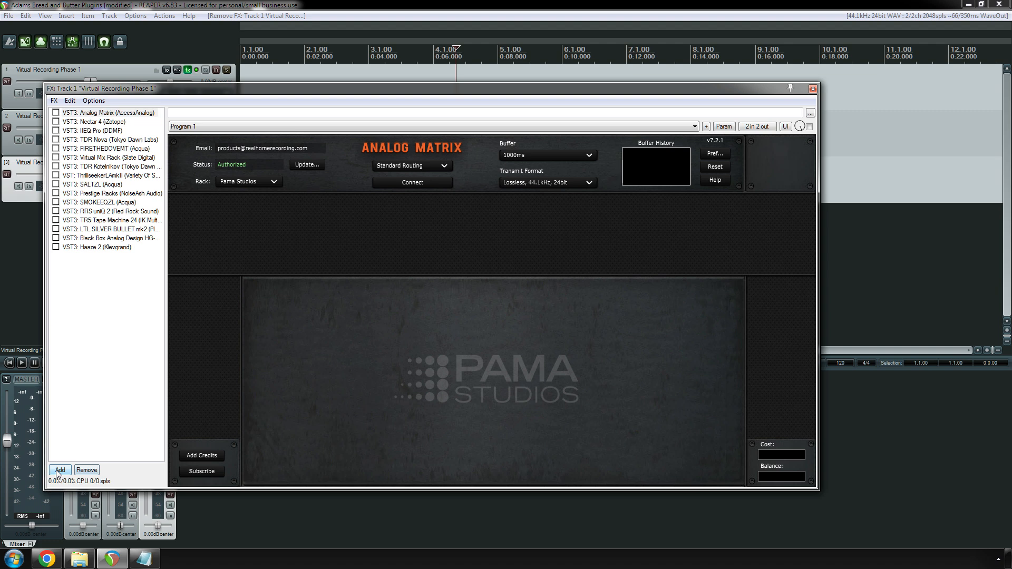
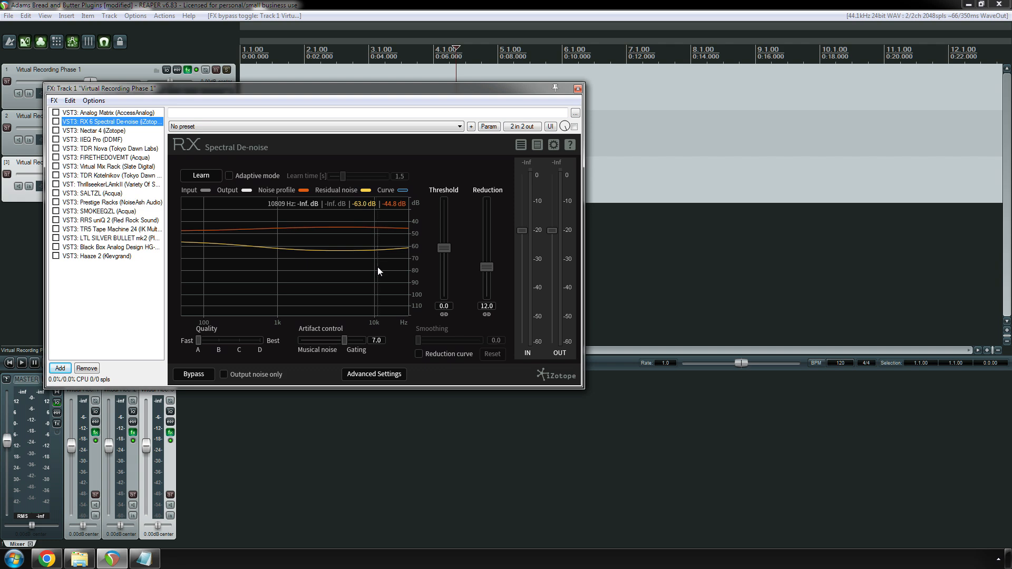
left_click(94, 257)
left_click(99, 247)
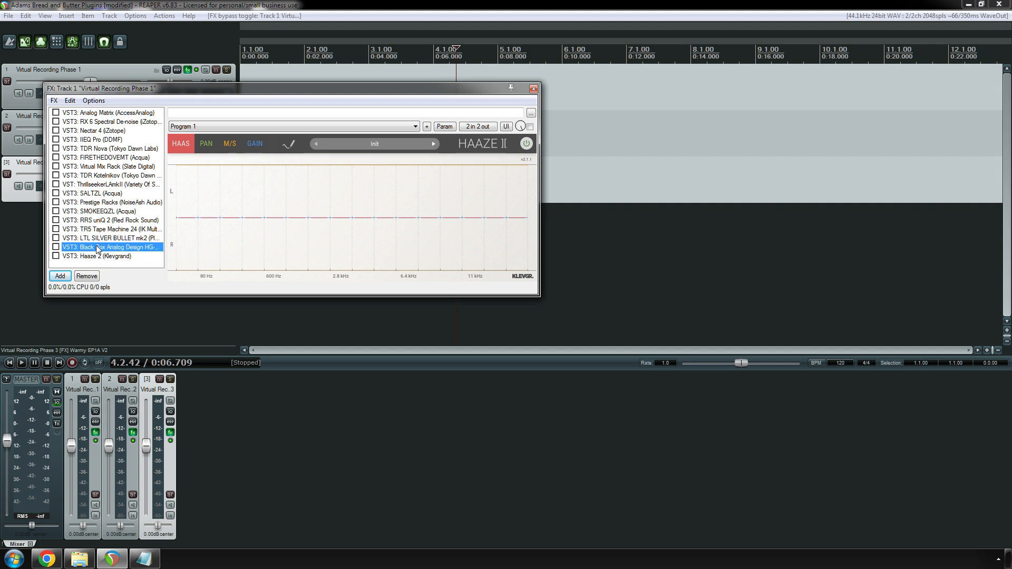
left_click(100, 113)
left_click(100, 122)
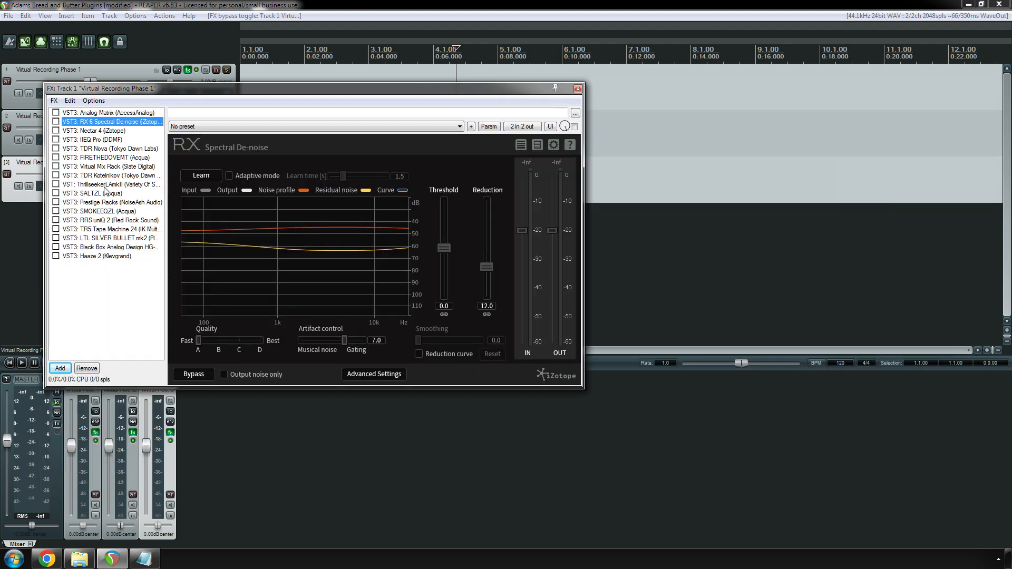
- View the key choices in Nectar 4 without changing them, and remove Nectar 4 from the chain
key("Down")
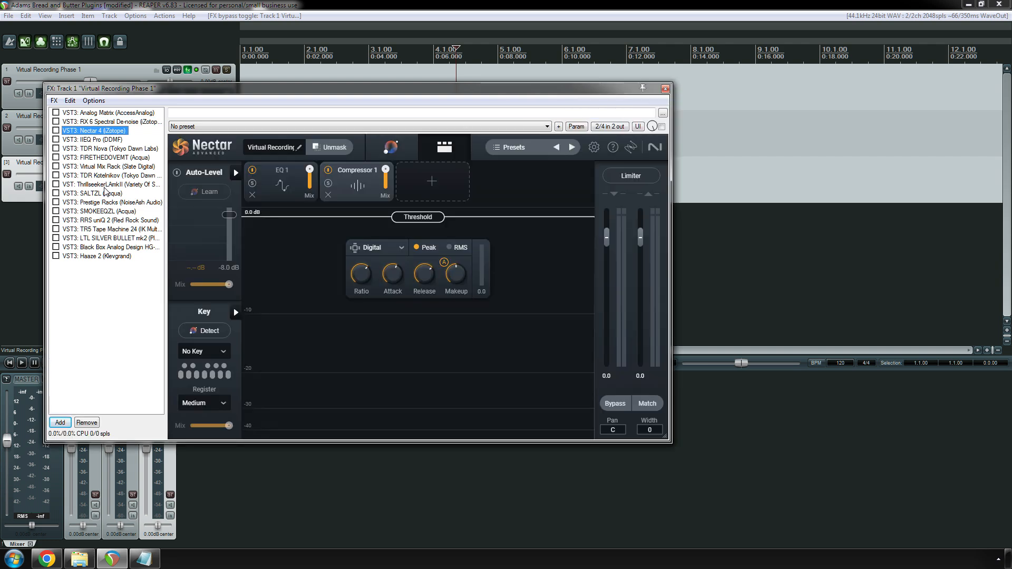
left_click(222, 356)
mouse_move(226, 370)
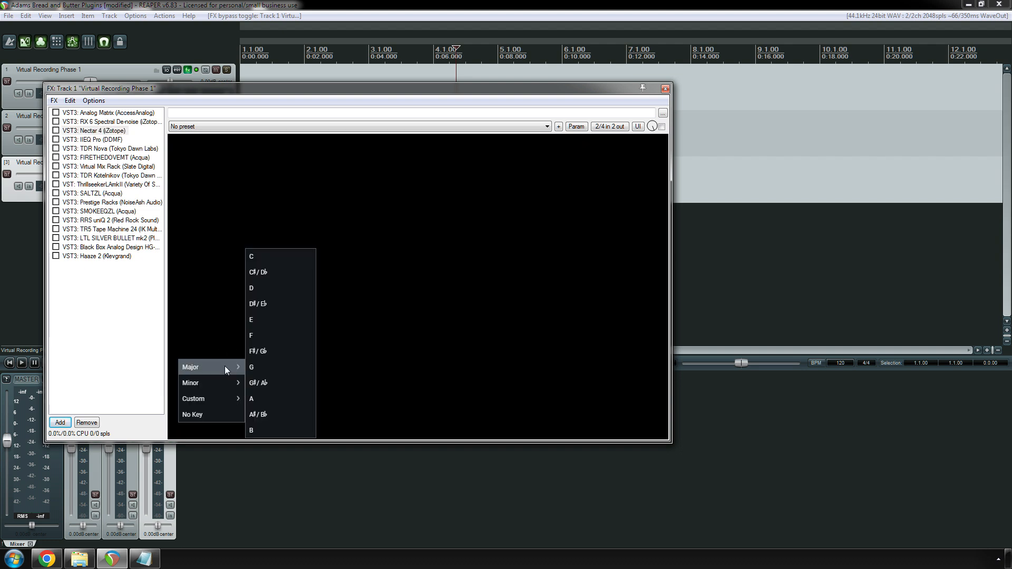
left_click(204, 311)
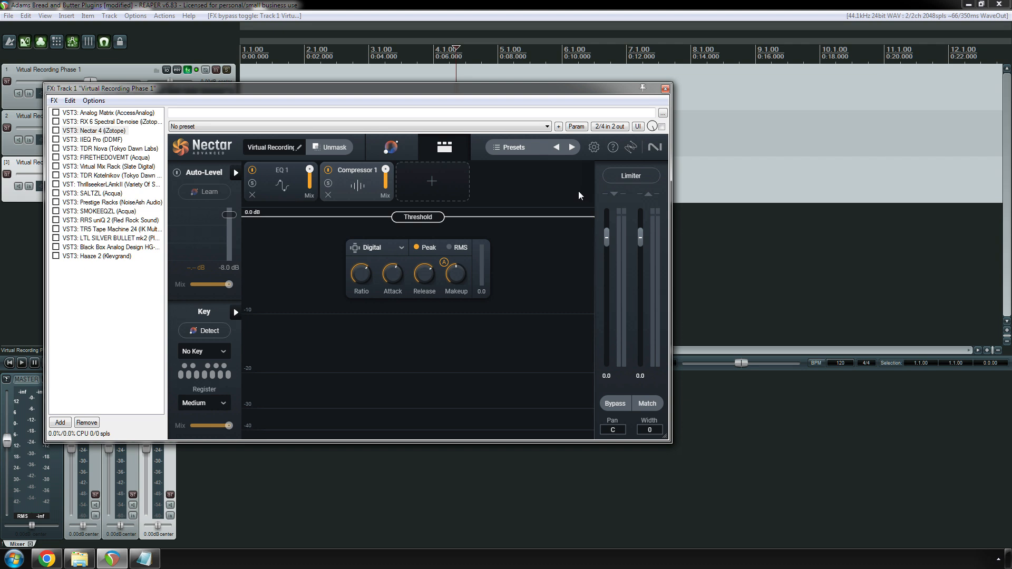
left_click(317, 151)
left_click(315, 152)
left_click(102, 132)
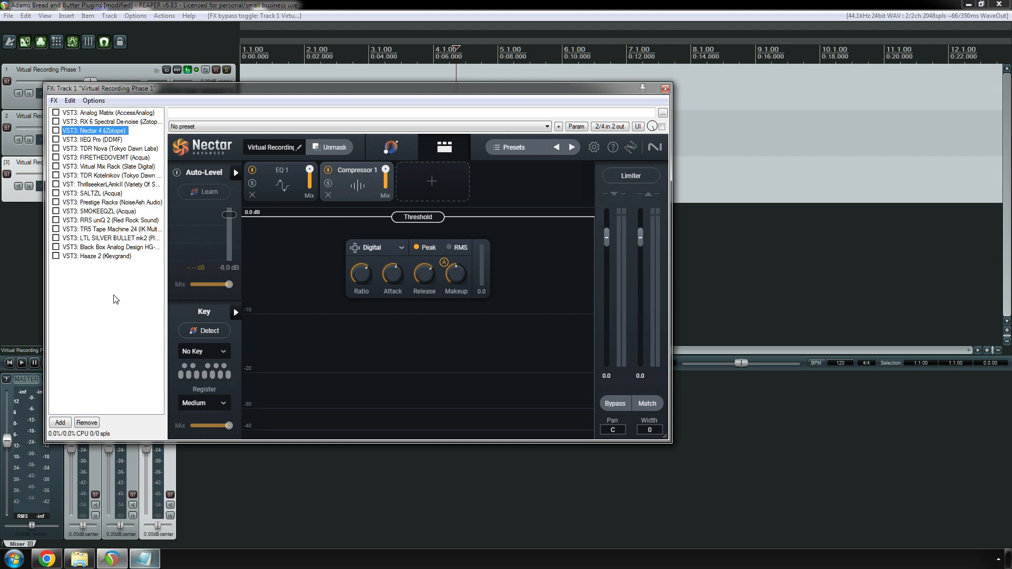
key("Delete")
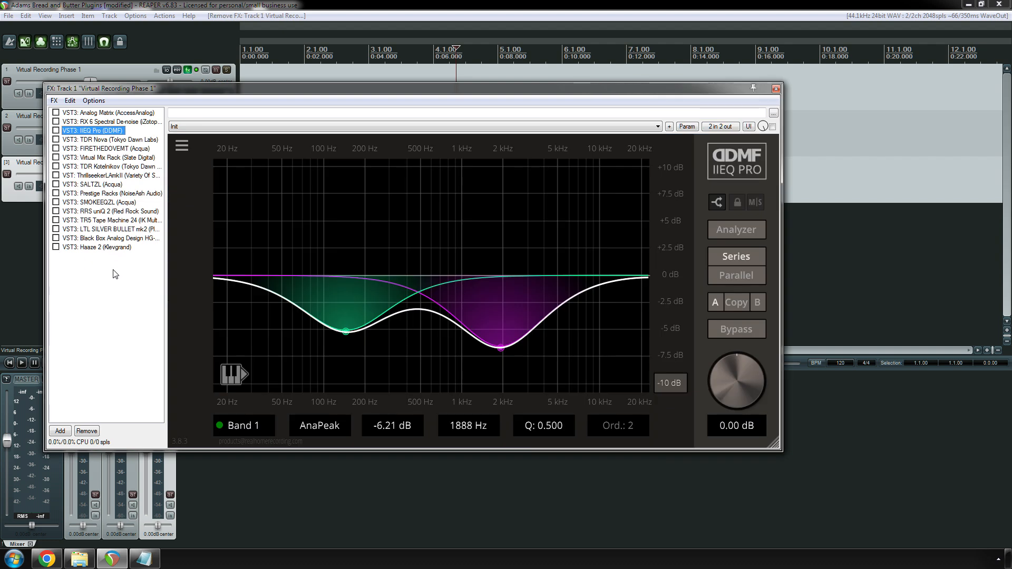
- Review the chain's plug-ins one by one from RX 6 Spectral De-noise down to SMOKEEQZL
key("Up")
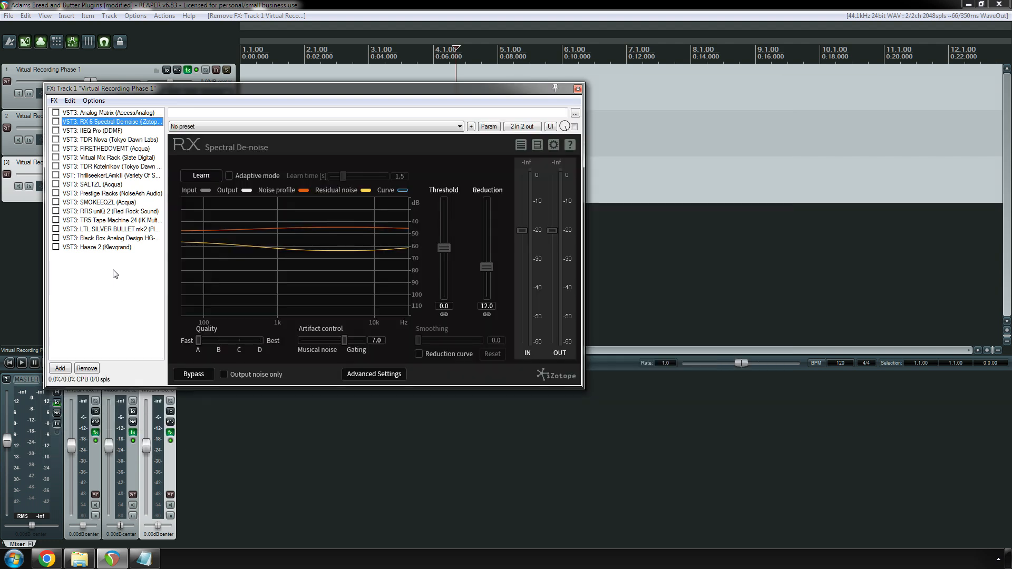
key("Down")
key("Up")
left_click(101, 132)
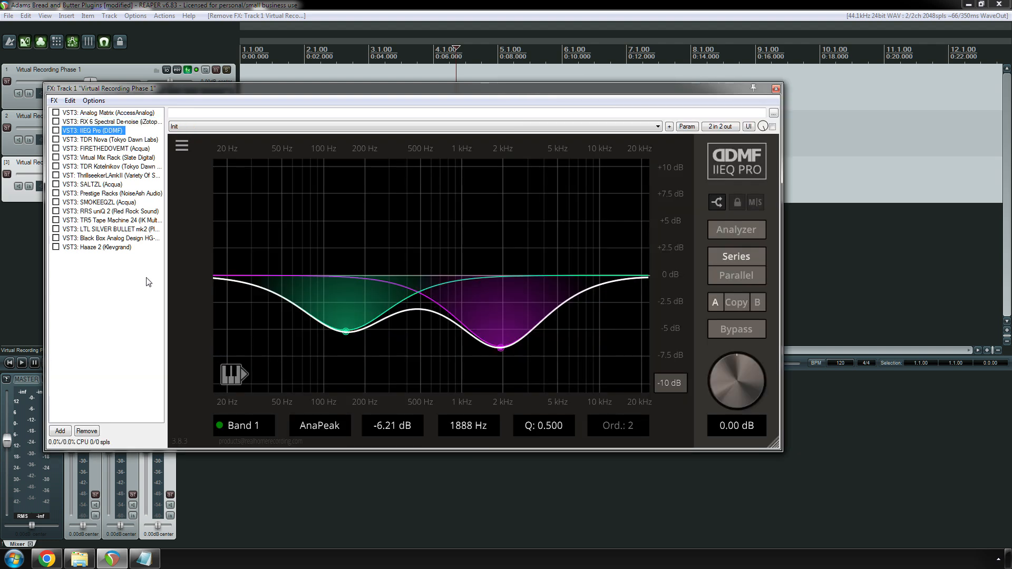
key("Down")
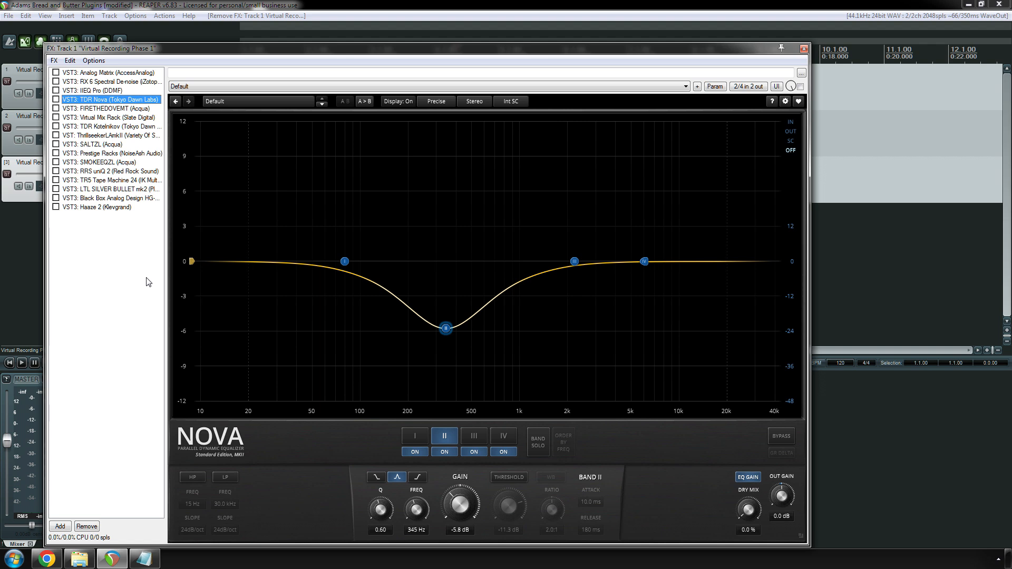
key("Down")
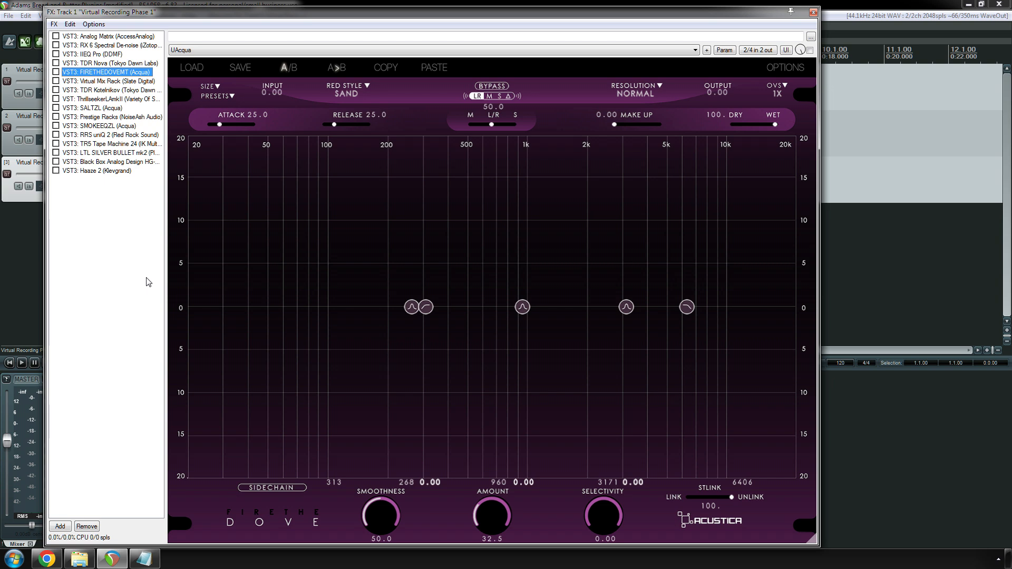
key("Down")
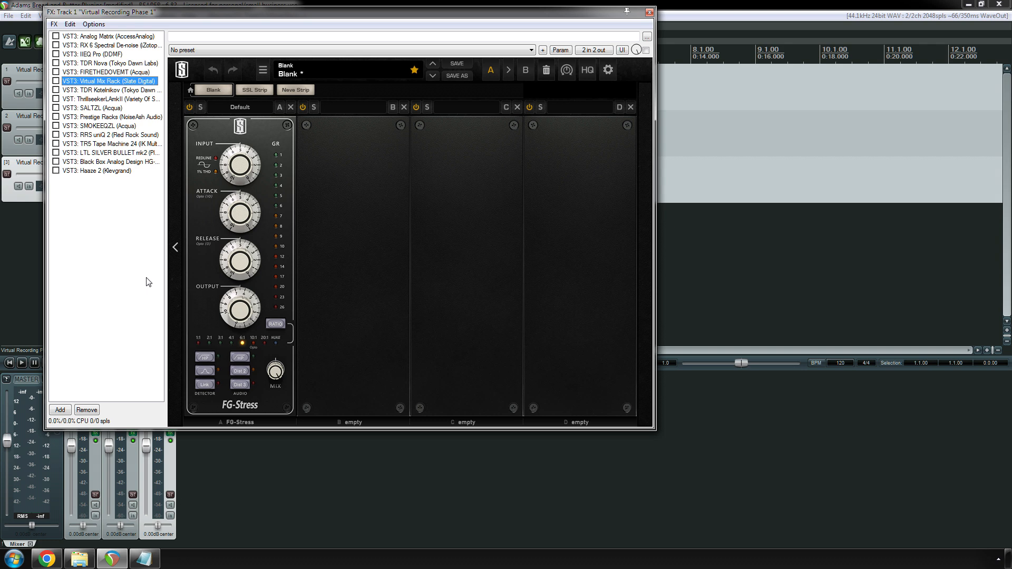
key("Down")
key("Down")
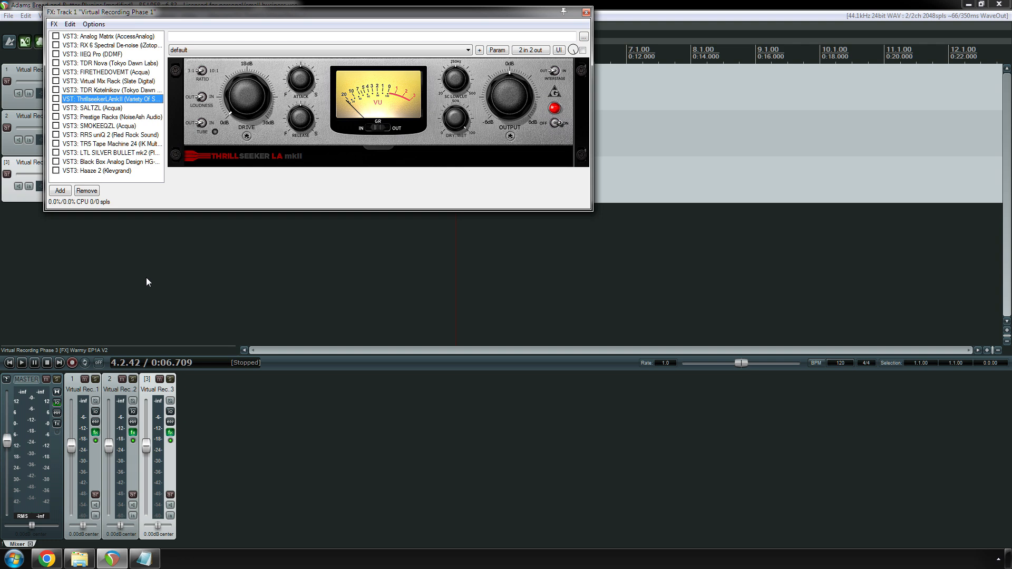
key("Down")
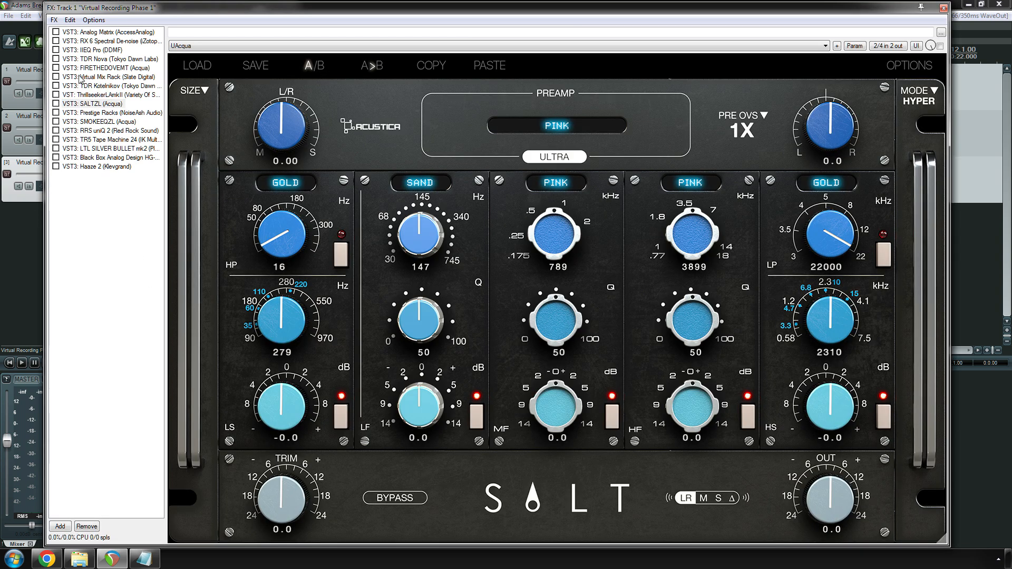
left_click(95, 114)
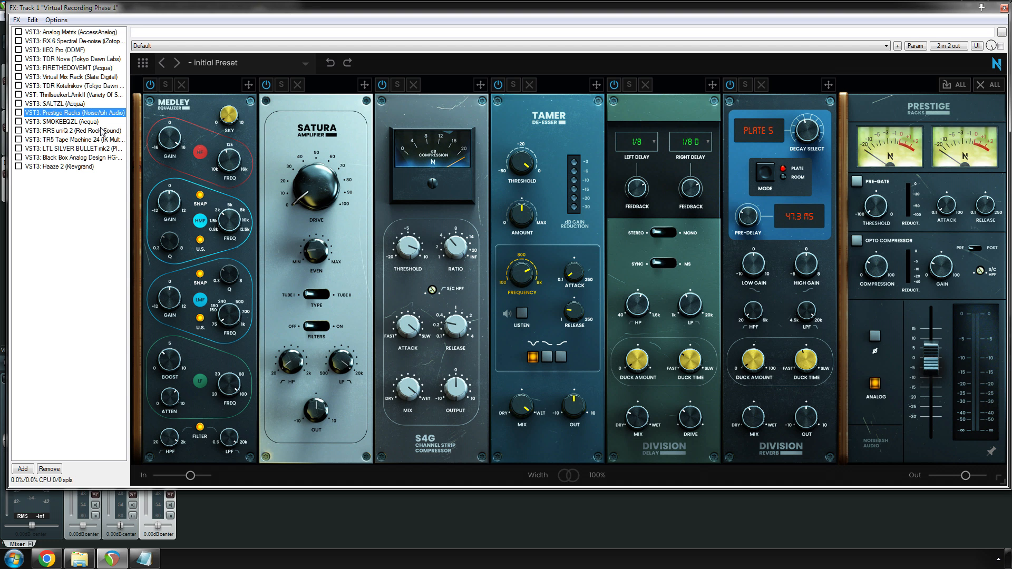
key("Down")
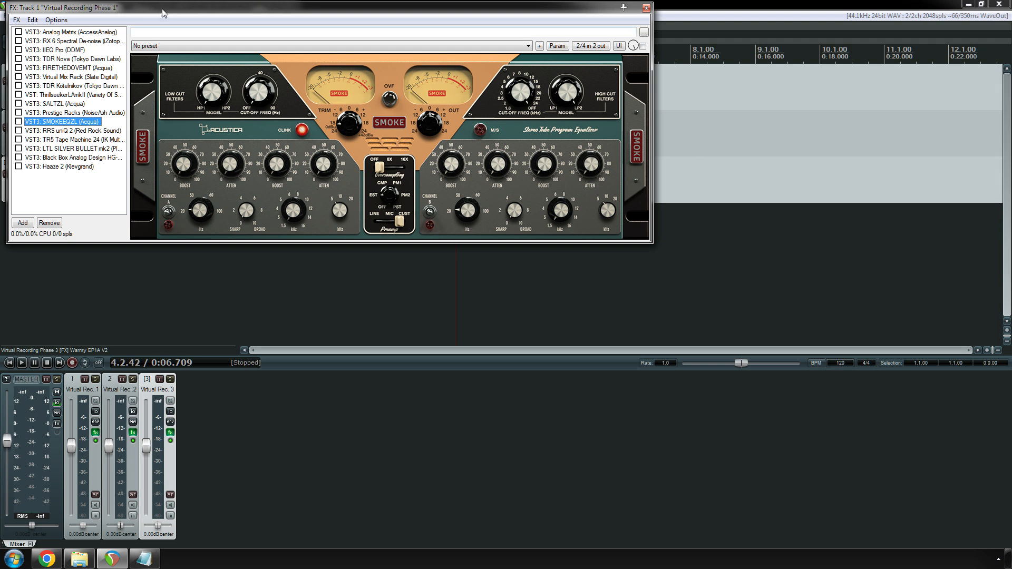
- Compare SMOKEEQZL with RRS uniQ 2, and remove SMOKEEQZL from the chain
left_click_drag(165, 9, 240, 175)
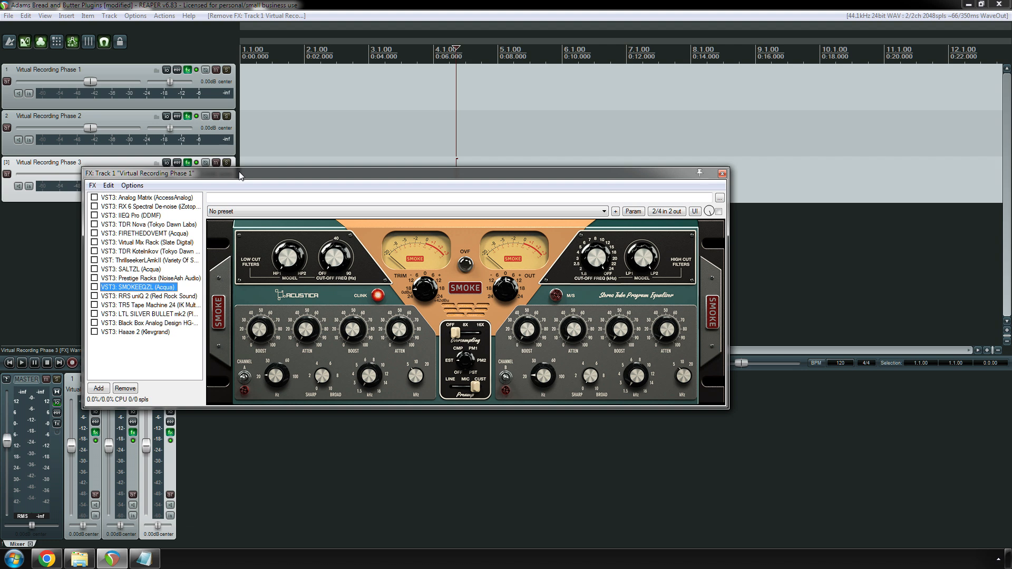
left_click(156, 296)
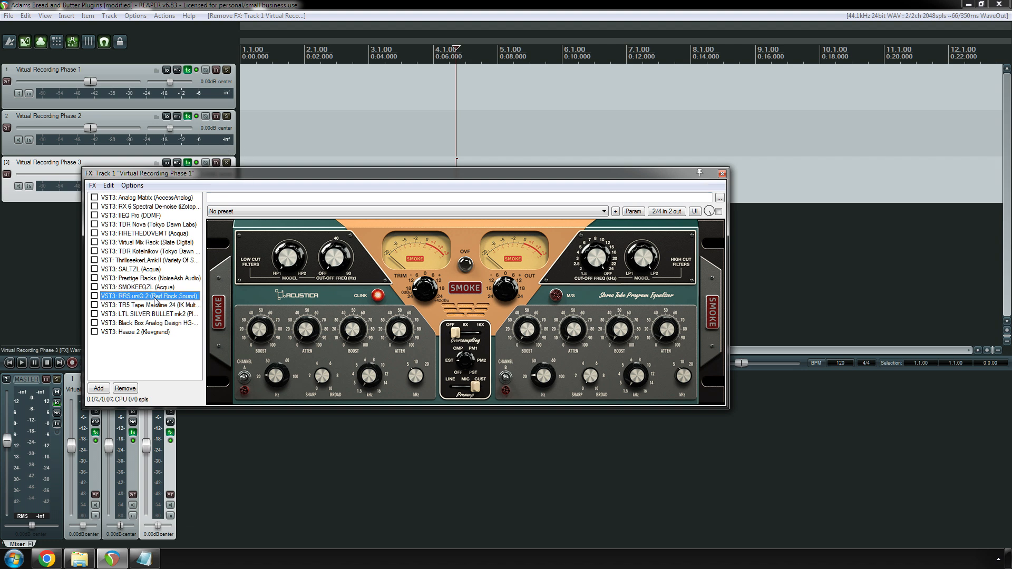
left_click(143, 211)
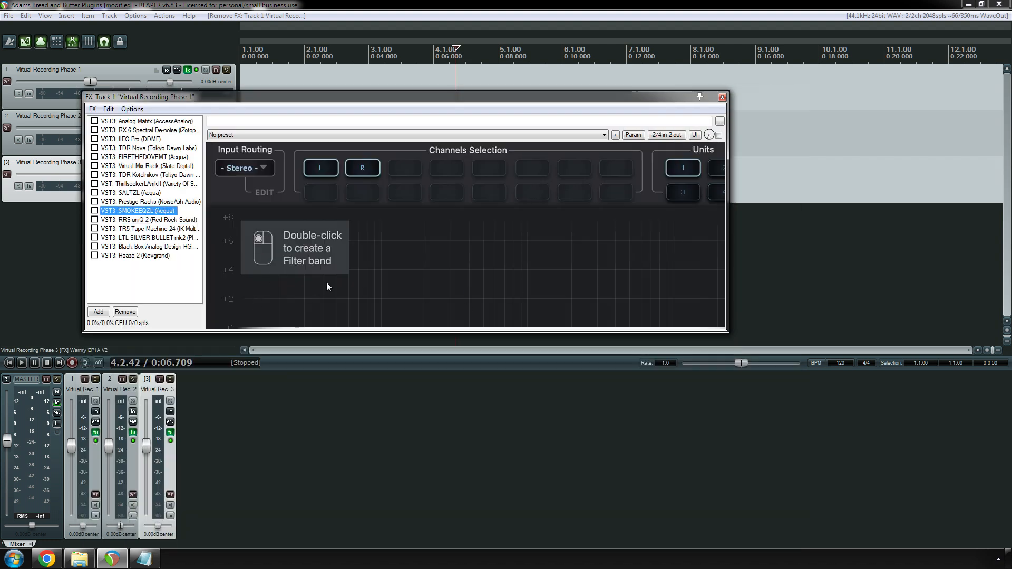
left_click(148, 220)
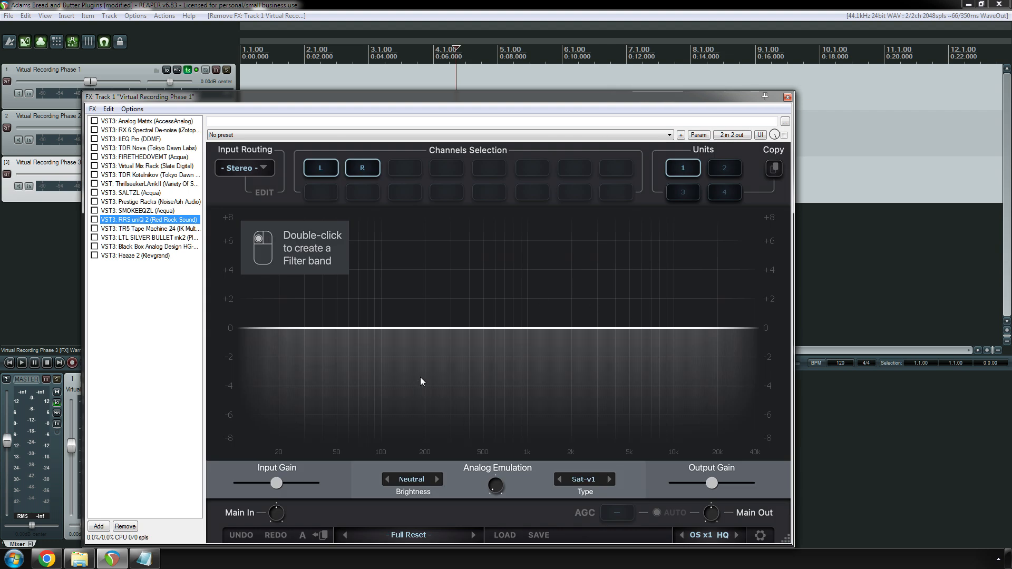
left_click(146, 211)
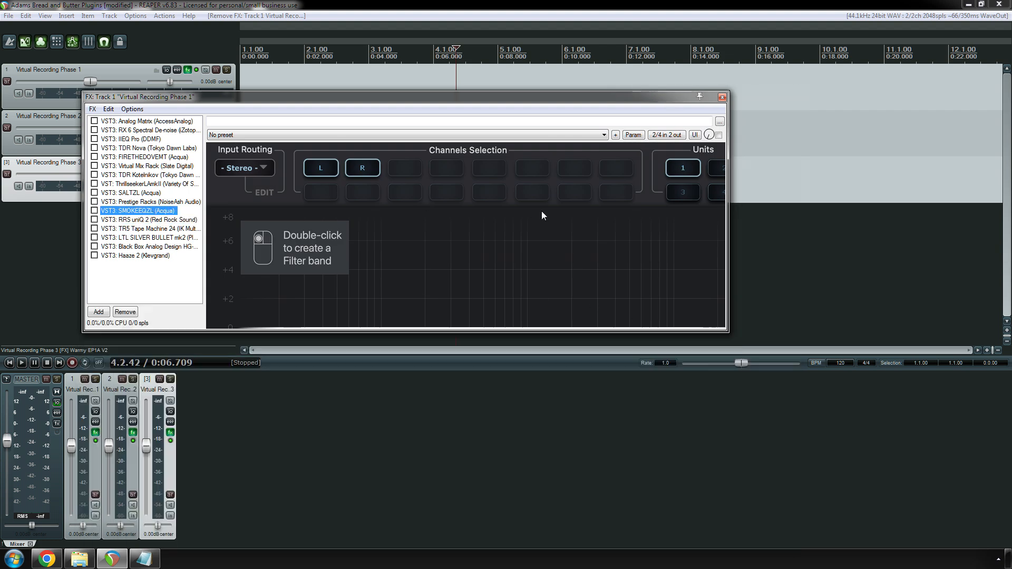
key("Delete")
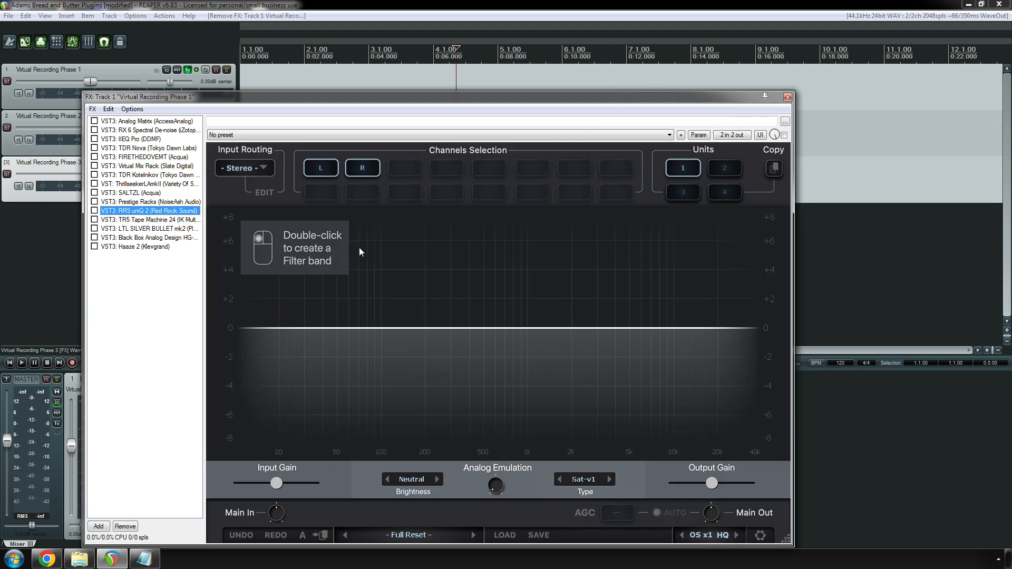
- Try TR5 Tape Machine 24 directly below Black Box Analog Design HG-2, and return it to directly below RRS uniQ 2
key("Down")
left_click(117, 254)
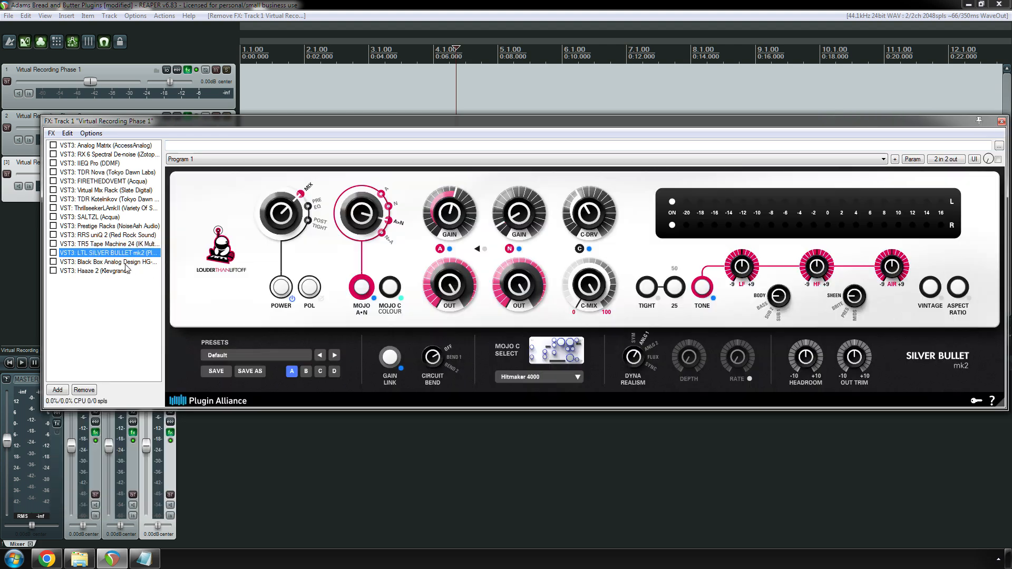
left_click(120, 245)
left_click_drag(120, 247, 124, 272)
left_click(122, 244)
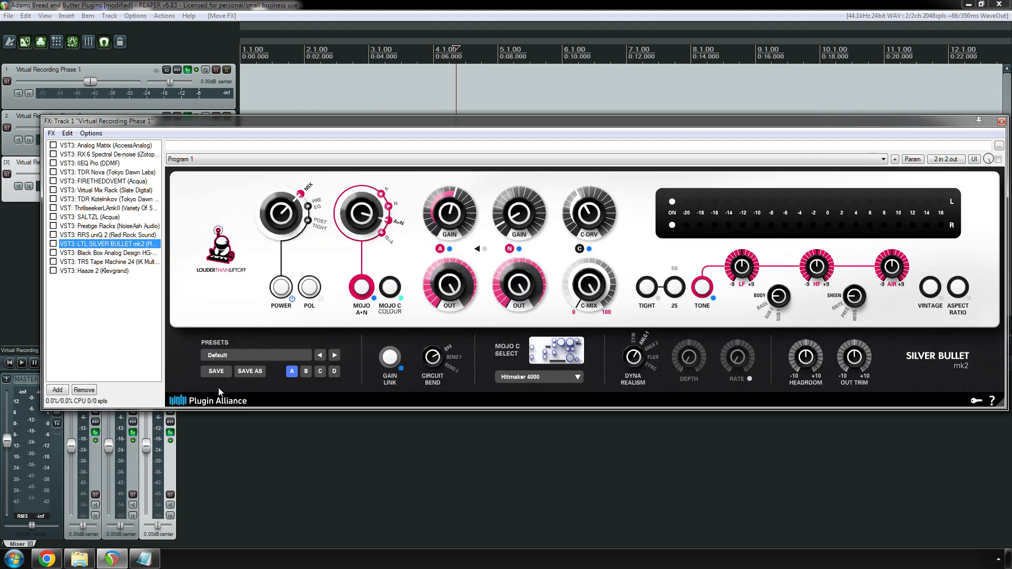
left_click(120, 262)
left_click_drag(120, 262, 120, 244)
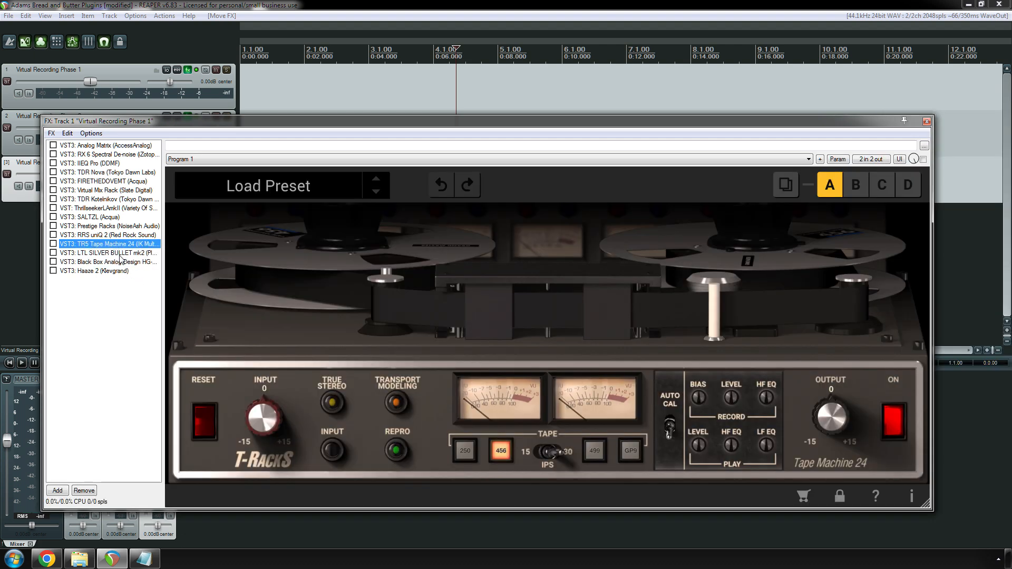
- View LTL SILVER BULLET mk2, and move Black Box Analog Design HG-2 up the chain to directly below FIRETHEDOVEMT
left_click(127, 254)
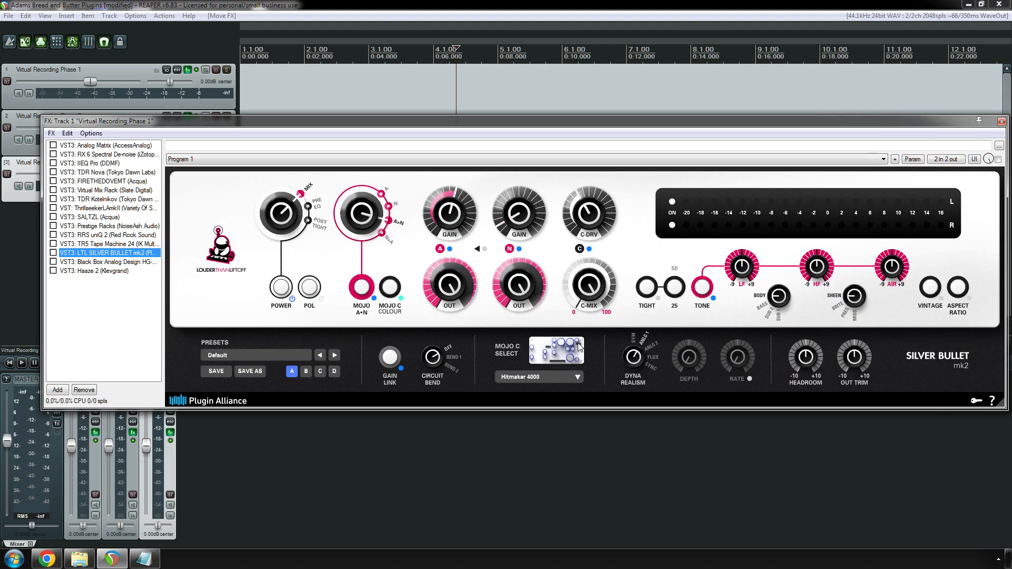
key("Down")
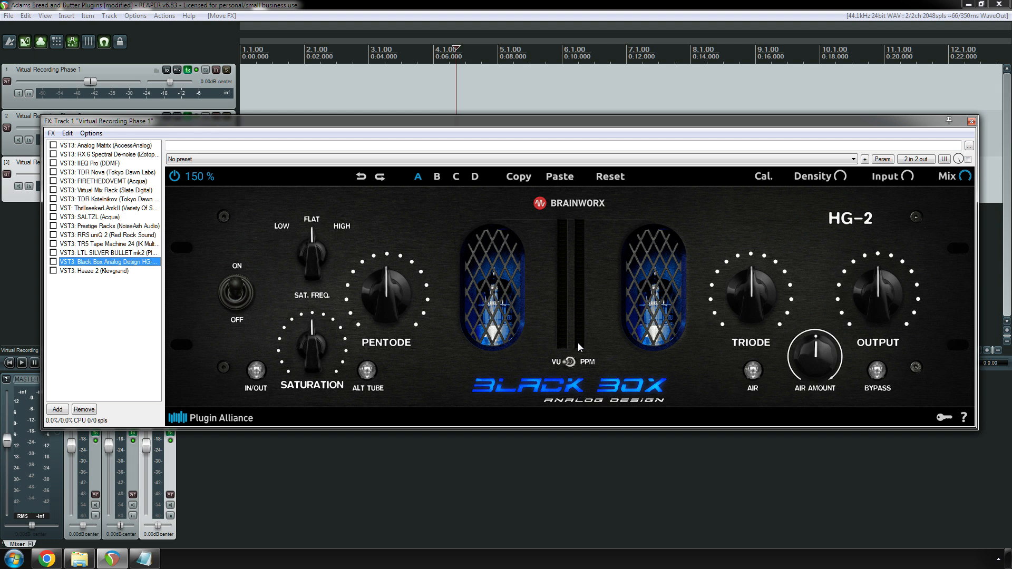
left_click_drag(112, 263, 110, 192)
- Review Haaze 2, RX 6 Spectral De-noise and Analog Matrix, and close the track's FX chain
left_click(140, 267)
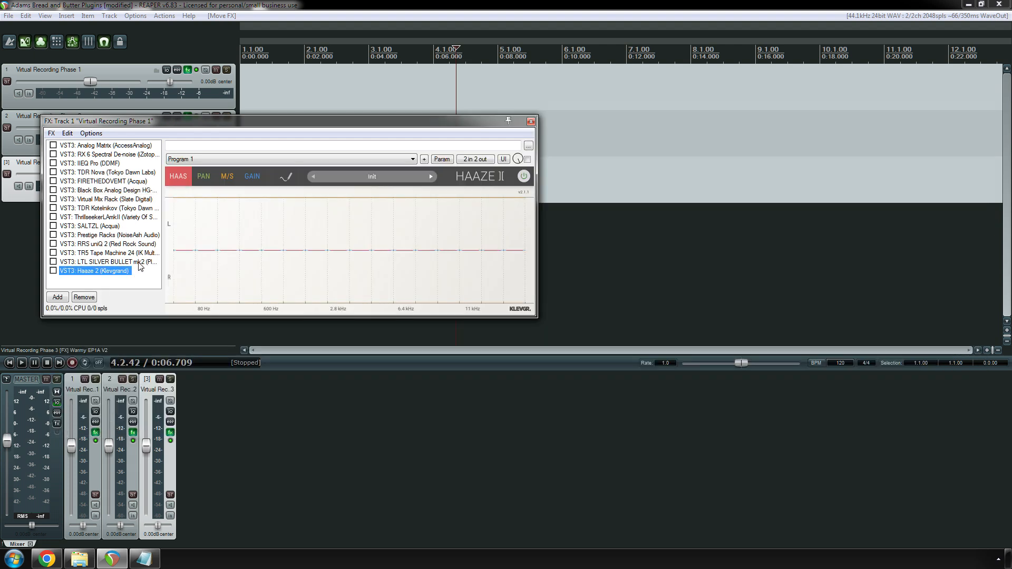
left_click(89, 155)
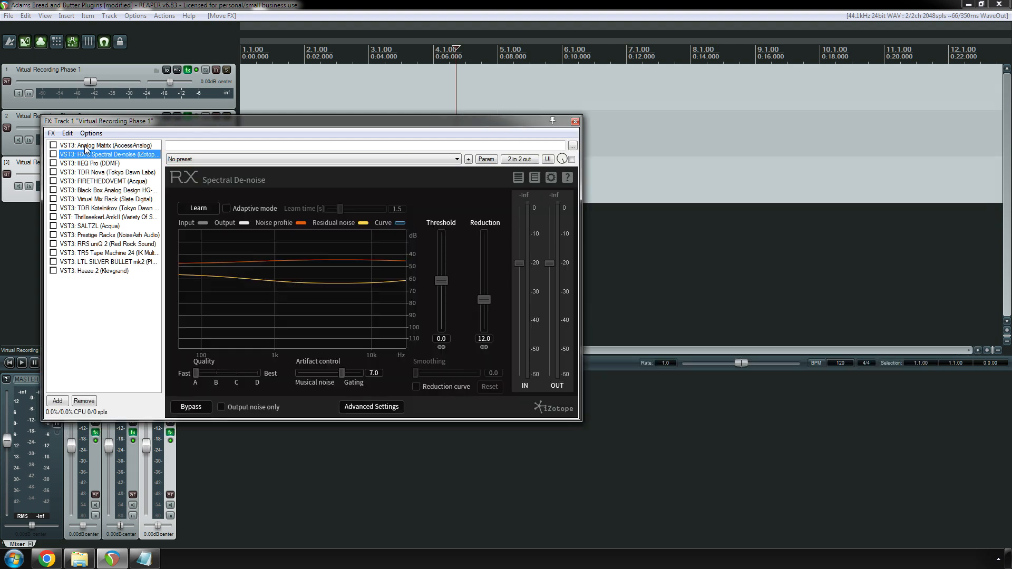
left_click(88, 146)
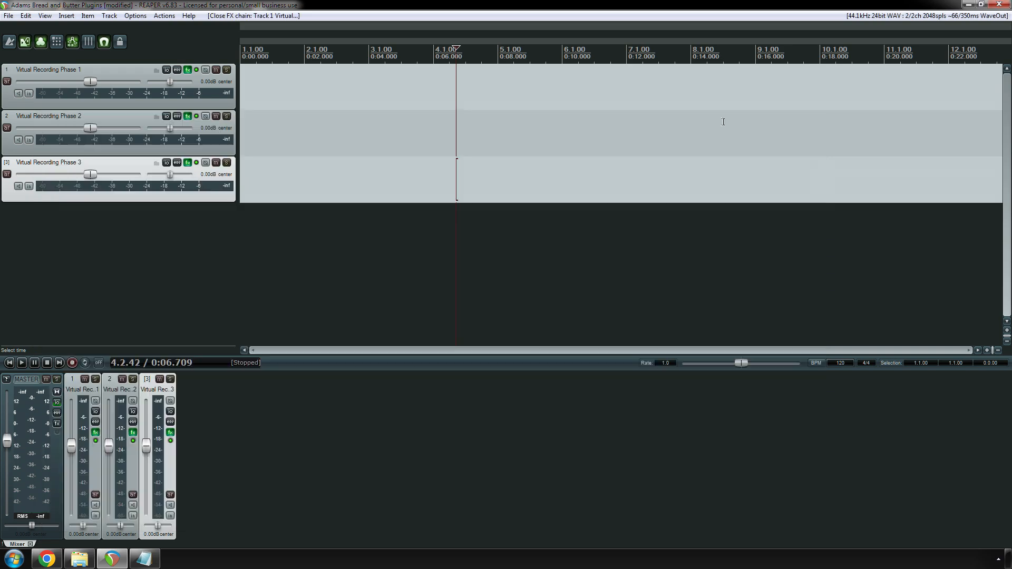
left_click(810, 121)
left_click(295, 132)
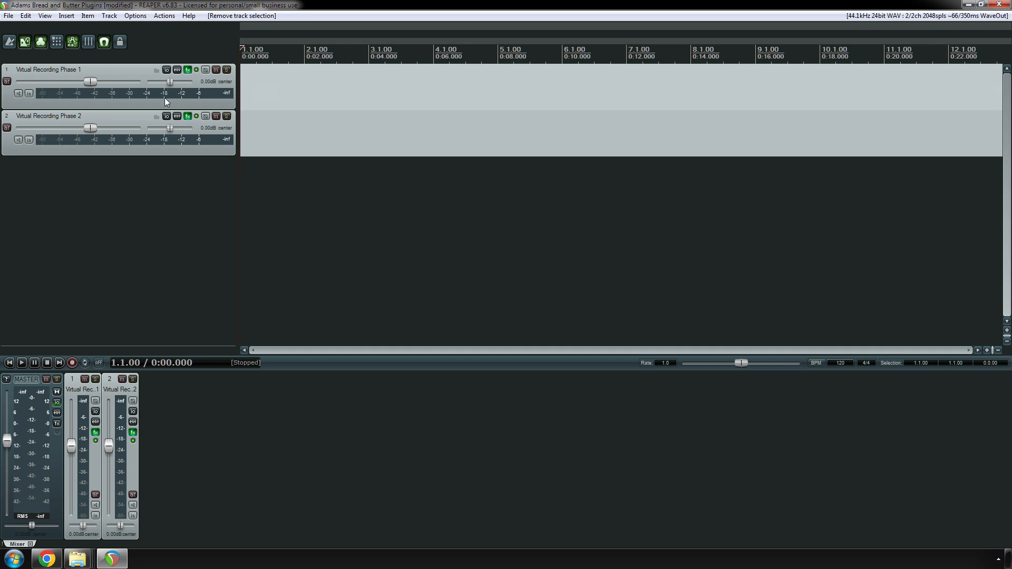
- Open the FX chain of the Virtual Recording Phase 1 track, and remove TR5 Mic Room from it
left_click(188, 70)
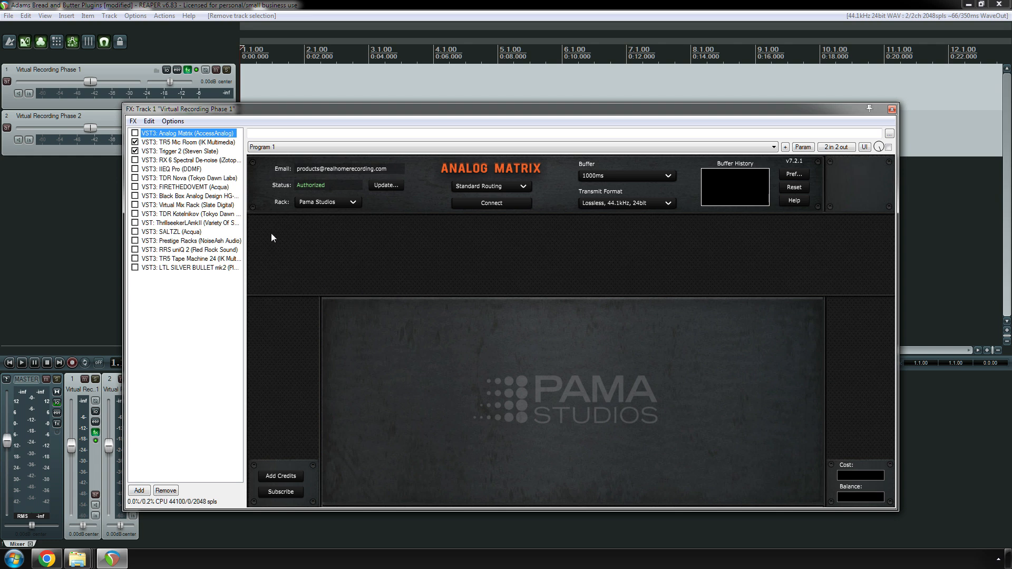
left_click(208, 143)
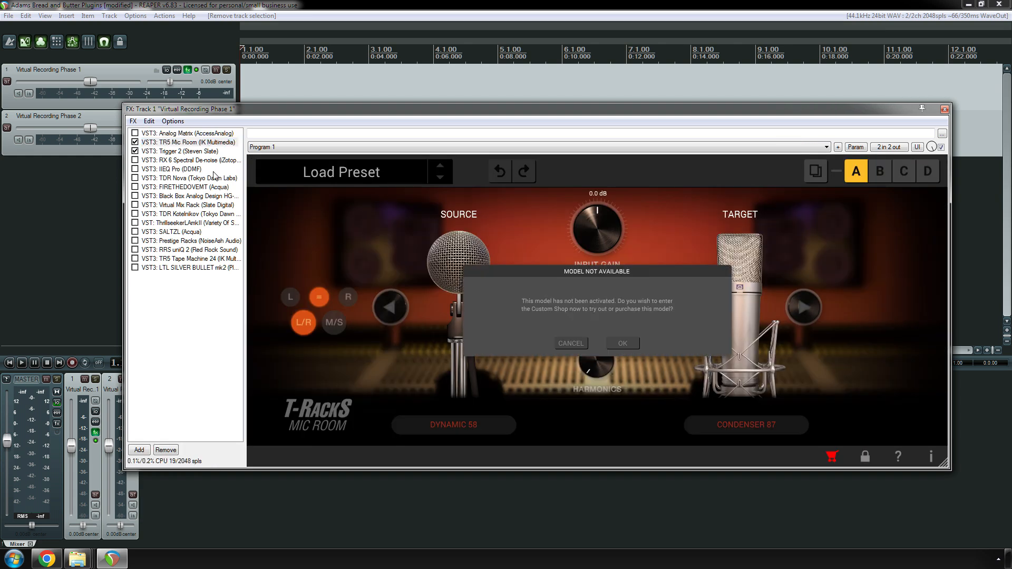
left_click(207, 144)
key("Delete")
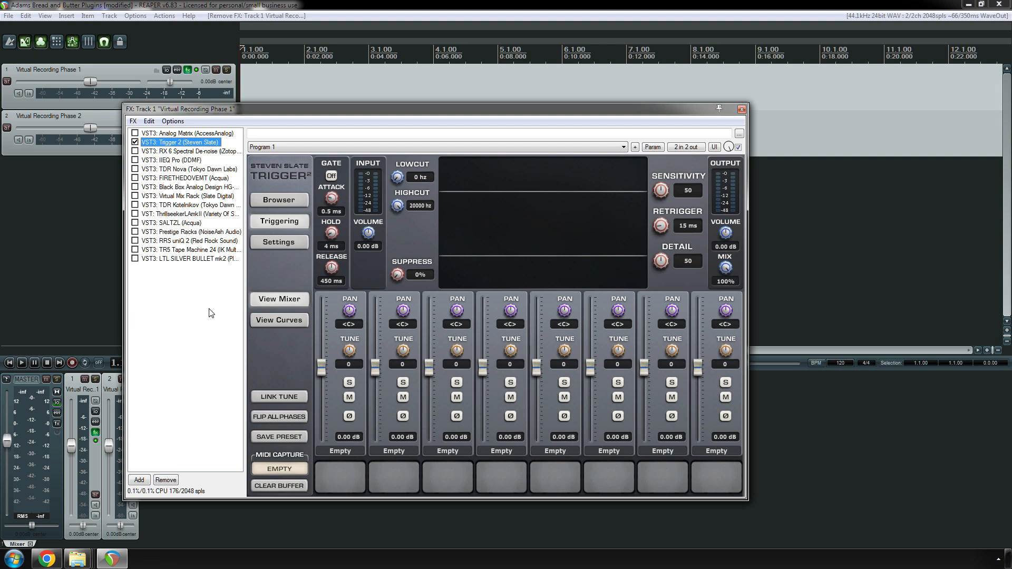
- Remove the TDR Kotelnikov and ThrillseekerLAmkII compressors from the chain
left_click(191, 196)
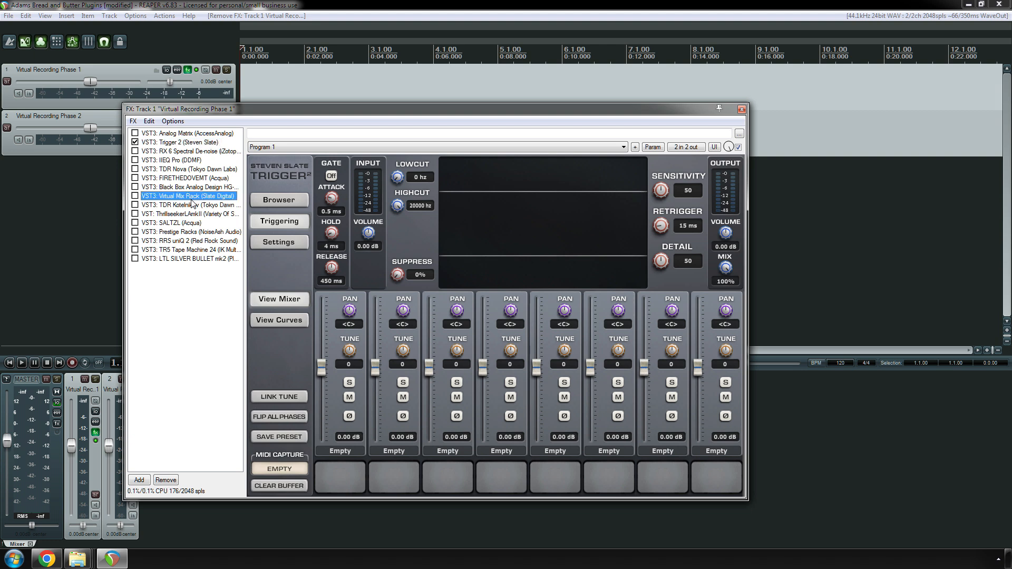
key("Down")
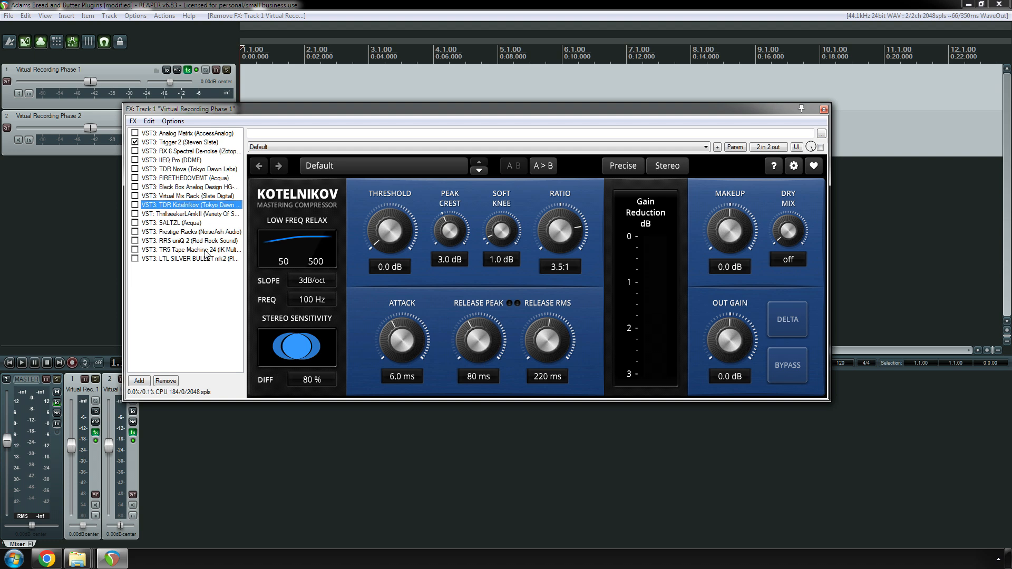
key("Delete")
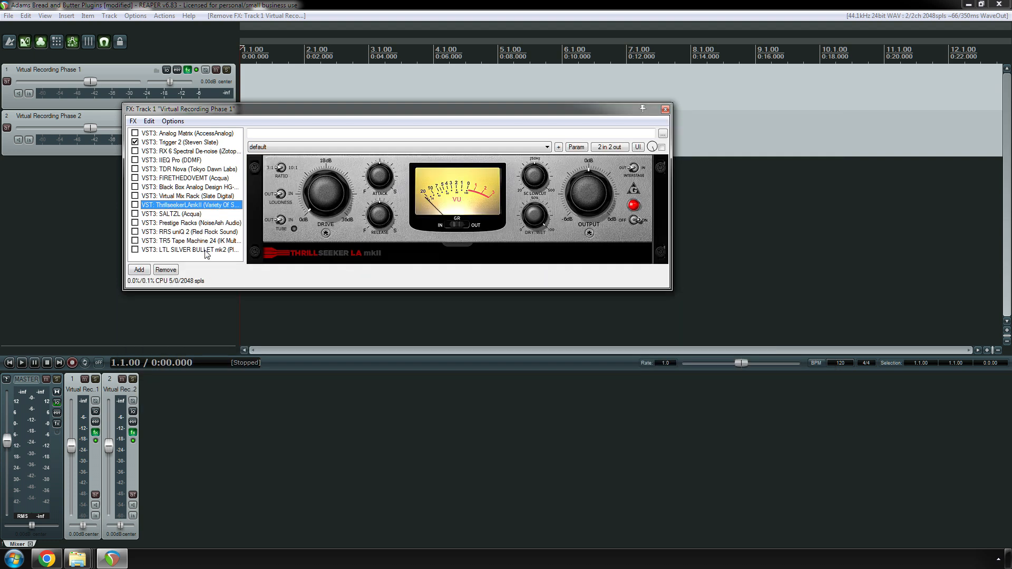
key("Delete")
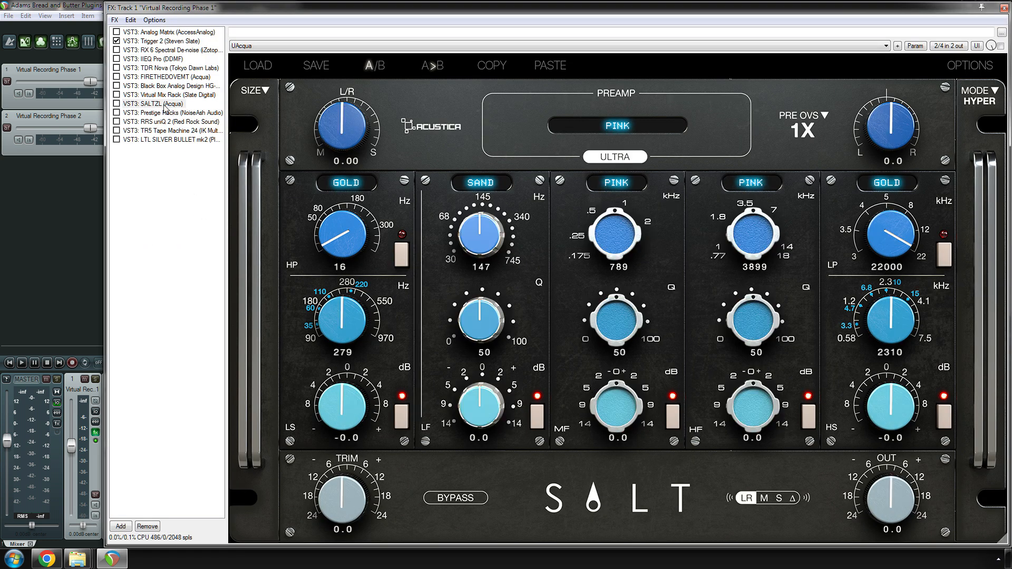
- Review the SALTZL, Prestige Racks, RRS uniQ 2, TR5 Tape Machine 24, LTL SILVER BULLET mk2 and Analog Matrix plug-ins in the chain
left_click(164, 105)
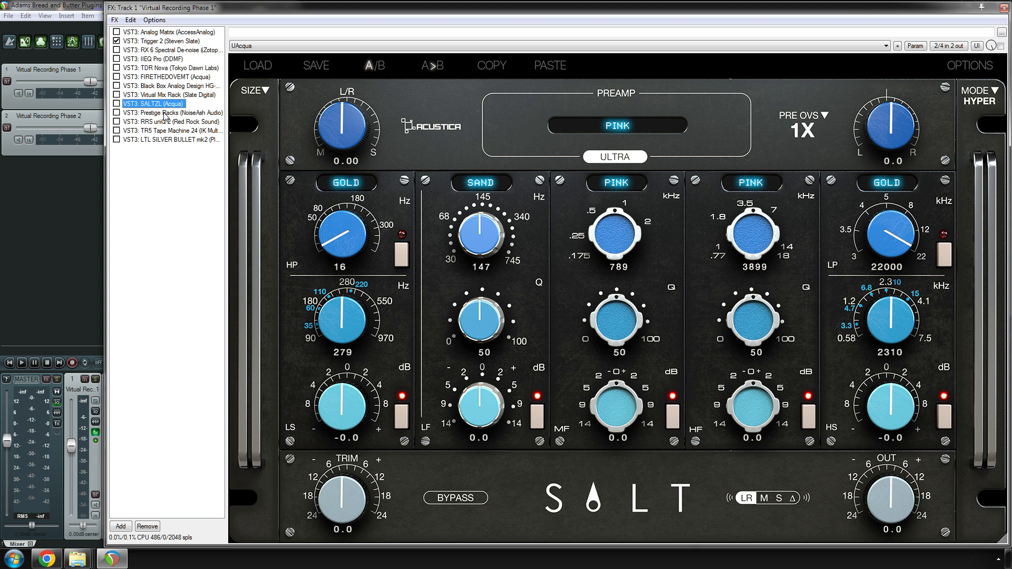
key("Down")
key("Down")
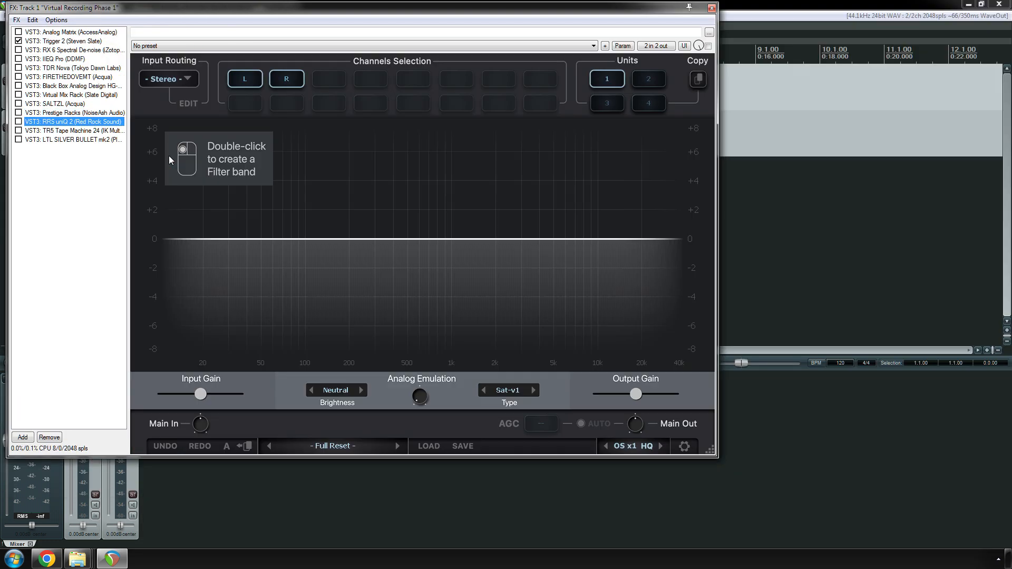
key("Down")
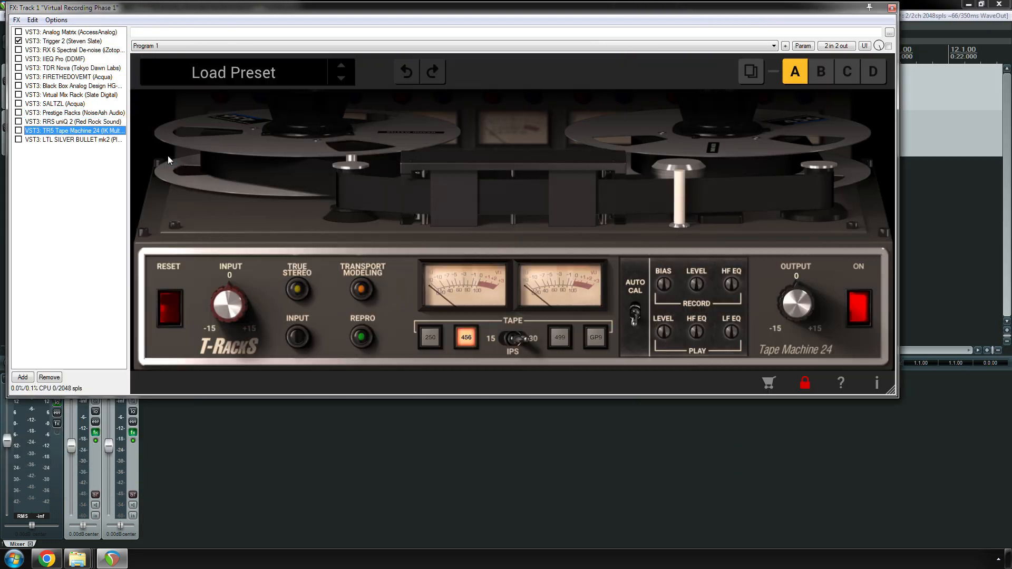
left_click(63, 122)
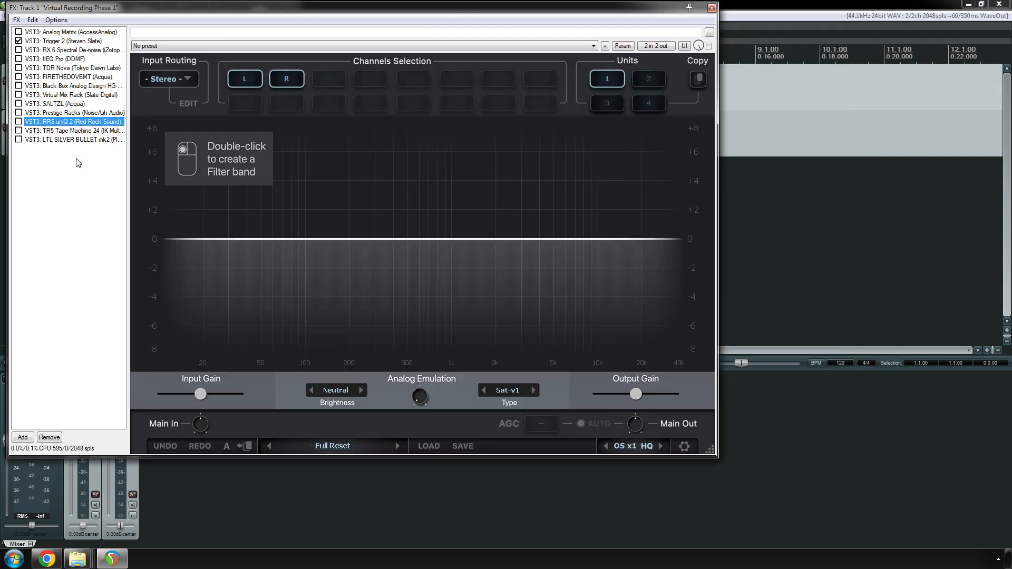
left_click(66, 139)
left_click(66, 32)
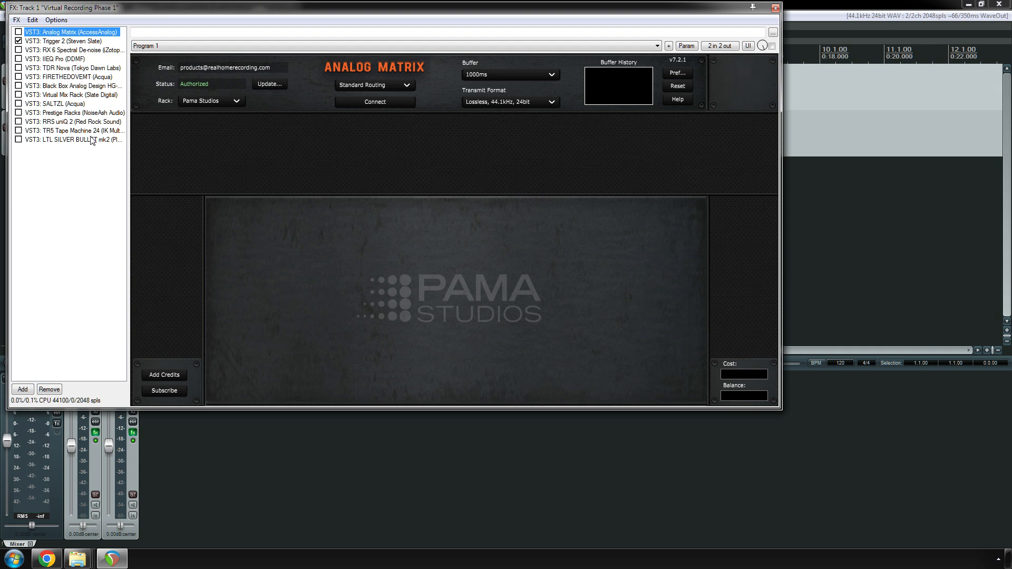
- Open the FX chain of the Virtual Recording Phase 2 track and save the project
left_click_drag(158, 7, 457, 88)
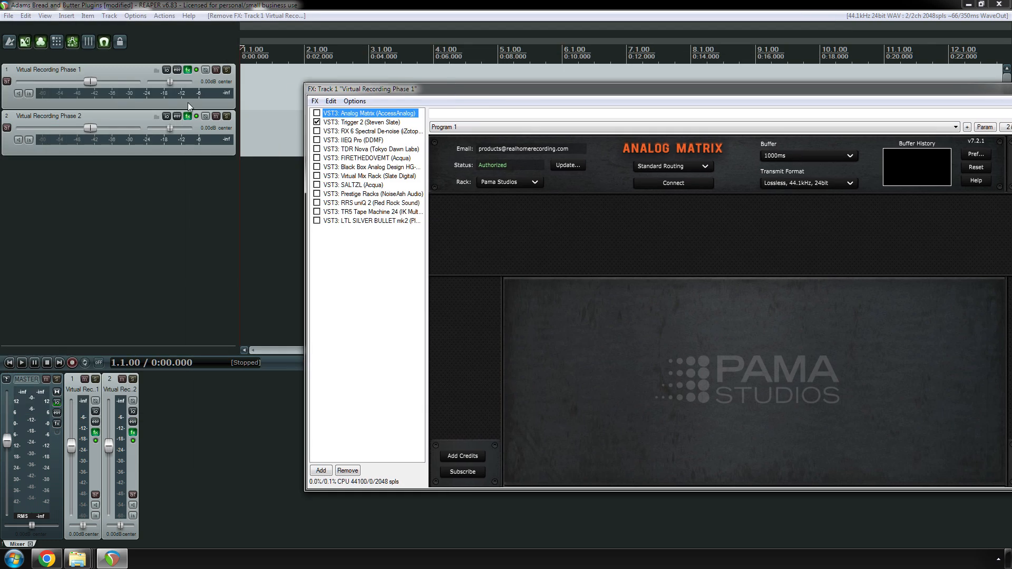
left_click(188, 116)
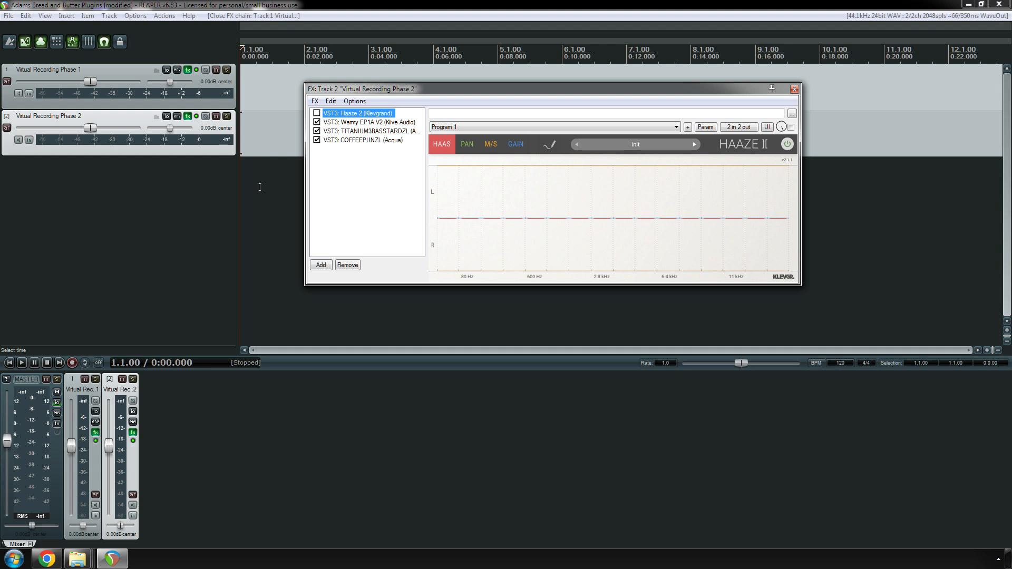
left_click(364, 170)
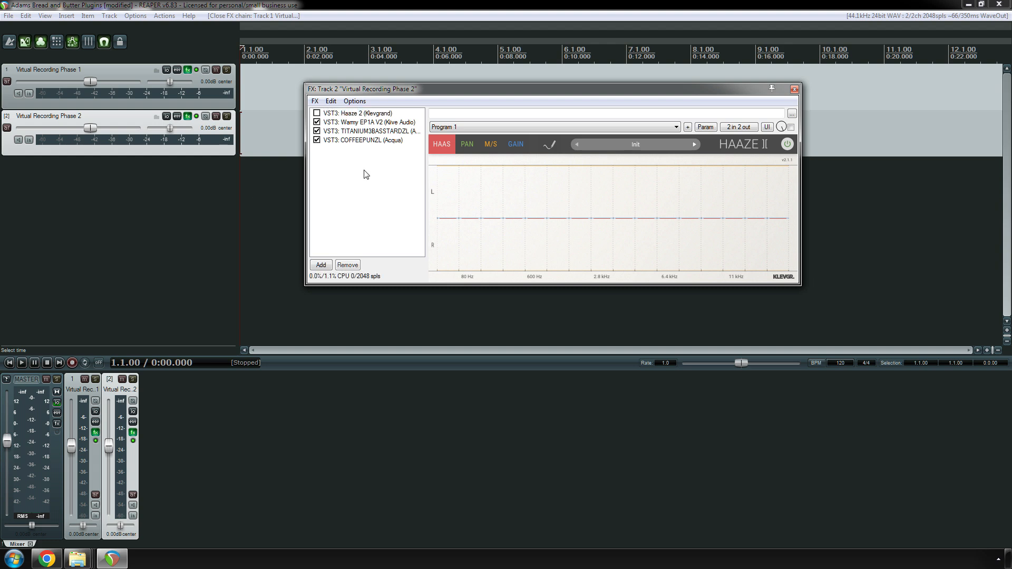
key("ctrl+a")
left_click(312, 3)
key("ctrl+s")
- Copy all four plug-ins from the Virtual Recording Phase 2 chain onto the Virtual Recording Phase 1 track
left_click(357, 201)
key("ctrl+a")
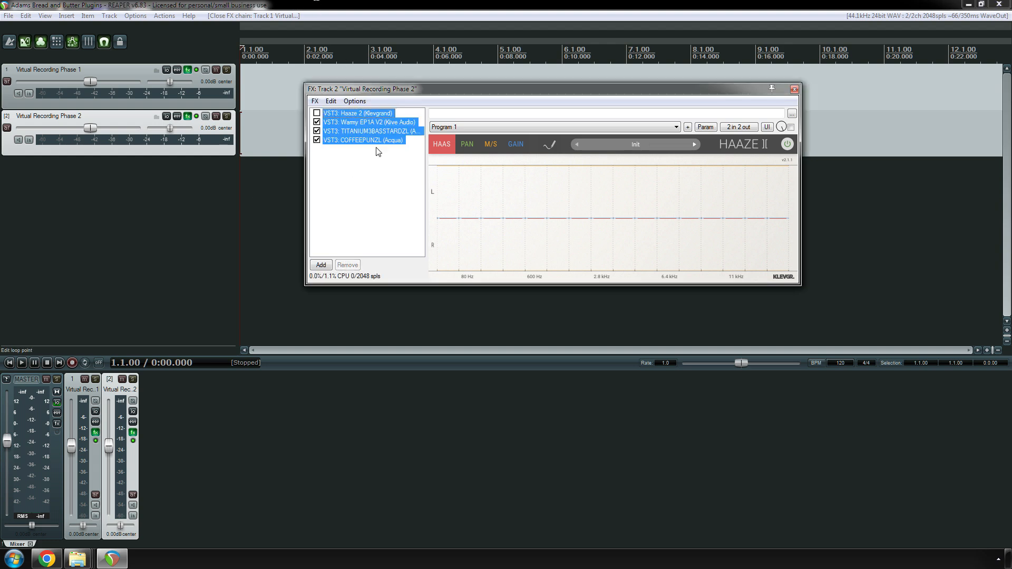
left_click_drag(369, 115, 136, 75)
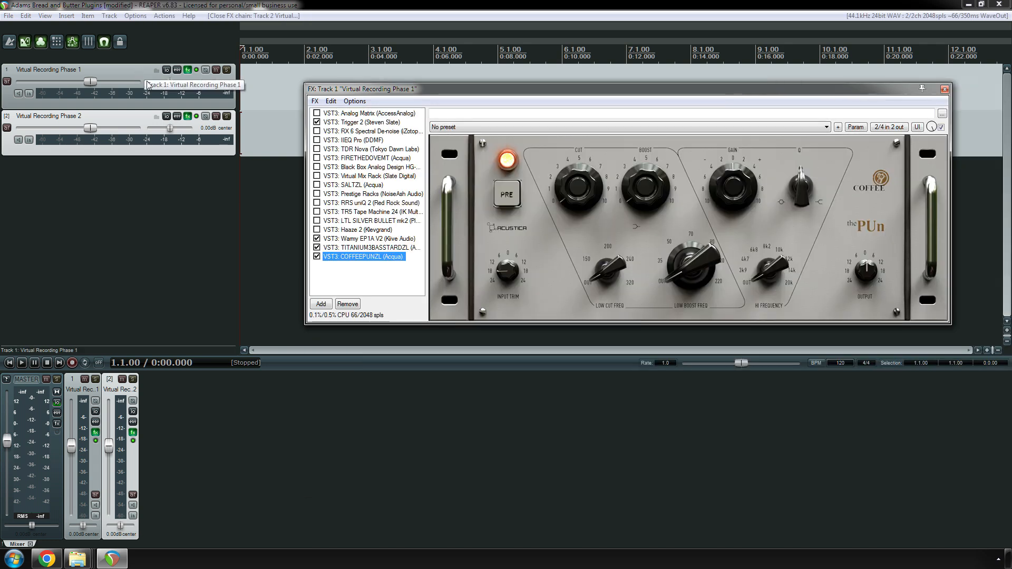
- Delete the Virtual Recording Phase 2 track
left_click(126, 119)
key("Delete")
left_click(490, 310)
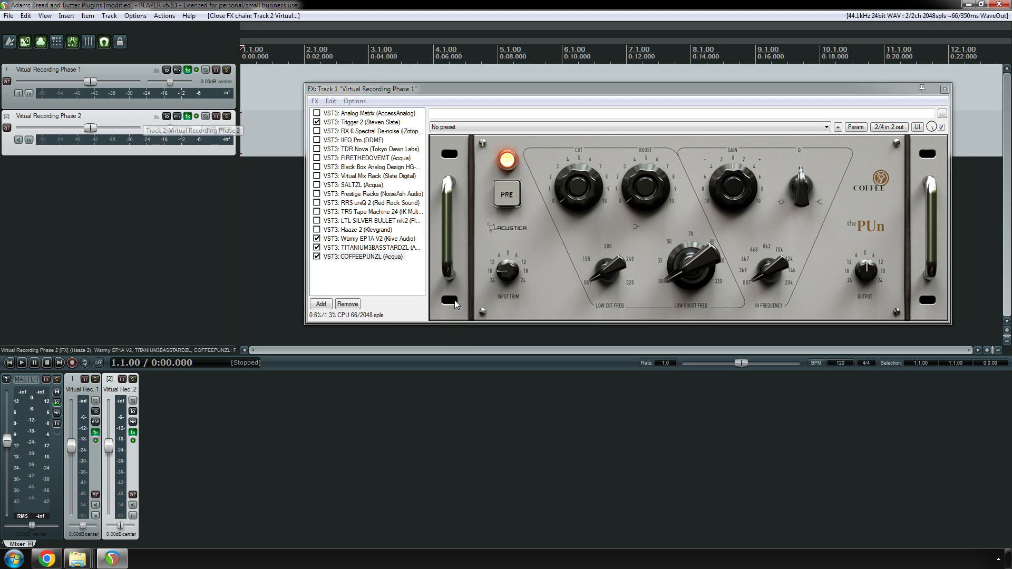
- Move Warmy EP1A V2, TITANIUM3BASSTARDZL and COFFEEPUNZL together up the chain to directly below RRS uniQ 2
left_click(365, 240)
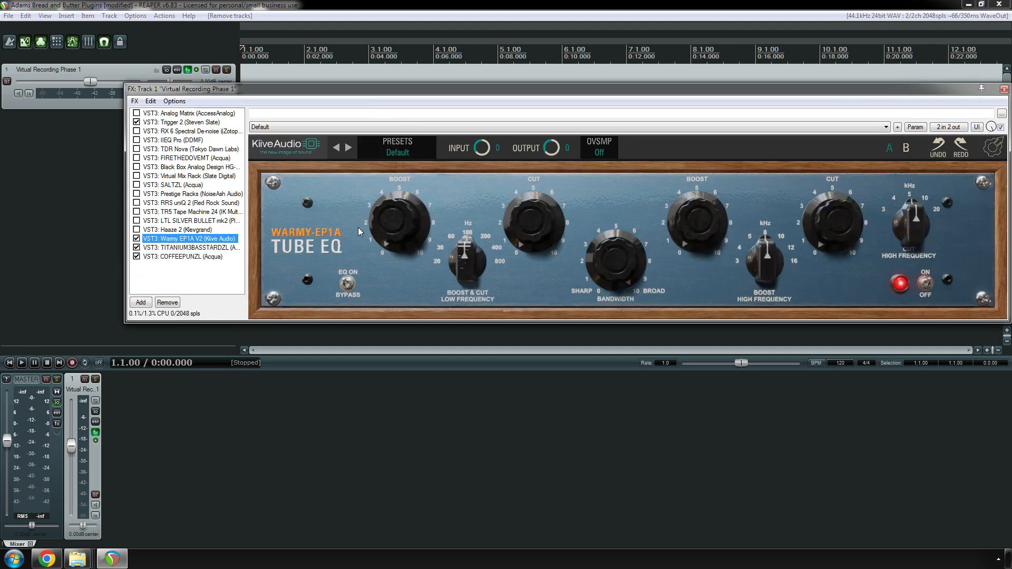
left_click(189, 261, "shift")
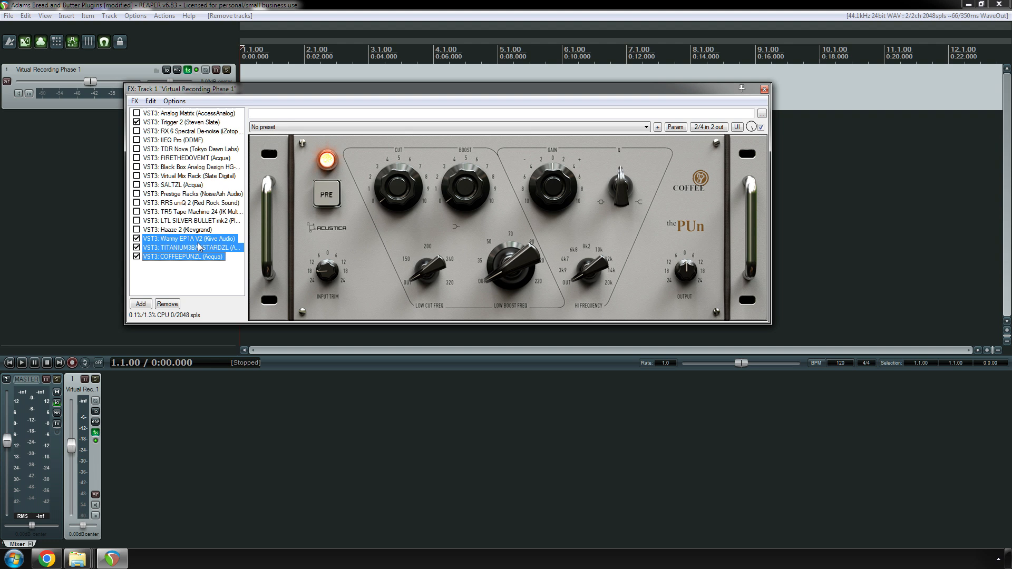
left_click_drag(194, 240, 197, 216)
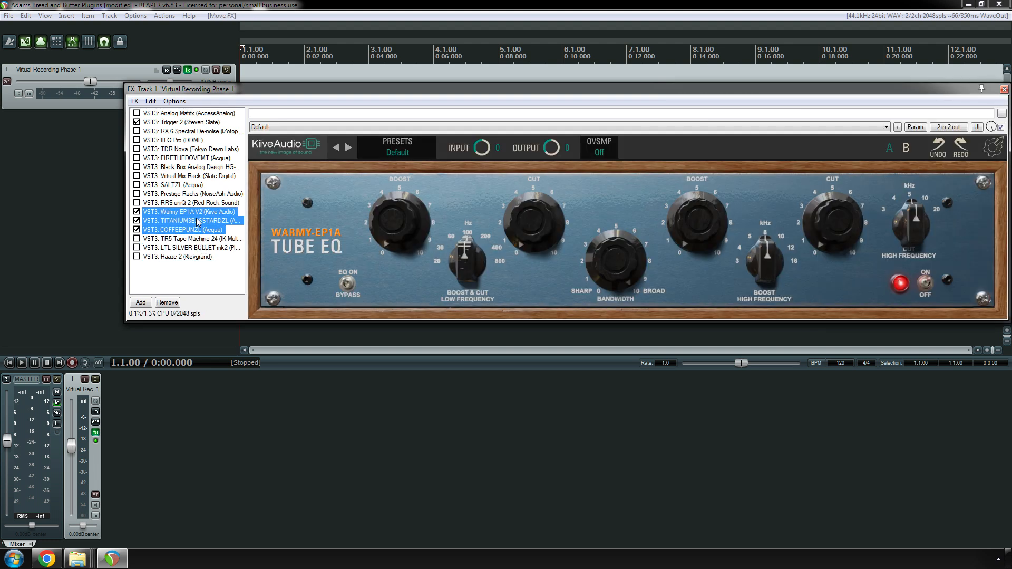
- Review the Analog Matrix, Trigger 2, RX 6 Spectral De-noise and IIEQ Pro plug-ins at the start of the chain
left_click(191, 113)
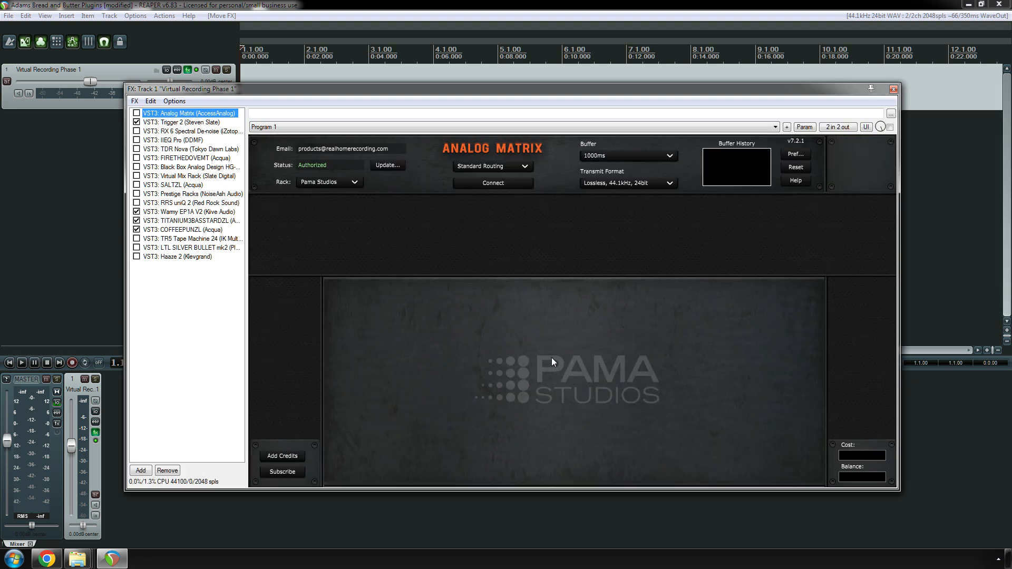
key("Down")
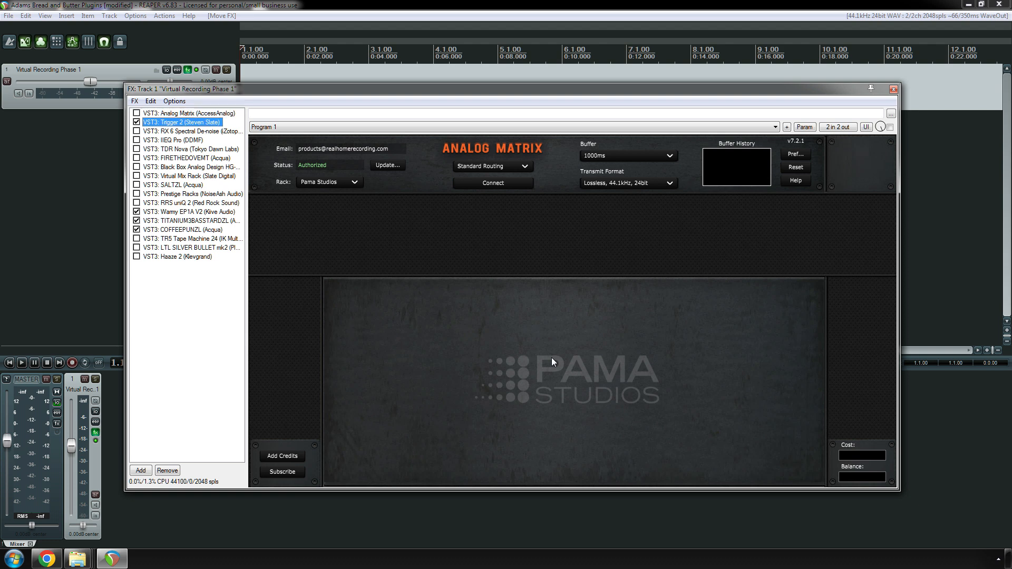
key("Down")
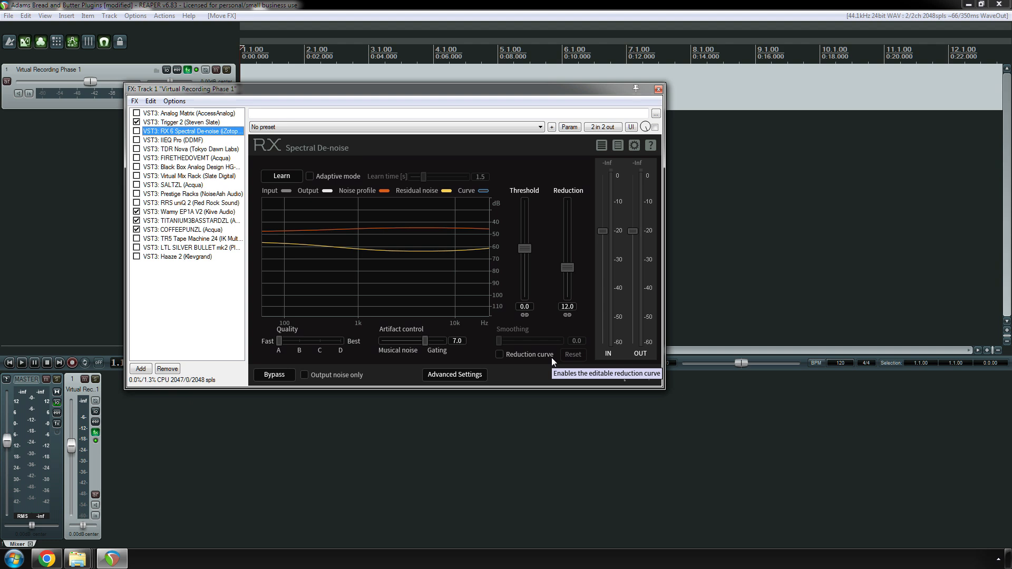
key("Down")
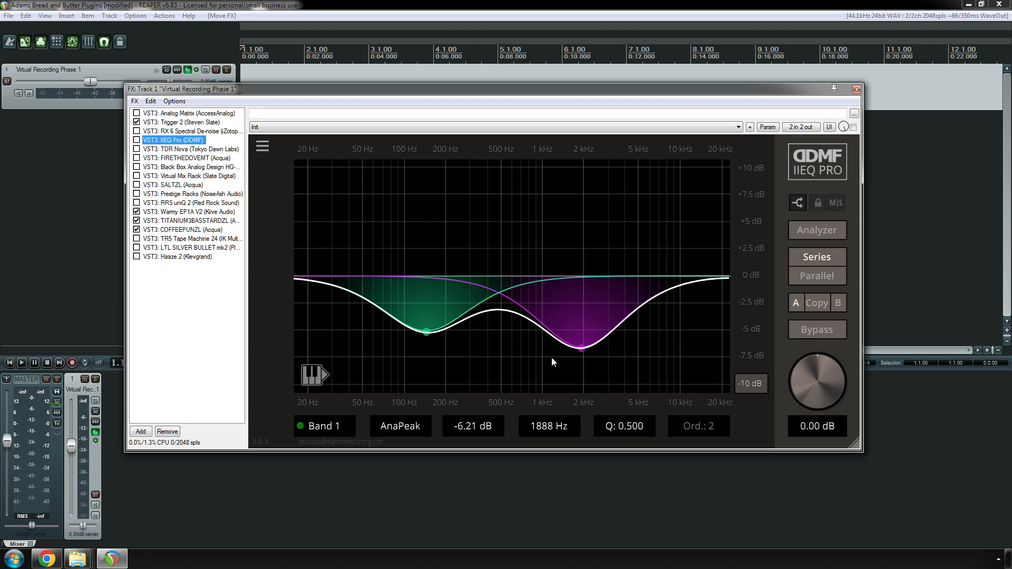
key("Up")
key("Up")
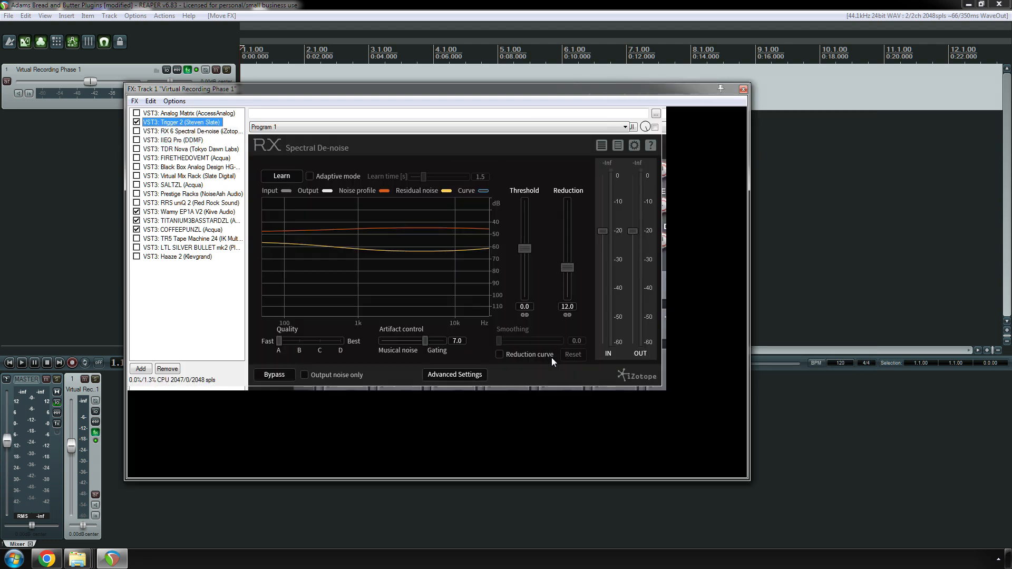
key("Down")
key("Down")
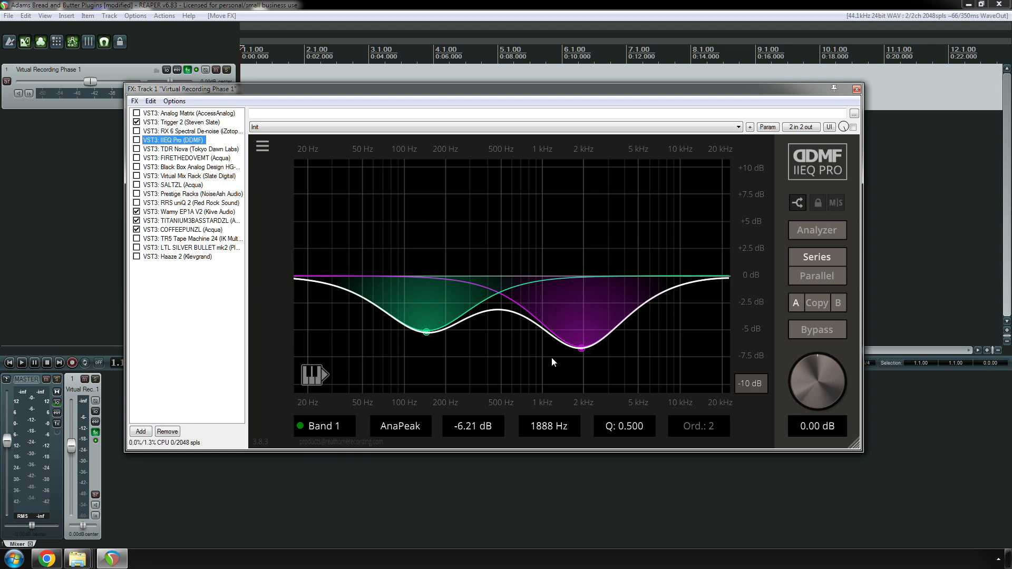
key("Up")
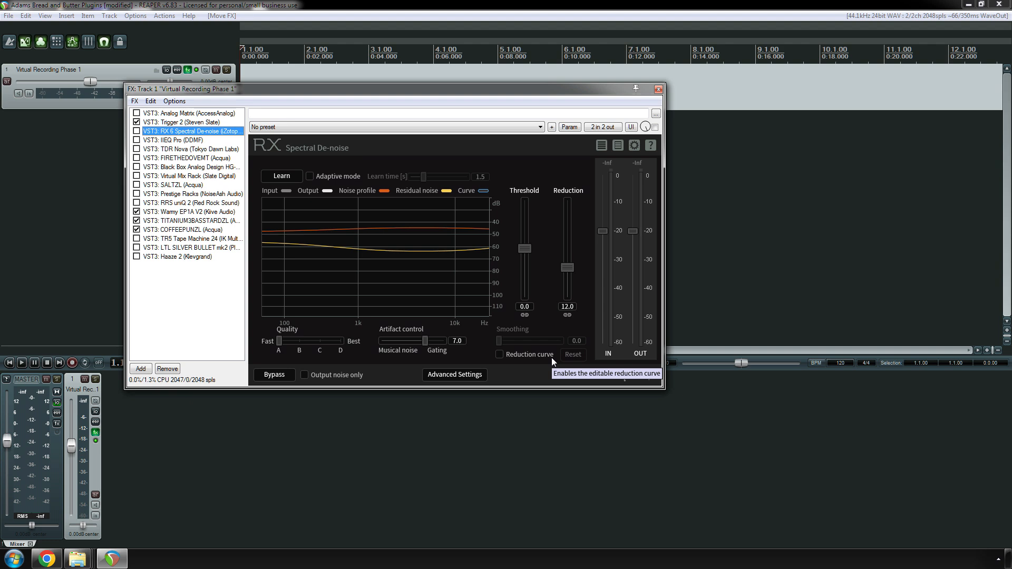
key("Up")
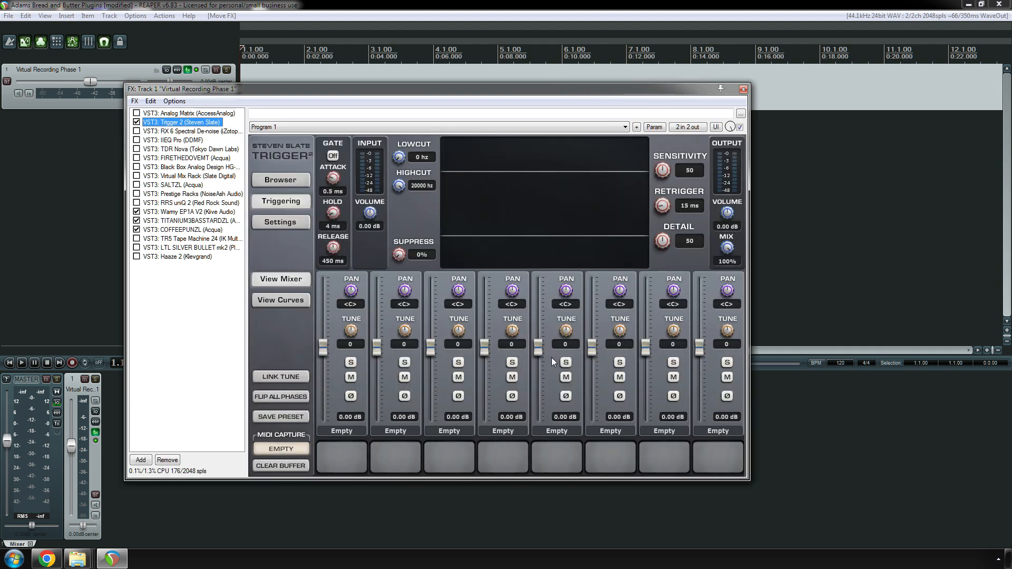
left_click(179, 141)
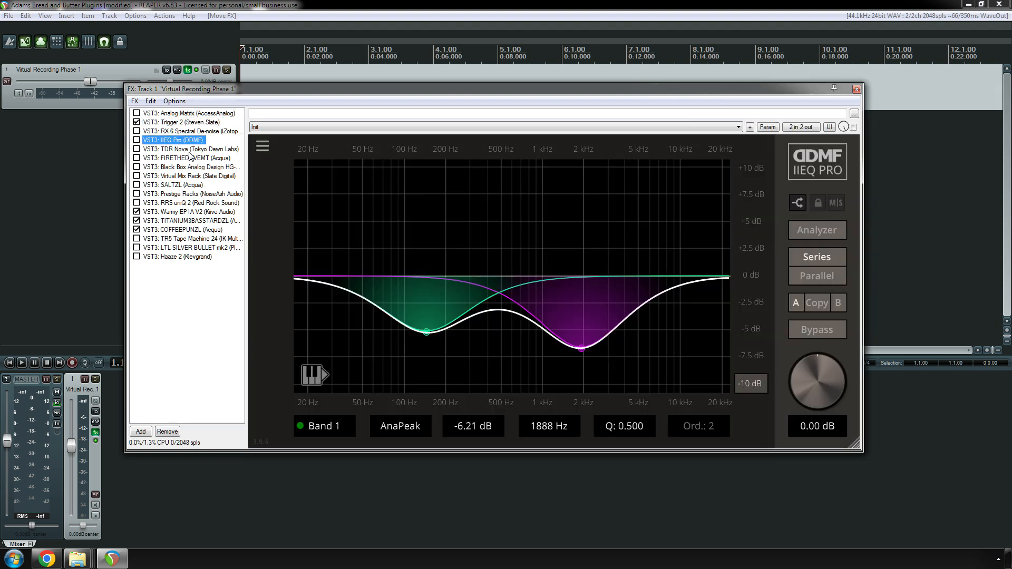
- In TDR Nova, lower band III to about -4.2 dB at about 1995 Hz
left_click(192, 151)
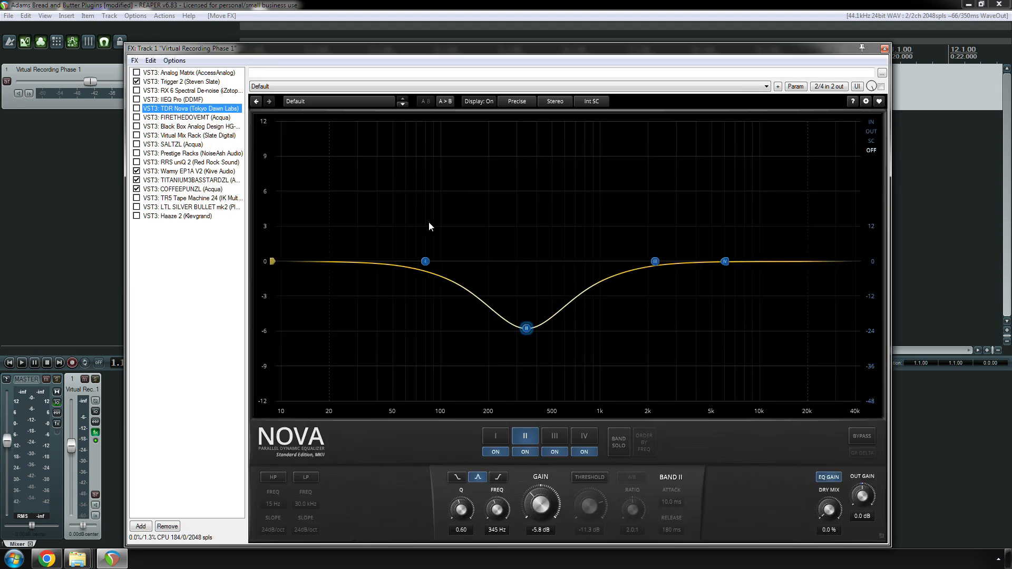
left_click(654, 266)
left_click_drag(654, 265, 647, 311)
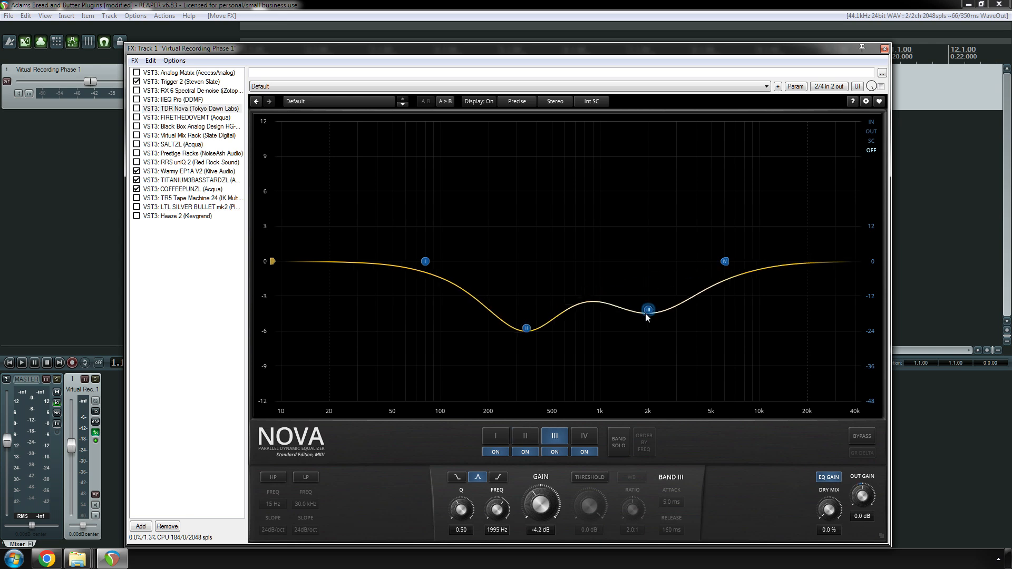
- Set the red style of FIRETHEDOVEMT to 05 - VARI MU SOFT - MAGENTAC2
left_click(189, 117)
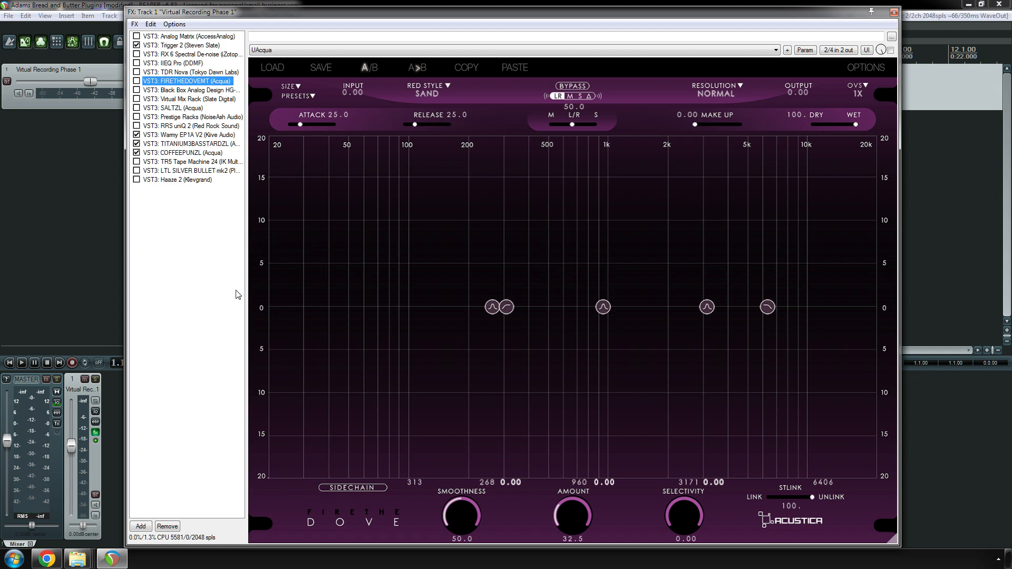
left_click(425, 91)
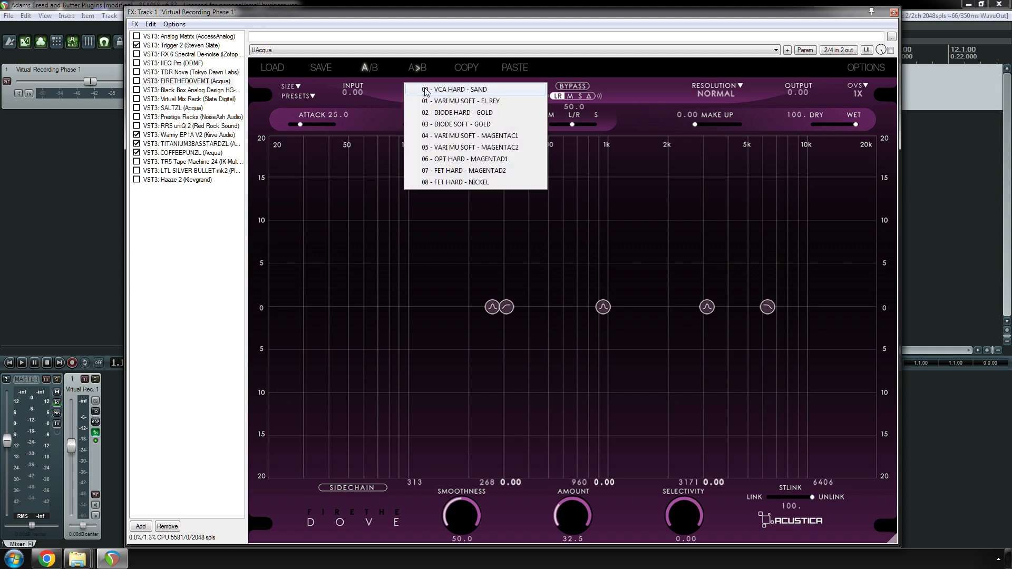
left_click(475, 147)
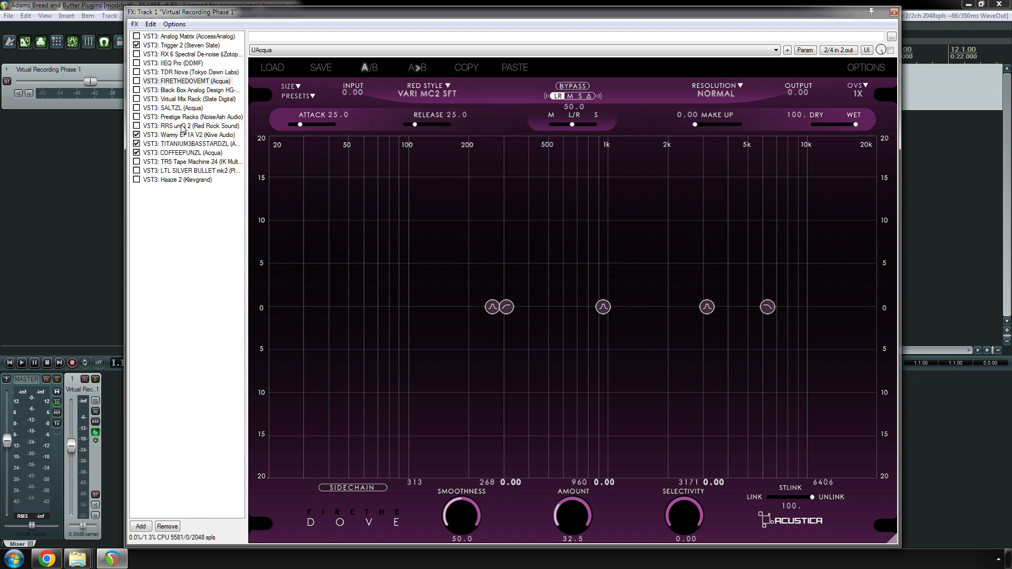
- Review Black Box Analog Design HG-2, Virtual Mix Rack, SALTZL, Prestige Racks, RRS uniQ 2 and Warmy EP1A V2 in the chain
left_click(181, 90)
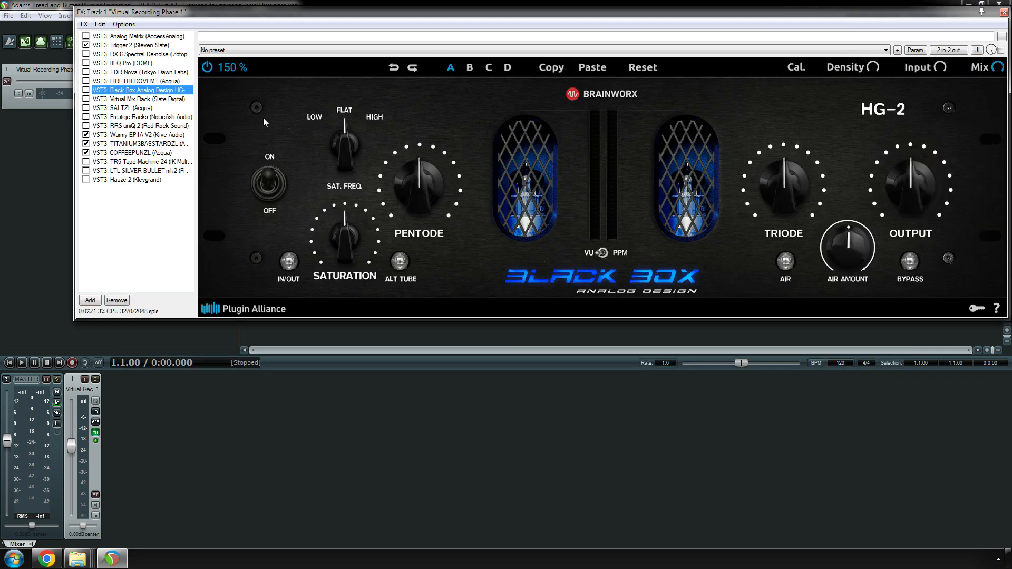
left_click_drag(369, 14, 339, 70)
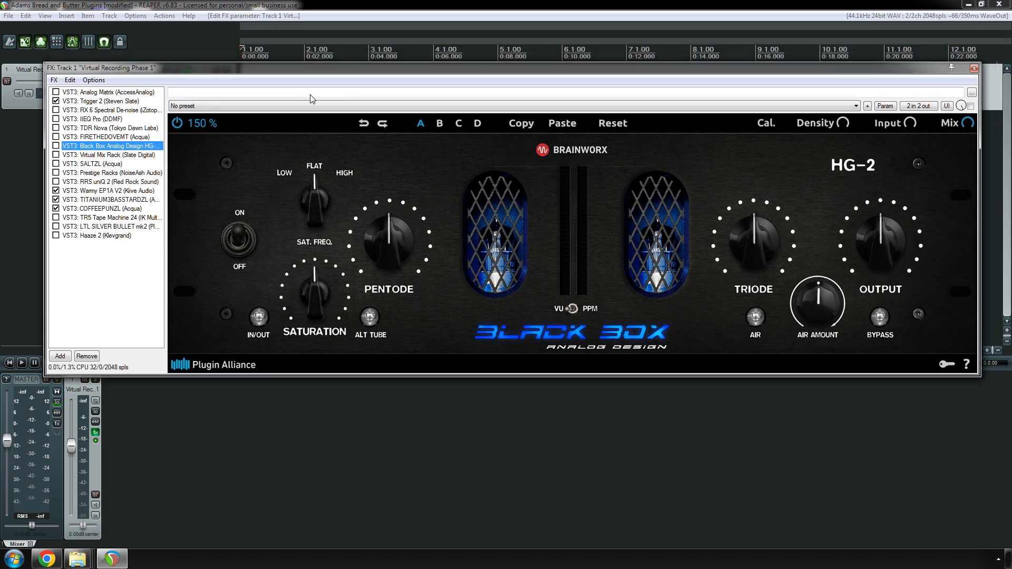
left_click(124, 156)
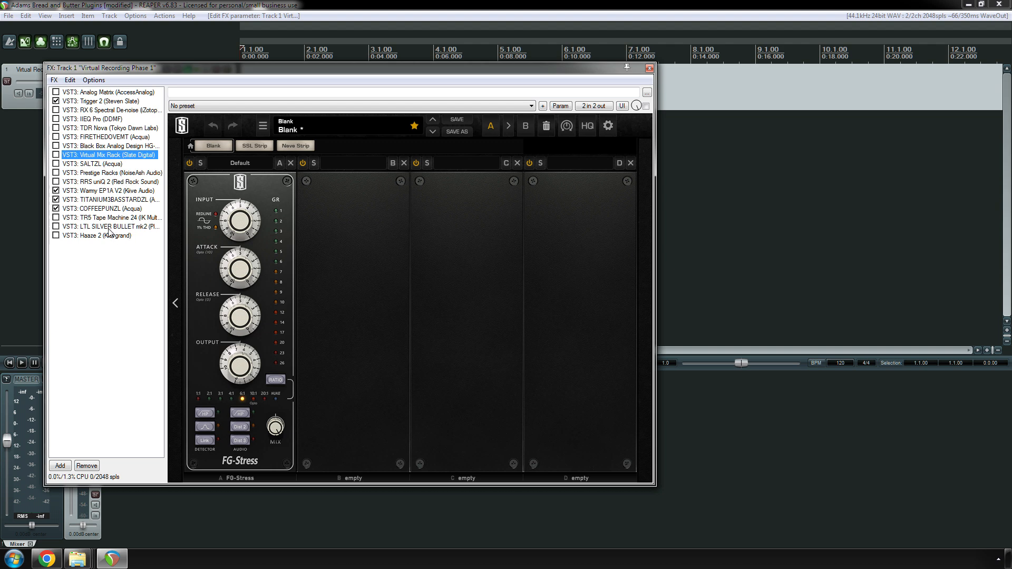
left_click(108, 164)
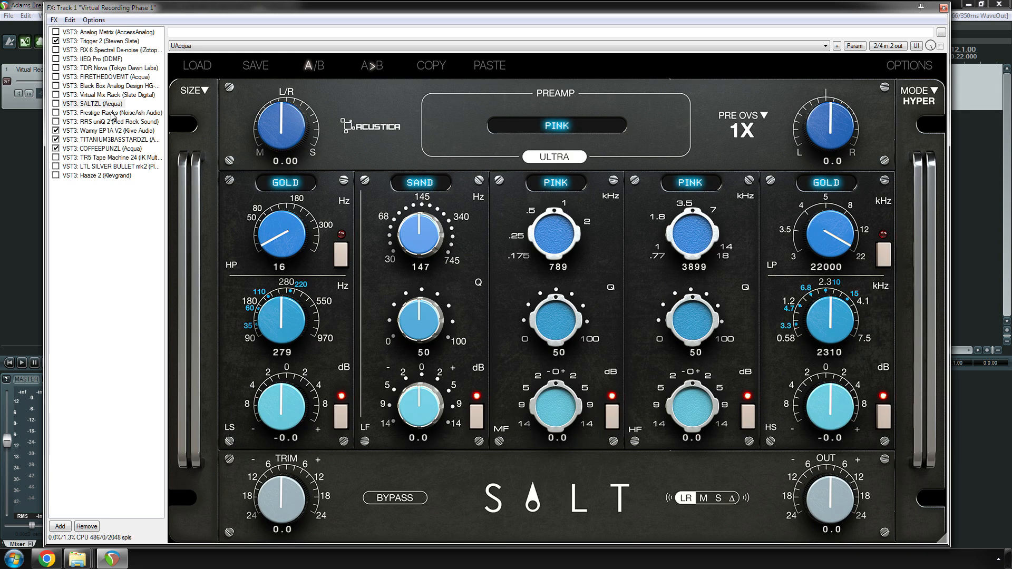
left_click(113, 113)
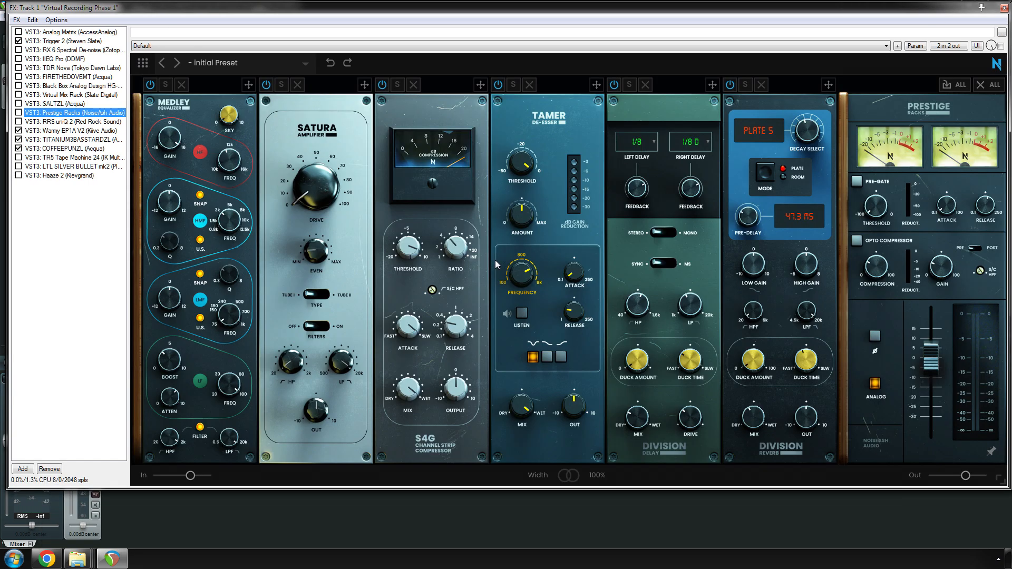
key("Down")
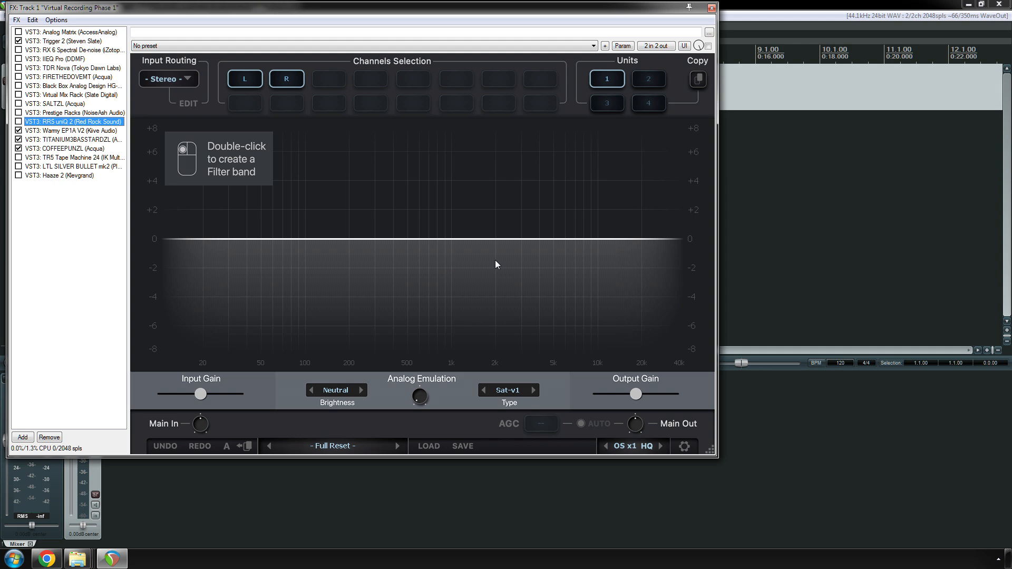
key("Down")
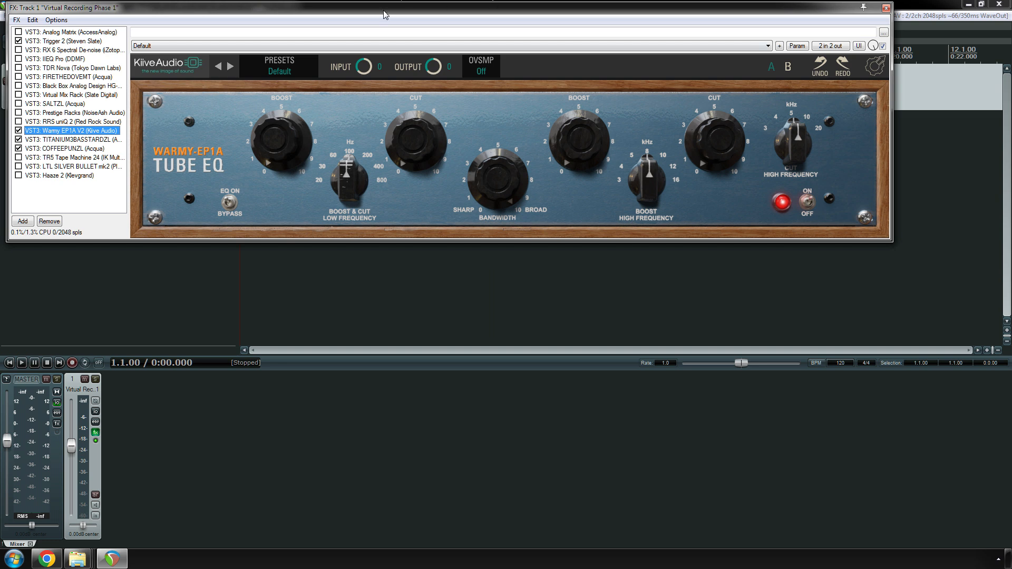
- Review TITANIUM3BASSTARDZL, COFFEEPUNZL, TR5 Tape Machine 24, LTL SILVER BULLET mk2 and Haaze 2, and return to Analog Matrix
left_click_drag(383, 11, 386, 49)
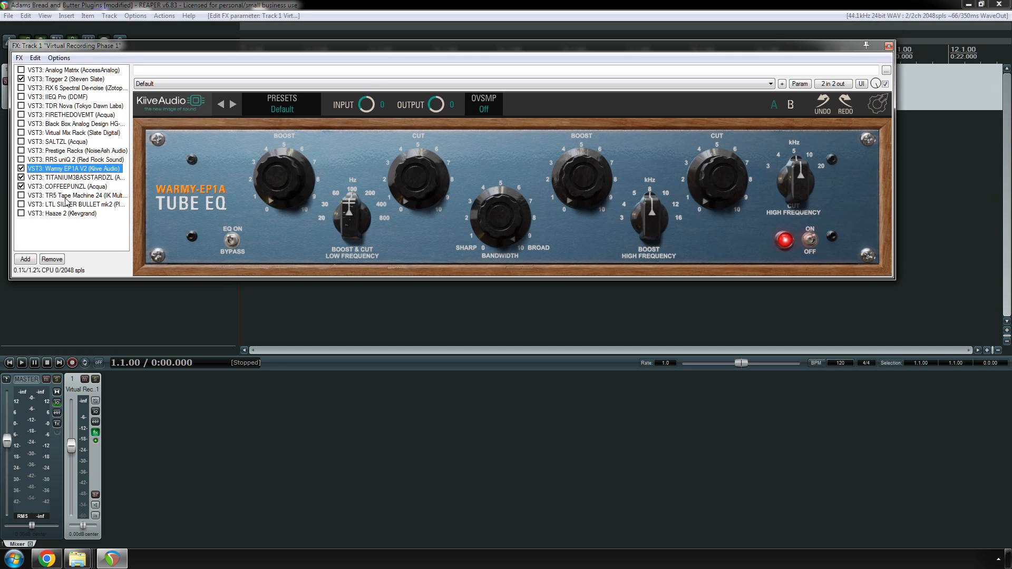
left_click(64, 177)
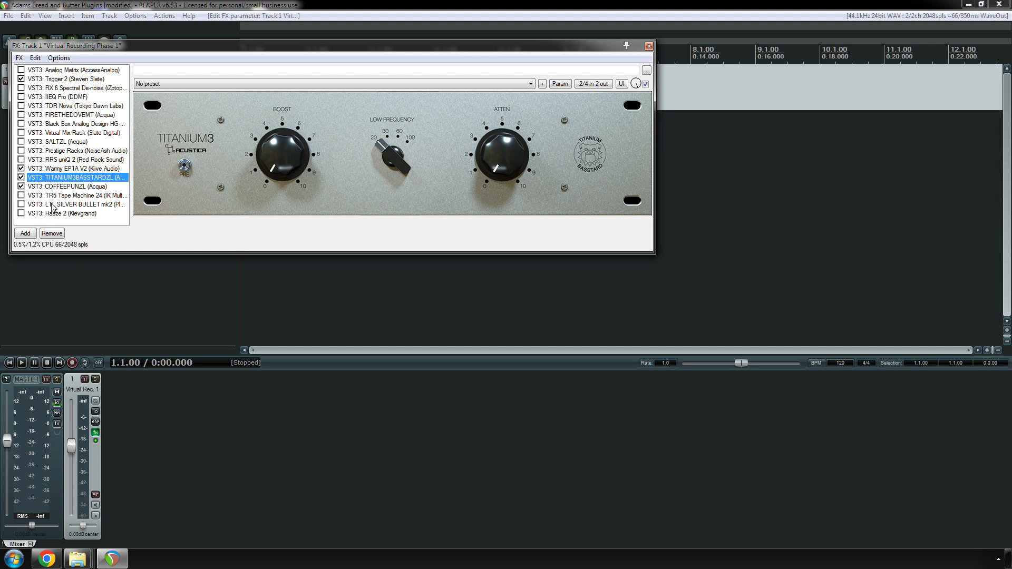
left_click(64, 188)
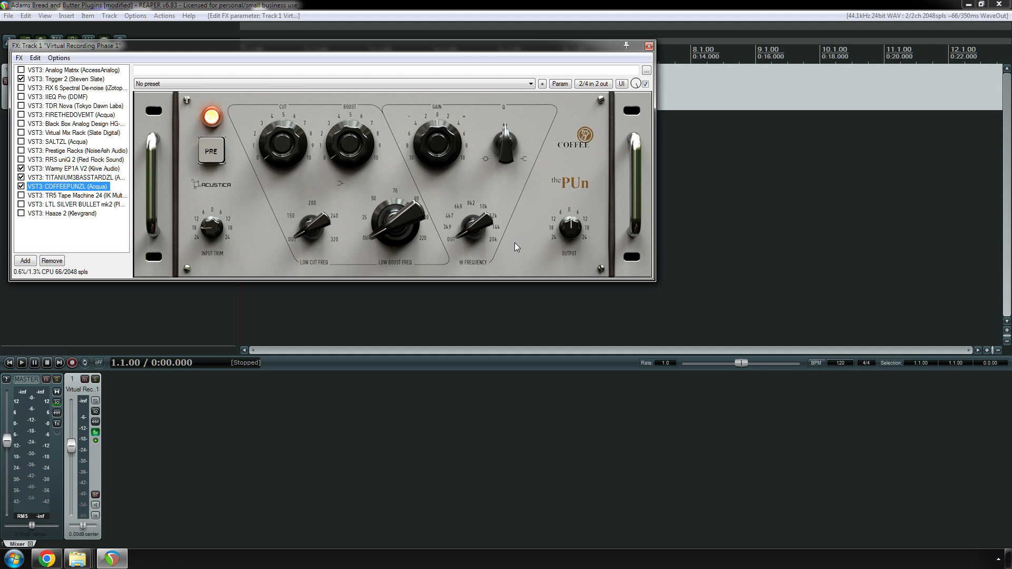
left_click(70, 197)
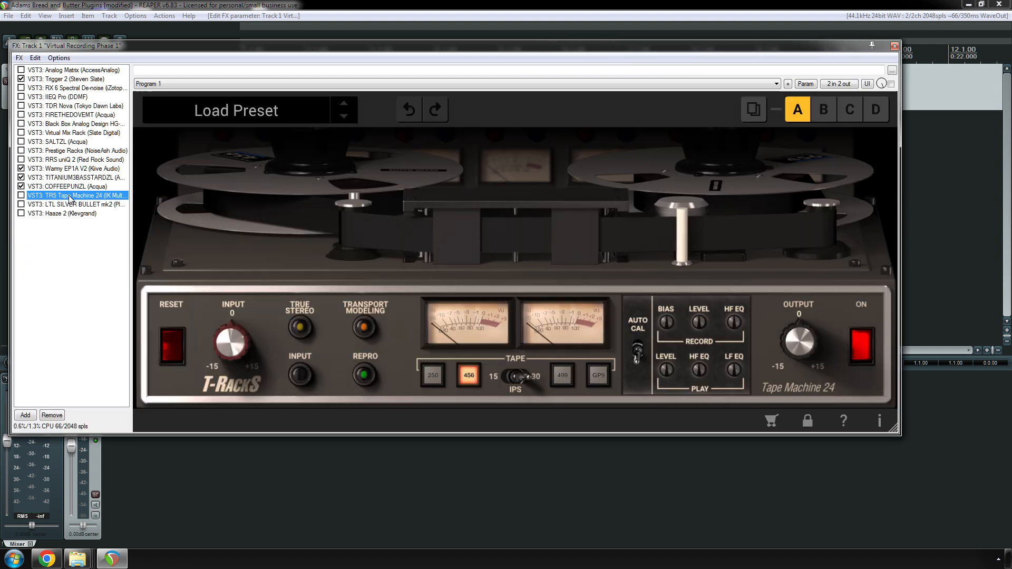
left_click(79, 213)
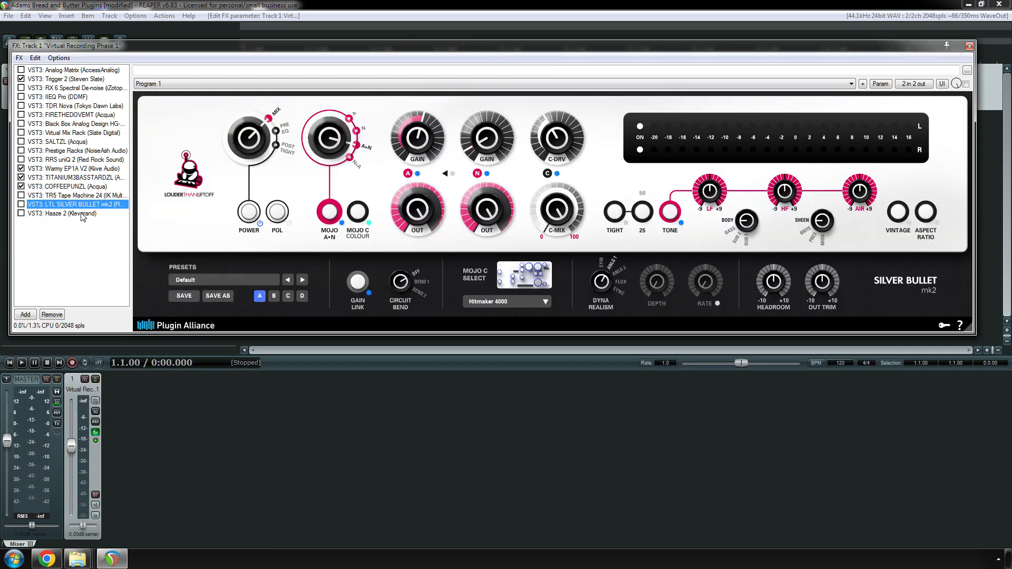
left_click(82, 213)
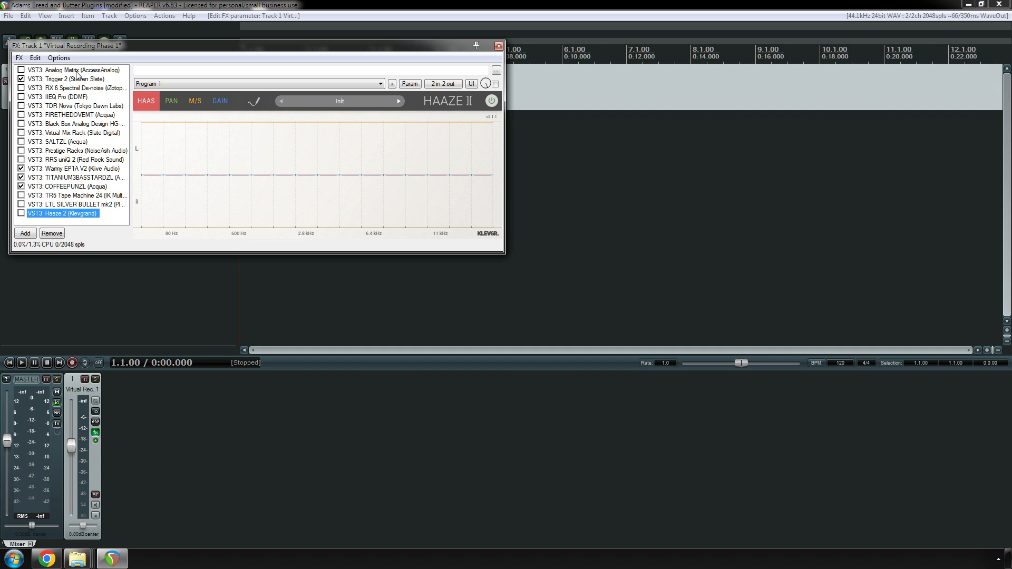
left_click(77, 71)
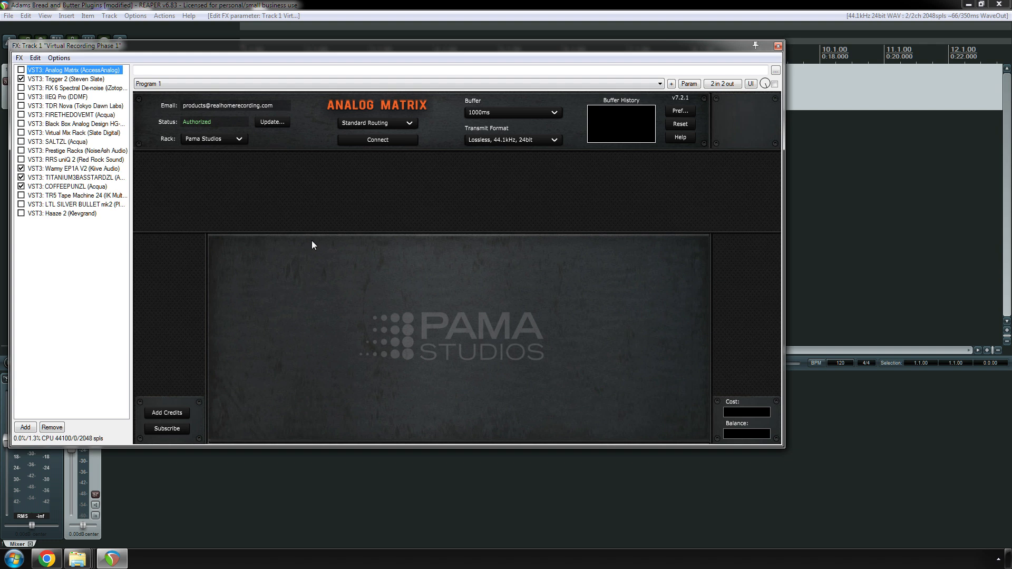
- Compare the TITANIUM3BASSTARDZL and COFFEEPUNZL equalizer interfaces
left_click(79, 177)
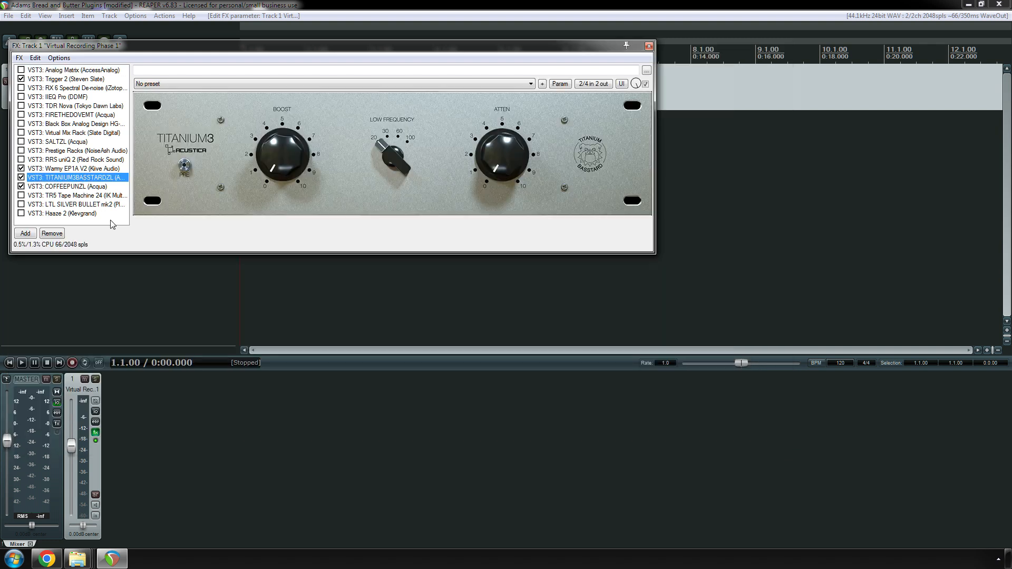
key("Down")
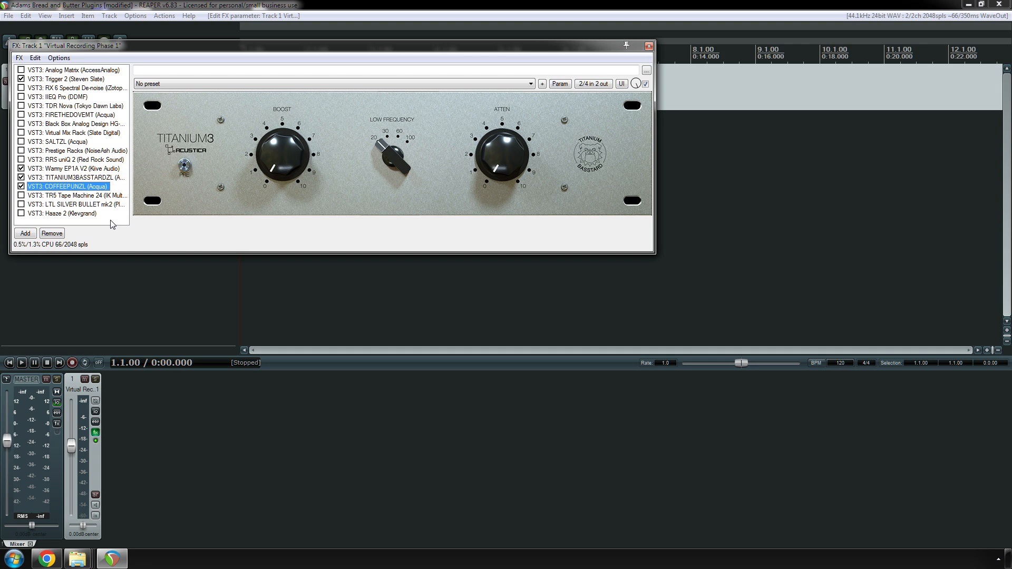
key("Up")
key("Down")
key("Up")
- Revisit Prestige Racks and compare Warmy EP1A V2 with TITANIUM3BASSTARDZL and COFFEEPUNZL
left_click(72, 151)
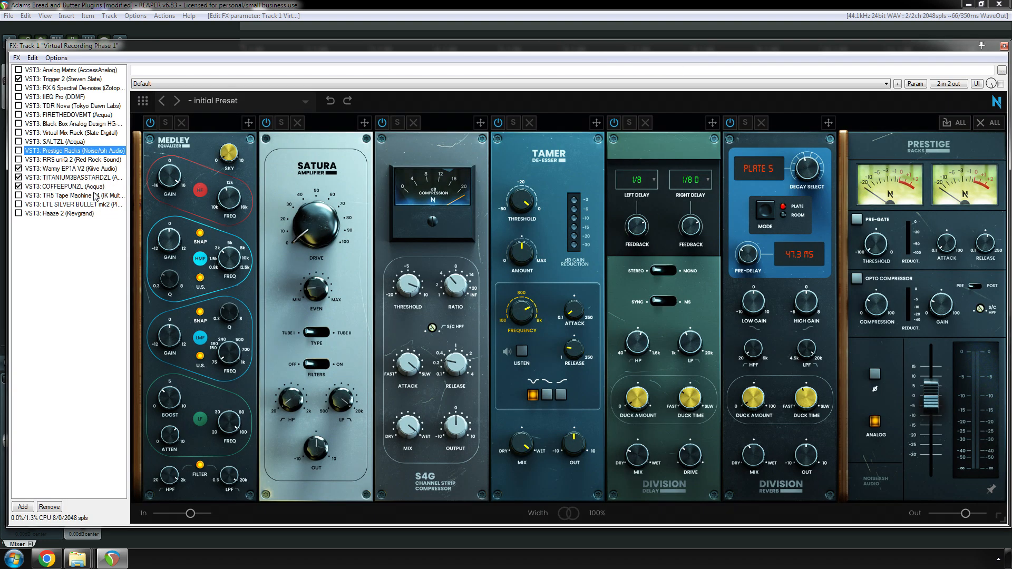
left_click(73, 170)
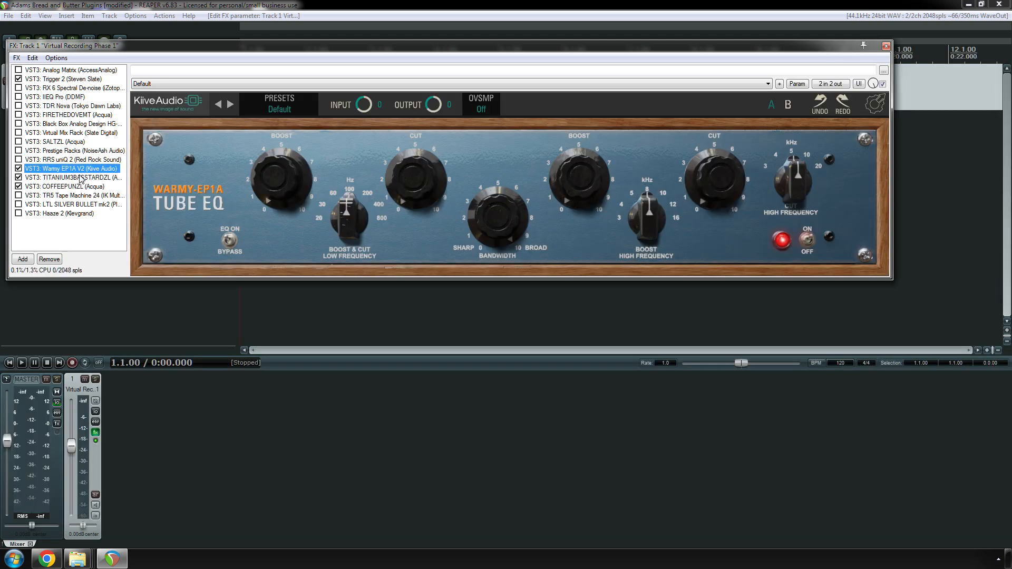
left_click(80, 179)
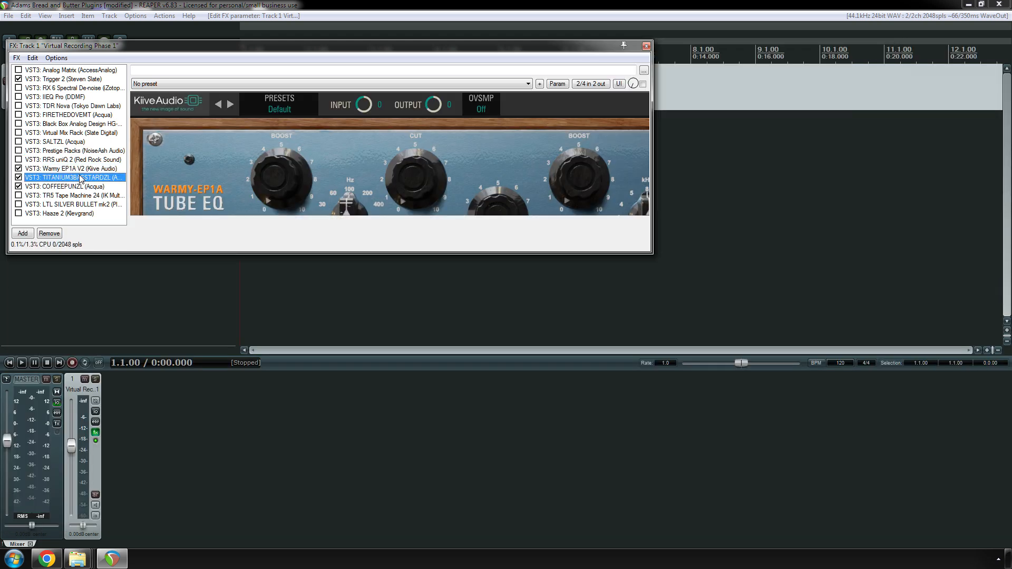
key("Up")
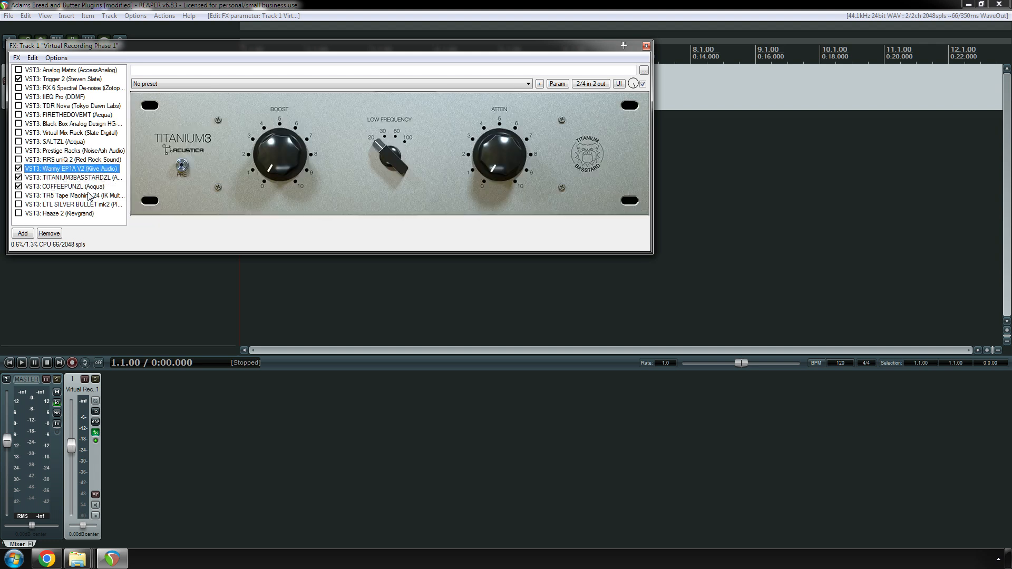
key("Down")
key("Down")
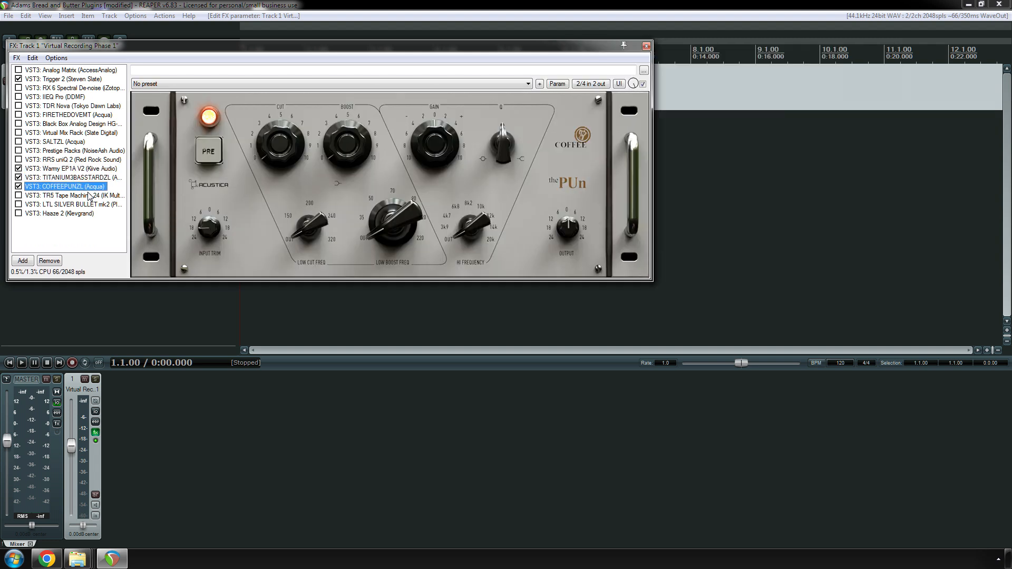
key("Up")
key("Up")
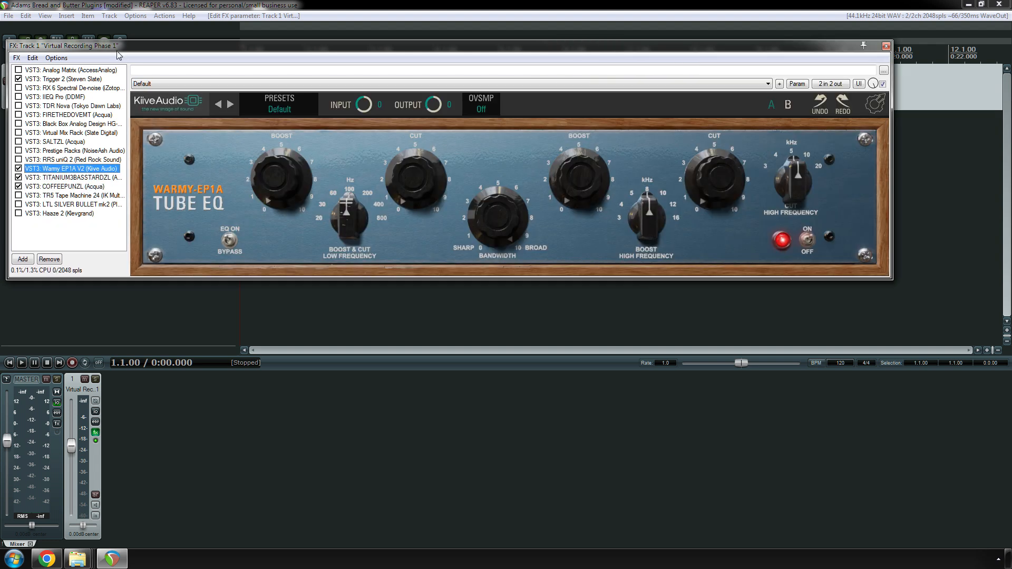
- Check TITANIUM3BASSTARDZL against COFFEEPUNZL once more and remove TITANIUM3BASSTARDZL from the FX chain
left_click_drag(119, 49, 134, 85)
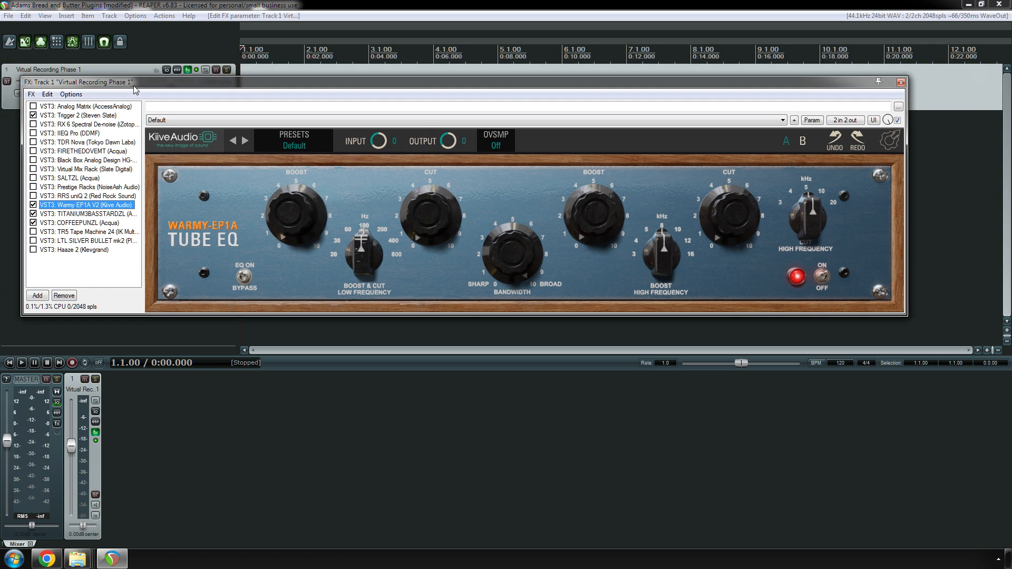
key("Down")
key("Down")
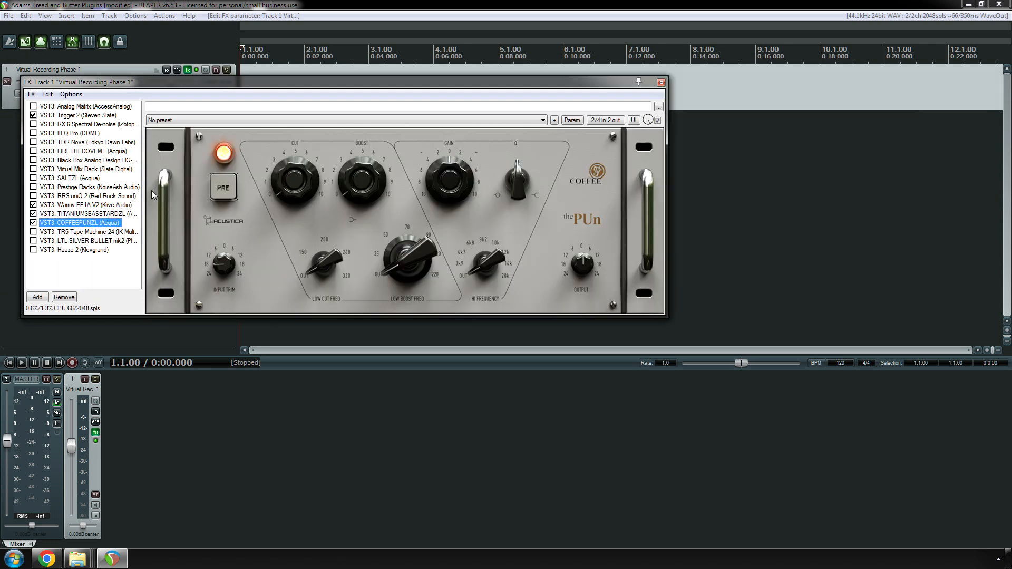
key("Up")
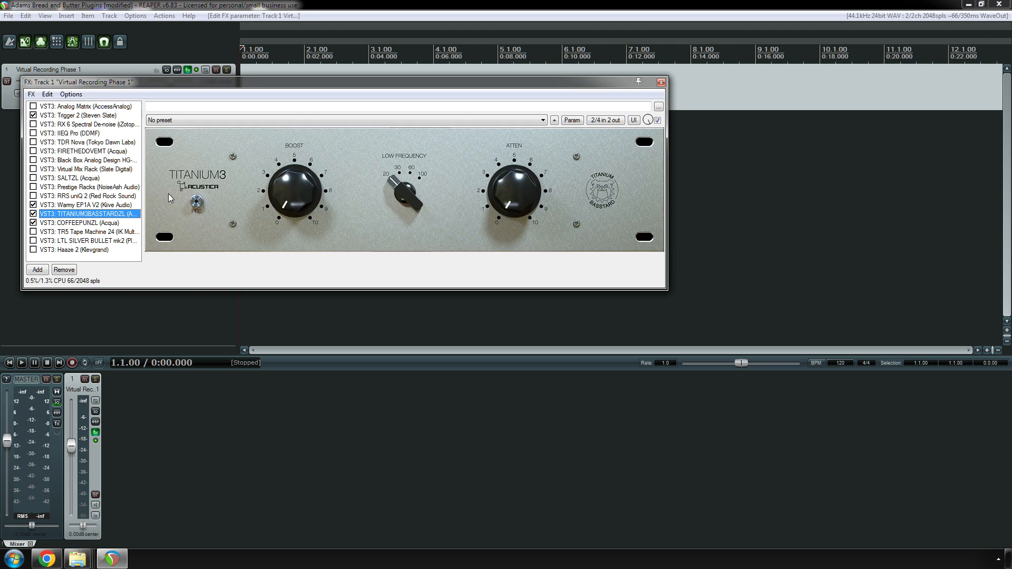
key("Down")
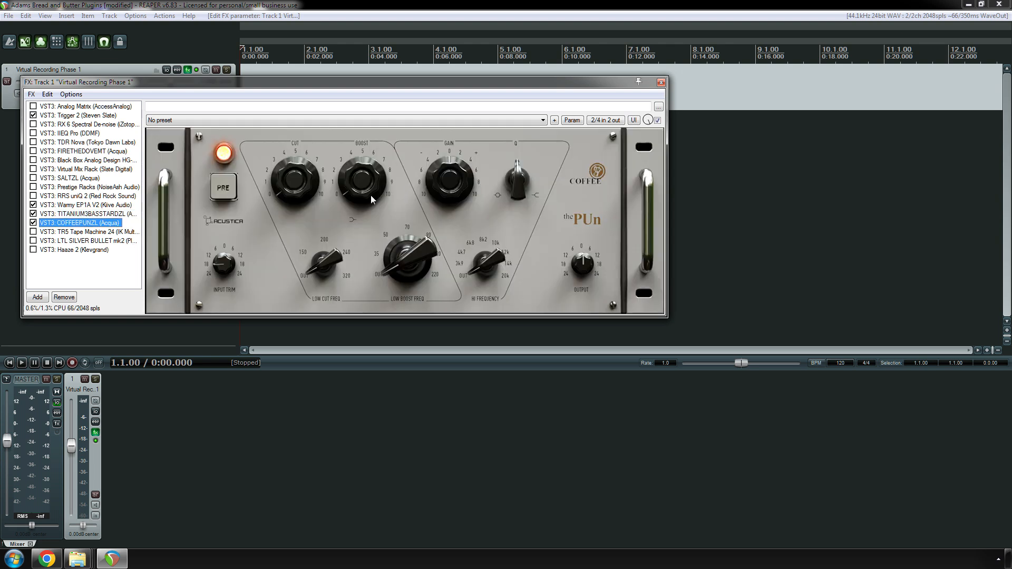
key("Up")
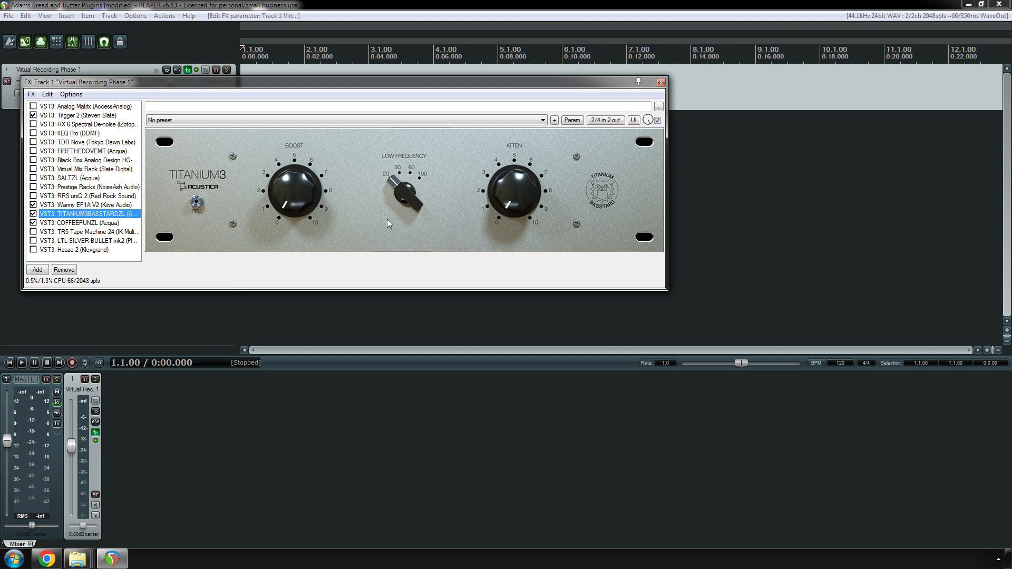
key("Down")
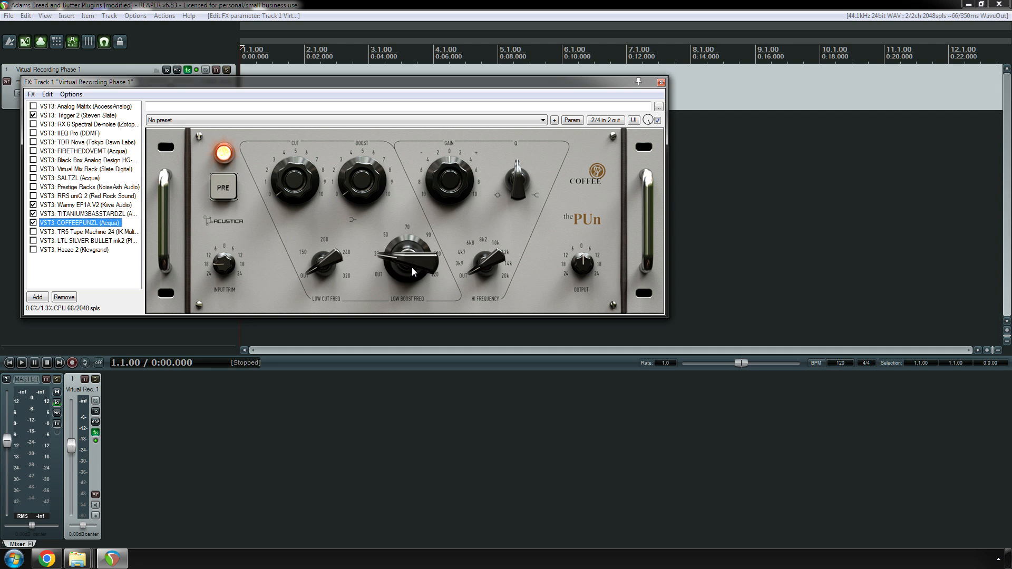
key("Up")
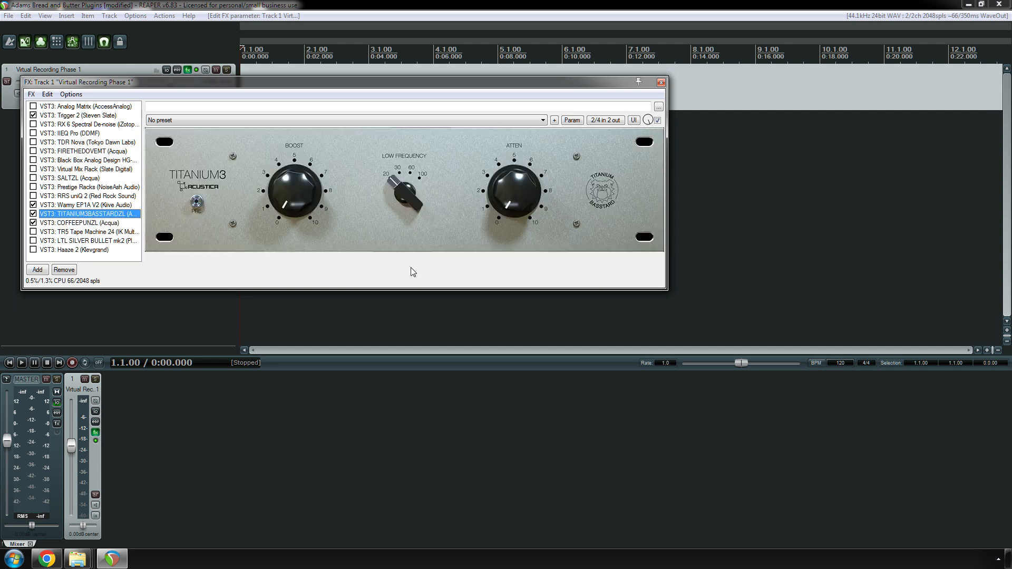
key("Delete")
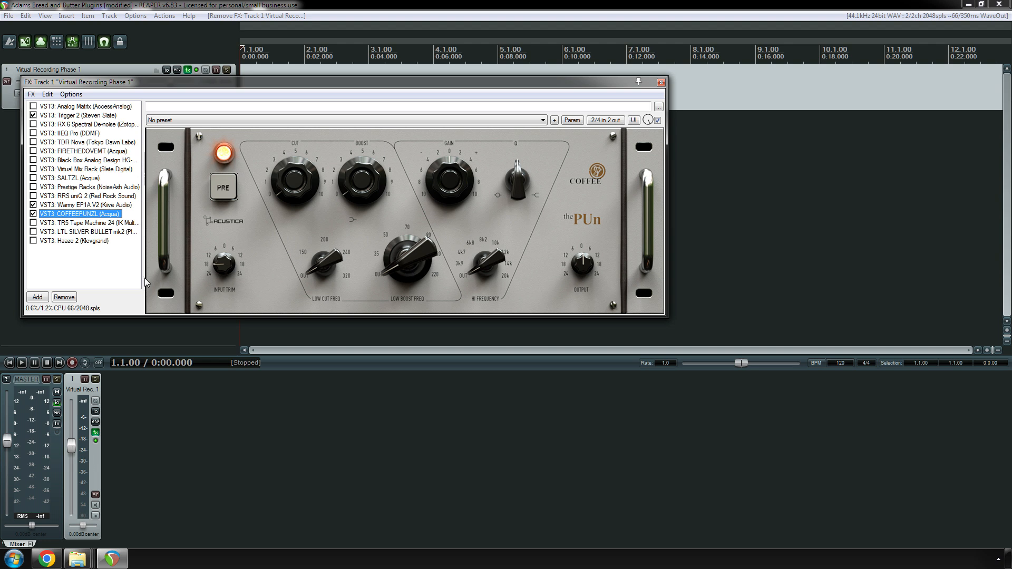
- Look over Warmy EP1A V2, RRS uniQ 2, COFFEEPUNZL, TR5 Tape Machine 24, Analog Matrix and Virtual Mix Rack in the shortened chain
left_click(87, 208)
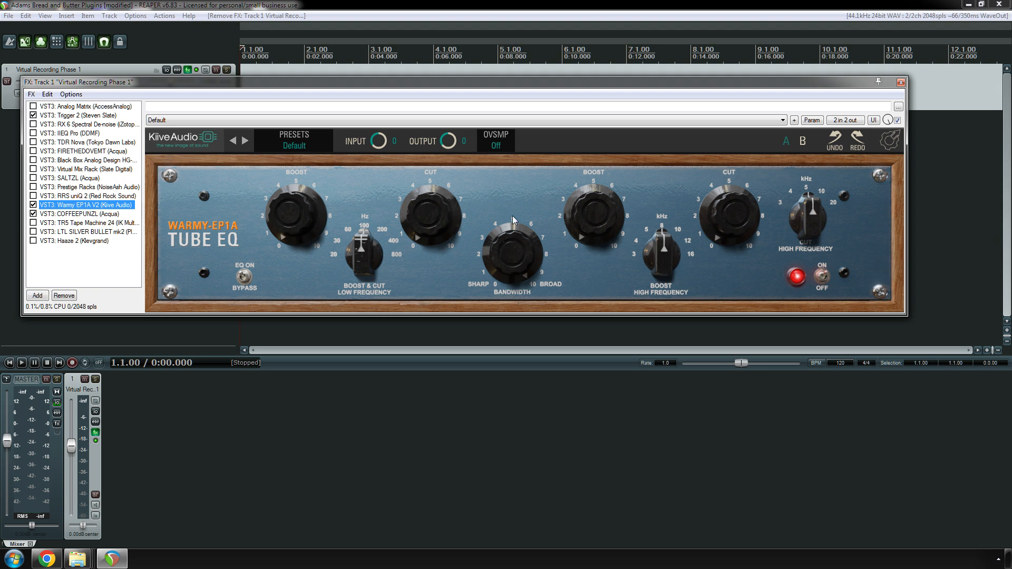
left_click(83, 197)
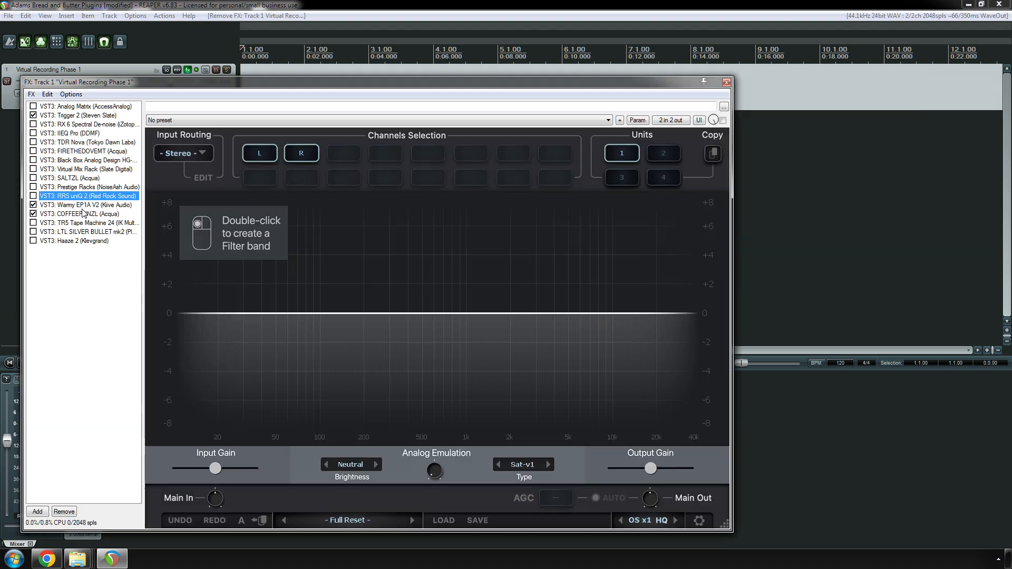
left_click(84, 214)
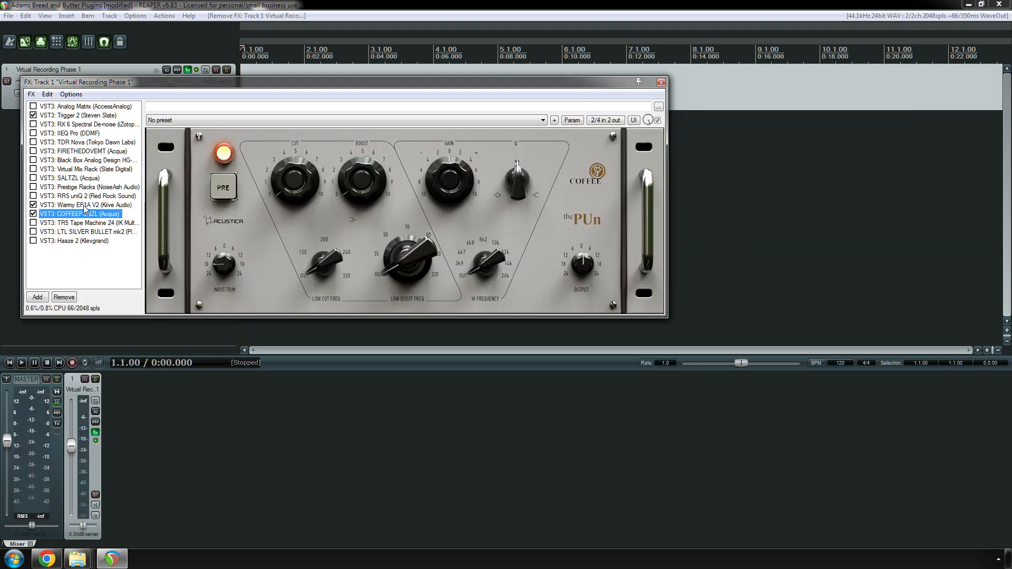
left_click(91, 224)
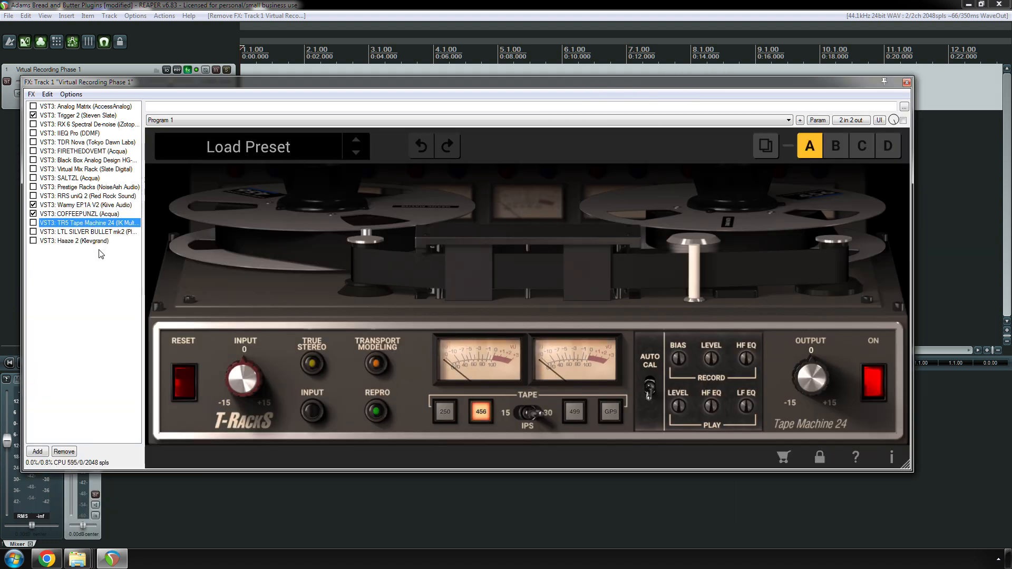
left_click(90, 107)
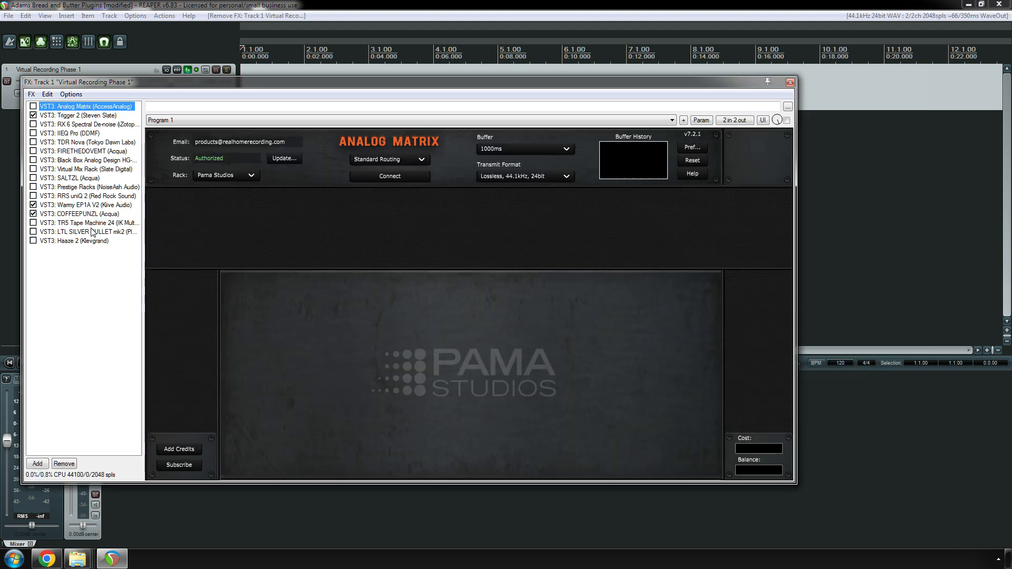
left_click(86, 170)
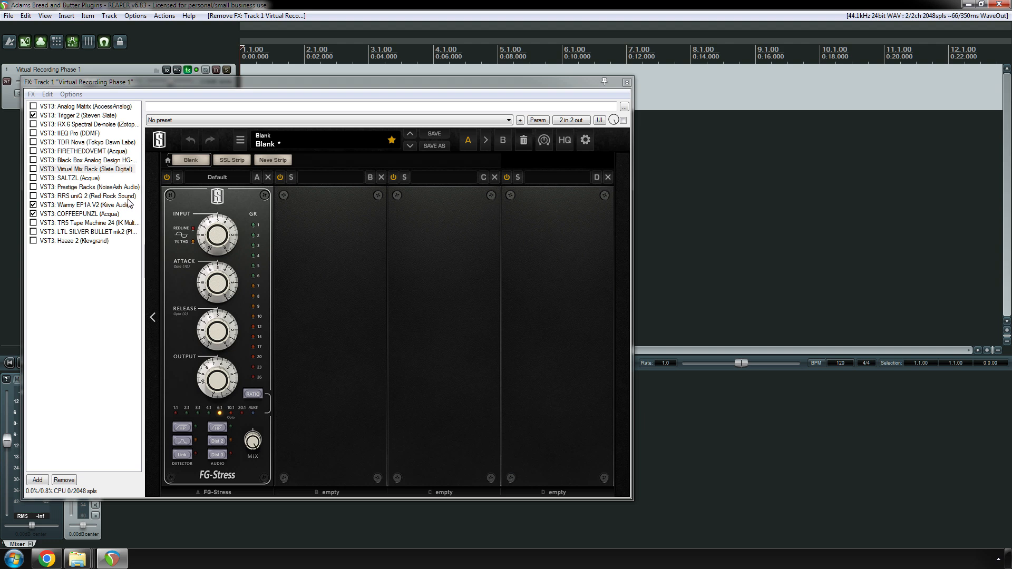
- Review the first six plug-ins in chain order, from Analog Matrix through FIRETHEDOVEMT
left_click(88, 107)
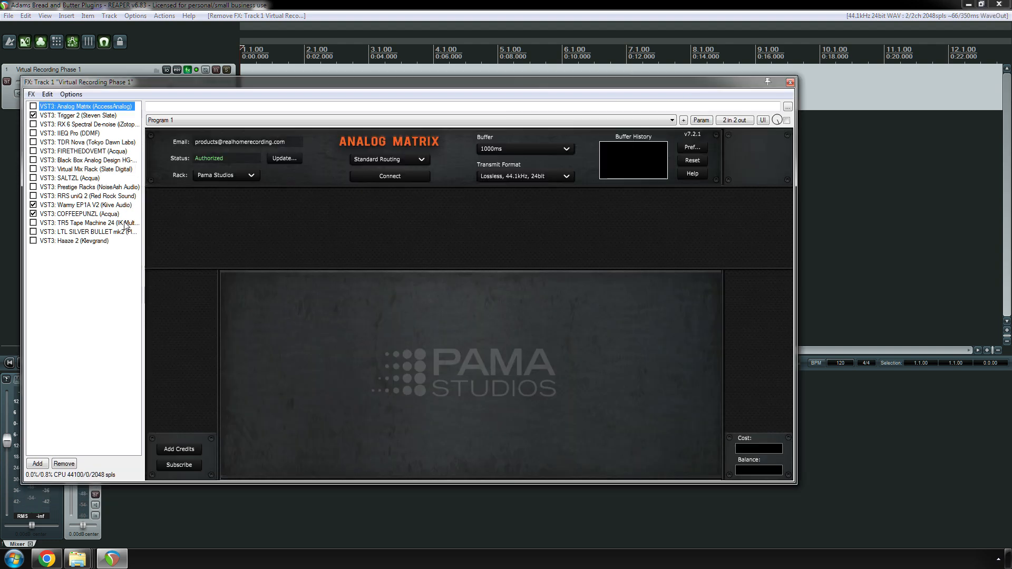
key("Down")
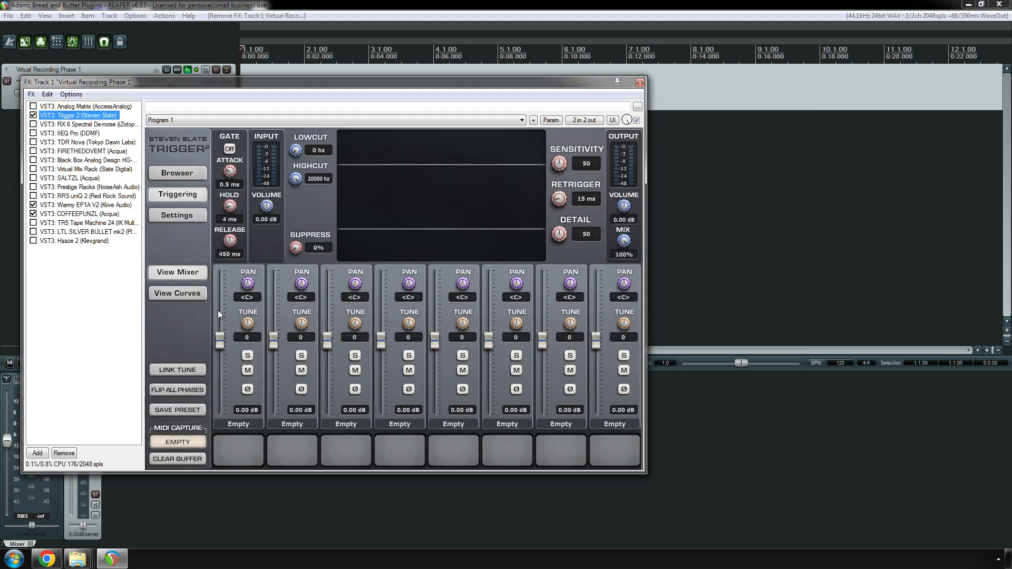
key("Down")
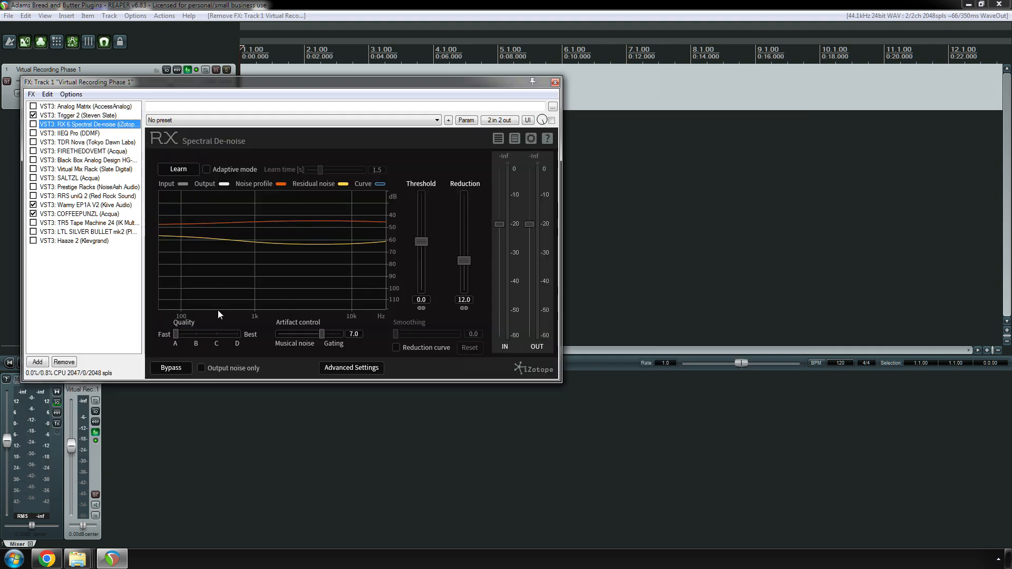
key("Down")
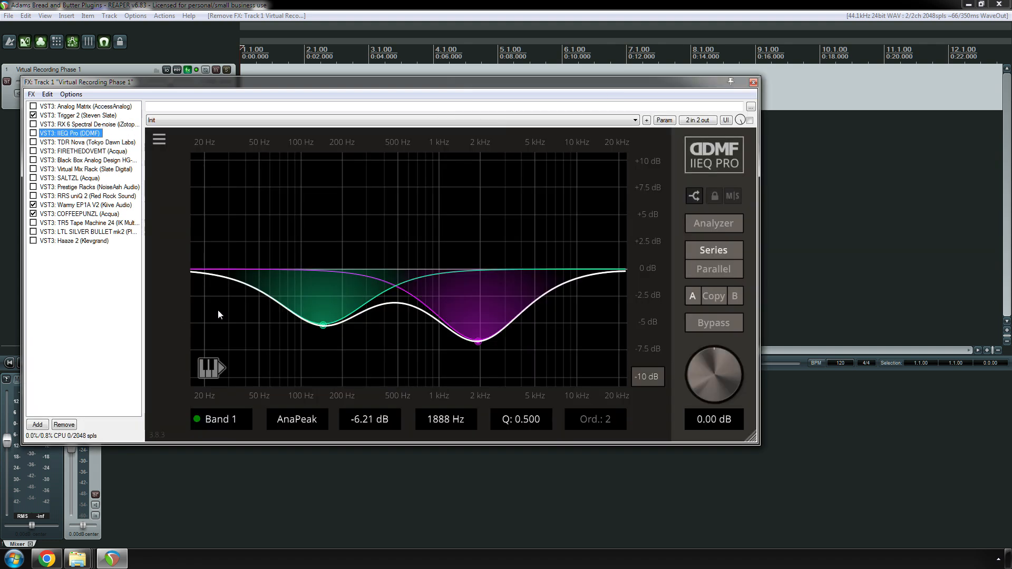
key("Down")
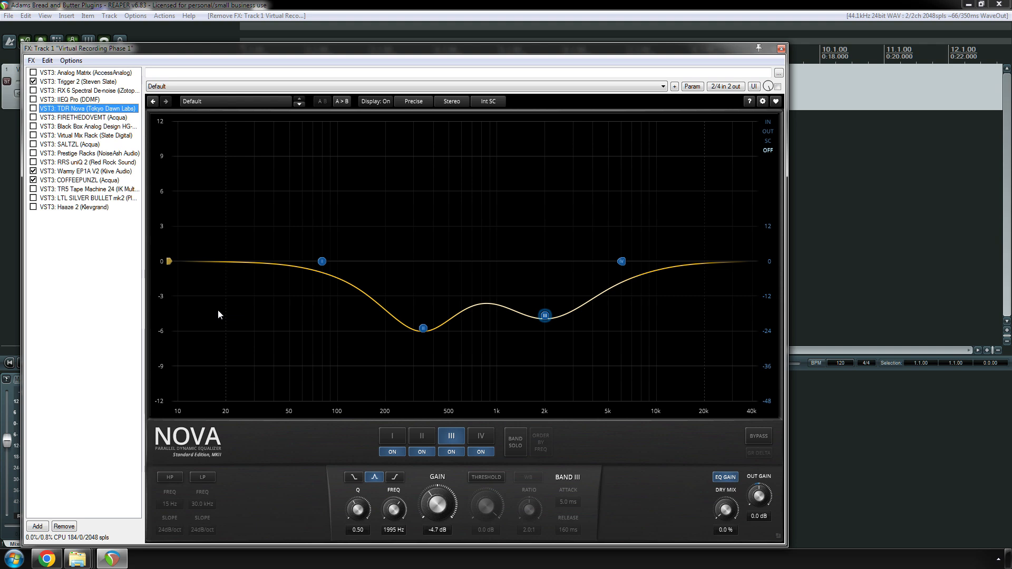
key("Down")
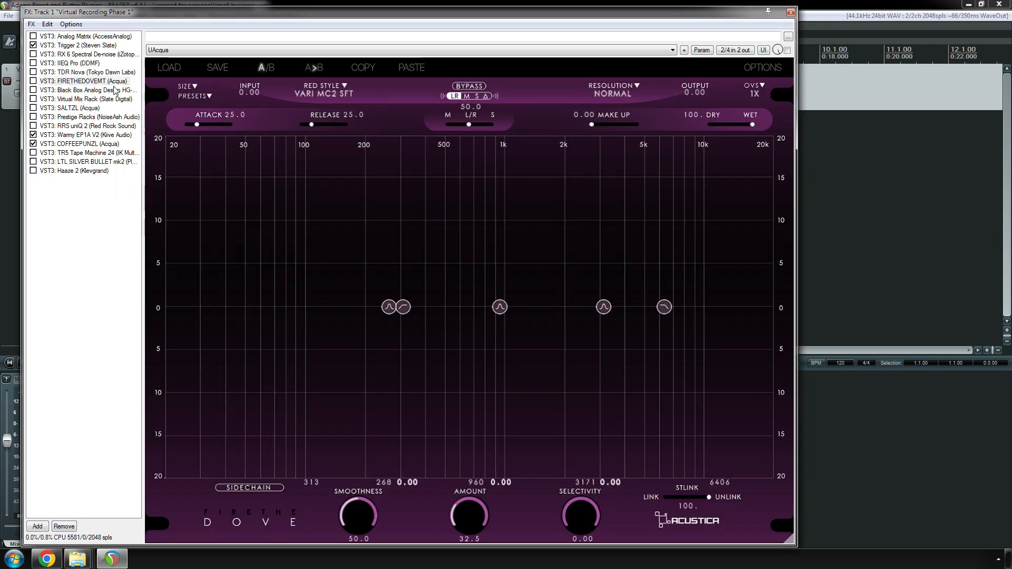
- Show Black Box Analog Design HG-2 and add the GSatPlus saturation plug-in to the track's FX chain
left_click(80, 91)
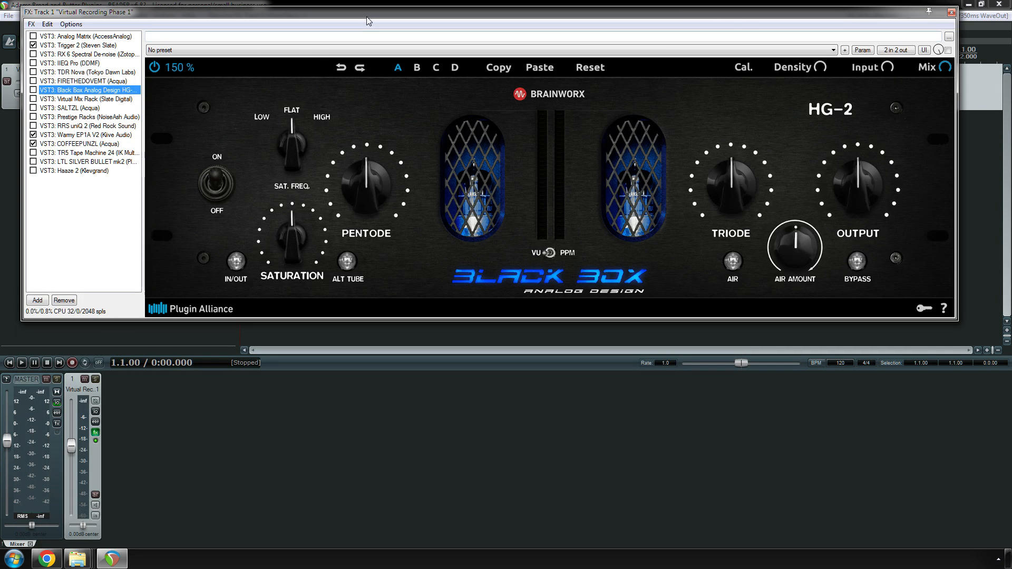
left_click_drag(367, 17, 371, 62)
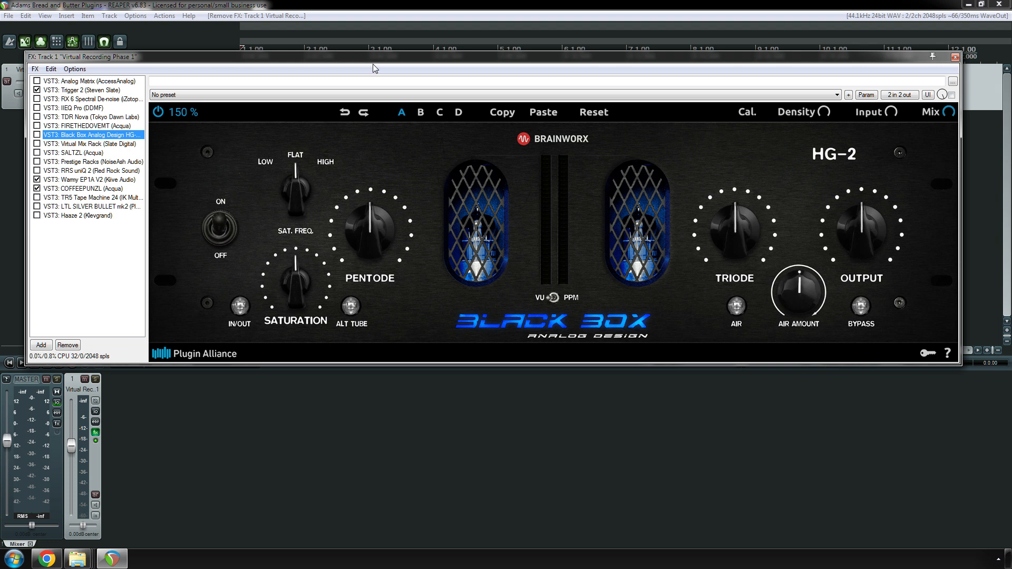
left_click(41, 345)
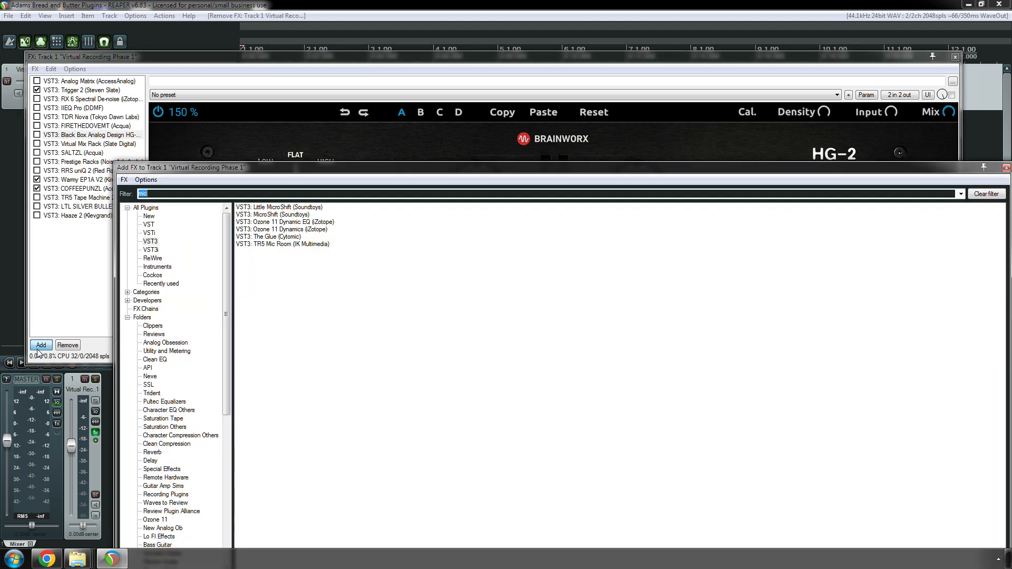
type("sat")
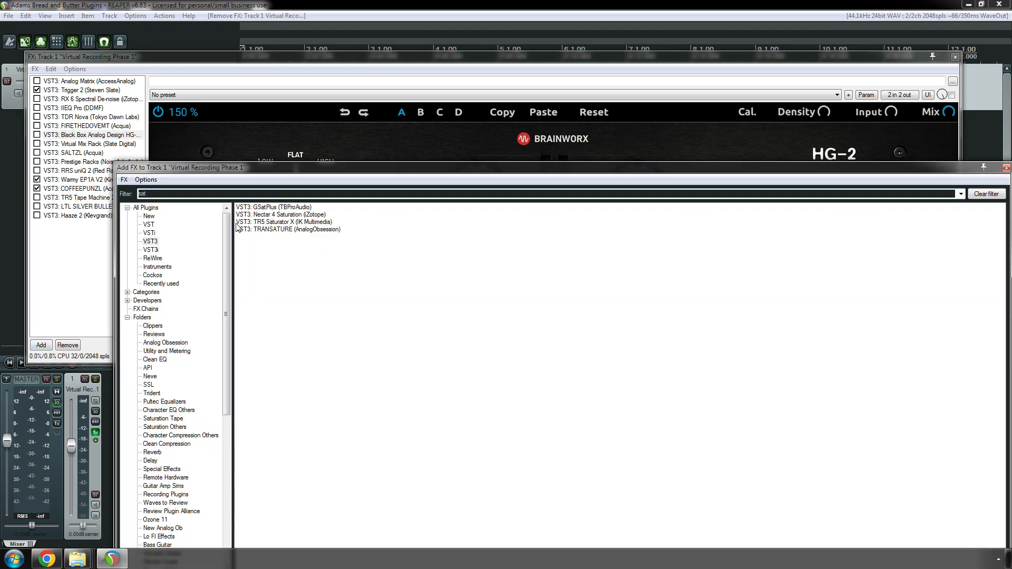
left_click(280, 208)
double_click(281, 209)
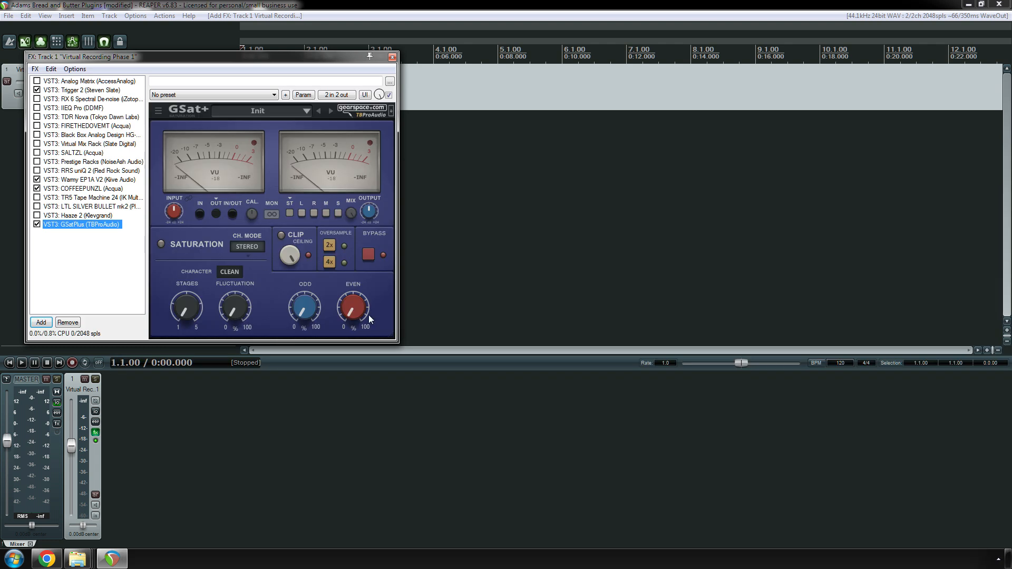
- Enlarge the GSatPlus interface and move the plug-in directly below Black Box Analog Design HG-2 in the chain
left_click(159, 110)
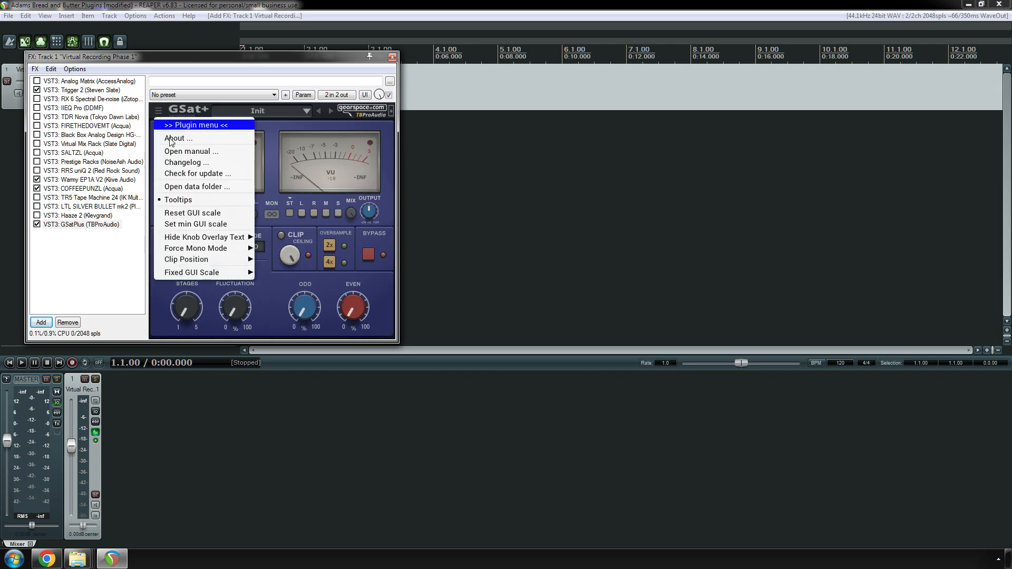
left_click(174, 125)
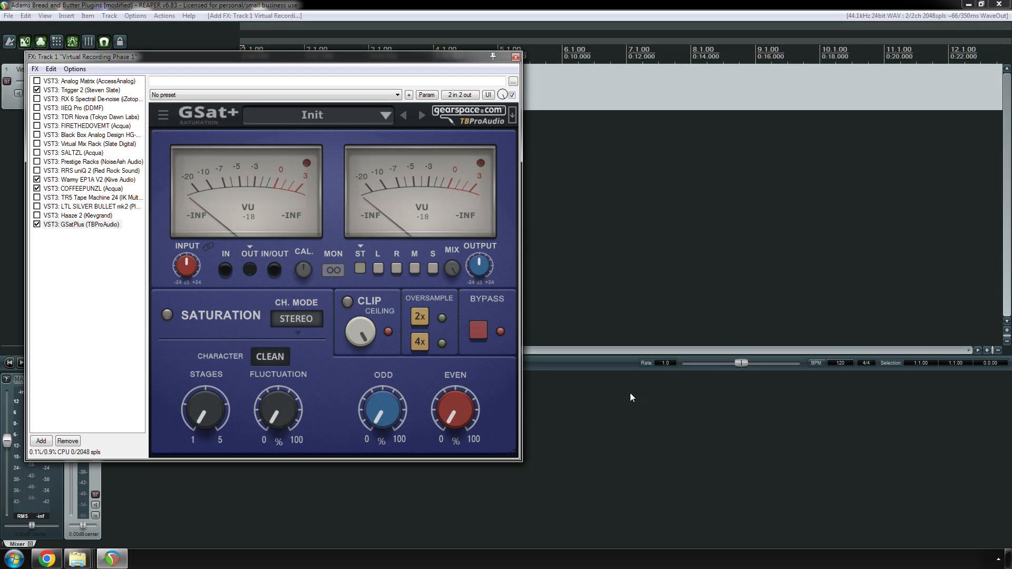
left_click_drag(79, 224, 87, 144)
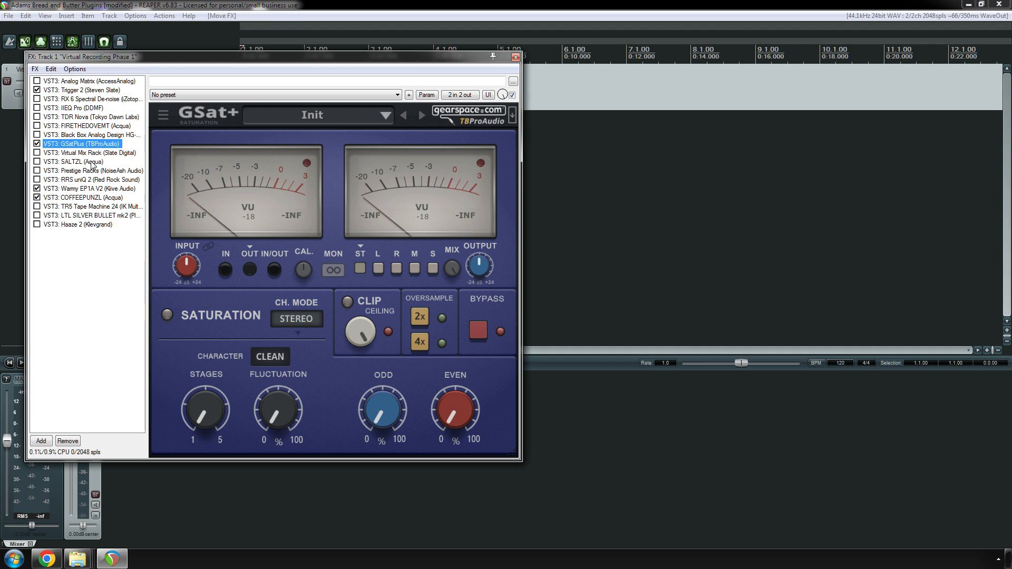
- Save the project with Analog Matrix selected in the chain and close the track's FX window
left_click(92, 83)
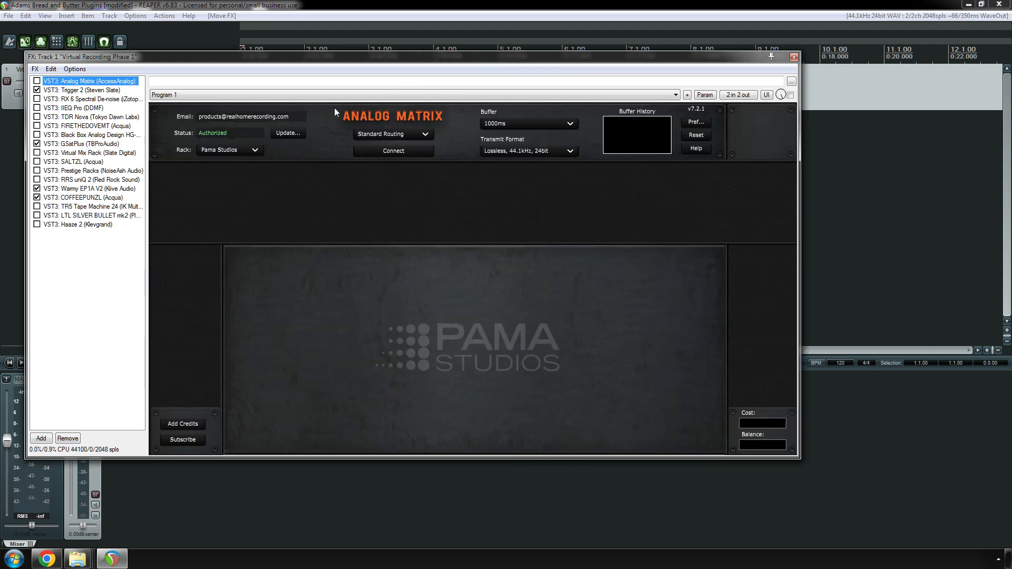
key("ctrl+s")
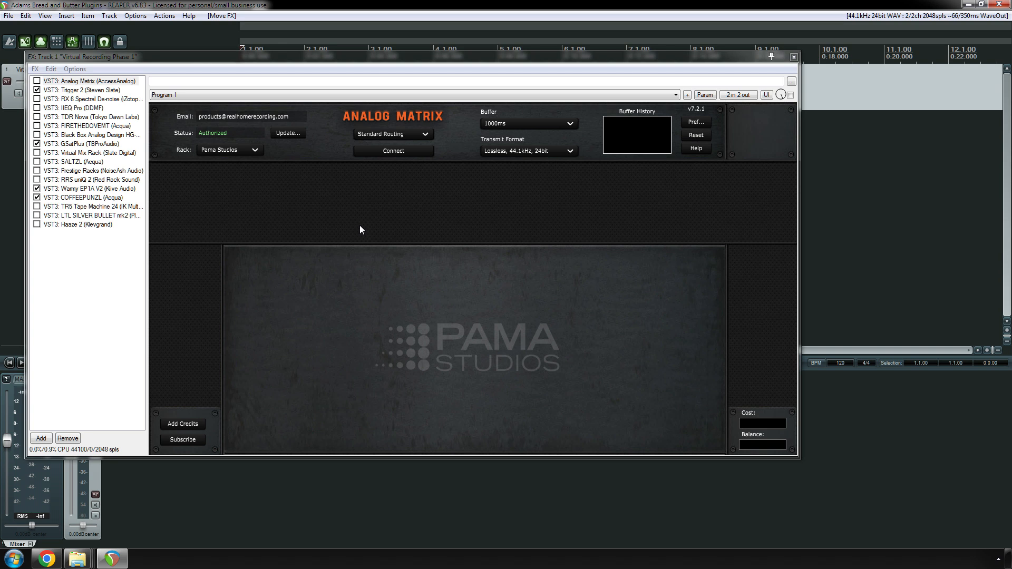
left_click(113, 90)
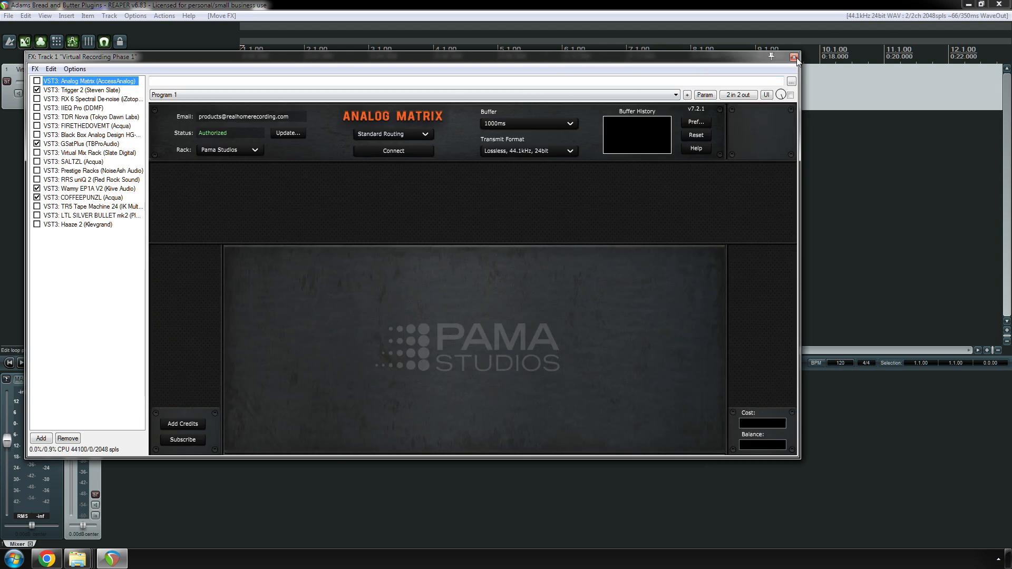
left_click(794, 57)
key("ctrl+s")
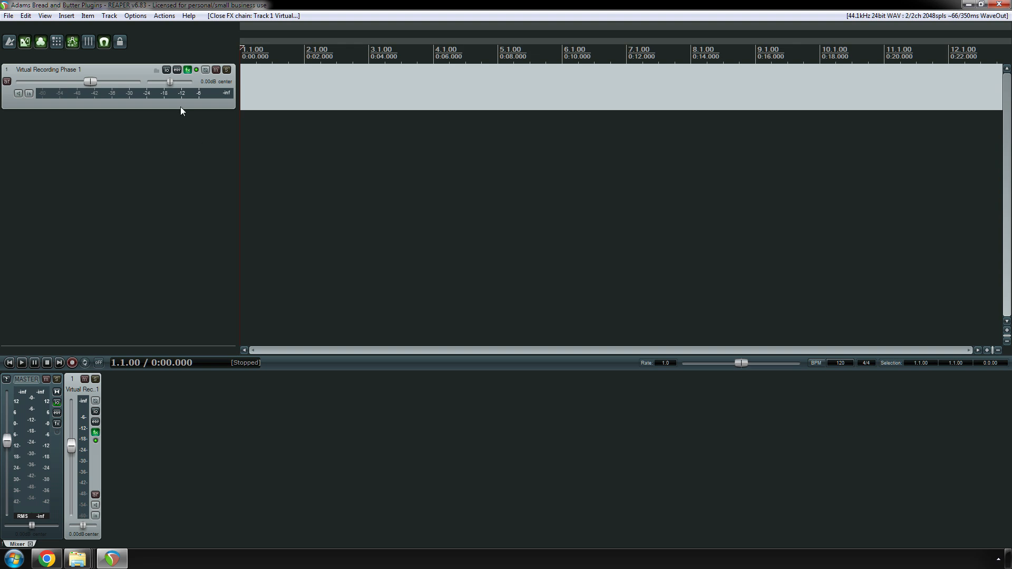
- Reopen the track's FX chain and load the BQ-A_0 preset in RRS uniQ 2
left_click(189, 69)
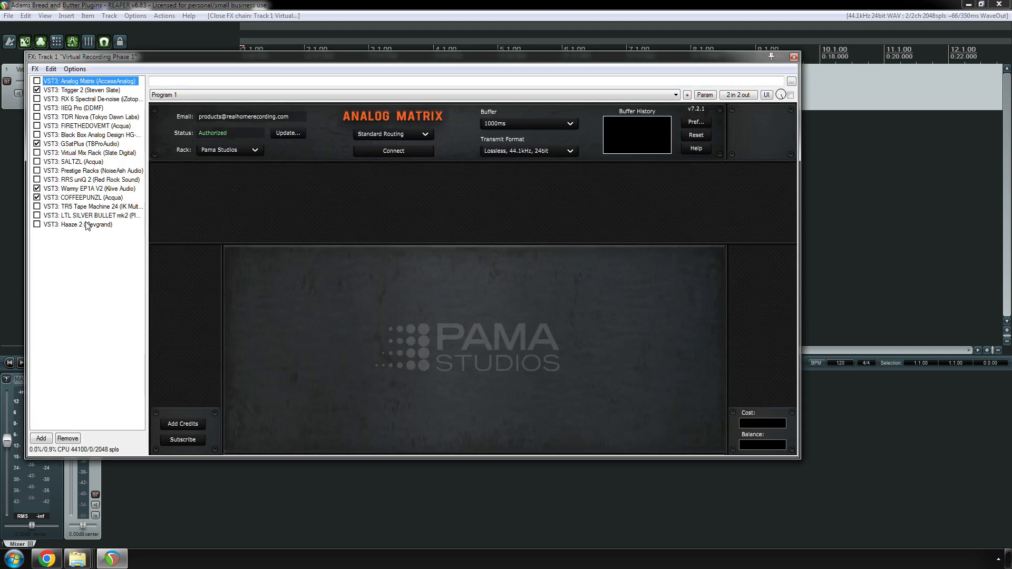
left_click(87, 179)
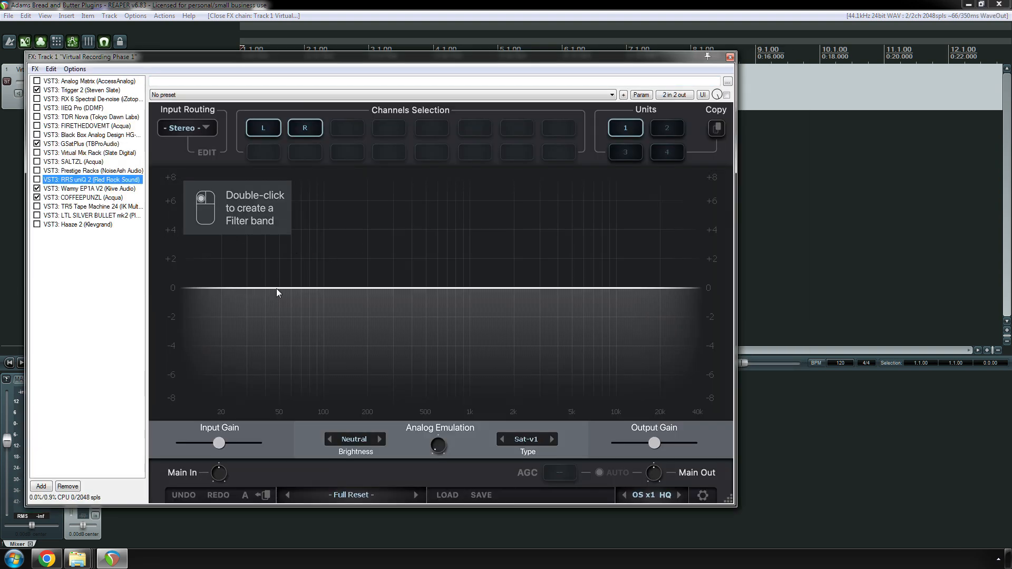
left_click(369, 498)
mouse_move(428, 432)
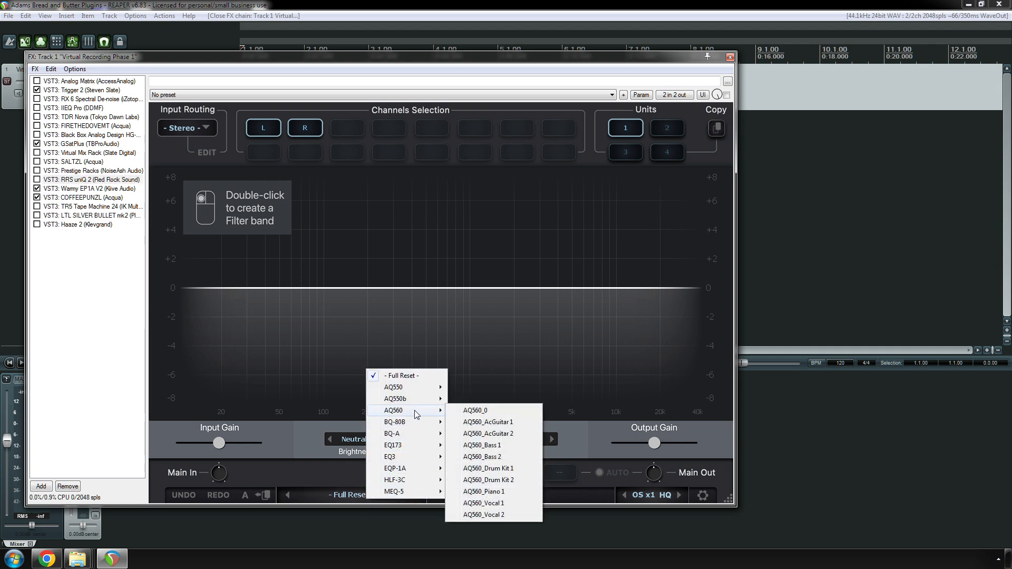
left_click(477, 409)
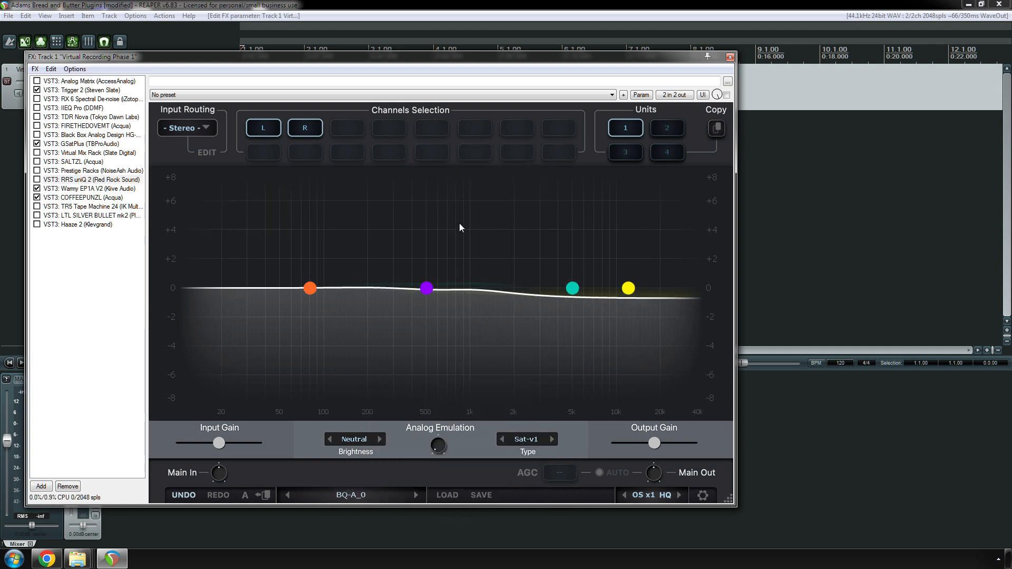